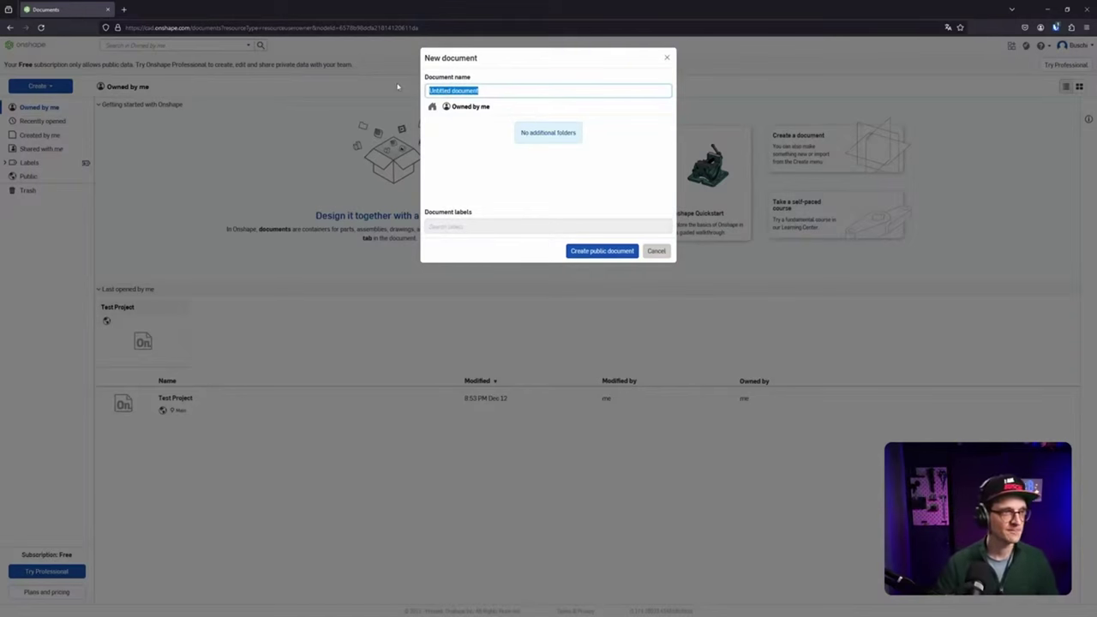
# Create a new public document named DeskShelfSlider.
pyautogui.write('DeskShelfSlider')
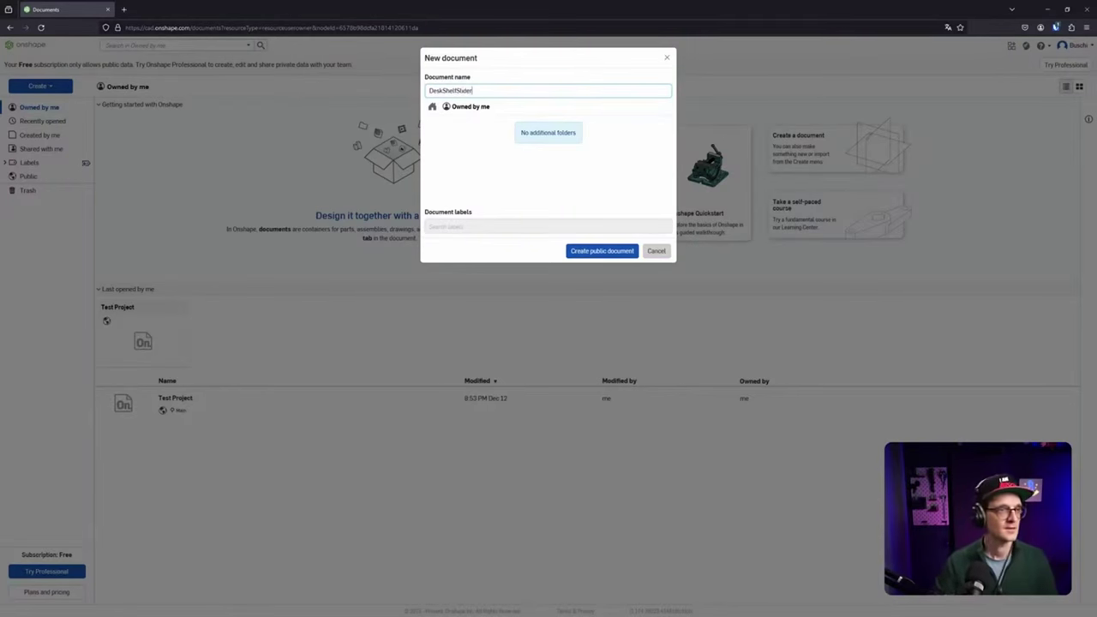
pyautogui.click(611, 252)
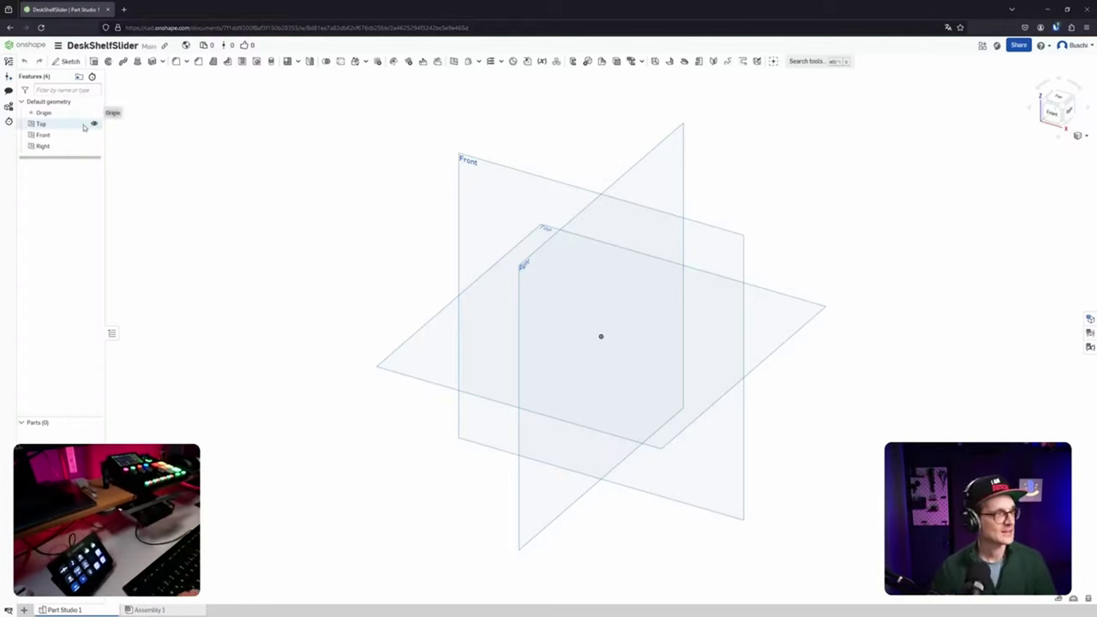
# Start a new sketch on the Front plane.
pyautogui.click(41, 124)
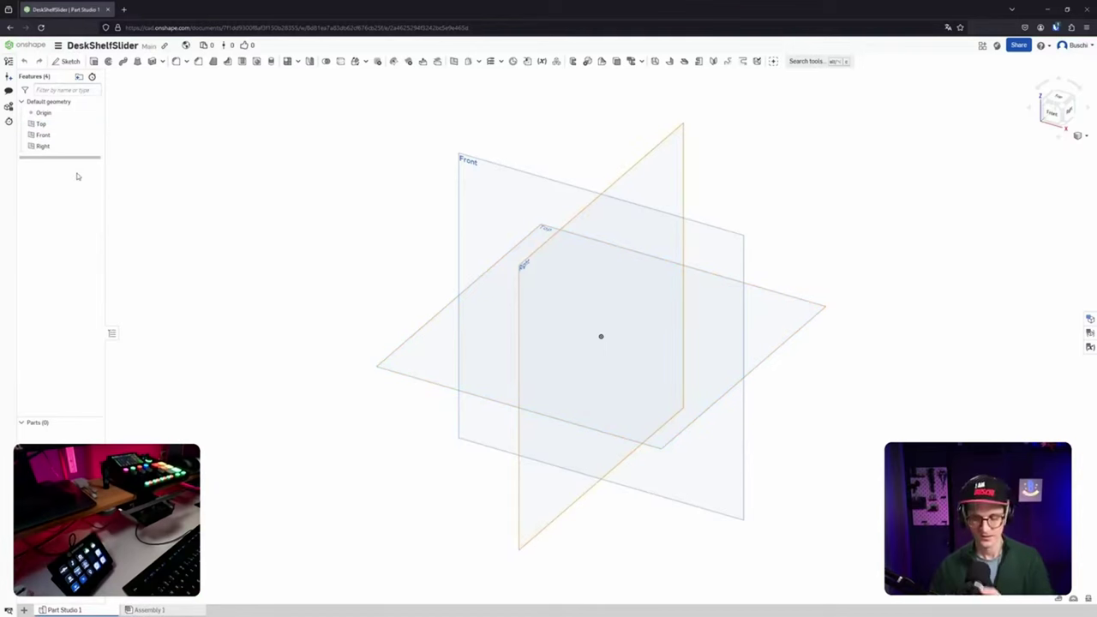
pyautogui.click(69, 61)
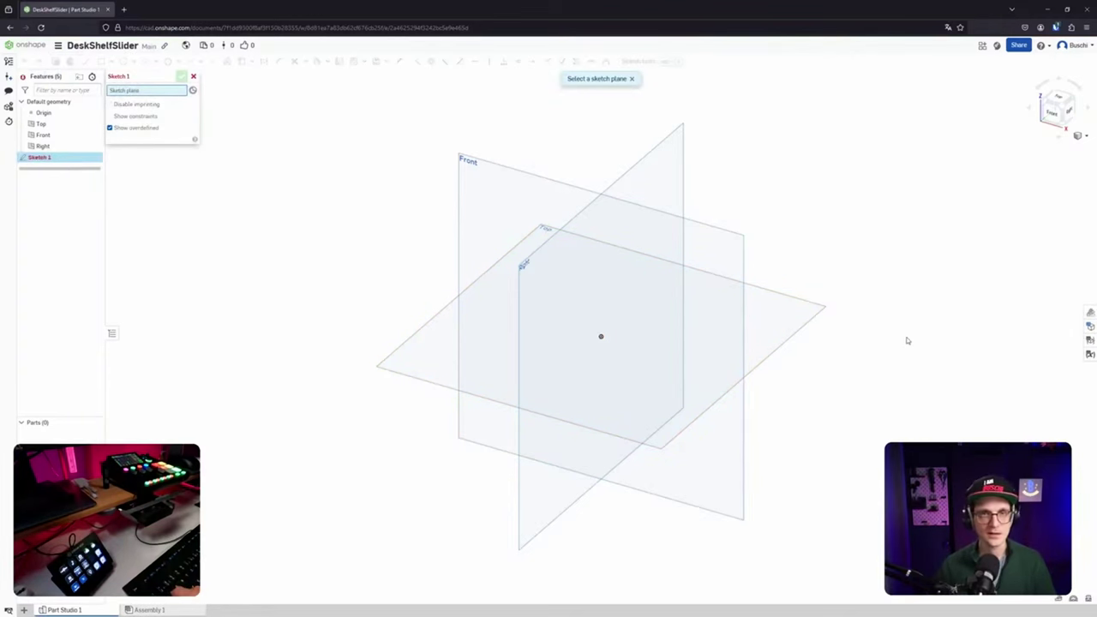
pyautogui.moveTo(836, 297)
pyautogui.mouseDown(button='middle')
pyautogui.moveTo(789, 300)
pyautogui.moveTo(832, 278)
pyautogui.mouseUp(button='middle')
pyautogui.moveTo(832, 277); pyautogui.dragTo(832, 146, button='right')
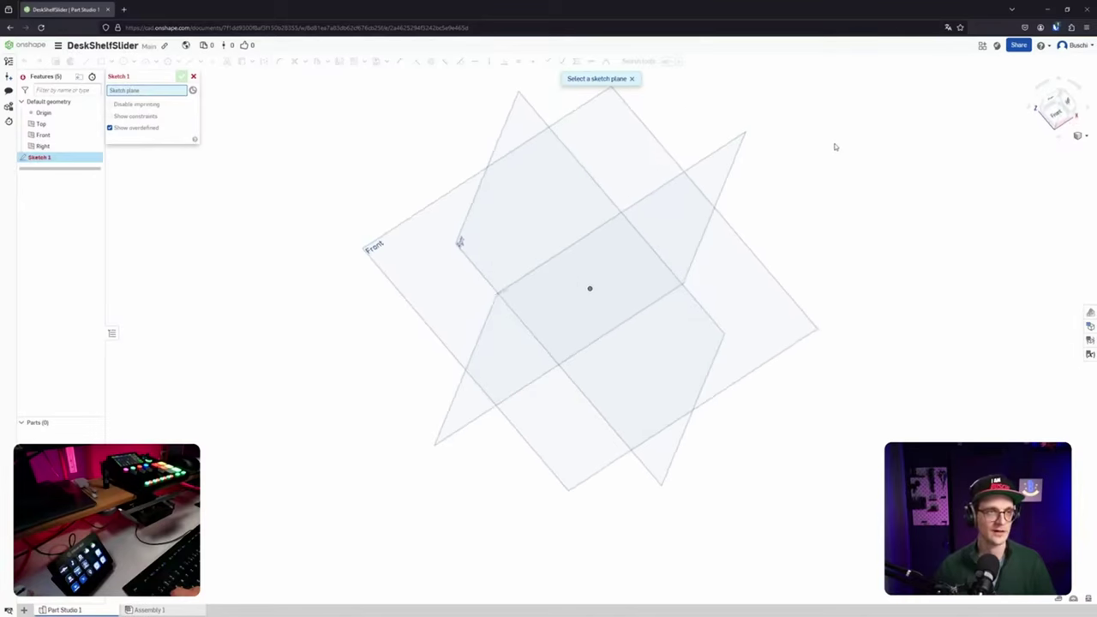
pyautogui.moveTo(838, 456); pyautogui.dragTo(282, 363, button='right')
pyautogui.moveTo(278, 336); pyautogui.dragTo(791, 492, button='right')
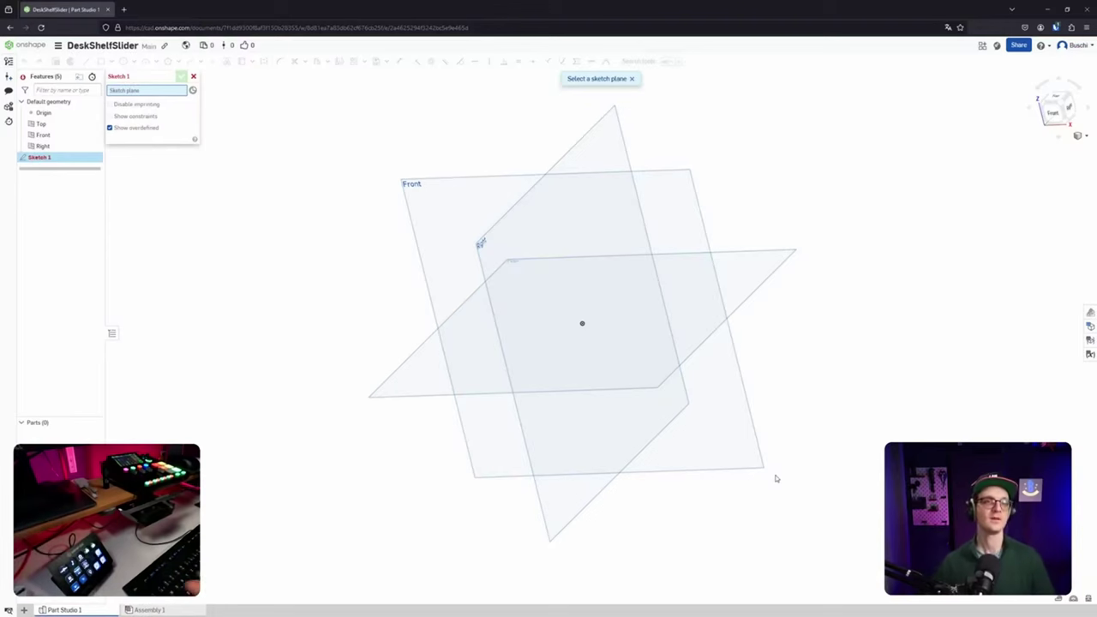
pyautogui.moveTo(794, 437); pyautogui.dragTo(1079, 76, button='right')
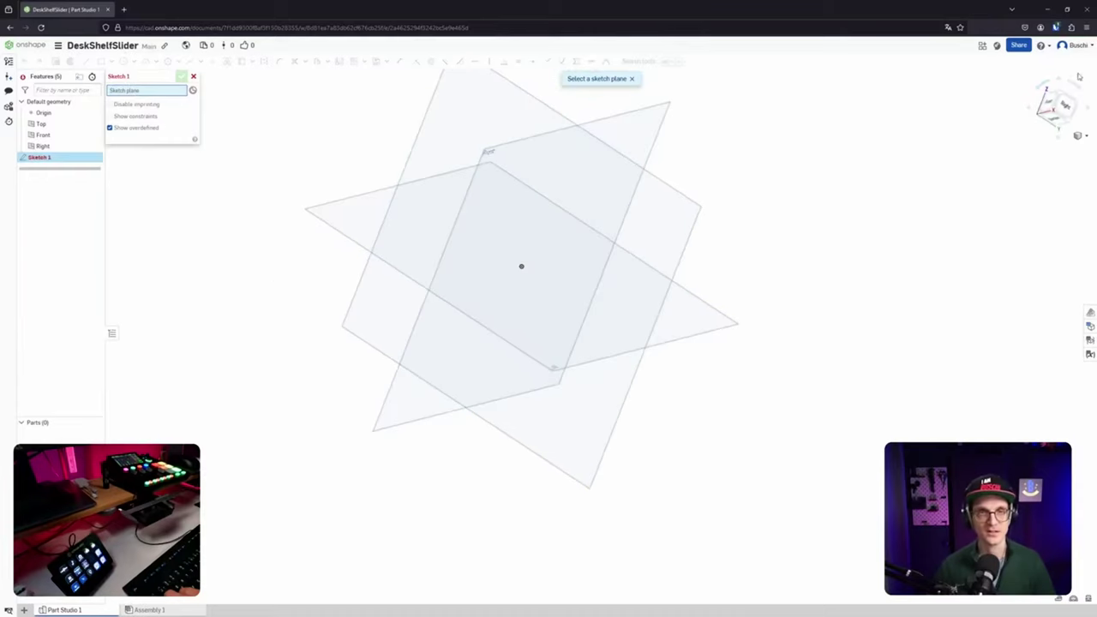
pyautogui.moveTo(935, 148); pyautogui.dragTo(955, 426, button='right')
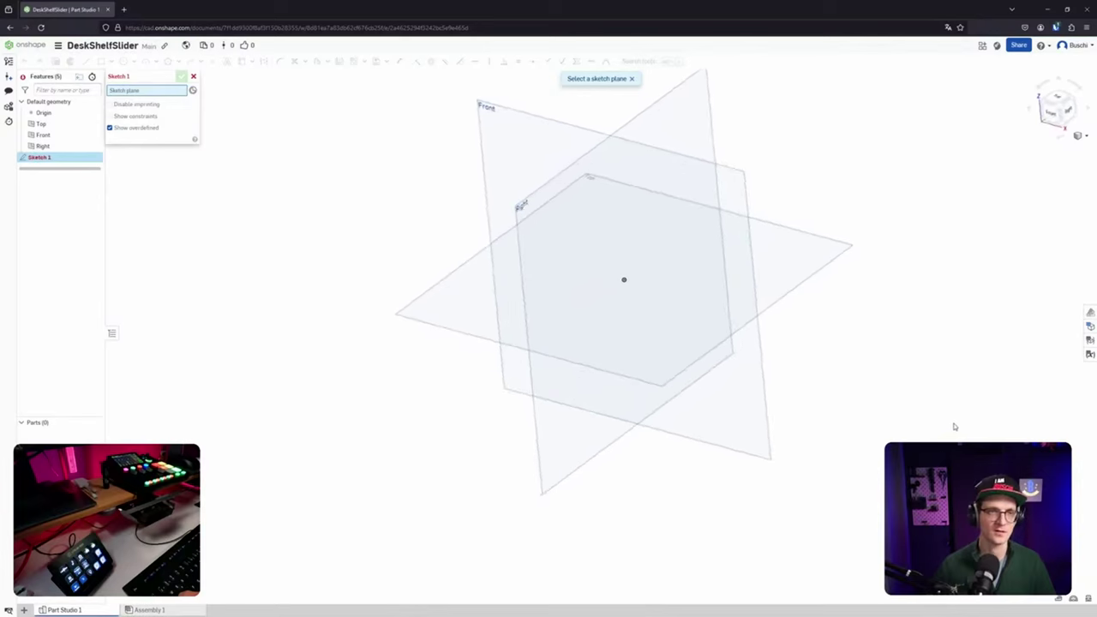
pyautogui.click(733, 195)
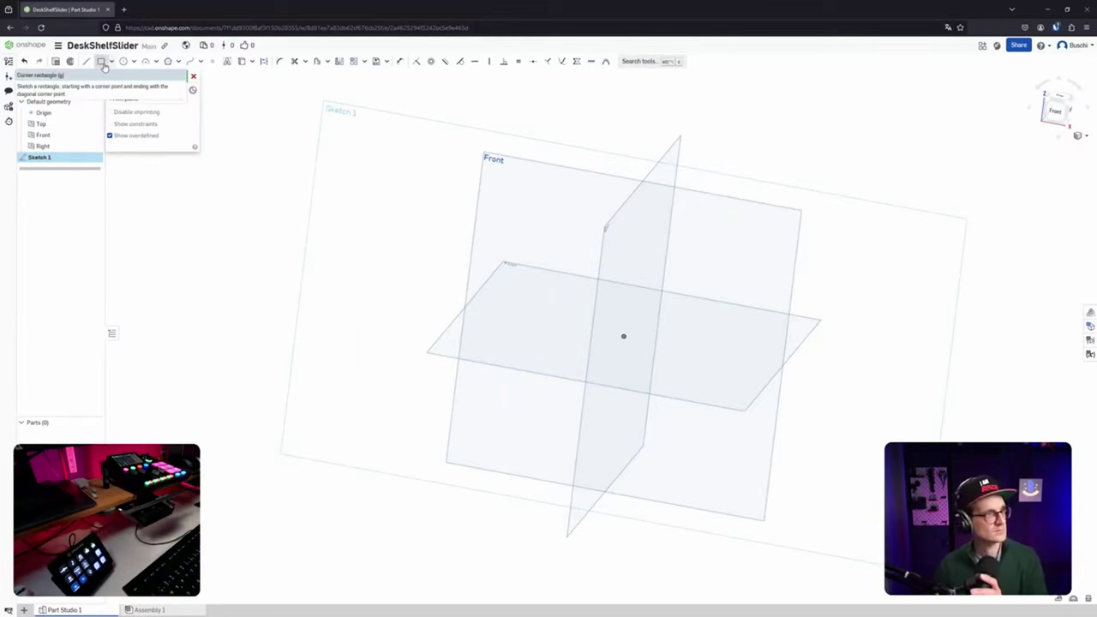
# Try sketching a corner rectangle from the origin on the Front plane, and undo it.
pyautogui.click(101, 61)
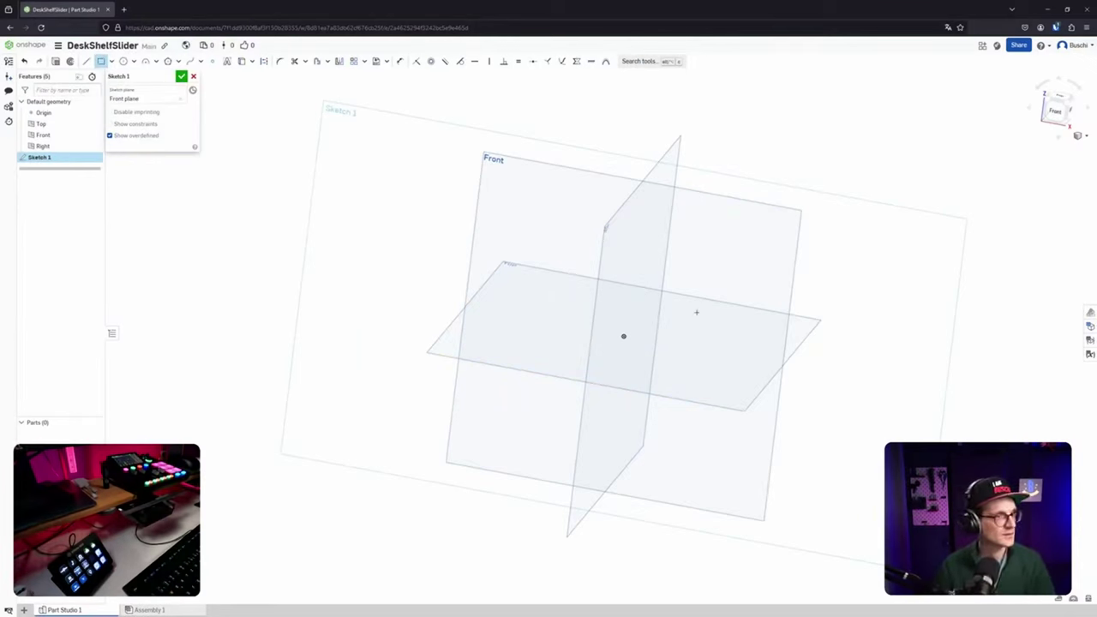
pyautogui.click(624, 337)
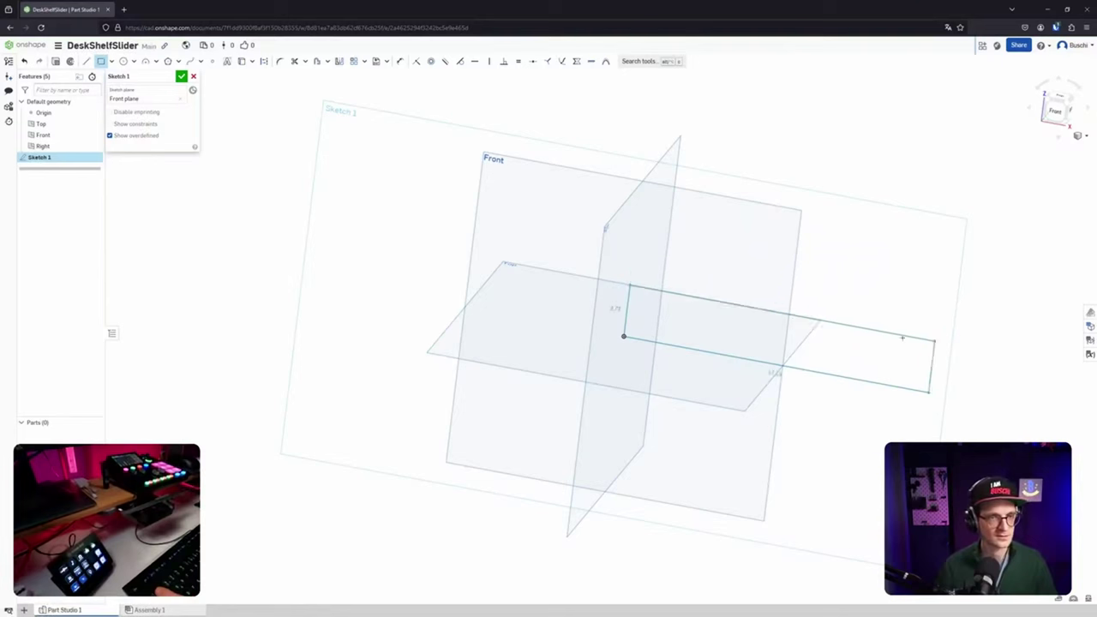
pyautogui.click(894, 386)
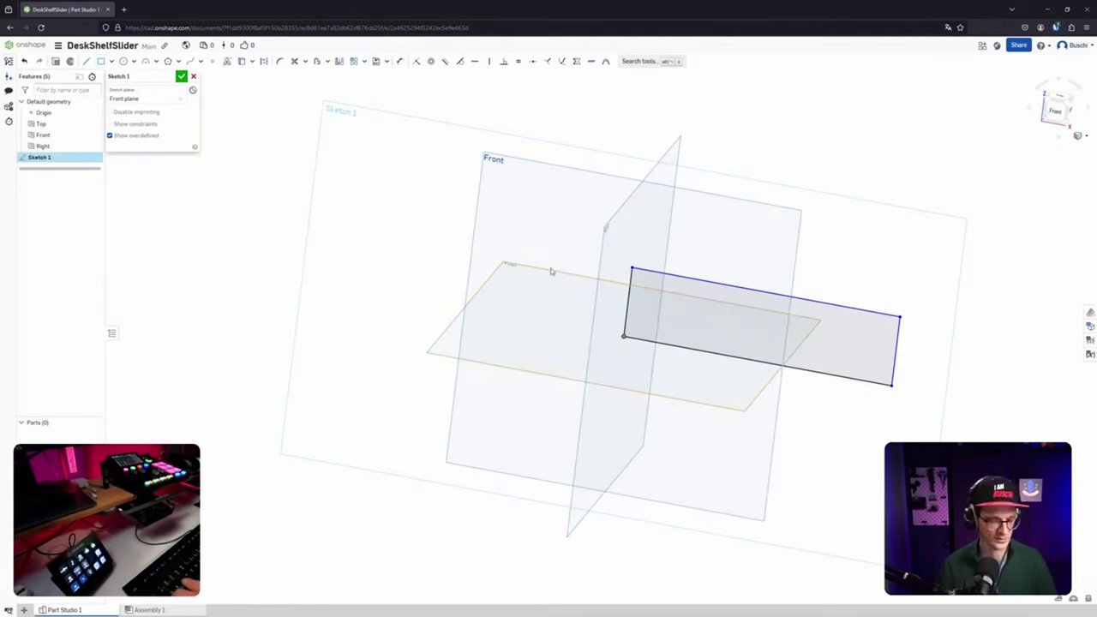
pyautogui.hotkey('ctrl', 'z')
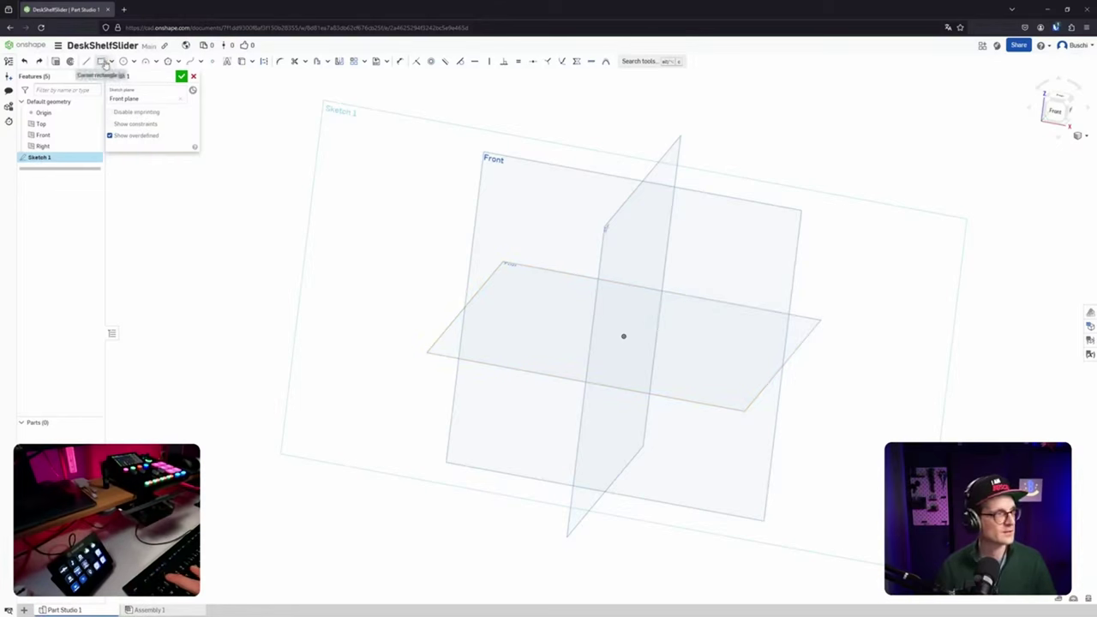
# Sketch a rectangle with one corner on the origin, about 11 cm wide and 2.9 cm high.
pyautogui.click(112, 62)
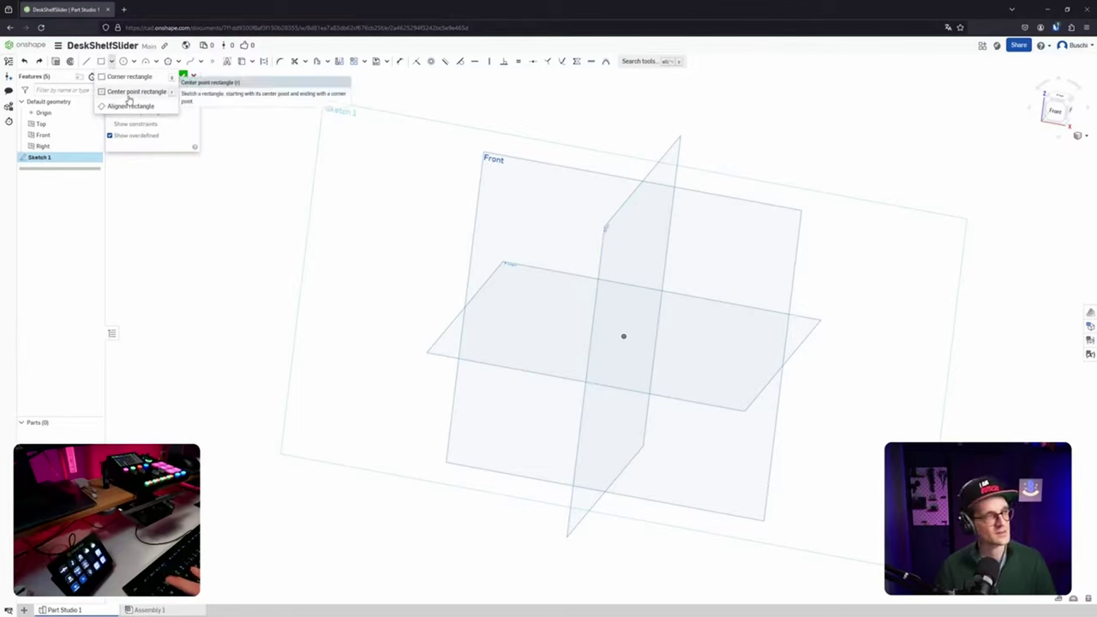
pyautogui.click(130, 92)
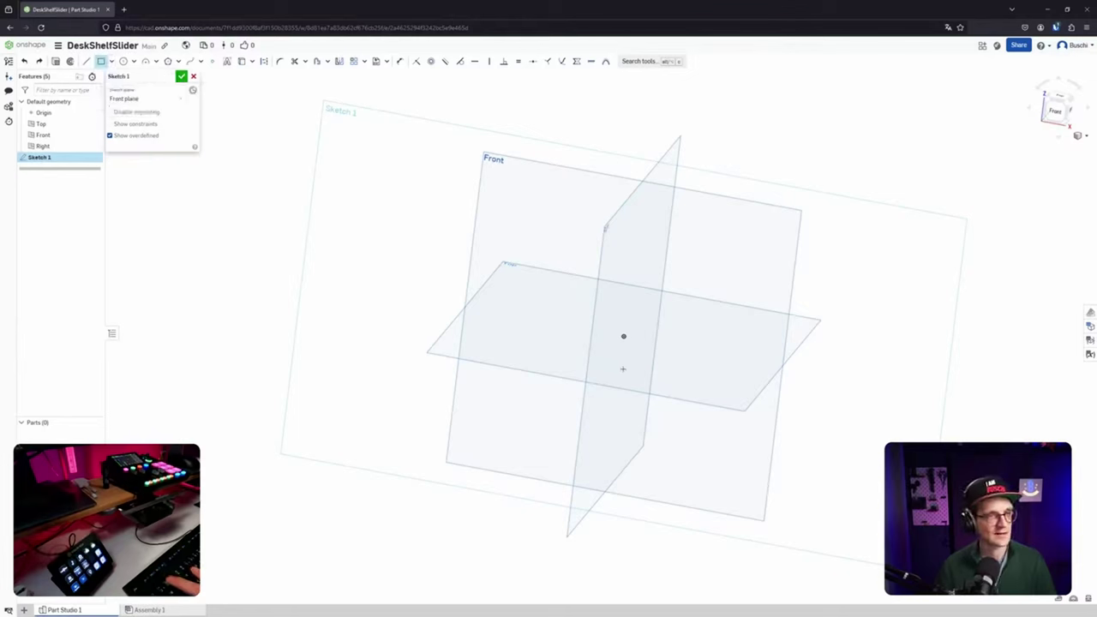
pyautogui.click(623, 336)
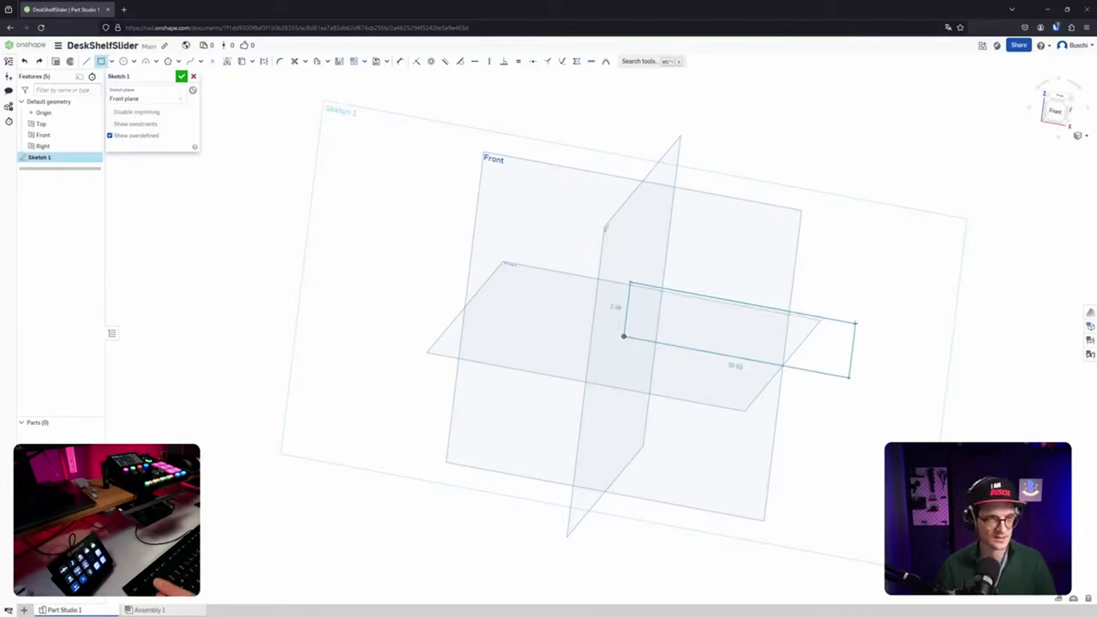
pyautogui.rightClick(855, 324)
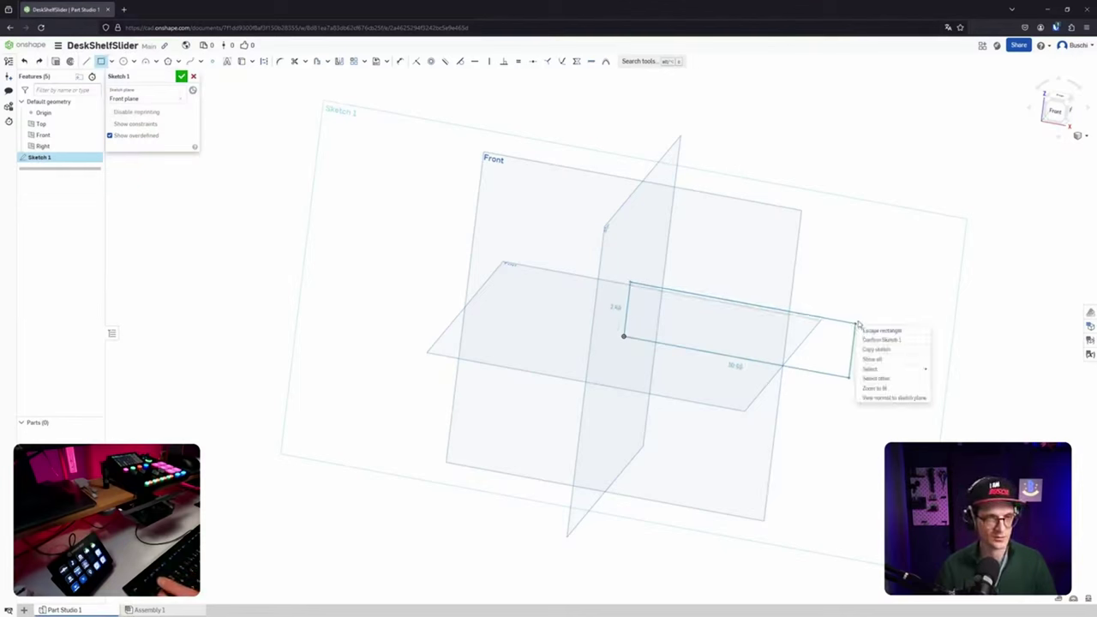
pyautogui.click(861, 318)
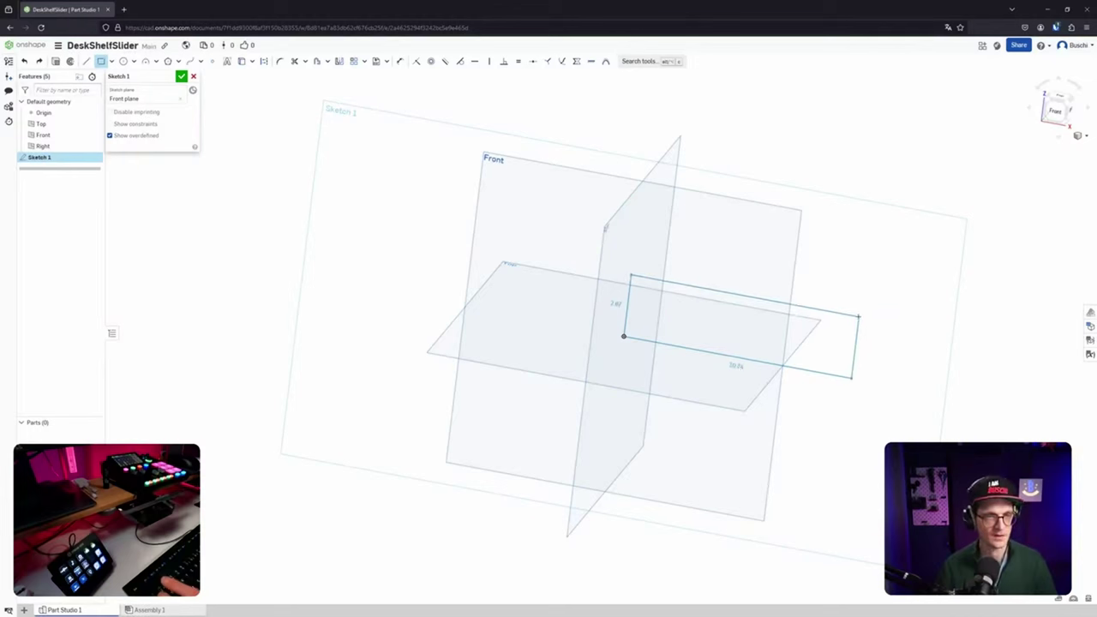
pyautogui.click(864, 321)
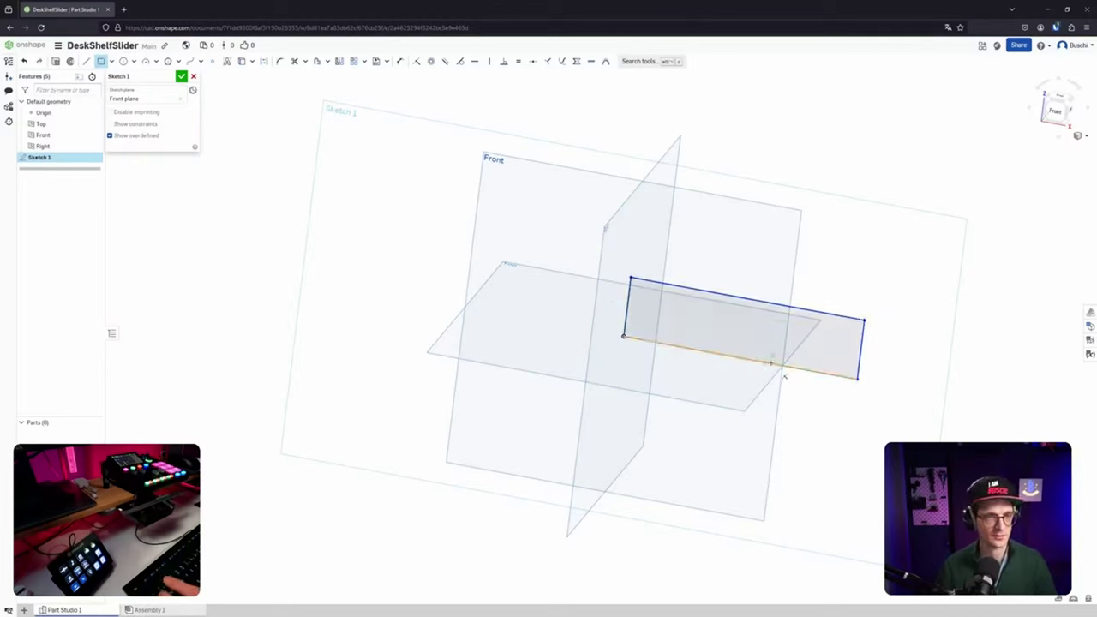
pyautogui.click(772, 363)
pyautogui.press('Escape')
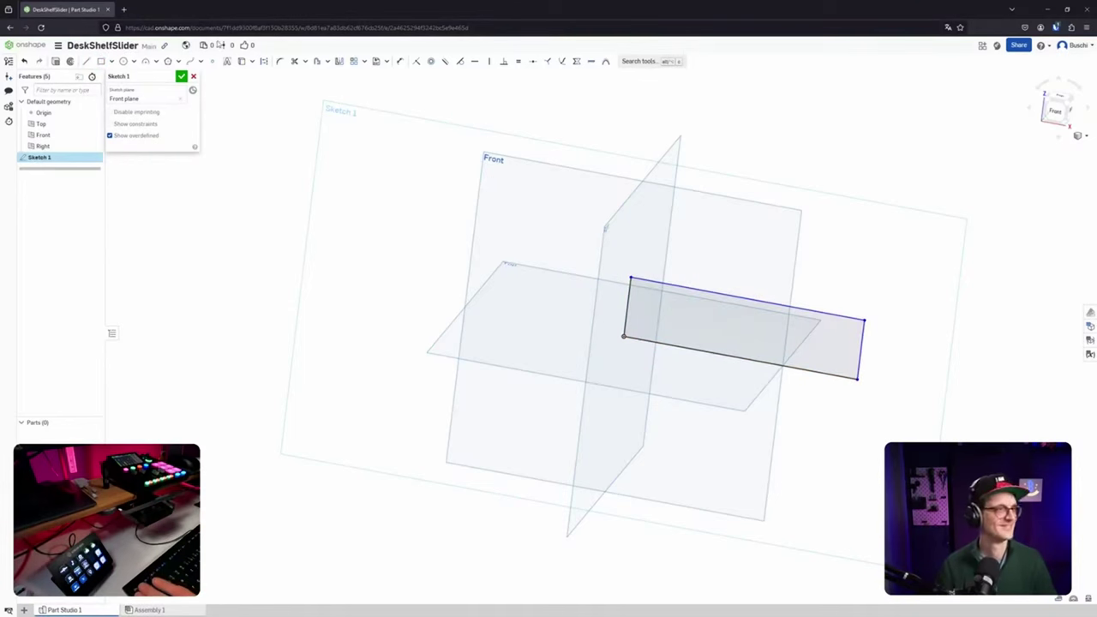
# Dimension the rectangle's lower edge to 11 cm.
pyautogui.press('u')
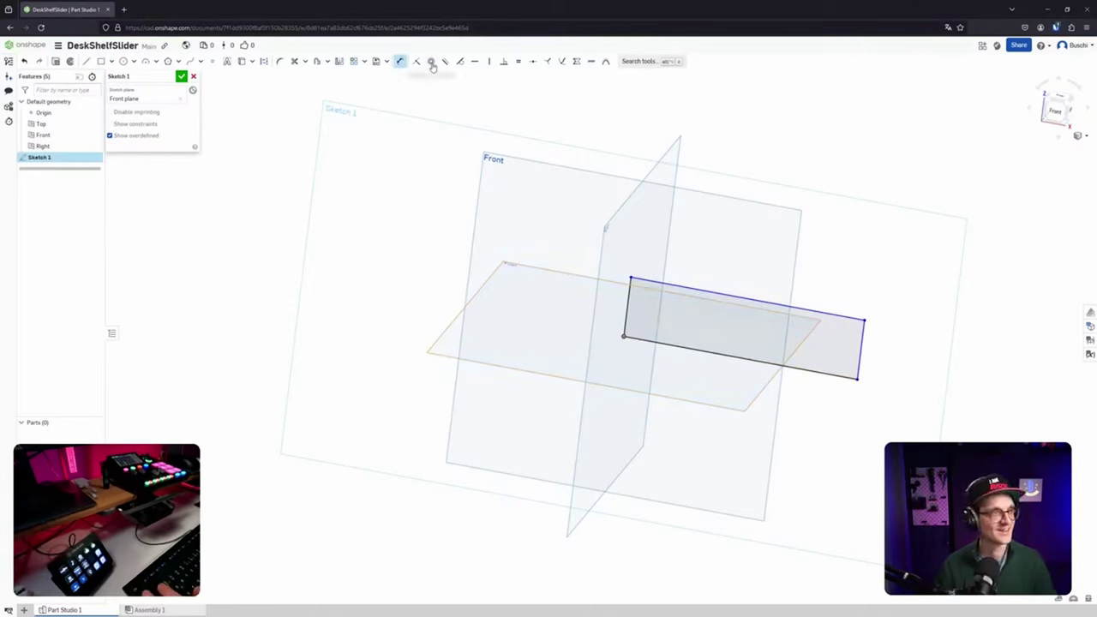
pyautogui.click(738, 359)
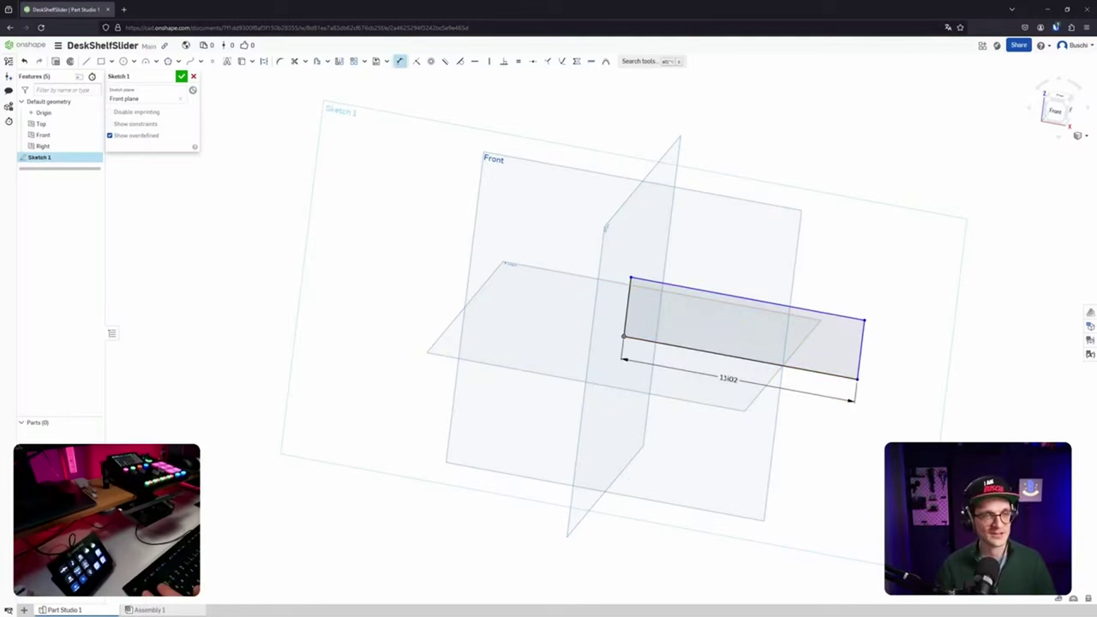
pyautogui.click(735, 382)
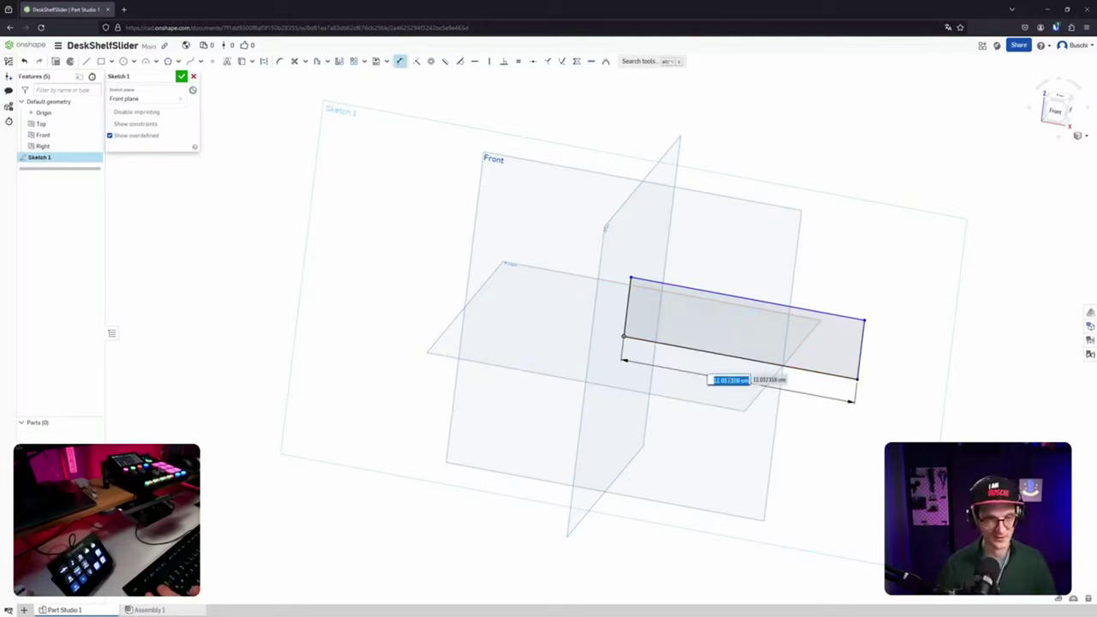
pyautogui.press('BackSpace')
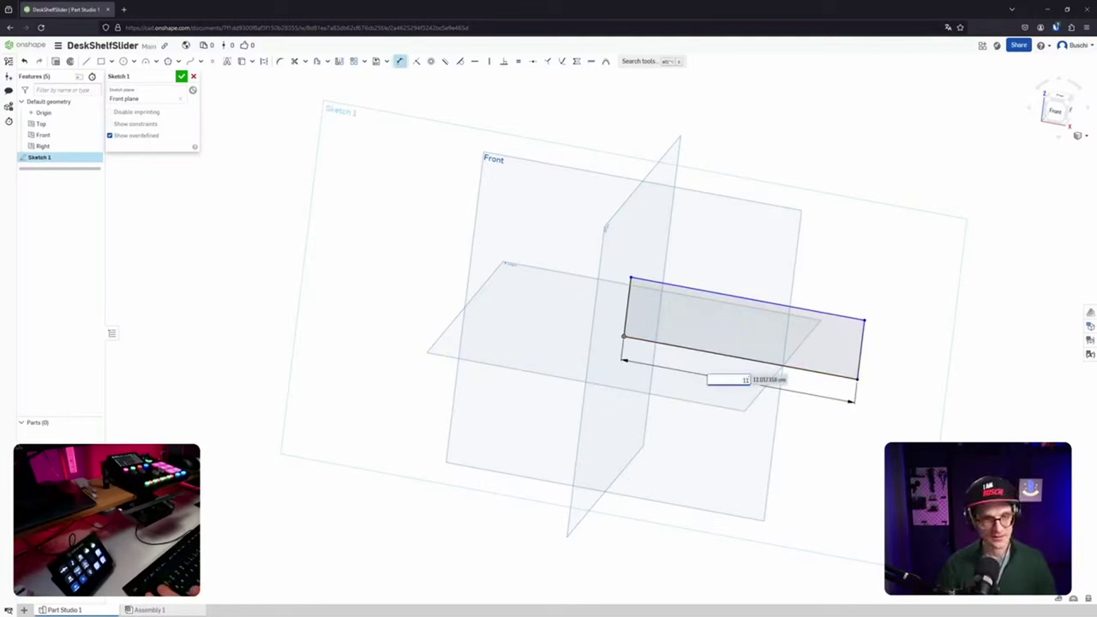
pyautogui.write('11cm')
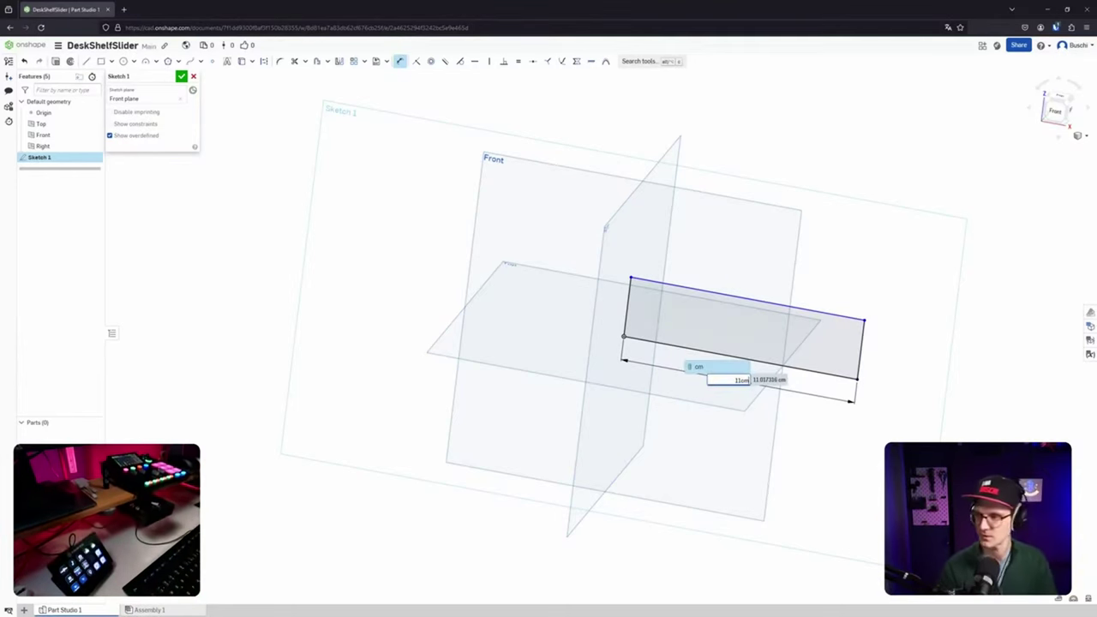
pyautogui.press('Return')
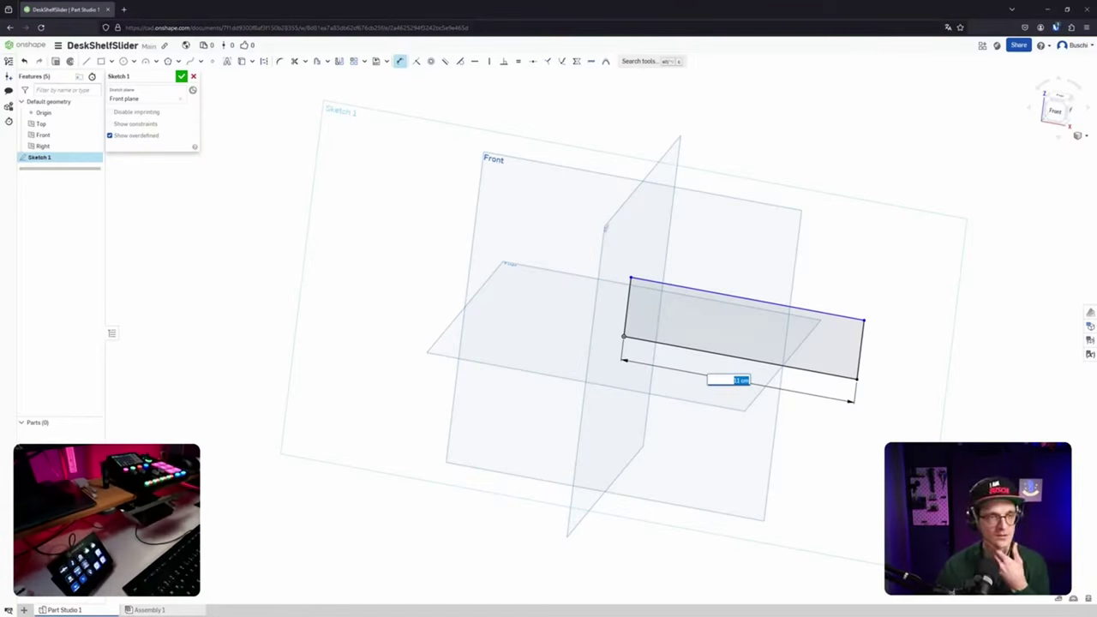
# Dimension the rectangle's short edge at the origin to 3.5 cm.
pyautogui.click(625, 307)
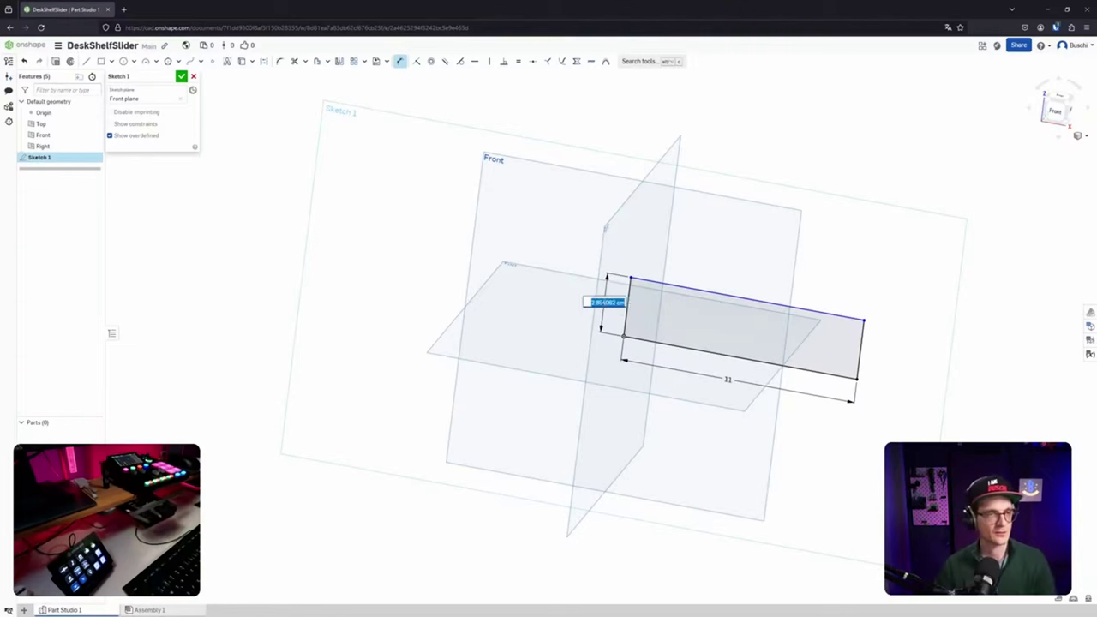
pyautogui.write('3.5')
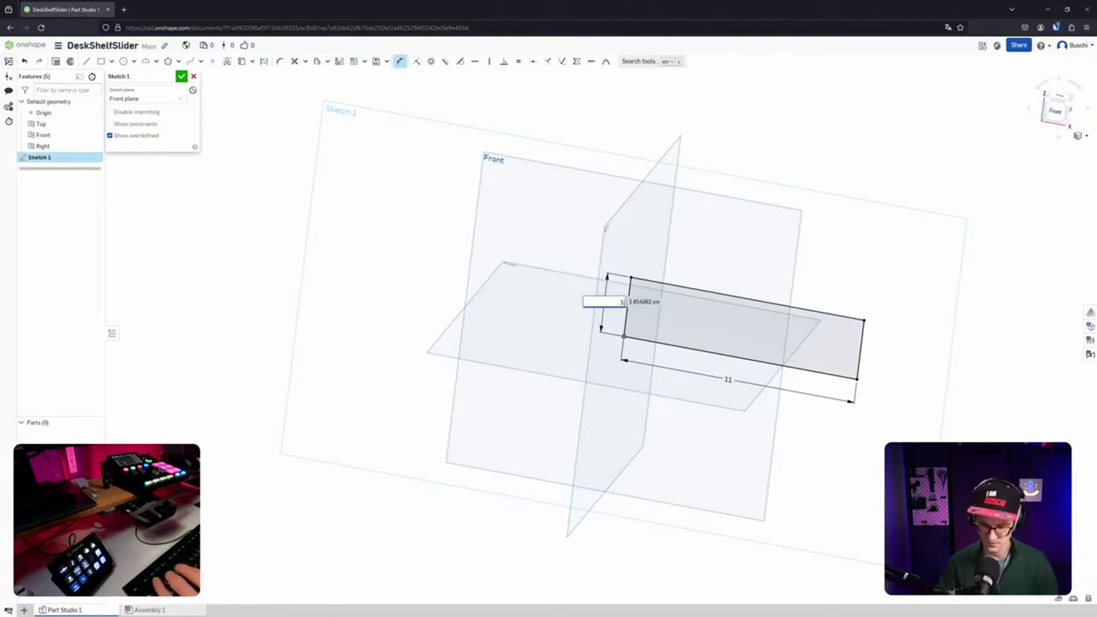
pyautogui.write('cm')
pyautogui.press('Return')
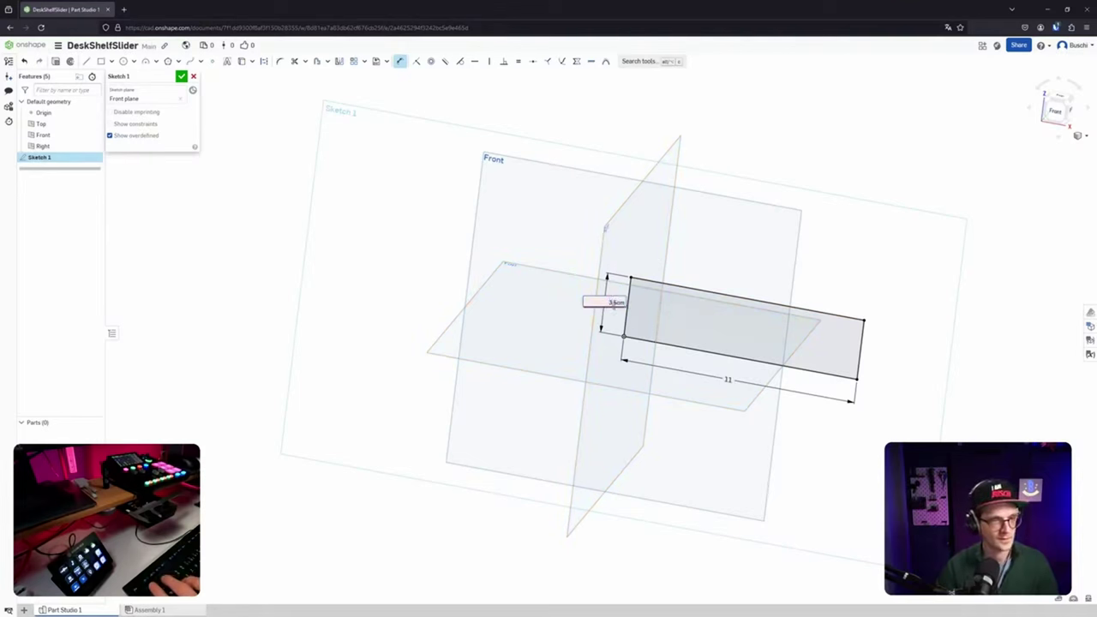
pyautogui.press('Return')
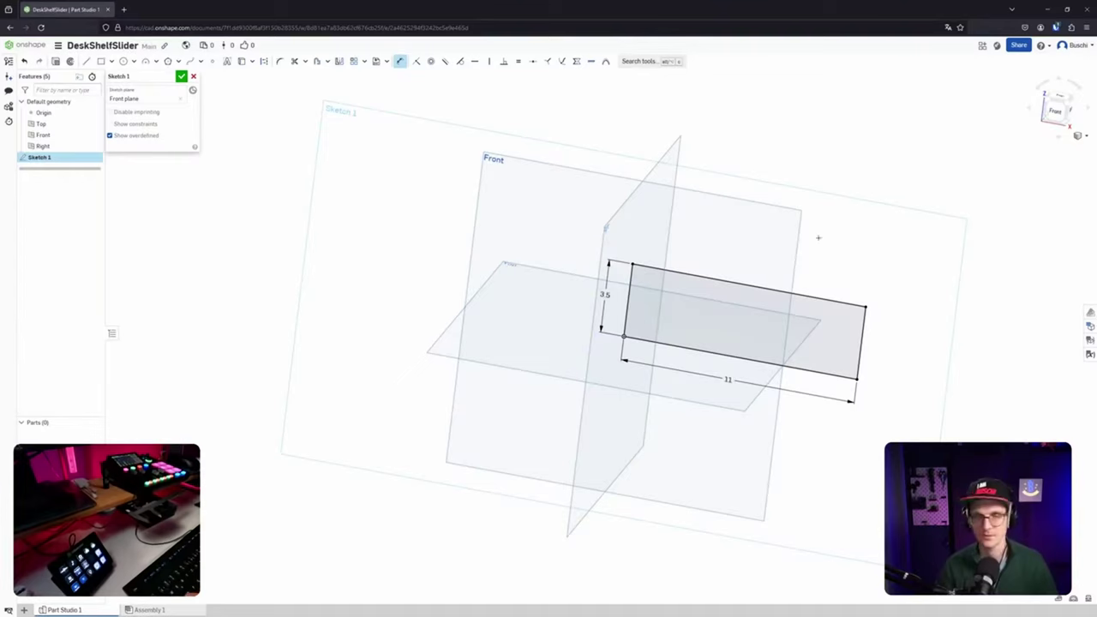
pyautogui.moveTo(869, 319); pyautogui.dragTo(730, 335, button='middle')
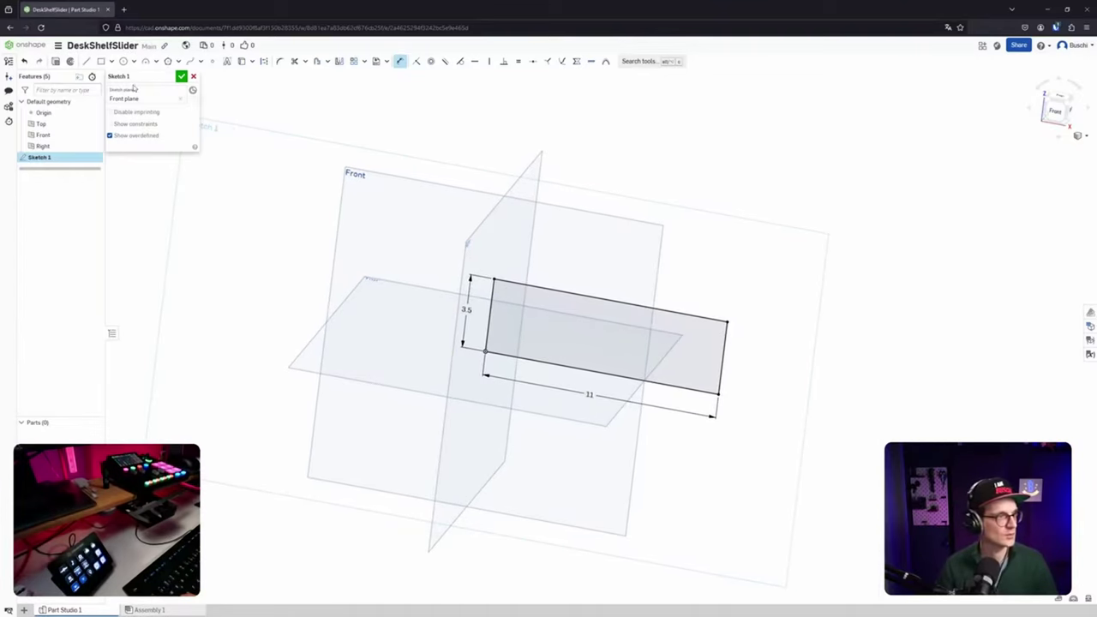
pyautogui.moveTo(558, 248); pyautogui.dragTo(533, 211, button='middle')
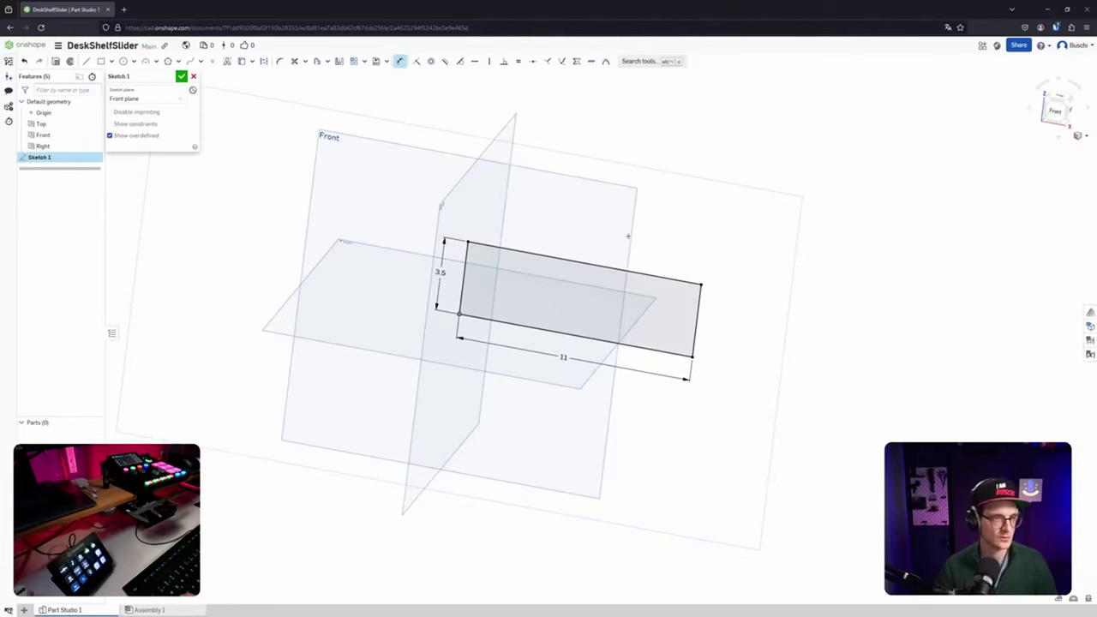
pyautogui.moveTo(571, 269); pyautogui.dragTo(584, 276, button='middle')
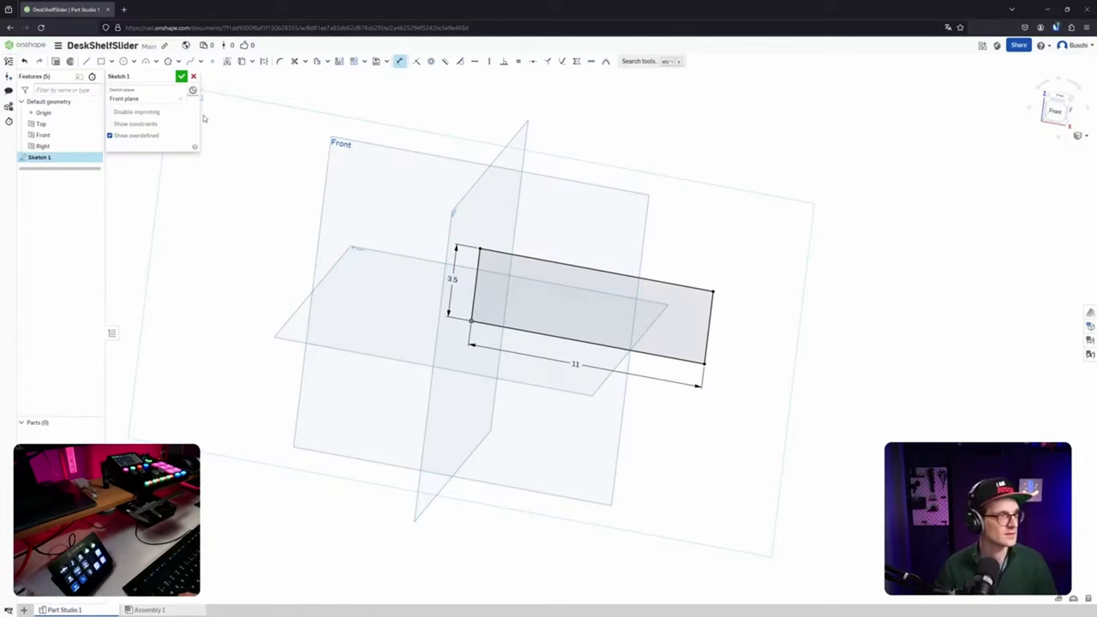
pyautogui.moveTo(477, 237); pyautogui.dragTo(468, 247, button='middle')
pyautogui.moveTo(584, 304); pyautogui.dragTo(565, 318, button='middle')
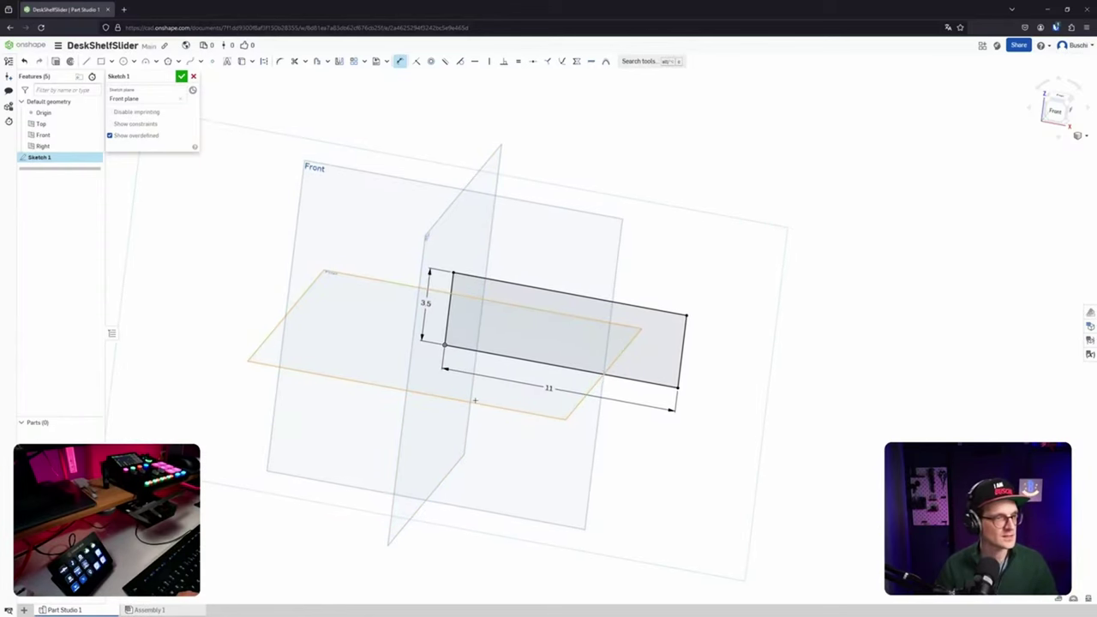
pyautogui.scroll(2, 467, 352)
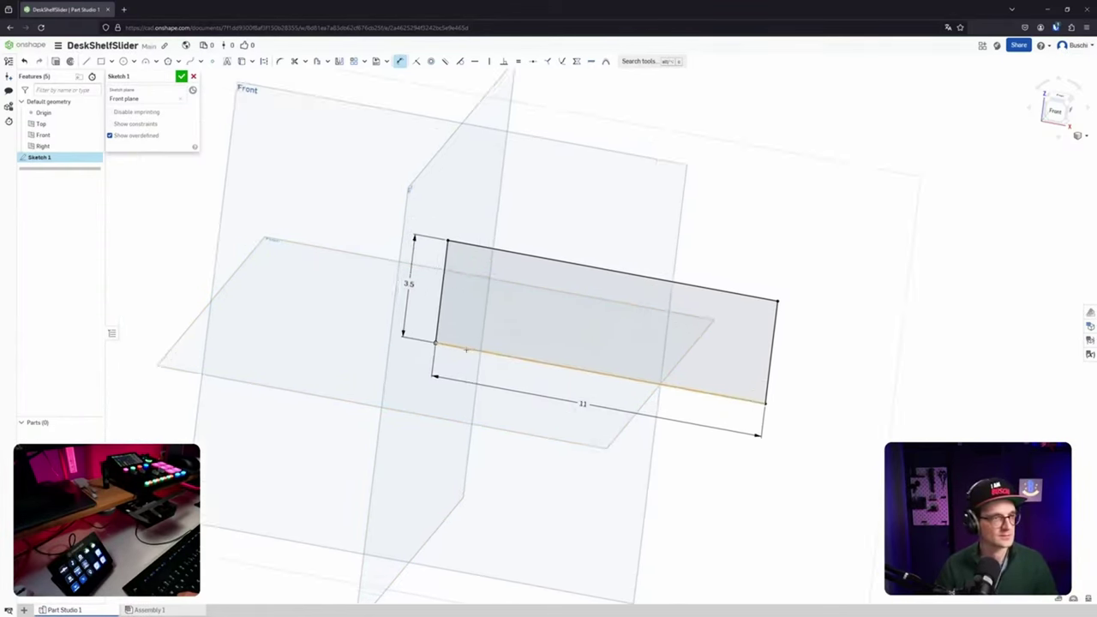
# Sketch a slanted line from the rectangle's lower corner farthest from the origin and reposition its free end.
pyautogui.scroll(-2, 467, 352)
pyautogui.moveTo(693, 390)
pyautogui.mouseDown(button='middle')
pyautogui.moveTo(655, 417)
pyautogui.moveTo(715, 340)
pyautogui.moveTo(752, 334)
pyautogui.mouseUp(button='middle')
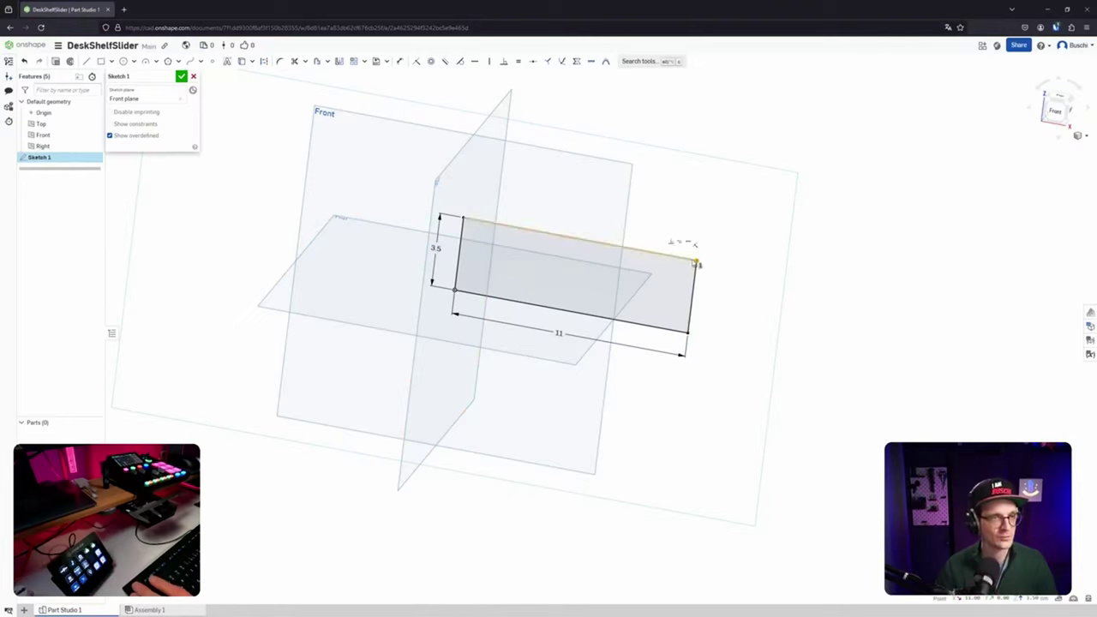
pyautogui.rightClick(697, 263)
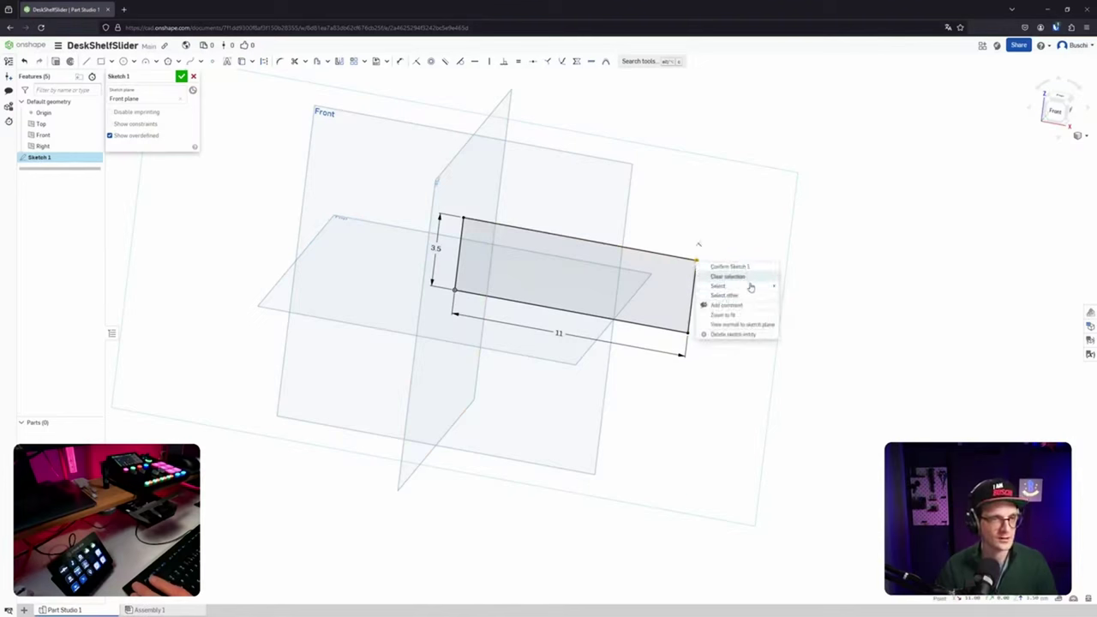
pyautogui.click(714, 246)
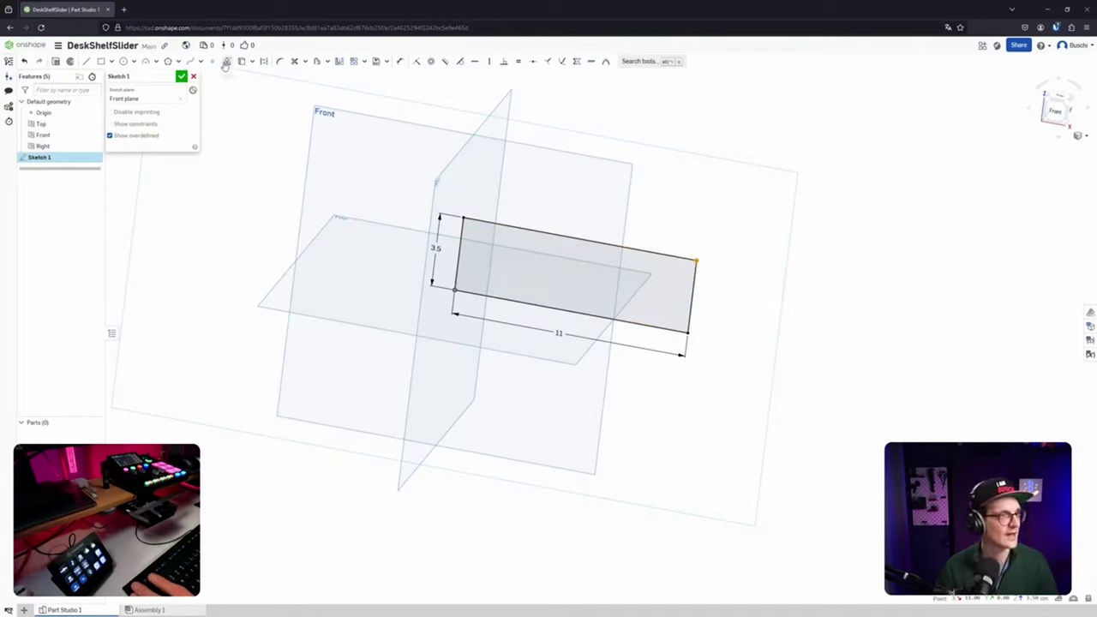
pyautogui.click(86, 62)
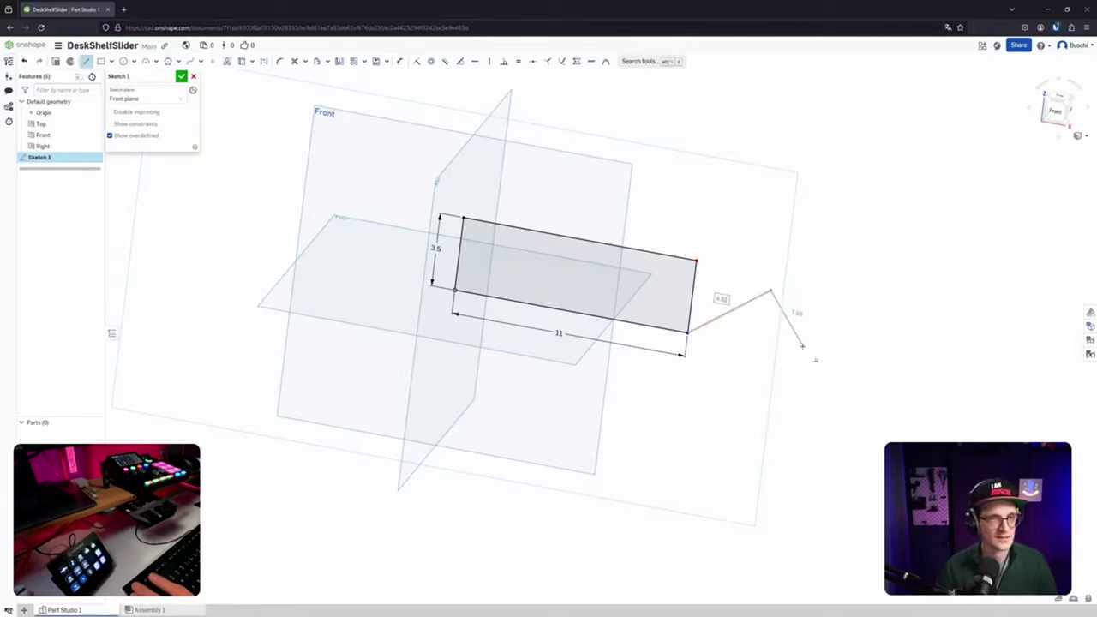
pyautogui.press('Escape')
pyautogui.moveTo(770, 290); pyautogui.dragTo(759, 331)
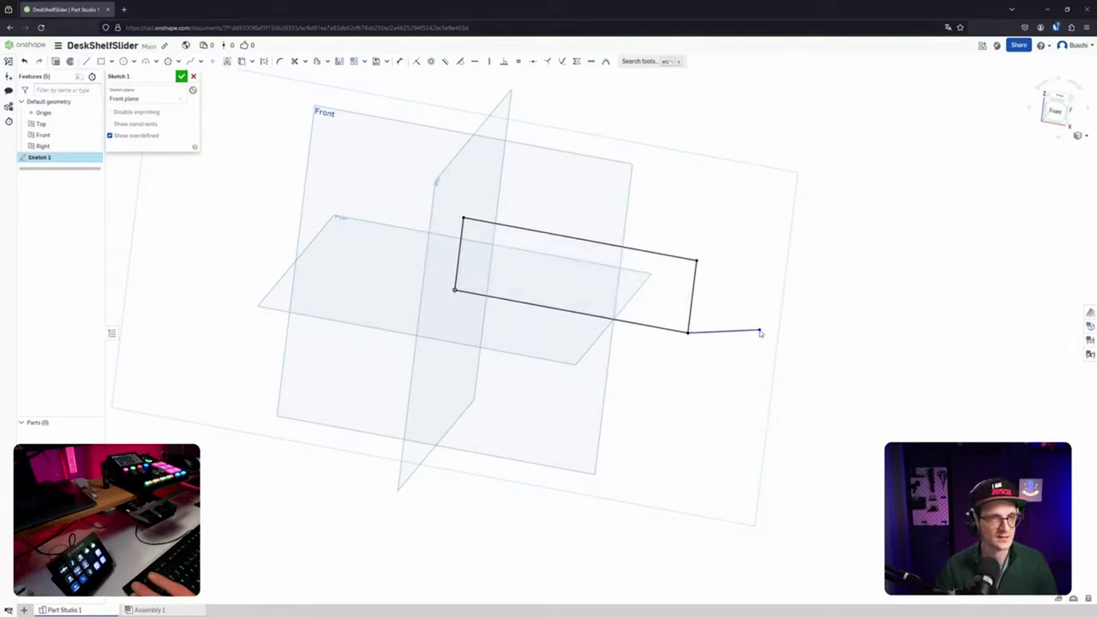
# Sketch a second line from the origin to the first line's free end and move the shared point above the rectangle.
pyautogui.click(754, 264)
pyautogui.moveTo(755, 266); pyautogui.dragTo(742, 182)
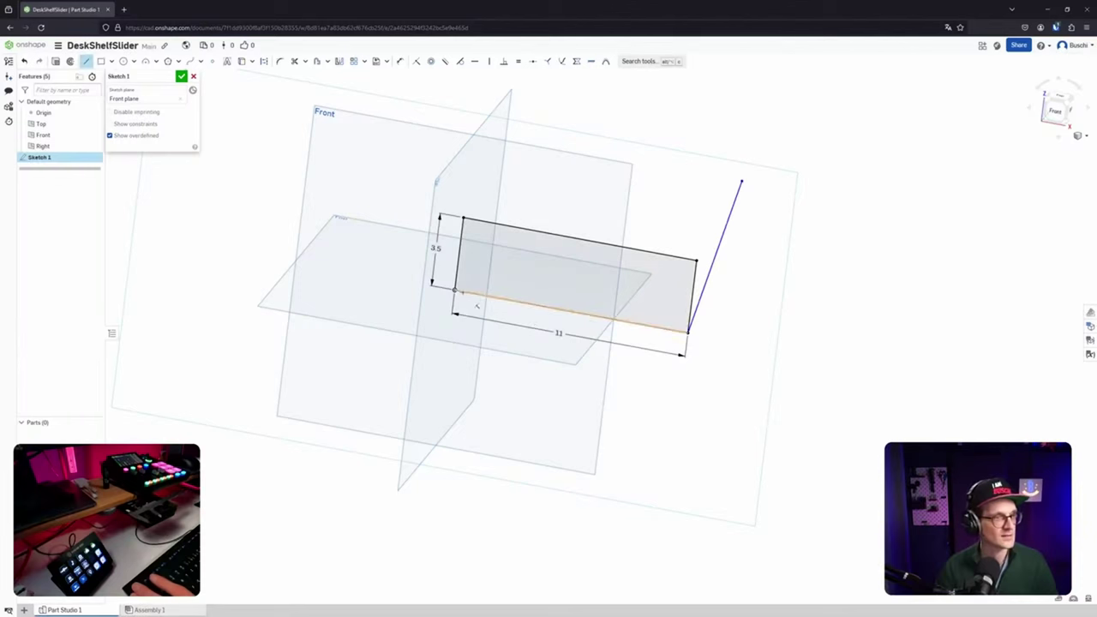
pyautogui.click(742, 182)
pyautogui.moveTo(734, 186); pyautogui.dragTo(600, 178)
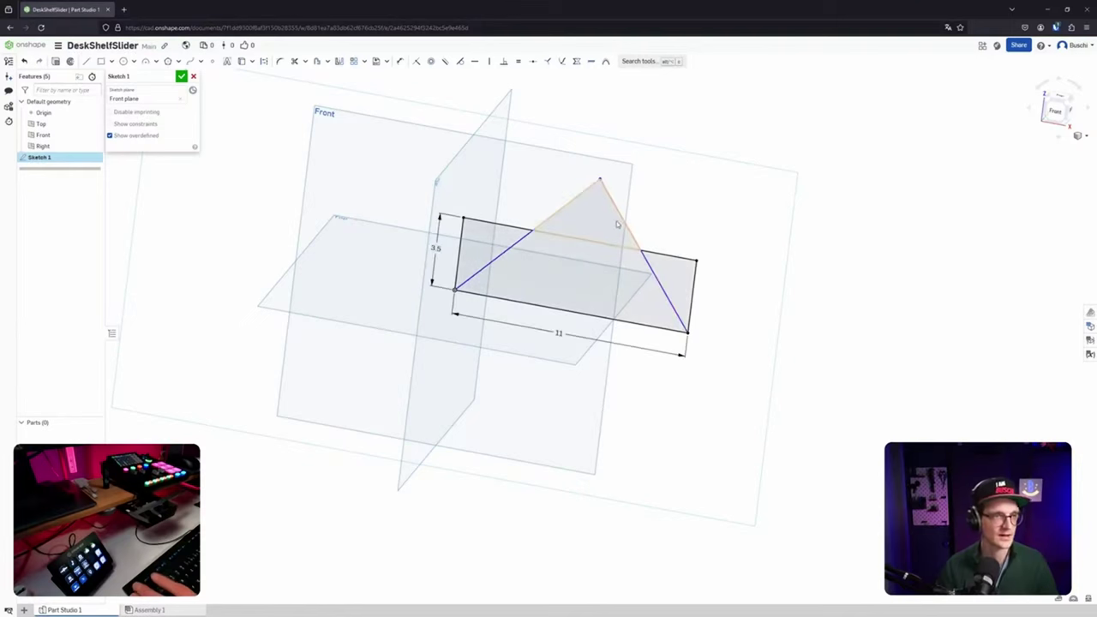
# Dimension the angle between the first slanted line and the rectangle's lower edge.
pyautogui.press('d')
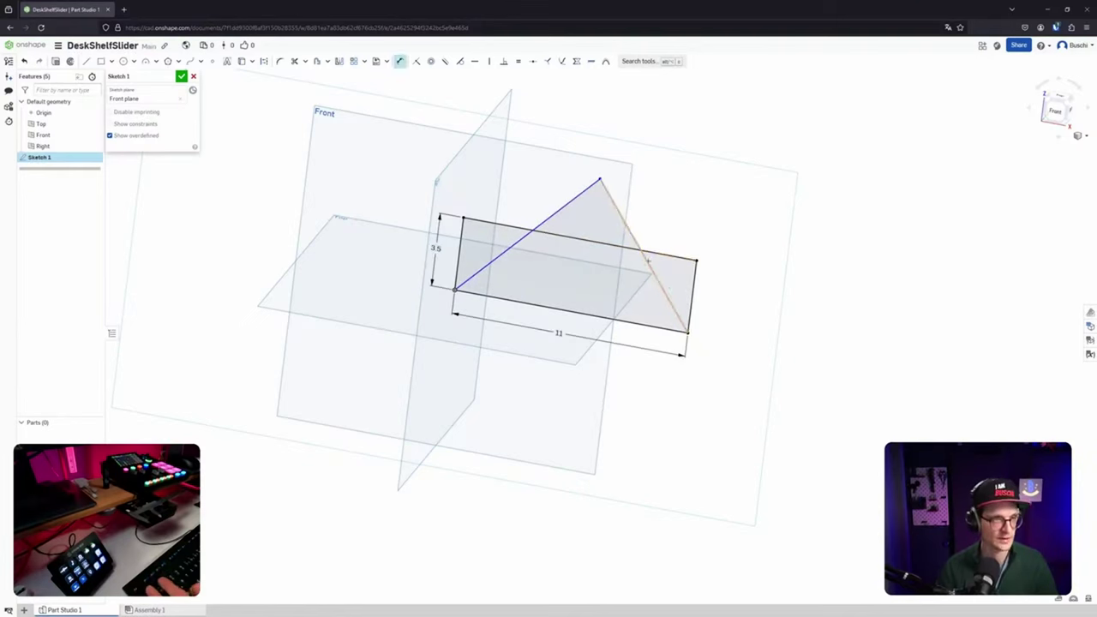
pyautogui.click(648, 260)
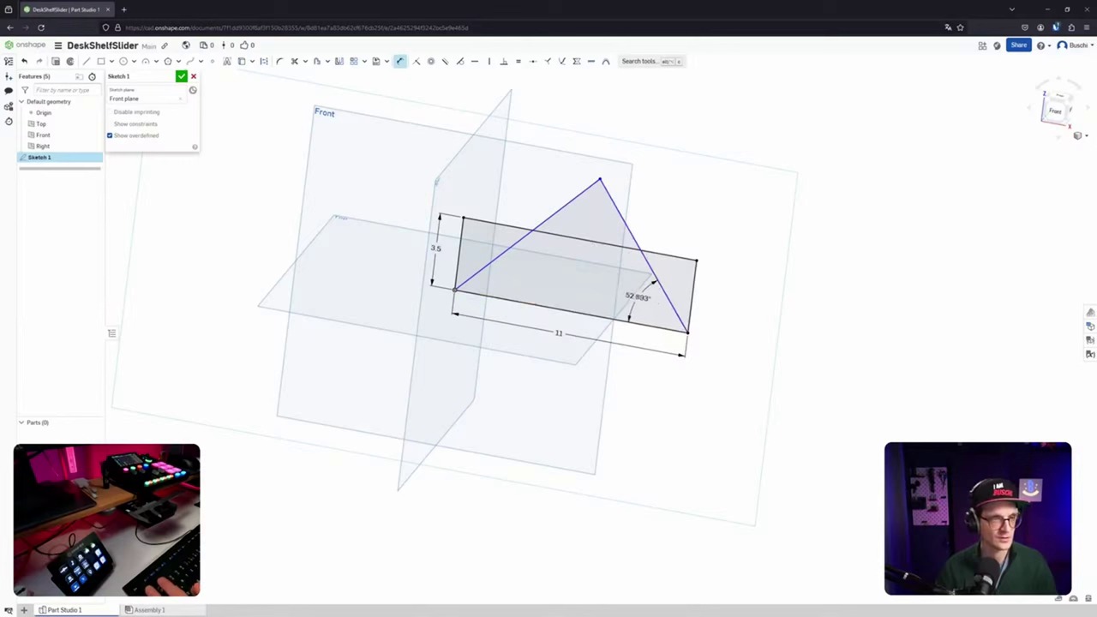
pyautogui.click(640, 299)
pyautogui.press('Return')
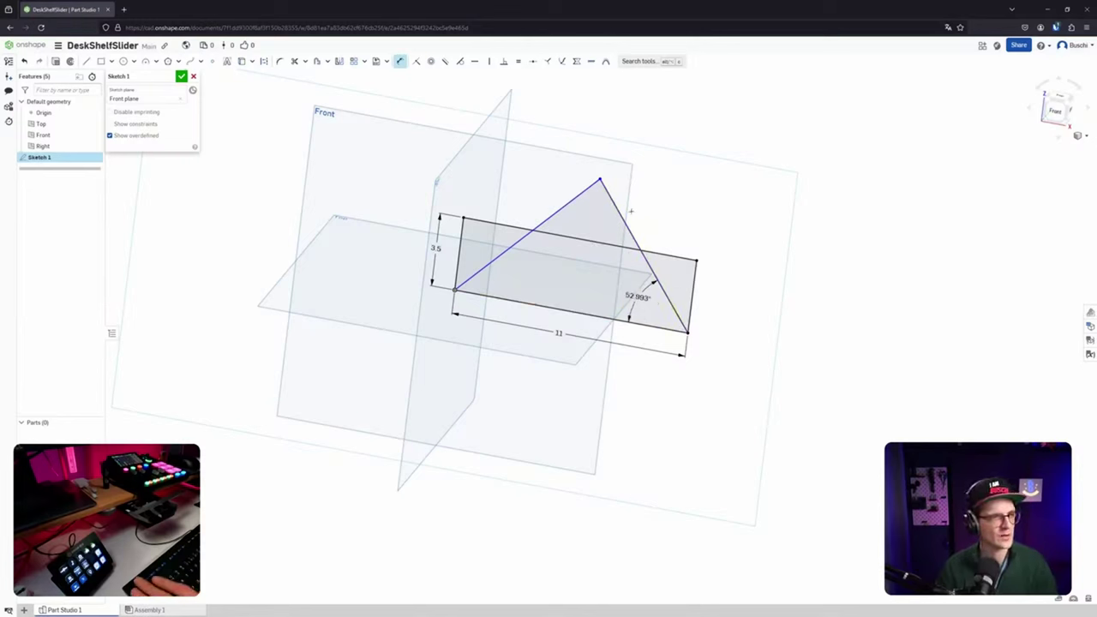
# Shift the apex along the angled line and dimension the length of the slanted line from the origin.
pyautogui.moveTo(600, 181)
pyautogui.mouseDown()
pyautogui.moveTo(625, 208)
pyautogui.moveTo(578, 151)
pyautogui.moveTo(618, 189)
pyautogui.moveTo(609, 182)
pyautogui.mouseUp()
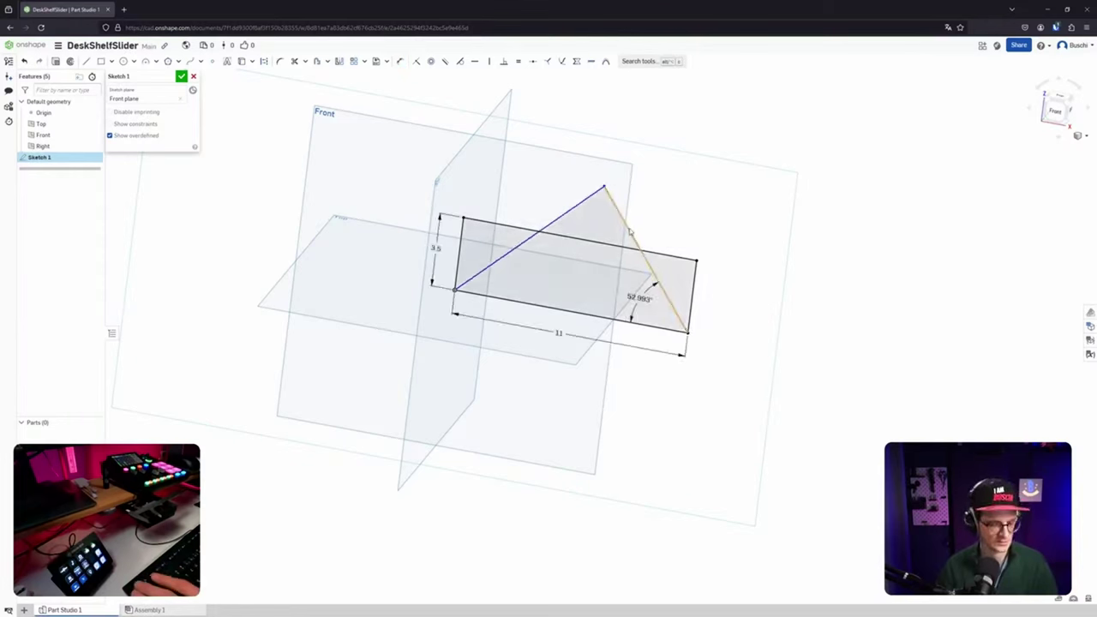
pyautogui.click(581, 202)
pyautogui.click(566, 186)
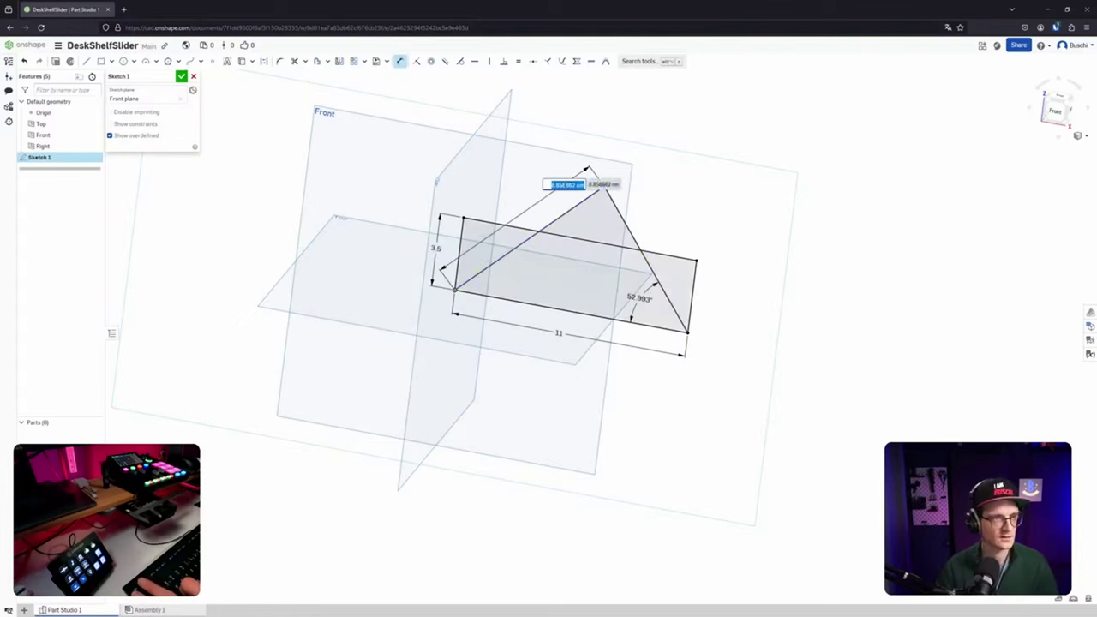
pyautogui.press('Return')
pyautogui.press('Escape')
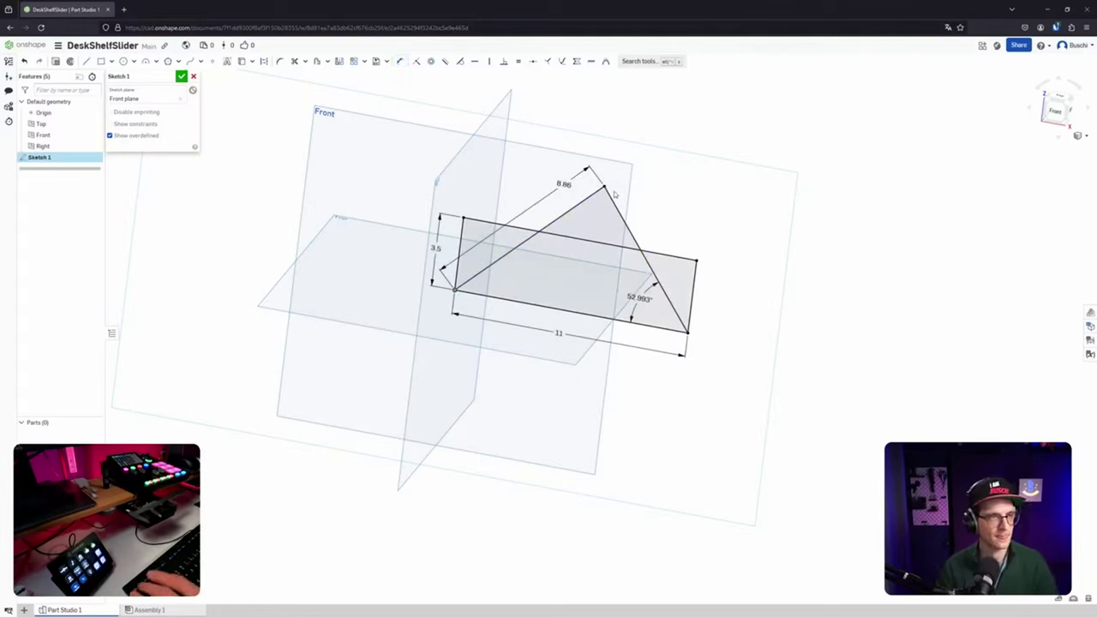
# Delete both slanted lines, leaving only the dimensioned rectangle, and finish the sketch.
pyautogui.click(604, 188)
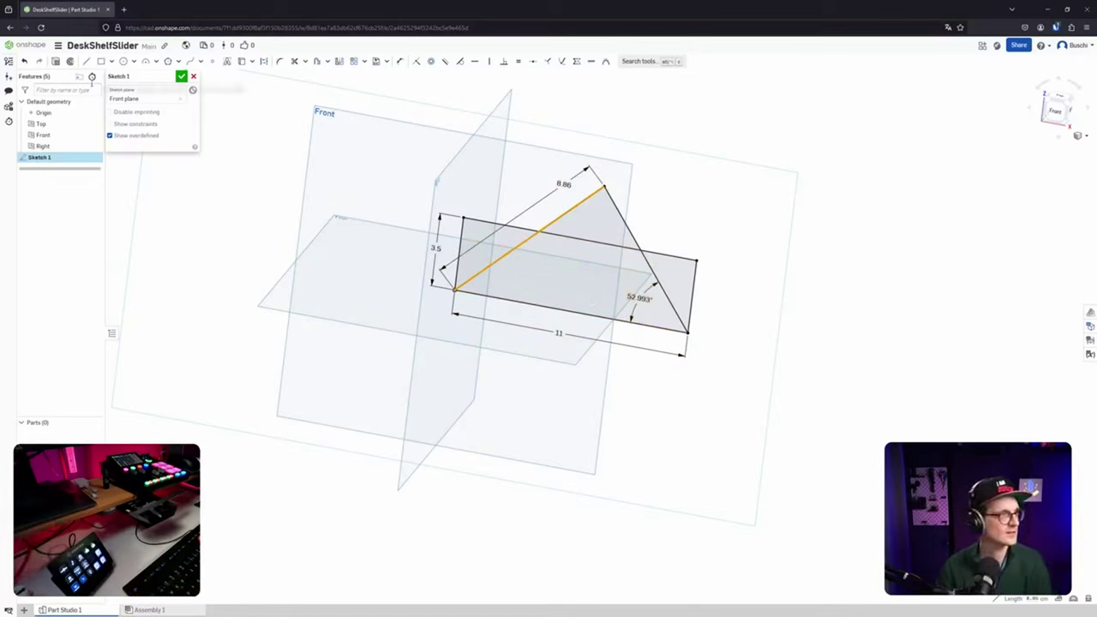
pyautogui.press('Delete')
pyautogui.click(612, 201)
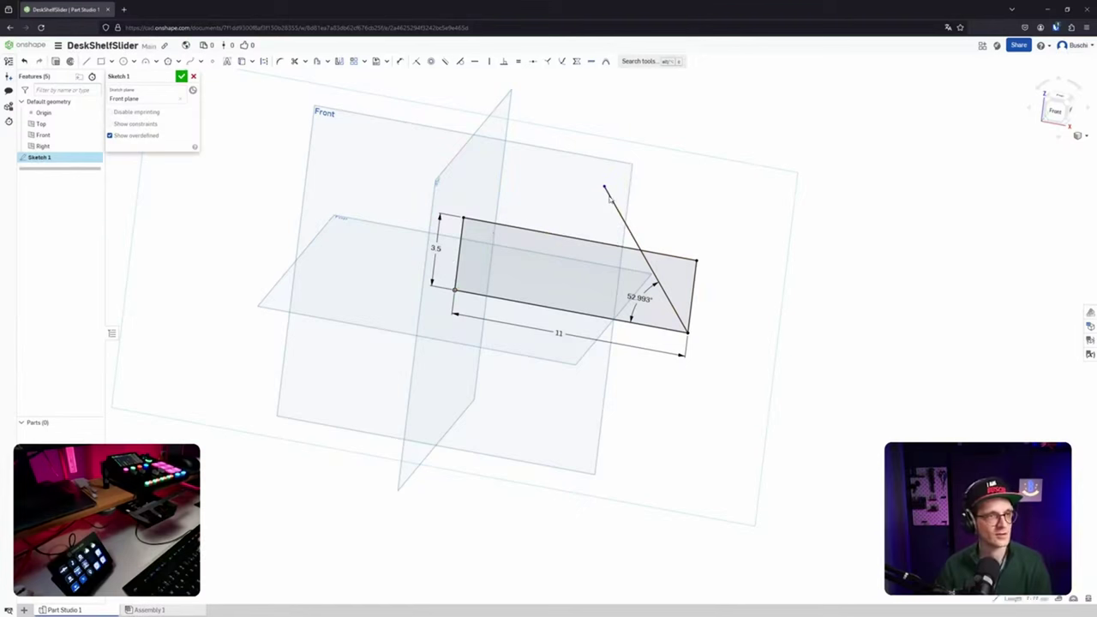
pyautogui.press('Delete')
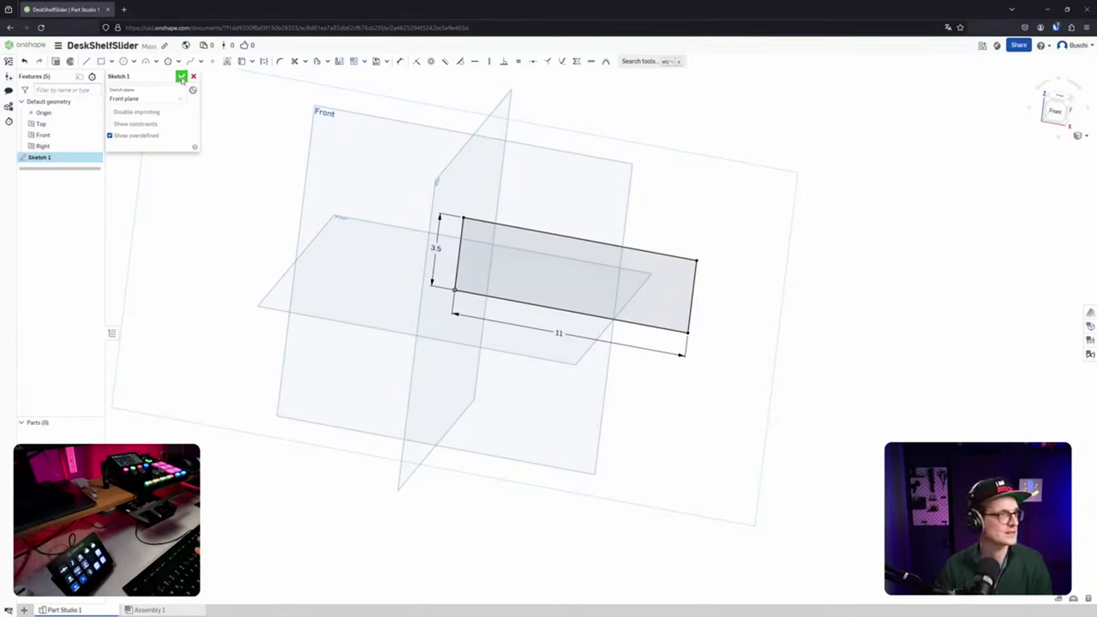
pyautogui.click(181, 77)
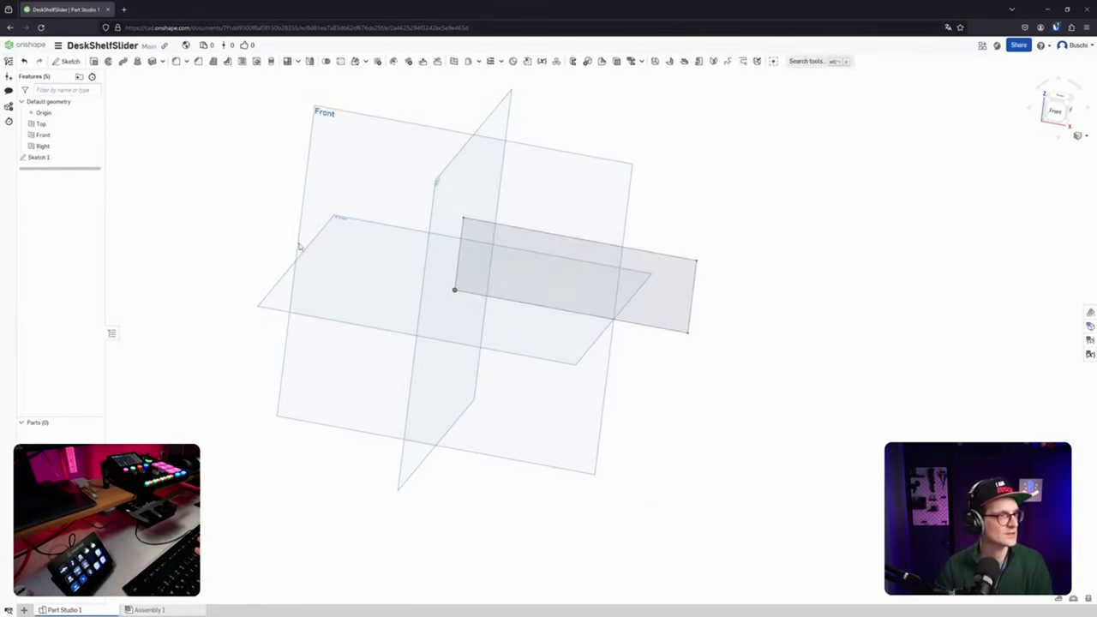
# Start a solid Extrude of the rectangle's sketch region.
pyautogui.moveTo(536, 189); pyautogui.dragTo(499, 228, button='middle')
pyautogui.moveTo(565, 233); pyautogui.dragTo(532, 227, button='middle')
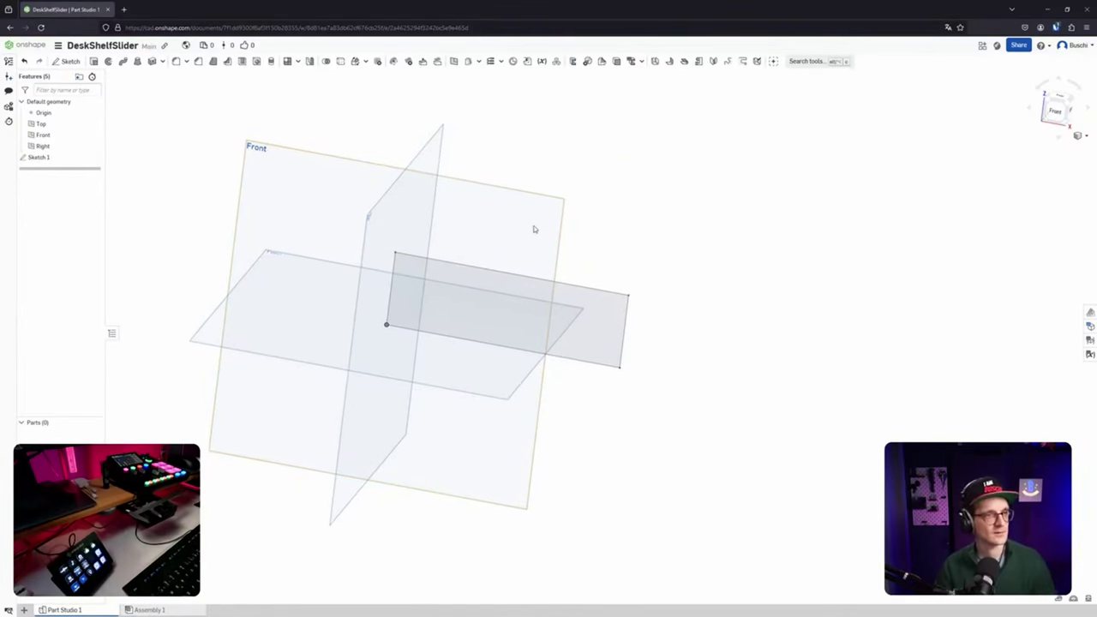
pyautogui.moveTo(669, 355); pyautogui.dragTo(629, 348, button='middle')
pyautogui.moveTo(629, 348); pyautogui.dragTo(600, 352, button='right')
pyautogui.click(579, 358)
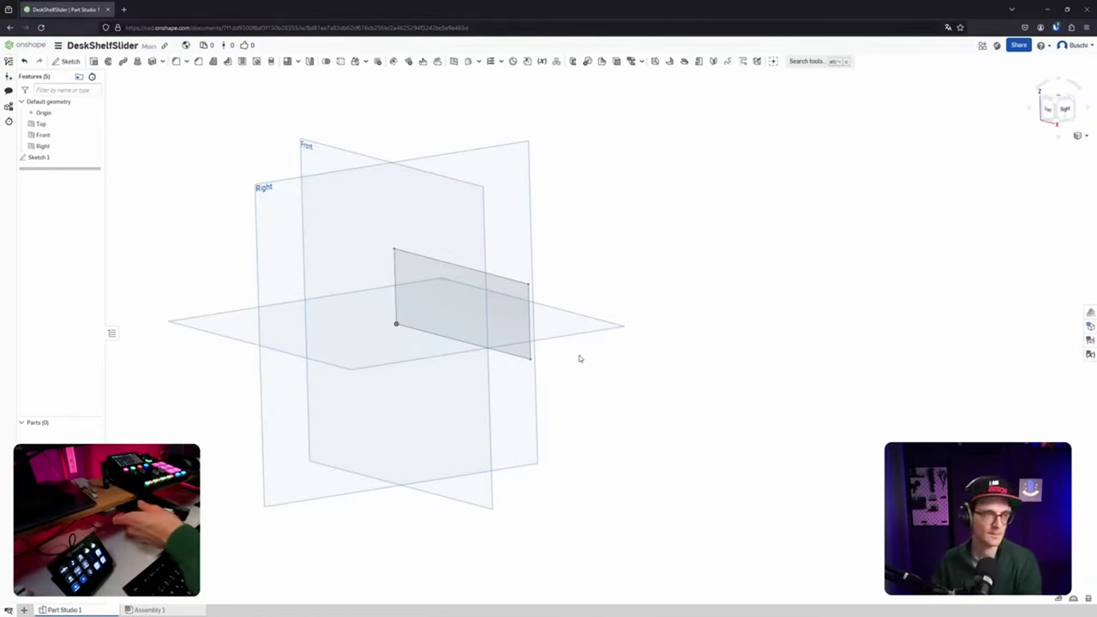
pyautogui.click(466, 269)
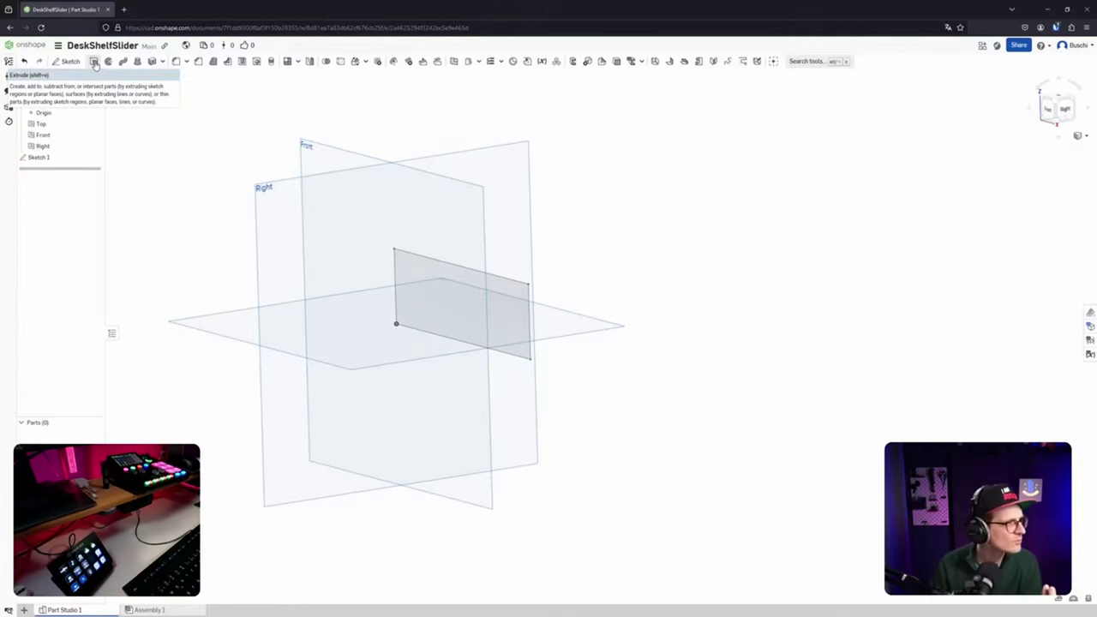
pyautogui.click(95, 62)
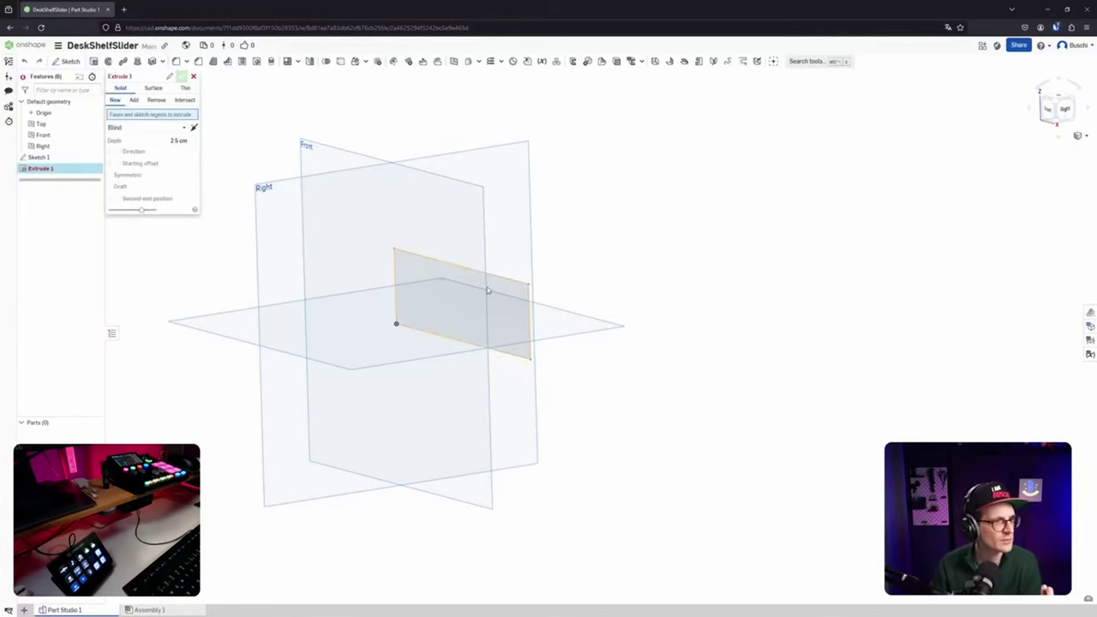
pyautogui.click(488, 290)
pyautogui.moveTo(545, 246); pyautogui.dragTo(453, 279, button='middle')
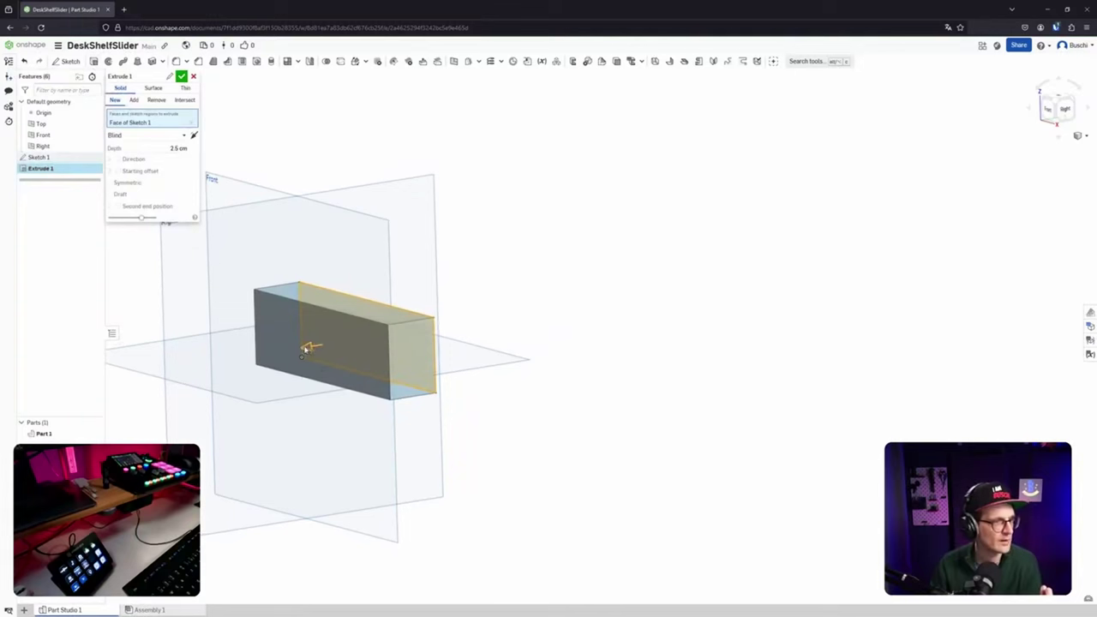
# Pull the extrusion to the opposite side of the Front plane and set its depth to 16.5 cm.
pyautogui.moveTo(309, 347); pyautogui.dragTo(614, 271)
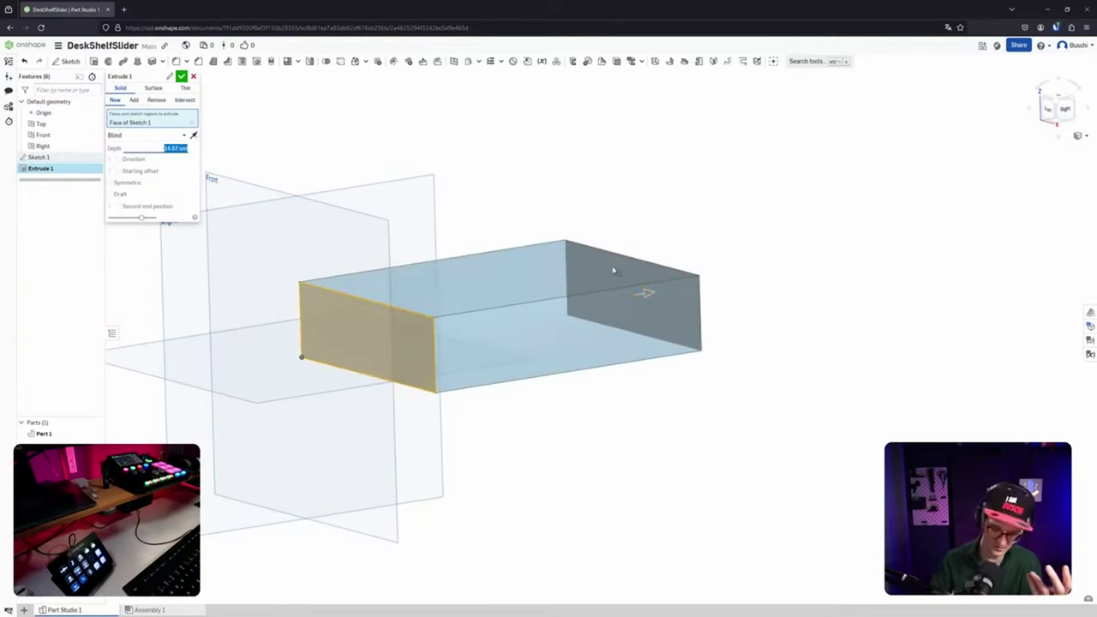
pyautogui.write('16')
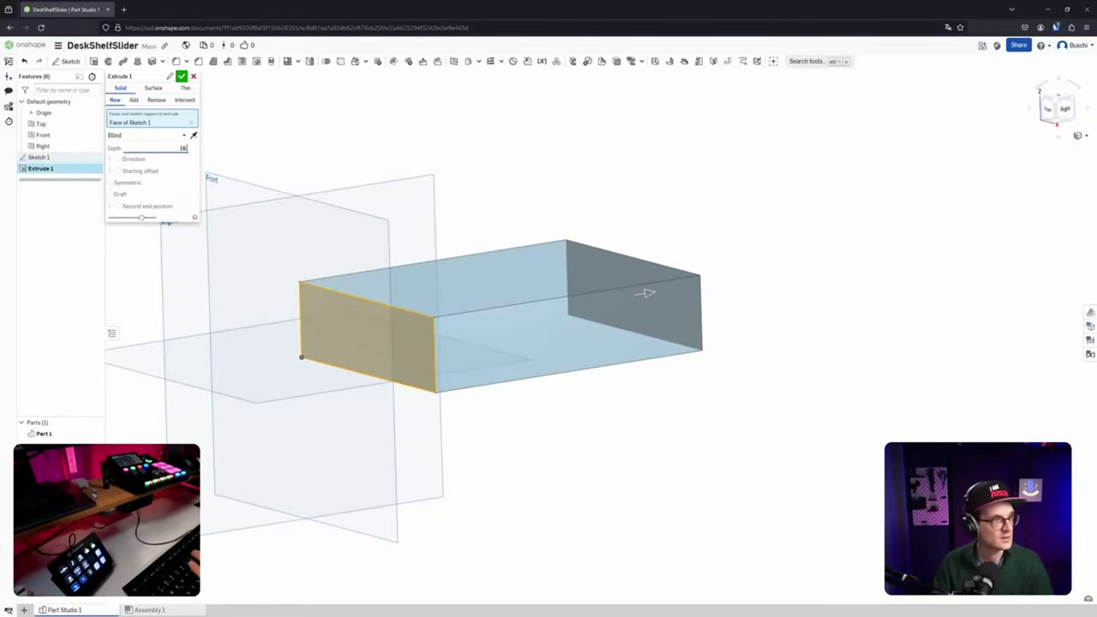
pyautogui.write('.5cm')
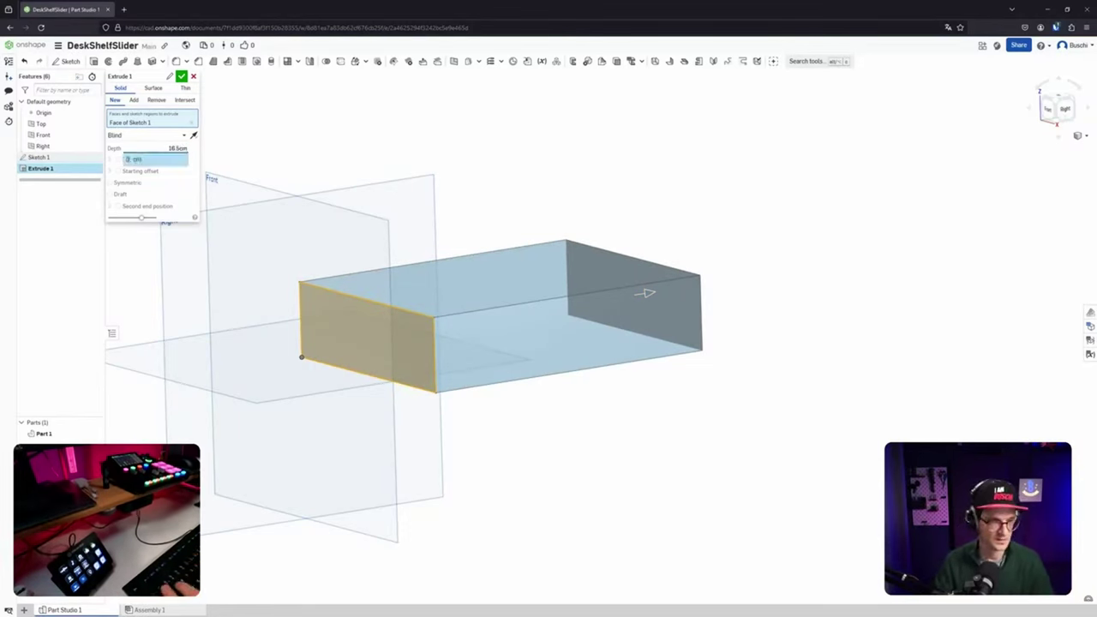
pyautogui.press('Return')
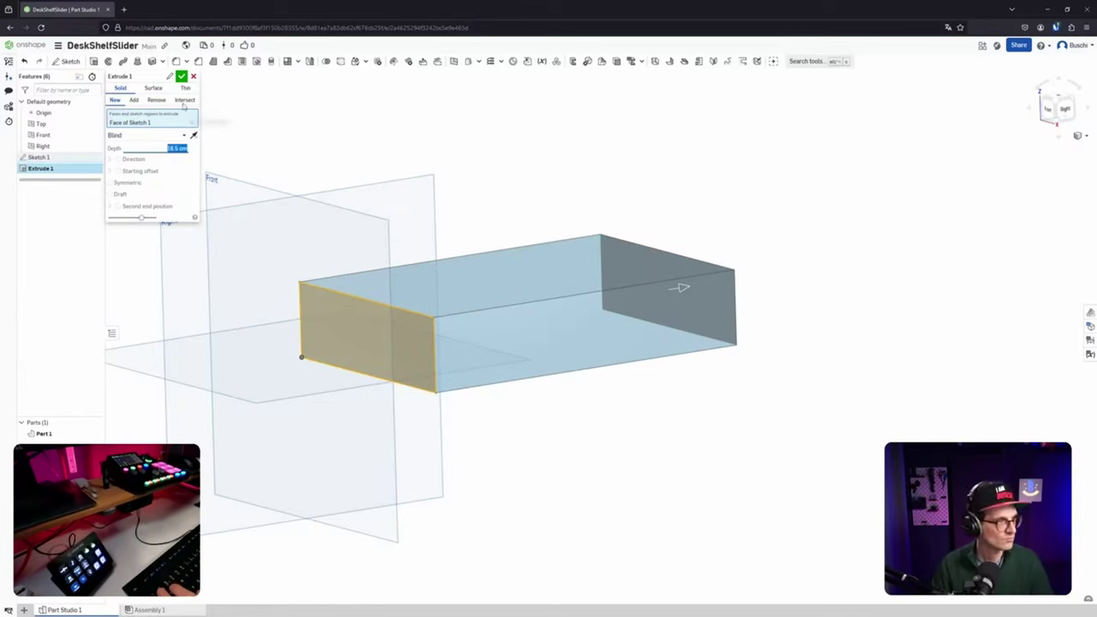
# Switch the extrusion to Surface and use all four edges of the rectangle as its curves.
pyautogui.click(160, 91)
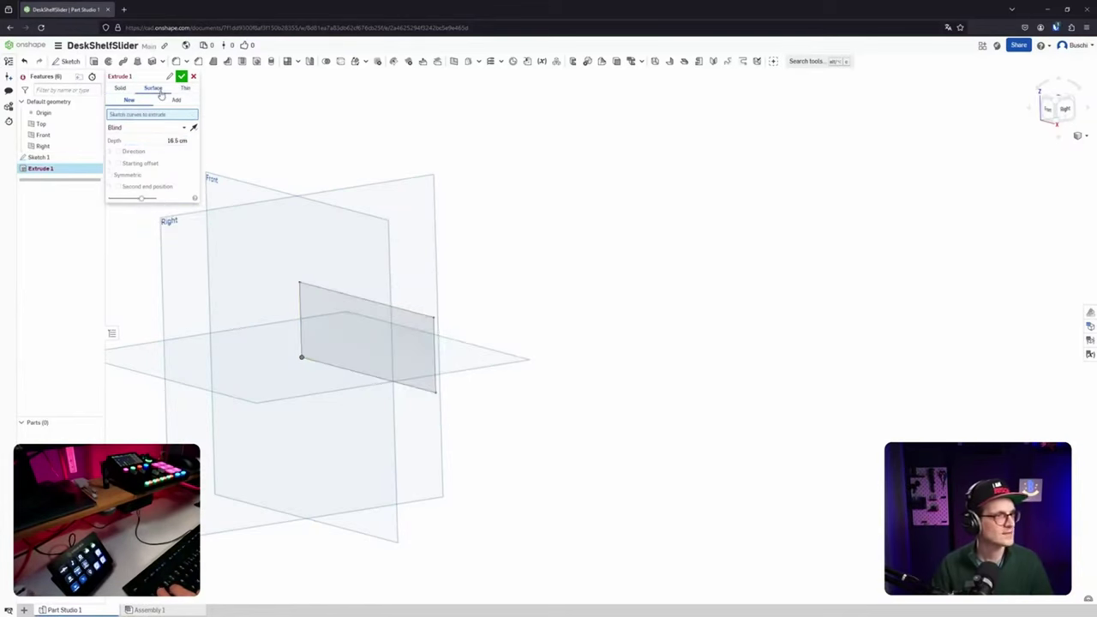
pyautogui.click(413, 316)
pyautogui.click(435, 341)
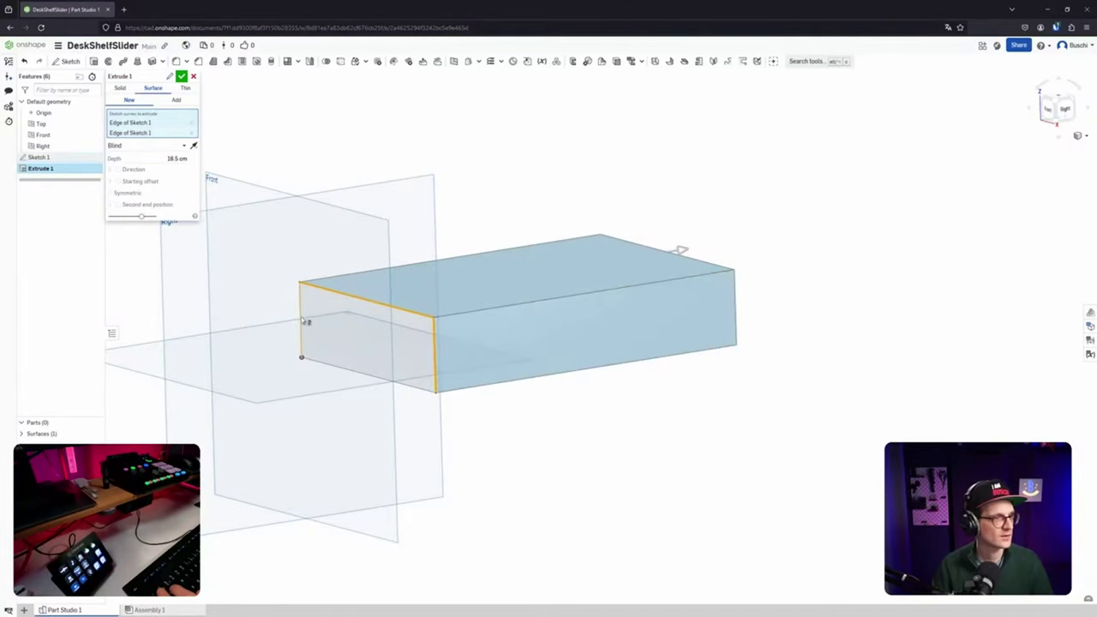
pyautogui.click(302, 322)
pyautogui.click(331, 366)
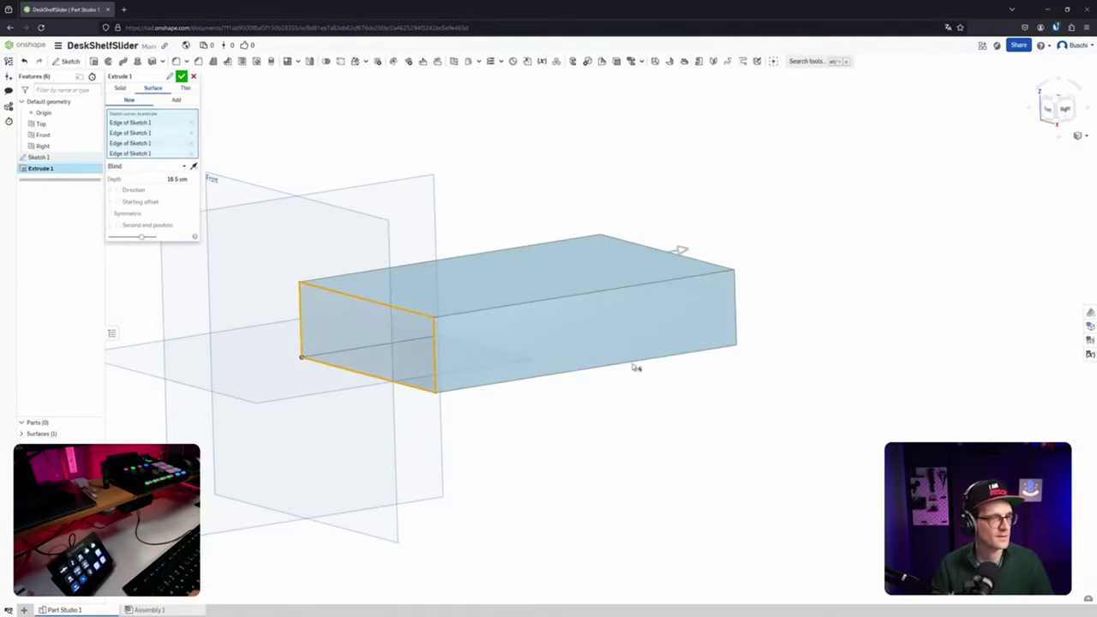
pyautogui.moveTo(636, 367)
pyautogui.mouseDown(button='right')
pyautogui.moveTo(718, 372)
pyautogui.moveTo(559, 399)
pyautogui.moveTo(571, 386)
pyautogui.moveTo(702, 388)
pyautogui.mouseUp(button='right')
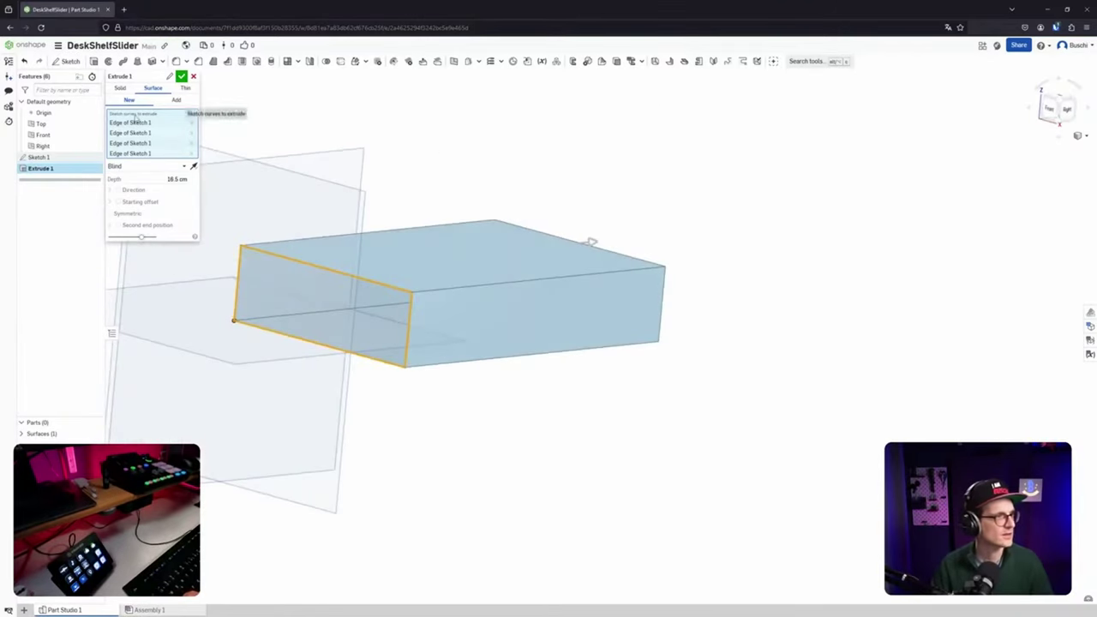
# Switch the extrusion to Thin with the rectangle's sketch region as profile, keeping the Blind end type and the New operation.
pyautogui.click(185, 88)
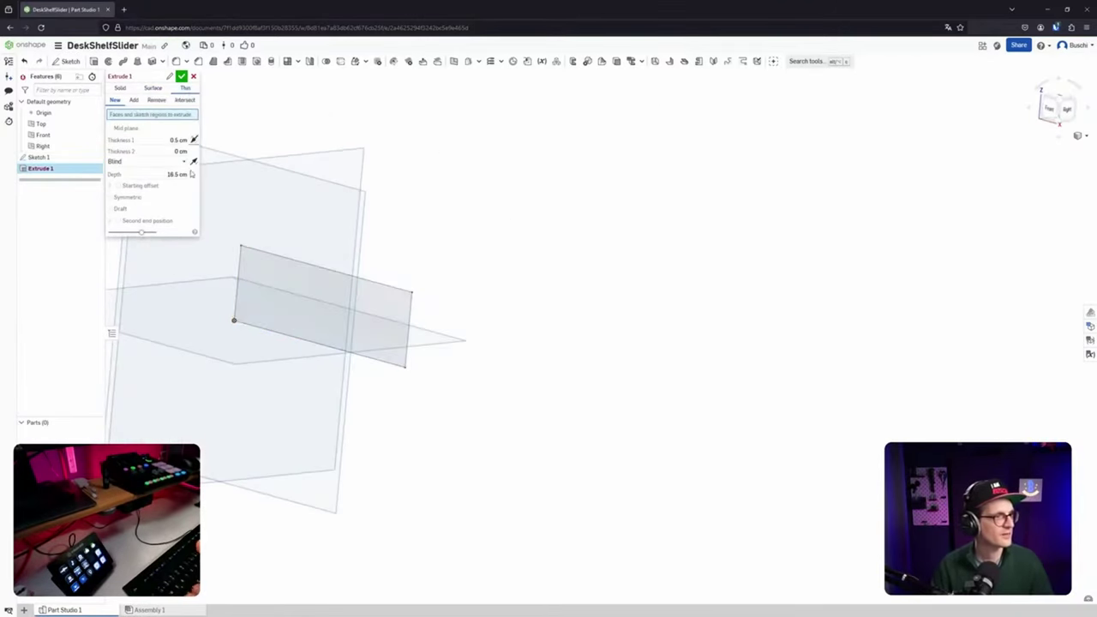
pyautogui.click(373, 300)
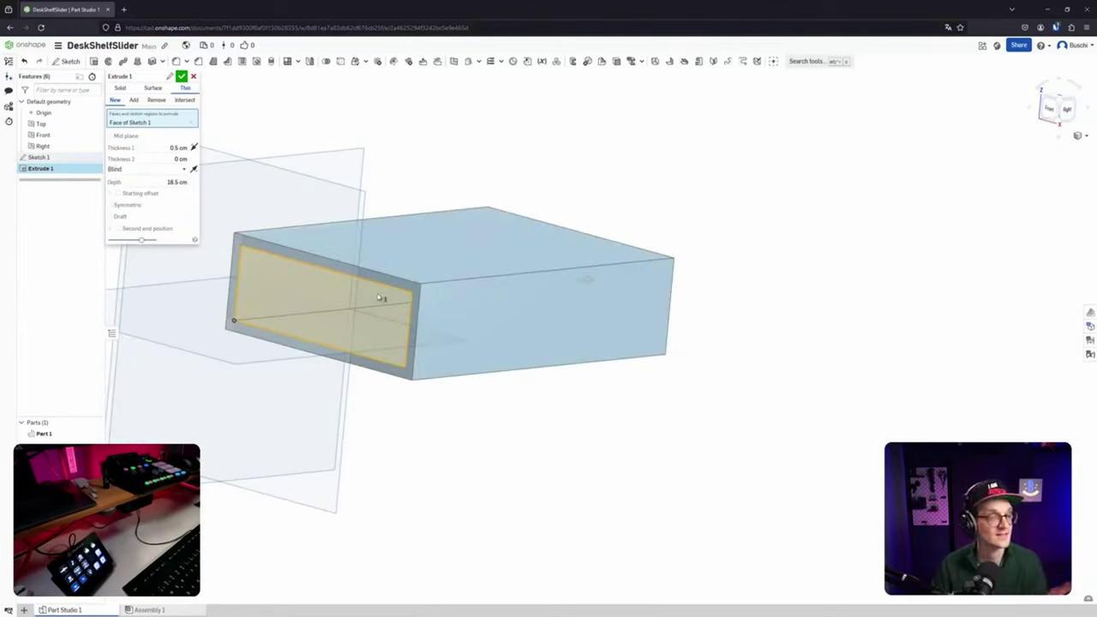
pyautogui.click(120, 171)
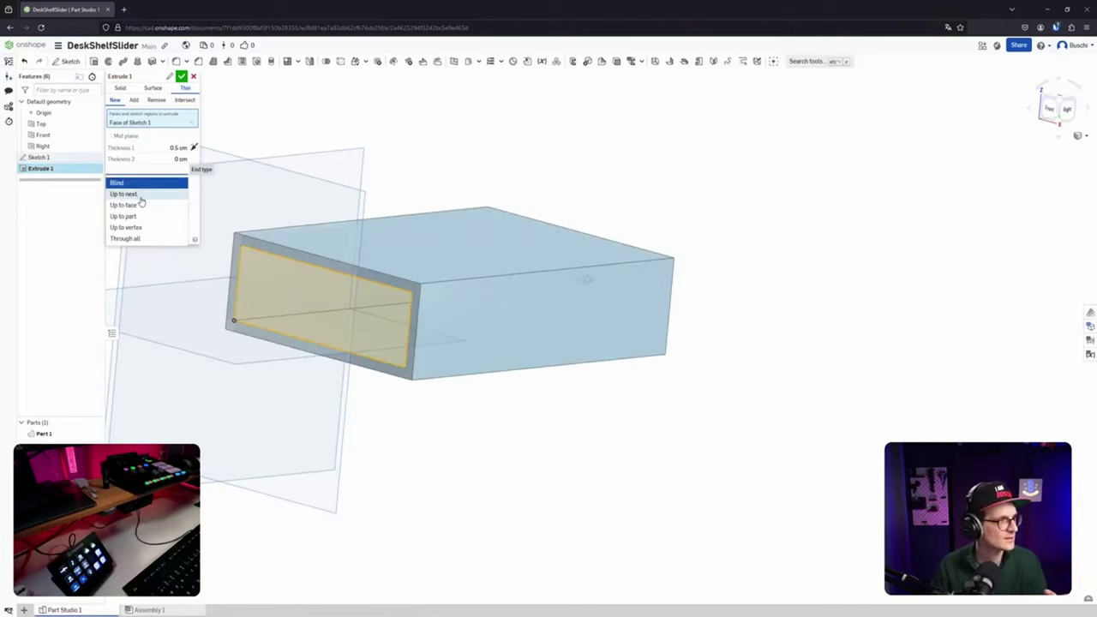
pyautogui.click(137, 184)
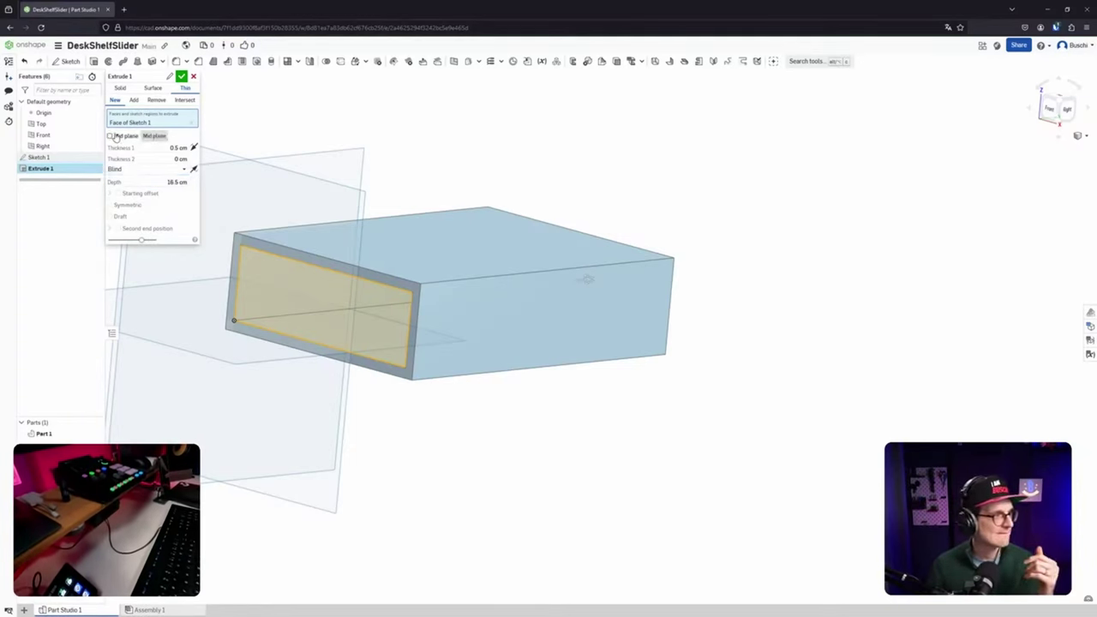
pyautogui.click(133, 100)
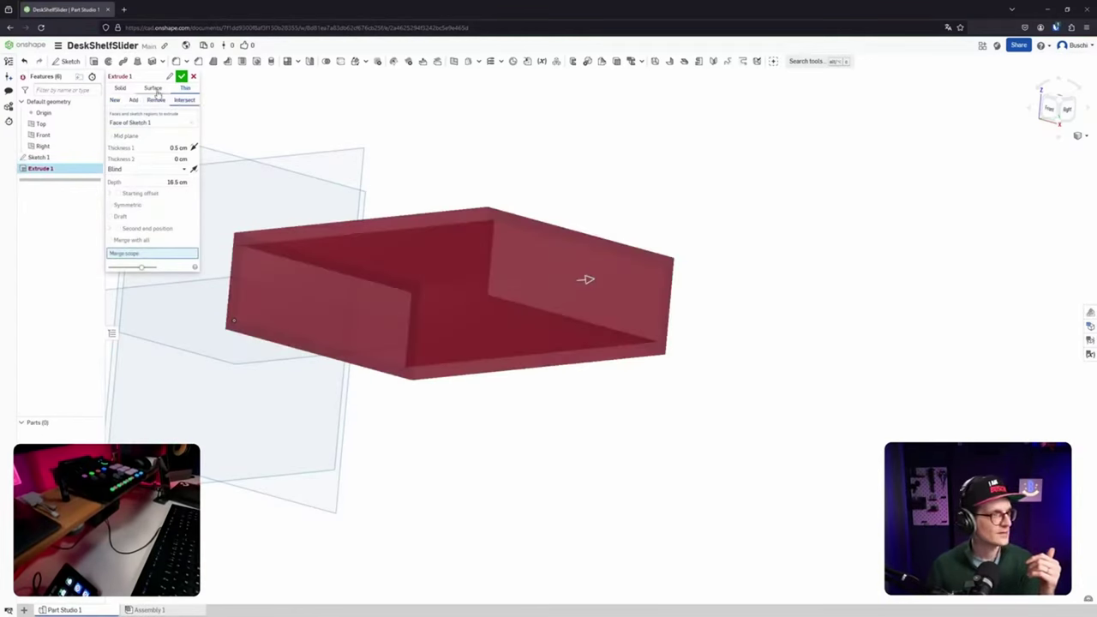
pyautogui.click(115, 100)
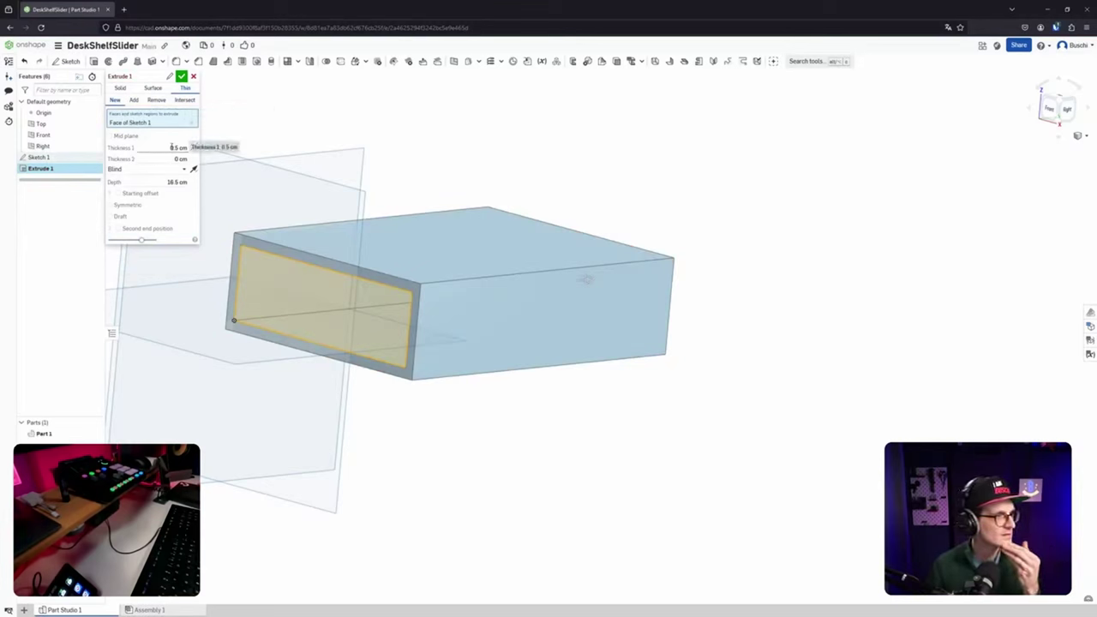
# Flip the thin wall to the inside of the rectangle and set Thickness 2 to 0.5 cm.
pyautogui.click(194, 147)
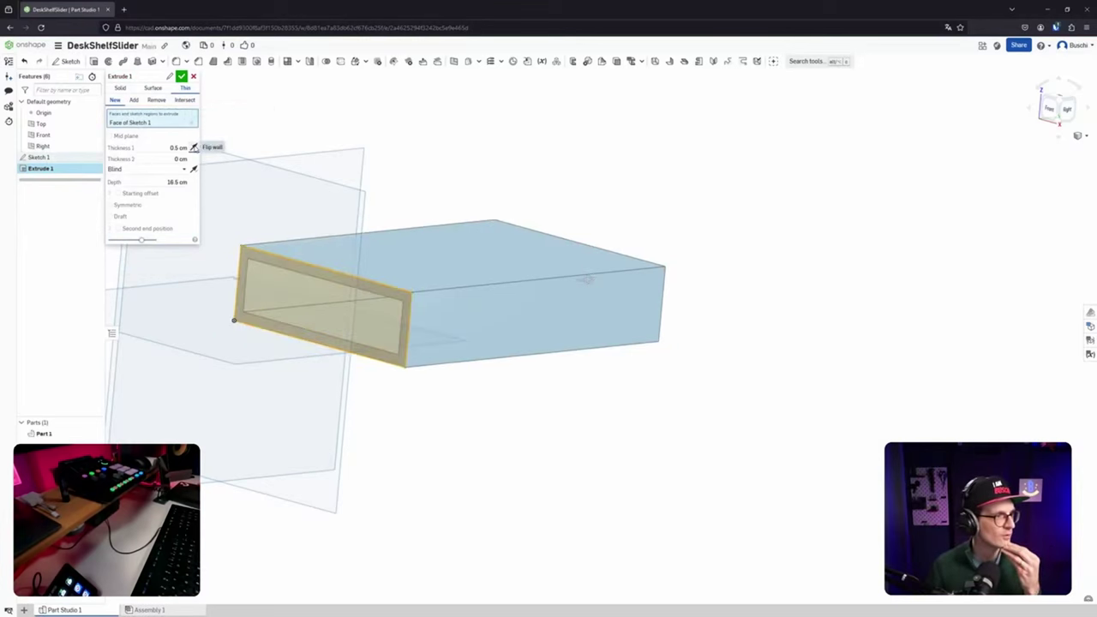
pyautogui.click(193, 147)
pyautogui.click(194, 147)
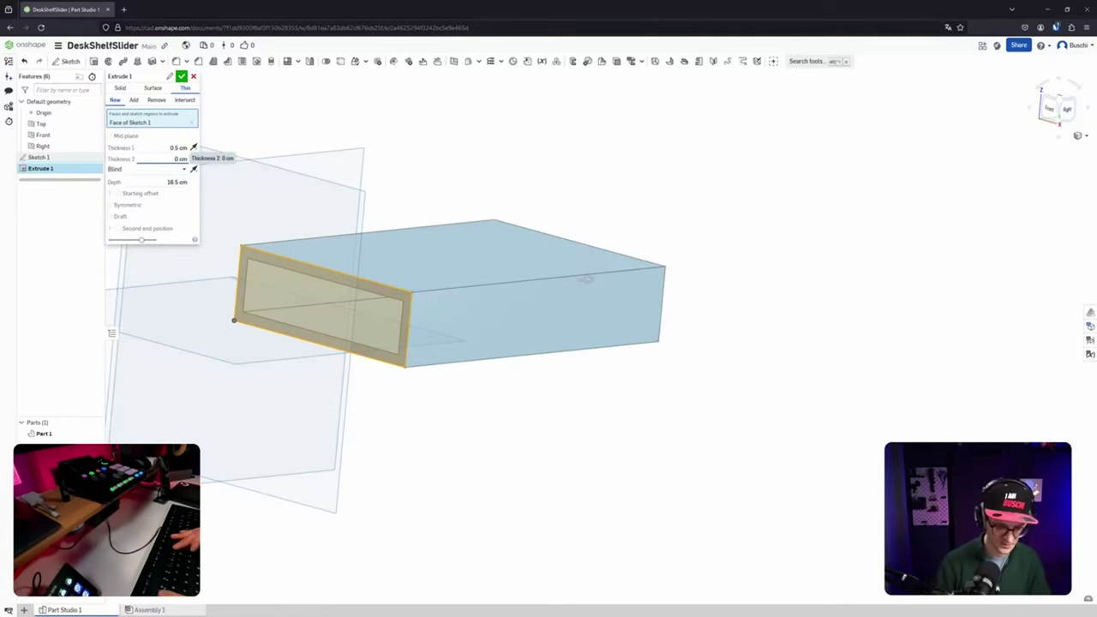
pyautogui.click(174, 158)
pyautogui.write('0.5')
pyautogui.press('Return')
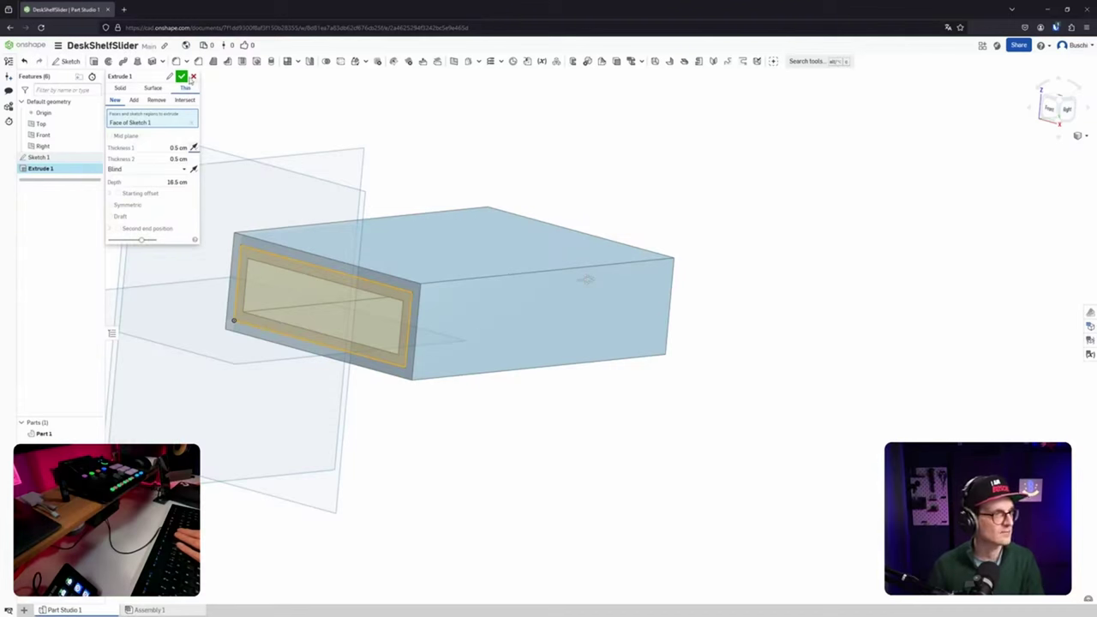
# Switch the extrusion back to Solid and accept it.
pyautogui.click(120, 88)
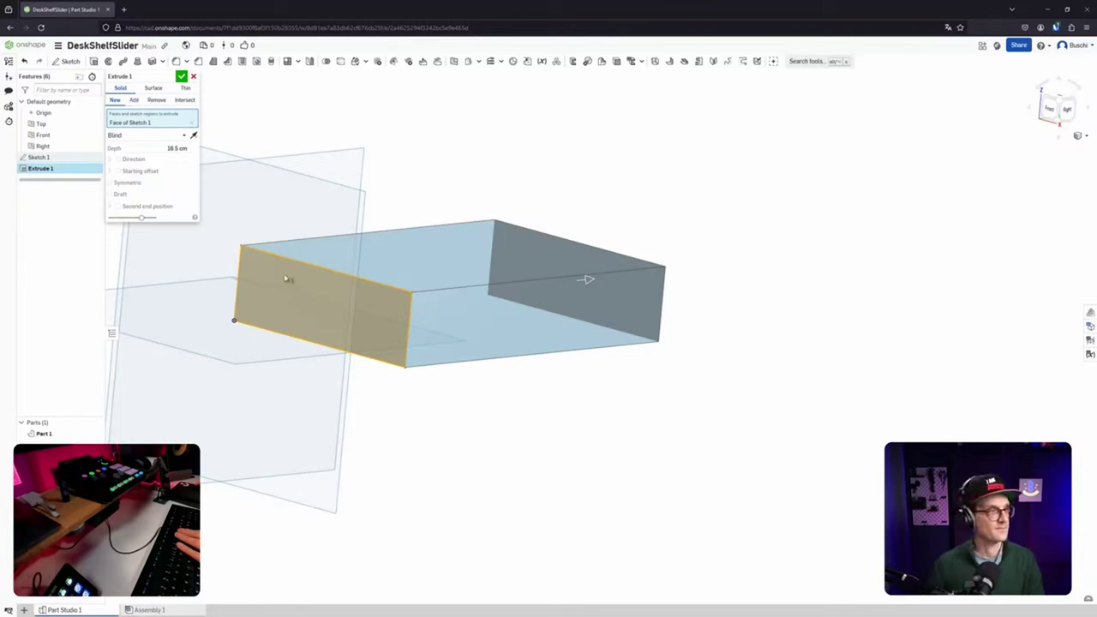
pyautogui.click(181, 76)
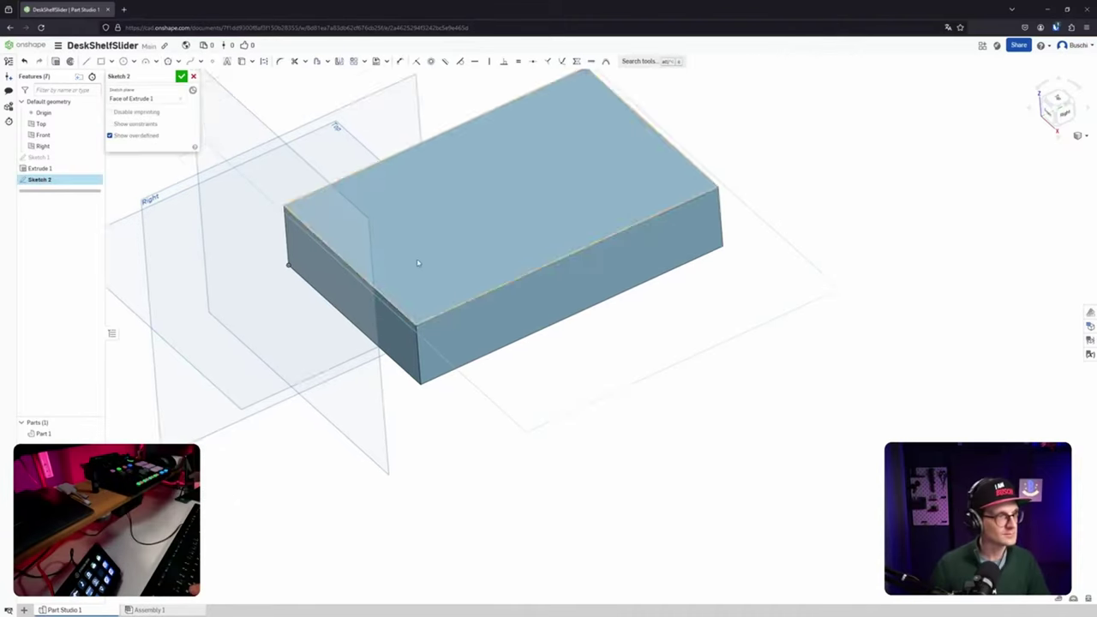
# Examine the block and the new sketch plane on its top face from several angles.
pyautogui.moveTo(419, 264); pyautogui.dragTo(434, 323, button='middle')
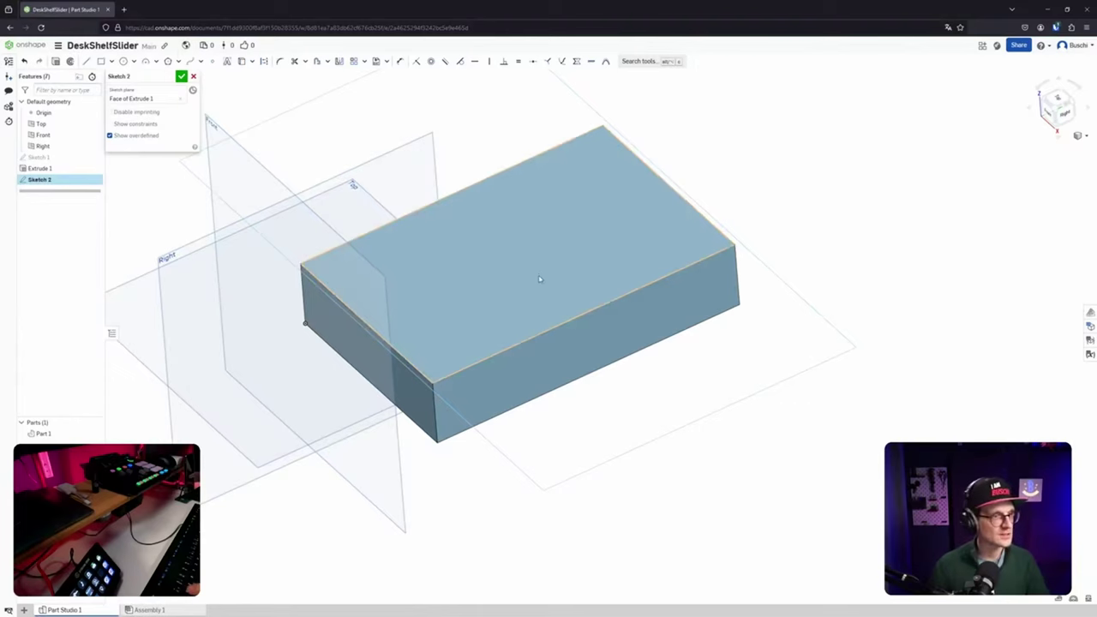
pyautogui.moveTo(540, 279); pyautogui.dragTo(710, 431, button='right')
pyautogui.moveTo(162, 282); pyautogui.dragTo(179, 258, button='right')
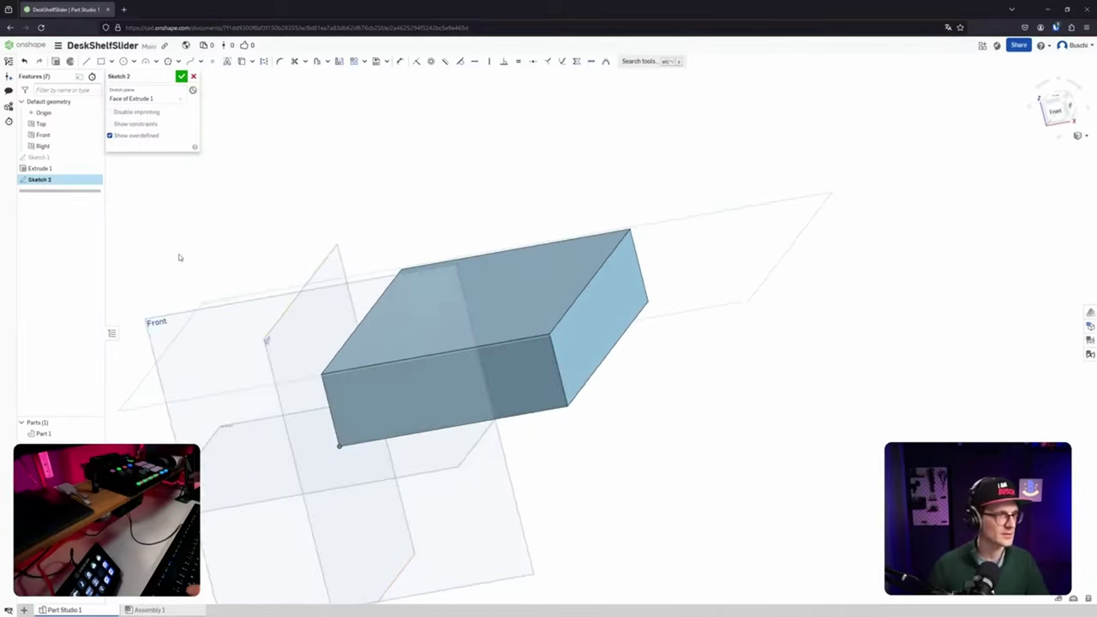
pyautogui.moveTo(798, 127); pyautogui.dragTo(849, 138, button='right')
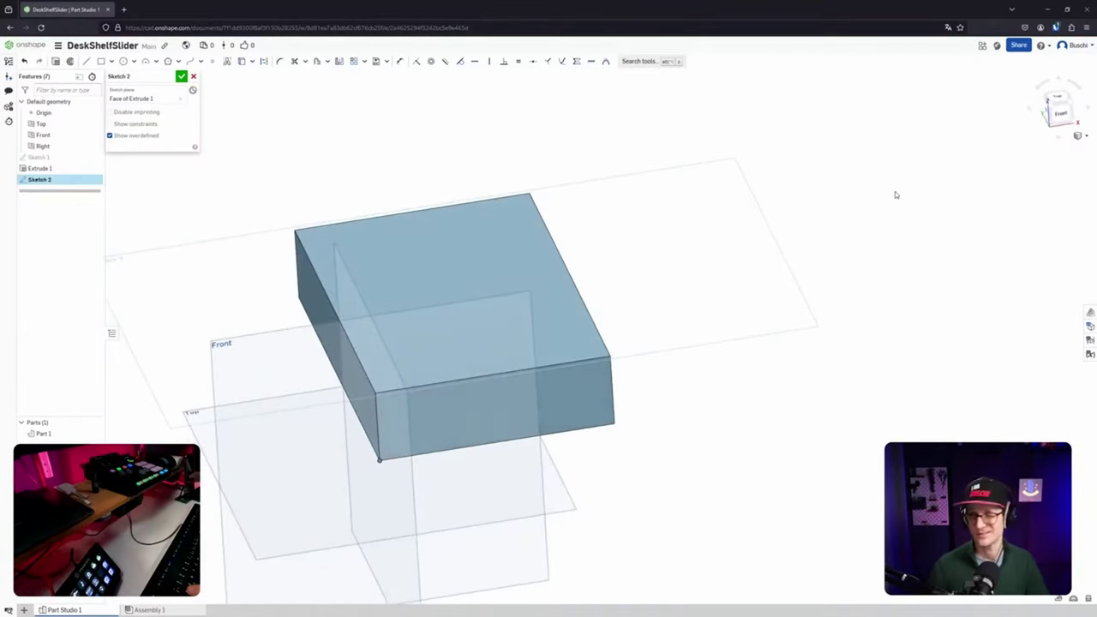
pyautogui.moveTo(895, 195); pyautogui.dragTo(351, 291, button='right')
pyautogui.moveTo(688, 204); pyautogui.dragTo(502, 143, button='right')
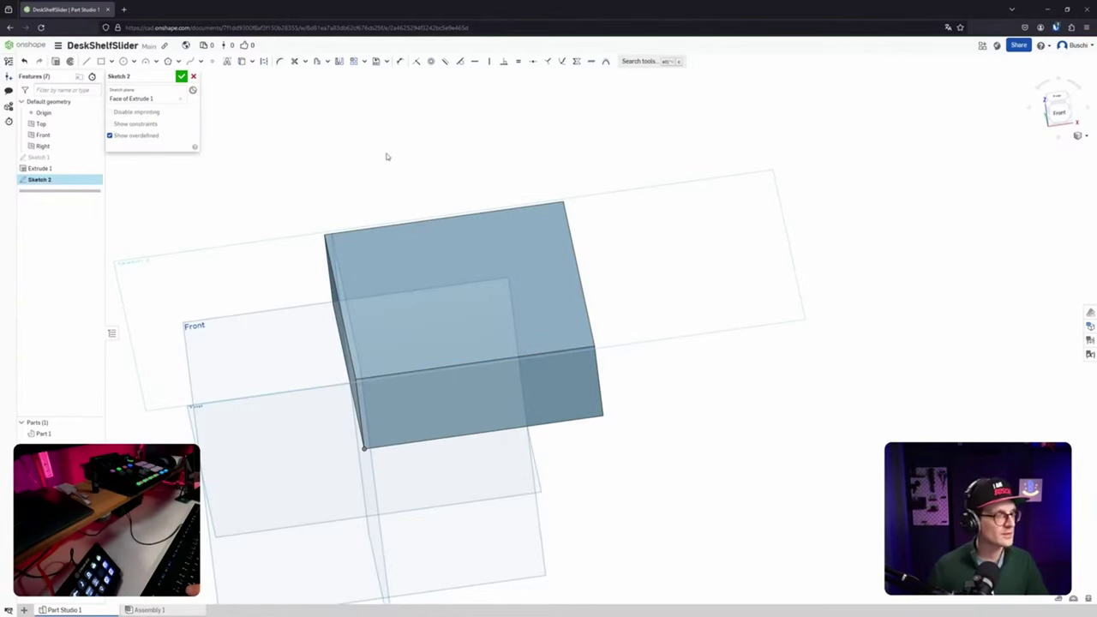
pyautogui.moveTo(387, 157); pyautogui.dragTo(566, 284, button='right')
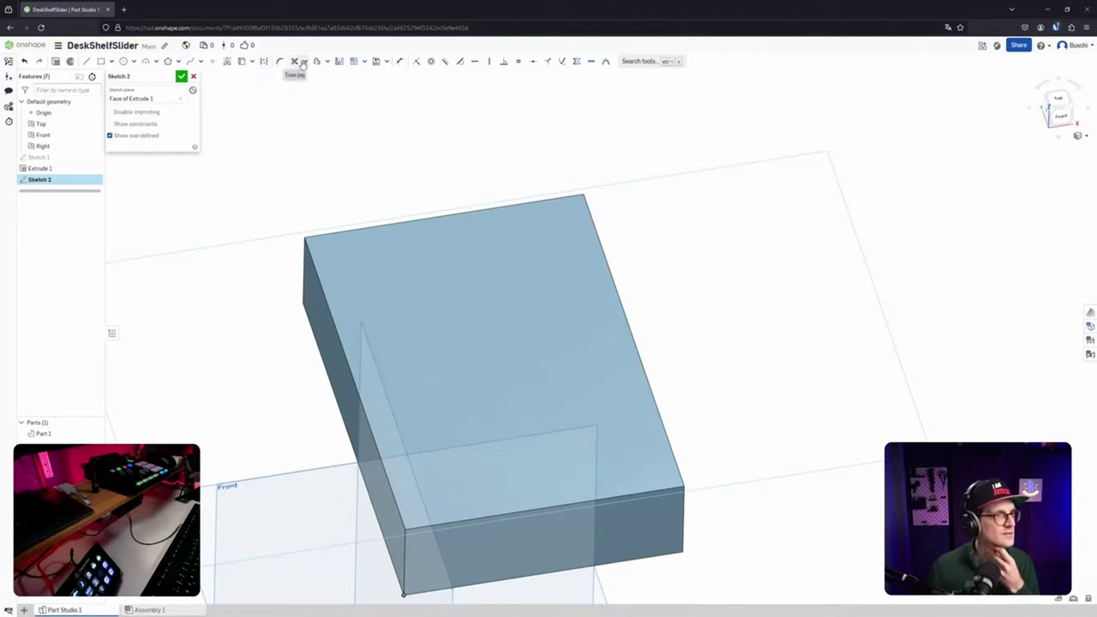
pyautogui.click(317, 61)
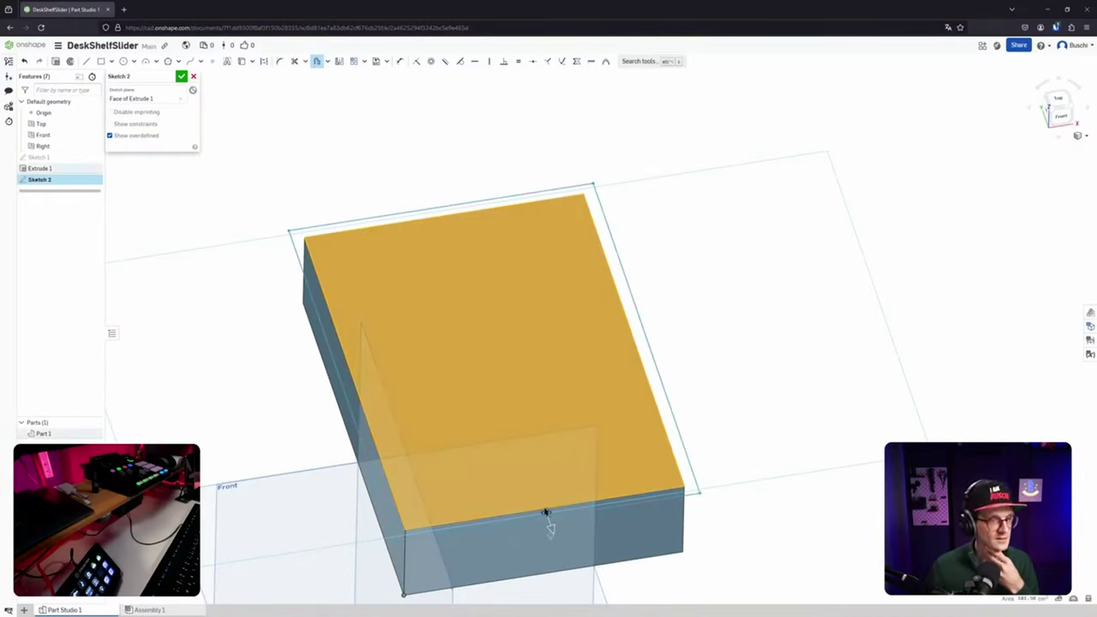
pyautogui.moveTo(546, 513); pyautogui.dragTo(543, 503)
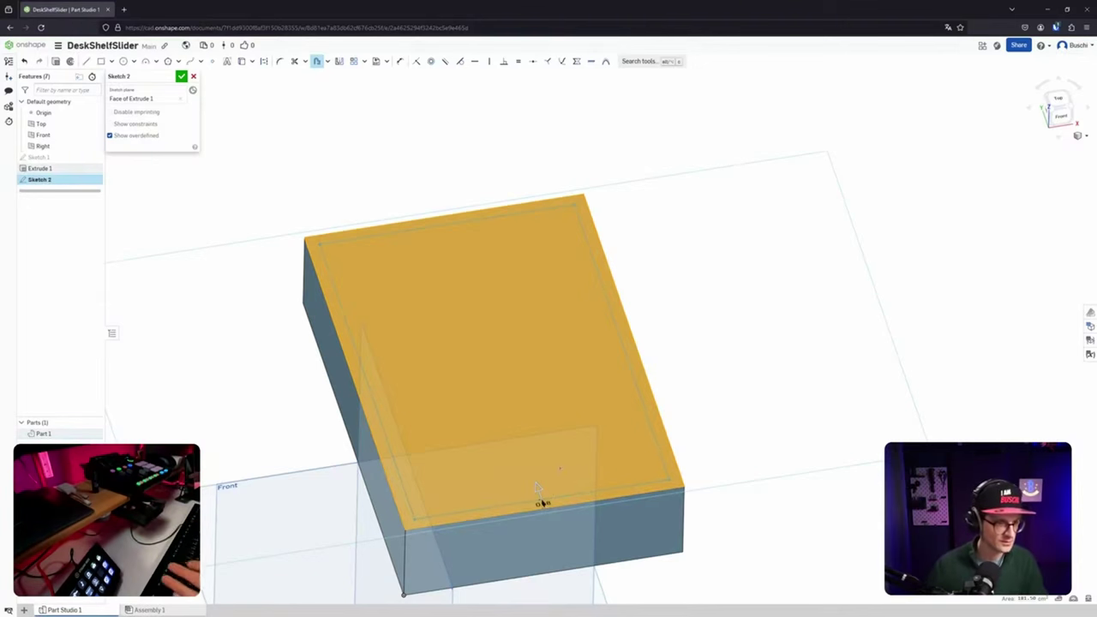
pyautogui.scroll(4, 536, 487)
pyautogui.scroll(4, 525, 477)
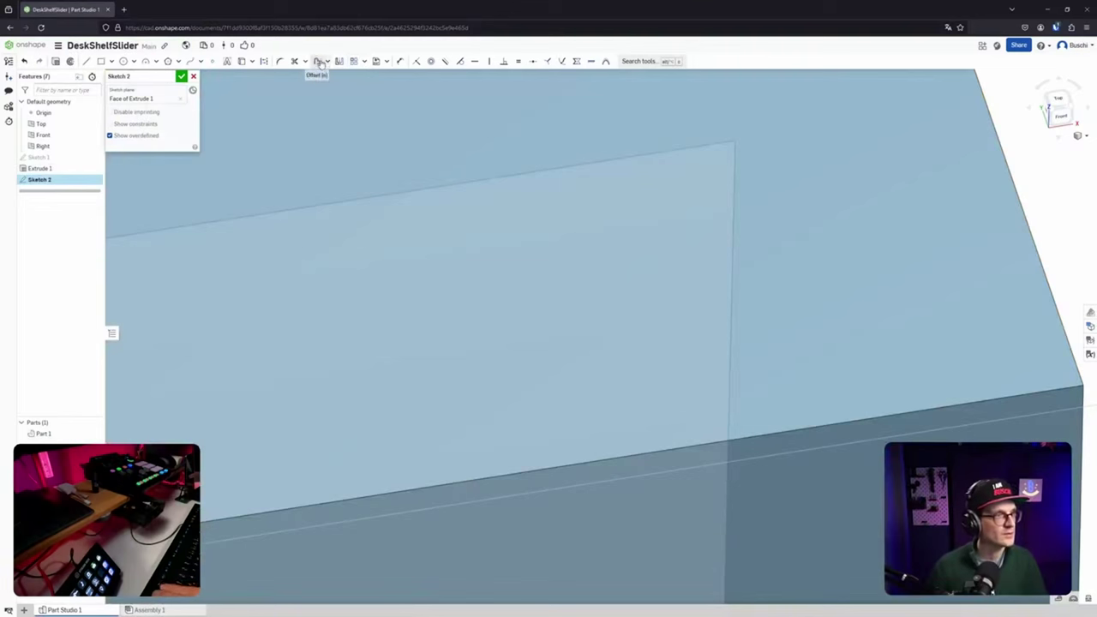
pyautogui.click(328, 61)
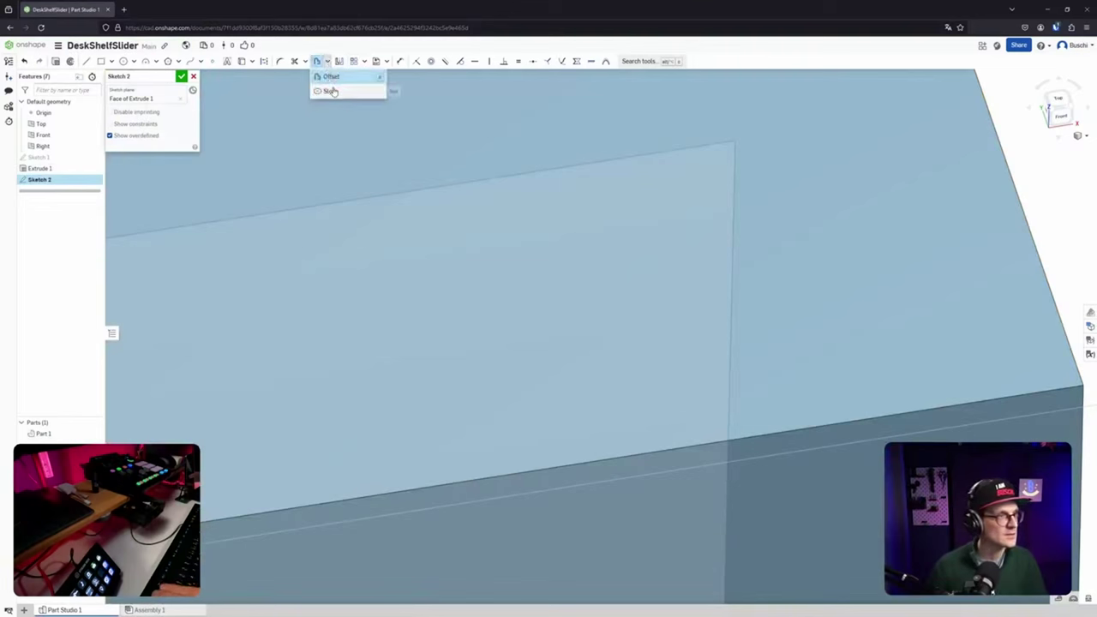
pyautogui.click(331, 91)
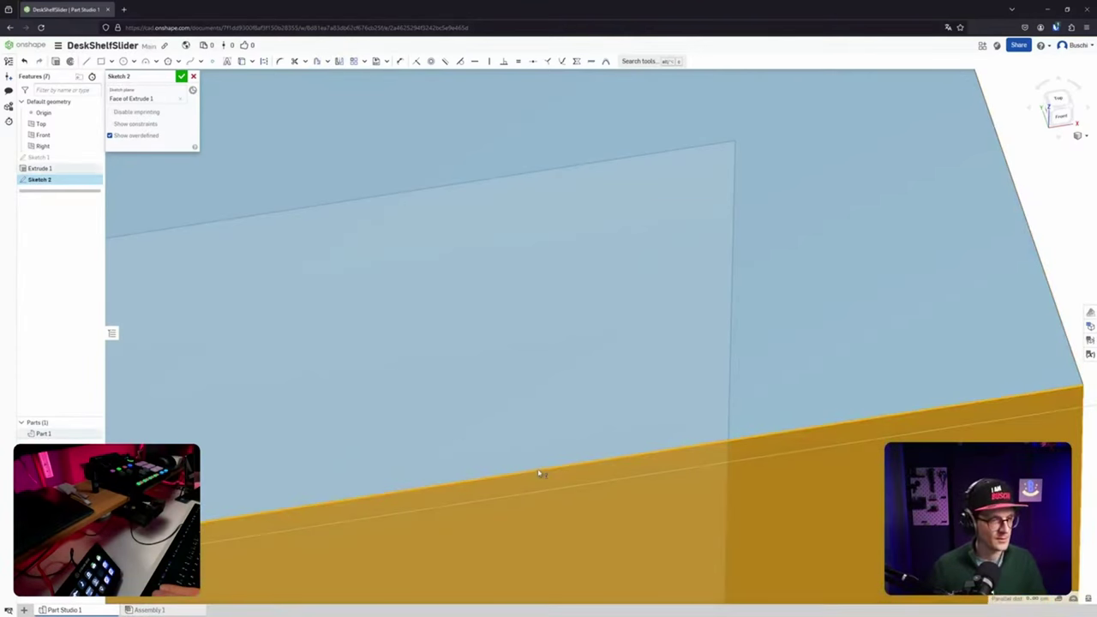
pyautogui.scroll(-5, 527, 399)
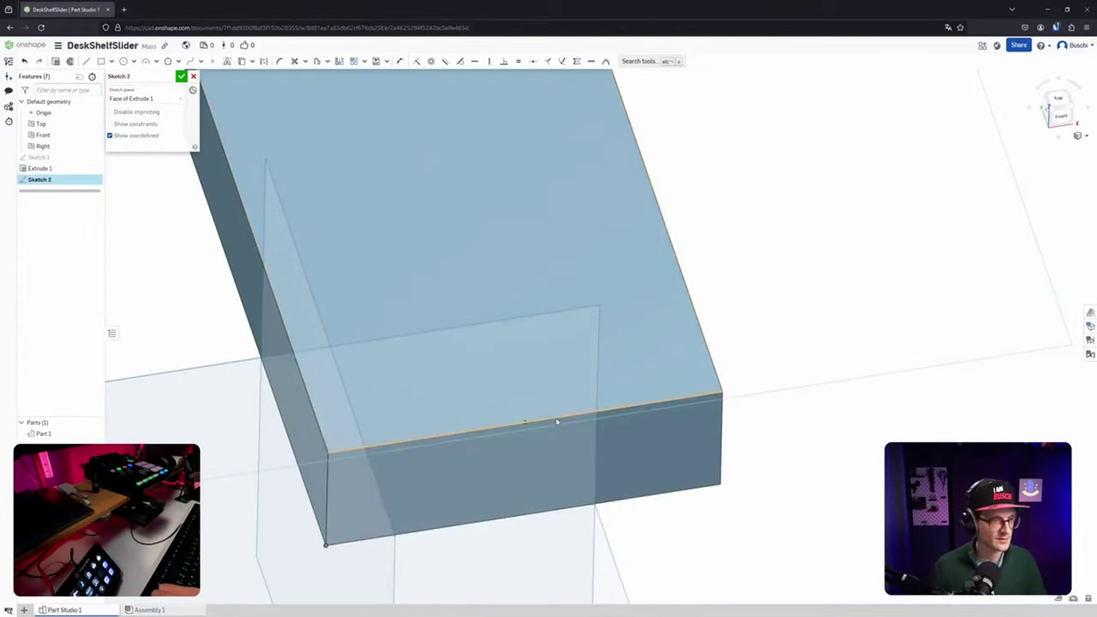
pyautogui.click(557, 421)
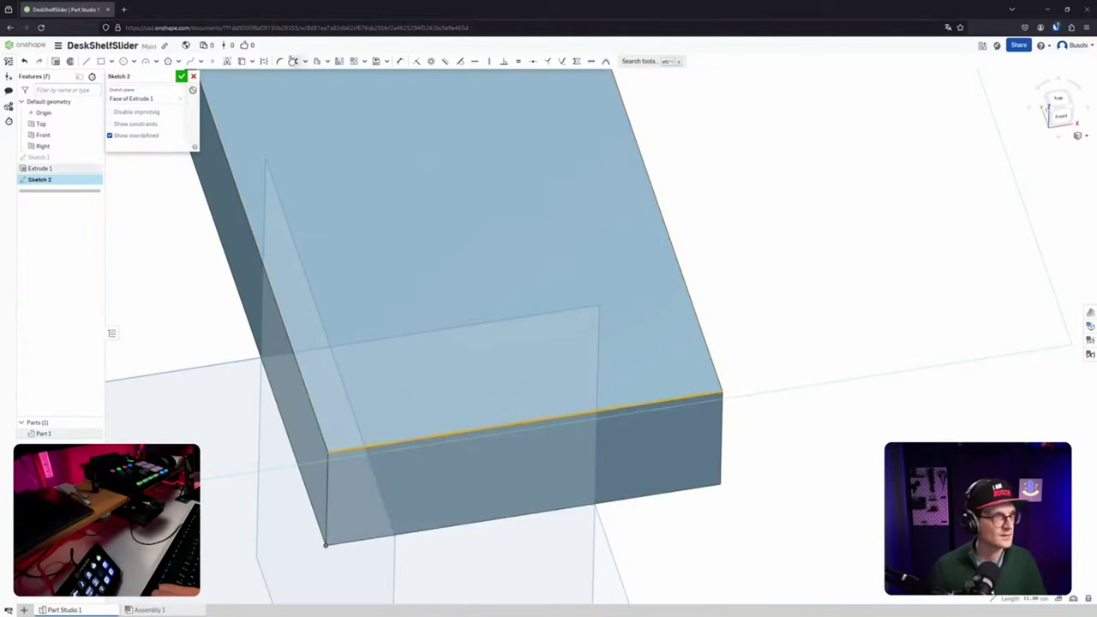
pyautogui.click(317, 63)
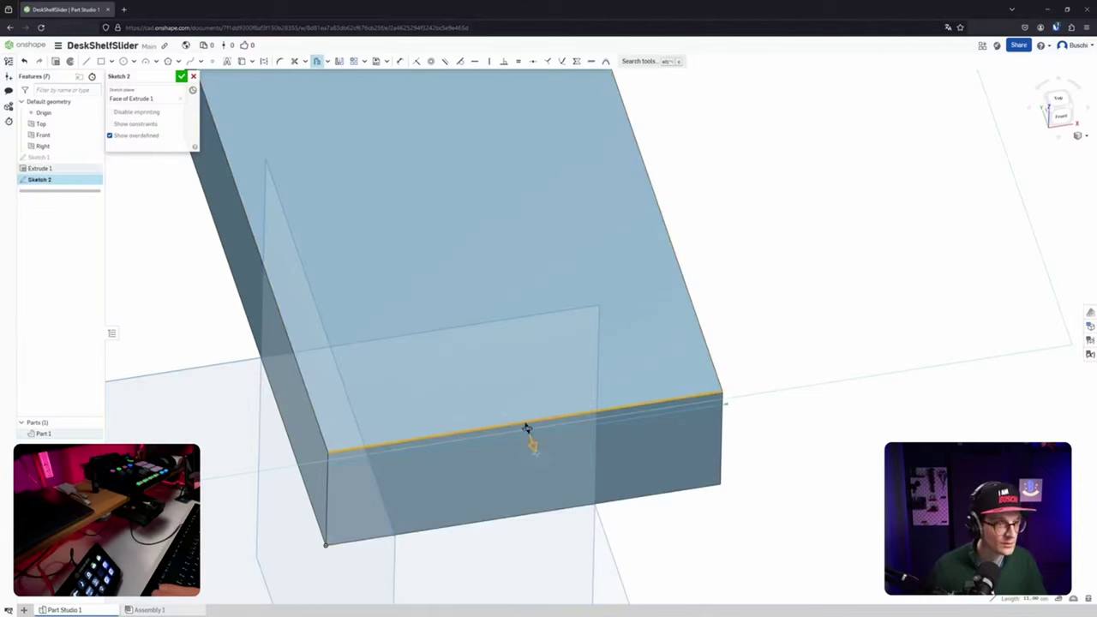
pyautogui.press('Escape')
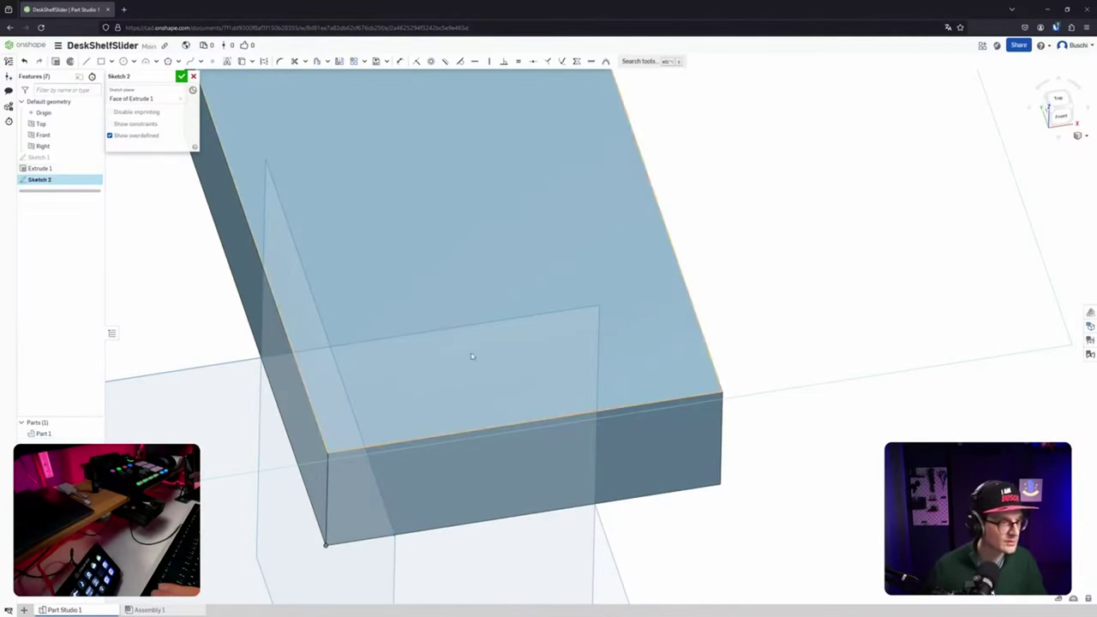
# Offset the outline of the block's top face inward by 2 mm in the sketch.
pyautogui.click(320, 64)
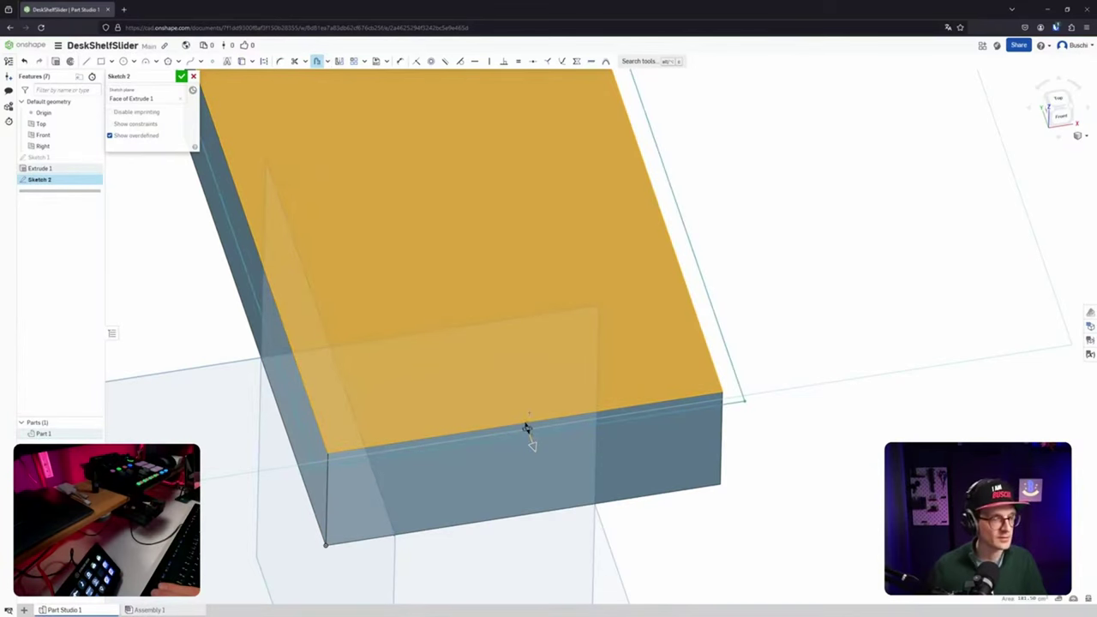
pyautogui.scroll(-2, 527, 428)
pyautogui.moveTo(527, 415); pyautogui.dragTo(529, 437, button='middle')
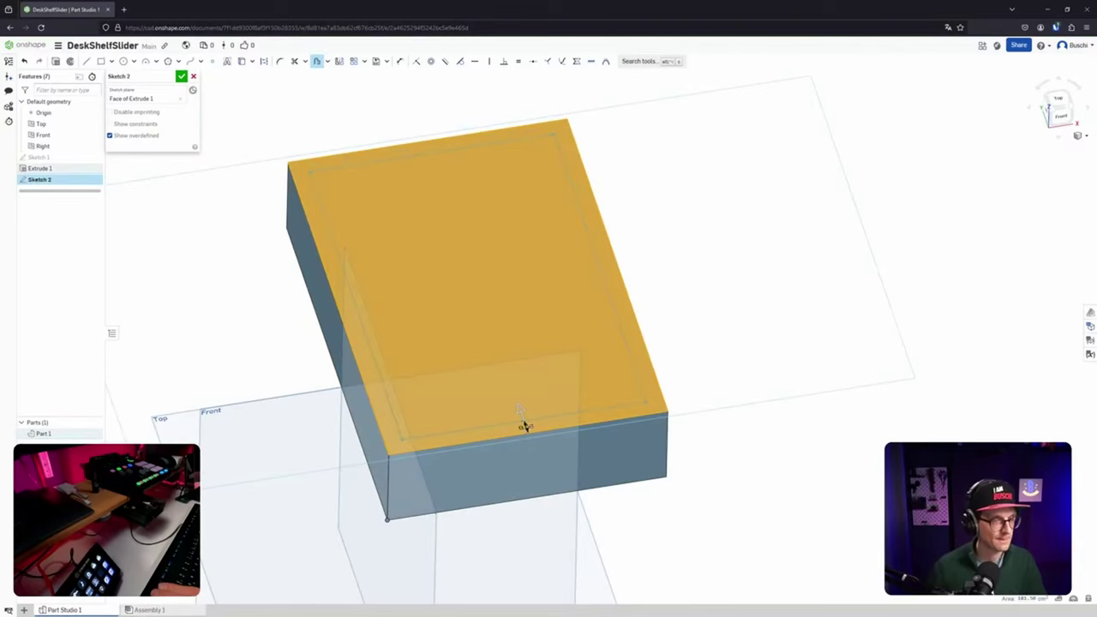
pyautogui.scroll(-2, 521, 418)
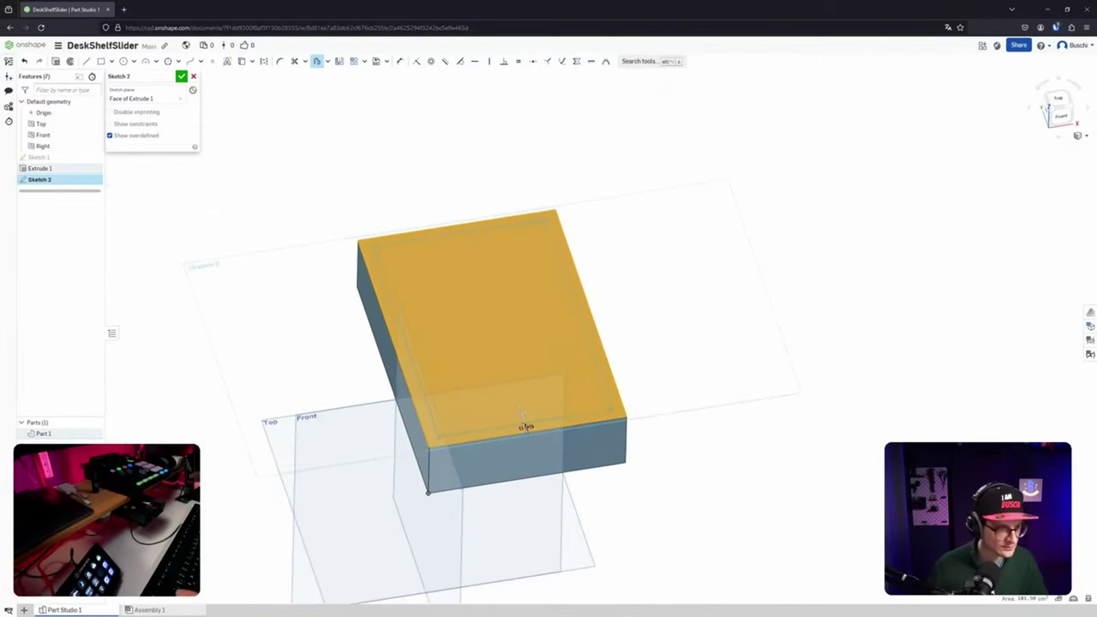
pyautogui.scroll(8, 521, 418)
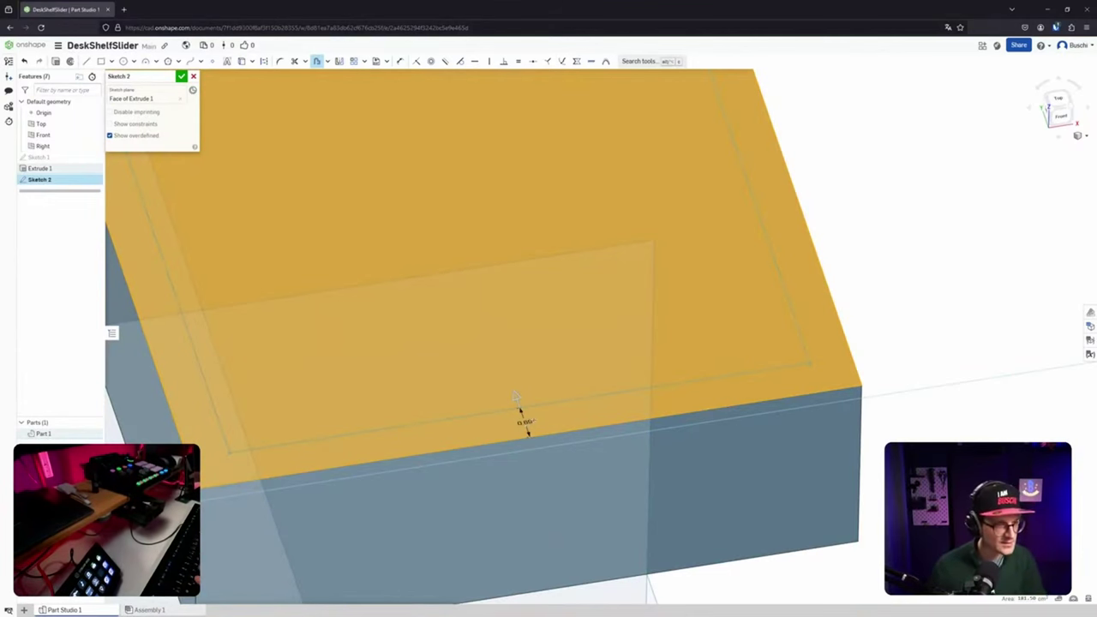
pyautogui.click(515, 396)
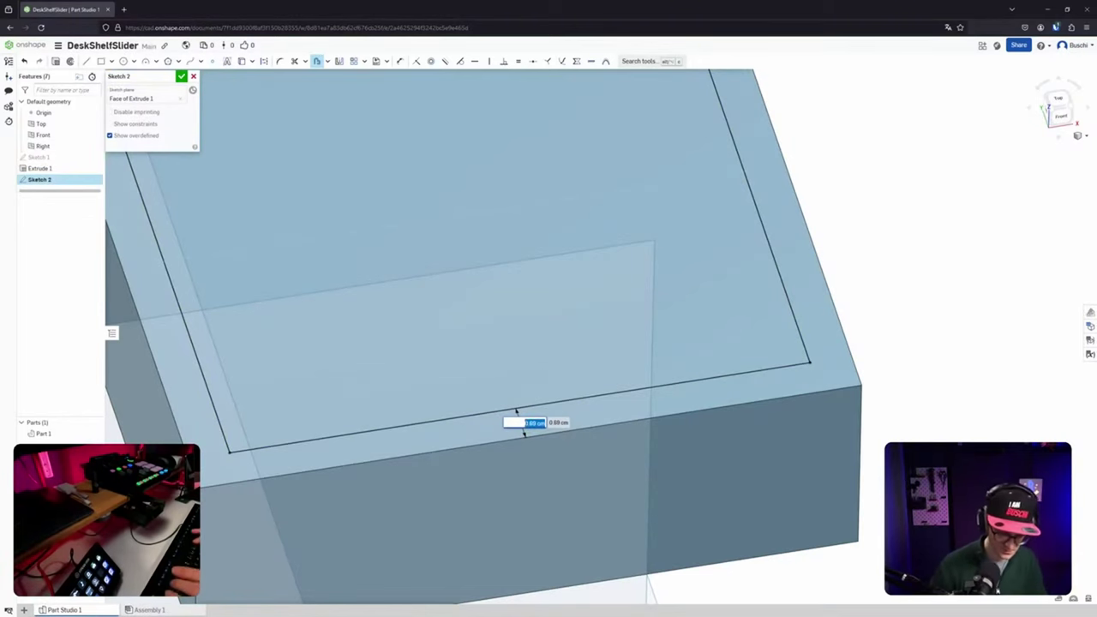
pyautogui.write('2mm')
pyautogui.press('Return')
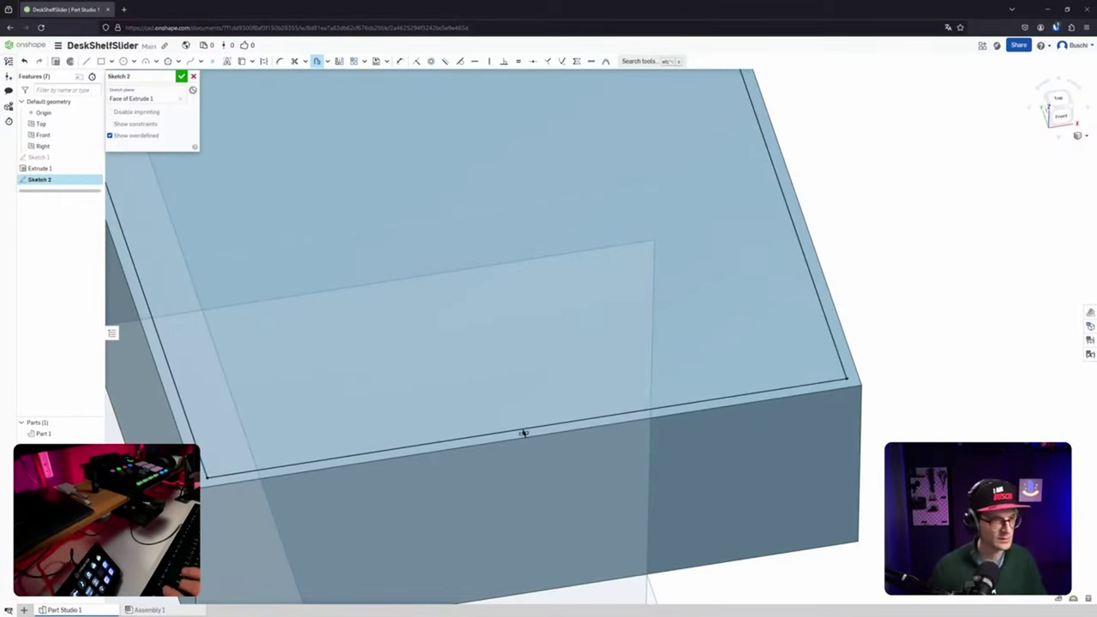
# Start an extrusion from the sketch and choose only the inner offset region of the top face as its profile.
pyautogui.moveTo(523, 433)
pyautogui.mouseDown(button='right')
pyautogui.moveTo(549, 439)
pyautogui.moveTo(603, 362)
pyautogui.mouseUp(button='right')
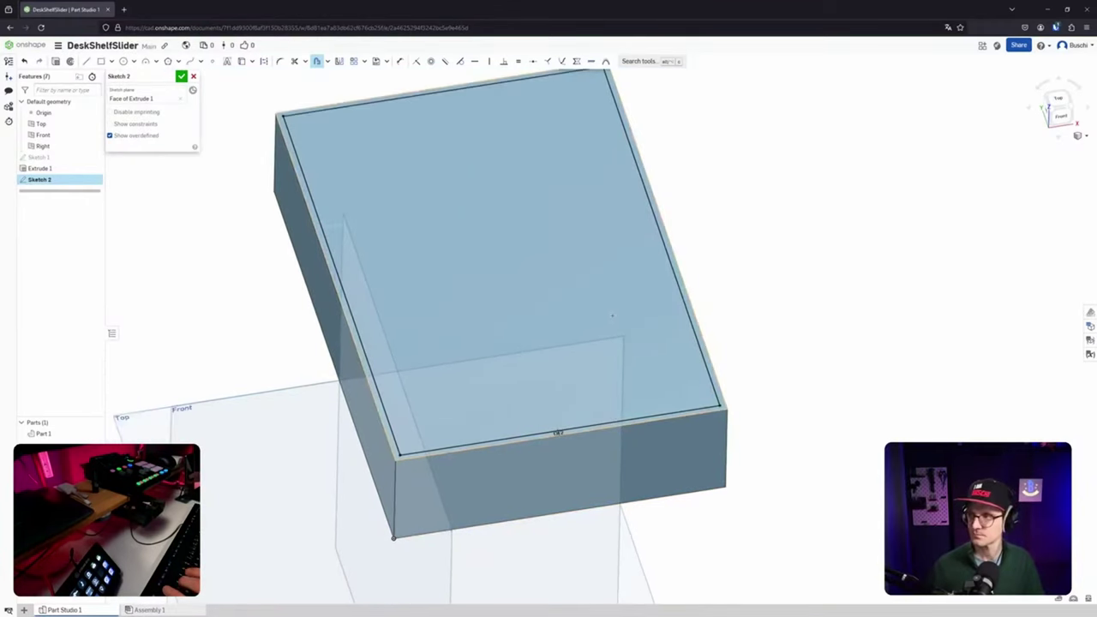
pyautogui.moveTo(581, 336); pyautogui.dragTo(592, 384, button='middle')
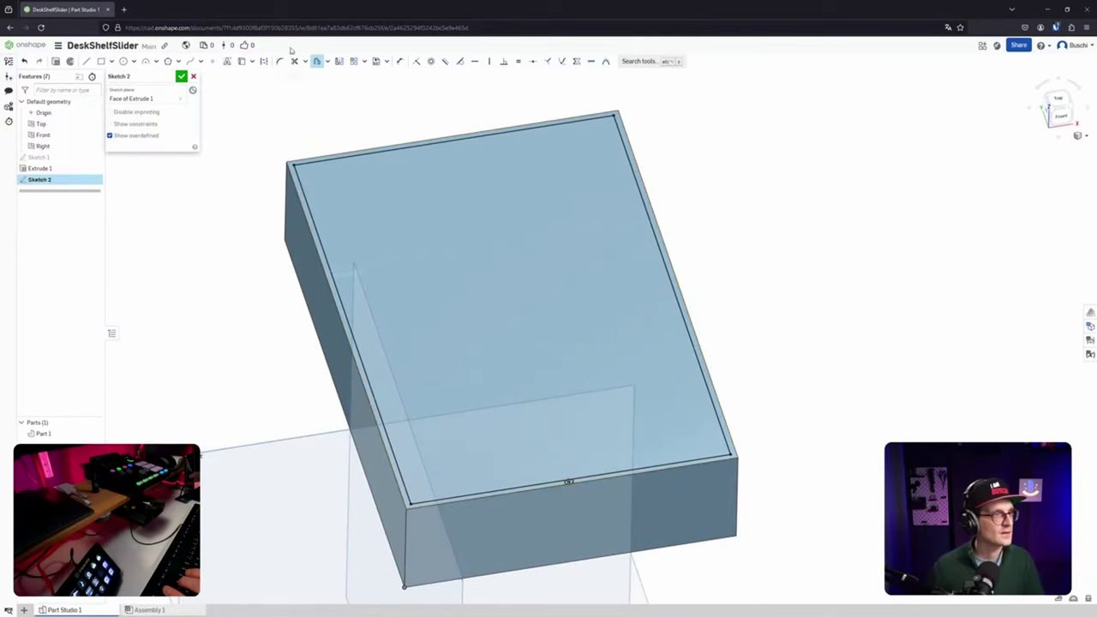
pyautogui.click(56, 61)
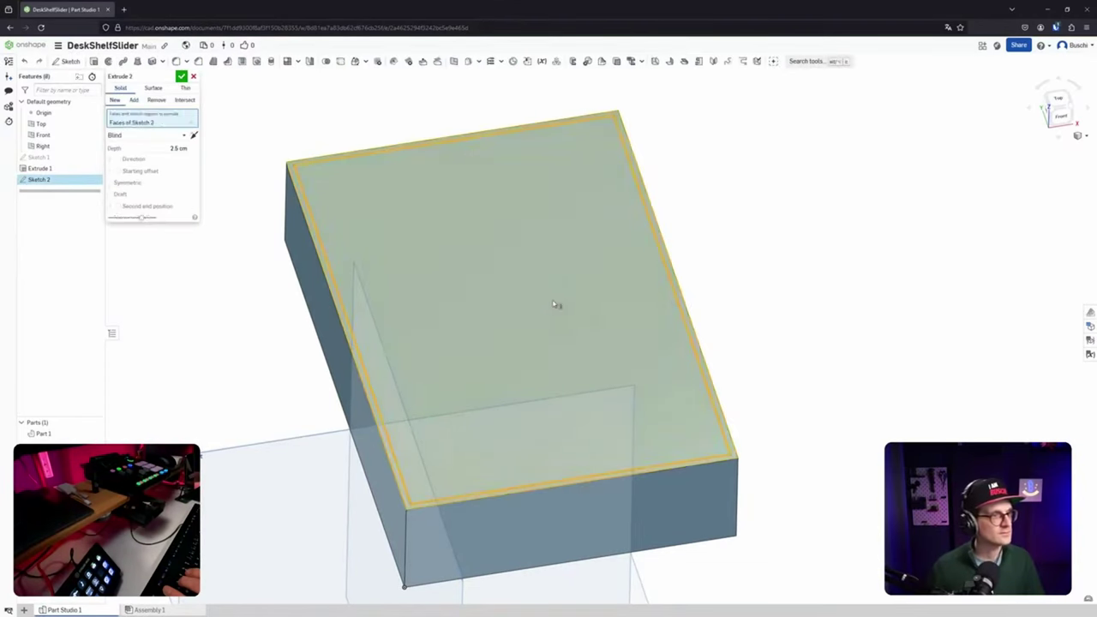
pyautogui.moveTo(786, 394); pyautogui.dragTo(714, 135, button='right')
pyautogui.click(526, 277)
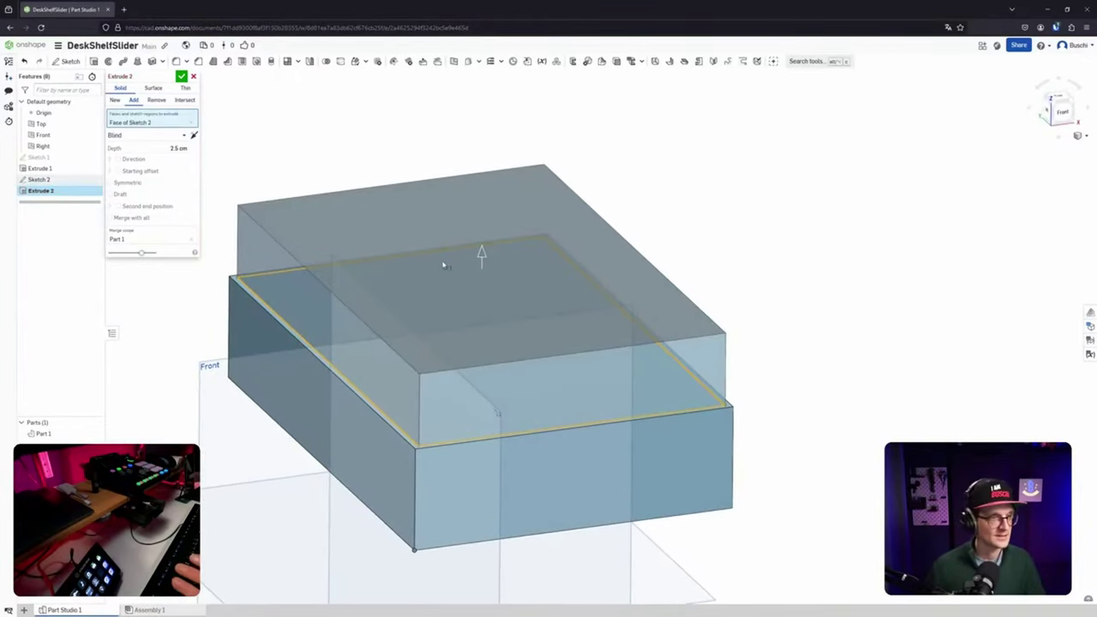
# Try the Up to next end type, settle on Up to face, and pick the block's bottom face as the limit.
pyautogui.click(180, 137)
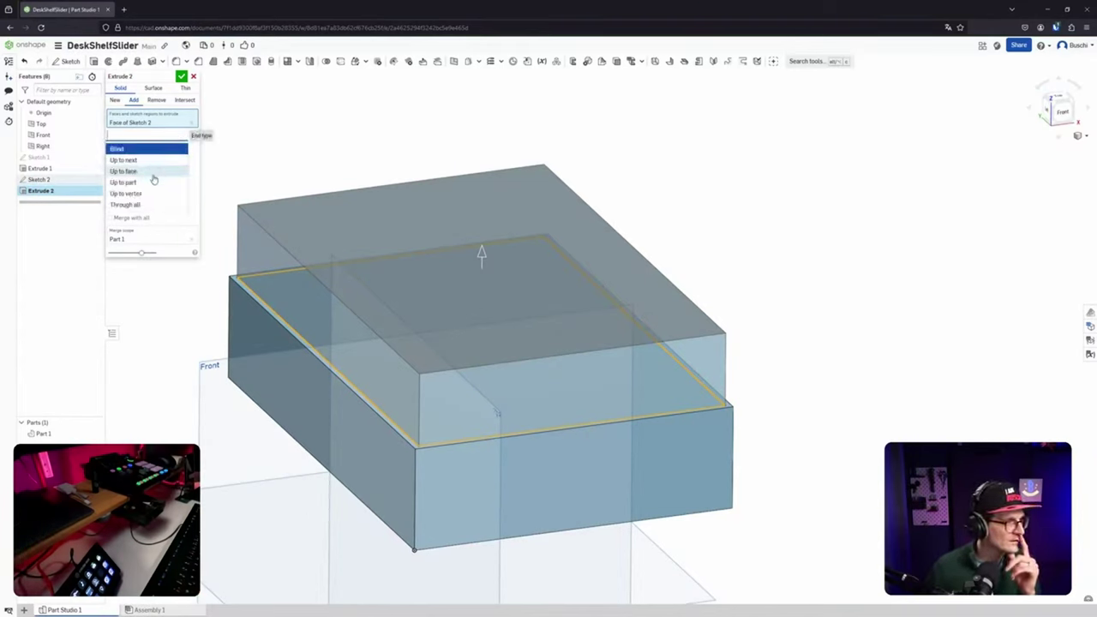
pyautogui.click(151, 162)
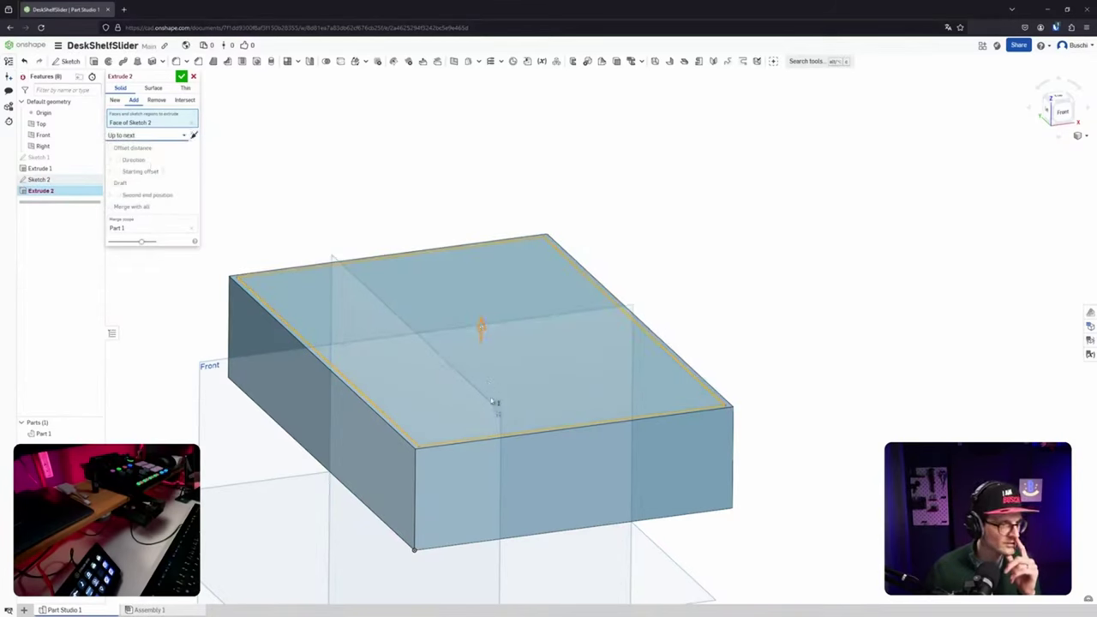
pyautogui.click(138, 137)
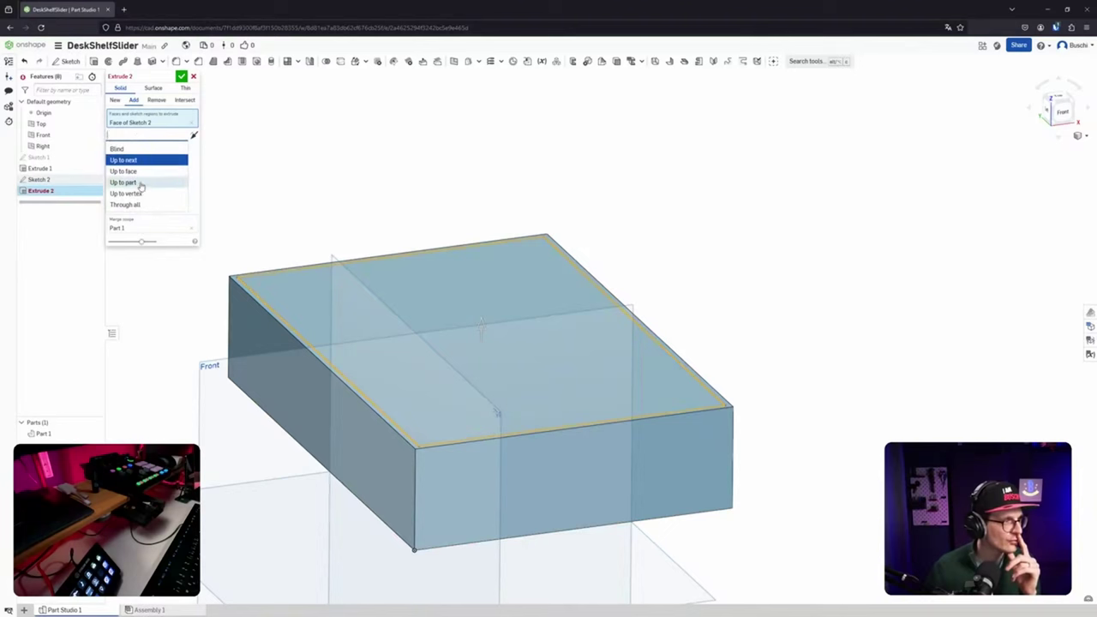
pyautogui.click(137, 172)
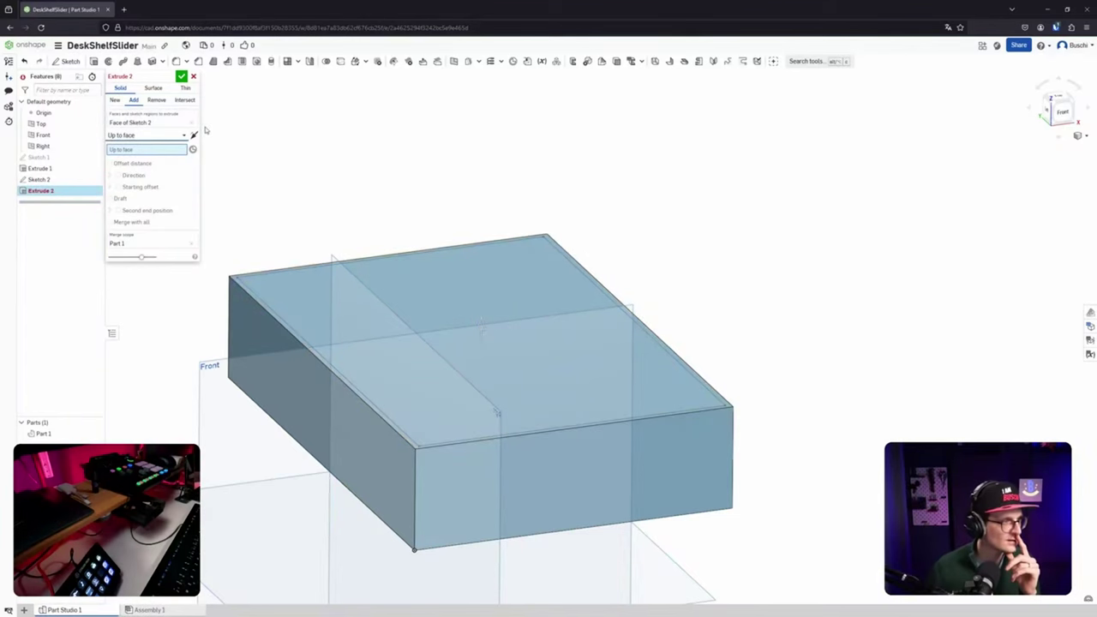
pyautogui.click(183, 137)
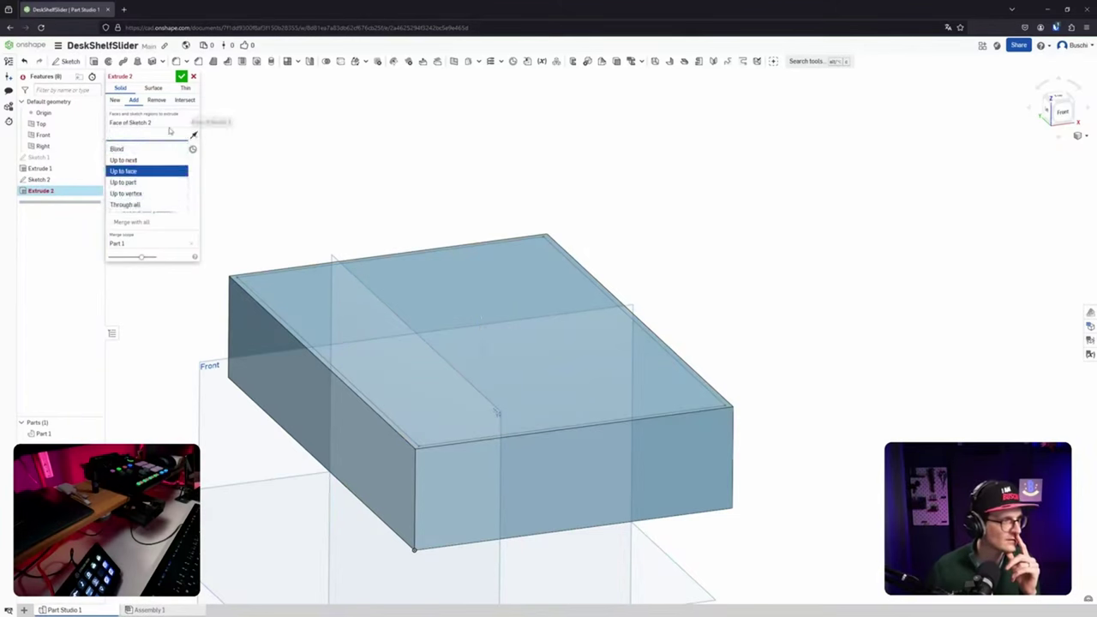
pyautogui.click(194, 135)
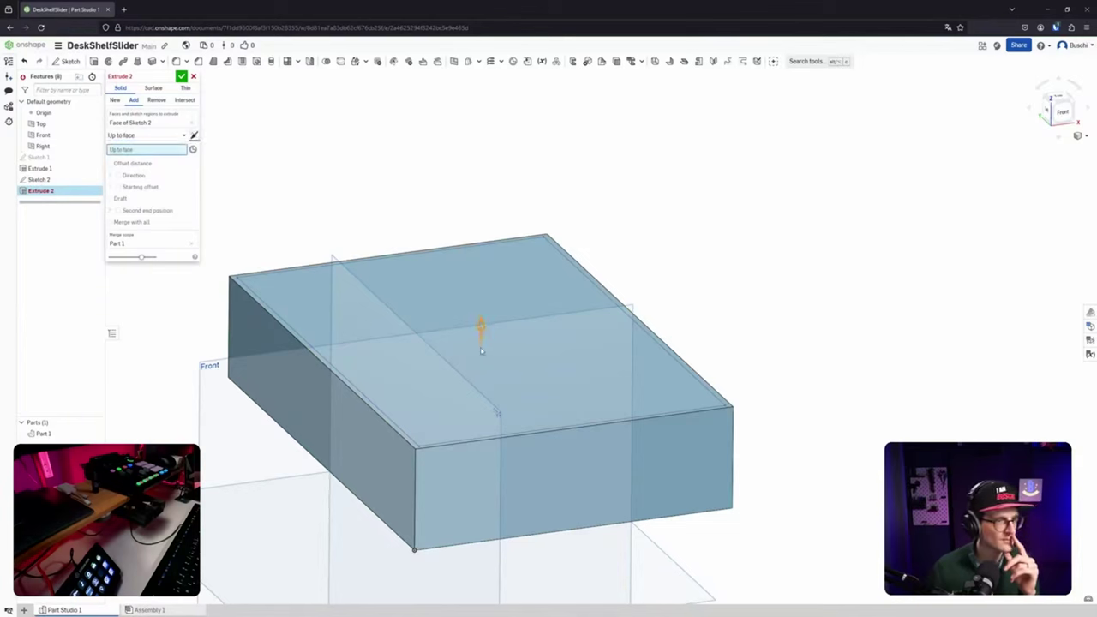
pyautogui.moveTo(651, 455); pyautogui.dragTo(638, 555, button='right')
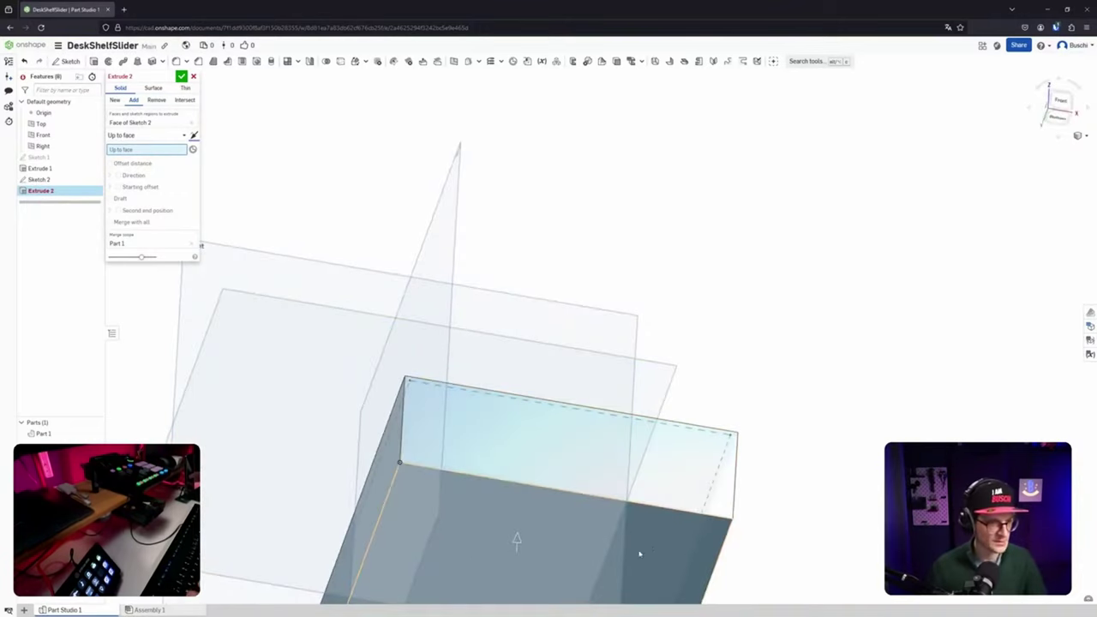
pyautogui.click(641, 553)
pyautogui.moveTo(820, 420); pyautogui.dragTo(795, 478, button='right')
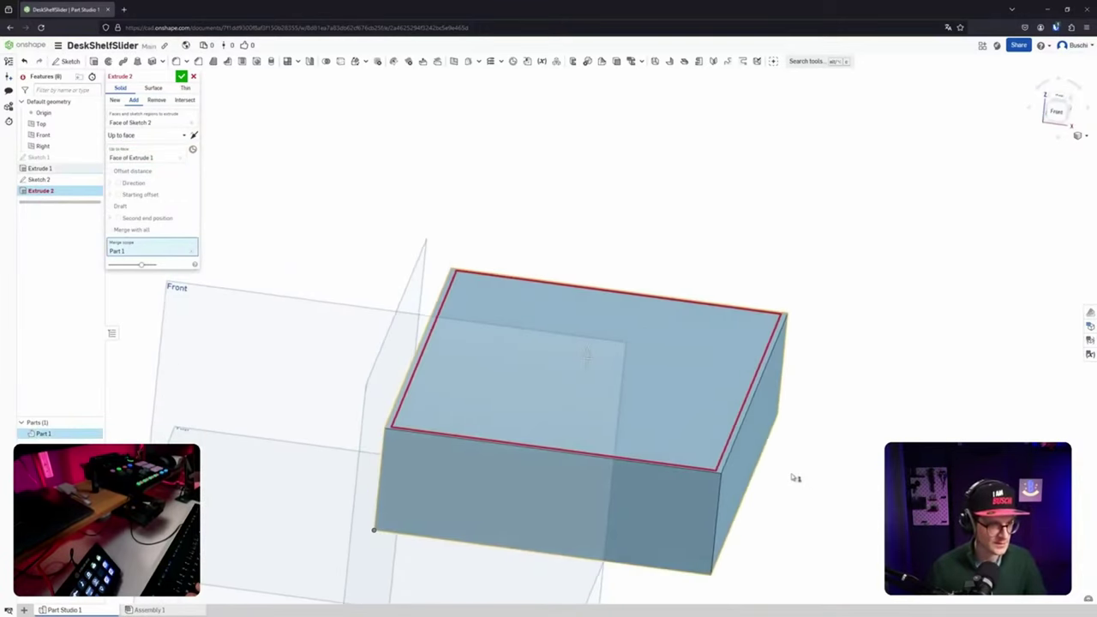
pyautogui.moveTo(663, 413); pyautogui.dragTo(566, 391, button='middle')
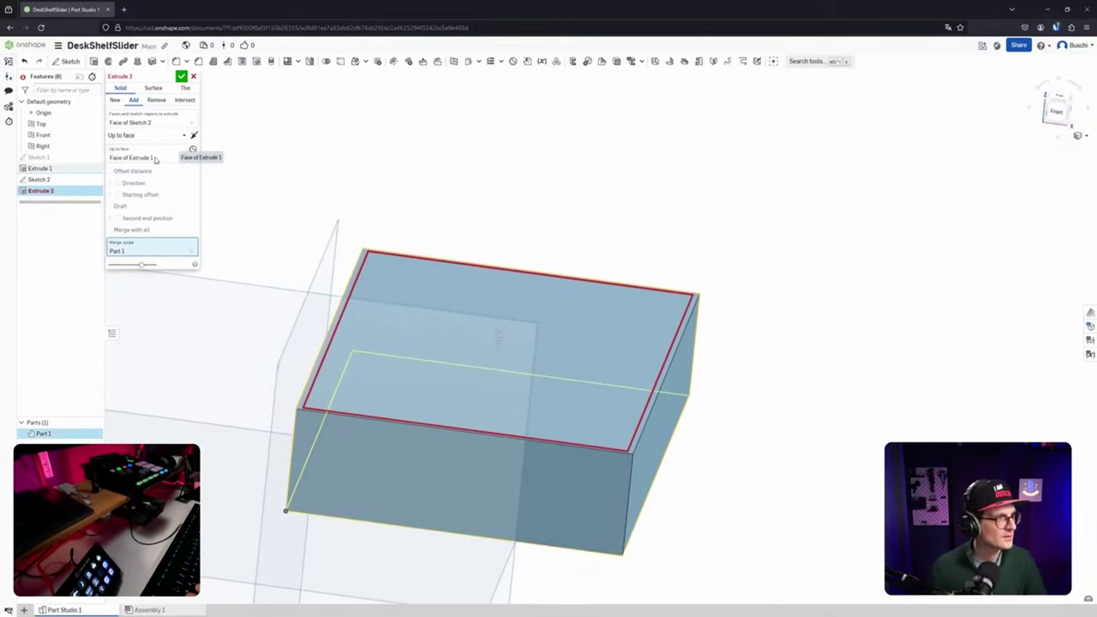
# Switch the extrusion to Remove and reselect the block as its merge scope.
pyautogui.click(156, 101)
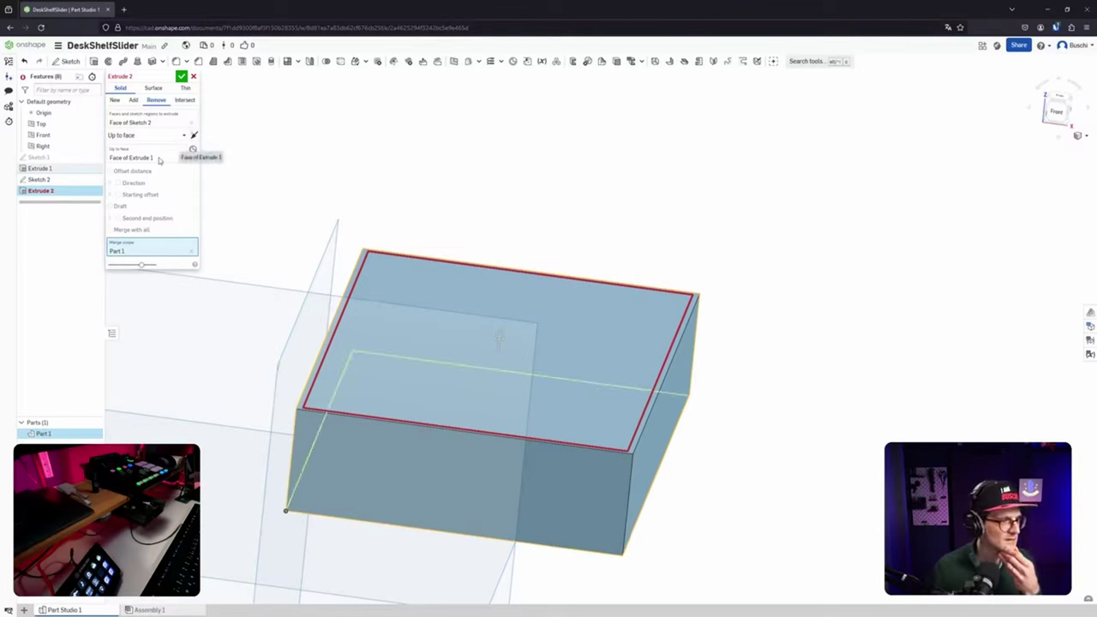
pyautogui.click(191, 253)
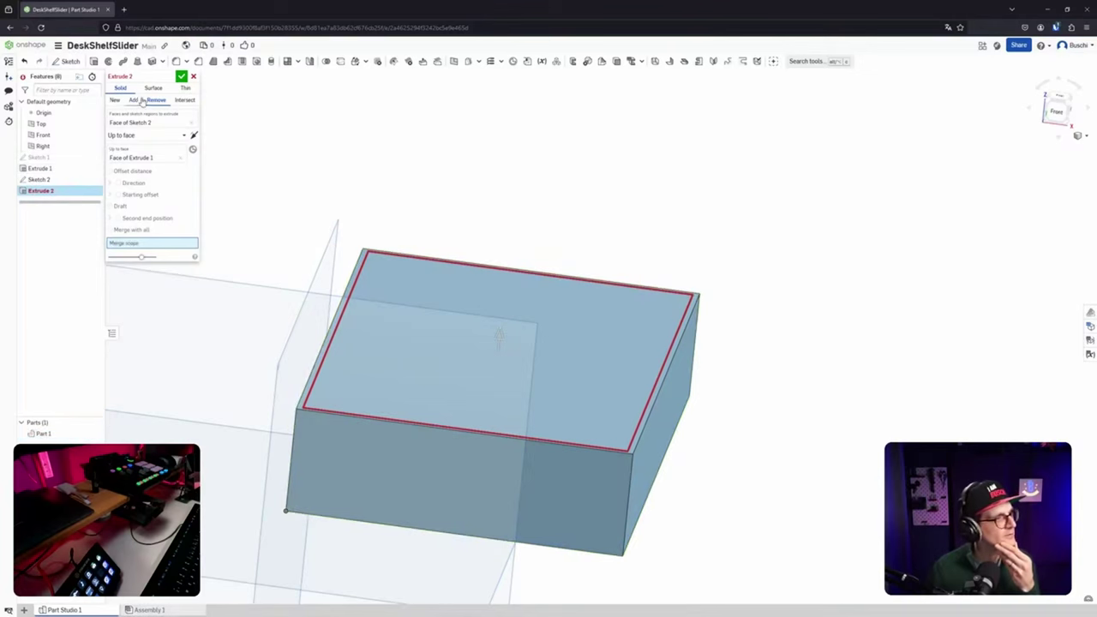
pyautogui.moveTo(557, 411); pyautogui.dragTo(564, 287, button='right')
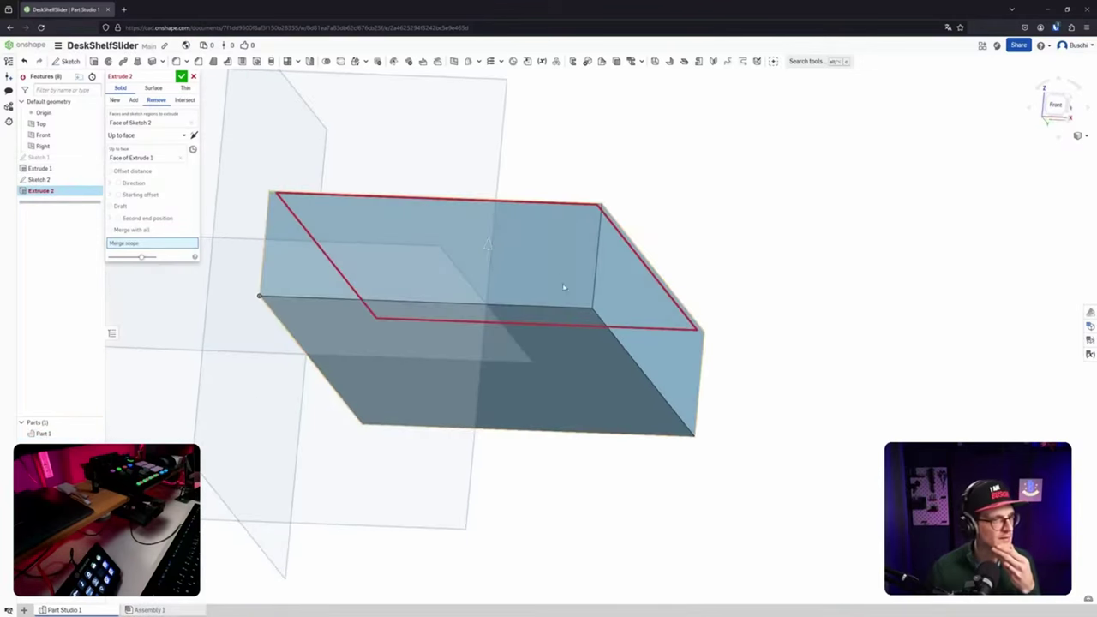
pyautogui.click(586, 377)
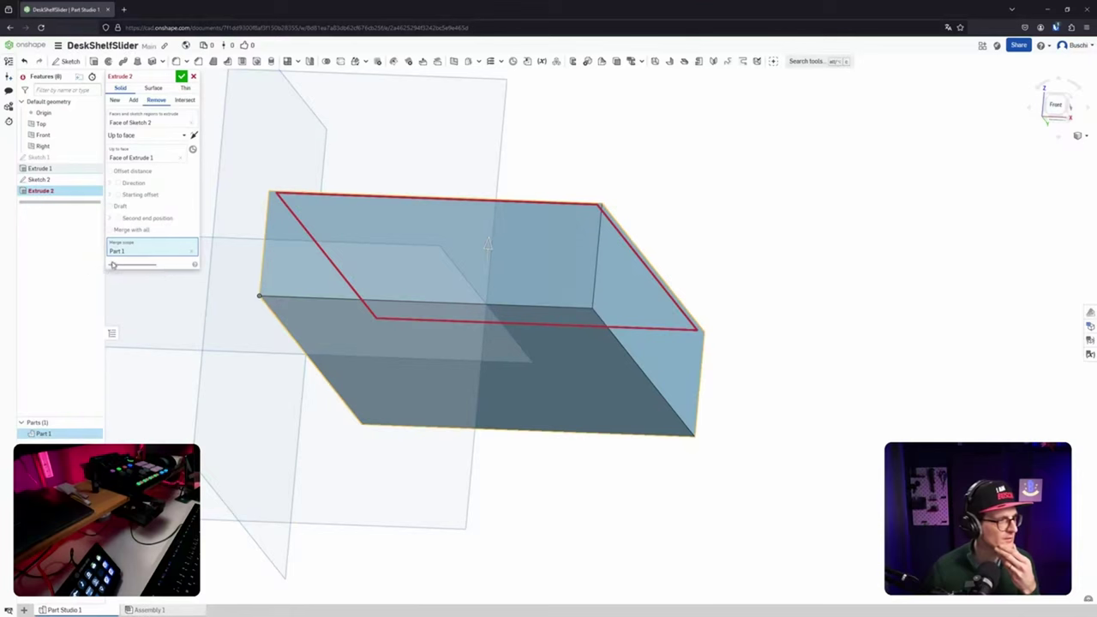
pyautogui.moveTo(158, 266); pyautogui.dragTo(127, 266)
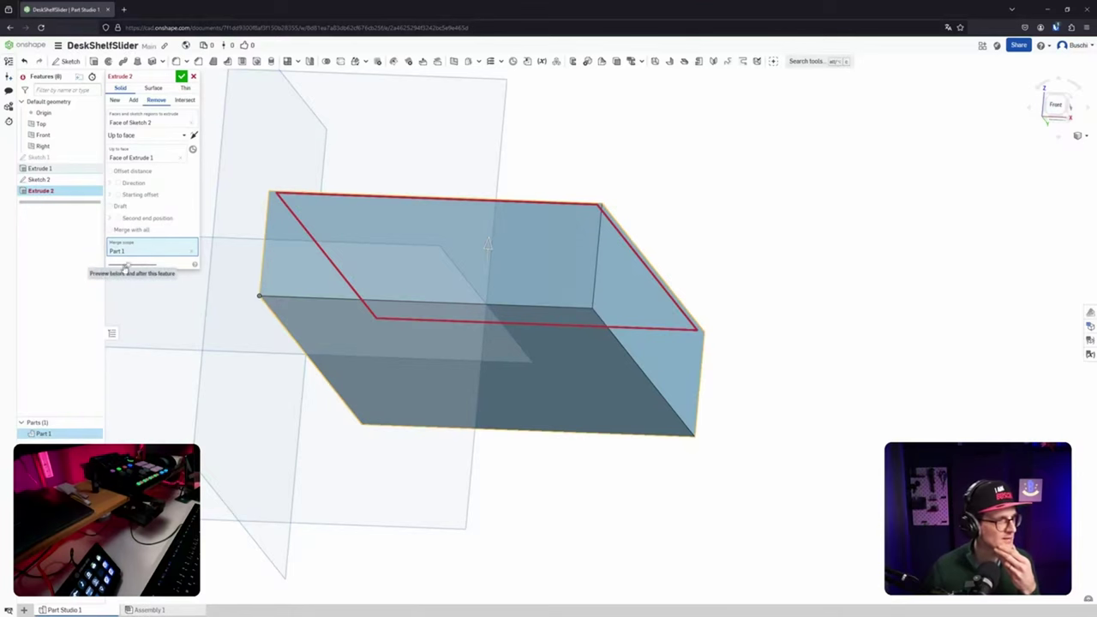
pyautogui.moveTo(585, 254); pyautogui.dragTo(454, 296, button='right')
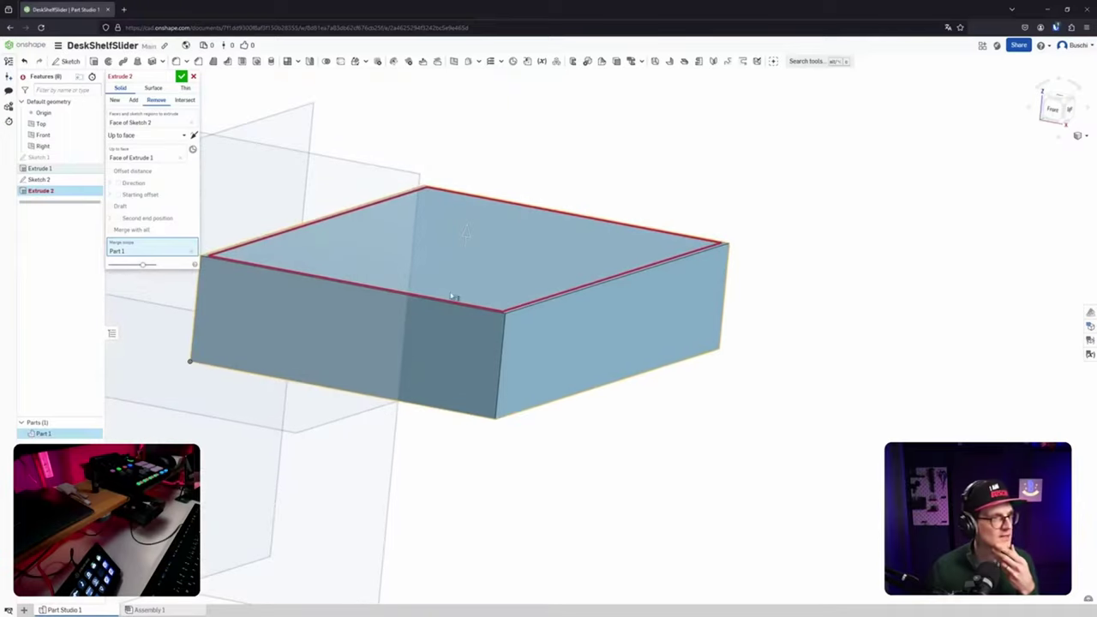
# Change the cut's end type to Blind and pull it down into the block to a depth of about 1.44 cm.
pyautogui.click(157, 137)
pyautogui.click(141, 156)
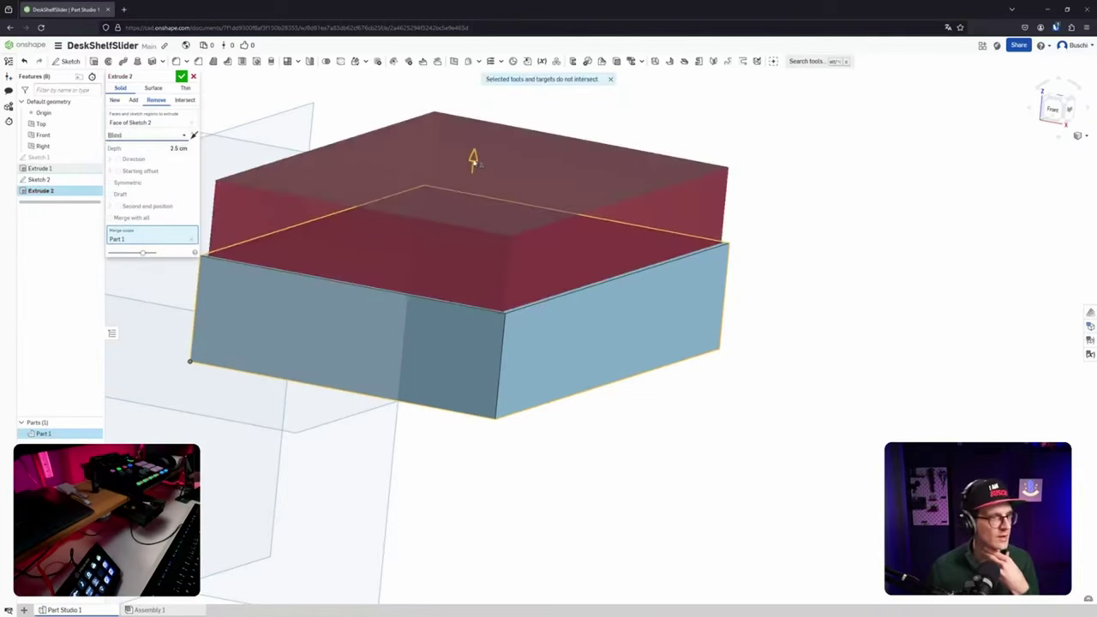
pyautogui.moveTo(473, 160); pyautogui.dragTo(453, 386)
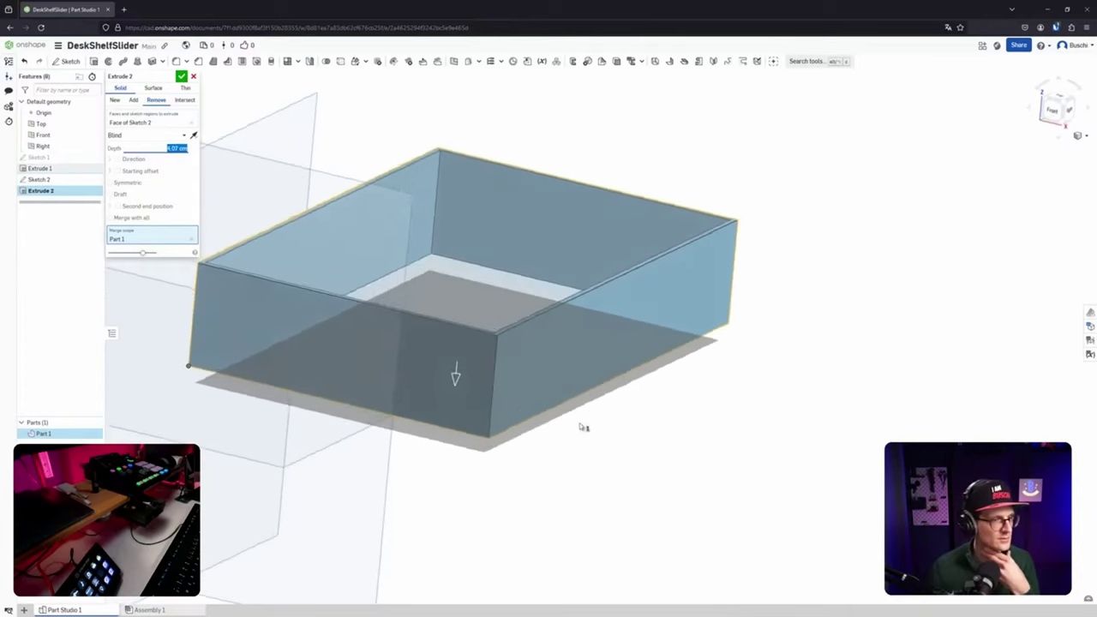
pyautogui.moveTo(580, 424); pyautogui.dragTo(581, 429, button='right')
pyautogui.moveTo(460, 377); pyautogui.dragTo(375, 250)
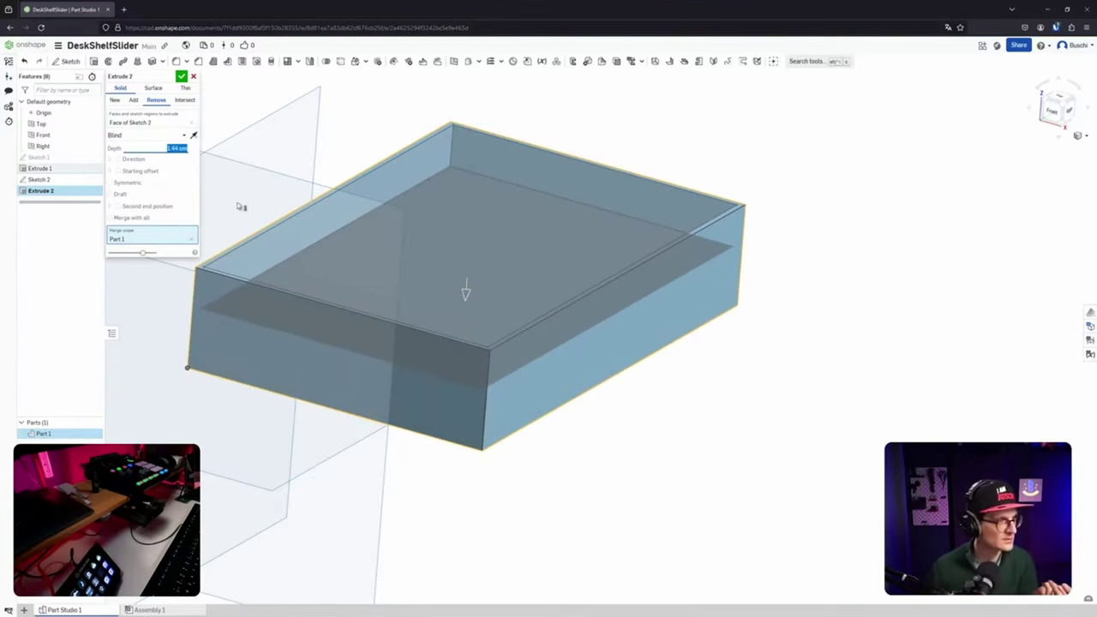
# Set the cut's end type back to Up to face, ending at the block's bottom face.
pyautogui.click(155, 136)
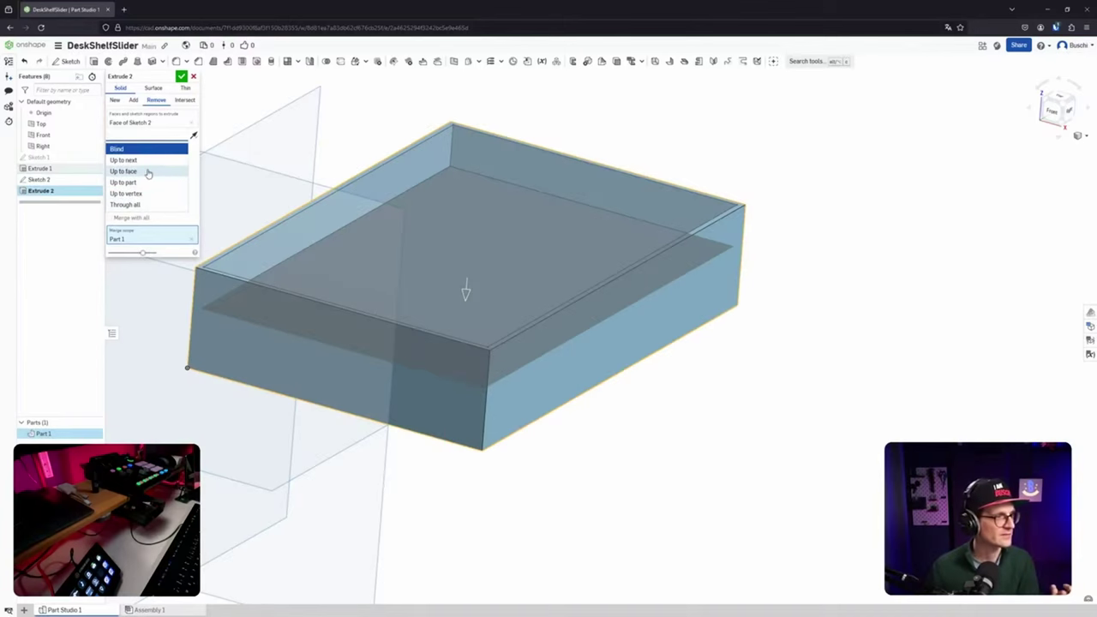
pyautogui.click(148, 172)
pyautogui.moveTo(600, 404); pyautogui.dragTo(765, 491, button='right')
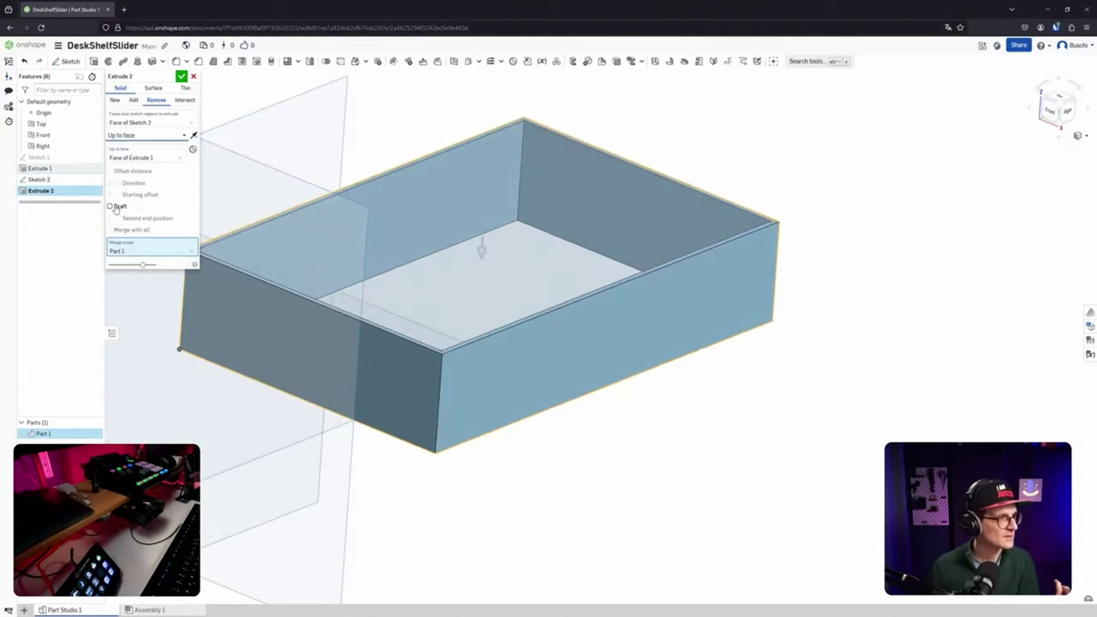
# Enable the offset distance, try 3.3 cm, set it to 2 mm to leave a floor, and accept the cut.
pyautogui.click(110, 171)
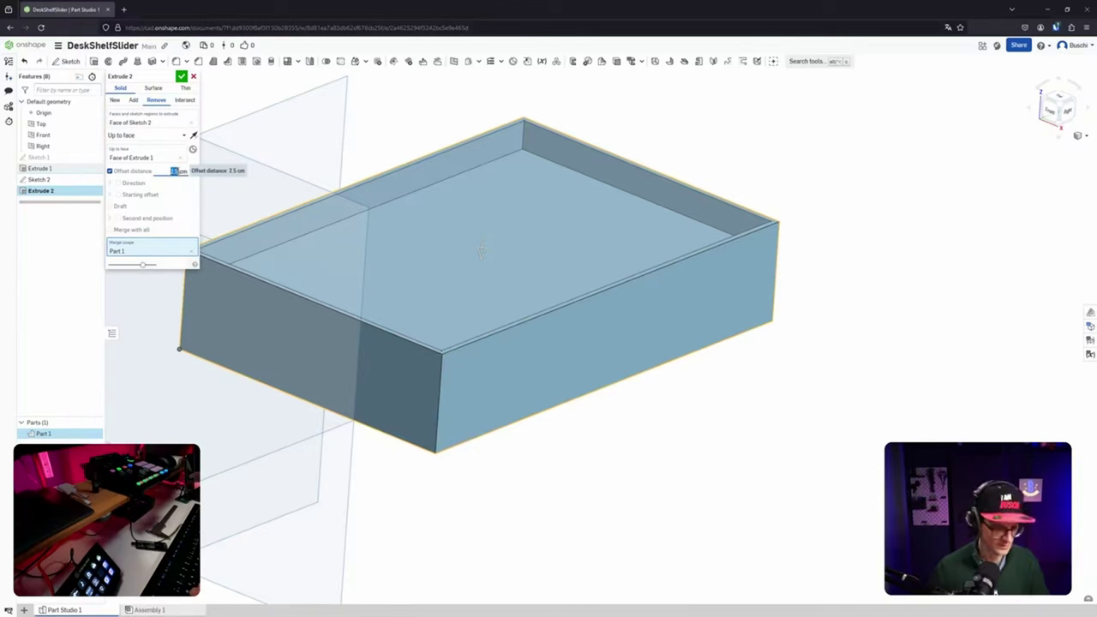
pyautogui.write('3.3')
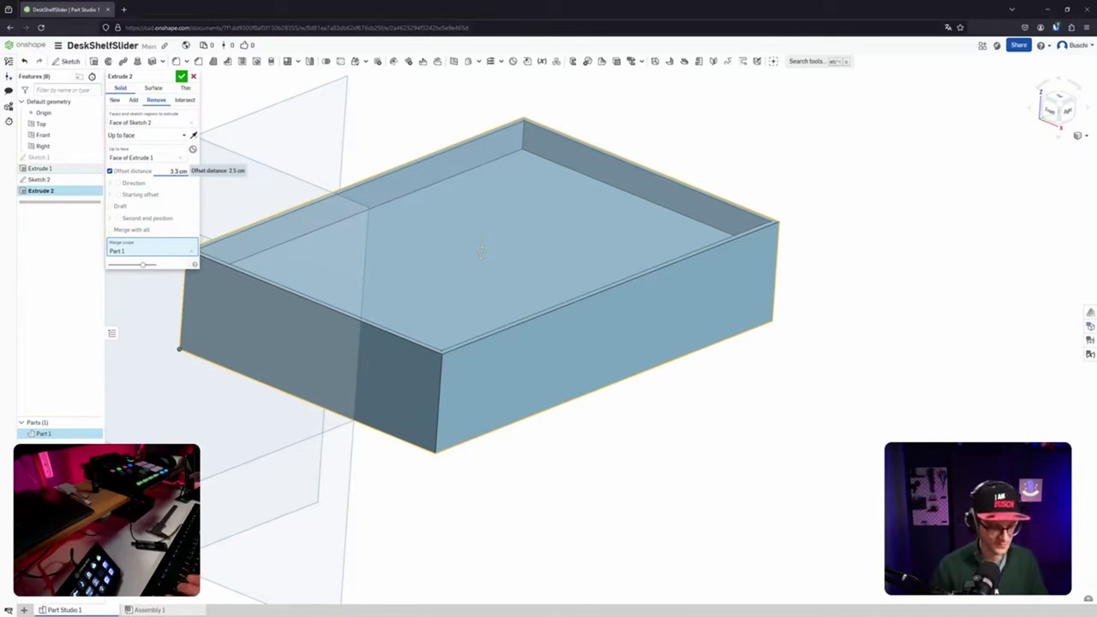
pyautogui.press('Return')
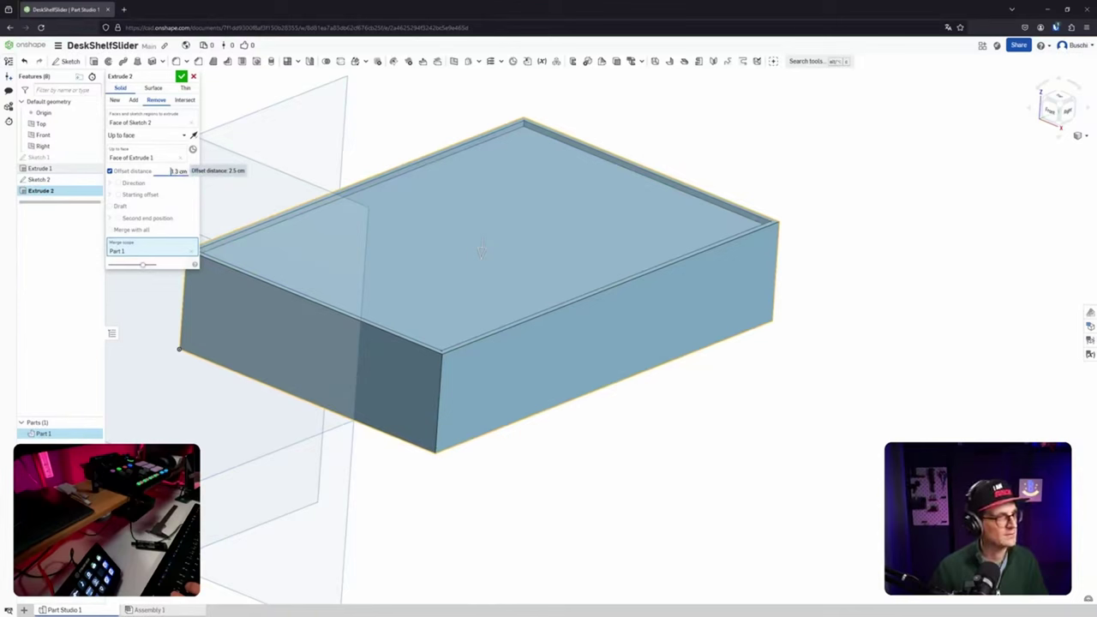
pyautogui.write('2')
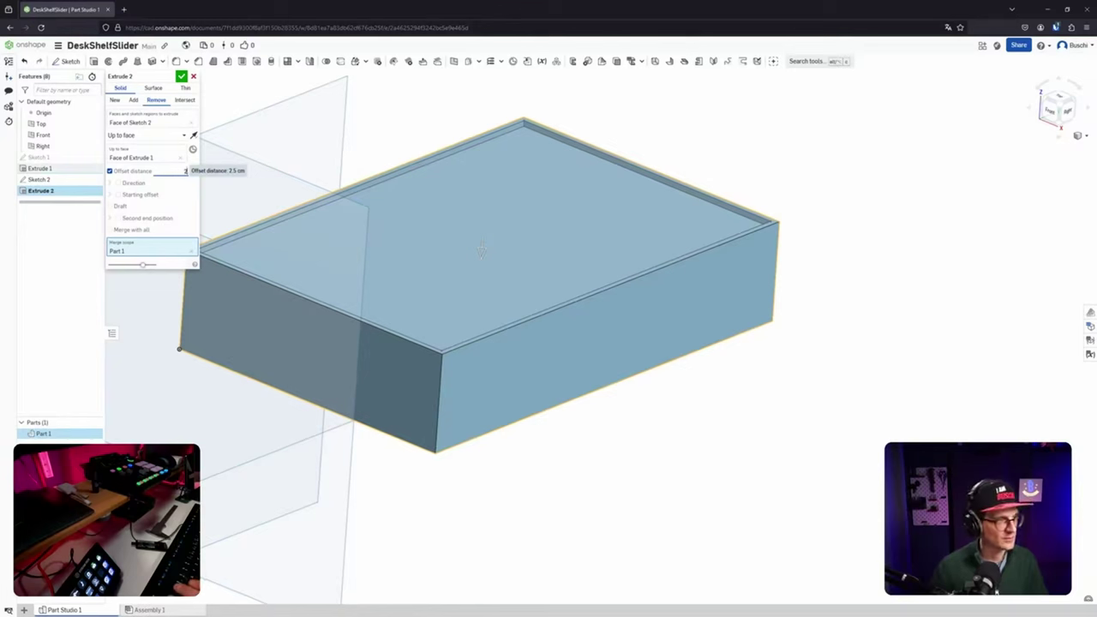
pyautogui.write('mm')
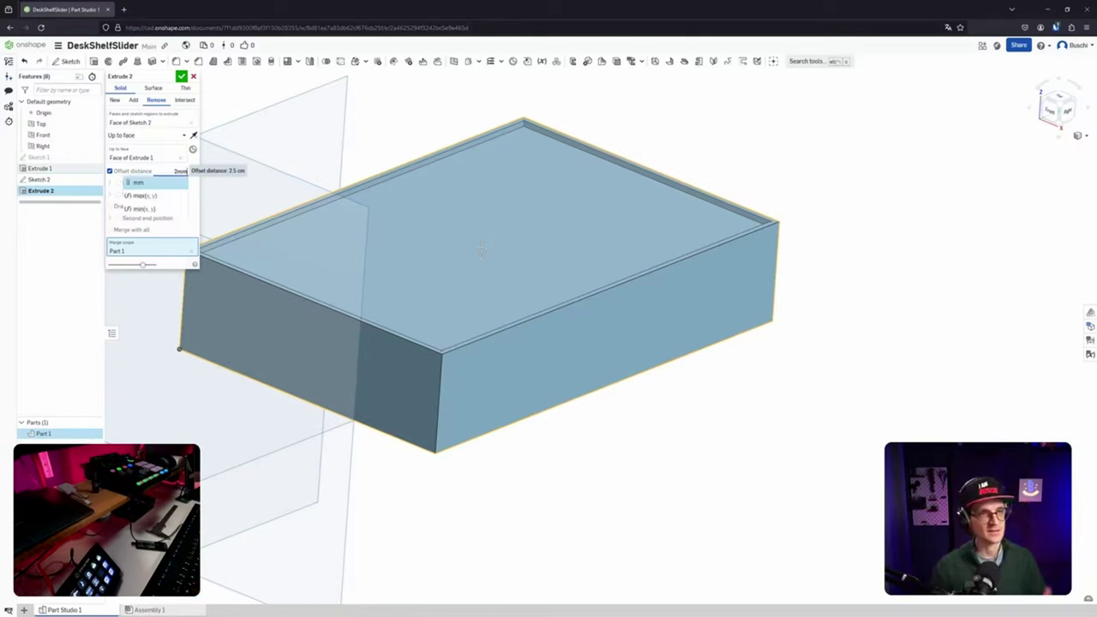
pyautogui.press('Return')
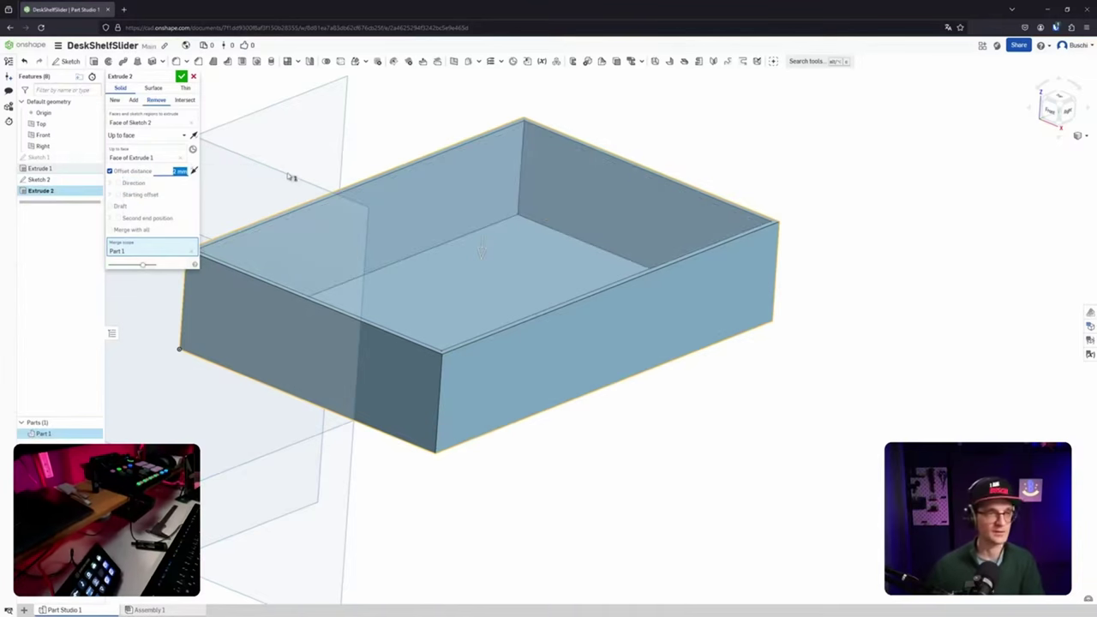
pyautogui.moveTo(848, 202); pyautogui.dragTo(850, 214, button='middle')
pyautogui.click(181, 76)
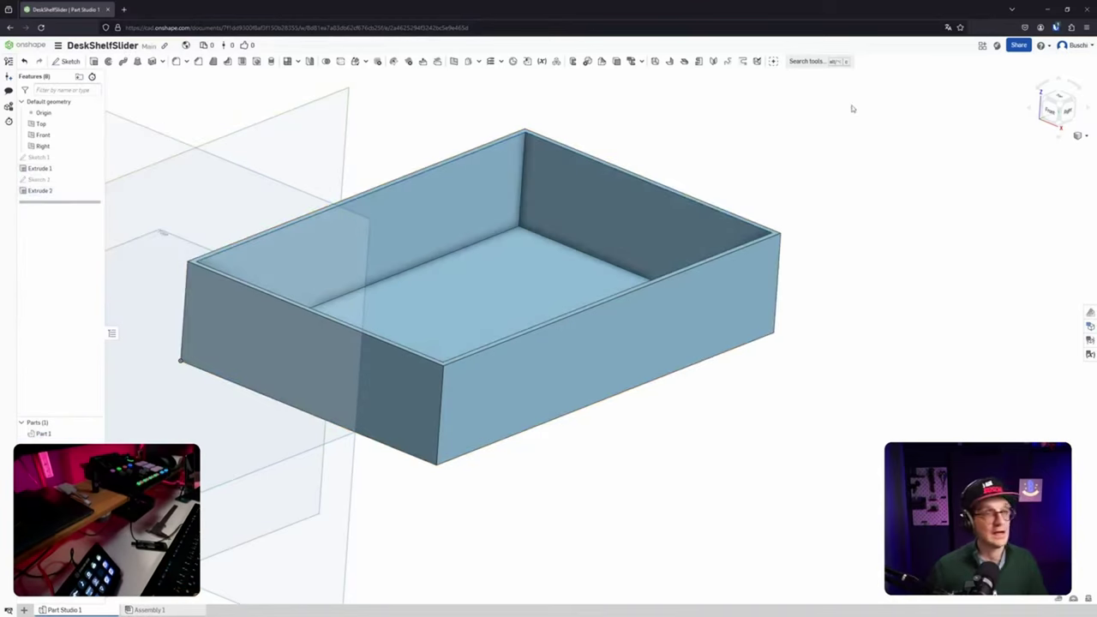
# Examine the hollowed tray from the front and from several angles.
pyautogui.moveTo(871, 274); pyautogui.dragTo(884, 360, button='middle')
pyautogui.moveTo(883, 360); pyautogui.dragTo(851, 298, button='right')
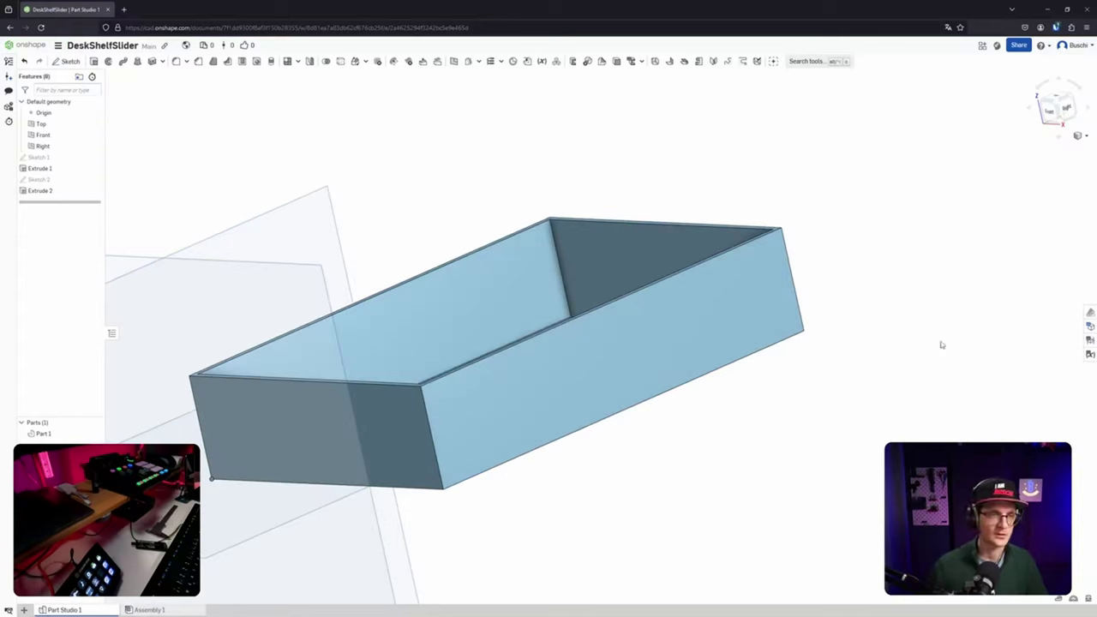
pyautogui.moveTo(941, 343); pyautogui.dragTo(867, 343, button='right')
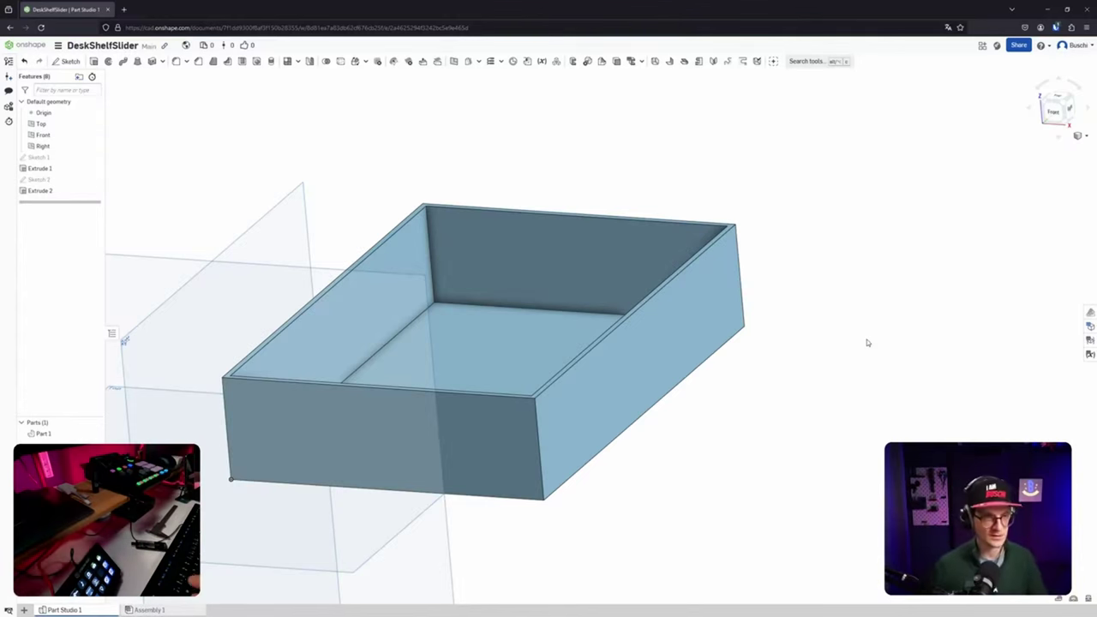
pyautogui.hotkey('shift', '1')
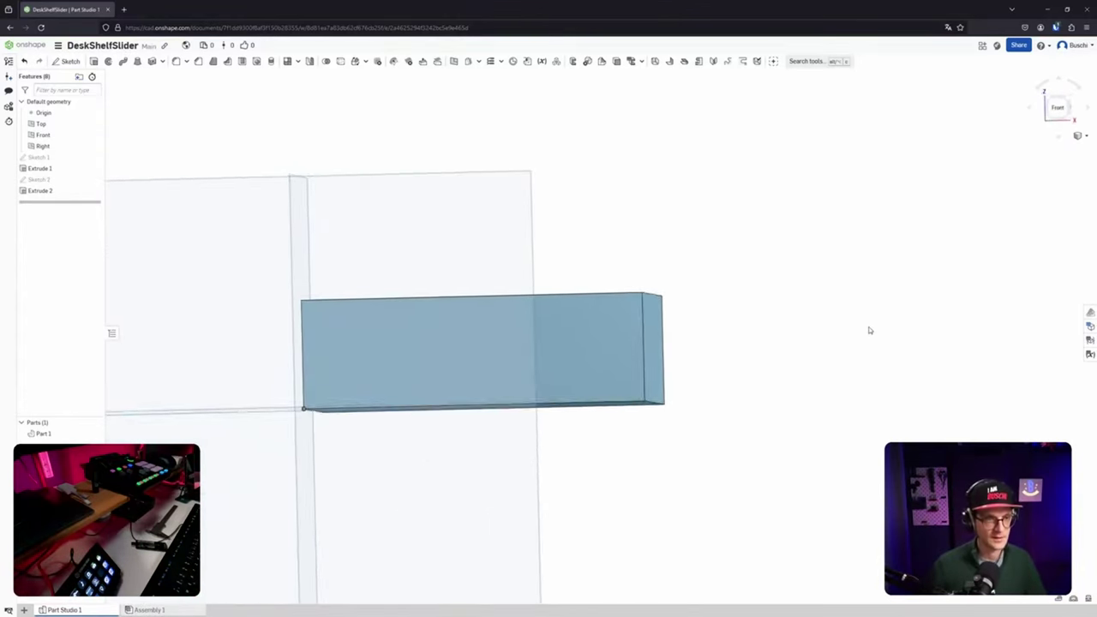
pyautogui.moveTo(870, 329); pyautogui.dragTo(845, 351, button='right')
pyautogui.moveTo(844, 350)
pyautogui.mouseDown(button='middle')
pyautogui.moveTo(867, 350)
pyautogui.moveTo(855, 341)
pyautogui.moveTo(865, 352)
pyautogui.mouseUp(button='middle')
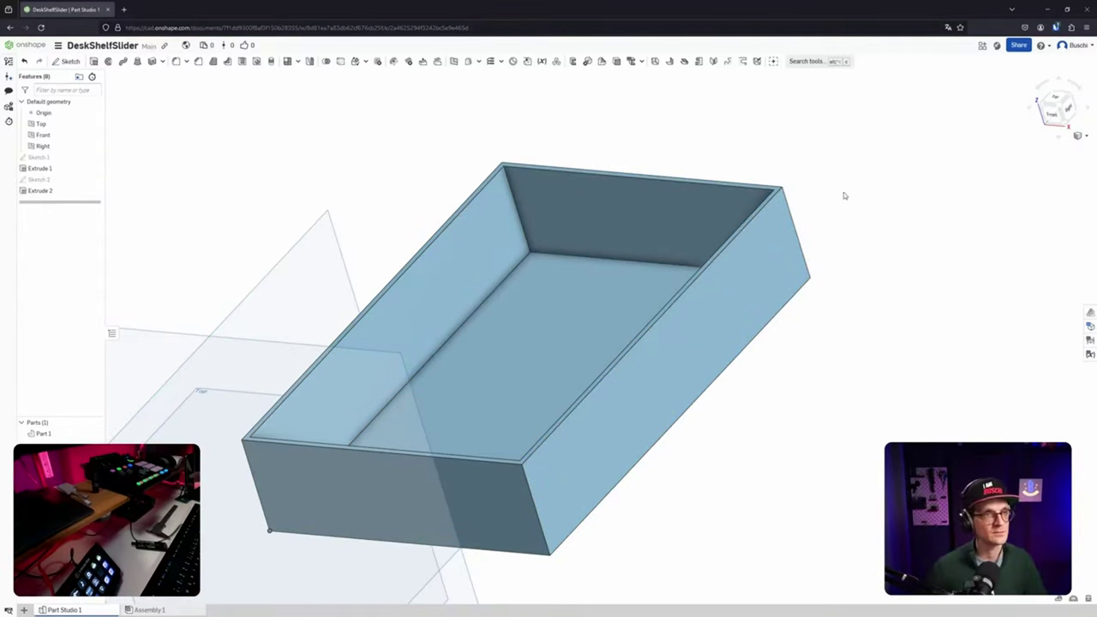
# Reopen the block's rectangular profile sketch on the Front plane for editing.
pyautogui.moveTo(844, 195); pyautogui.dragTo(848, 222, button='middle')
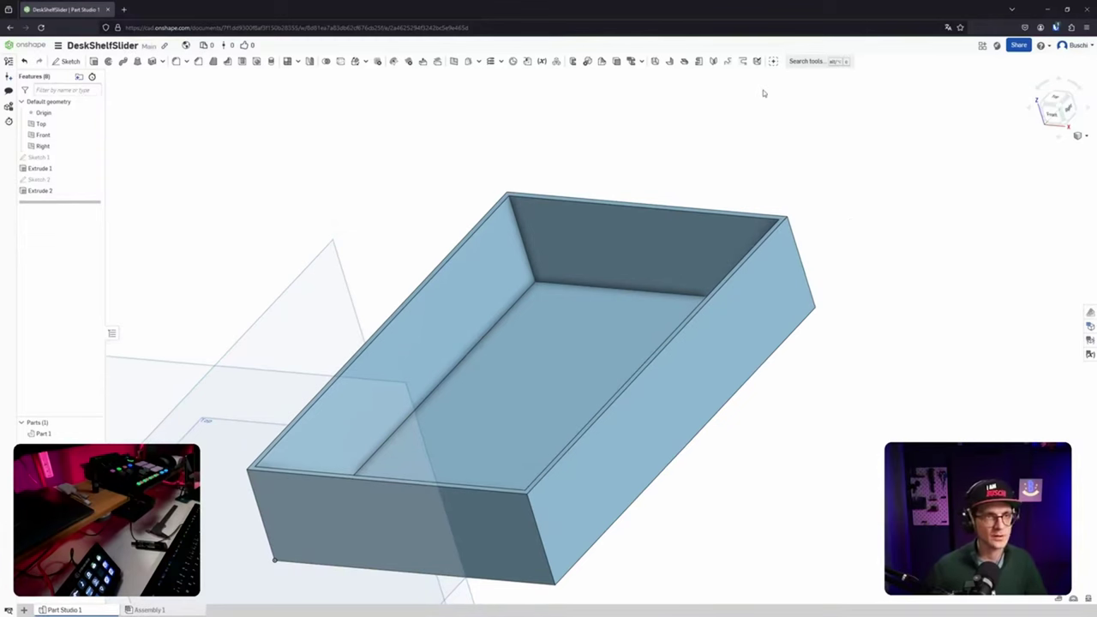
pyautogui.moveTo(674, 153); pyautogui.dragTo(654, 443, button='right')
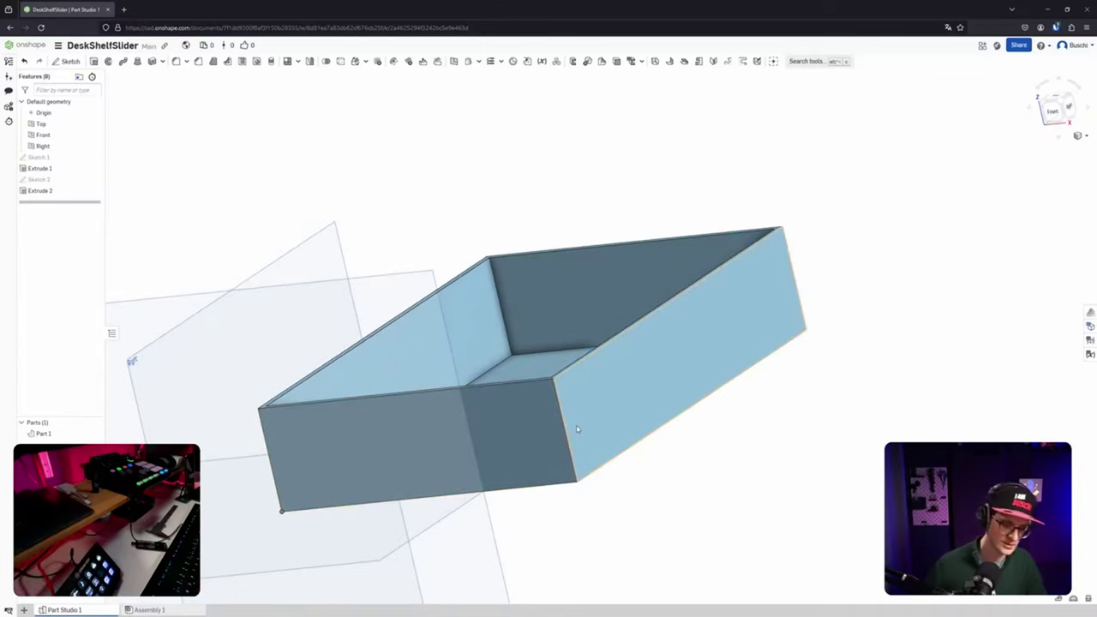
pyautogui.moveTo(578, 435); pyautogui.dragTo(577, 450, button='middle')
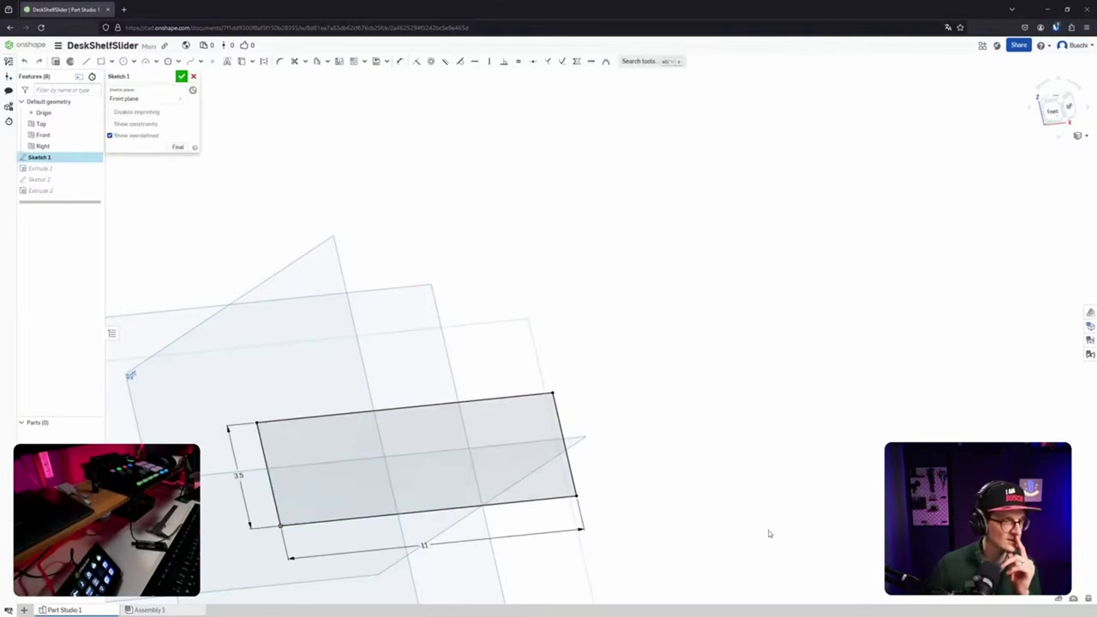
pyautogui.scroll(-2, 661, 453)
pyautogui.scroll(2, 659, 451)
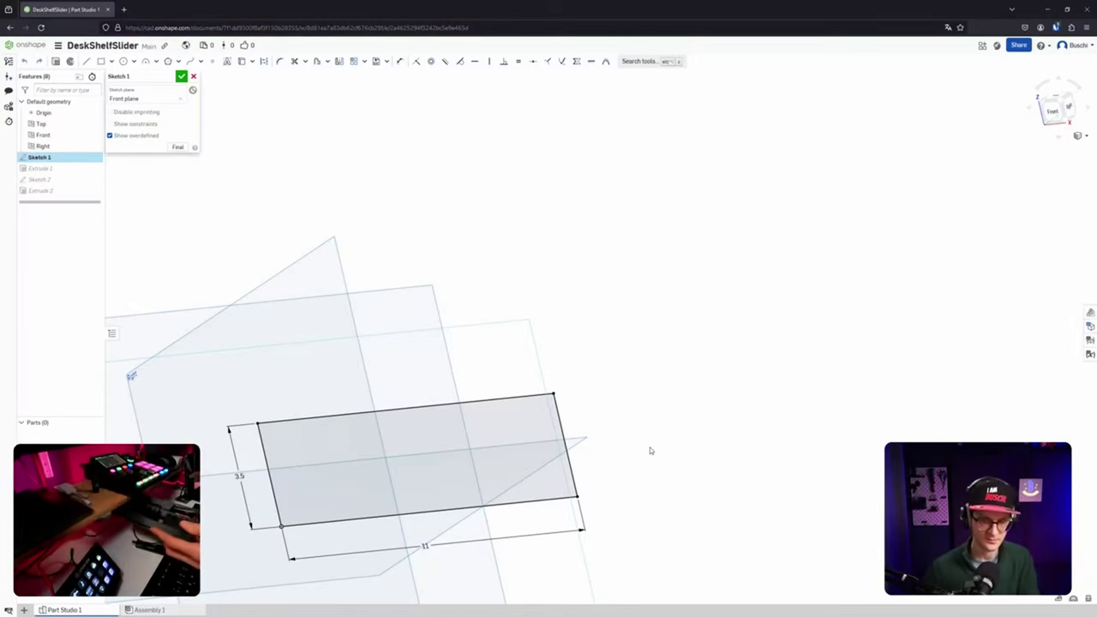
# Draw two connected lines forming a small outward-pointing triangle on the rectangle's short edge farther from the origin.
pyautogui.moveTo(641, 342)
pyautogui.mouseDown(button='middle')
pyautogui.moveTo(663, 351)
pyautogui.moveTo(684, 304)
pyautogui.mouseUp(button='middle')
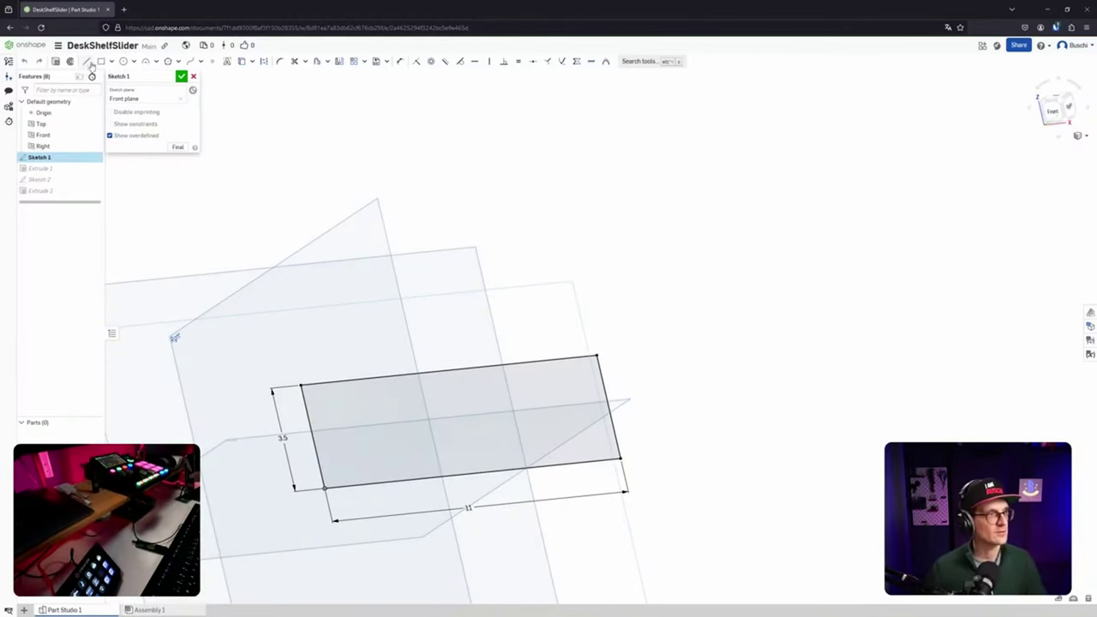
pyautogui.click(86, 62)
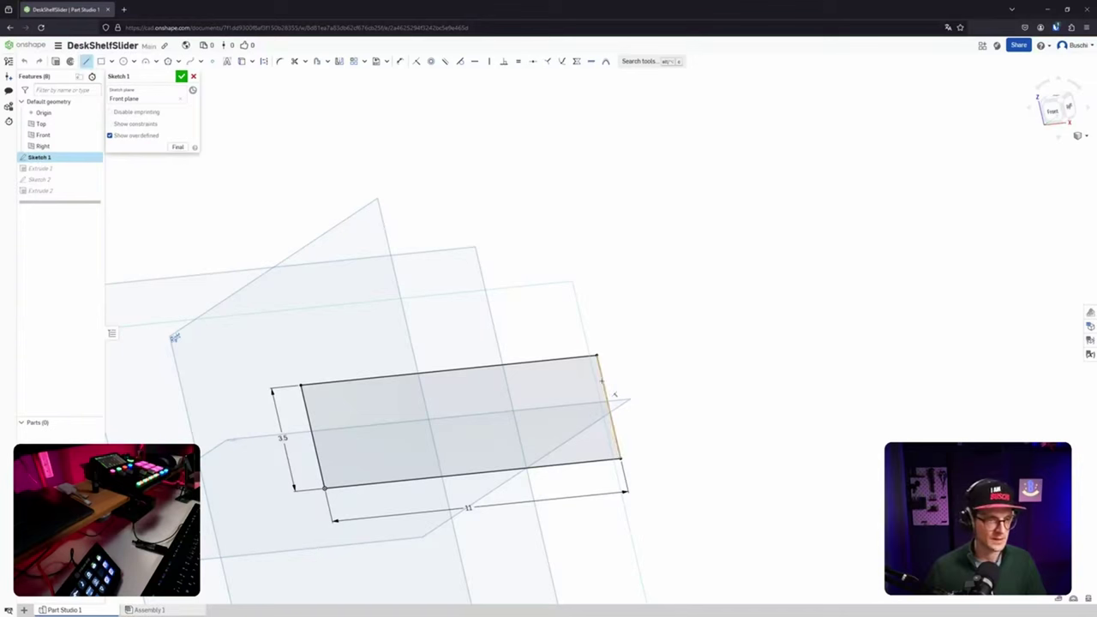
pyautogui.click(601, 378)
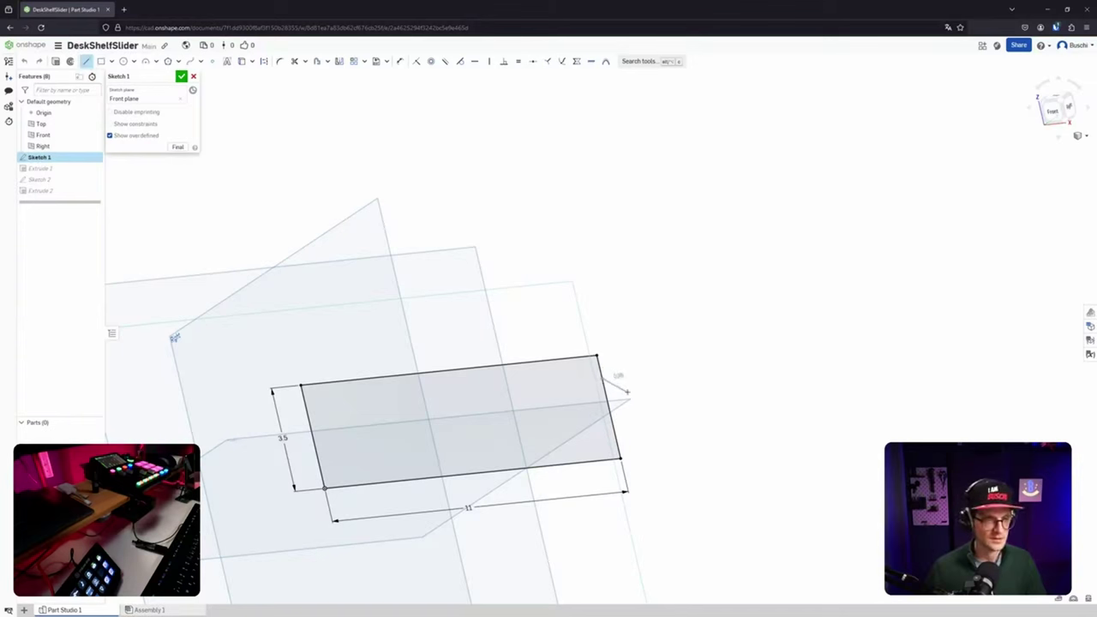
pyautogui.click(629, 391)
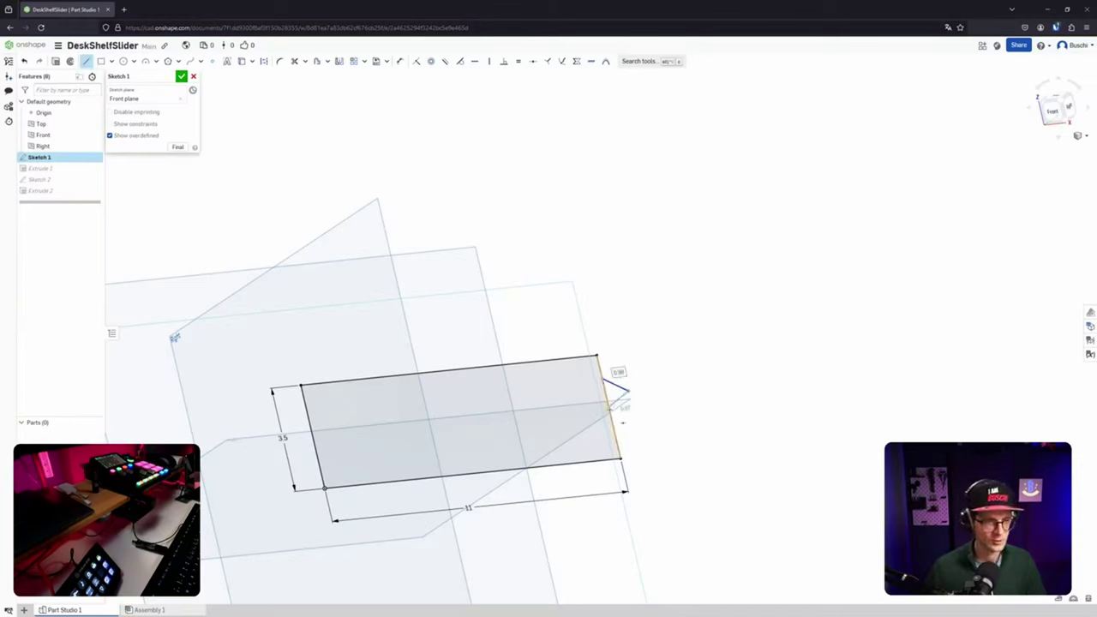
pyautogui.click(610, 414)
pyautogui.press('Escape')
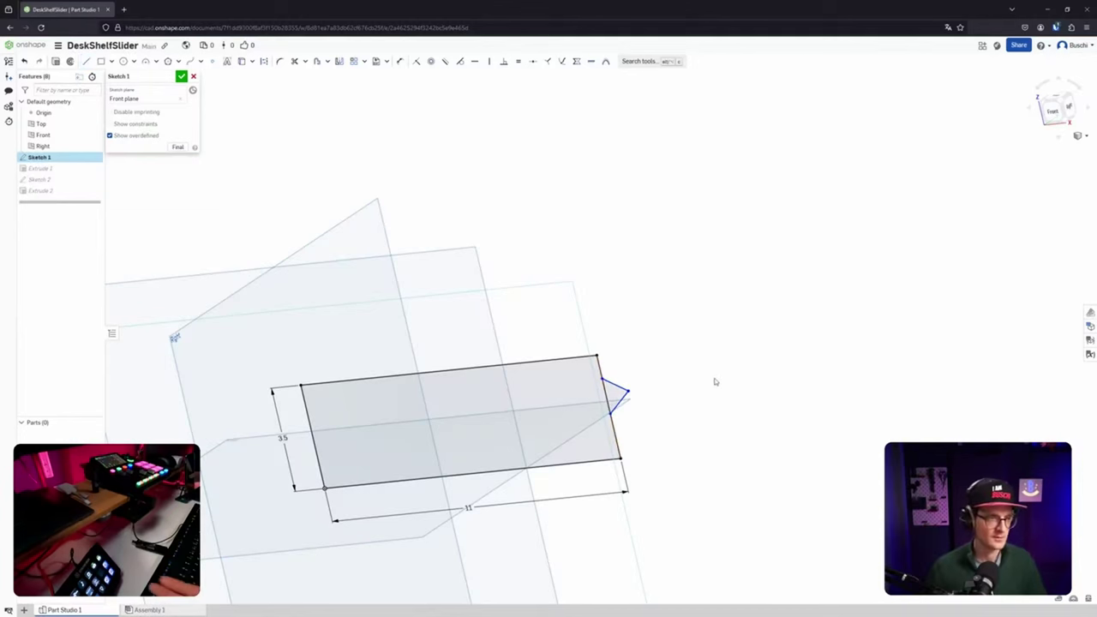
# Constrain the triangle's two lines to be perpendicular to each other and equal in length.
pyautogui.scroll(5, 639, 394)
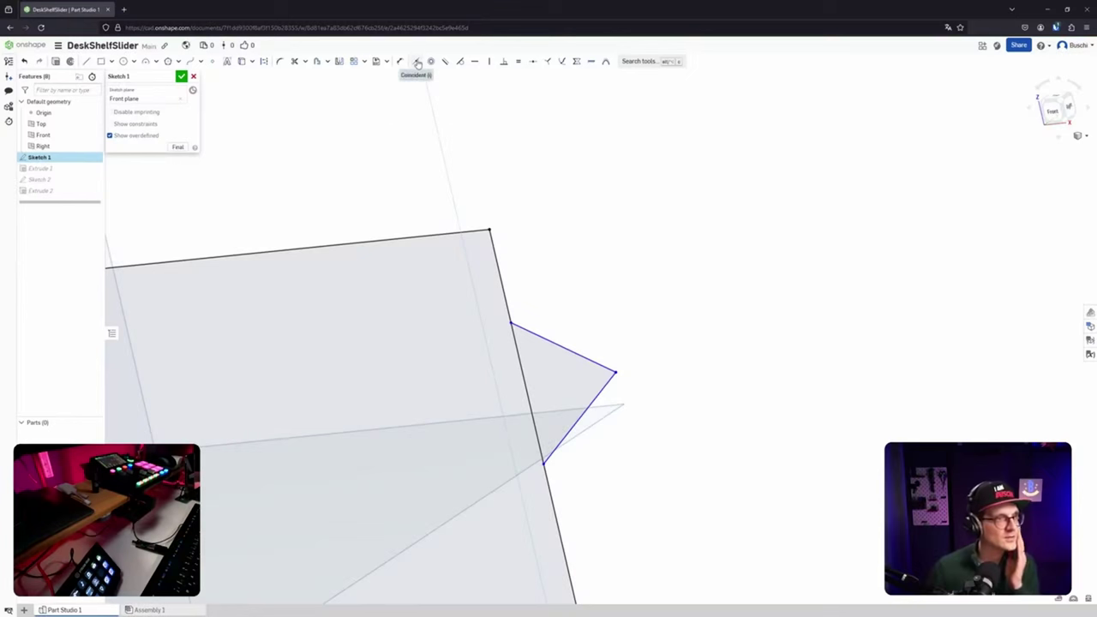
pyautogui.click(504, 63)
pyautogui.click(602, 366)
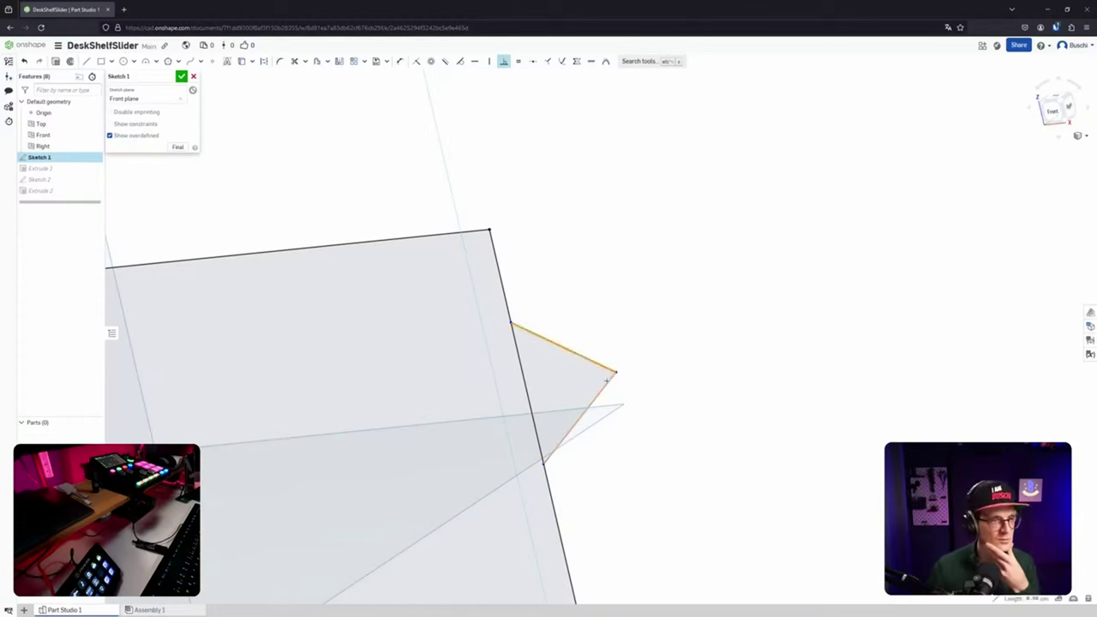
pyautogui.click(605, 386)
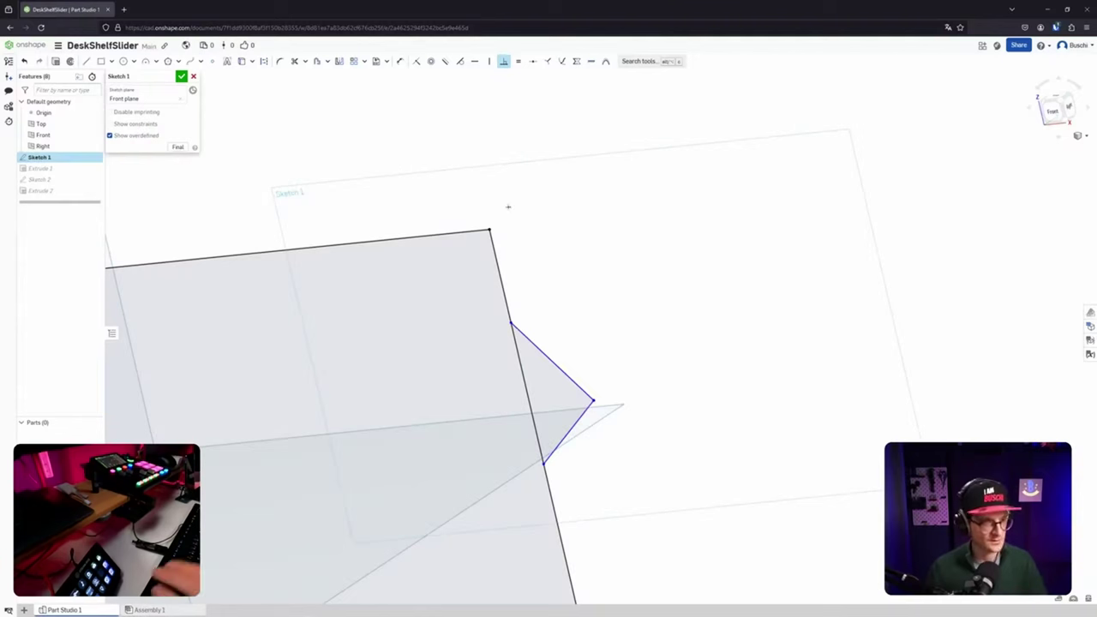
pyautogui.click(516, 63)
pyautogui.click(552, 362)
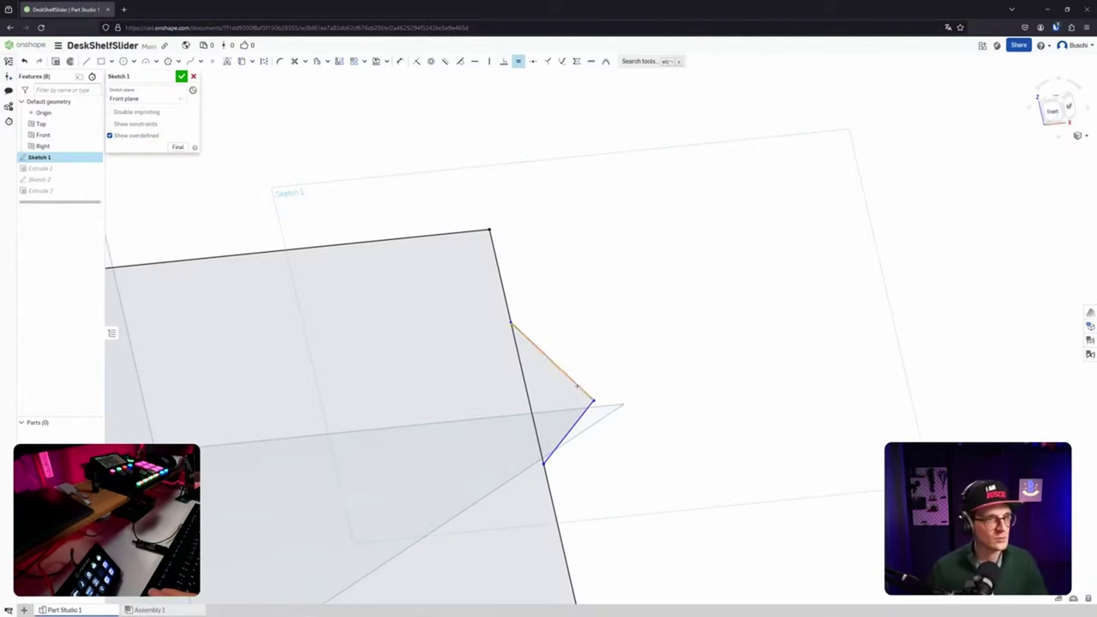
pyautogui.click(577, 421)
# Dimension the distance from the rectangle's short edge to the triangle's tip as 0.5 cm.
pyautogui.moveTo(586, 400); pyautogui.dragTo(653, 304, button='middle')
pyautogui.press('d')
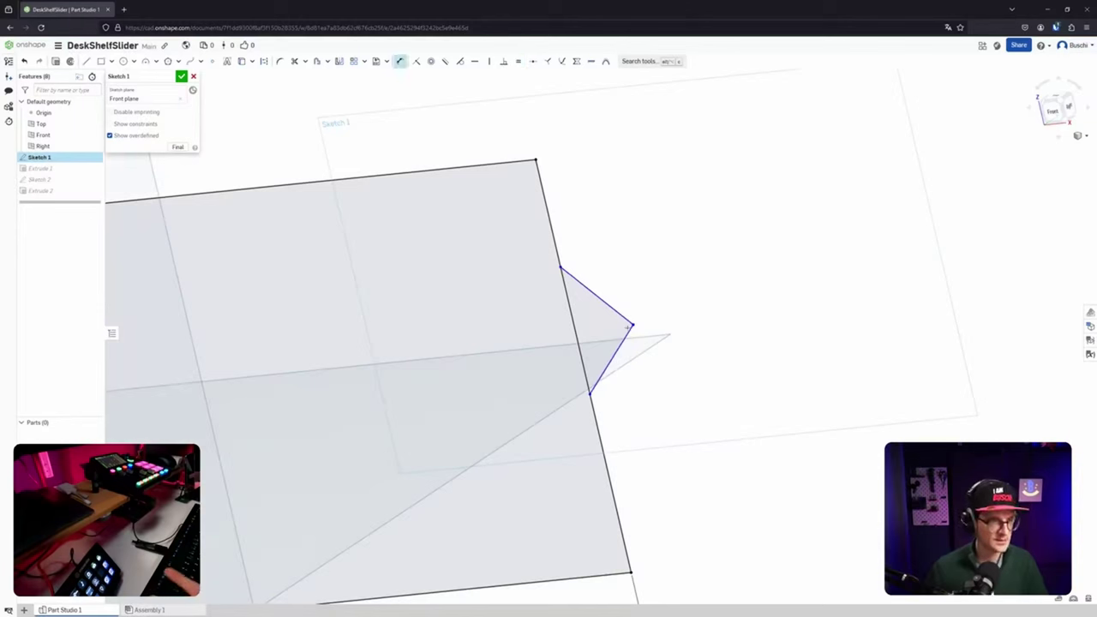
pyautogui.click(582, 336)
pyautogui.click(633, 325)
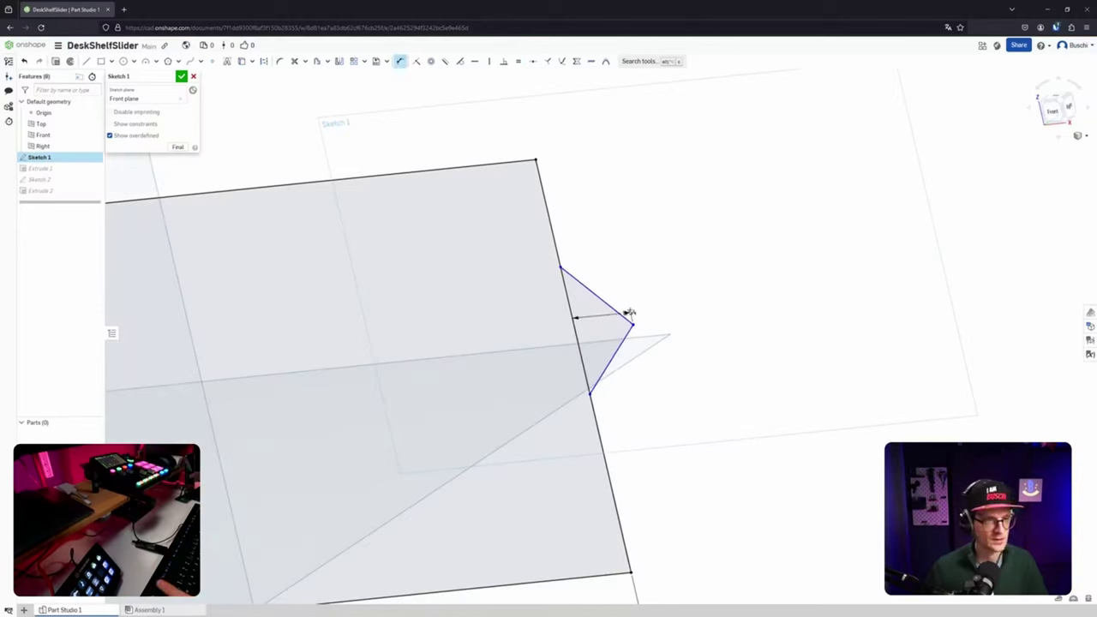
pyautogui.click(713, 304)
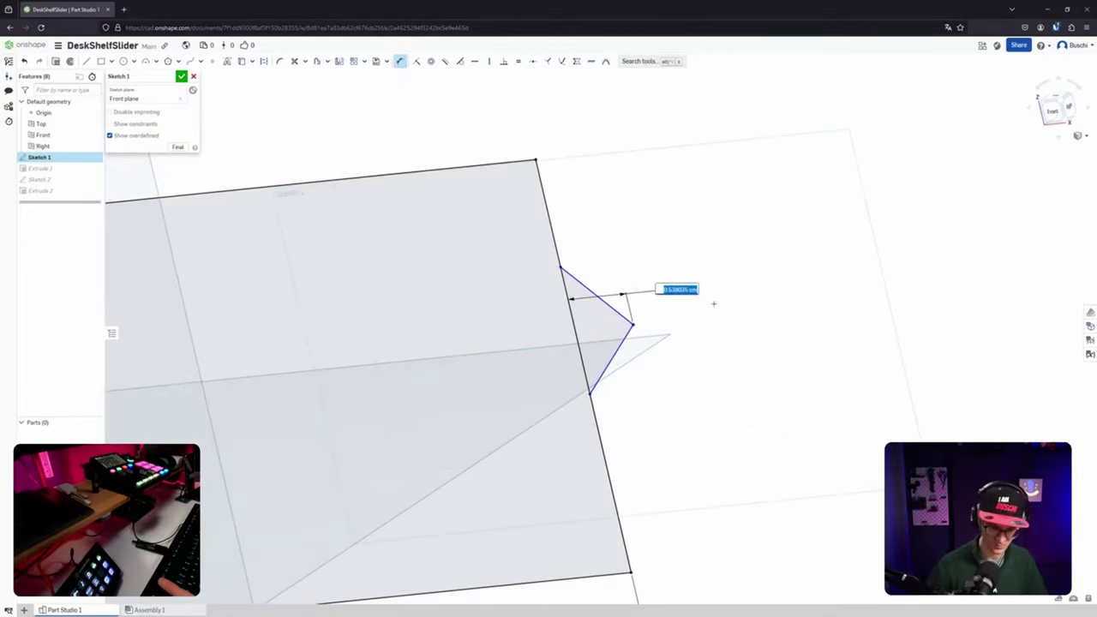
pyautogui.write('0.5')
pyautogui.write('#')
pyautogui.press('BackSpace')
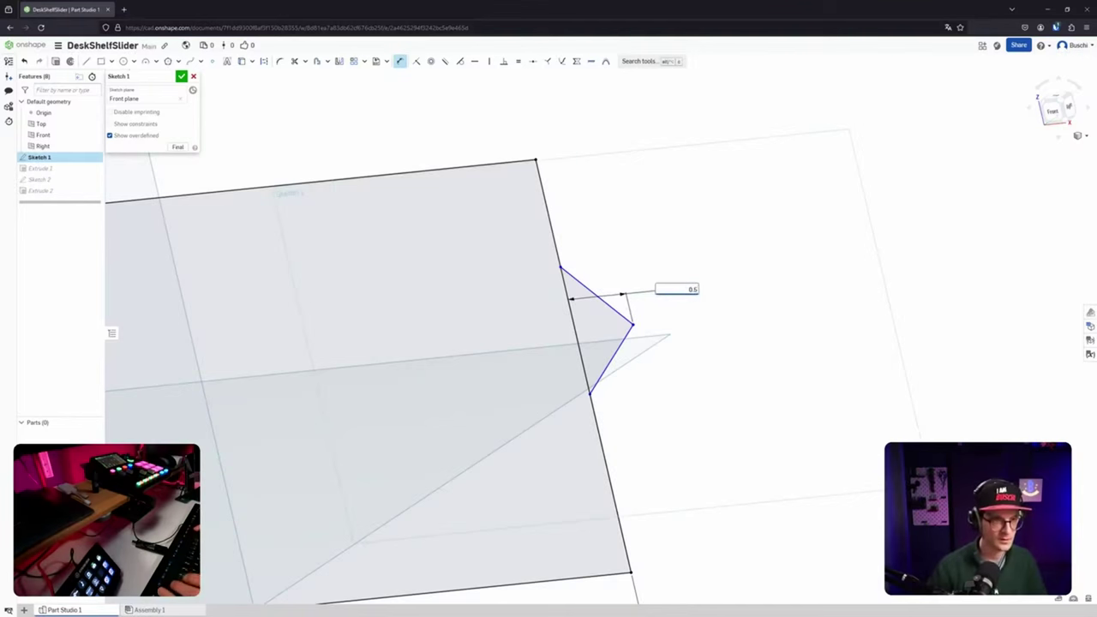
pyautogui.press('Return')
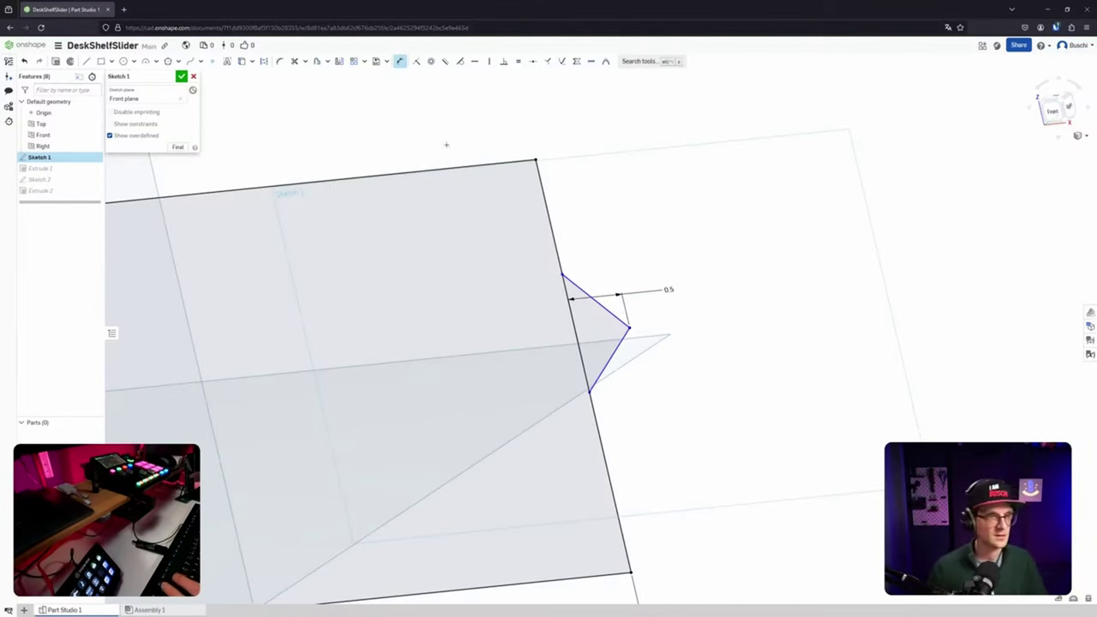
pyautogui.click(536, 159)
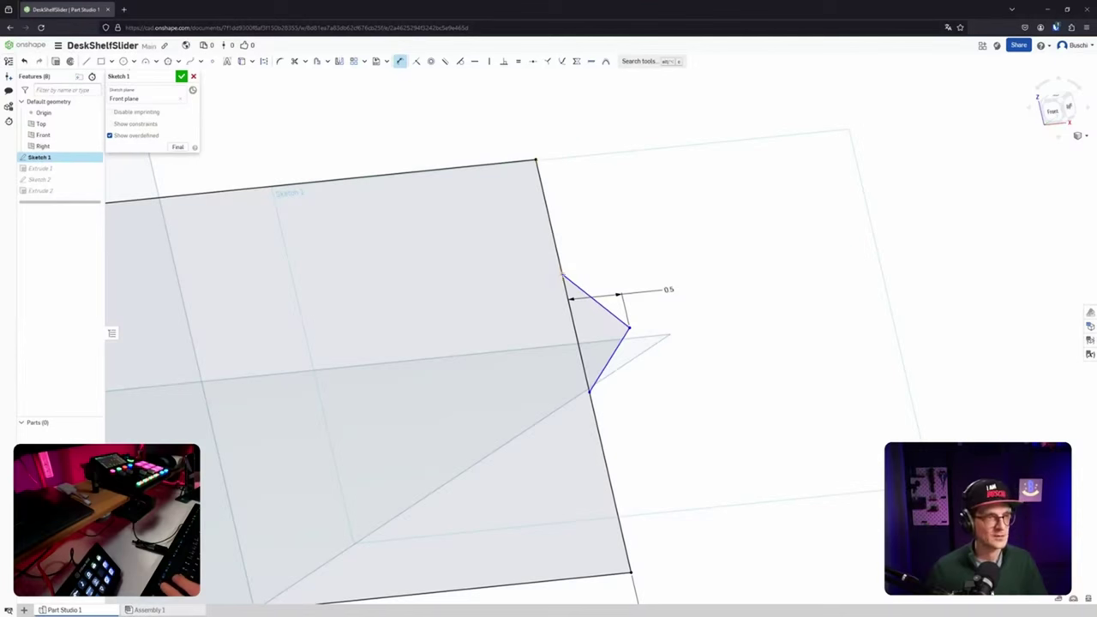
pyautogui.click(562, 274)
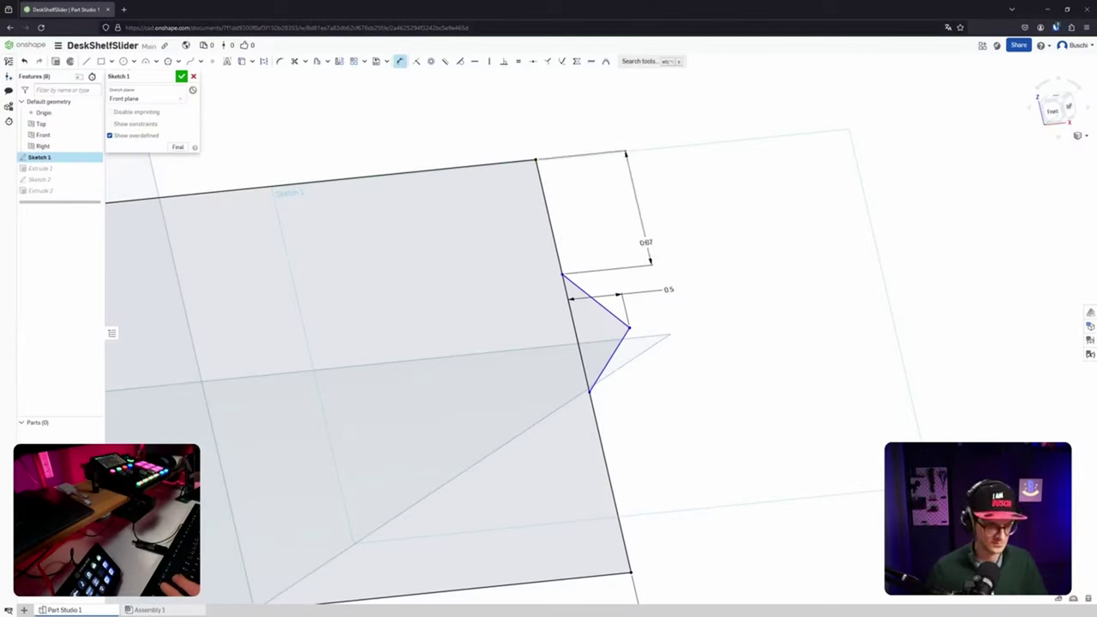
pyautogui.press('Escape')
# Dimension the triangle's tip 1.5 cm below the rectangle's adjacent upper corner and accept the sketch.
pyautogui.press('d')
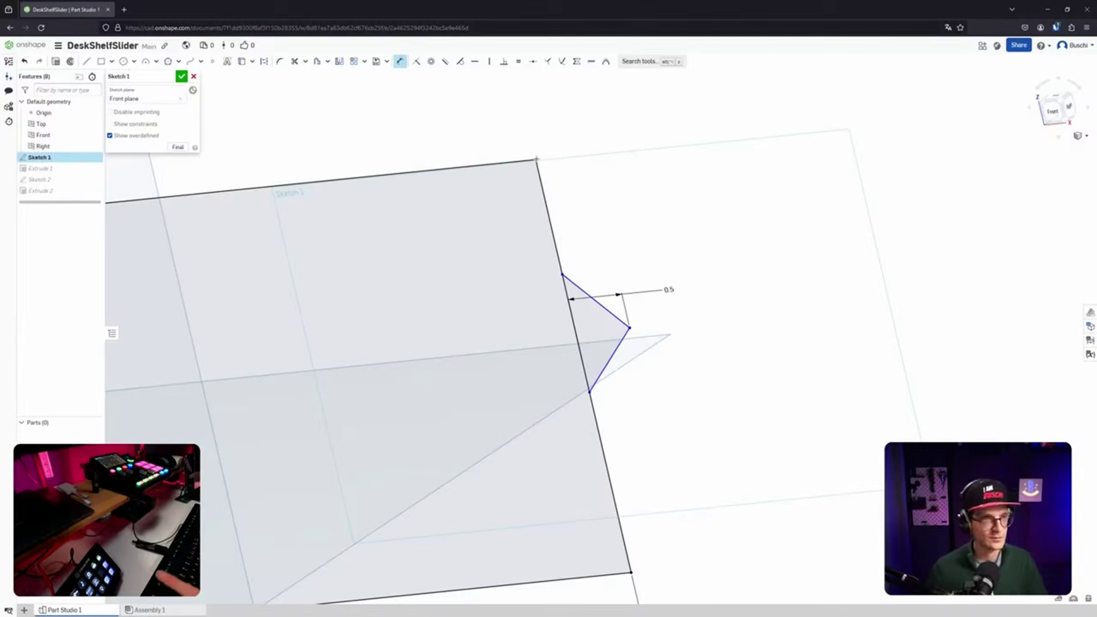
pyautogui.click(630, 326)
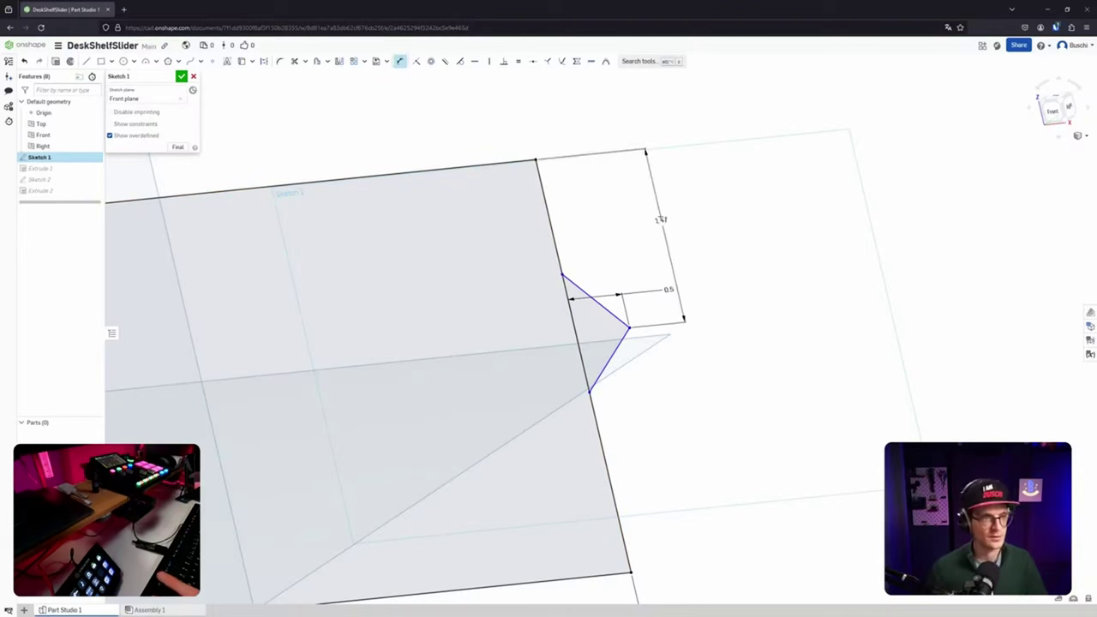
pyautogui.click(686, 223)
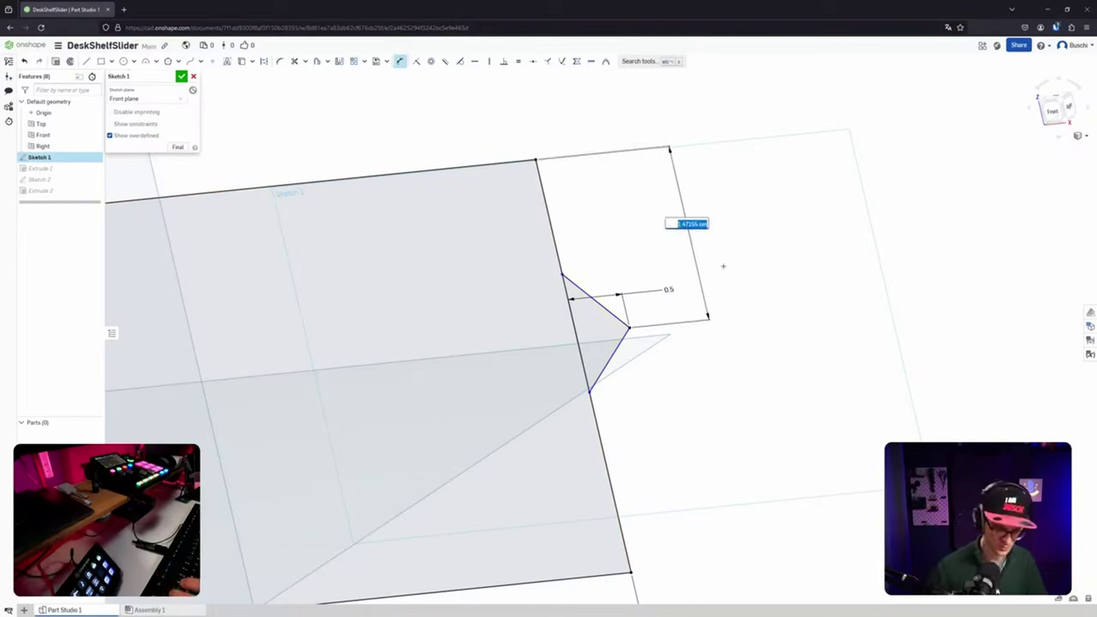
pyautogui.write('1.5')
pyautogui.press('Return')
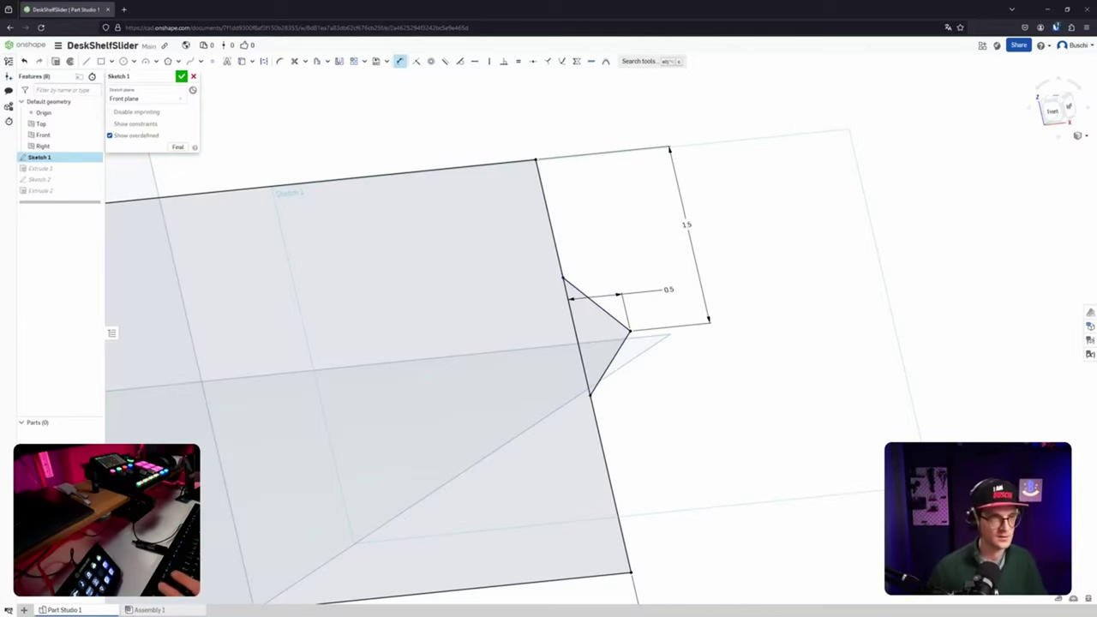
pyautogui.scroll(5, 725, 372)
pyautogui.scroll(-8, 737, 374)
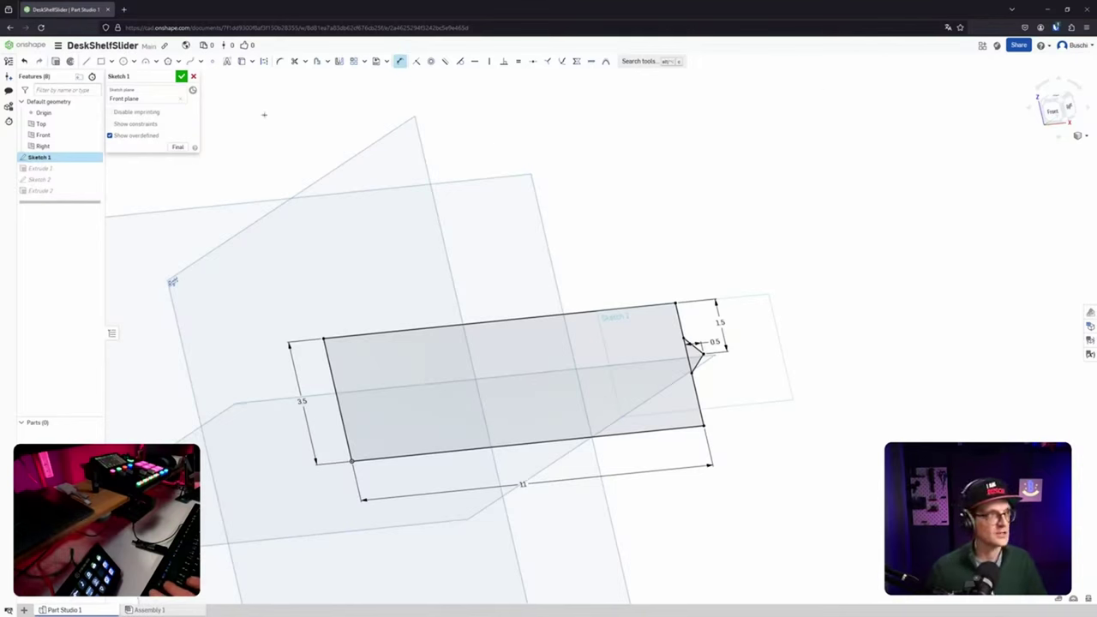
pyautogui.click(181, 77)
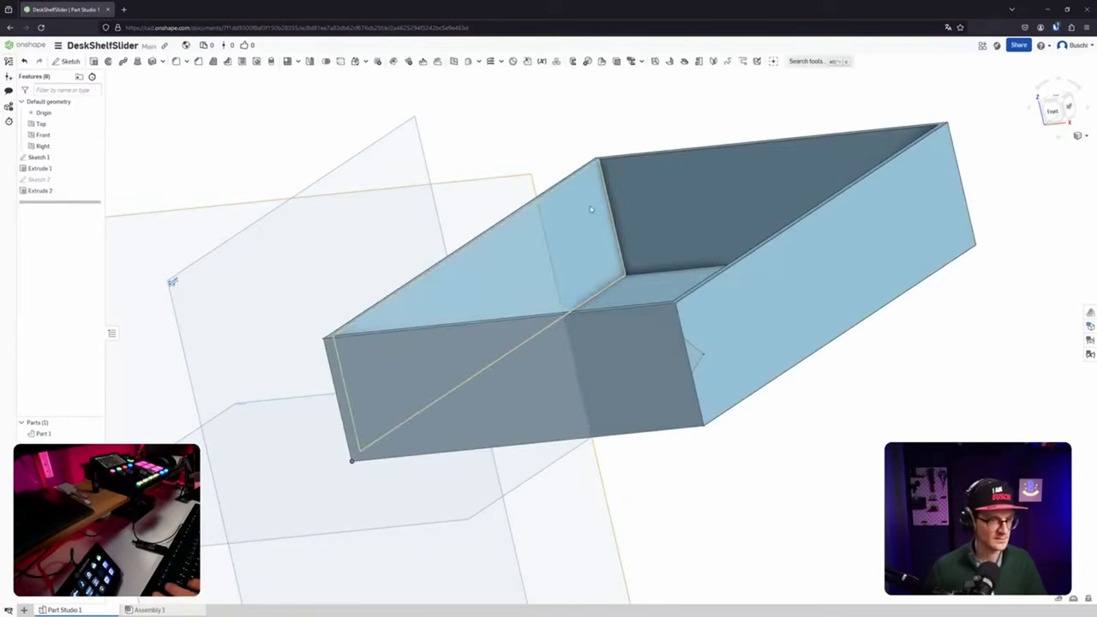
# Try adding the triangle region to the block's base extrusion, then remove it from the selection and accept.
pyautogui.doubleClick(40, 168)
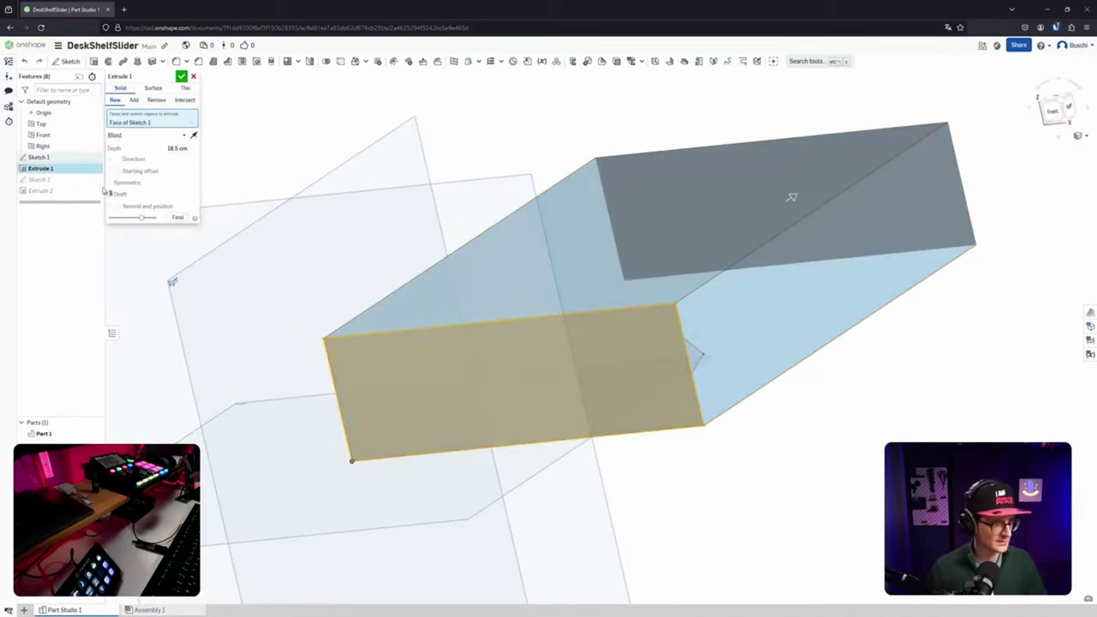
pyautogui.click(698, 357)
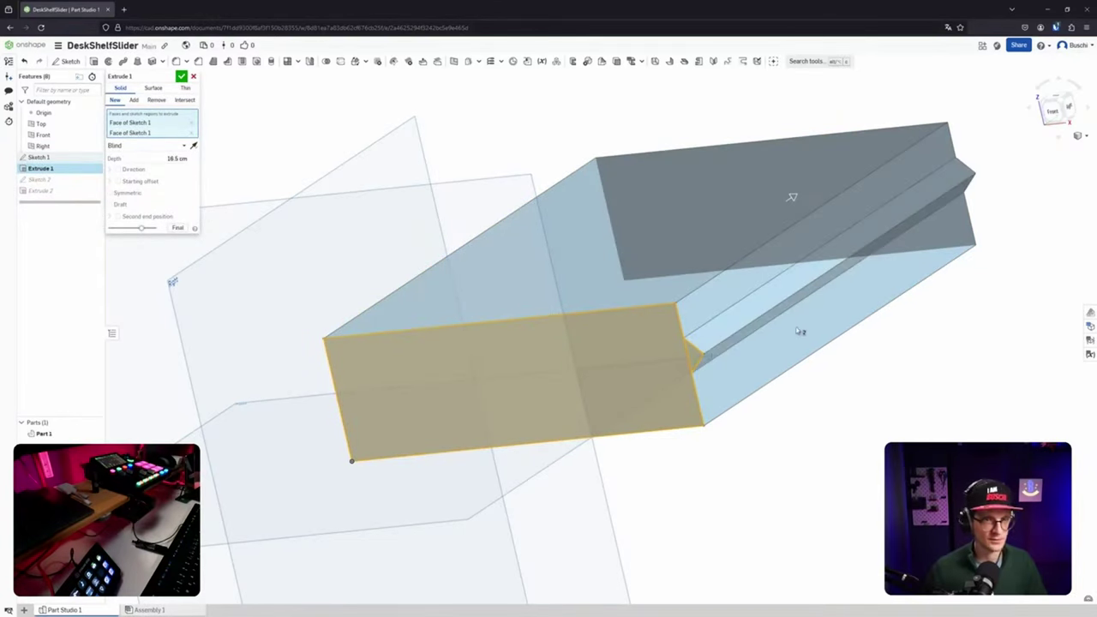
pyautogui.moveTo(742, 289); pyautogui.dragTo(750, 312, button='middle')
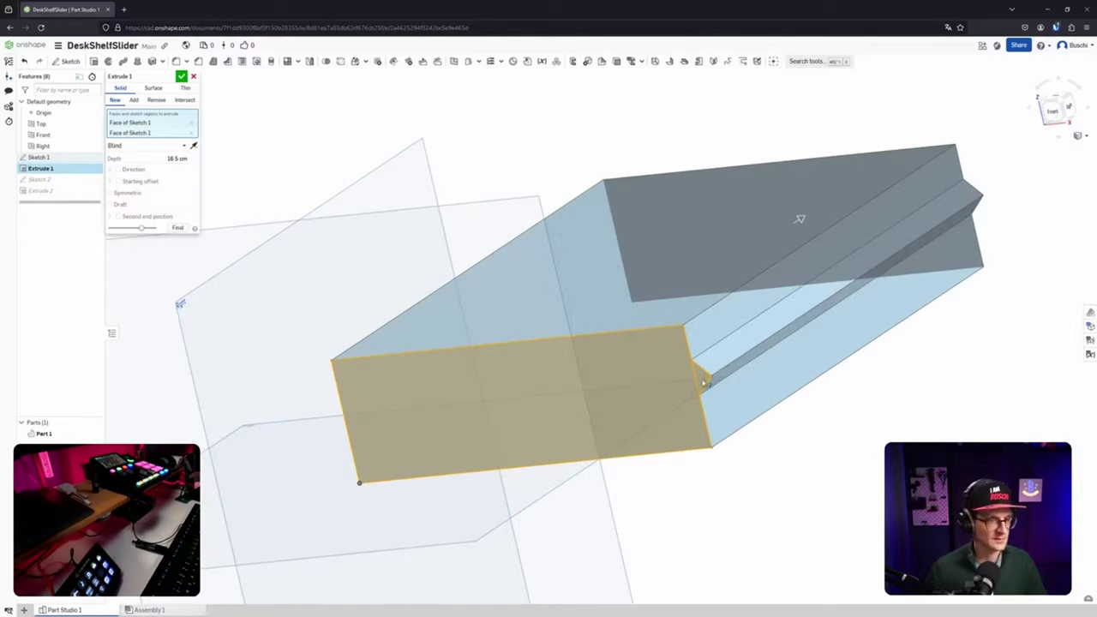
pyautogui.click(710, 384)
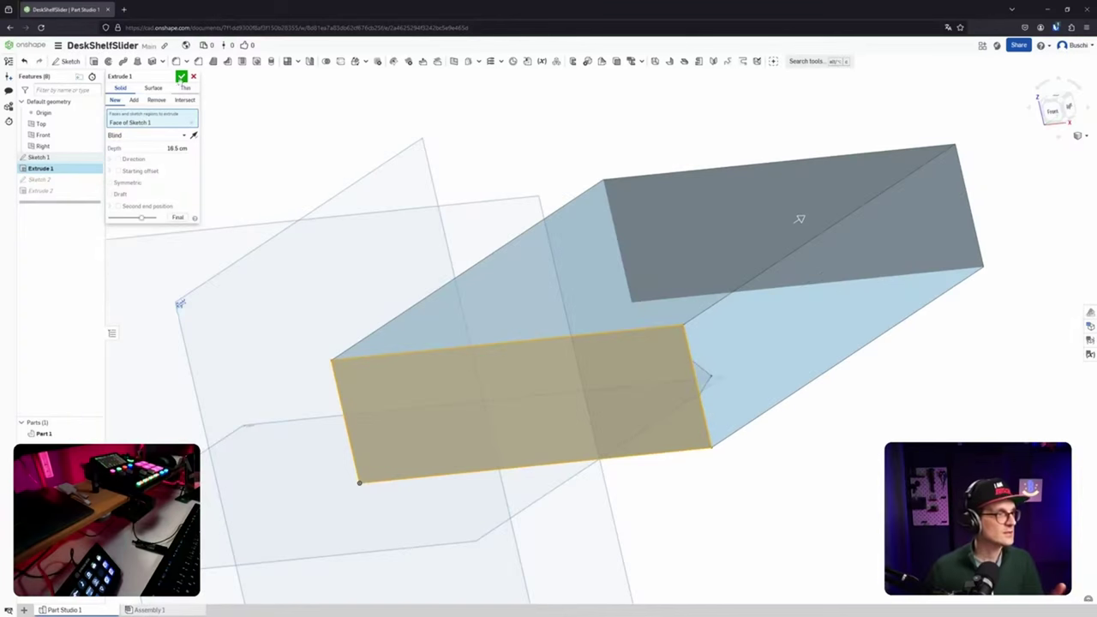
pyautogui.click(181, 77)
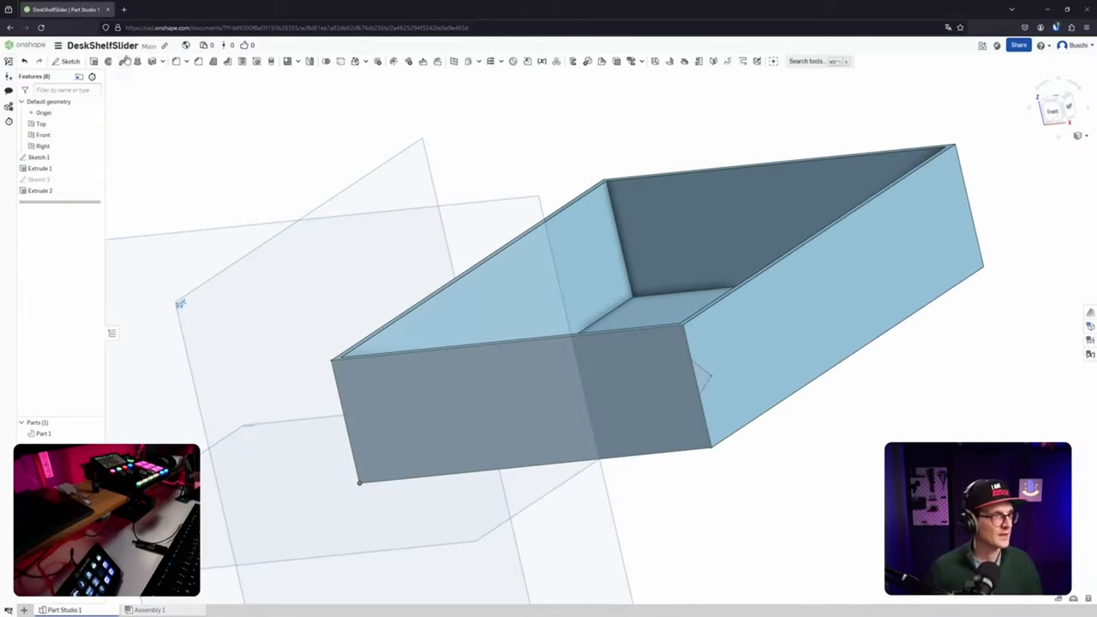
# Extrude the small triangle region up to the tray's opposite end face, adding it to the tray as a rail along the long side wall.
pyautogui.click(94, 62)
pyautogui.click(701, 375)
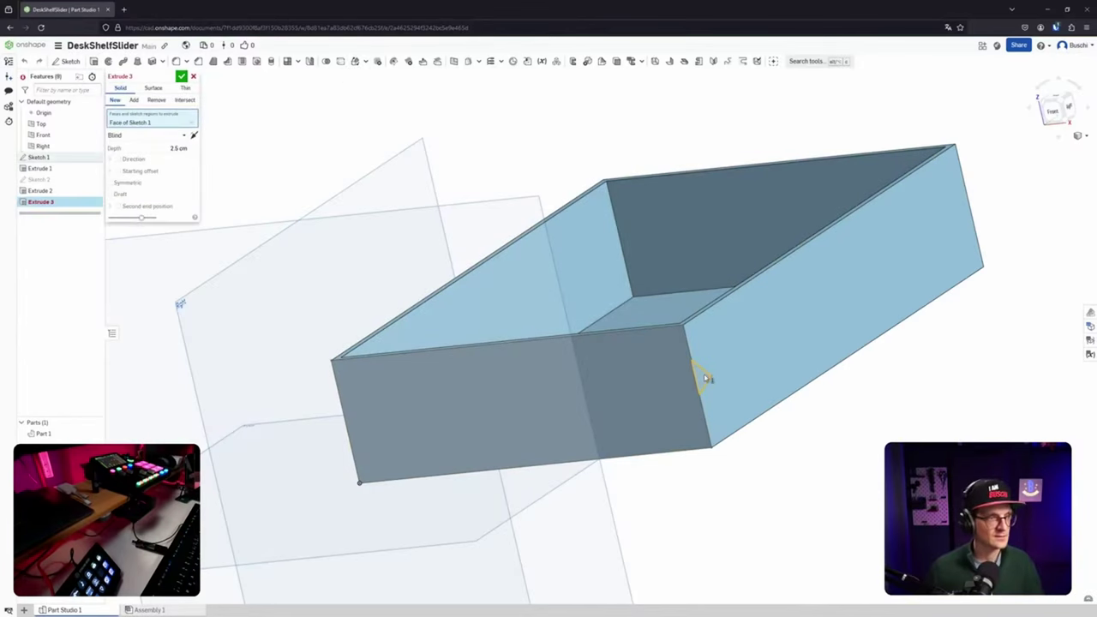
pyautogui.moveTo(928, 281); pyautogui.dragTo(849, 302, button='middle')
pyautogui.moveTo(846, 300); pyautogui.dragTo(821, 316, button='right')
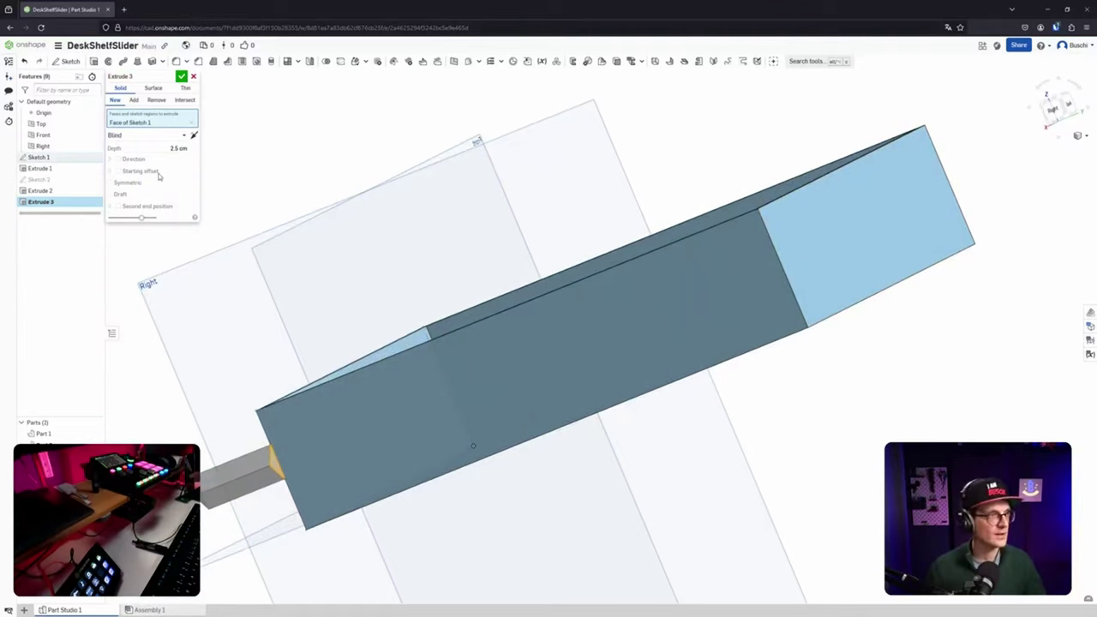
pyautogui.click(184, 135)
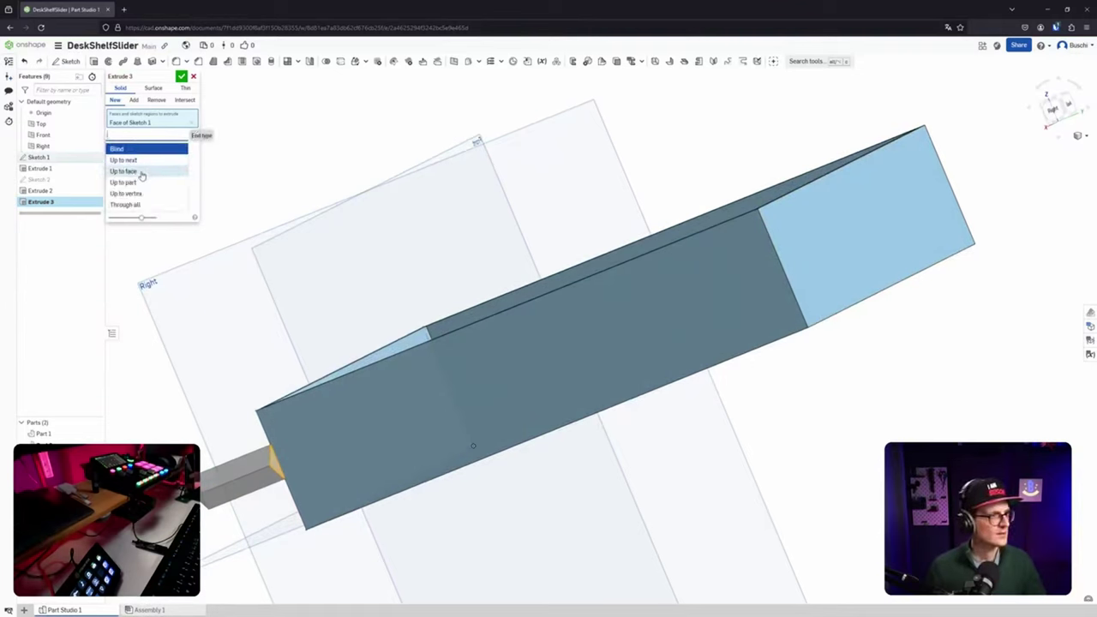
pyautogui.click(129, 160)
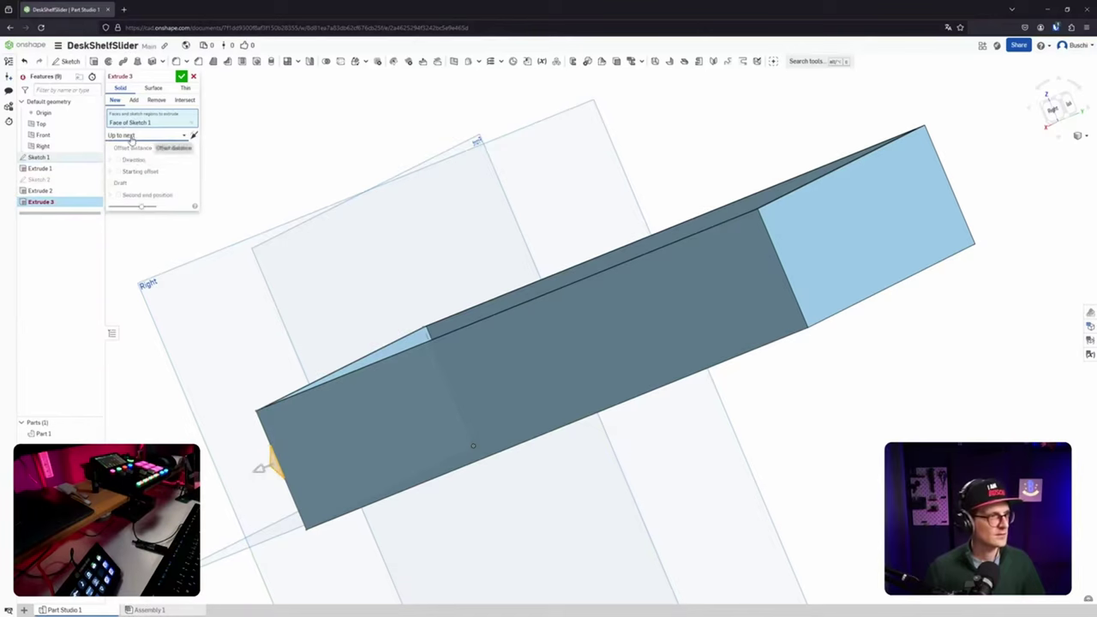
pyautogui.click(140, 136)
pyautogui.click(137, 172)
pyautogui.click(878, 257)
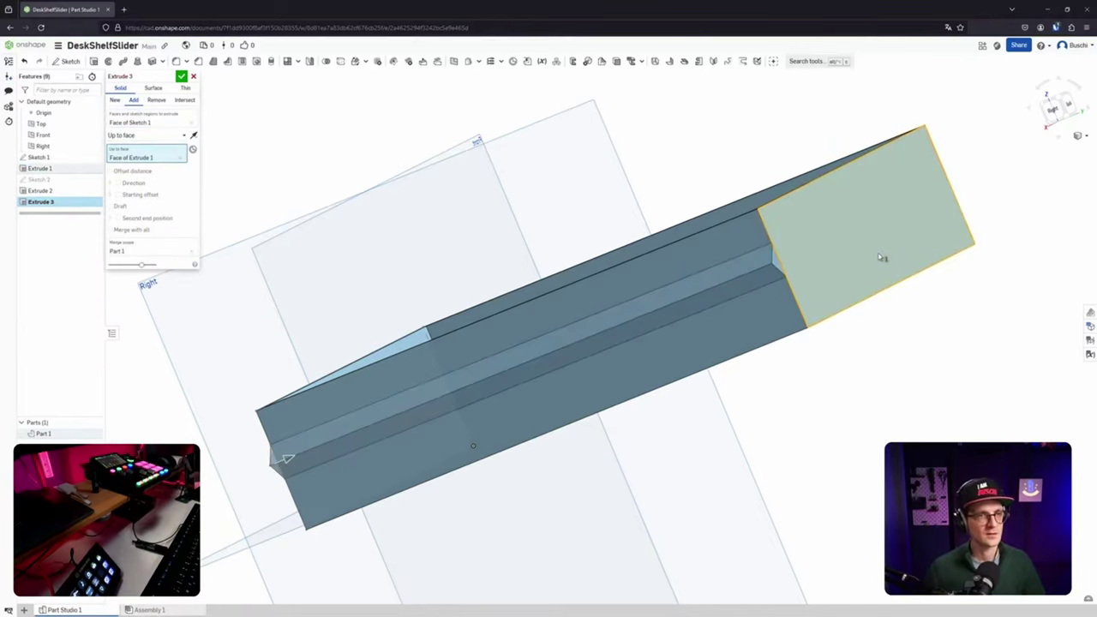
pyautogui.moveTo(588, 289); pyautogui.dragTo(309, 112, button='right')
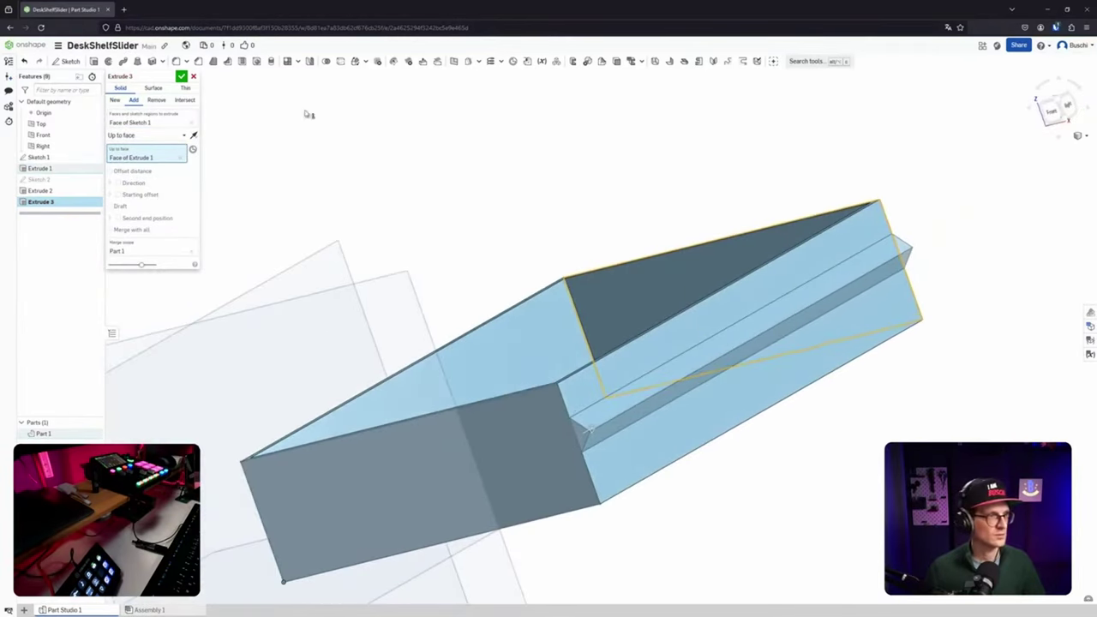
pyautogui.click(181, 76)
pyautogui.moveTo(323, 215); pyautogui.dragTo(679, 257, button='right')
pyautogui.moveTo(657, 250); pyautogui.dragTo(624, 217, button='middle')
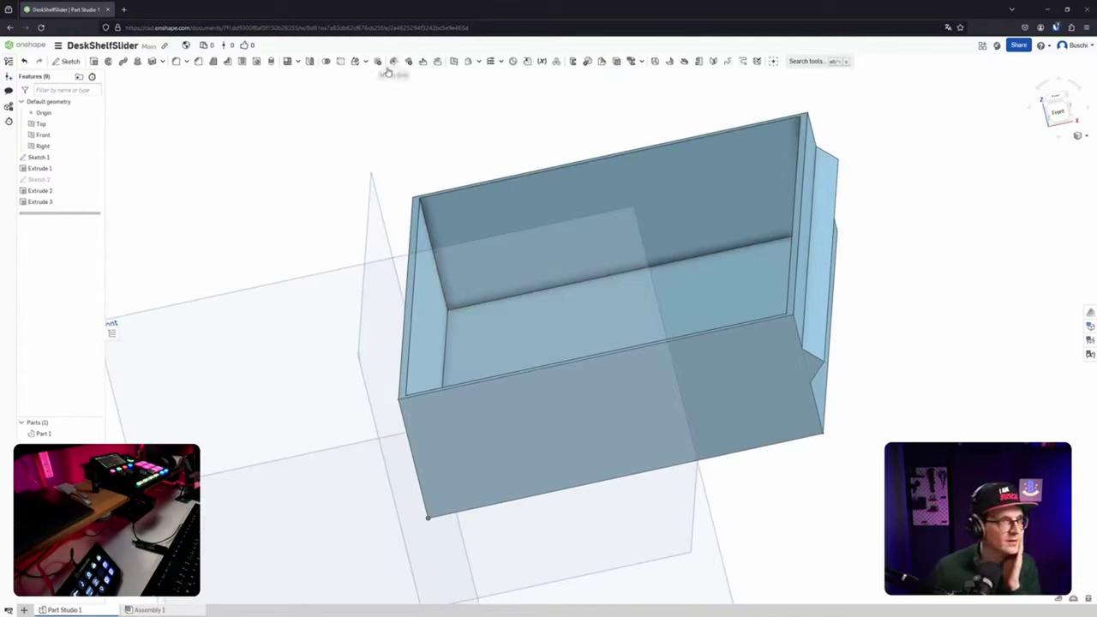
pyautogui.click(310, 66)
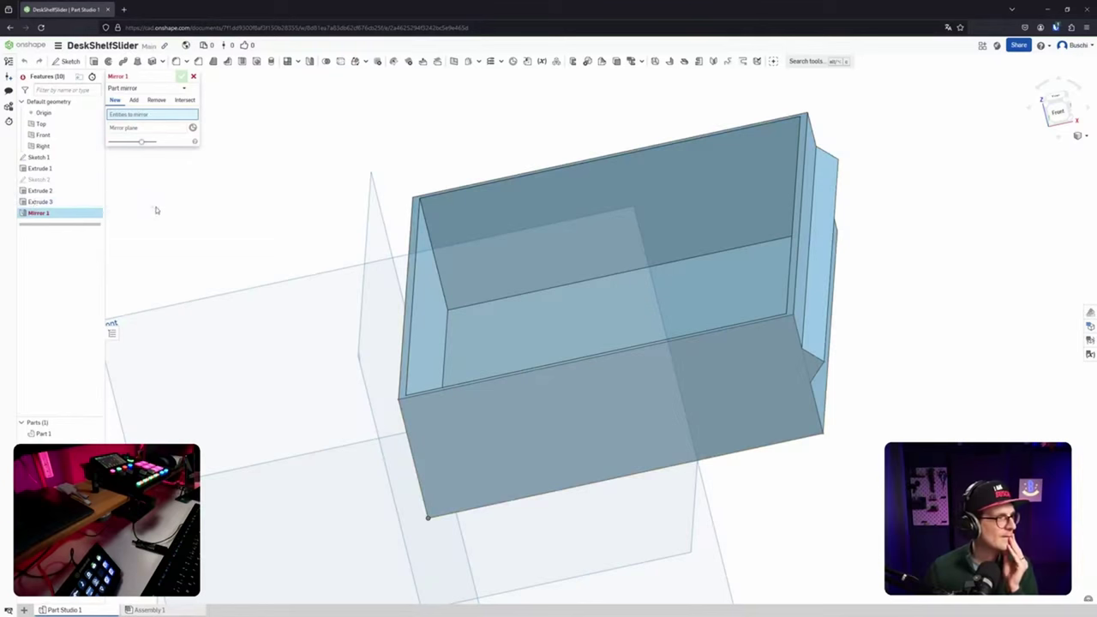
pyautogui.doubleClick(41, 202)
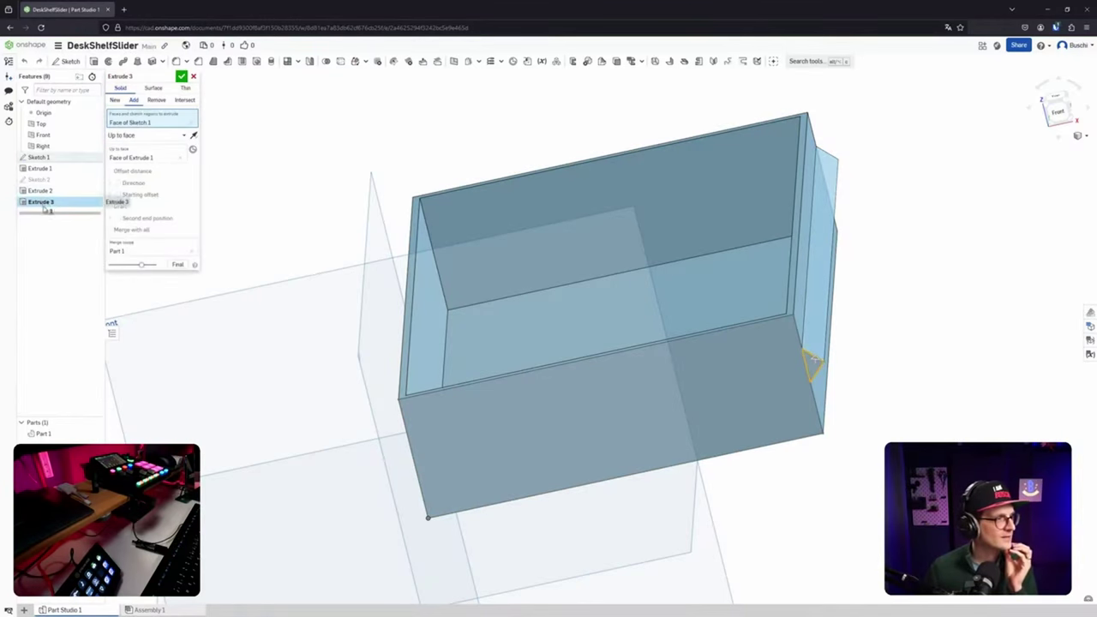
pyautogui.click(193, 76)
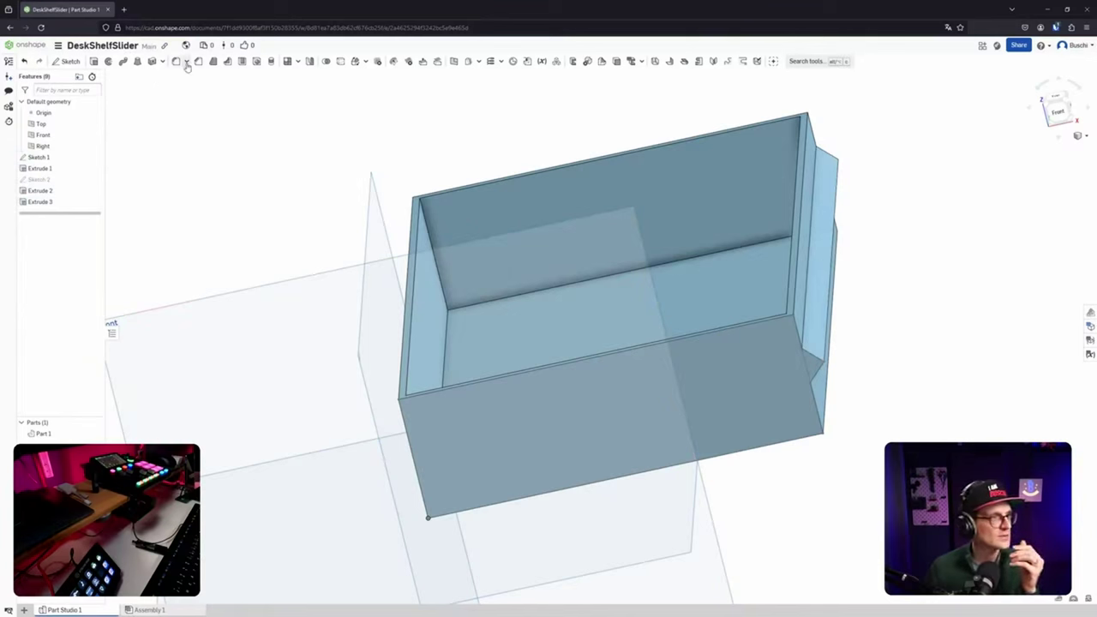
pyautogui.click(310, 62)
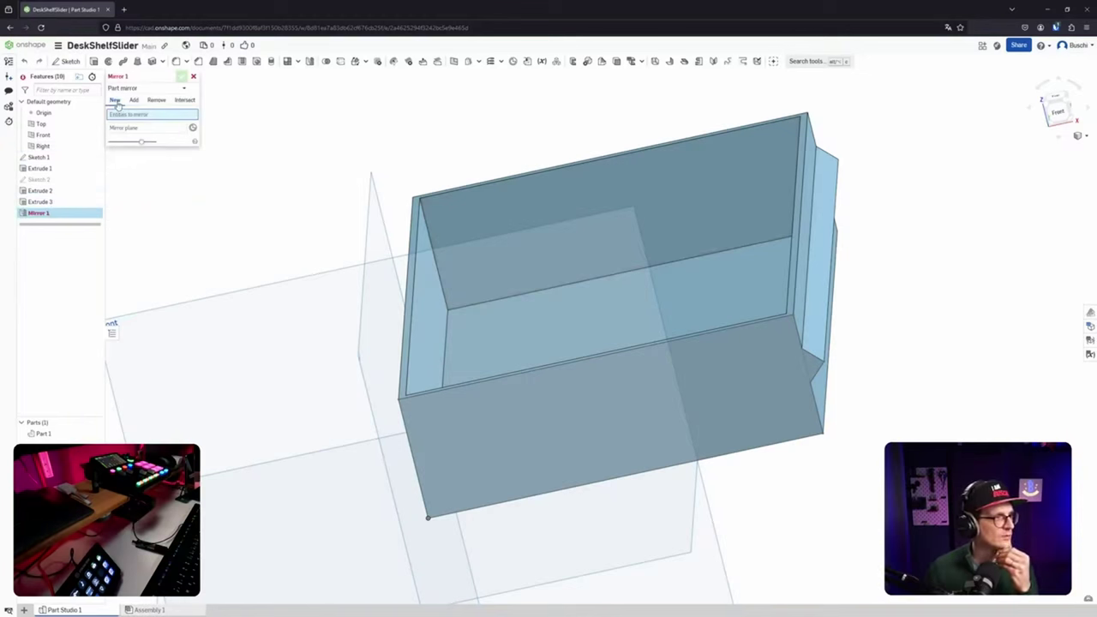
pyautogui.click(142, 103)
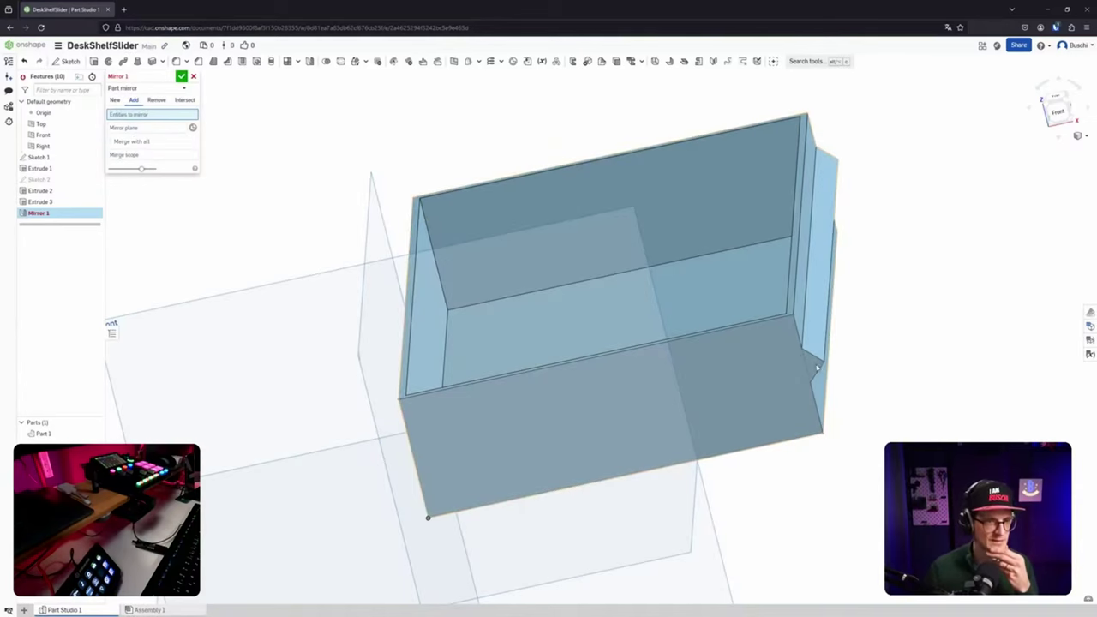
pyautogui.scroll(-3, 817, 370)
pyautogui.scroll(8, 807, 362)
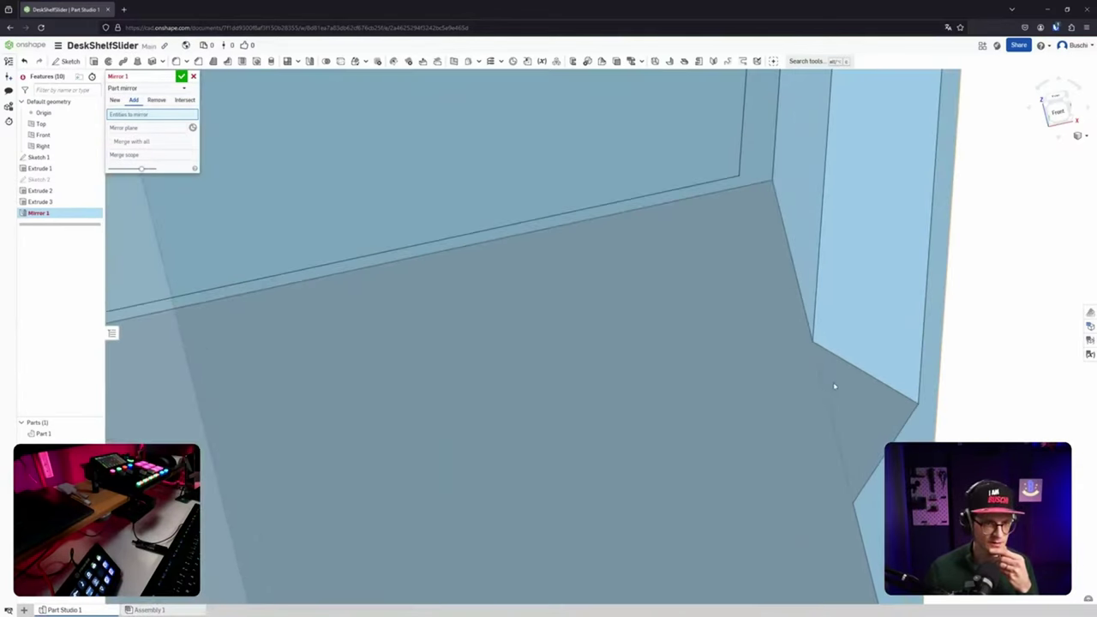
pyautogui.scroll(-6, 849, 479)
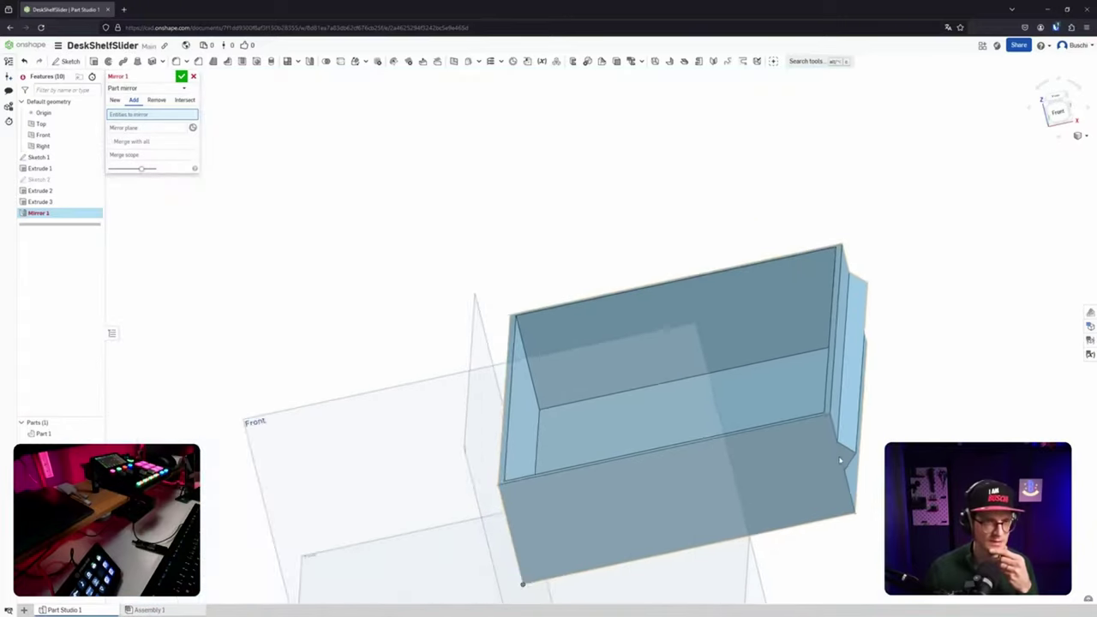
pyautogui.moveTo(837, 463); pyautogui.dragTo(815, 352, button='middle')
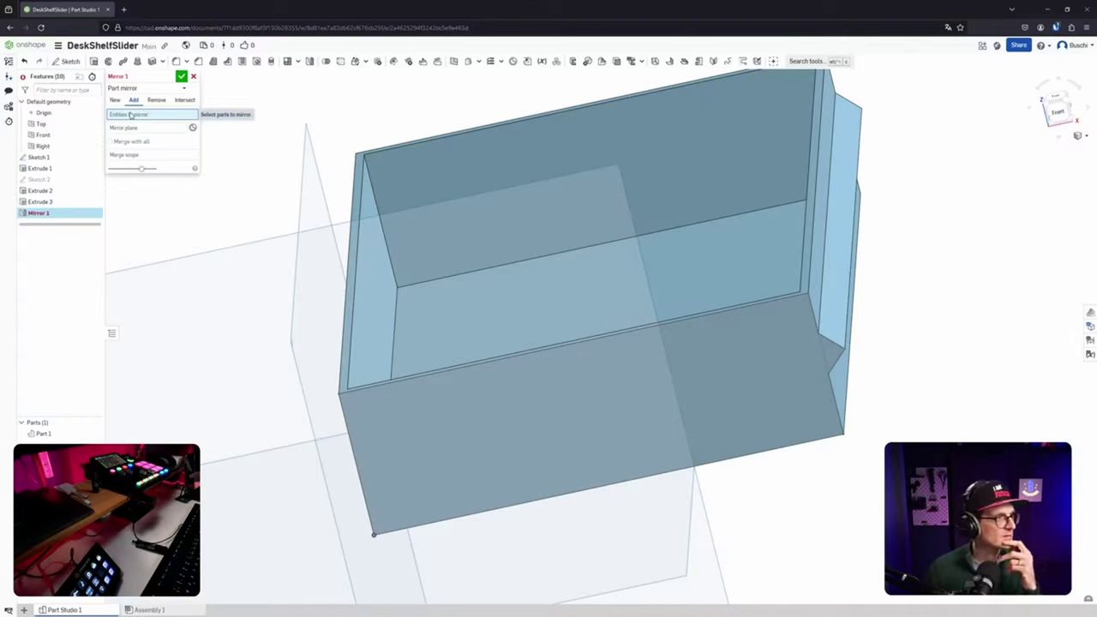
pyautogui.click(176, 88)
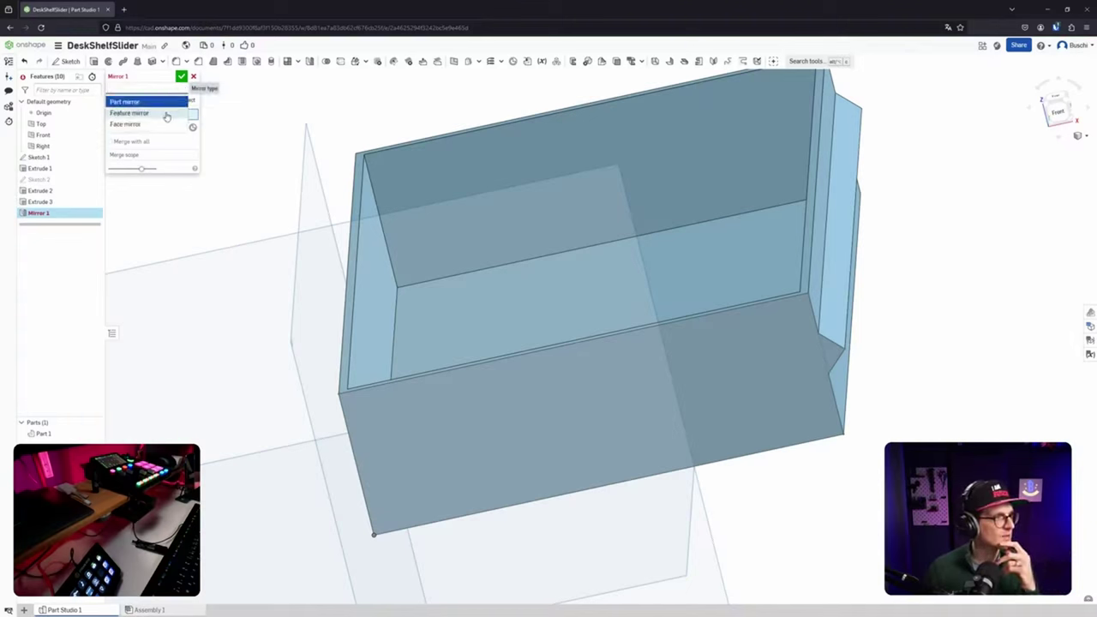
pyautogui.click(166, 116)
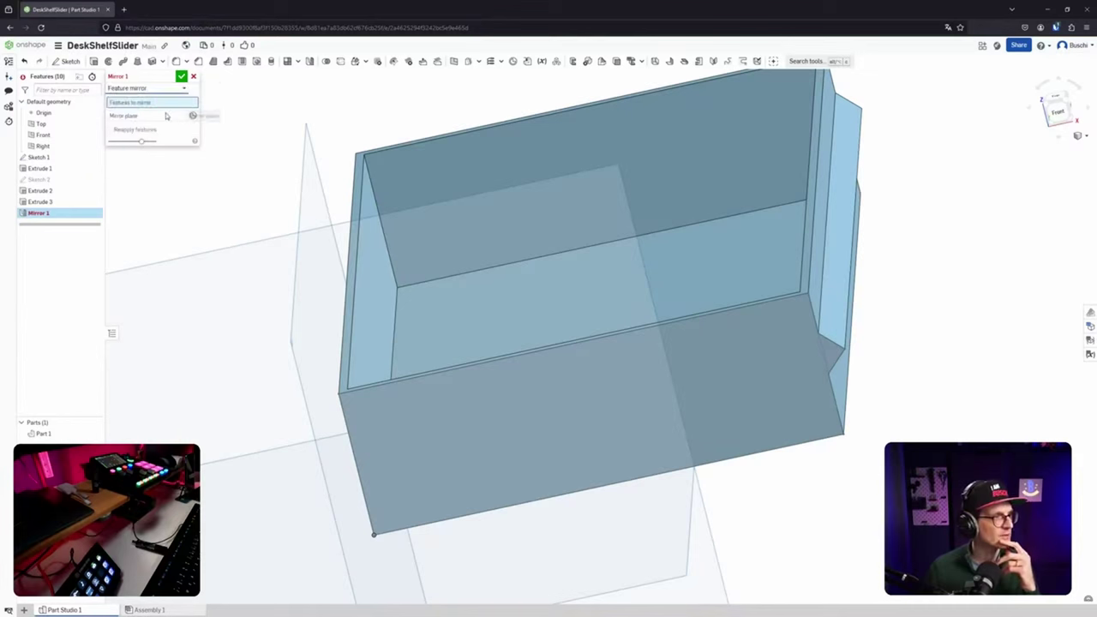
pyautogui.click(66, 204)
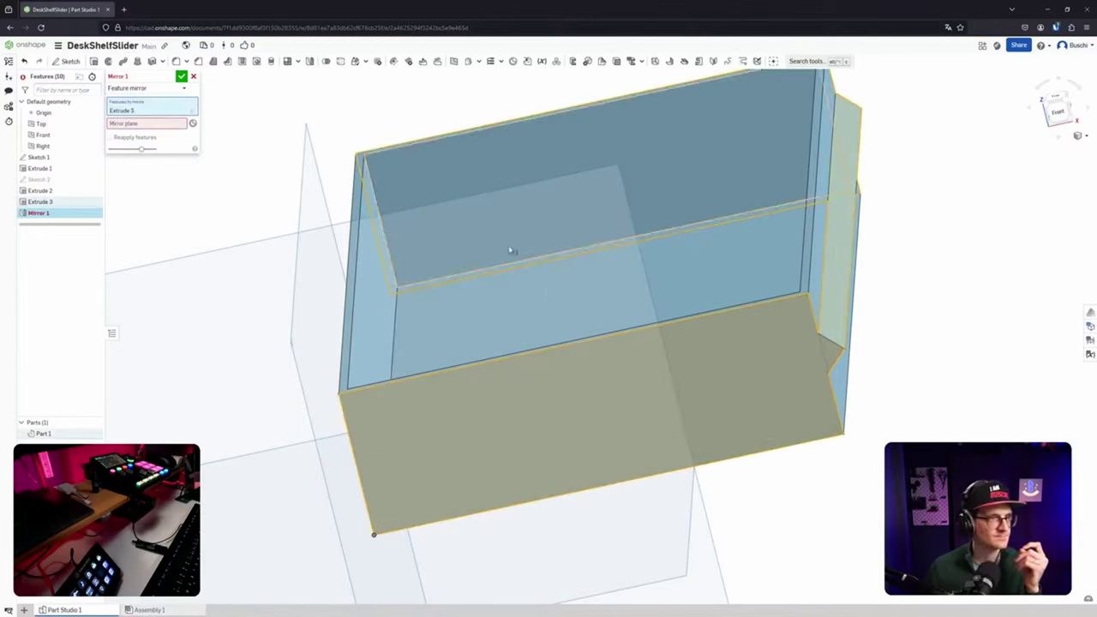
pyautogui.click(193, 78)
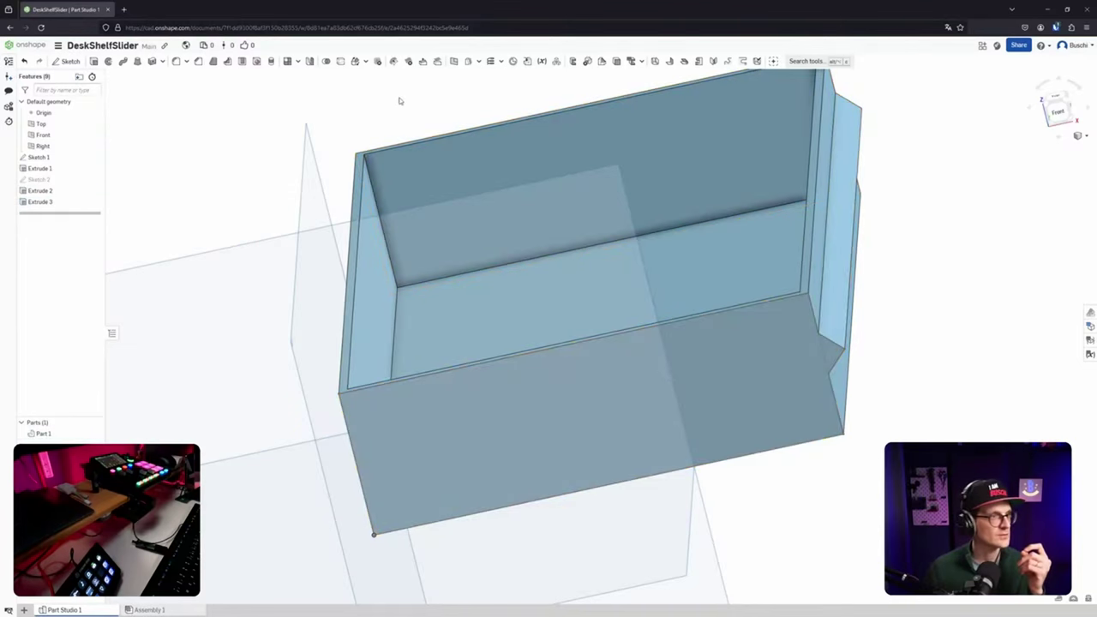
# Create a mid plane between the inner faces of the tray's two long side walls.
pyautogui.moveTo(370, 99); pyautogui.dragTo(334, 146, button='middle')
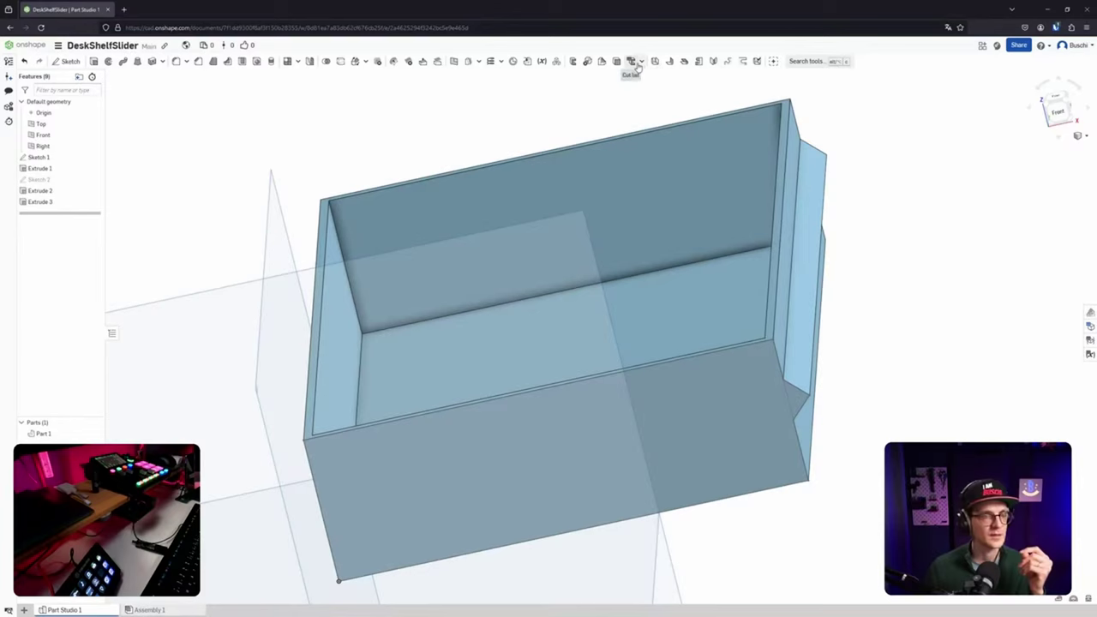
pyautogui.moveTo(649, 106); pyautogui.dragTo(644, 130, button='middle')
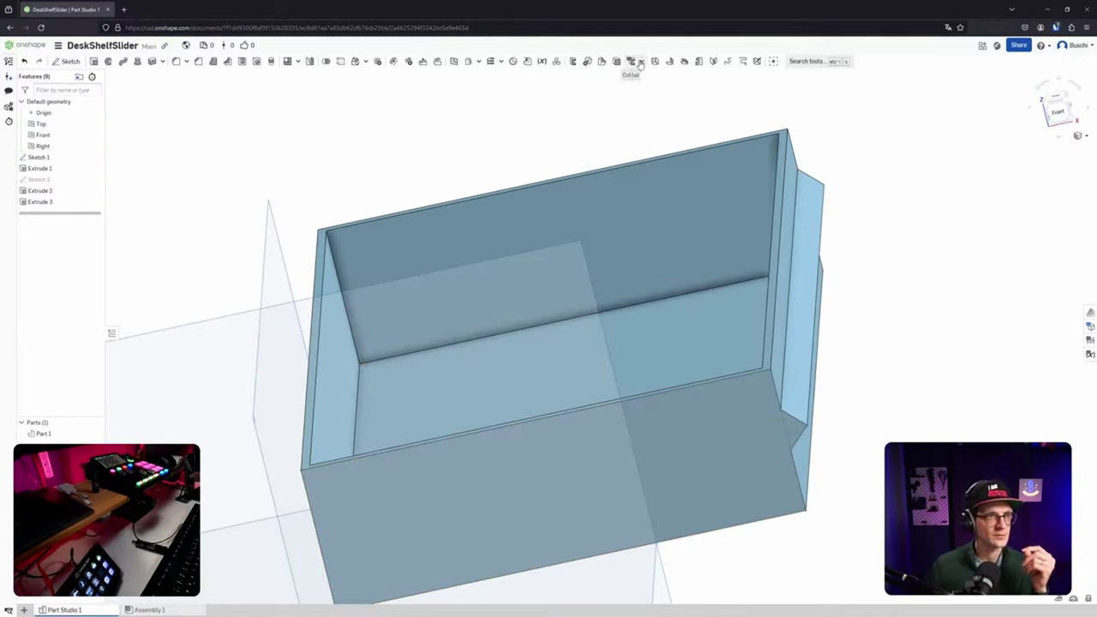
pyautogui.click(455, 61)
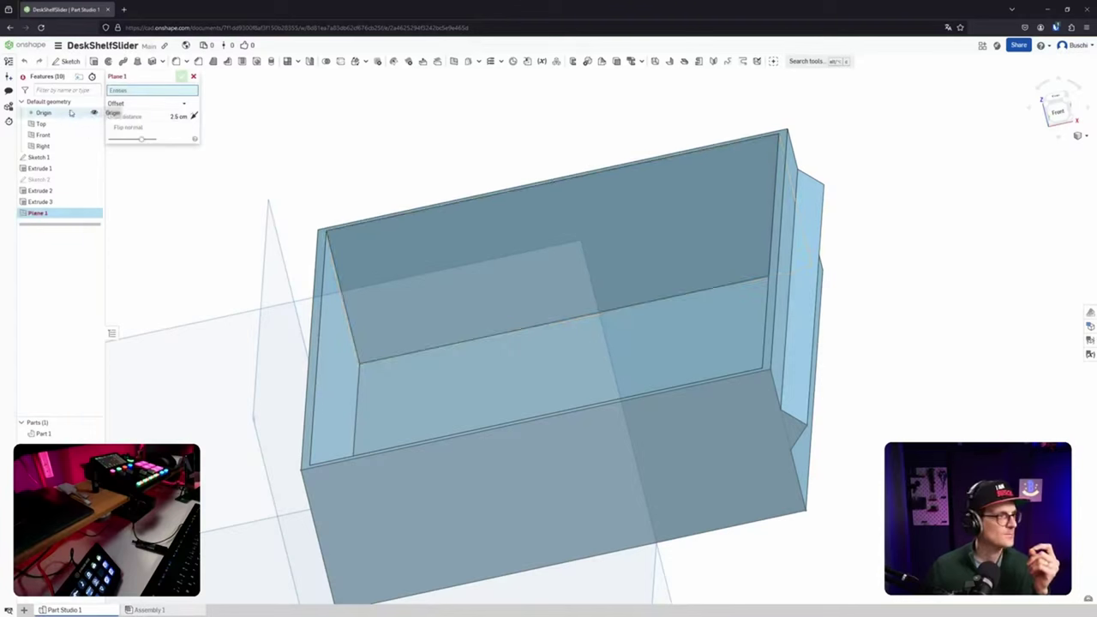
pyautogui.click(124, 104)
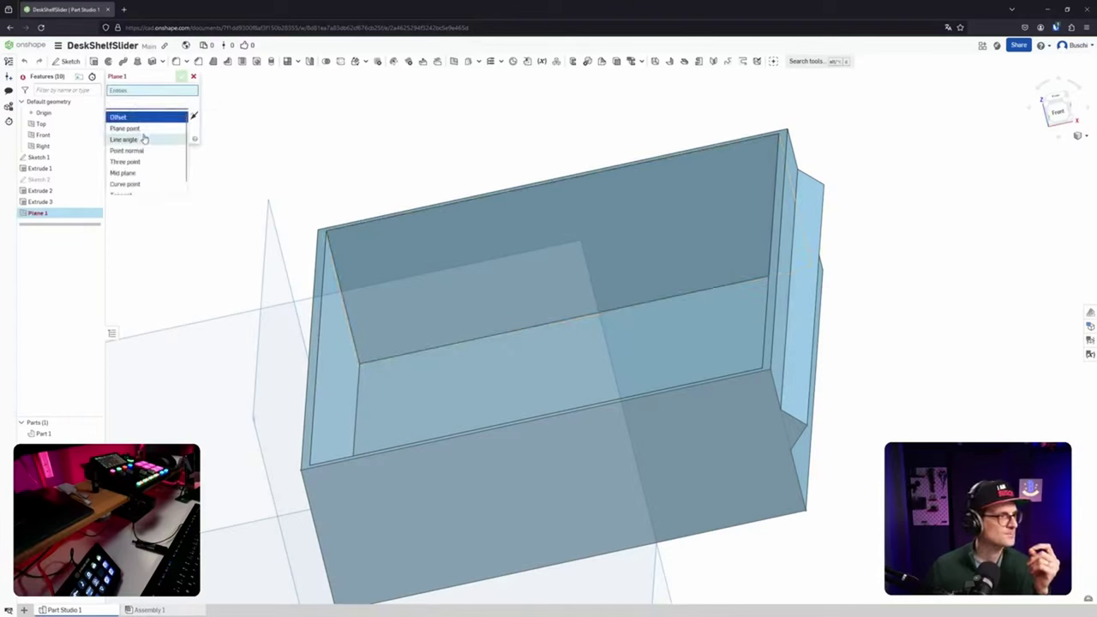
pyautogui.scroll(-1, 144, 139)
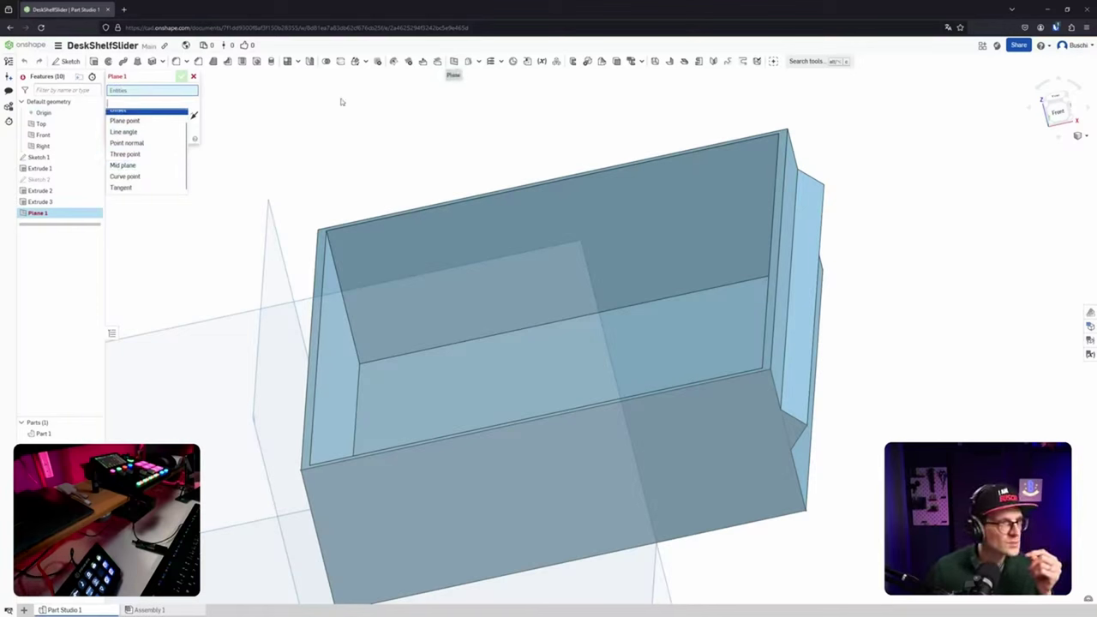
pyautogui.click(141, 166)
pyautogui.moveTo(330, 211); pyautogui.dragTo(553, 216, button='right')
pyautogui.click(698, 201)
pyautogui.moveTo(698, 201); pyautogui.dragTo(211, 297, button='right')
pyautogui.click(350, 321)
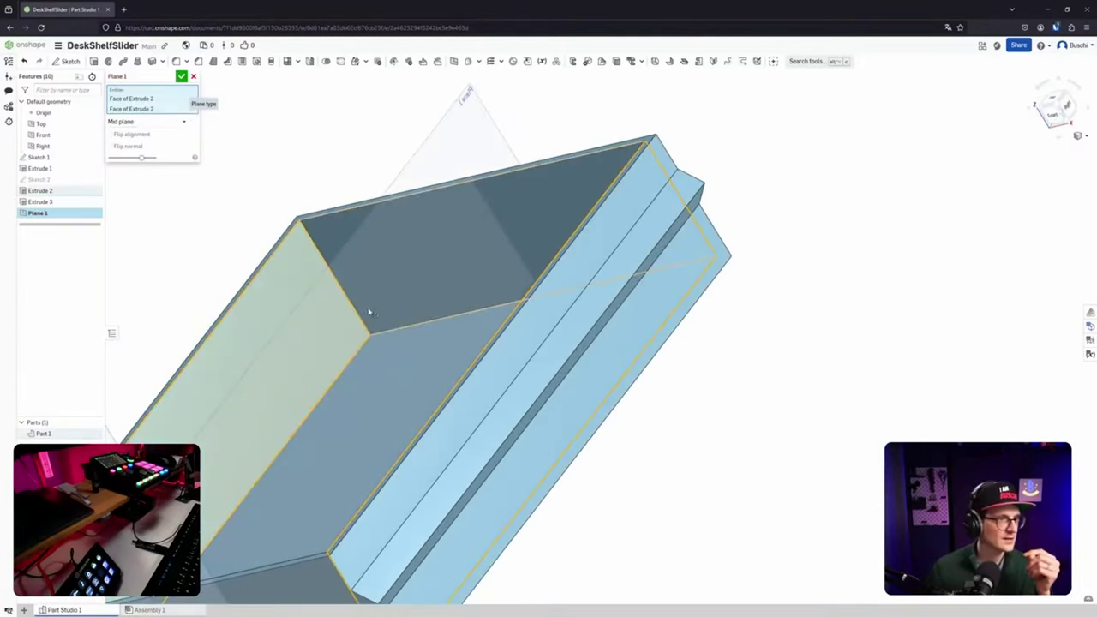
pyautogui.moveTo(368, 311); pyautogui.dragTo(474, 248, button='right')
pyautogui.press('Return')
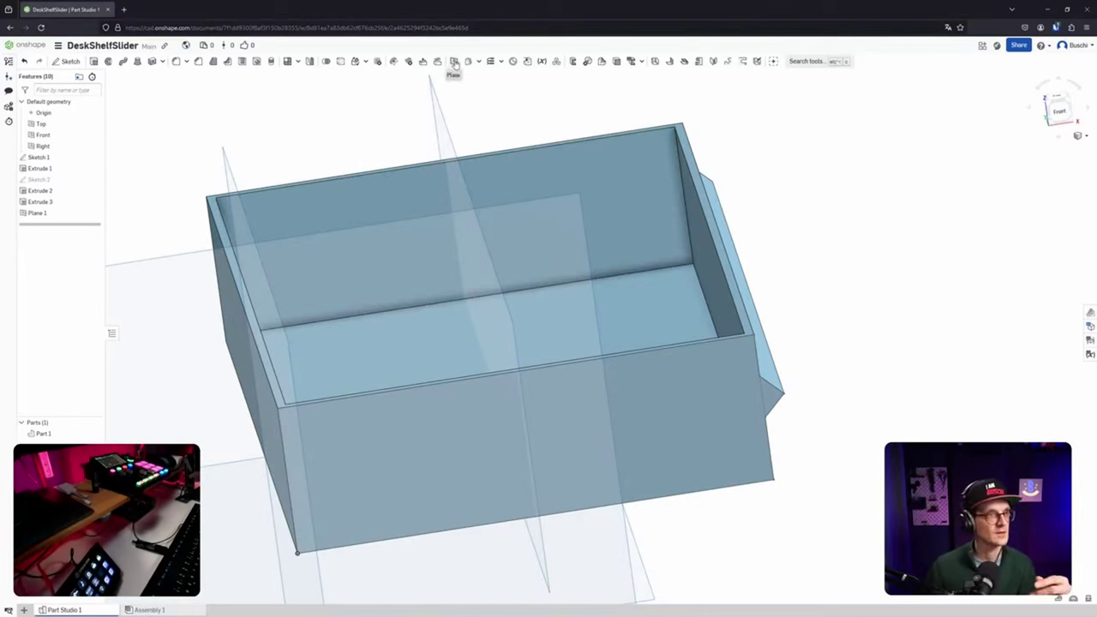
# Feature-mirror the triangular rail extrusion, Extrude 3, across the new mid plane, Plane 1, and accept.
pyautogui.click(311, 61)
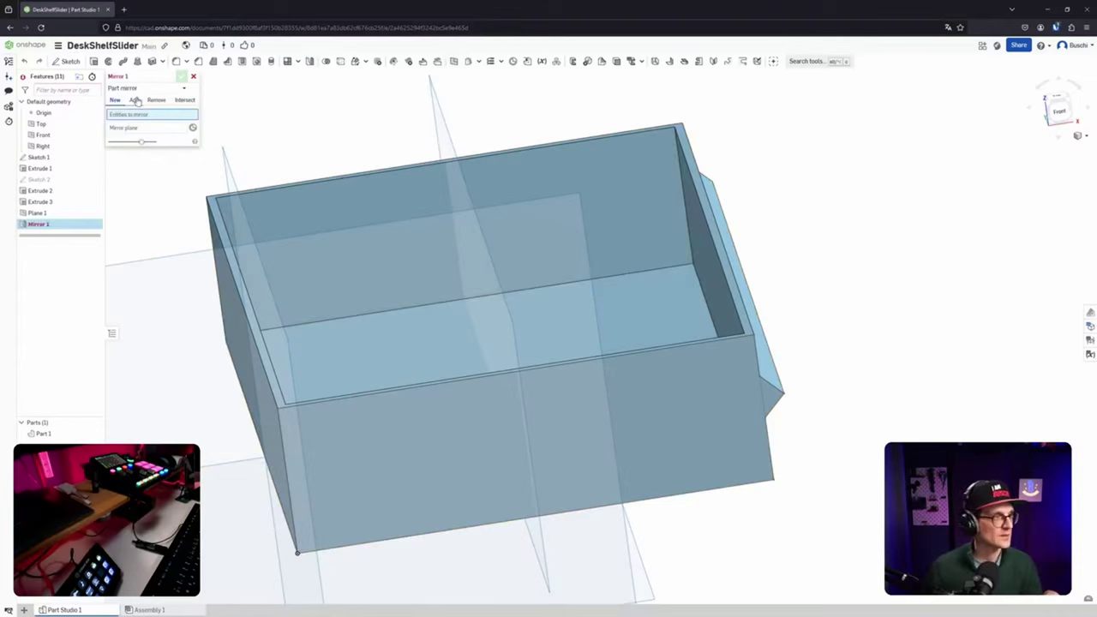
pyautogui.click(144, 89)
pyautogui.click(130, 104)
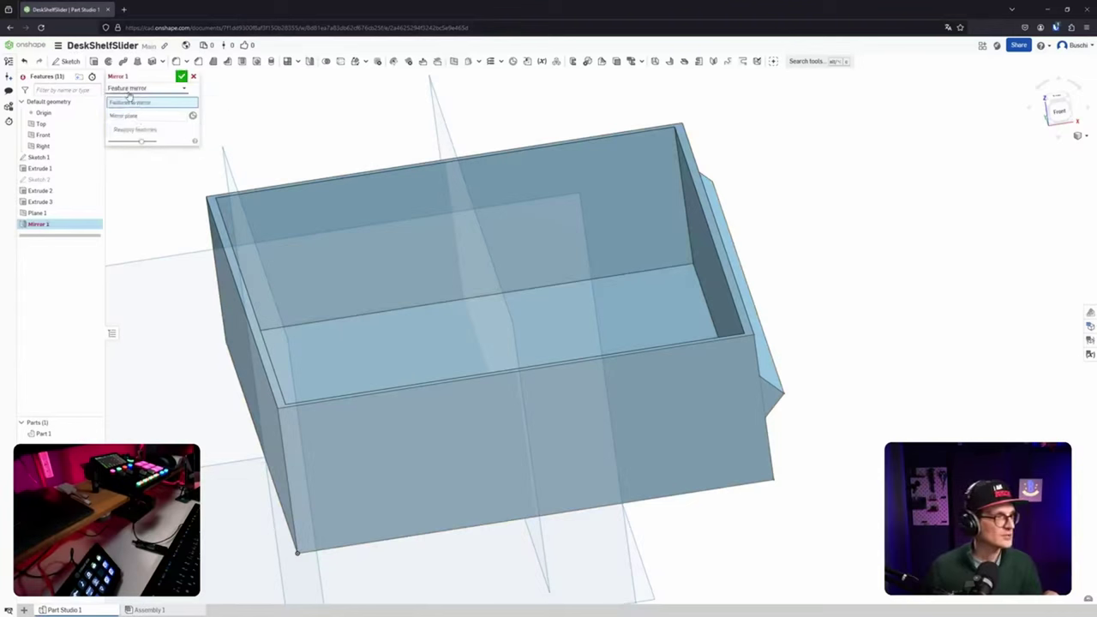
pyautogui.click(66, 203)
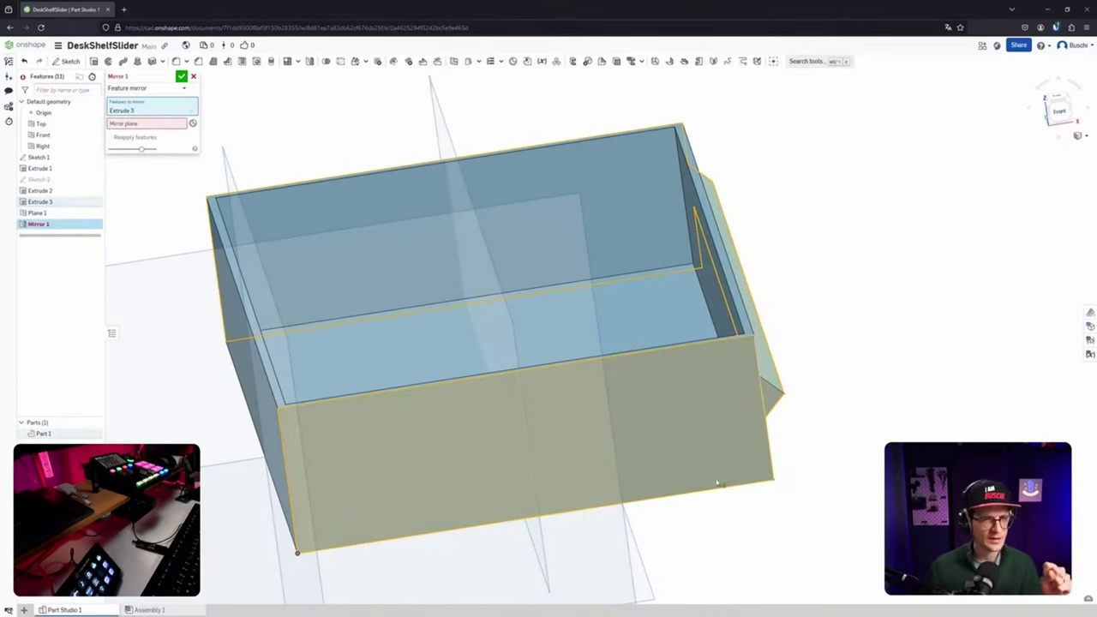
pyautogui.click(171, 124)
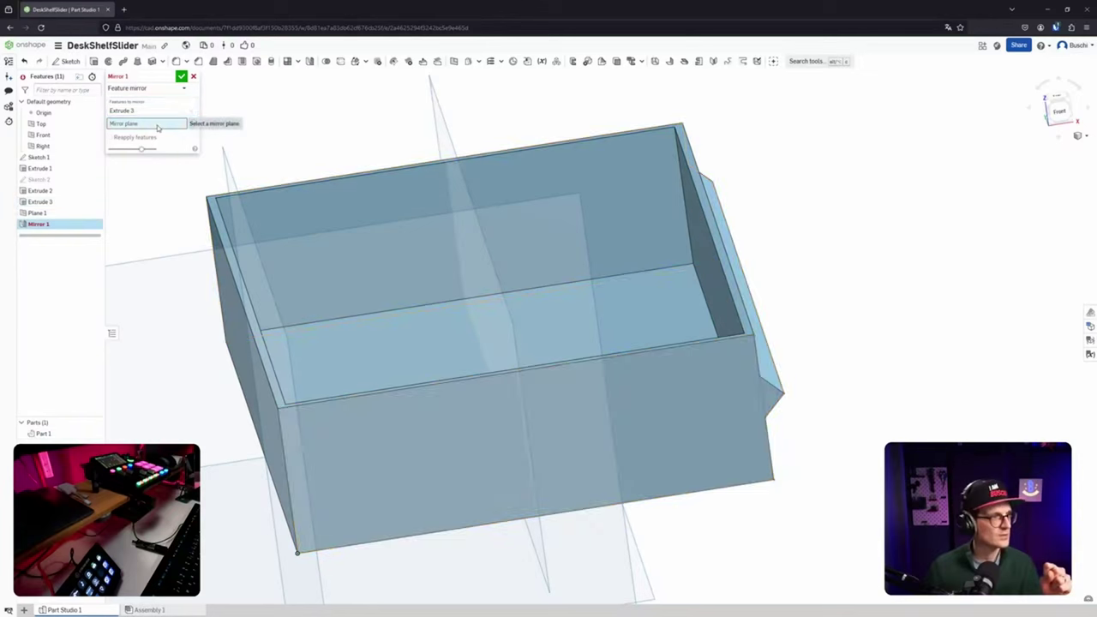
pyautogui.click(38, 213)
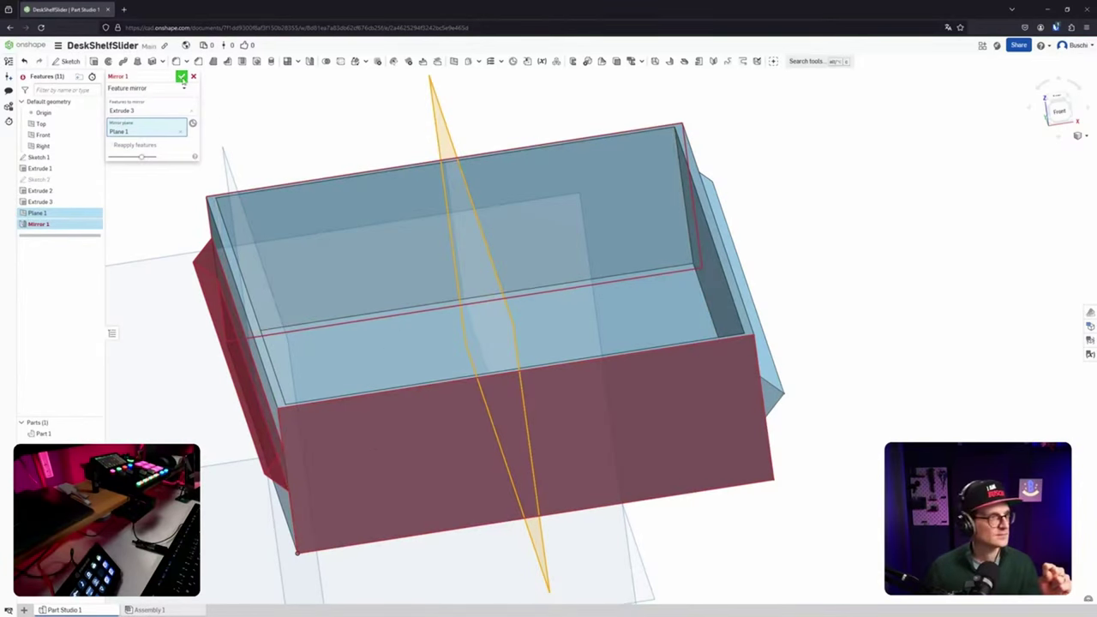
pyautogui.click(181, 76)
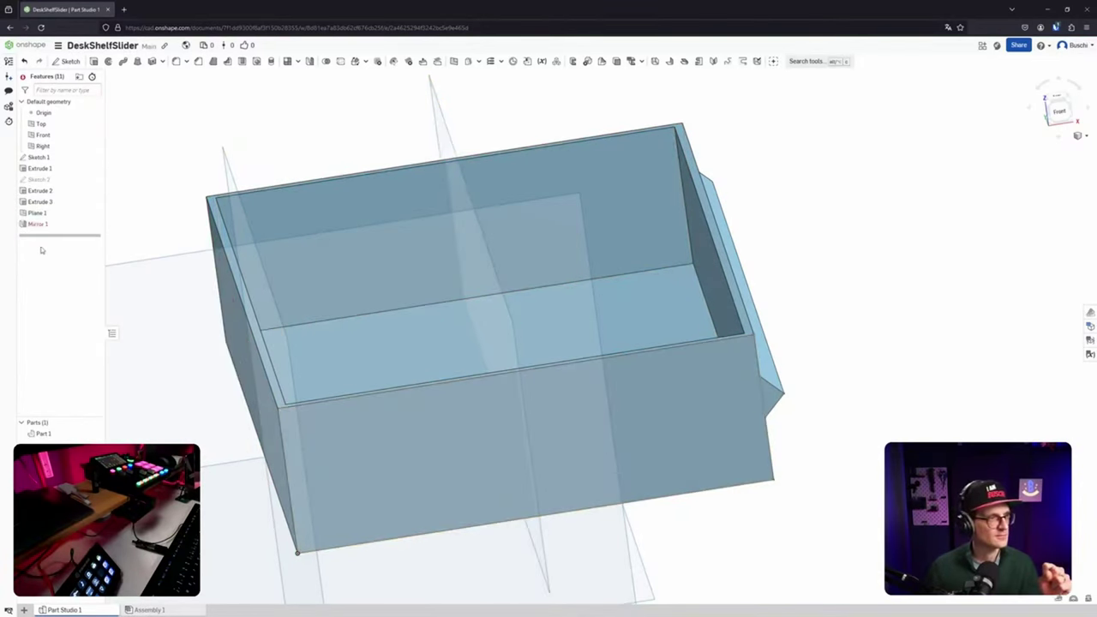
# Examine the rail mirror's error and the geometry belonging to Extrude 3 on the tray, and clear the selection.
pyautogui.moveTo(40, 223)
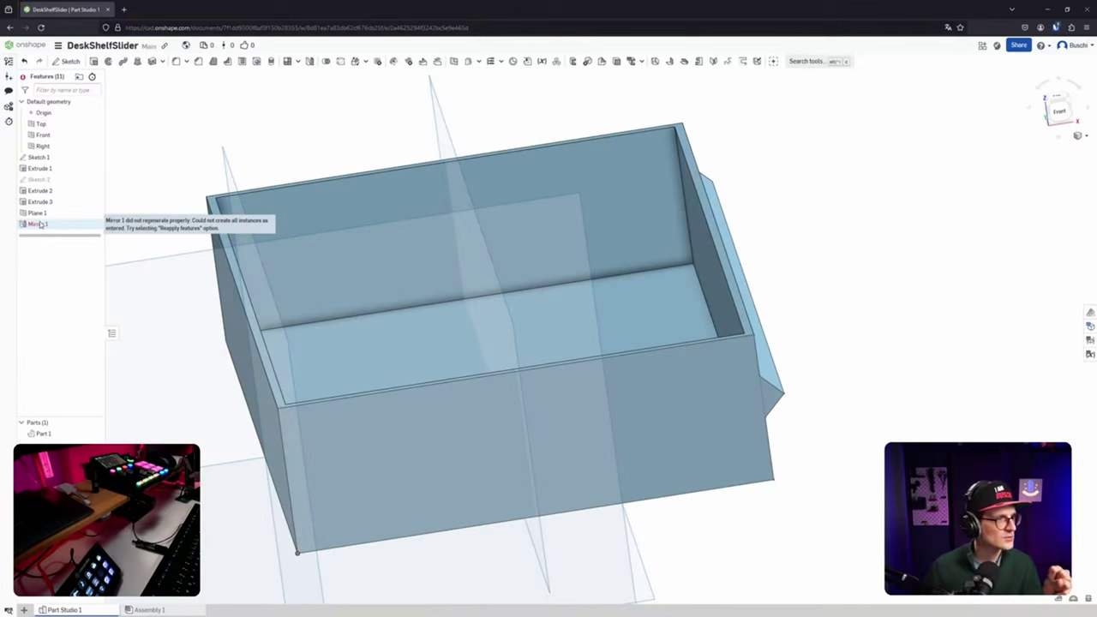
pyautogui.click(46, 226)
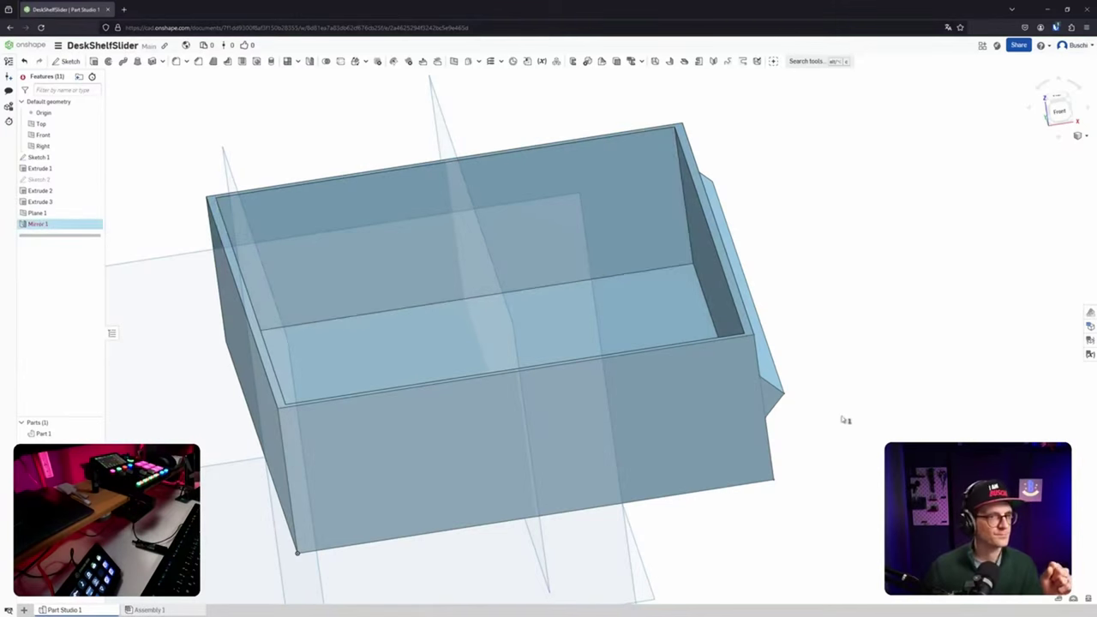
pyautogui.click(56, 206)
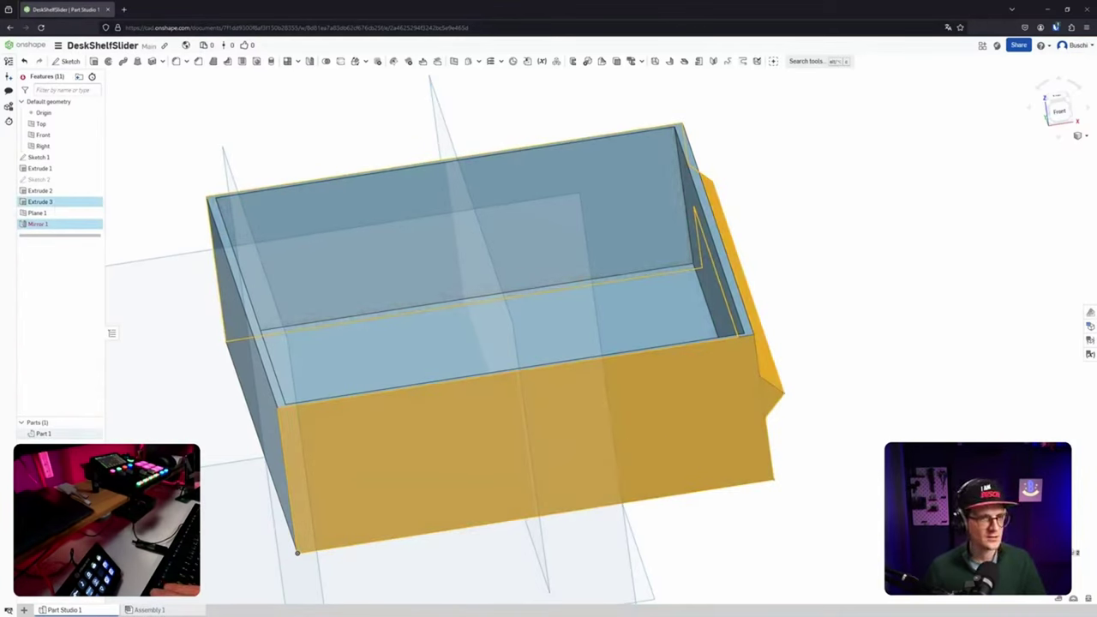
pyautogui.moveTo(1063, 548); pyautogui.dragTo(950, 568, button='right')
pyautogui.moveTo(588, 480); pyautogui.dragTo(686, 473, button='middle')
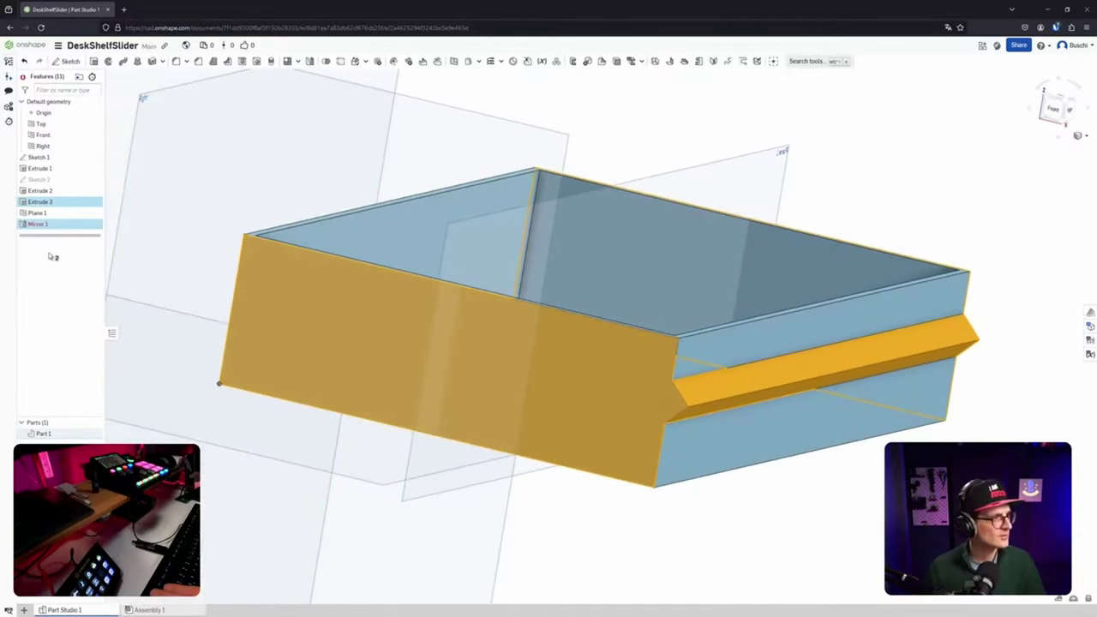
pyautogui.click(313, 146)
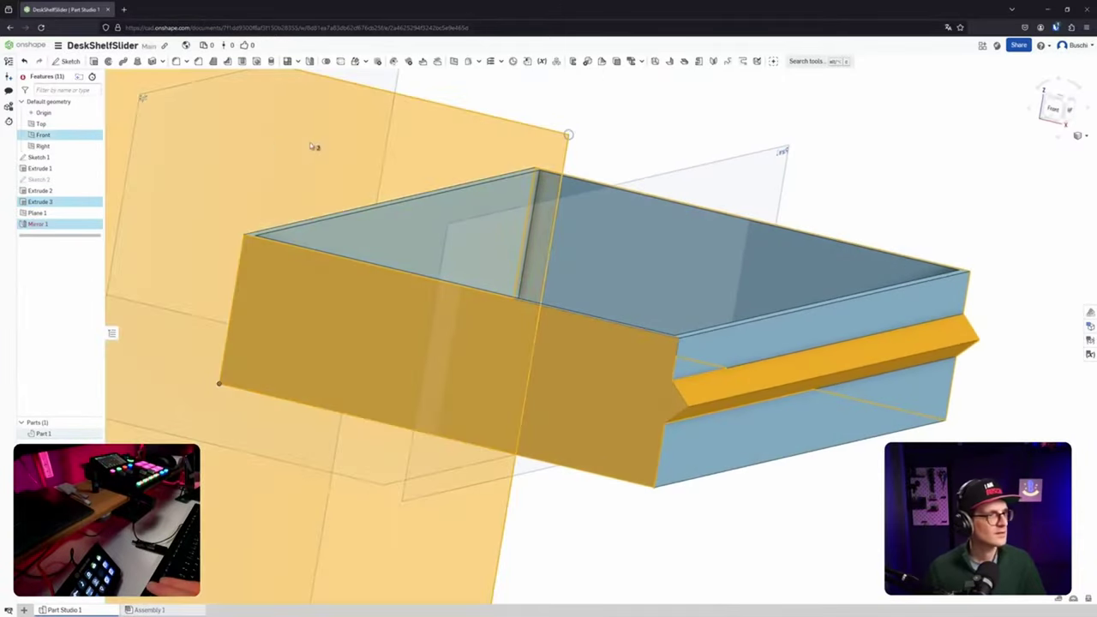
pyautogui.click(920, 140)
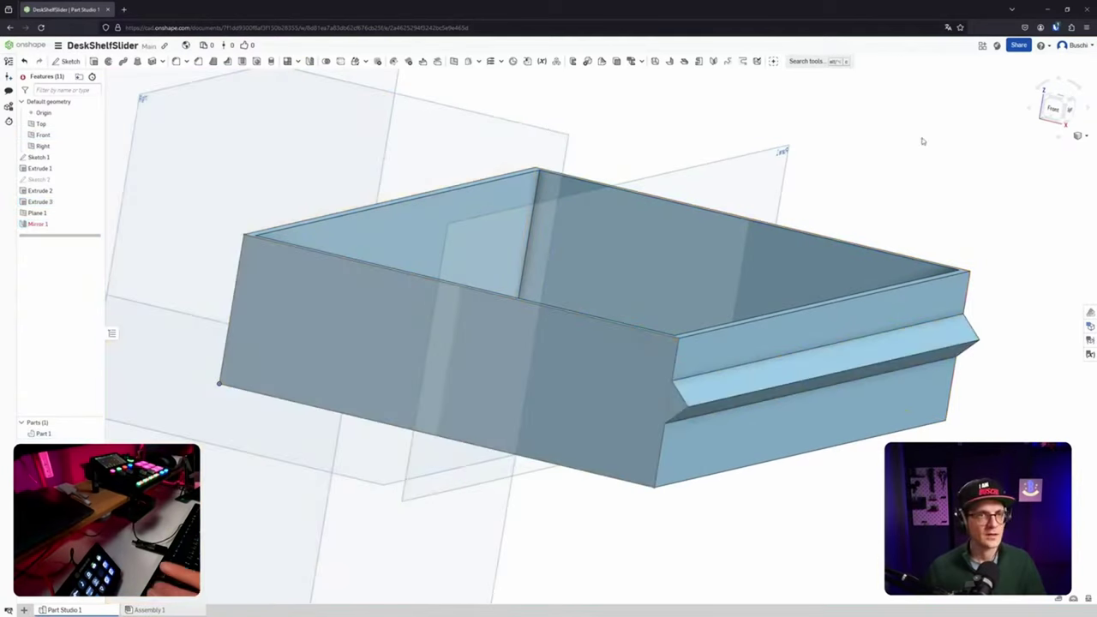
# Try Extrude 3 as a new part, then set it back to adding to Part 1 and accept.
pyautogui.click(60, 202)
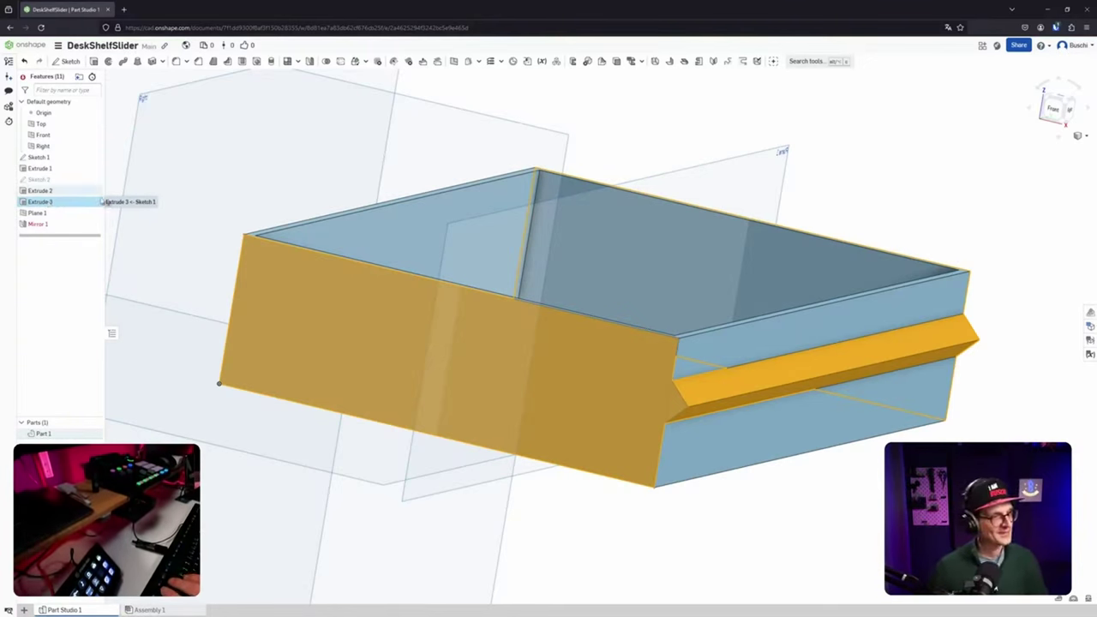
pyautogui.doubleClick(45, 202)
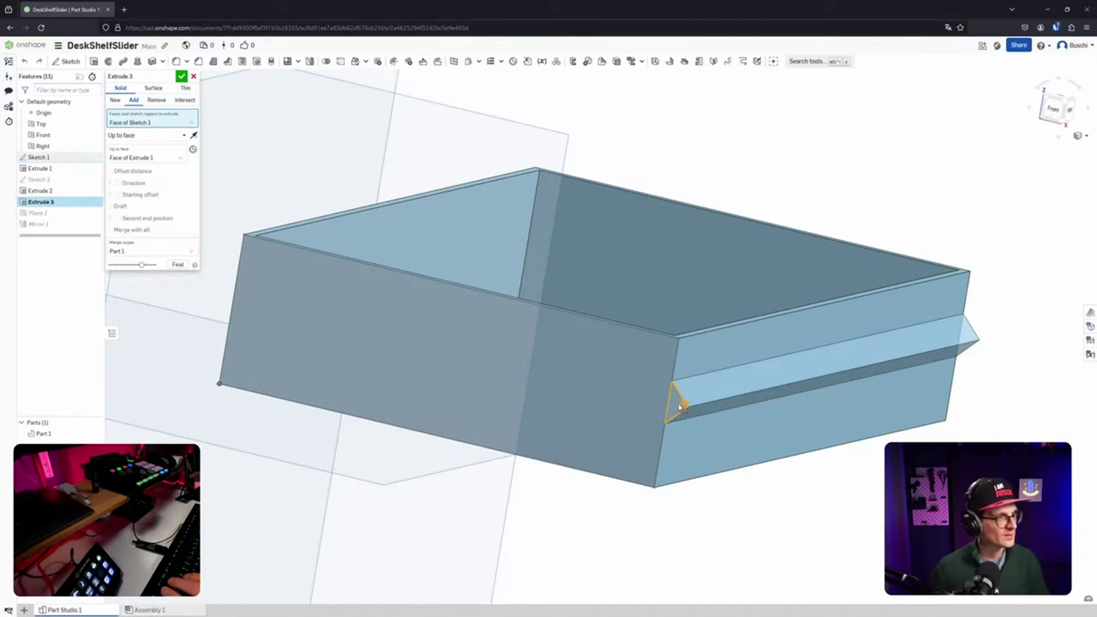
pyautogui.click(143, 250)
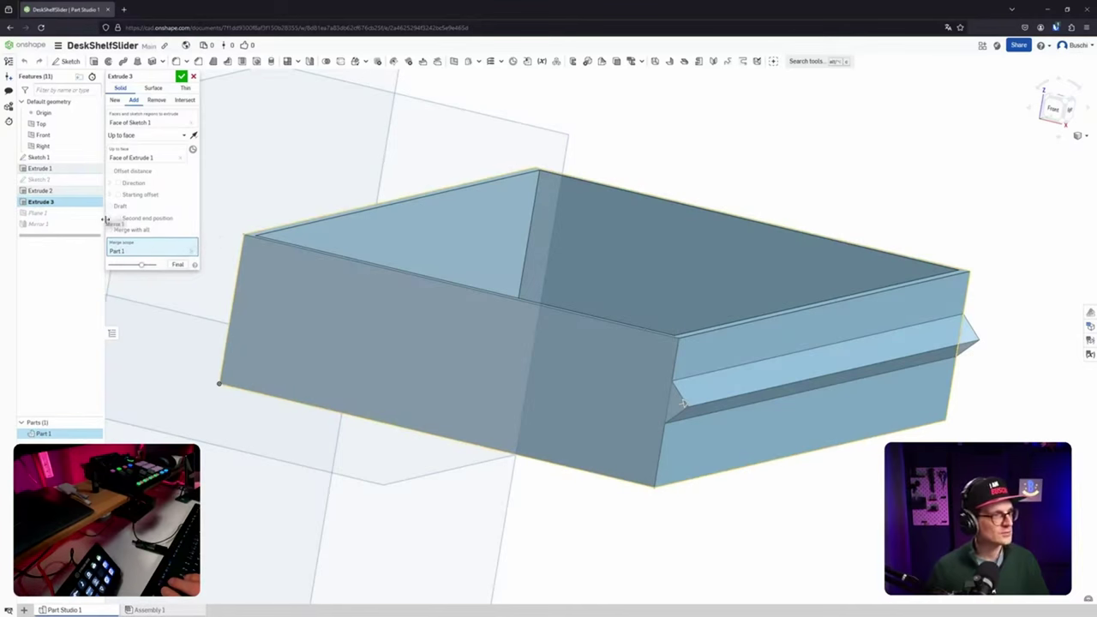
pyautogui.click(115, 100)
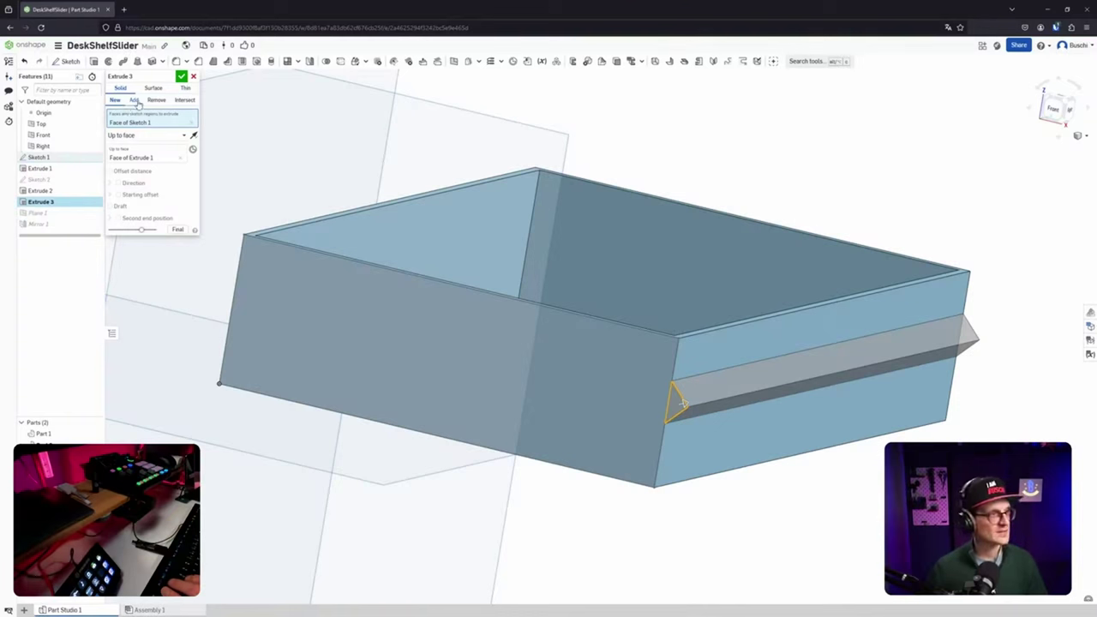
pyautogui.click(133, 100)
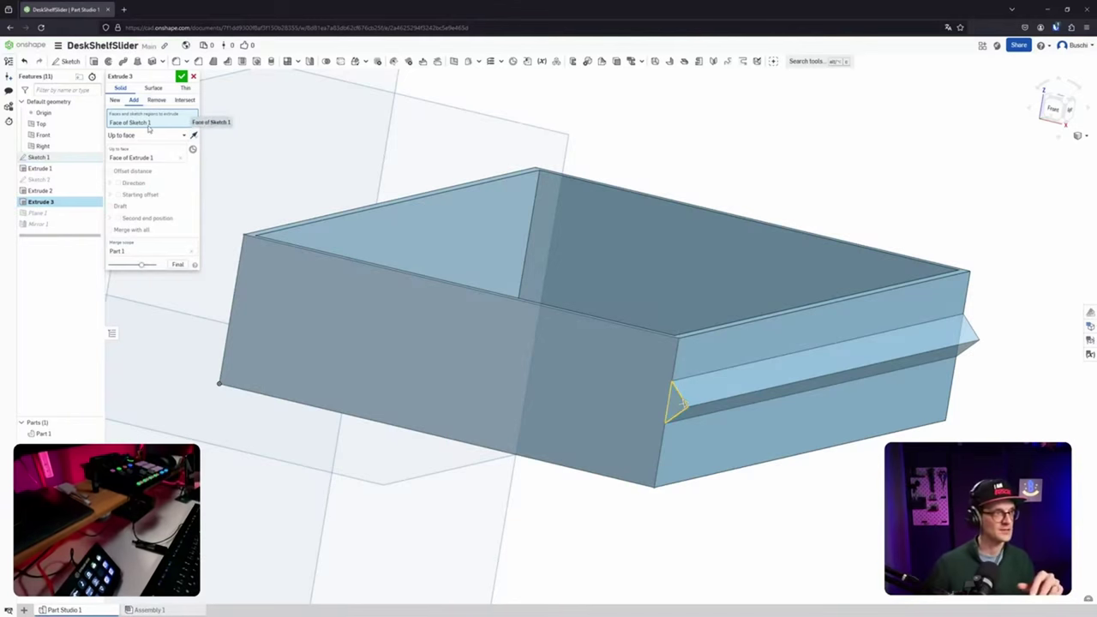
pyautogui.click(181, 76)
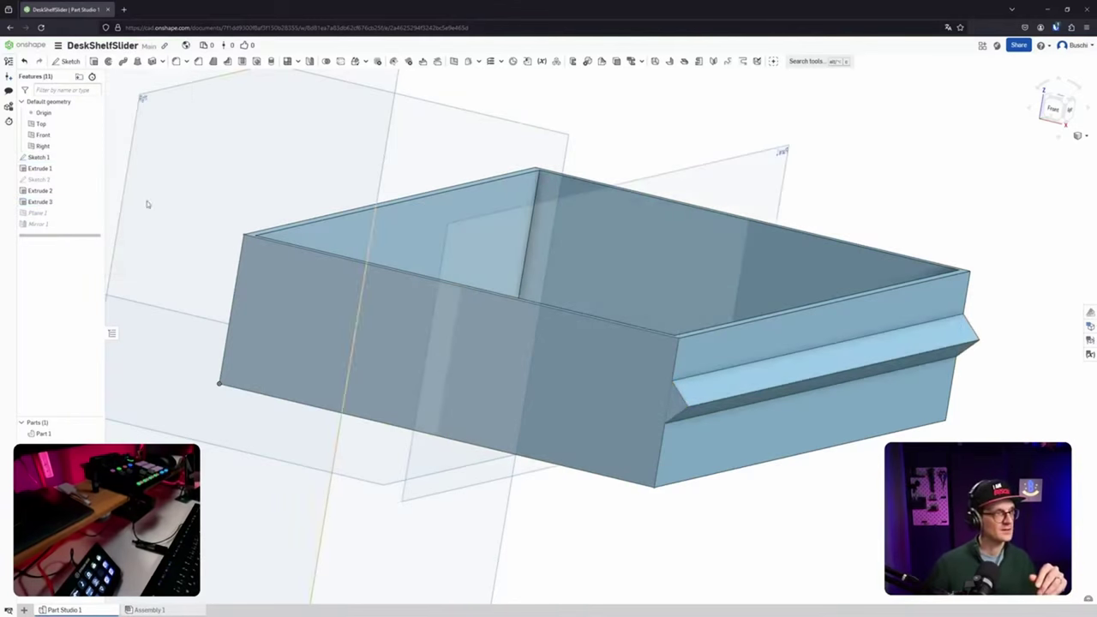
# Examine the mirror type options and the mirrored rail preview of Mirror 1, then close it without changes.
pyautogui.doubleClick(39, 224)
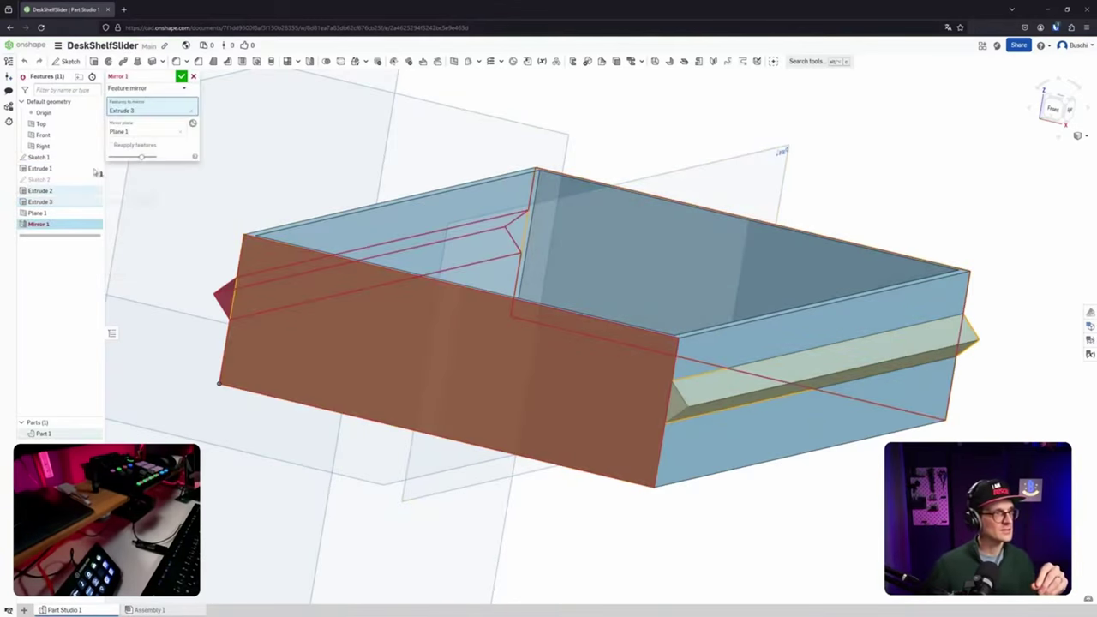
pyautogui.click(128, 90)
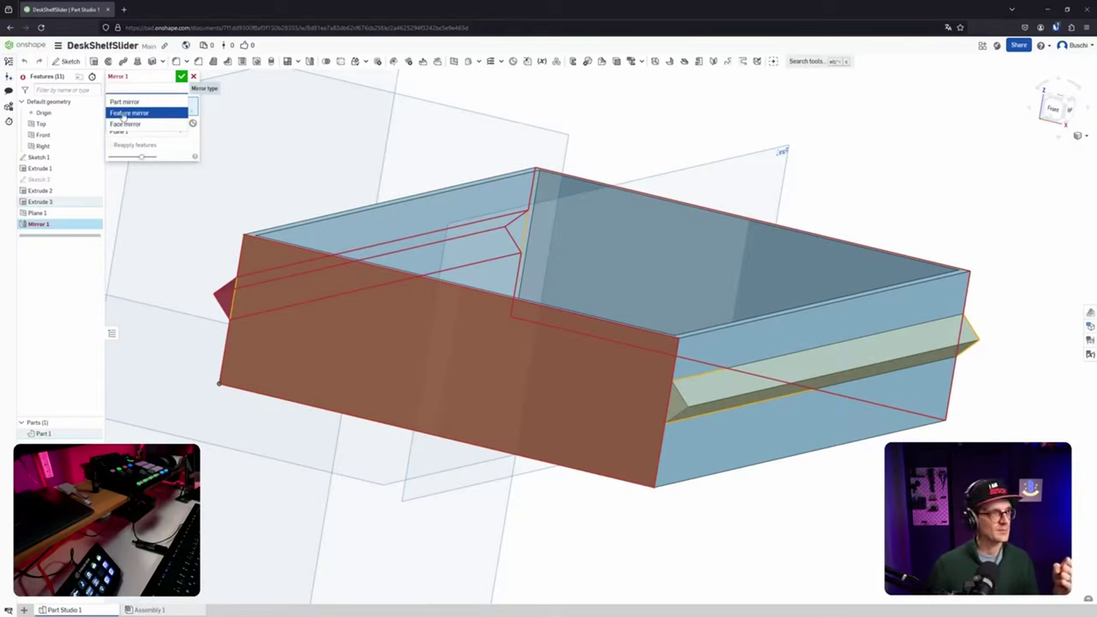
pyautogui.click(125, 113)
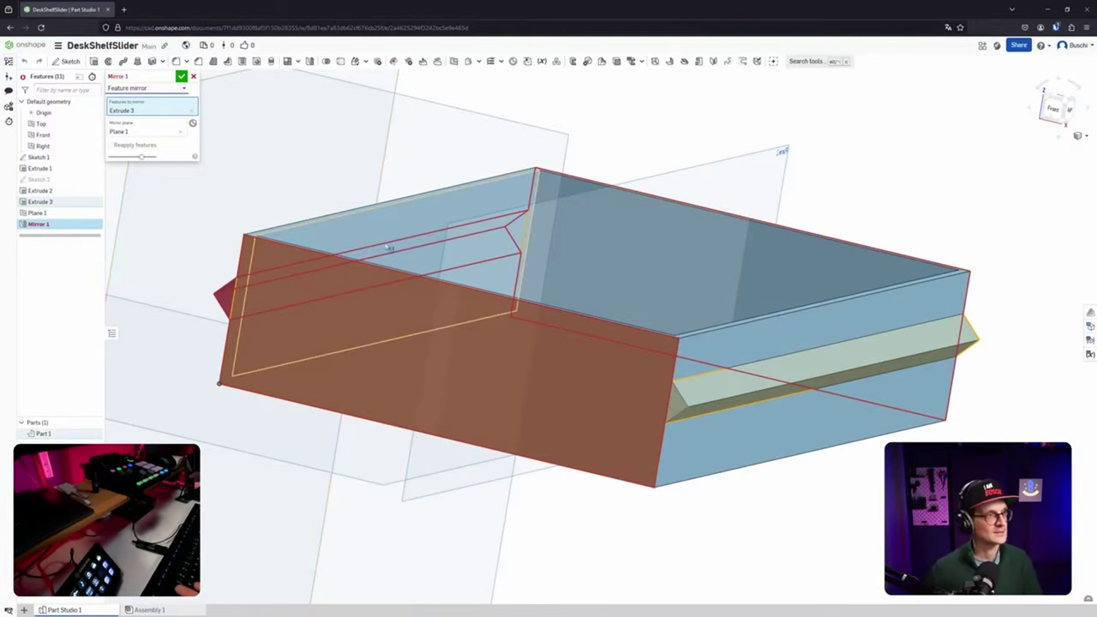
pyautogui.moveTo(291, 210); pyautogui.dragTo(290, 240, button='middle')
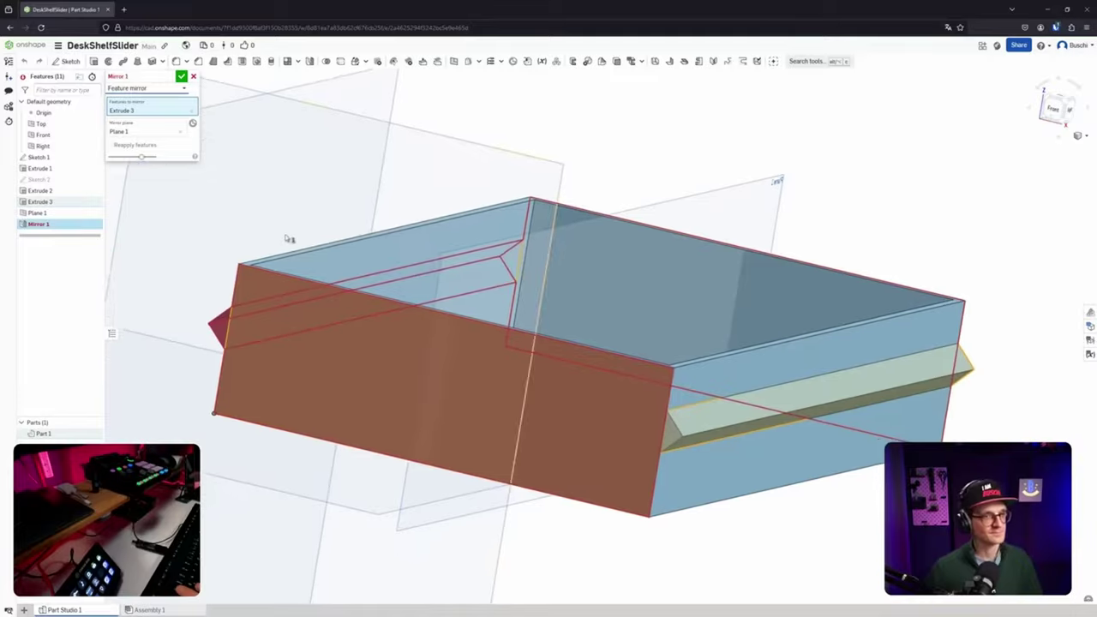
pyautogui.moveTo(290, 240); pyautogui.dragTo(310, 221, button='right')
pyautogui.moveTo(890, 428); pyautogui.dragTo(890, 423, button='right')
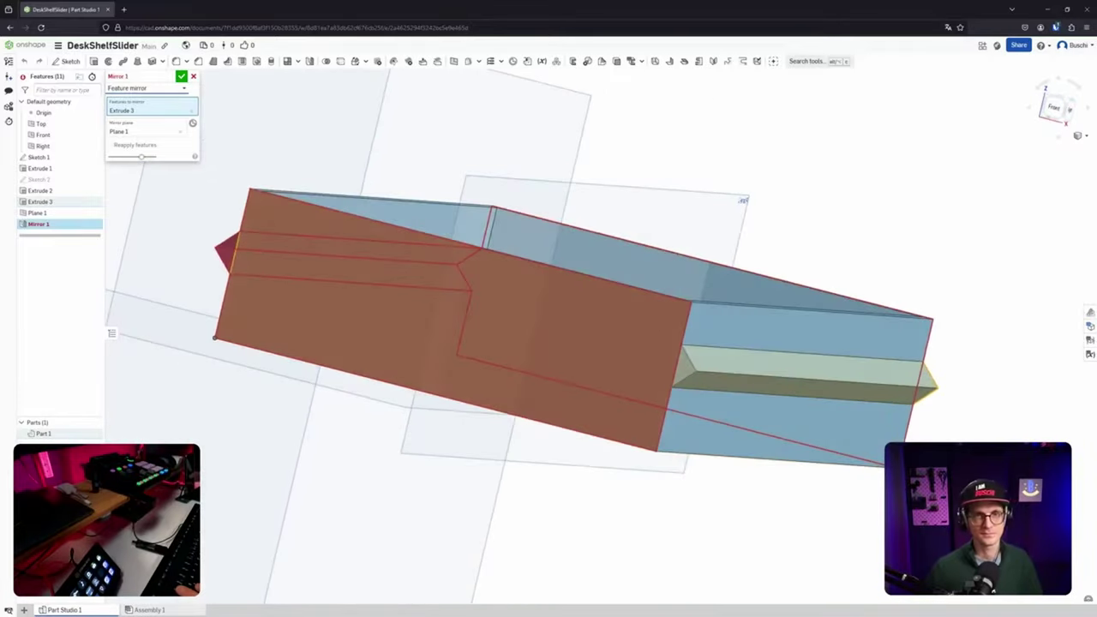
pyautogui.click(1043, 89)
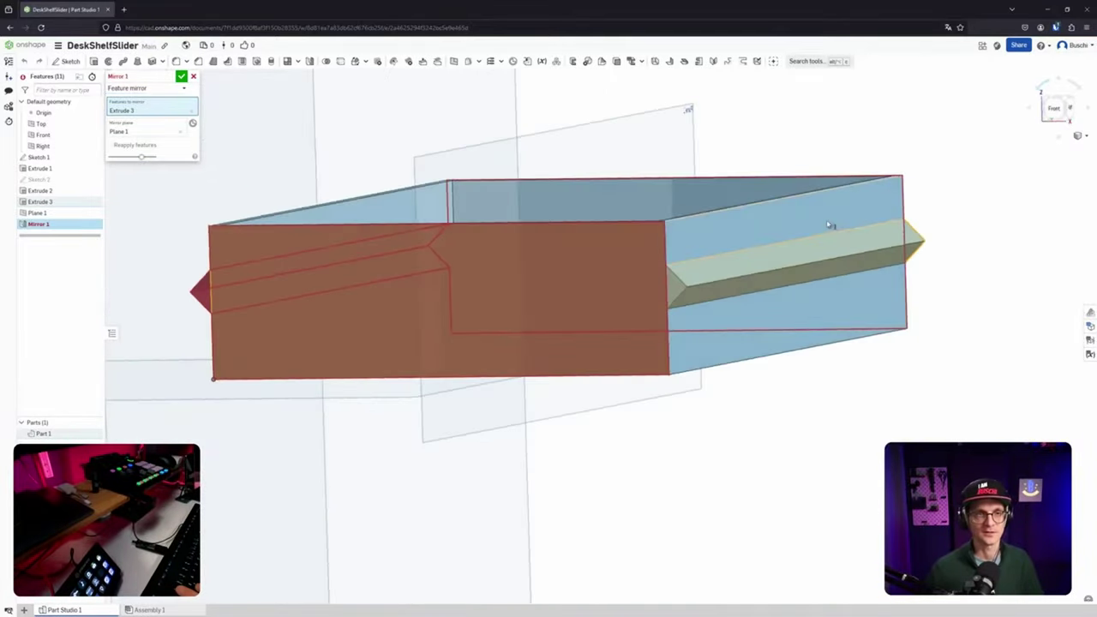
pyautogui.moveTo(832, 226); pyautogui.dragTo(837, 226, button='right')
pyautogui.moveTo(838, 227); pyautogui.dragTo(862, 277, button='middle')
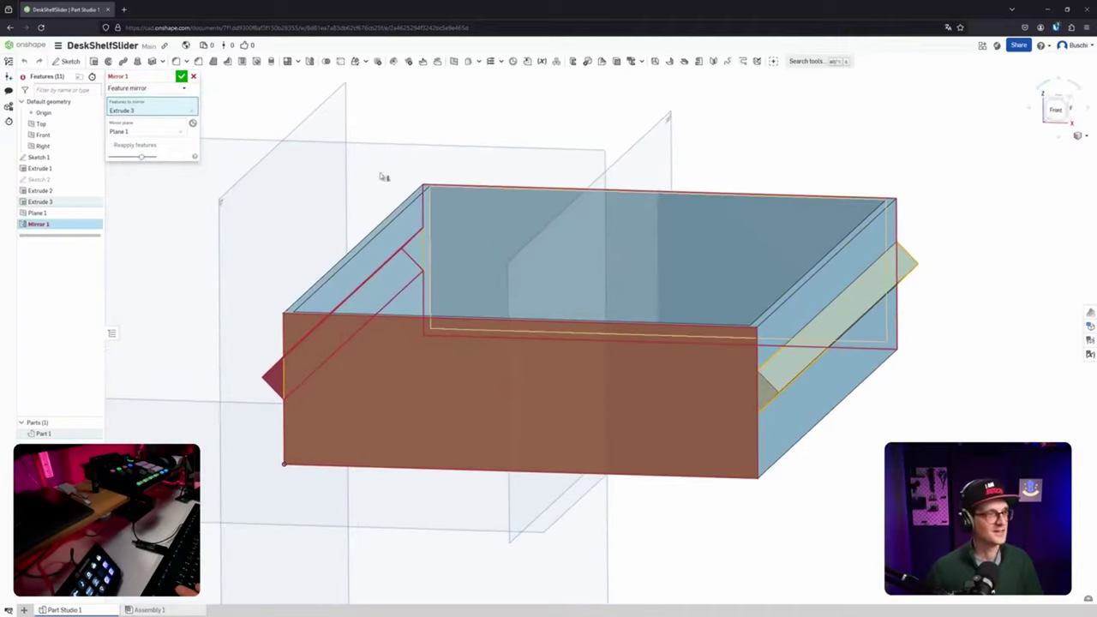
pyautogui.click(194, 77)
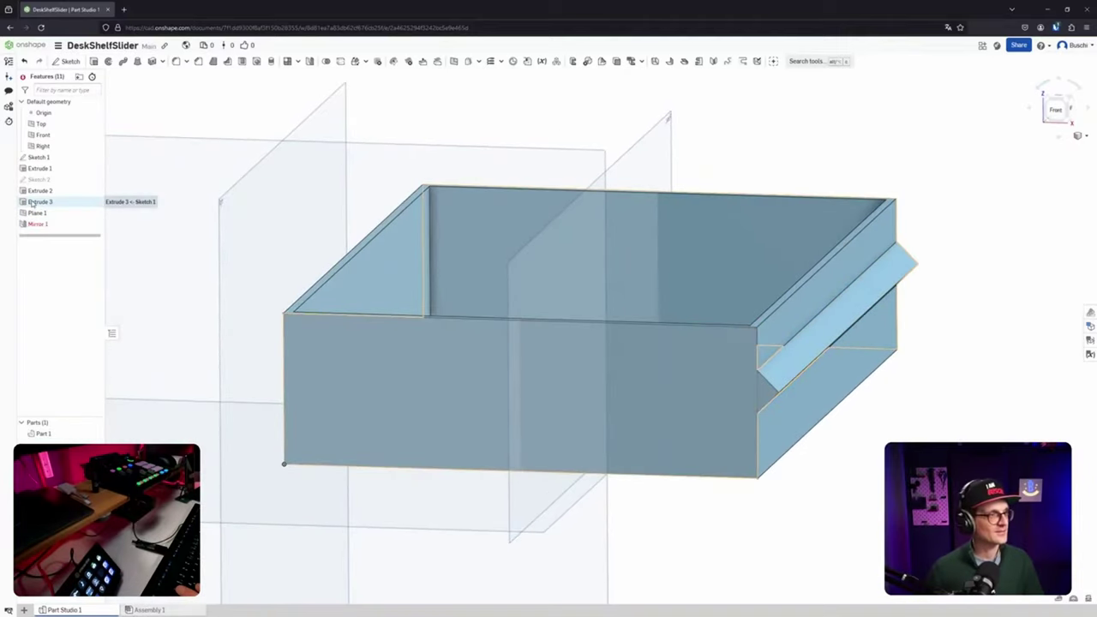
# Change the rail extrusion, Extrude 3, to create a new part instead of adding to the tray, and accept.
pyautogui.doubleClick(43, 201)
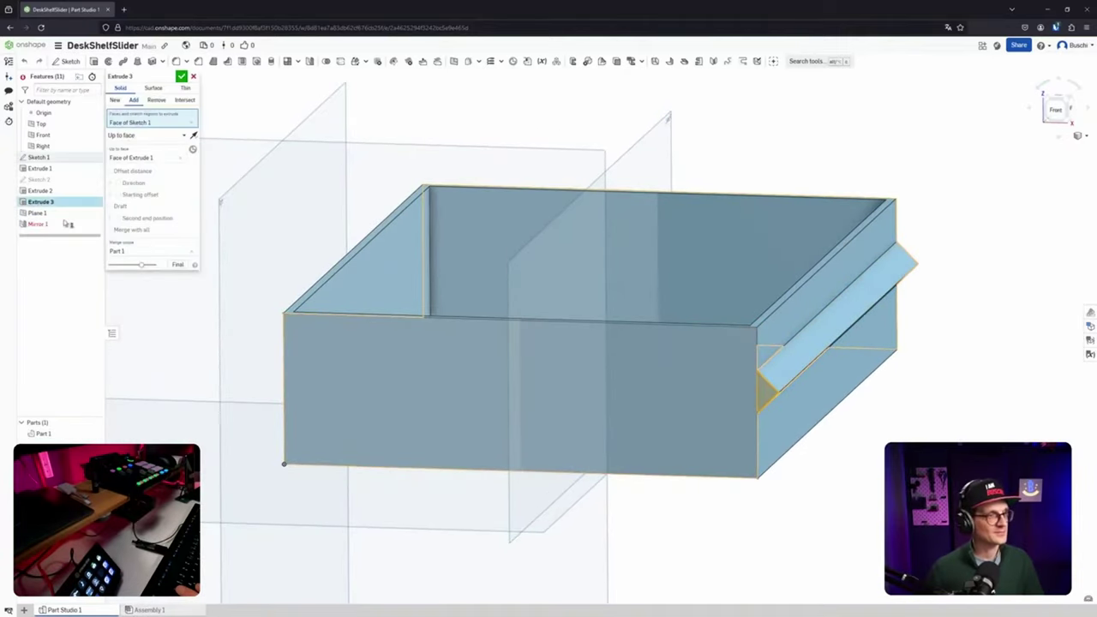
pyautogui.click(115, 100)
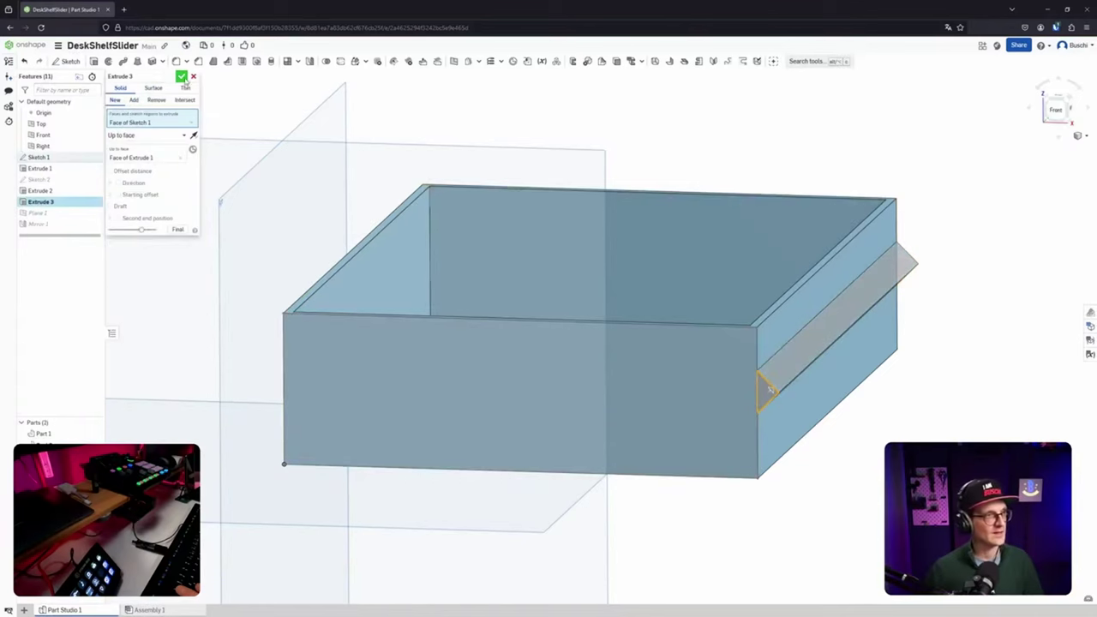
pyautogui.click(180, 77)
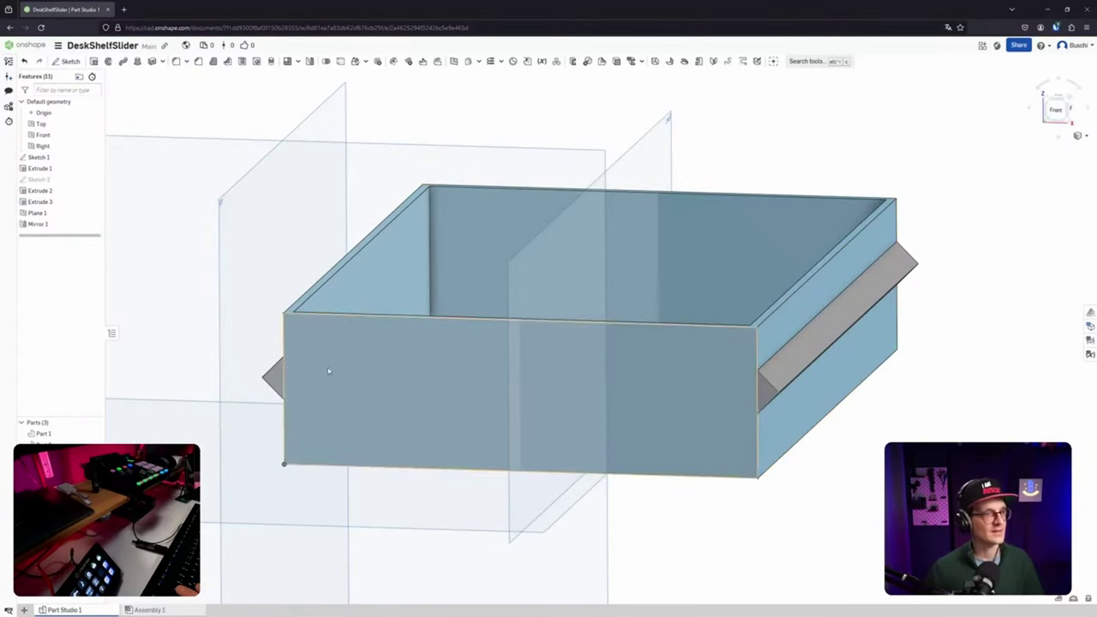
# Combine the tray and both triangular rails into one part with a Boolean union.
pyautogui.moveTo(331, 369)
pyautogui.mouseDown(button='right')
pyautogui.moveTo(371, 382)
pyautogui.moveTo(345, 389)
pyautogui.moveTo(342, 378)
pyautogui.mouseUp(button='right')
pyautogui.scroll(-3, 799, 375)
pyautogui.scroll(2, 799, 374)
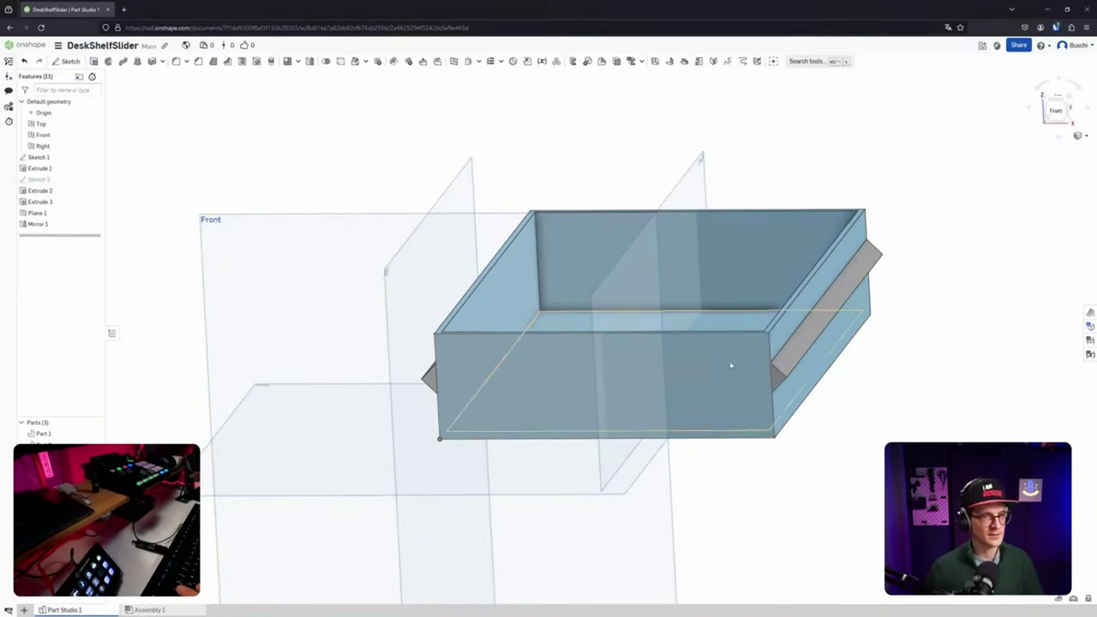
pyautogui.click(797, 353)
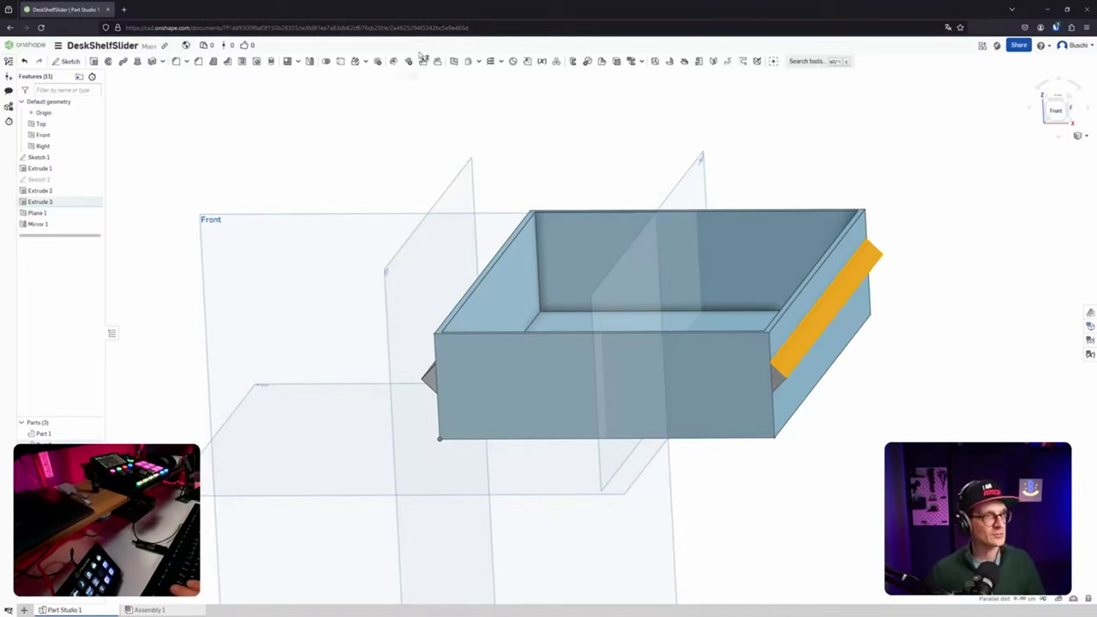
pyautogui.hotkey('ctrl', 'a')
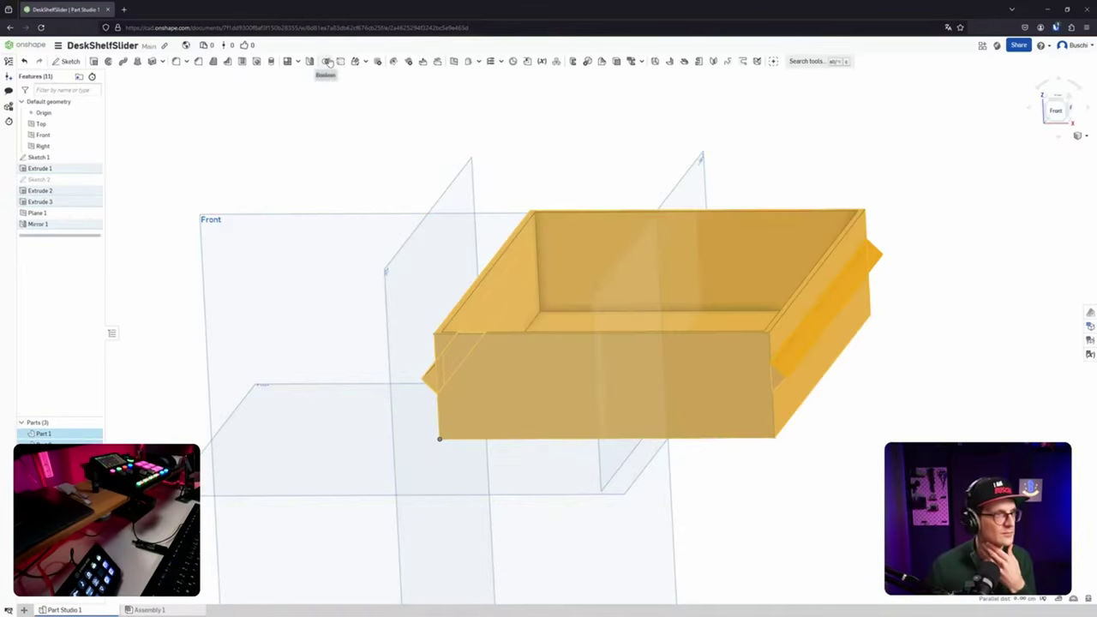
pyautogui.click(326, 61)
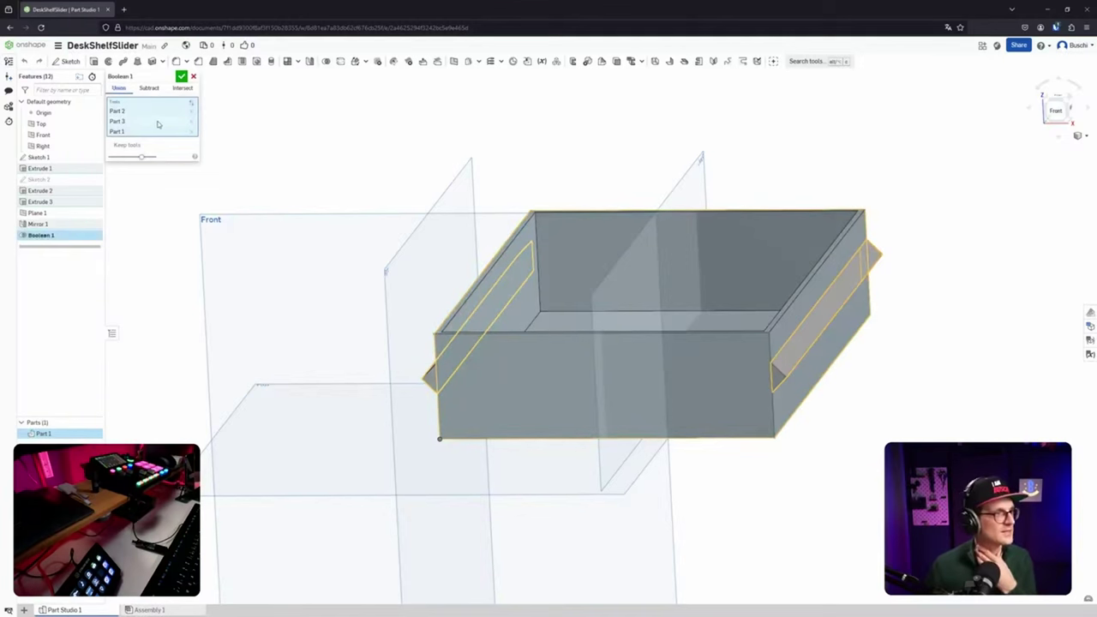
pyautogui.click(181, 76)
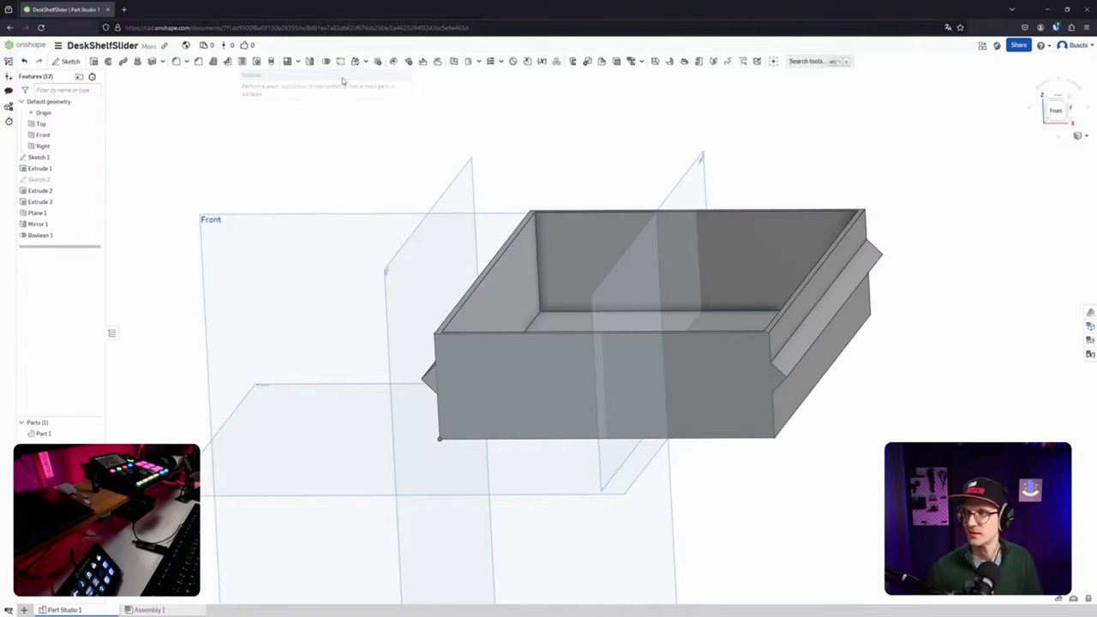
# Hide the Top, Front and Right default planes, and toggle the visibility of Sketch 2 on and off.
pyautogui.moveTo(409, 191); pyautogui.dragTo(753, 284, button='right')
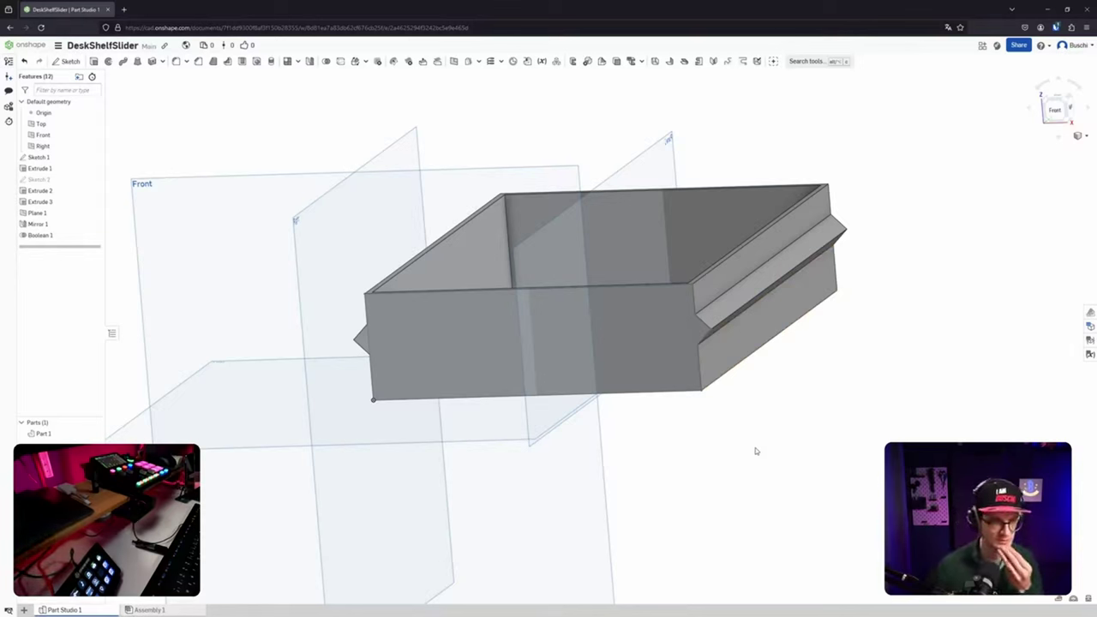
pyautogui.moveTo(756, 450); pyautogui.dragTo(748, 479, button='right')
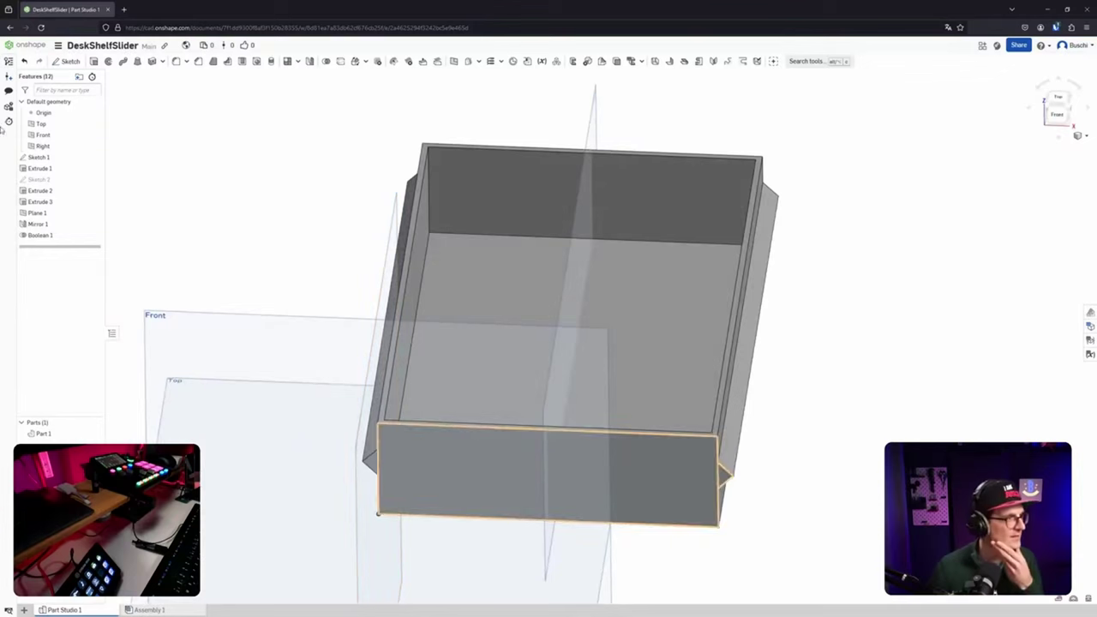
pyautogui.click(94, 124)
pyautogui.click(94, 134)
pyautogui.click(94, 145)
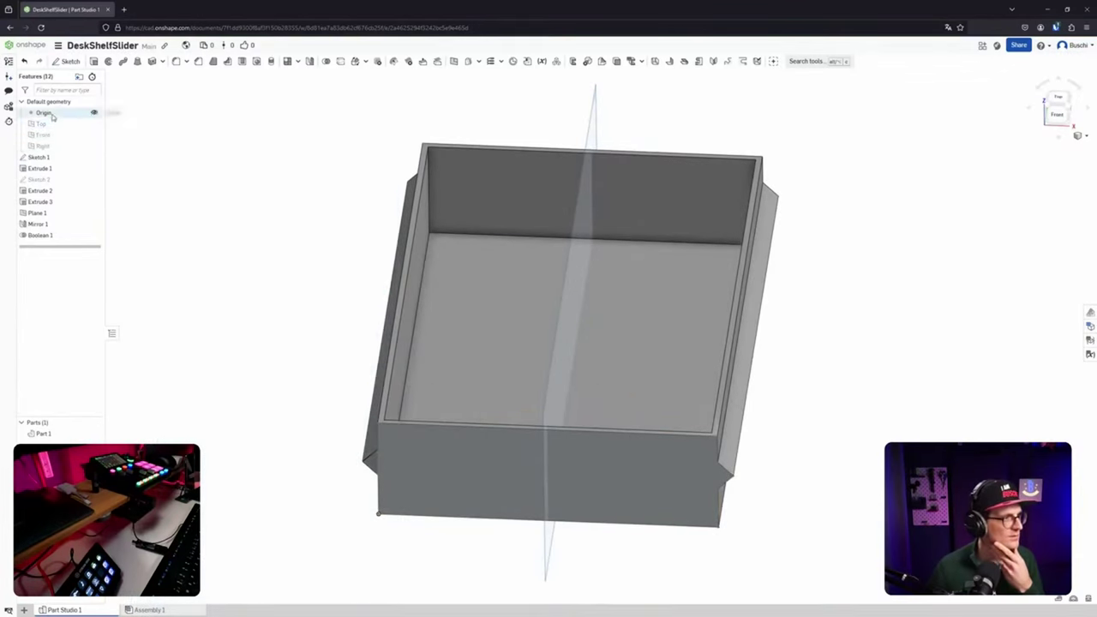
pyautogui.click(21, 102)
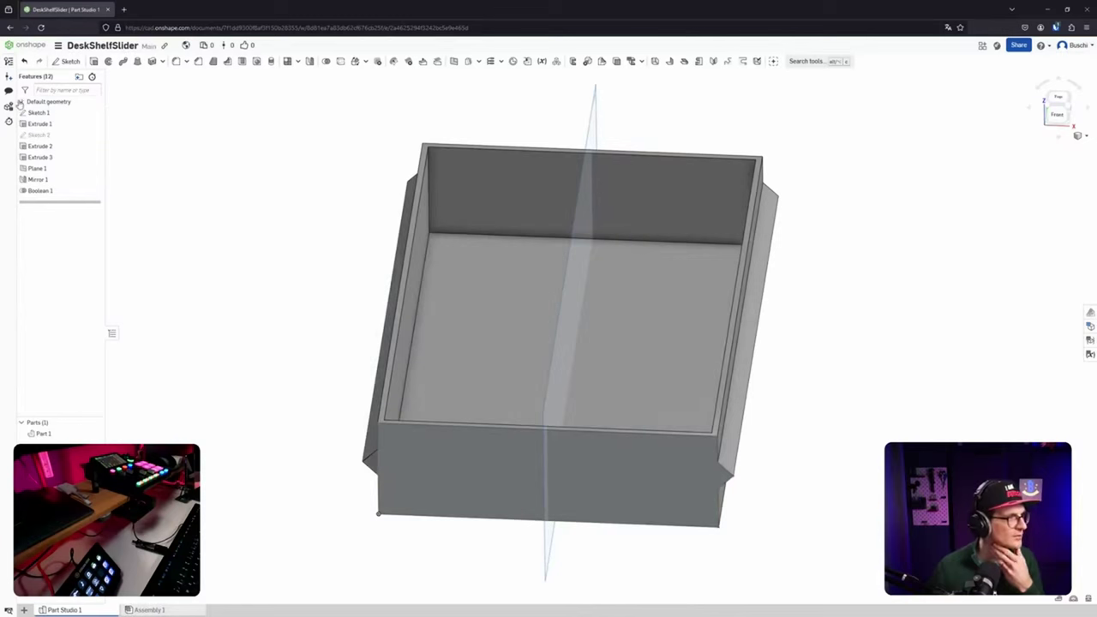
pyautogui.click(21, 102)
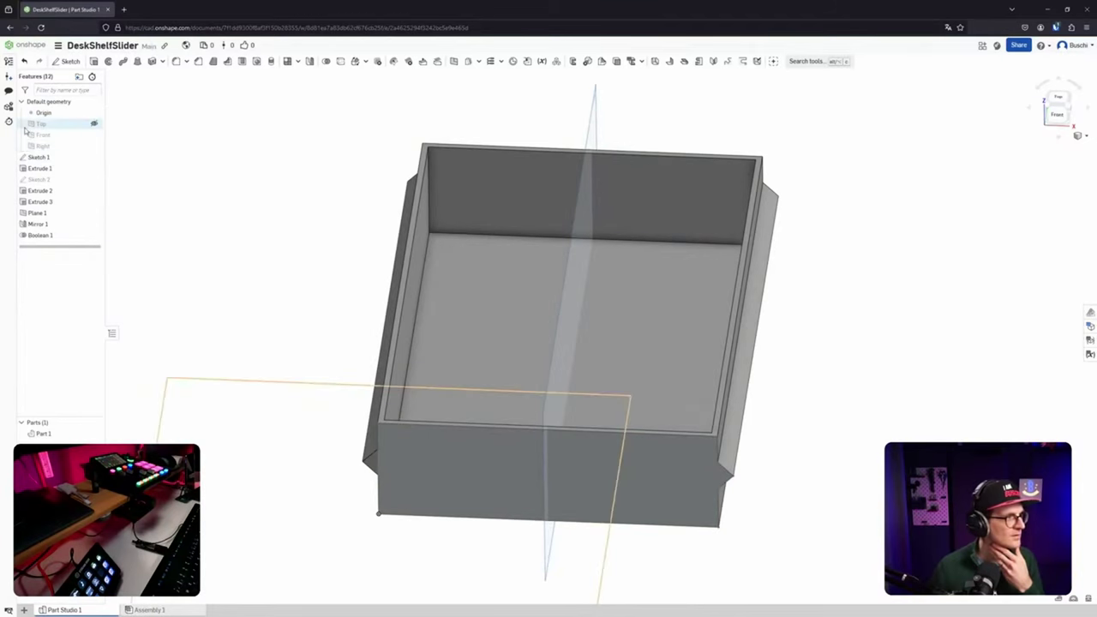
pyautogui.click(94, 179)
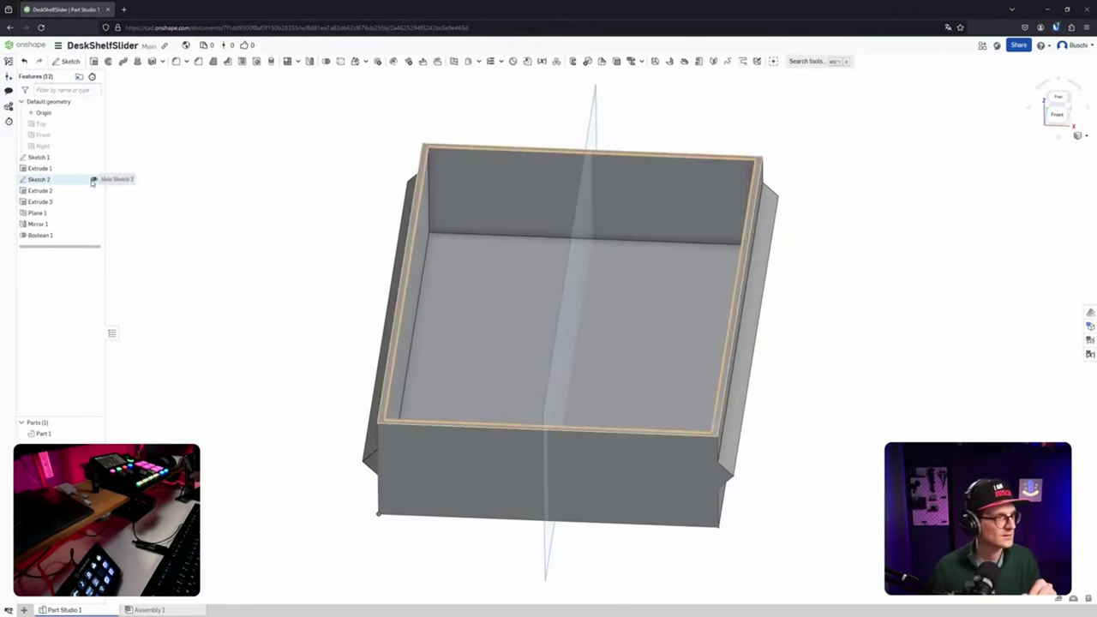
pyautogui.click(94, 180)
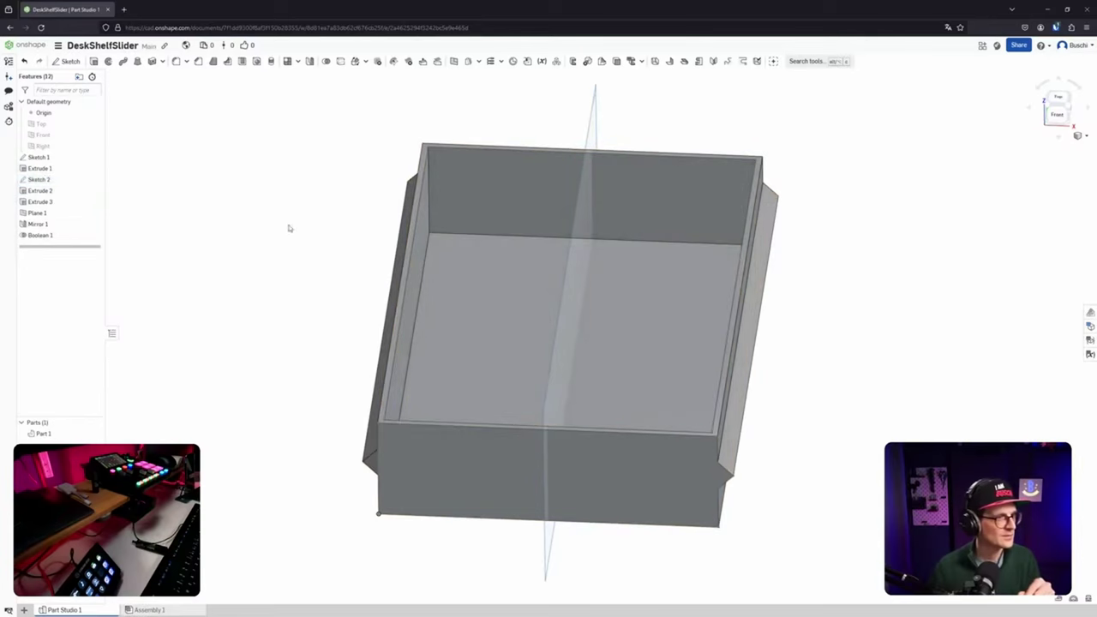
# Hide Sketch 2 and the mid plane, Plane 1, so that only the tray model stays in view.
pyautogui.click(94, 180)
pyautogui.click(94, 180)
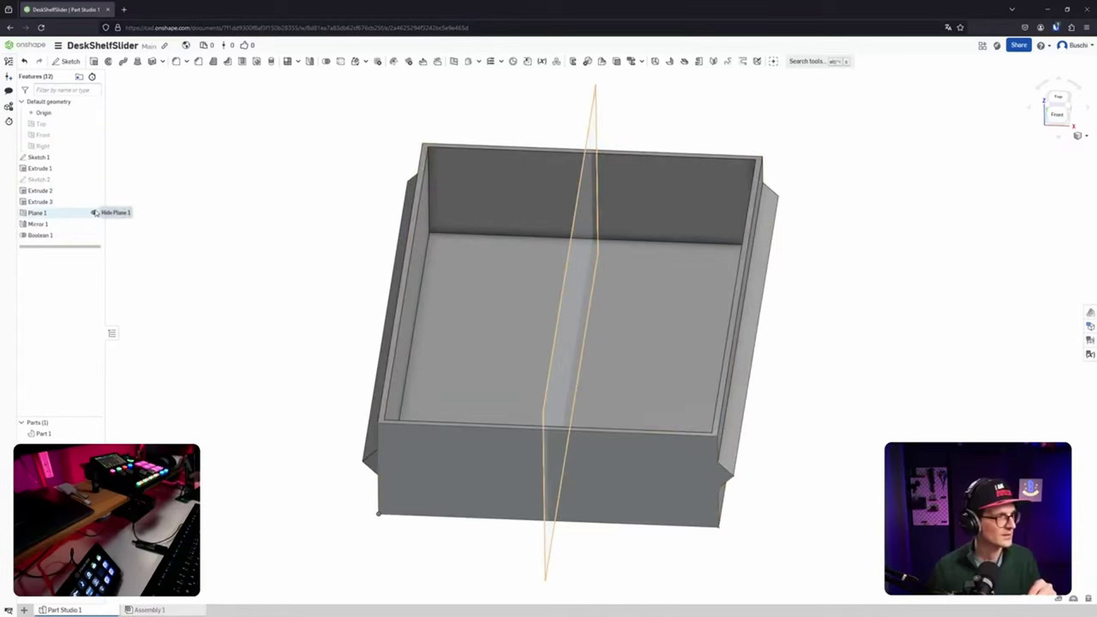
pyautogui.click(94, 213)
pyautogui.click(89, 217)
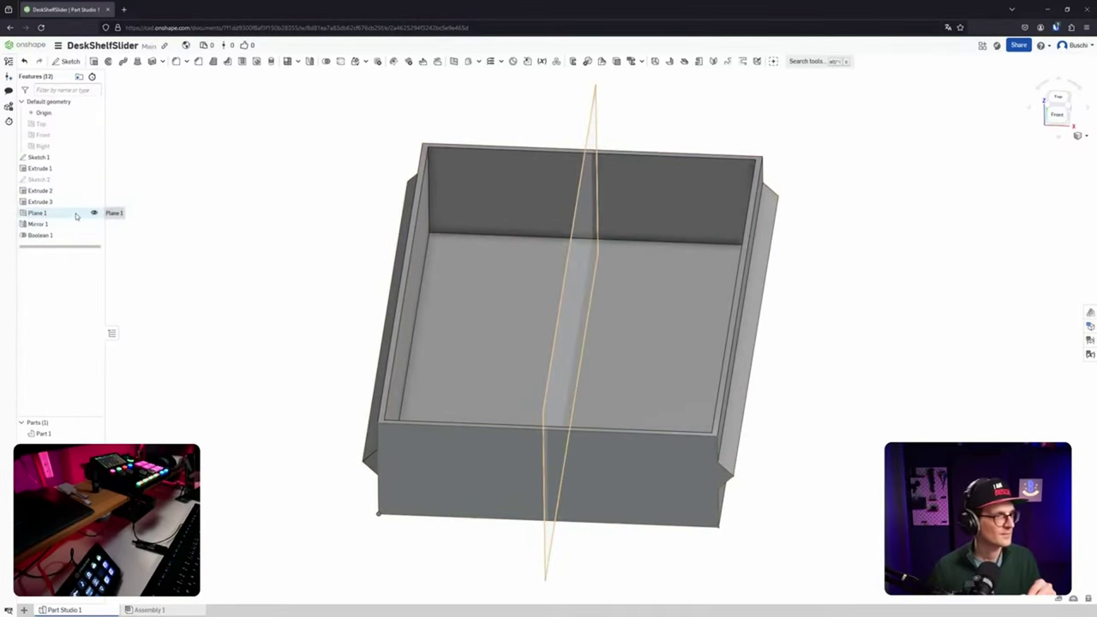
pyautogui.click(93, 213)
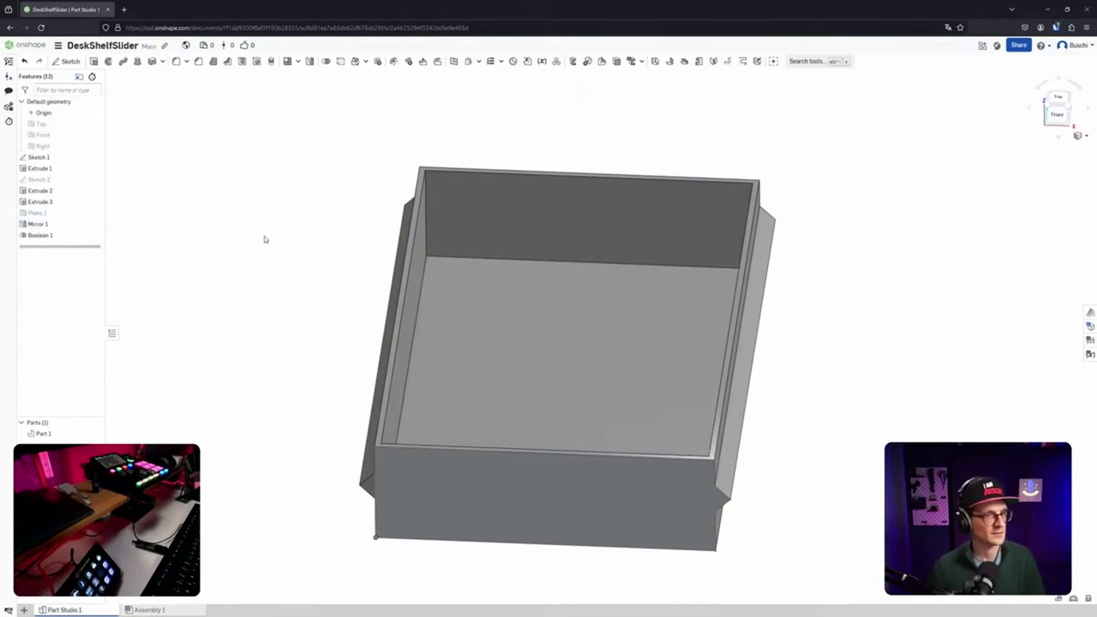
pyautogui.moveTo(246, 215); pyautogui.dragTo(257, 232, button='middle')
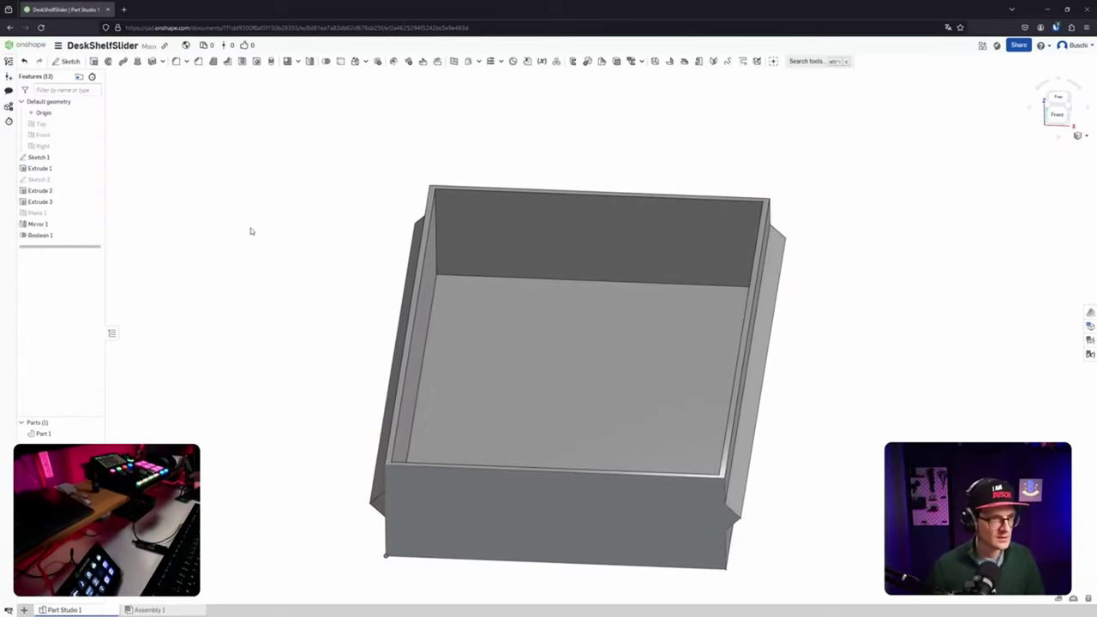
pyautogui.moveTo(249, 231); pyautogui.dragTo(266, 247, button='right')
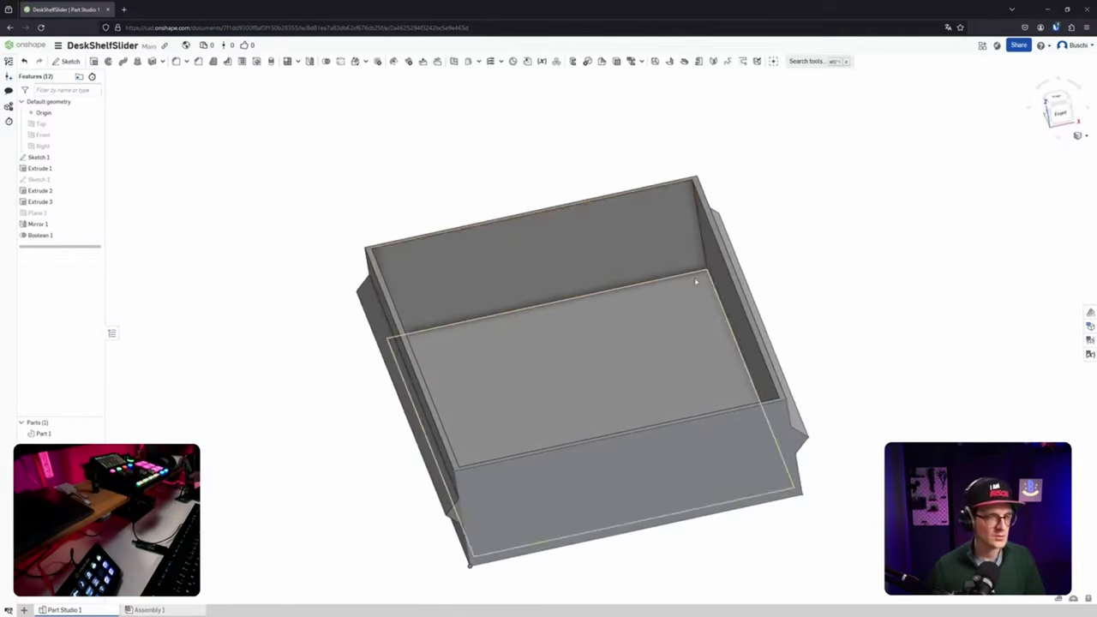
pyautogui.moveTo(695, 248); pyautogui.dragTo(1033, 300, button='right')
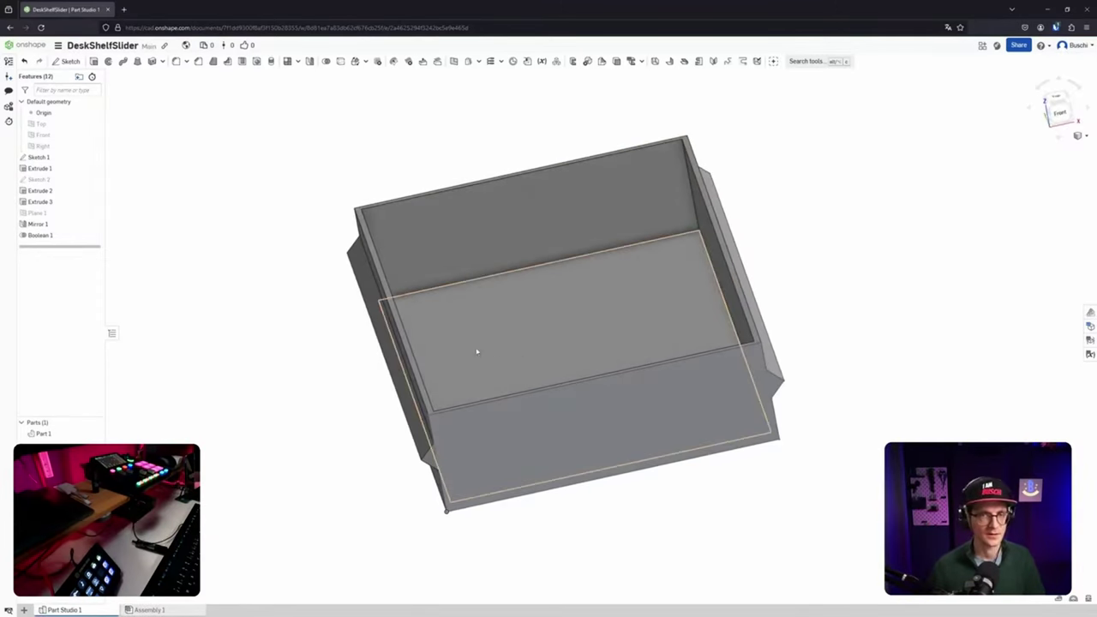
pyautogui.moveTo(475, 350); pyautogui.dragTo(456, 318, button='right')
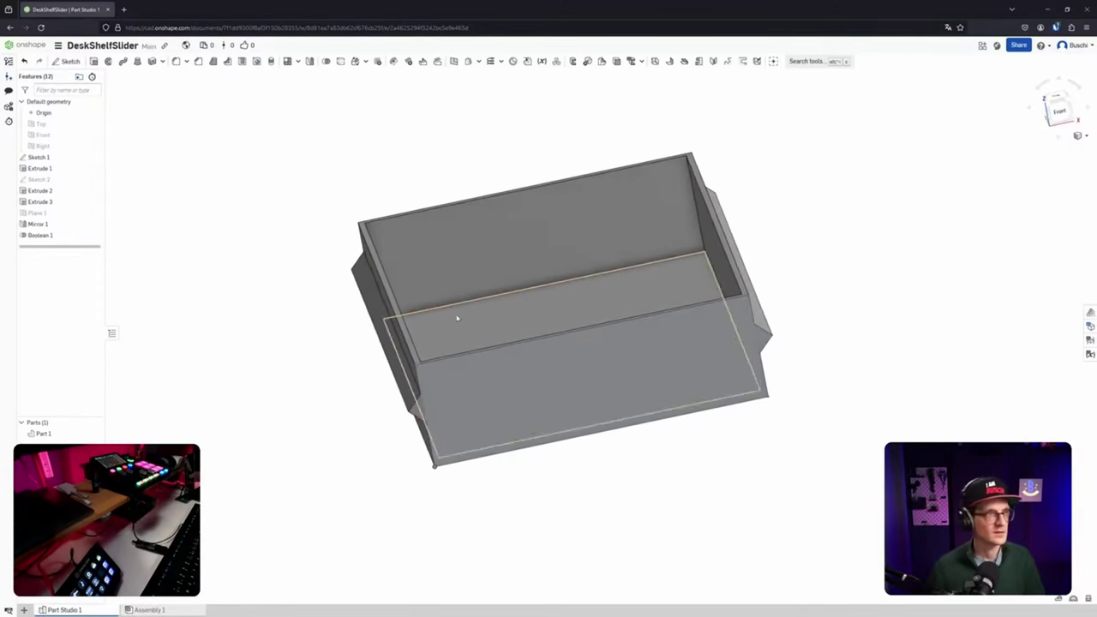
pyautogui.click(326, 61)
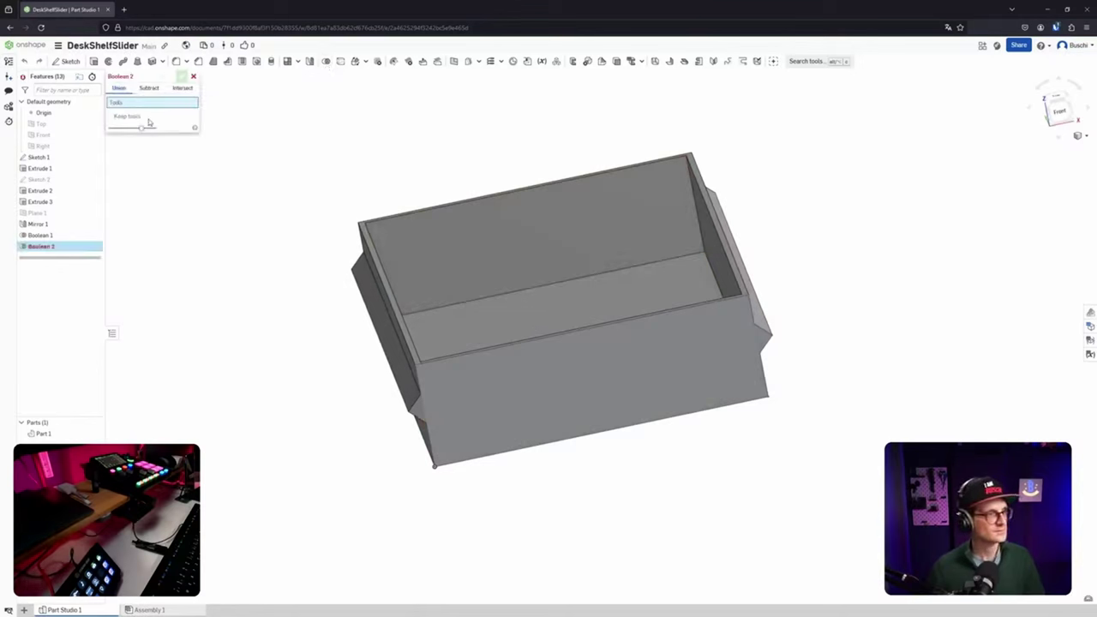
pyautogui.click(194, 77)
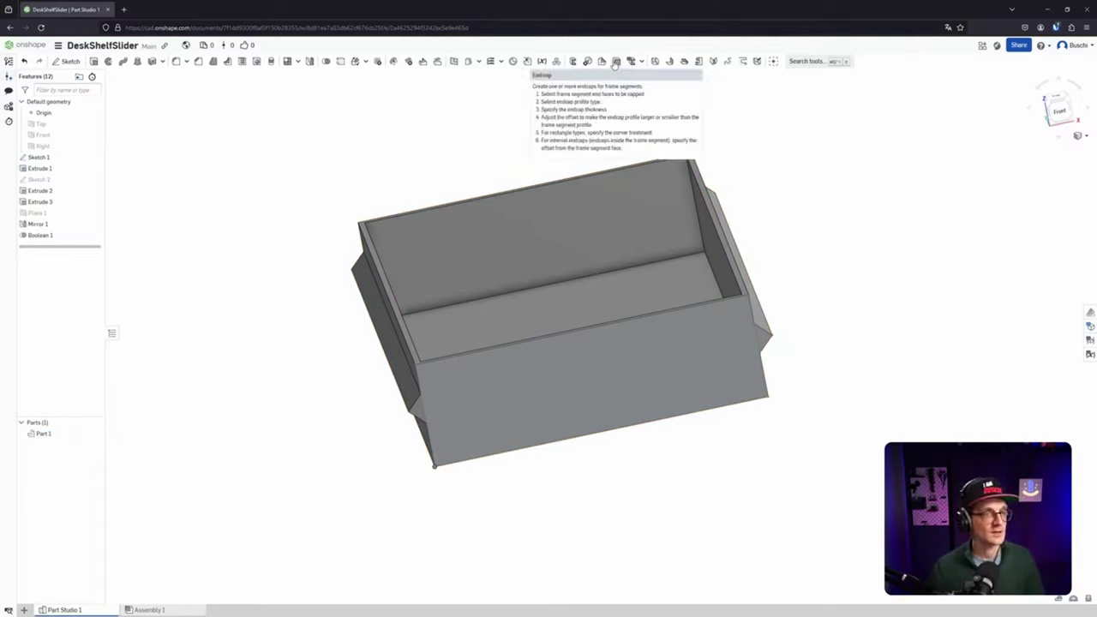
# Start a new plane of the Offset type, using the tray's upper rim face as its reference.
pyautogui.click(457, 65)
pyautogui.click(157, 105)
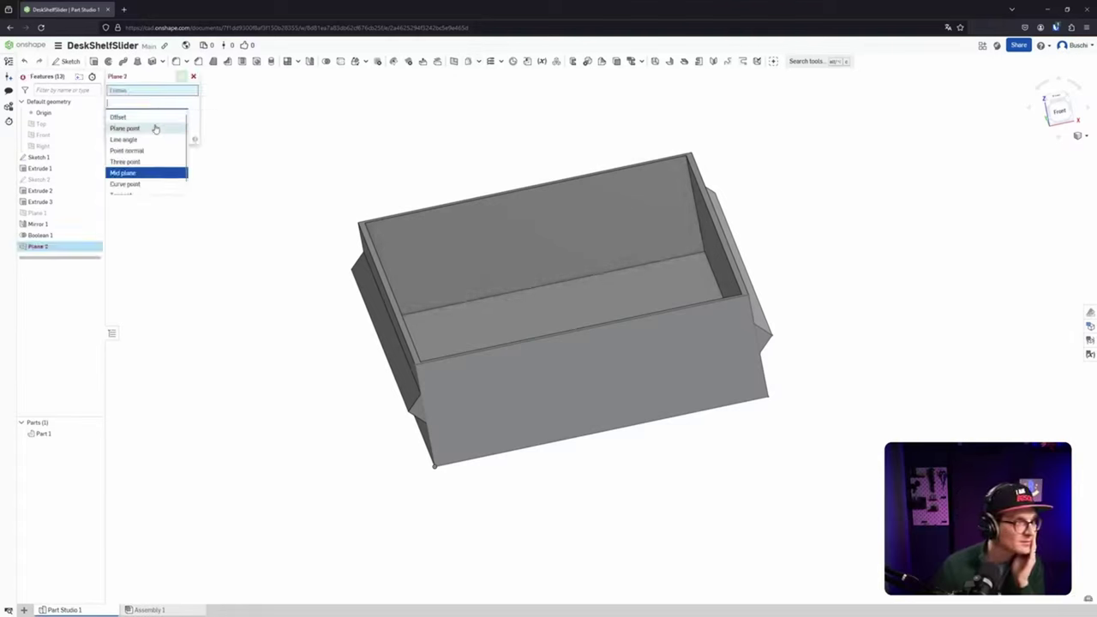
pyautogui.click(120, 116)
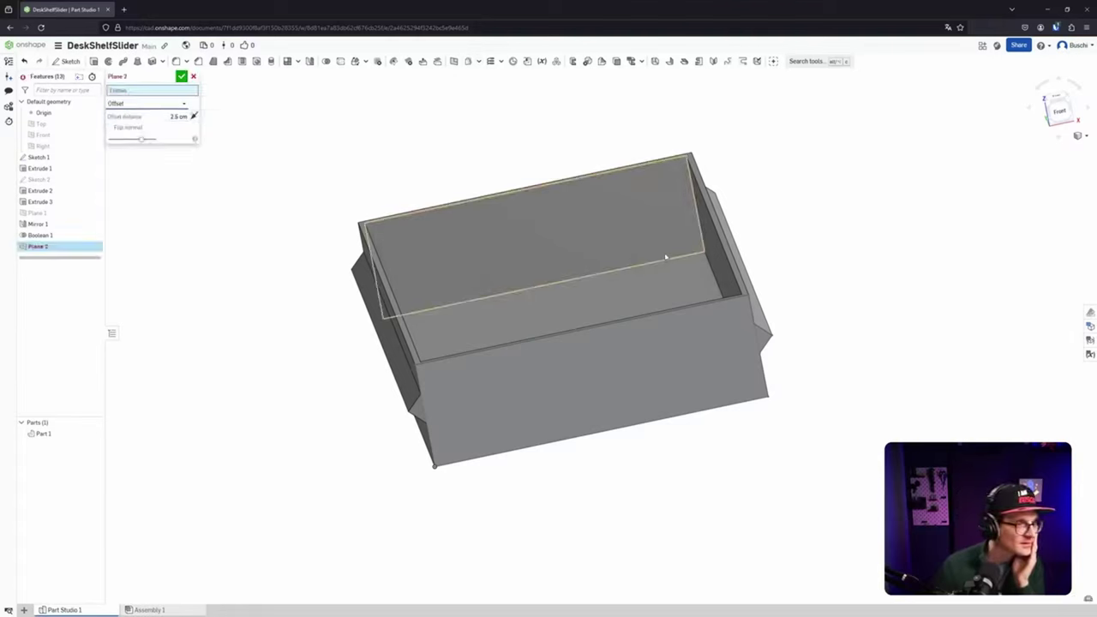
pyautogui.scroll(-10, 696, 164)
pyautogui.scroll(15, 692, 168)
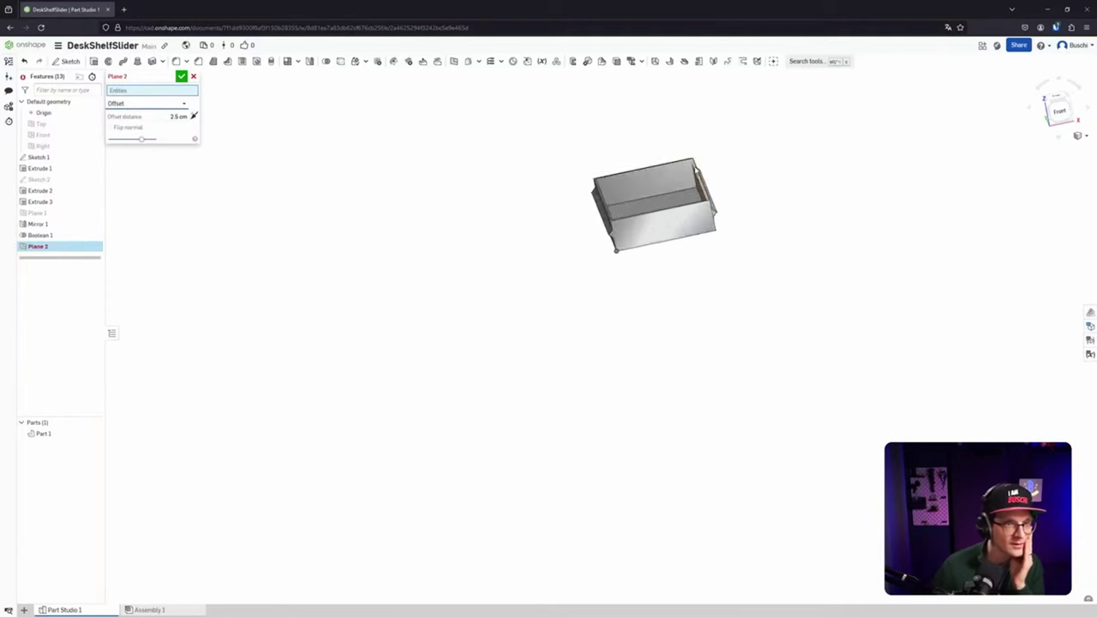
pyautogui.click(696, 159)
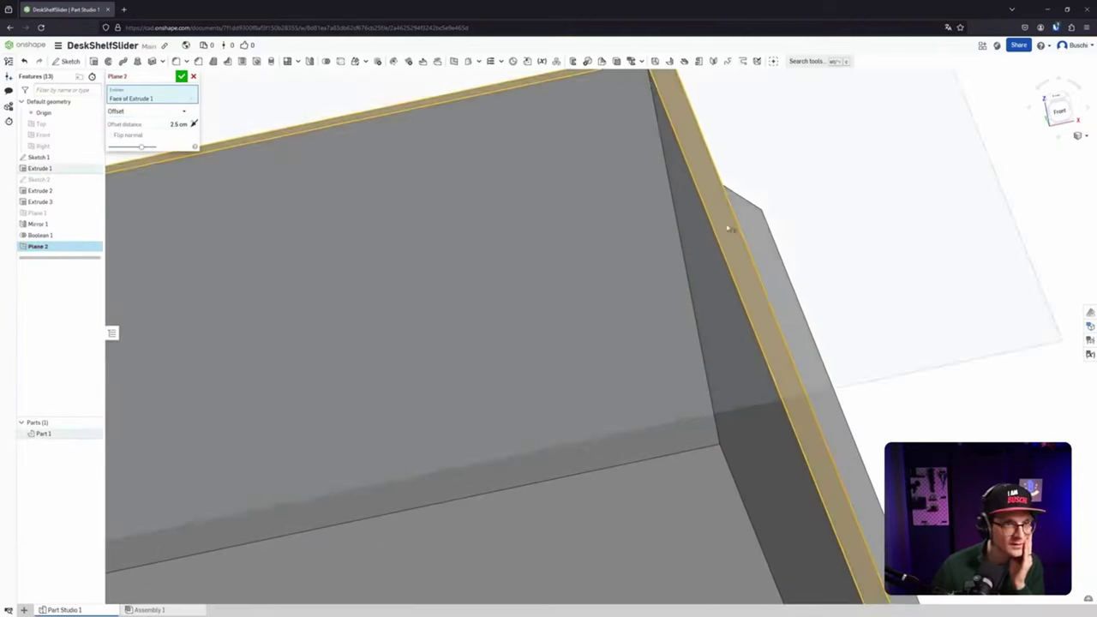
pyautogui.scroll(-10, 729, 228)
pyautogui.moveTo(801, 268); pyautogui.dragTo(809, 278, button='right')
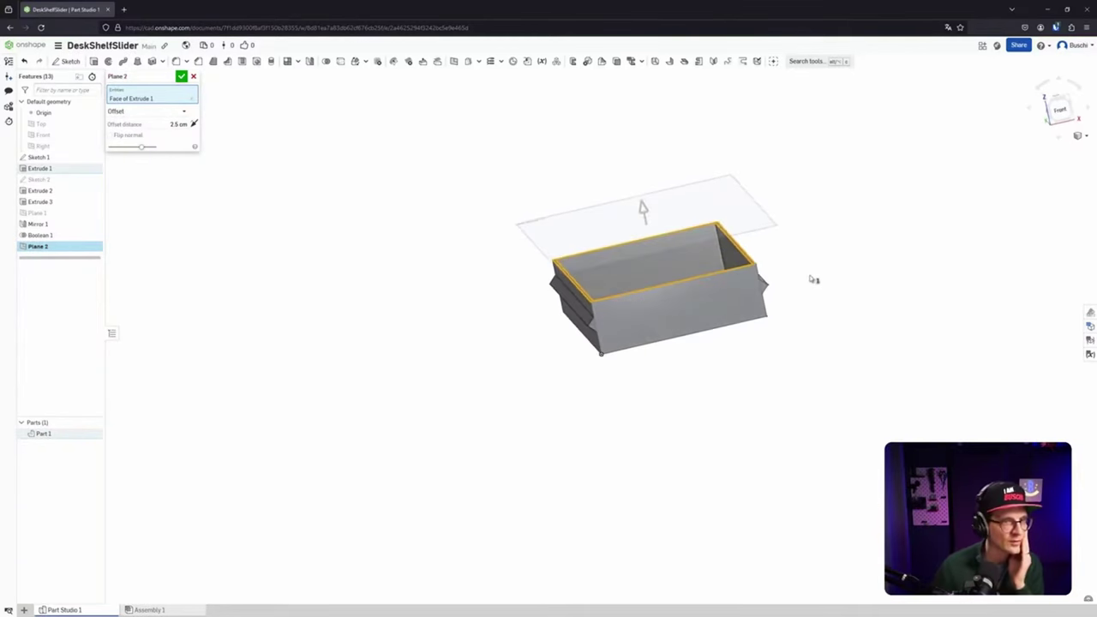
pyautogui.scroll(-3, 809, 277)
pyautogui.scroll(4, 805, 273)
pyautogui.scroll(3, 804, 271)
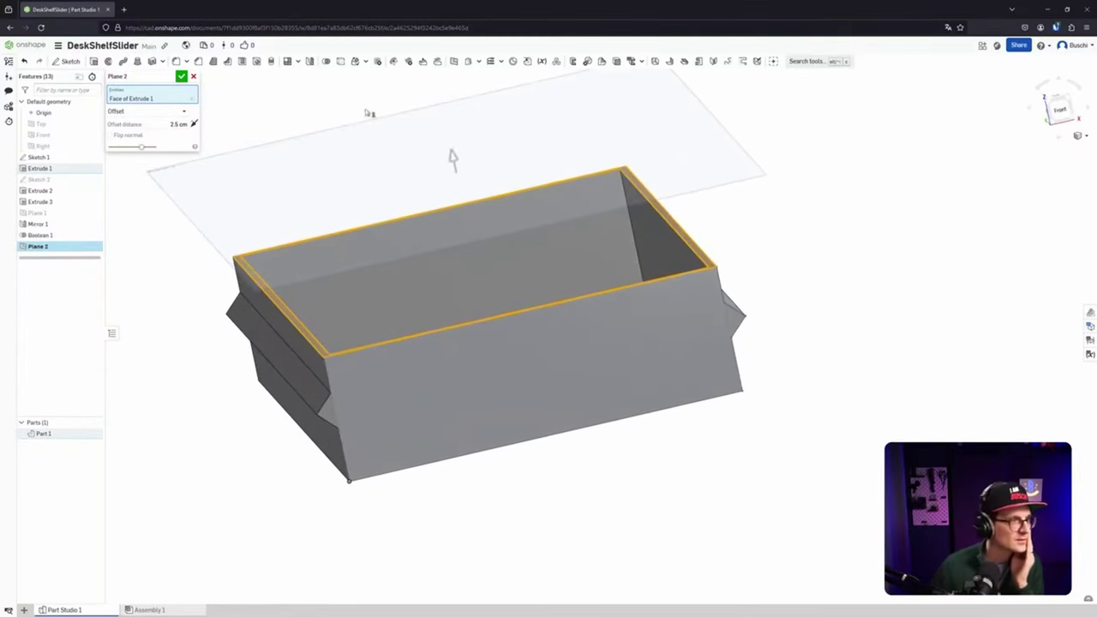
# Flip the offset direction down into the tray, set the offset distance to 3 mm, and accept the plane.
pyautogui.moveTo(454, 165); pyautogui.dragTo(491, 258)
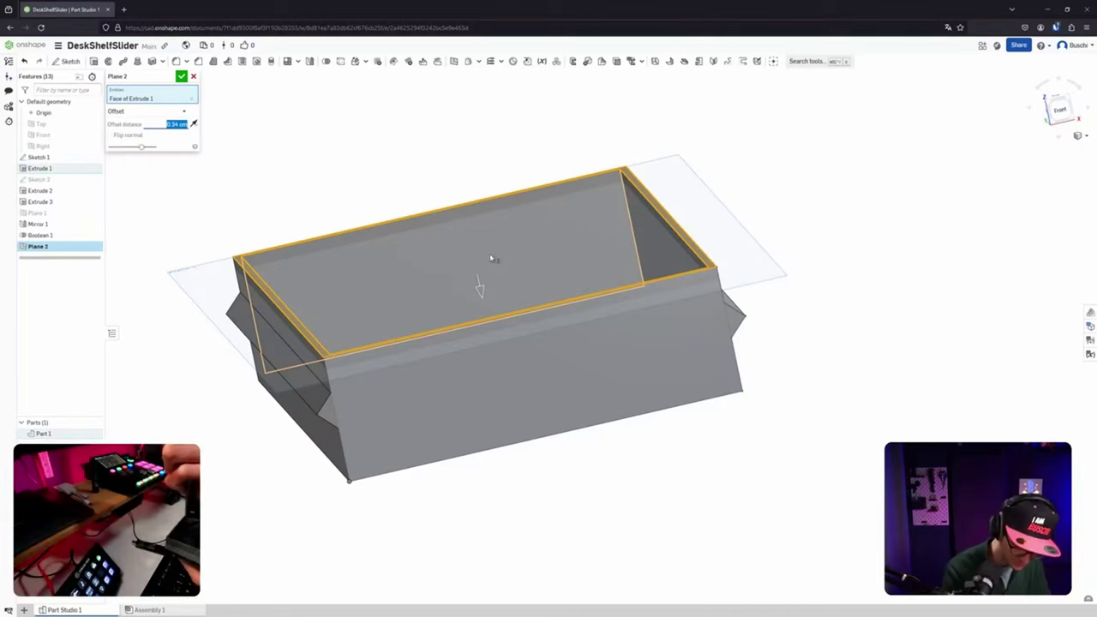
pyautogui.write('3mm')
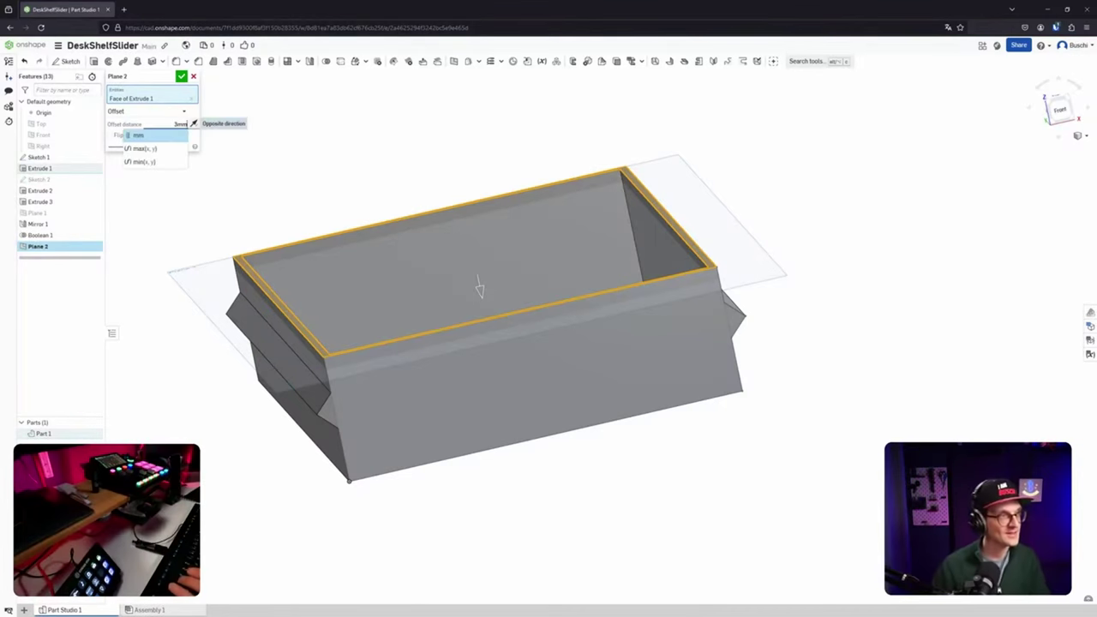
pyautogui.press('Return')
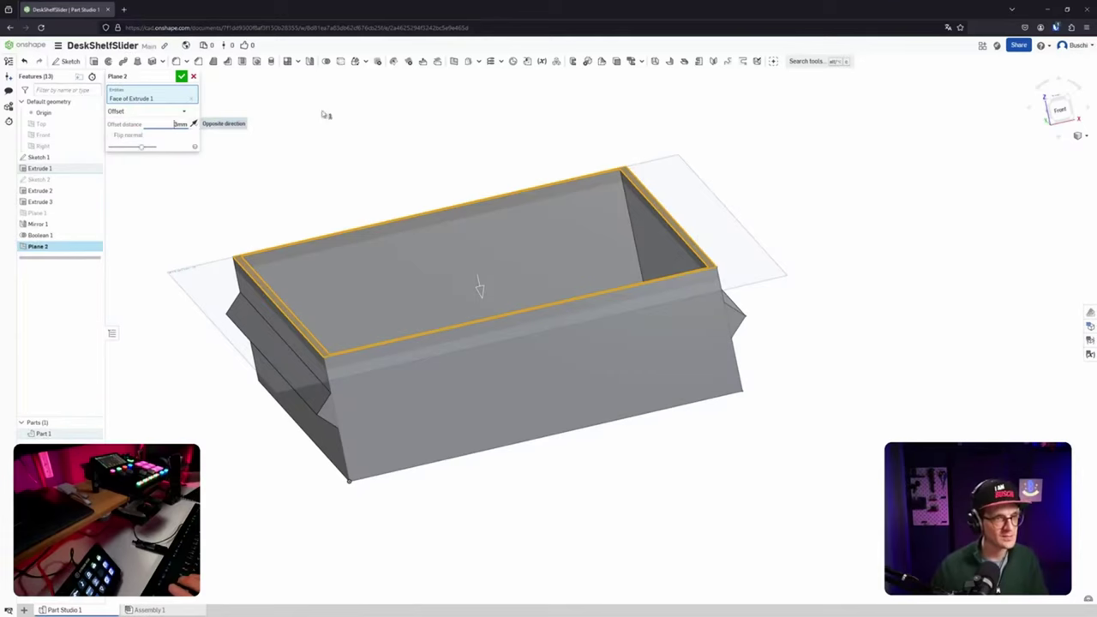
pyautogui.moveTo(632, 290); pyautogui.dragTo(649, 358, button='right')
pyautogui.click(181, 78)
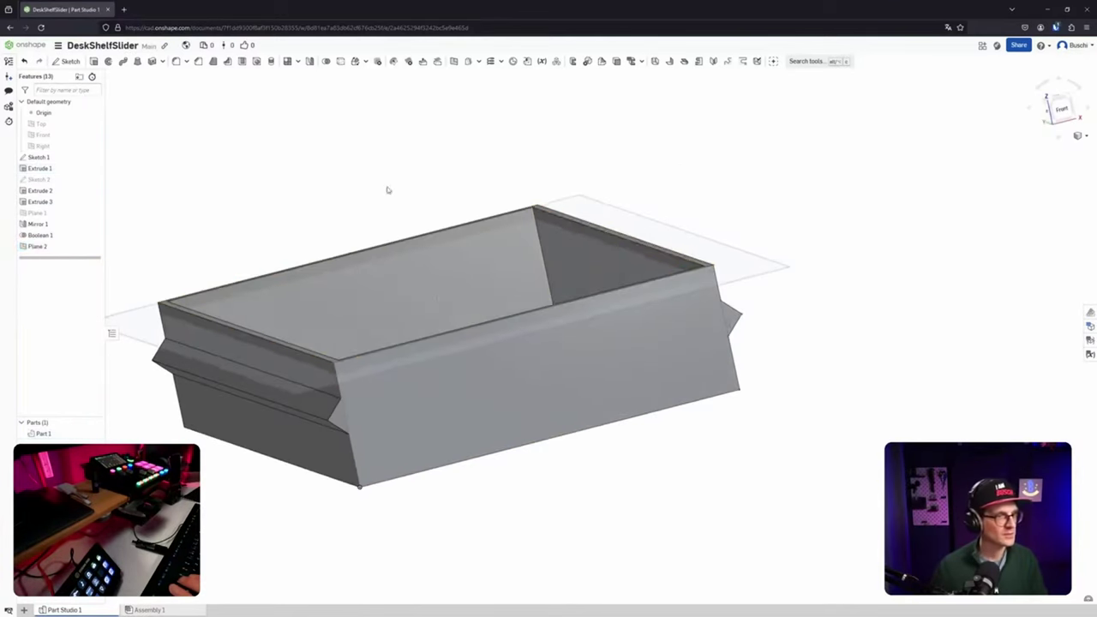
# Start a new sketch on Plane 2, the offset plane just below the tray's rim.
pyautogui.moveTo(569, 231)
pyautogui.mouseDown(button='right')
pyautogui.moveTo(577, 246)
pyautogui.moveTo(579, 236)
pyautogui.moveTo(560, 254)
pyautogui.moveTo(600, 250)
pyautogui.moveTo(549, 231)
pyautogui.mouseUp(button='right')
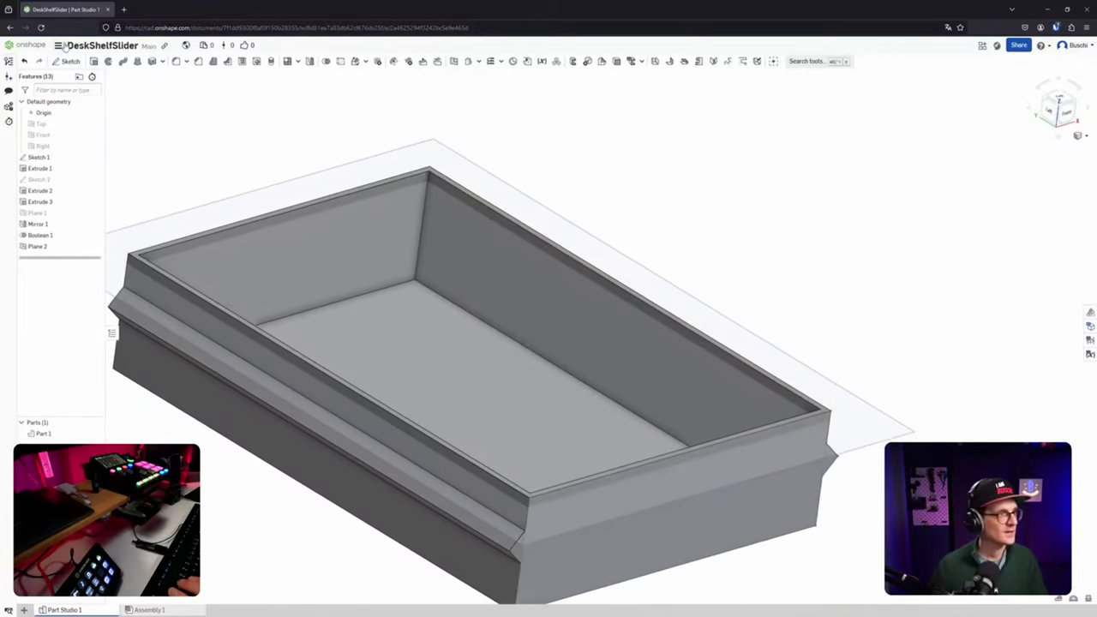
pyautogui.click(71, 62)
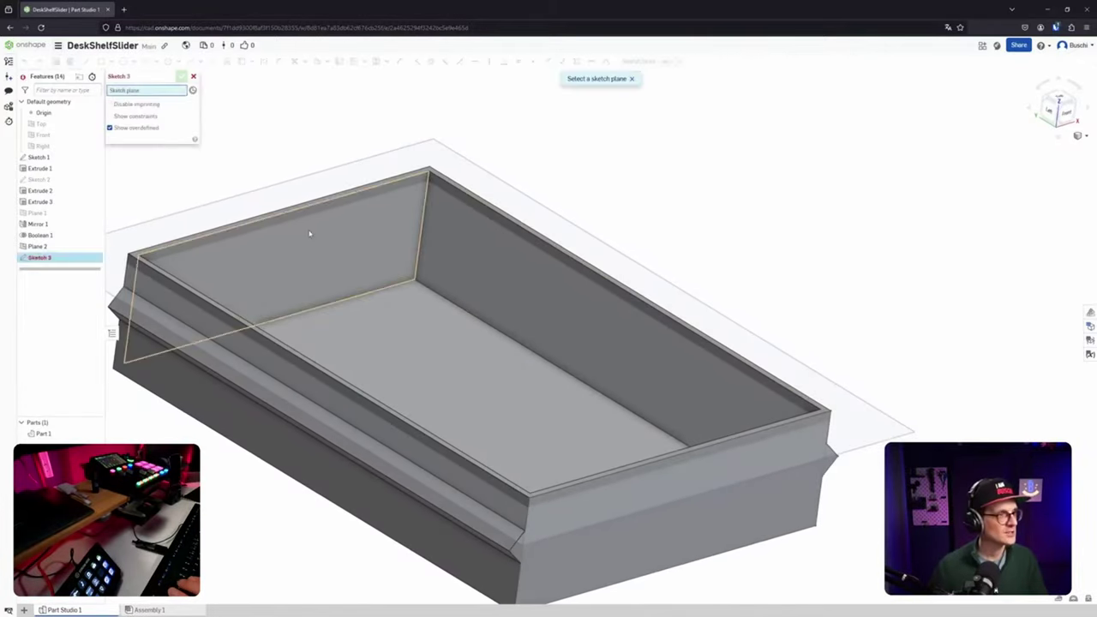
pyautogui.click(422, 149)
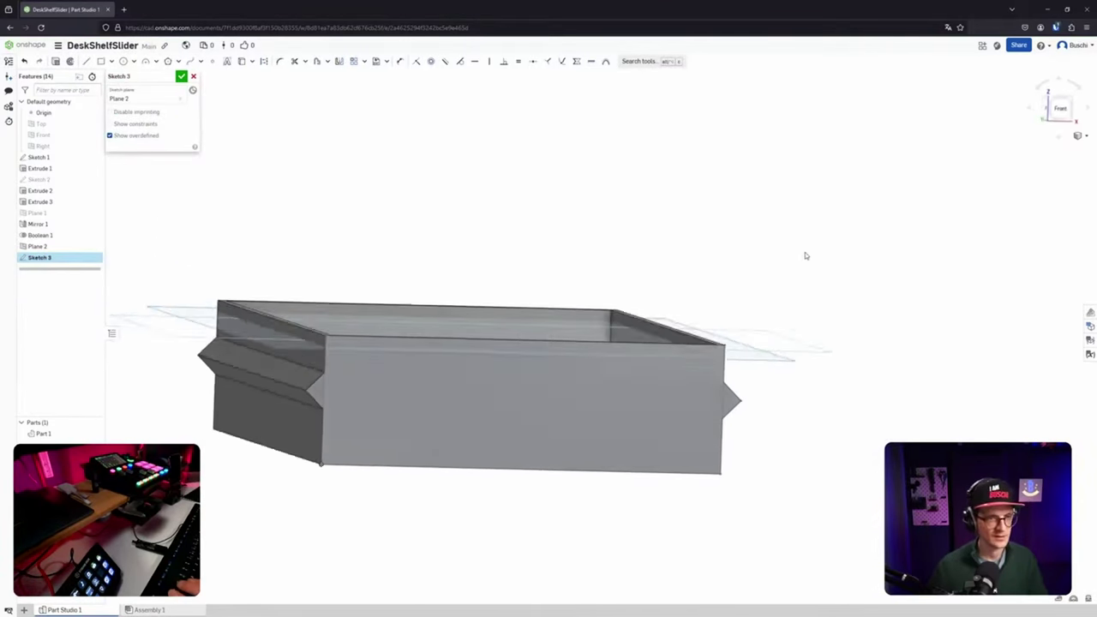
pyautogui.moveTo(794, 306); pyautogui.dragTo(780, 270, button='right')
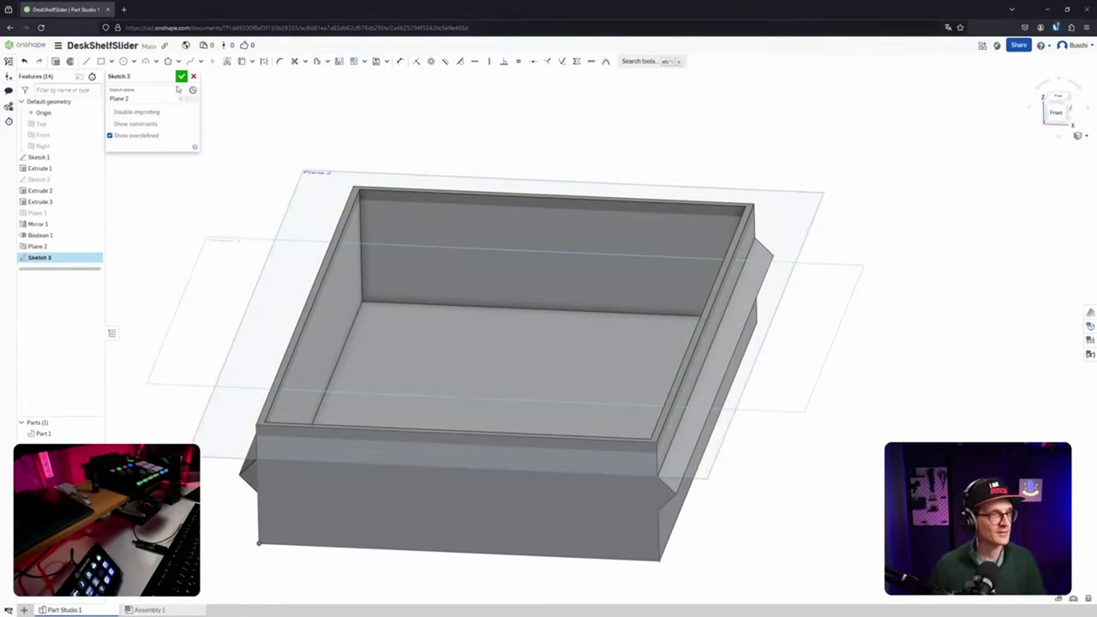
pyautogui.moveTo(288, 102); pyautogui.dragTo(306, 157, button='middle')
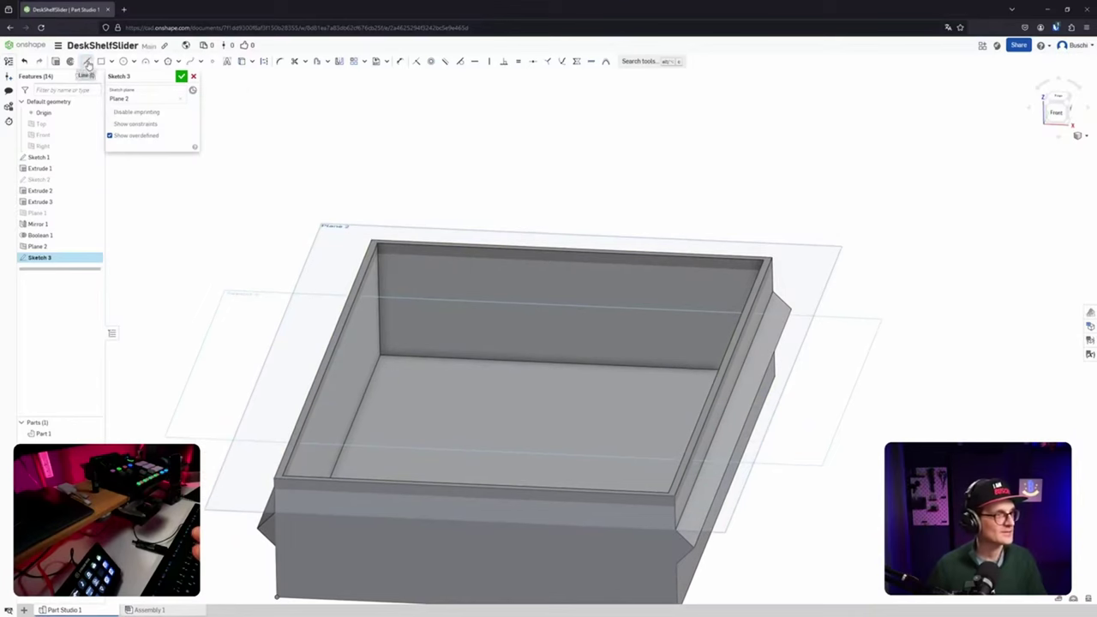
pyautogui.click(87, 63)
pyautogui.press('Escape')
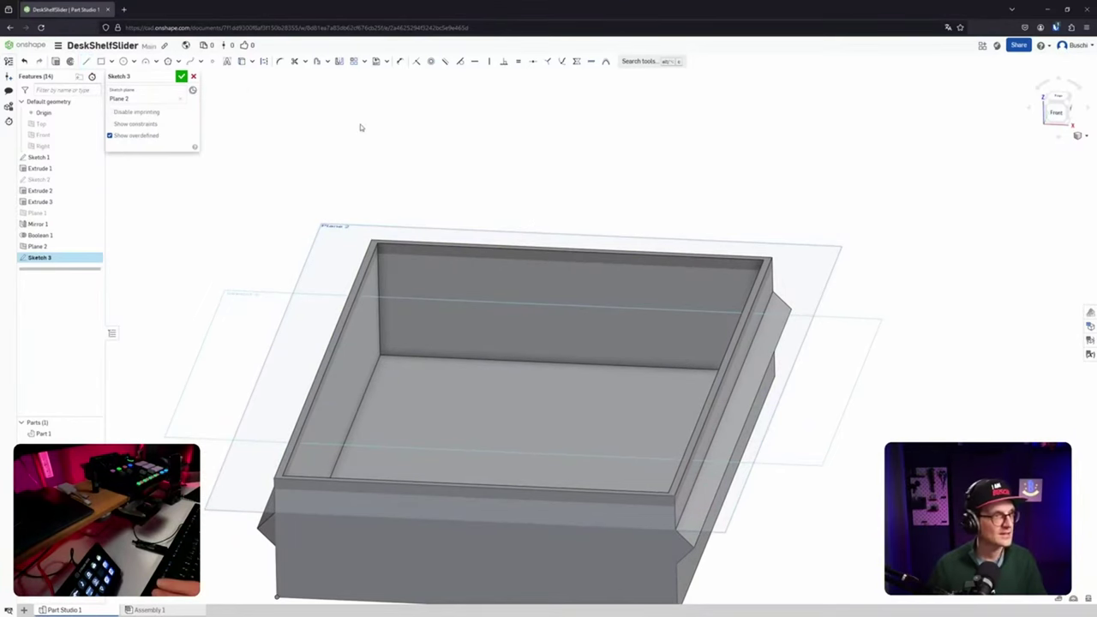
# Try to project the inner back edge of the tray's rim into the sketch with the Use tool, and undo it.
pyautogui.scroll(2, 398, 185)
pyautogui.scroll(-2, 397, 184)
pyautogui.moveTo(400, 186); pyautogui.dragTo(424, 216, button='right')
pyautogui.moveTo(438, 199); pyautogui.dragTo(400, 157, button='middle')
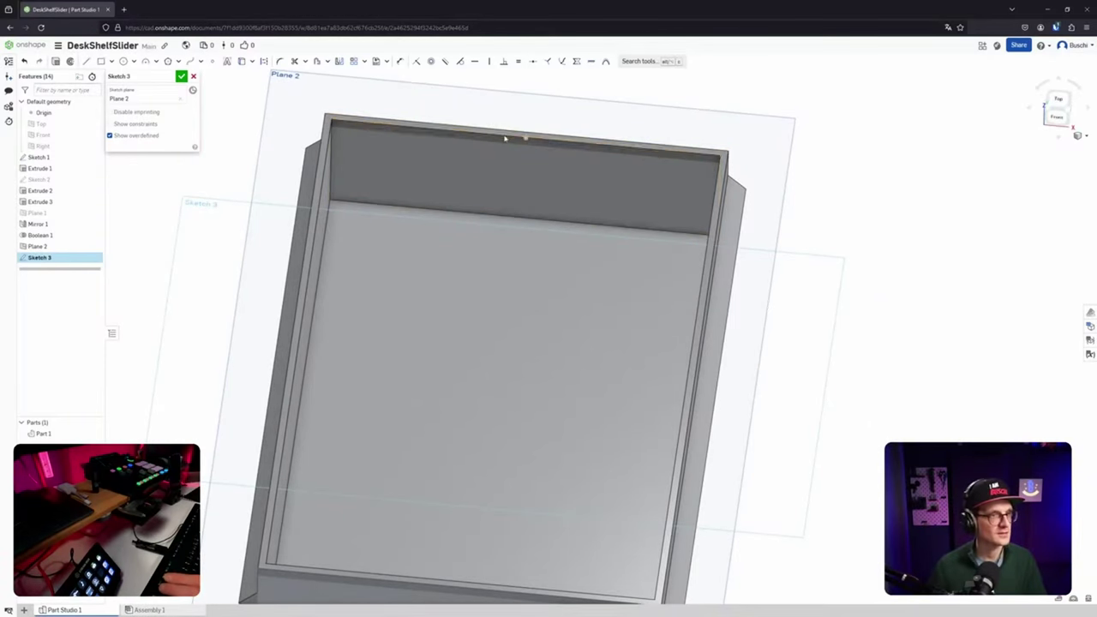
pyautogui.scroll(2, 434, 135)
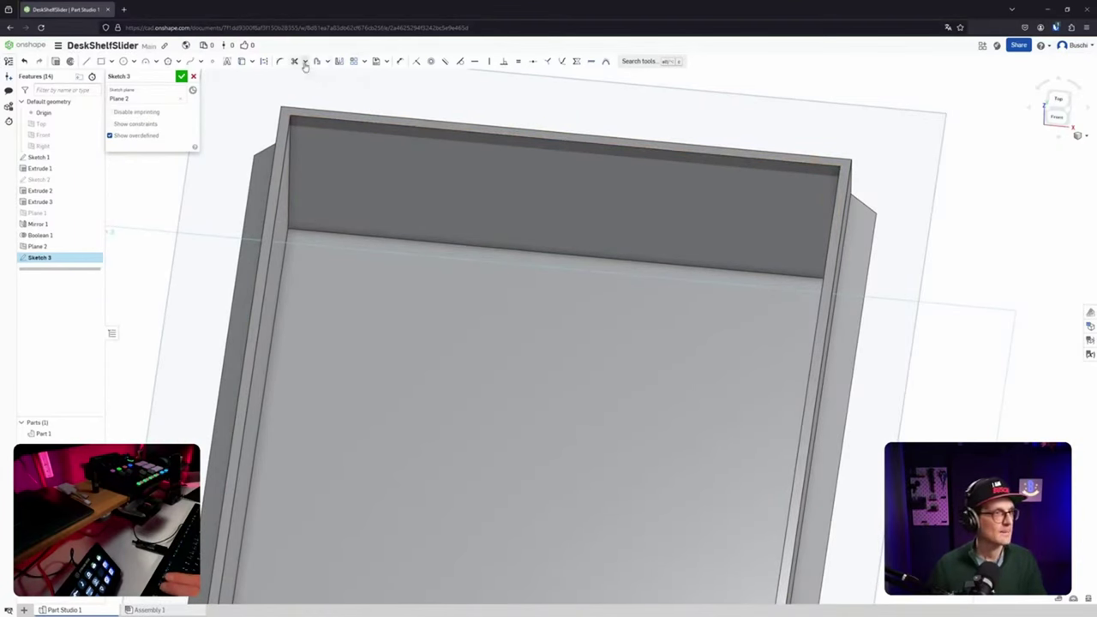
pyautogui.click(244, 62)
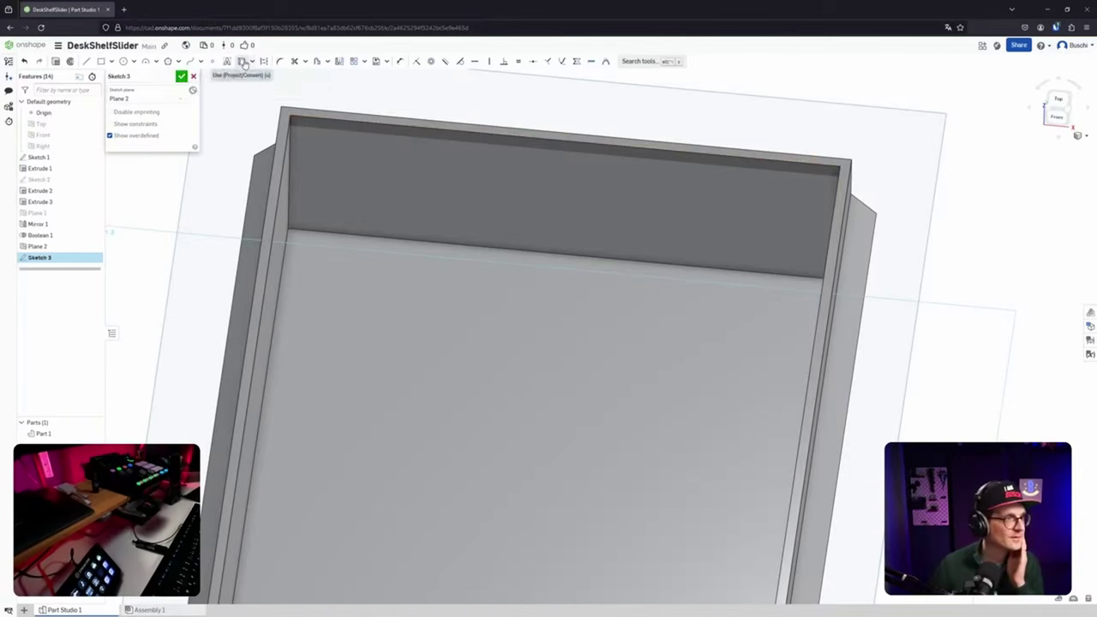
pyautogui.click(252, 62)
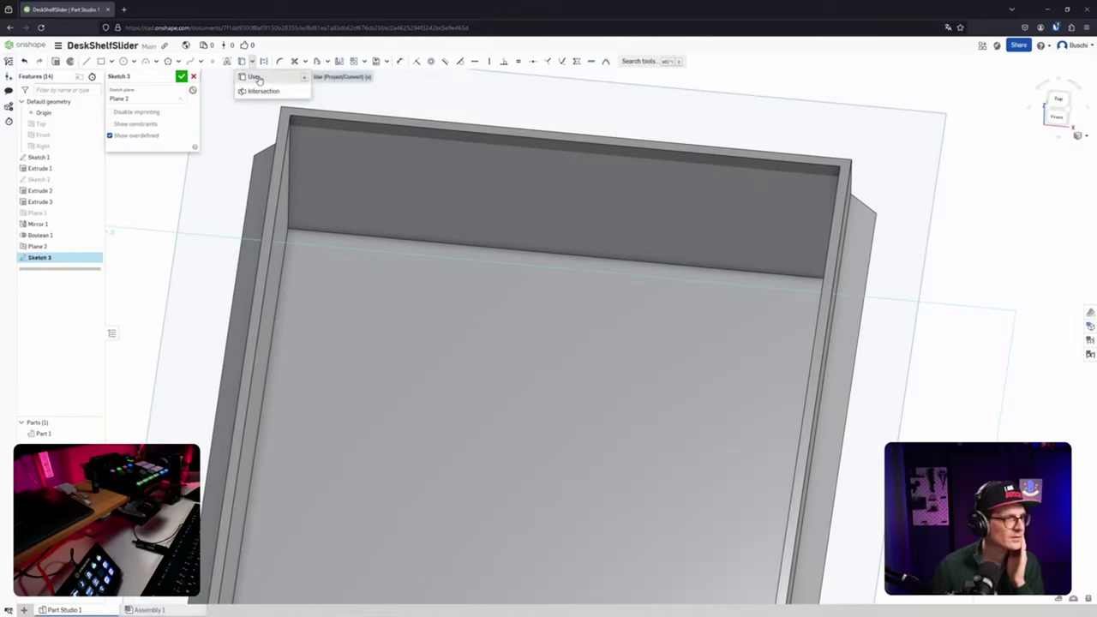
pyautogui.click(255, 77)
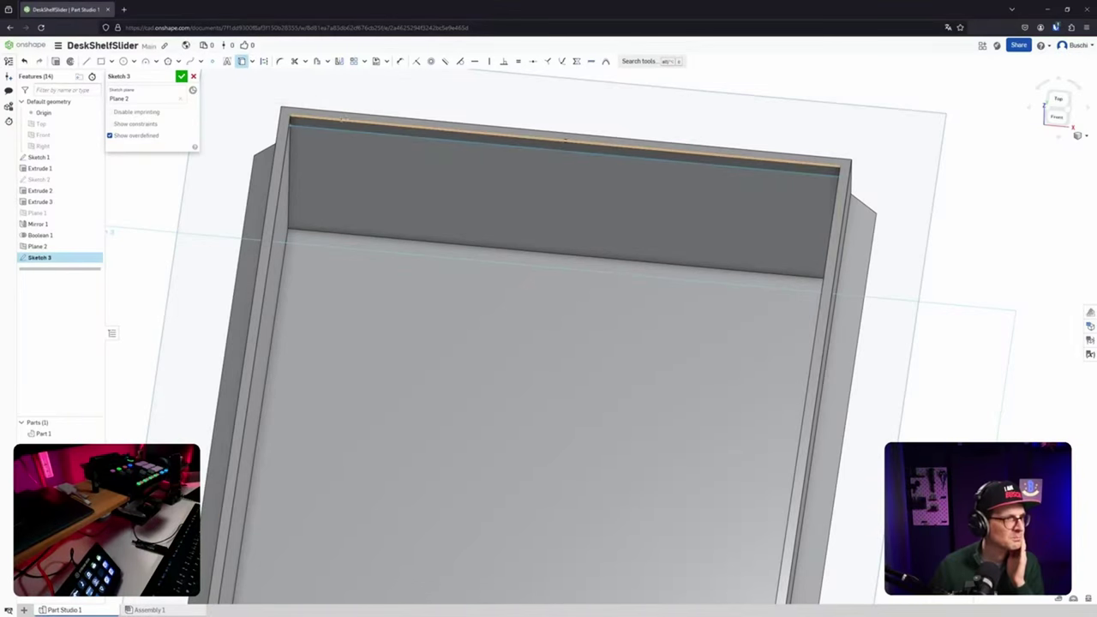
pyautogui.click(342, 120)
pyautogui.hotkey('ctrl', 'z')
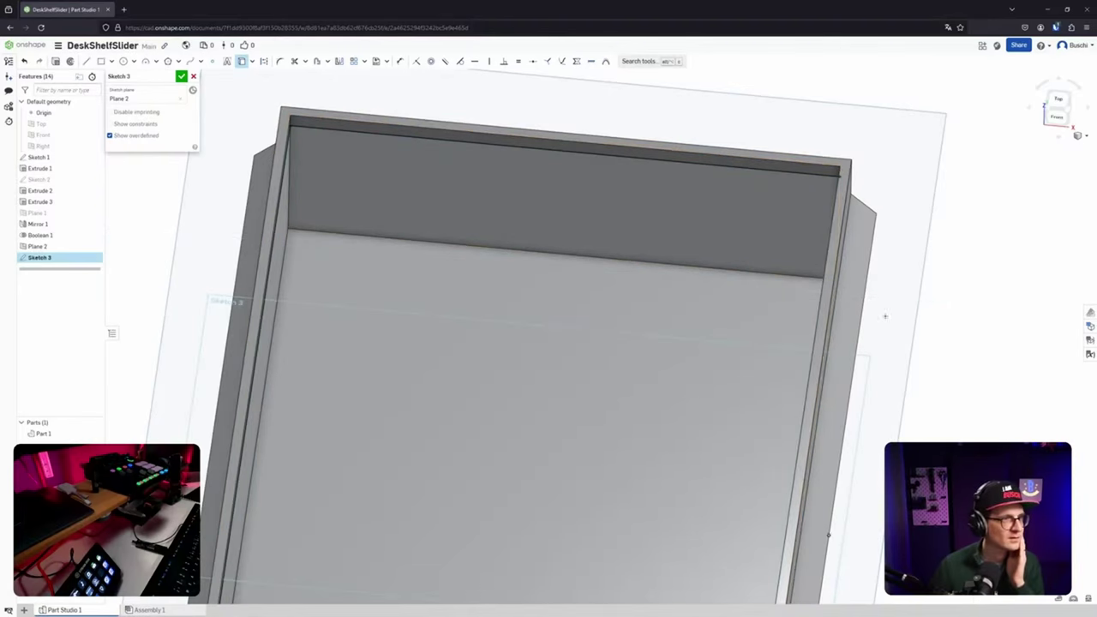
# Examine the tray's inner rim edges and front corner against the sketch plane, along with the sketch options.
pyautogui.scroll(-4, 775, 286)
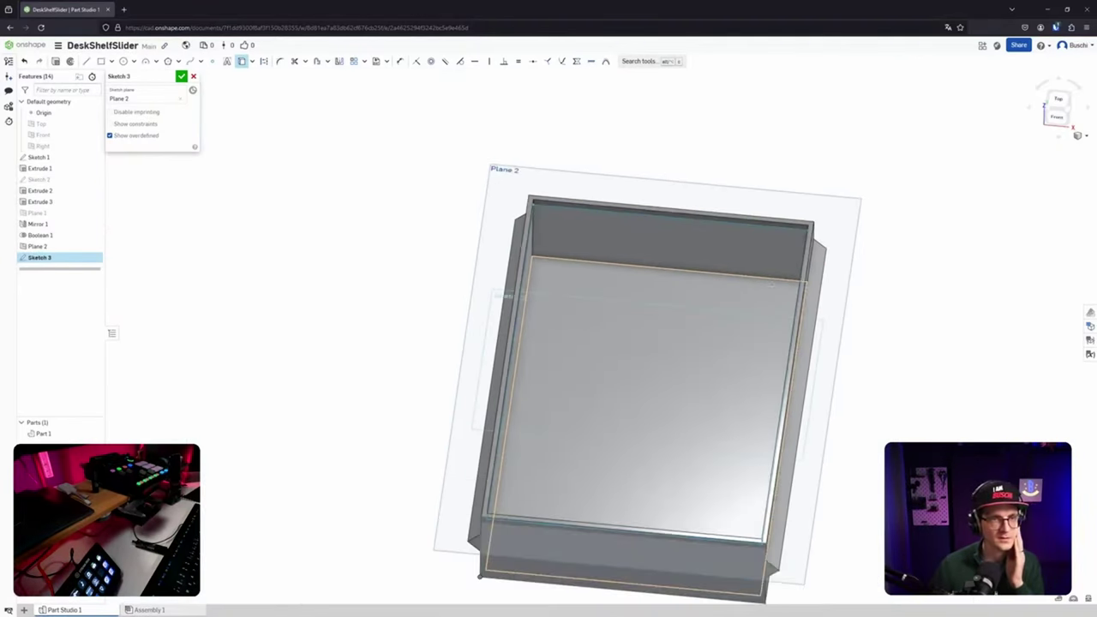
pyautogui.moveTo(776, 286); pyautogui.dragTo(742, 195, button='middle')
pyautogui.scroll(6, 486, 464)
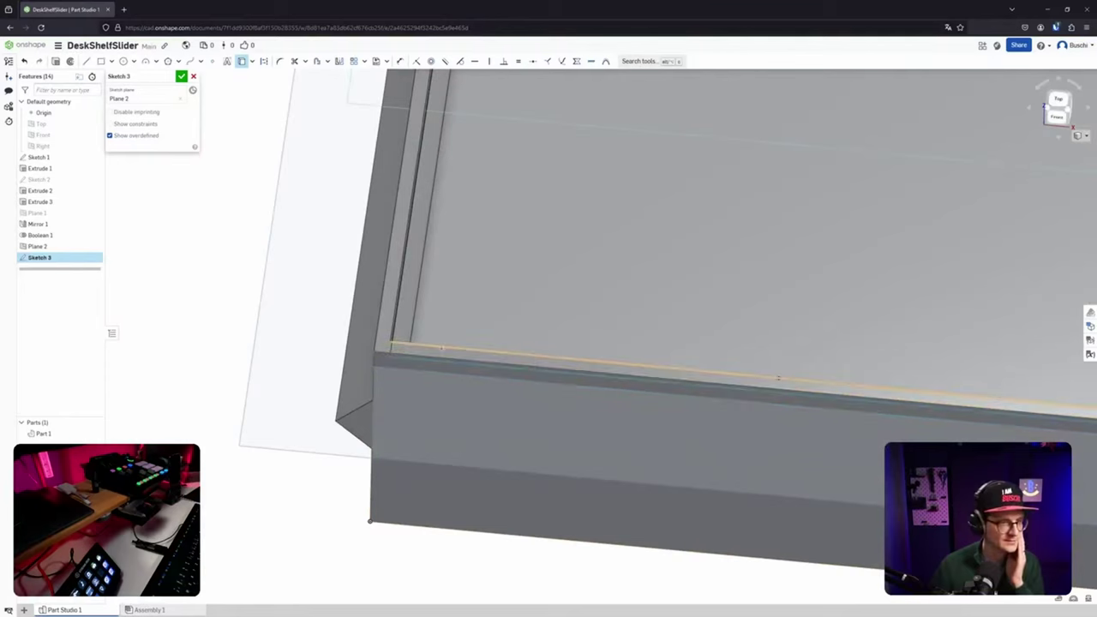
pyautogui.scroll(2, 445, 348)
pyautogui.scroll(-3, 442, 347)
pyautogui.scroll(-3, 443, 347)
pyautogui.moveTo(442, 347); pyautogui.dragTo(223, 452, button='middle')
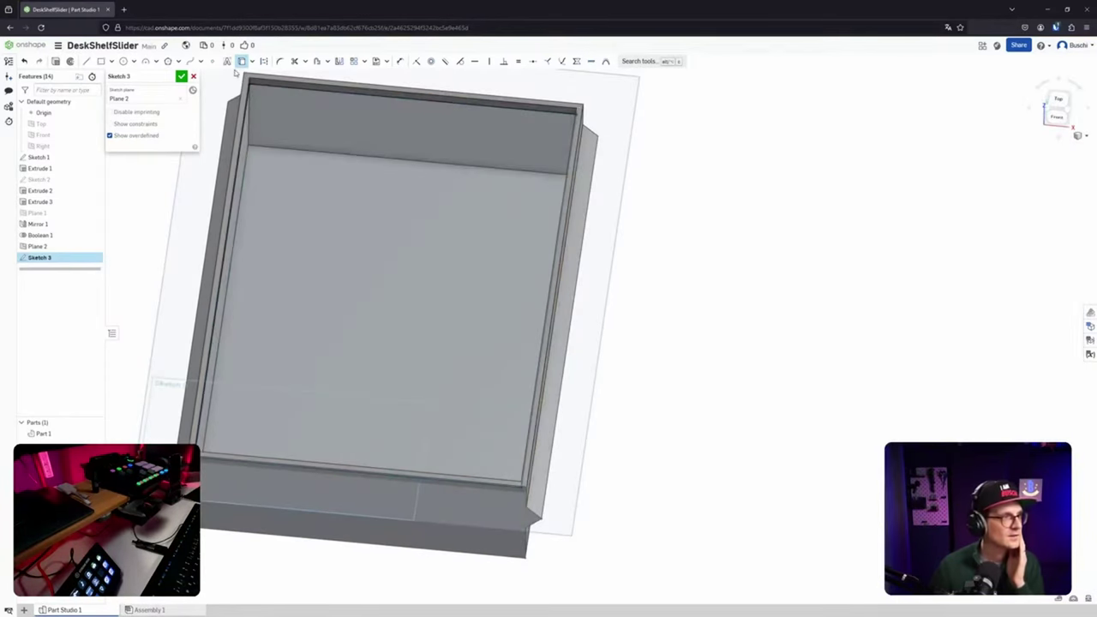
pyautogui.click(144, 136)
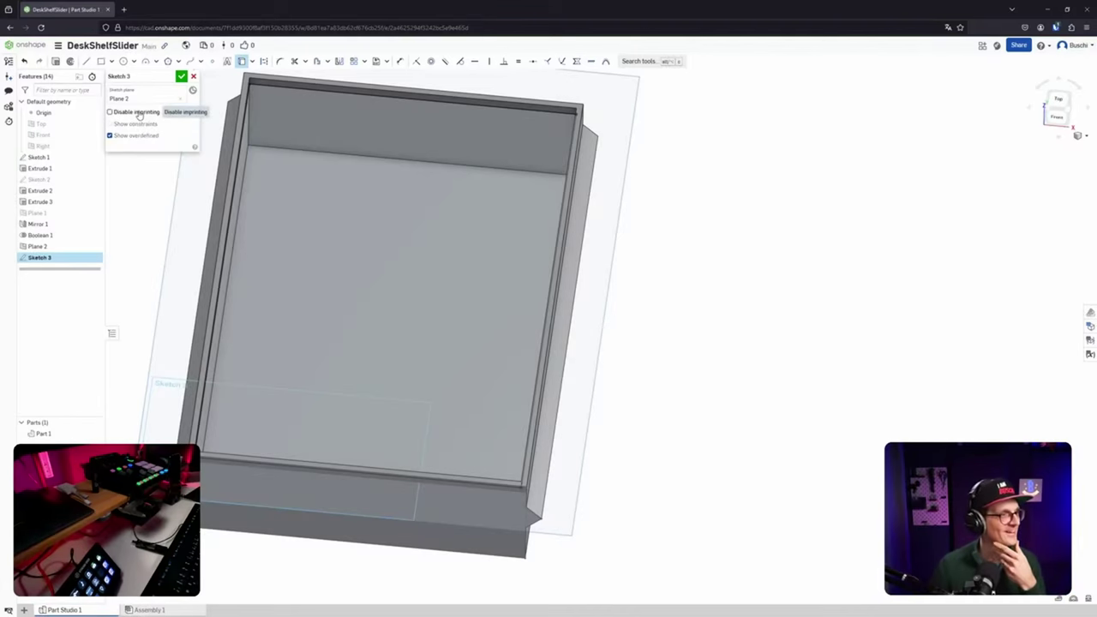
# Accept the empty sketch to examine the tray's rim against Plane 2, and reopen the sketch for editing.
pyautogui.click(183, 76)
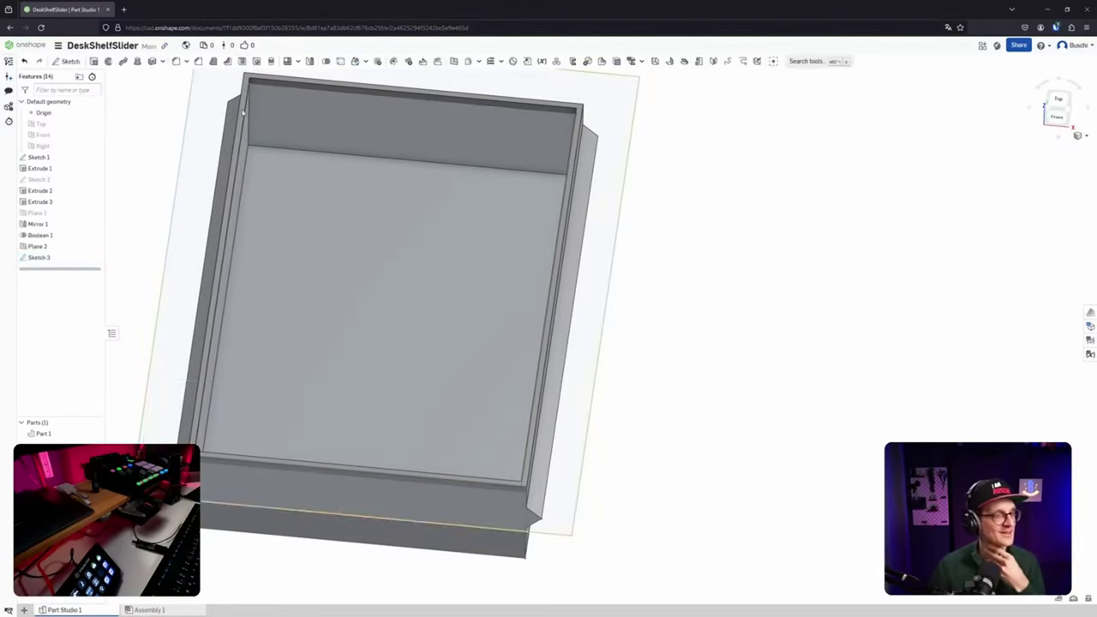
pyautogui.moveTo(436, 174); pyautogui.dragTo(489, 237, button='middle')
pyautogui.scroll(5, 497, 234)
pyautogui.scroll(-5, 495, 230)
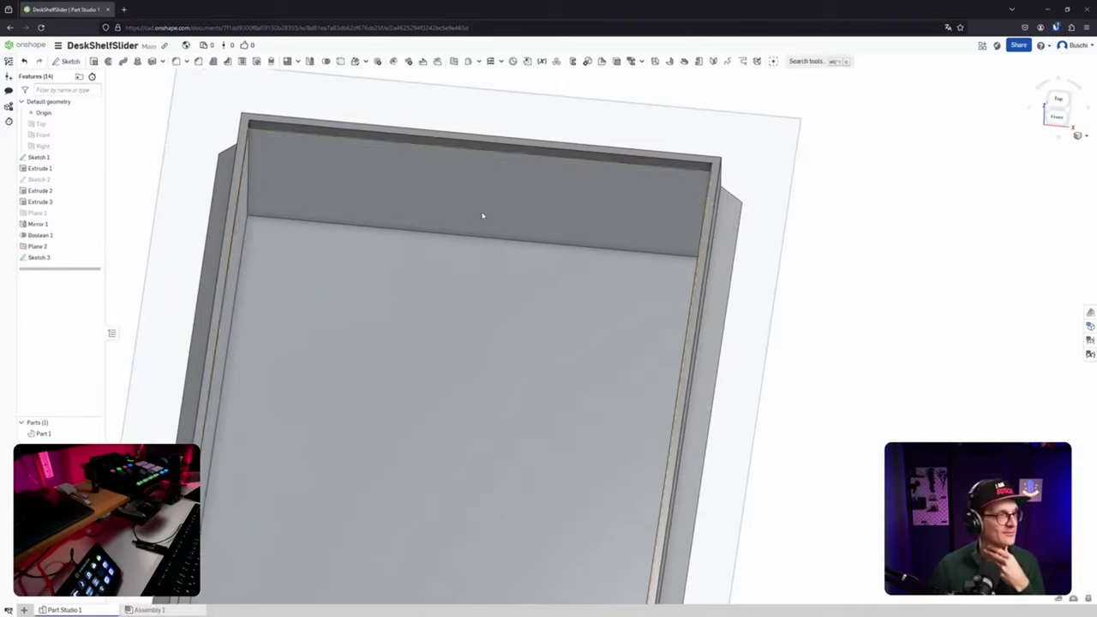
pyautogui.scroll(-2, 480, 128)
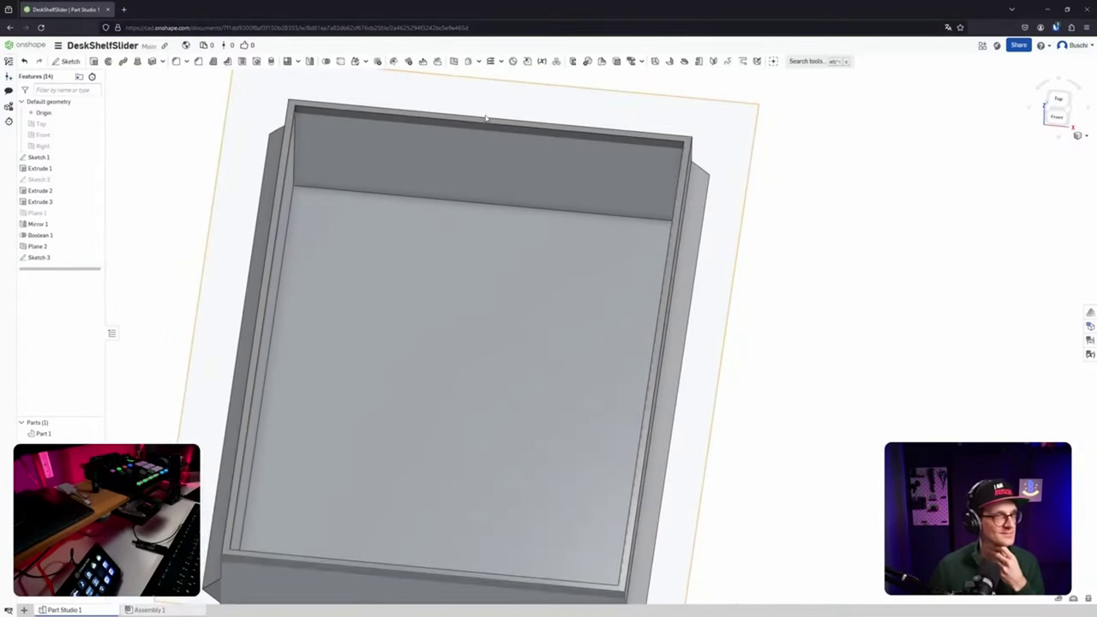
pyautogui.moveTo(453, 171)
pyautogui.mouseDown(button='right')
pyautogui.moveTo(460, 176)
pyautogui.moveTo(448, 166)
pyautogui.moveTo(438, 187)
pyautogui.mouseUp(button='right')
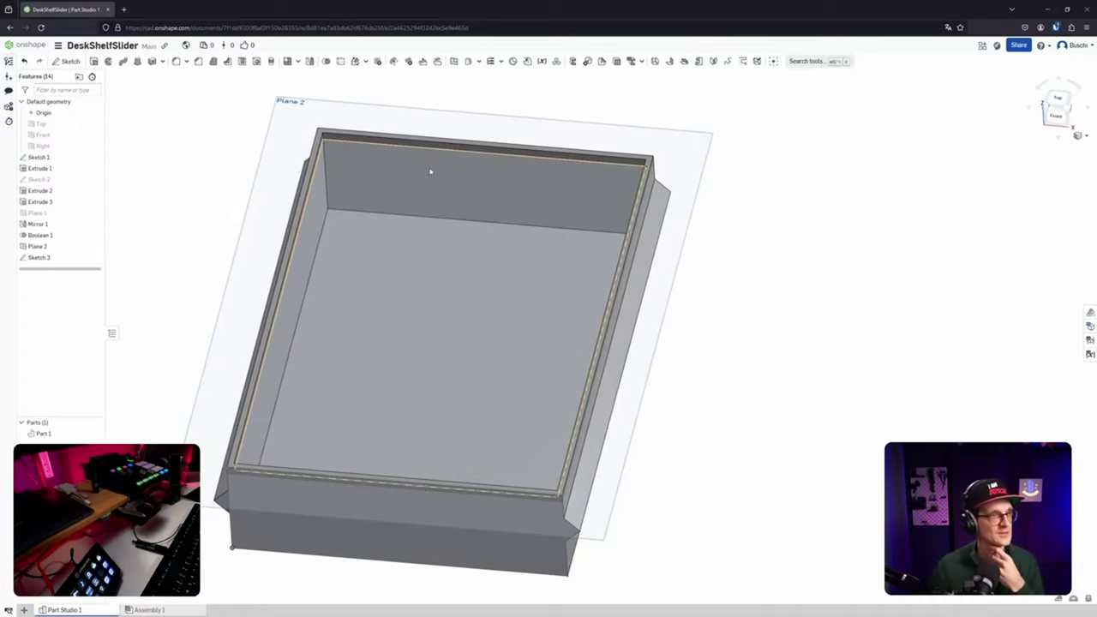
pyautogui.doubleClick(40, 258)
pyautogui.moveTo(174, 203); pyautogui.dragTo(235, 226, button='middle')
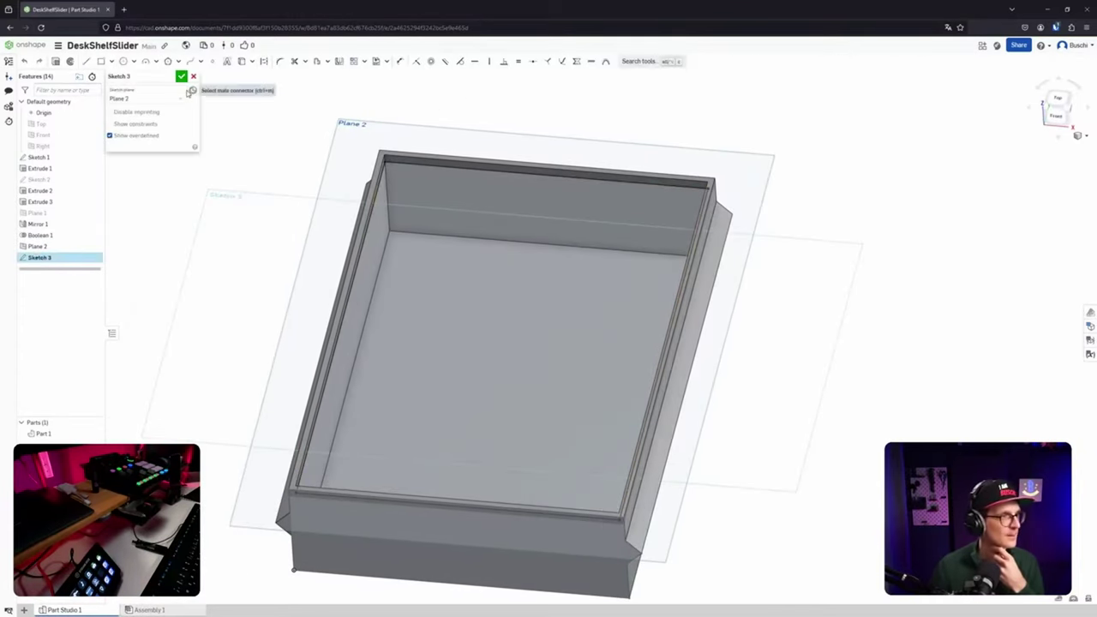
pyautogui.click(460, 62)
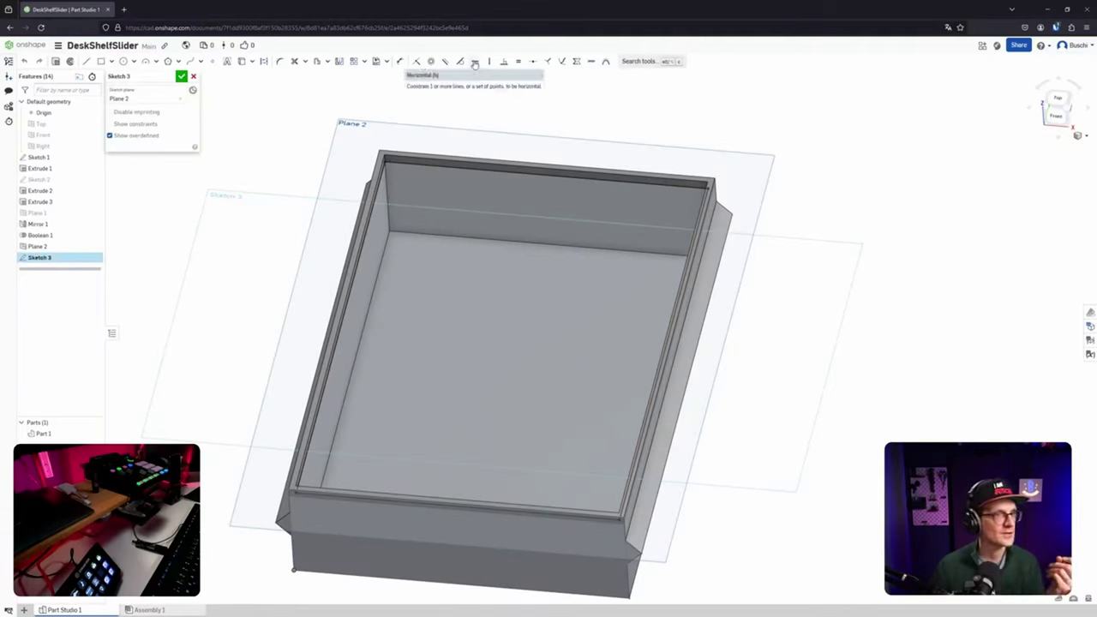
pyautogui.click(474, 63)
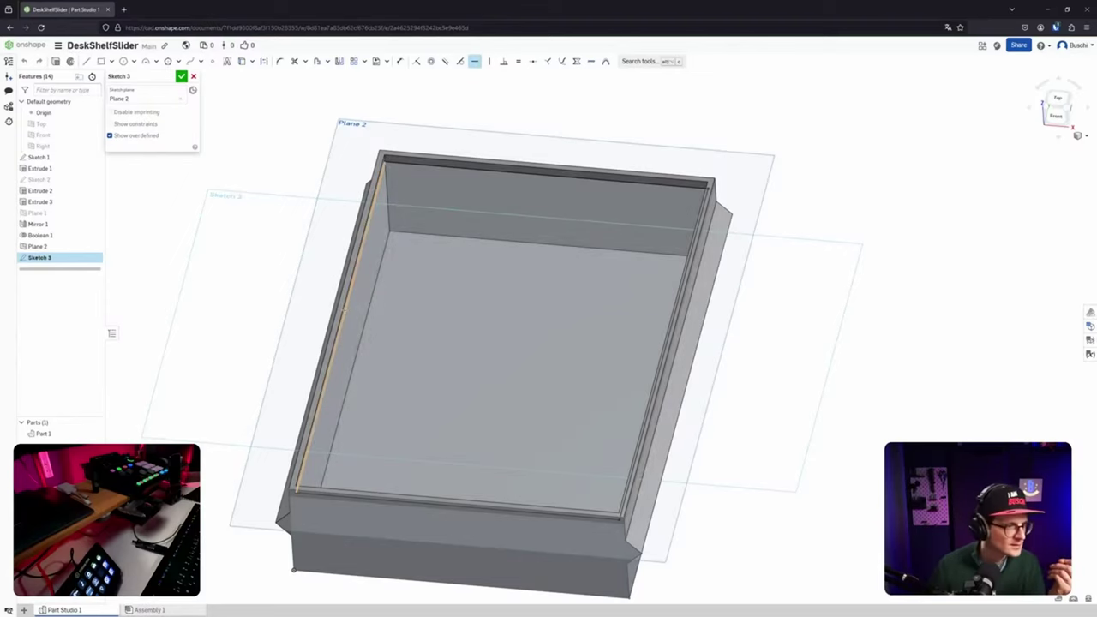
pyautogui.scroll(-2, 343, 305)
pyautogui.scroll(6, 344, 313)
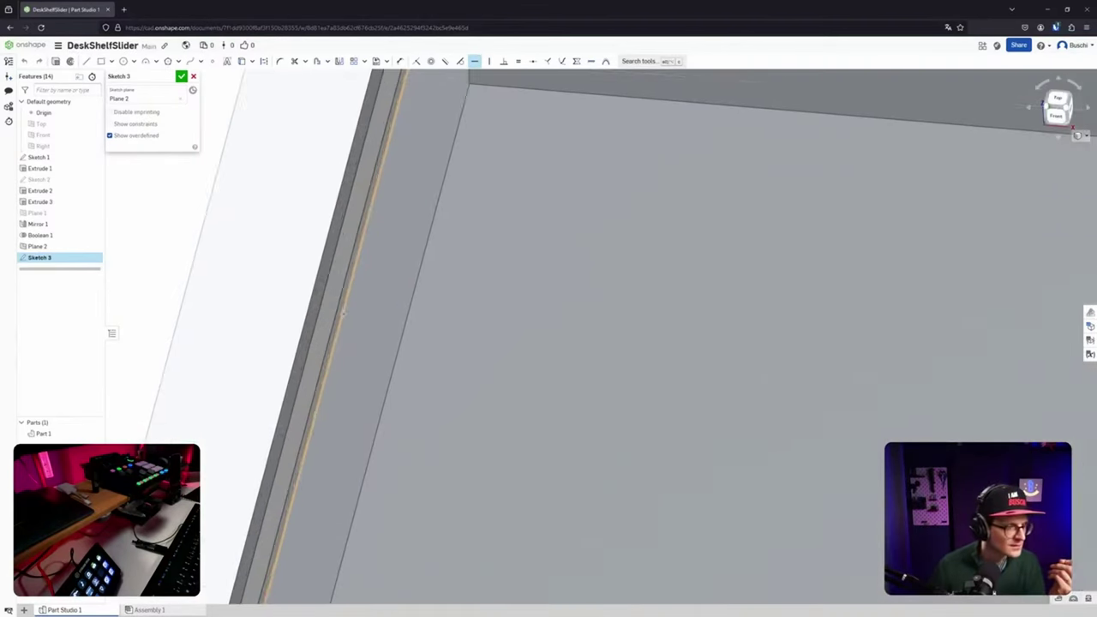
pyautogui.scroll(-5, 342, 313)
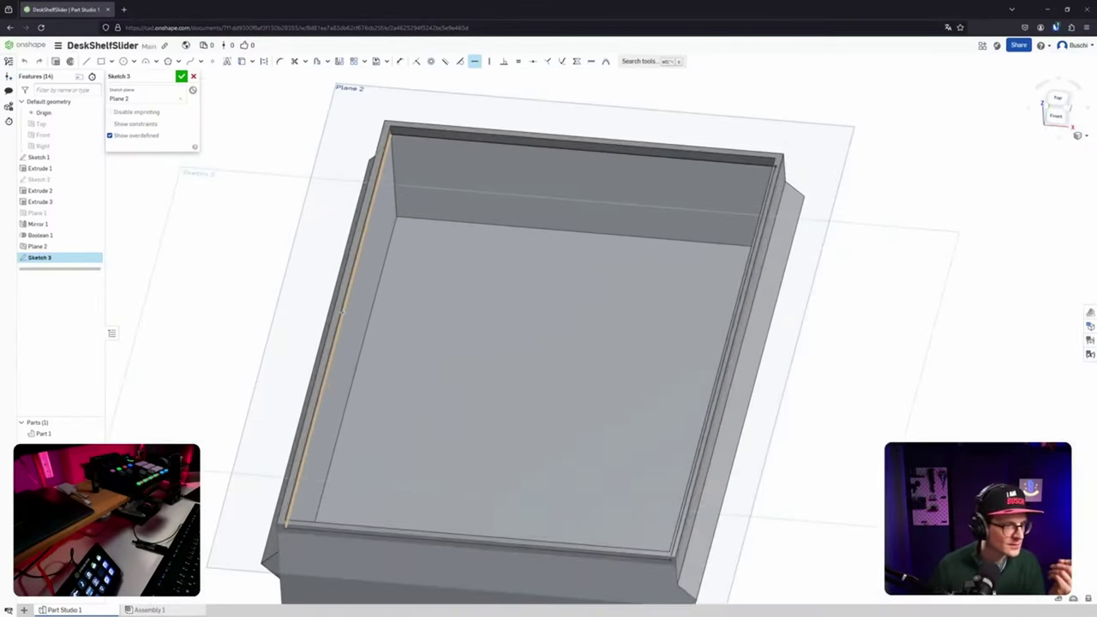
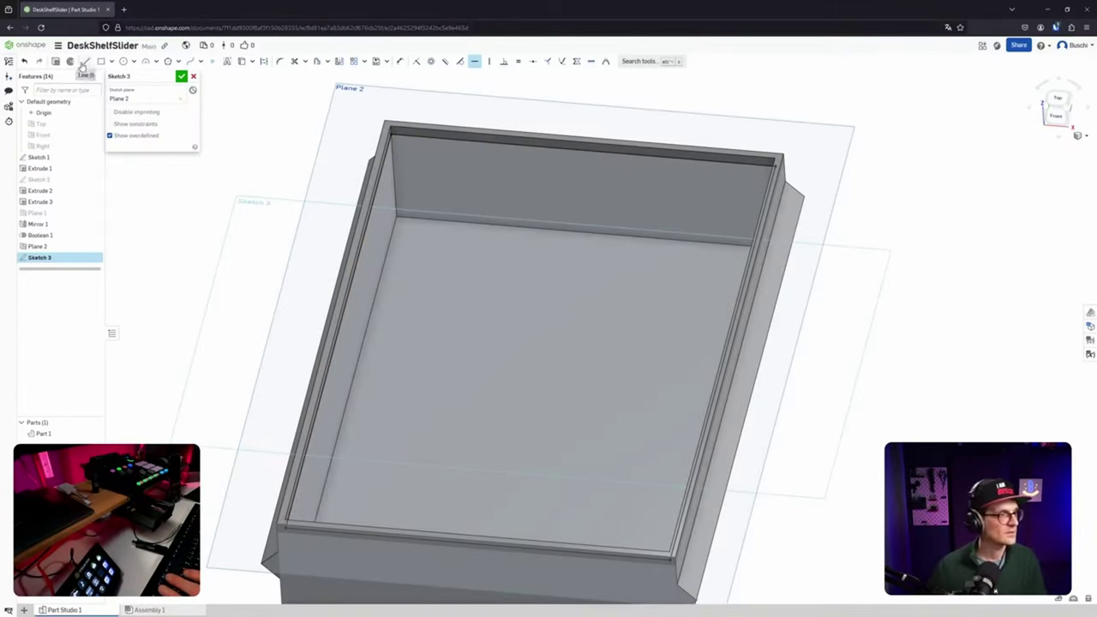
pyautogui.click(475, 60)
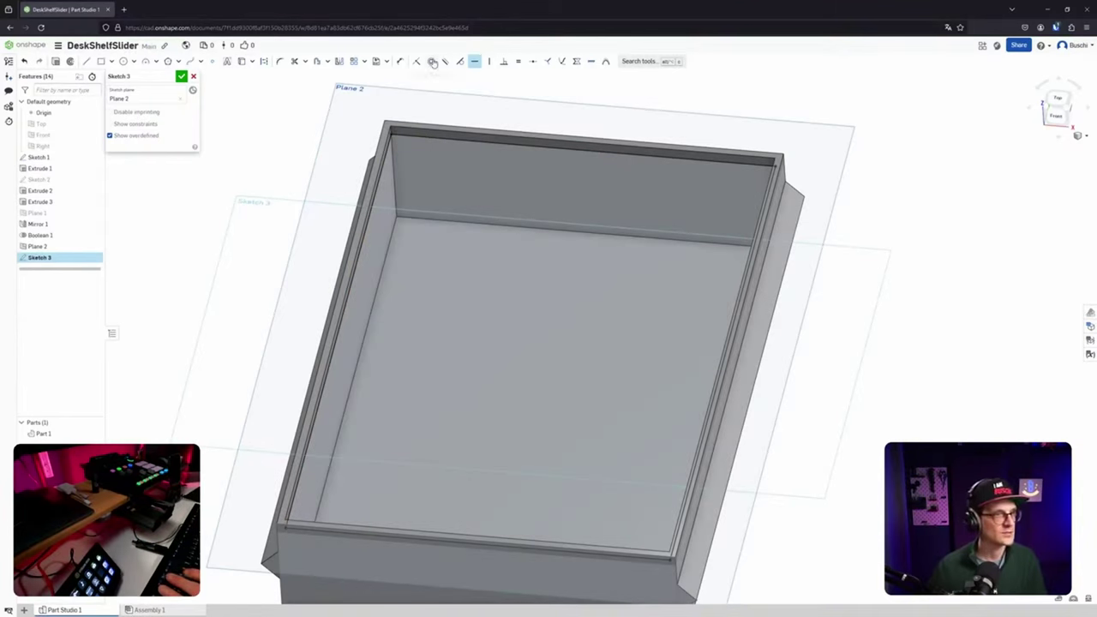
# Sketch a line across the tray from the inner back rim edge to the front rim edge.
pyautogui.click(86, 61)
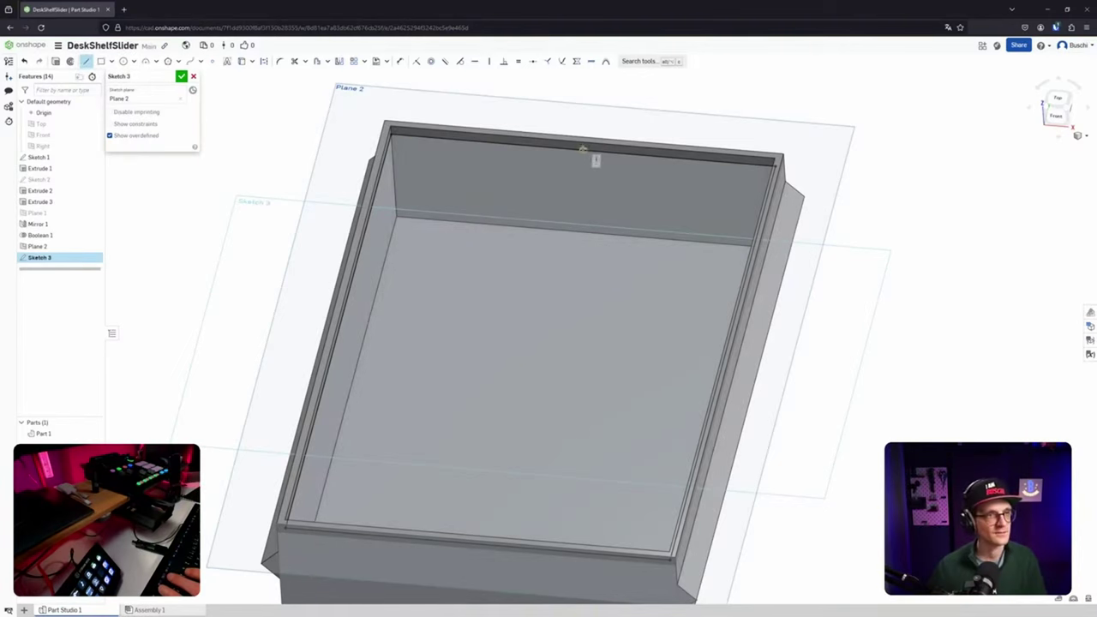
pyautogui.press('Escape')
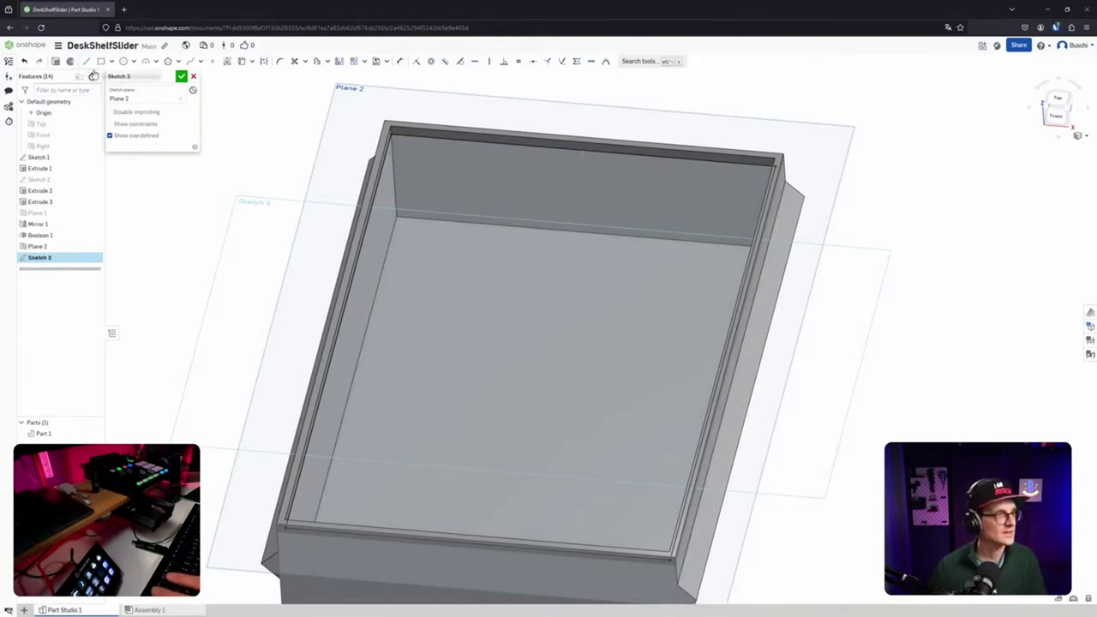
pyautogui.click(85, 61)
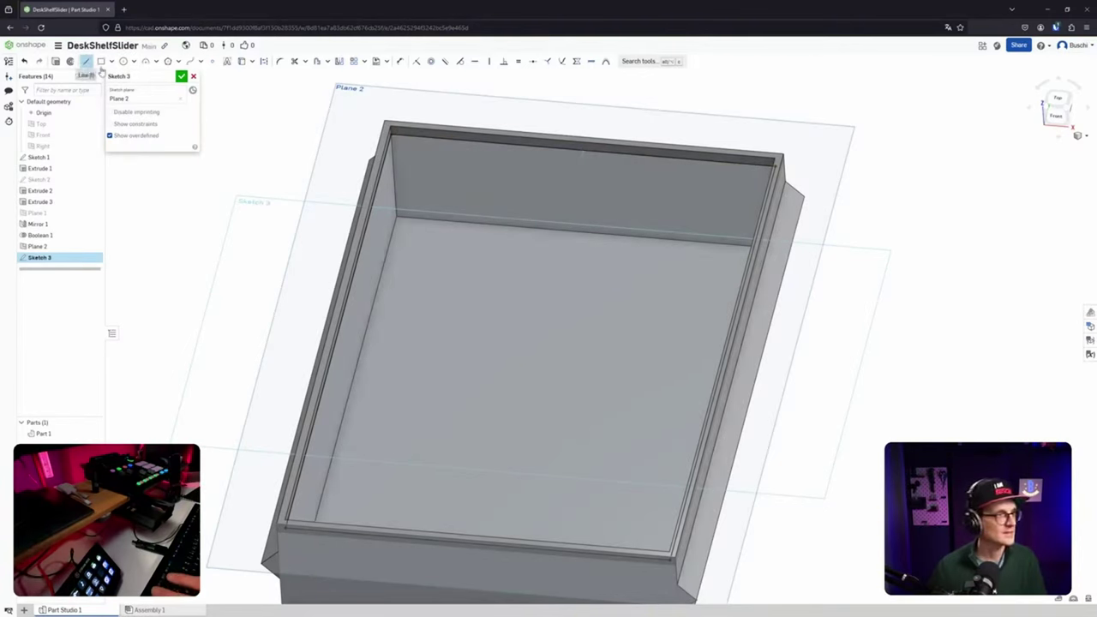
pyautogui.click(597, 150)
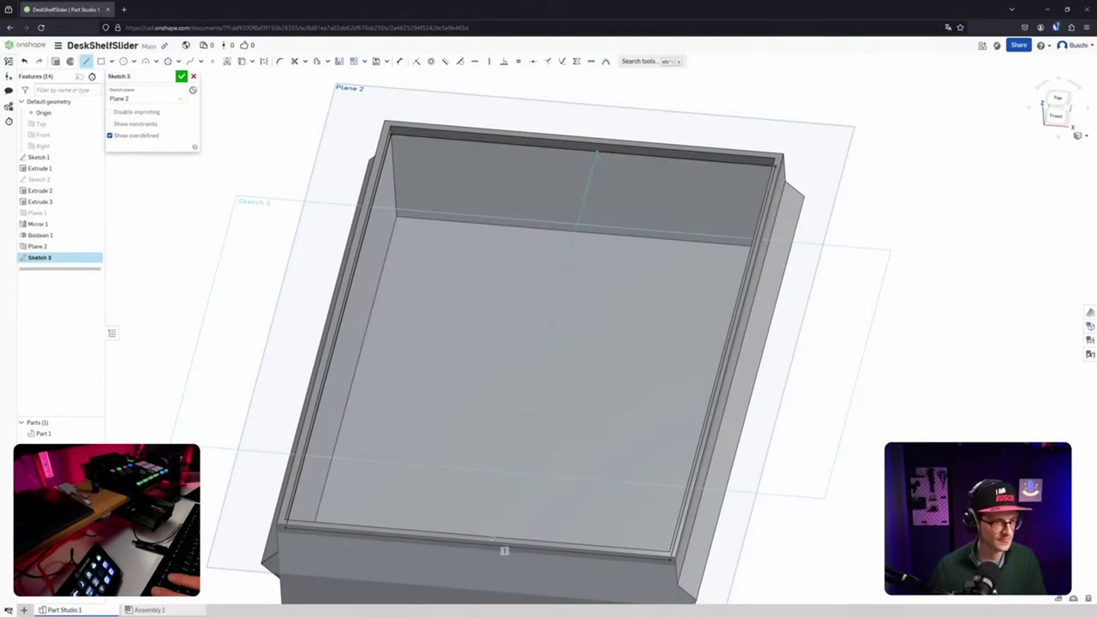
pyautogui.scroll(5, 504, 551)
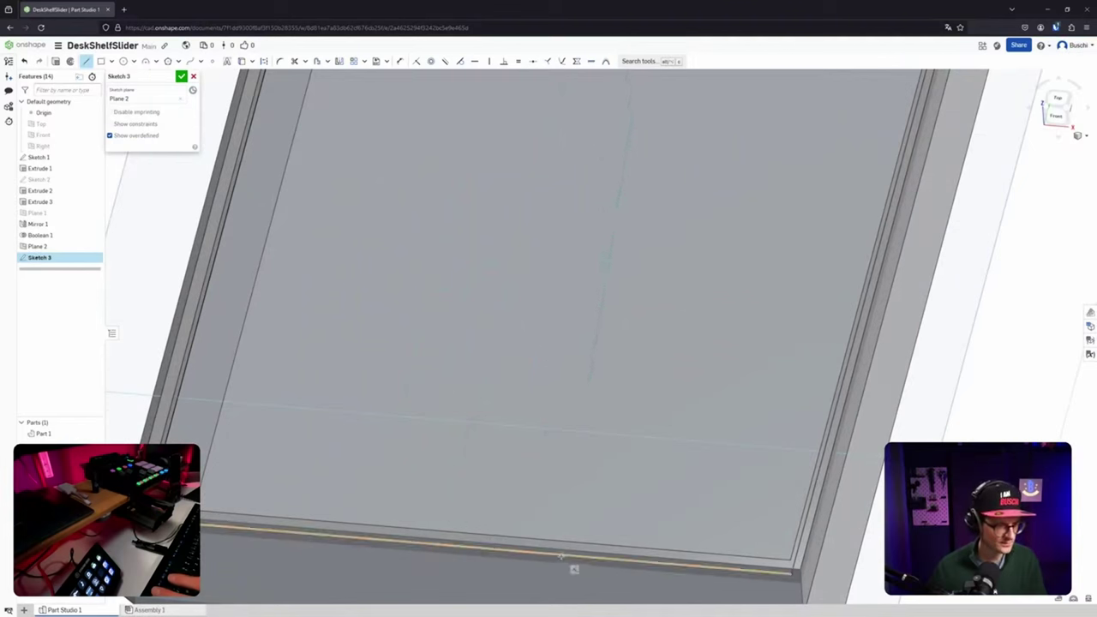
pyautogui.click(604, 557)
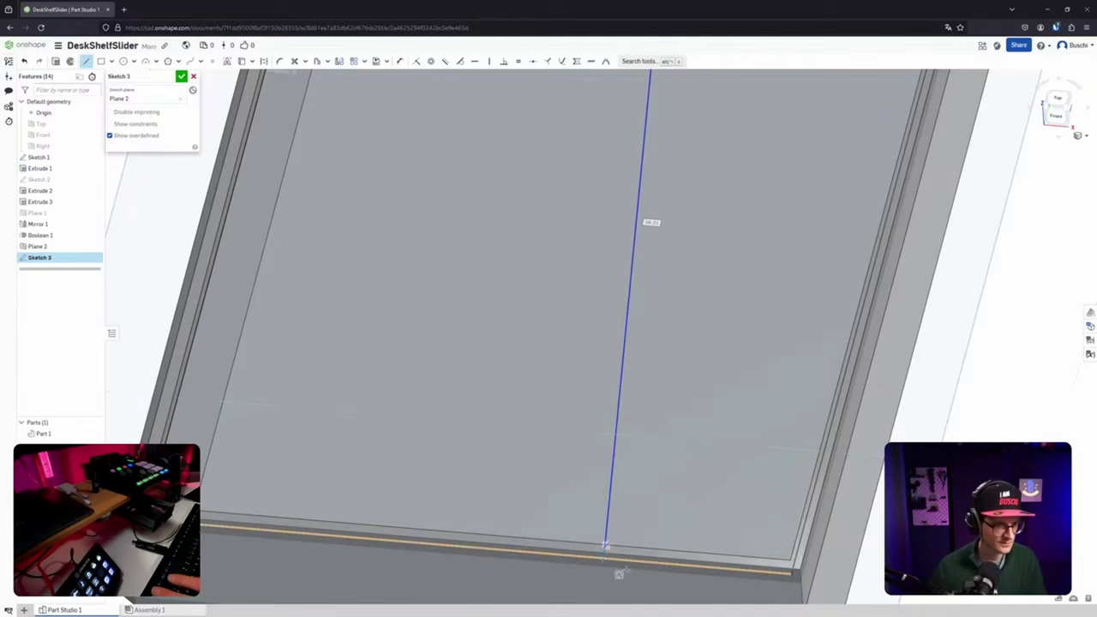
pyautogui.press('n')
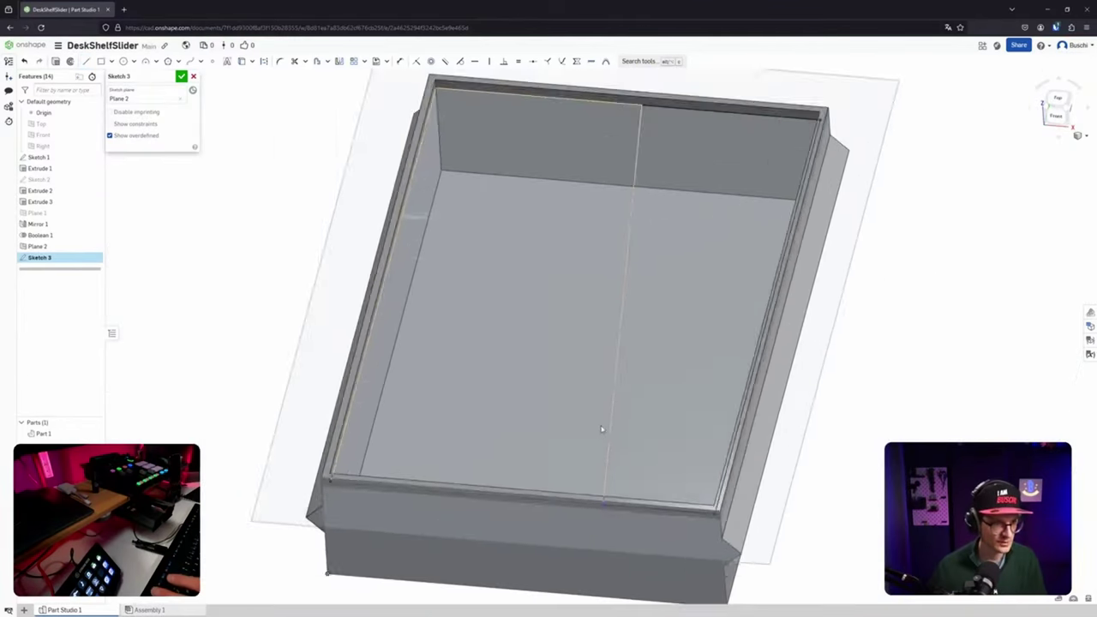
# Switch to the top view and constrain the slanted divider line to be vertical.
pyautogui.click(1058, 107)
pyautogui.scroll(-2, 678, 300)
pyautogui.scroll(4, 677, 299)
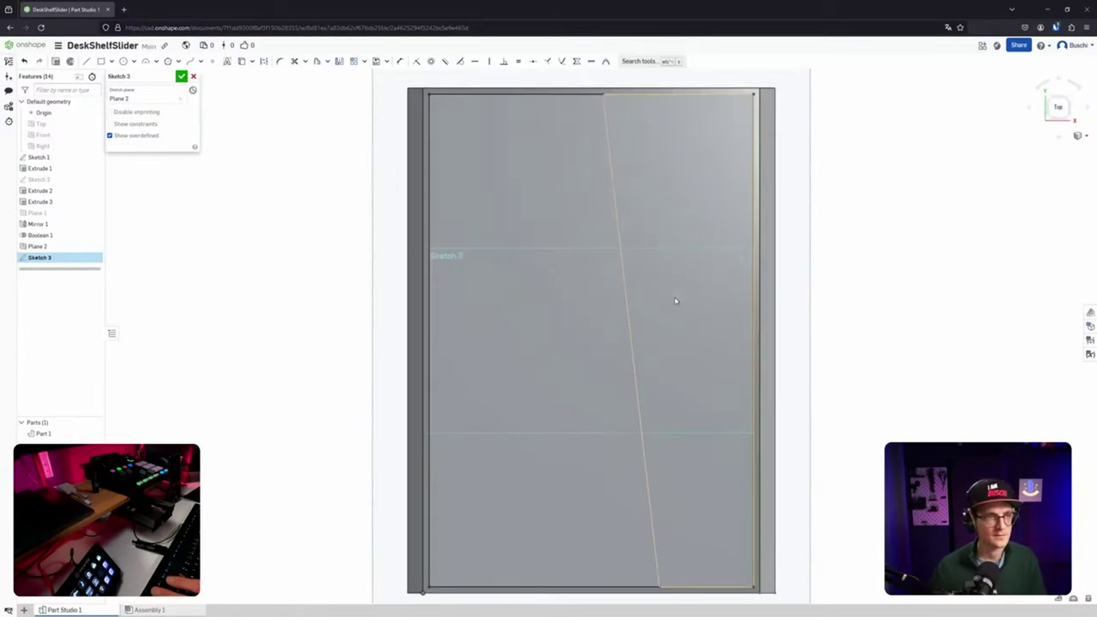
pyautogui.scroll(-2, 676, 298)
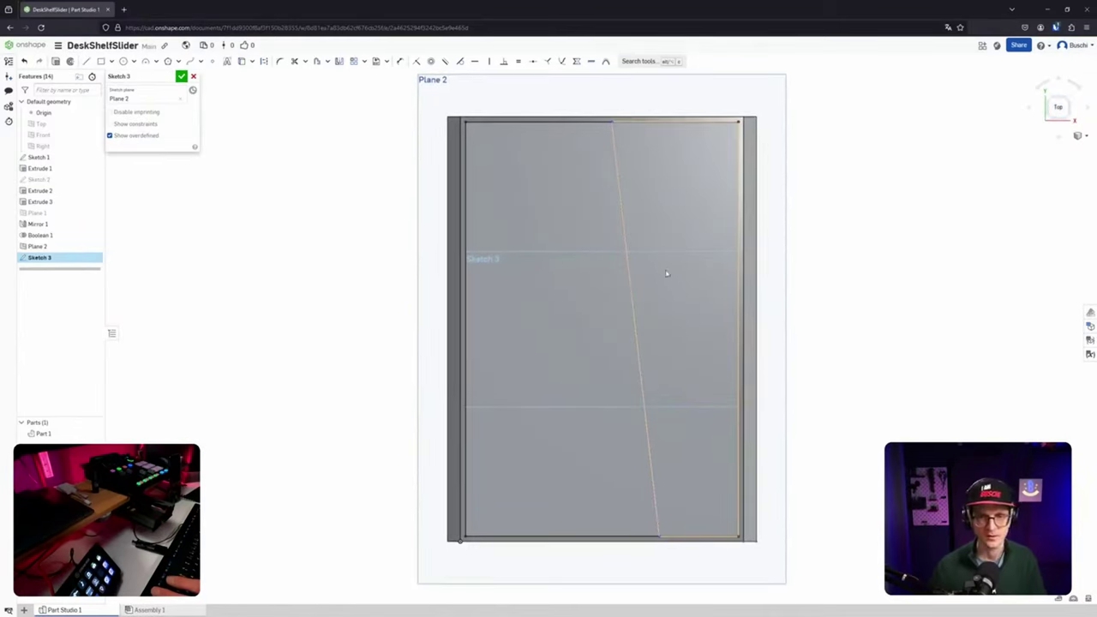
pyautogui.click(490, 61)
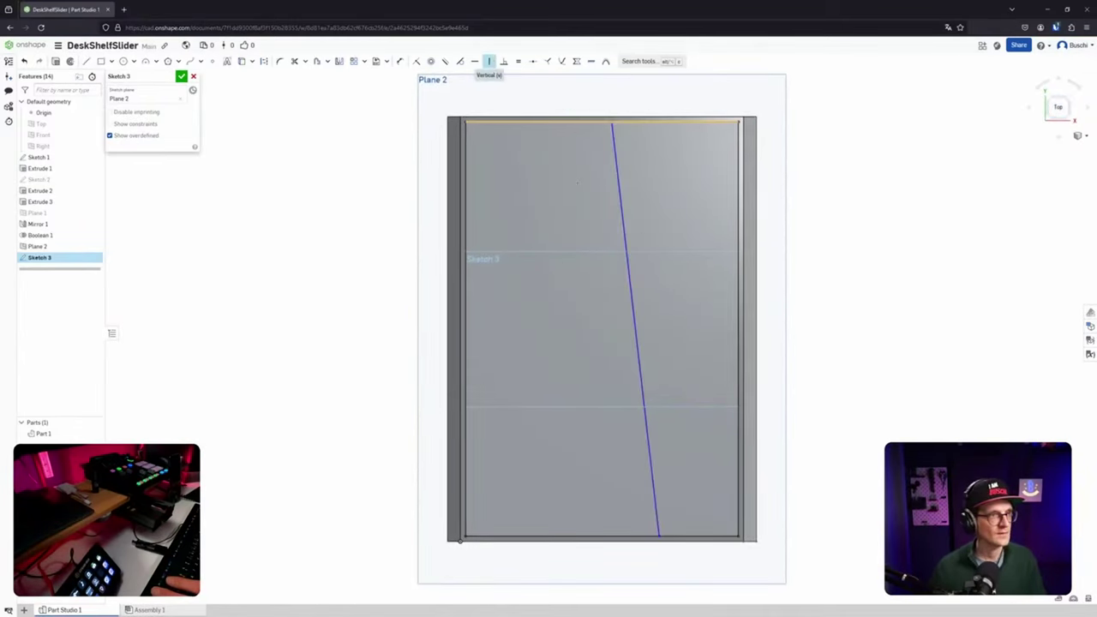
pyautogui.click(622, 197)
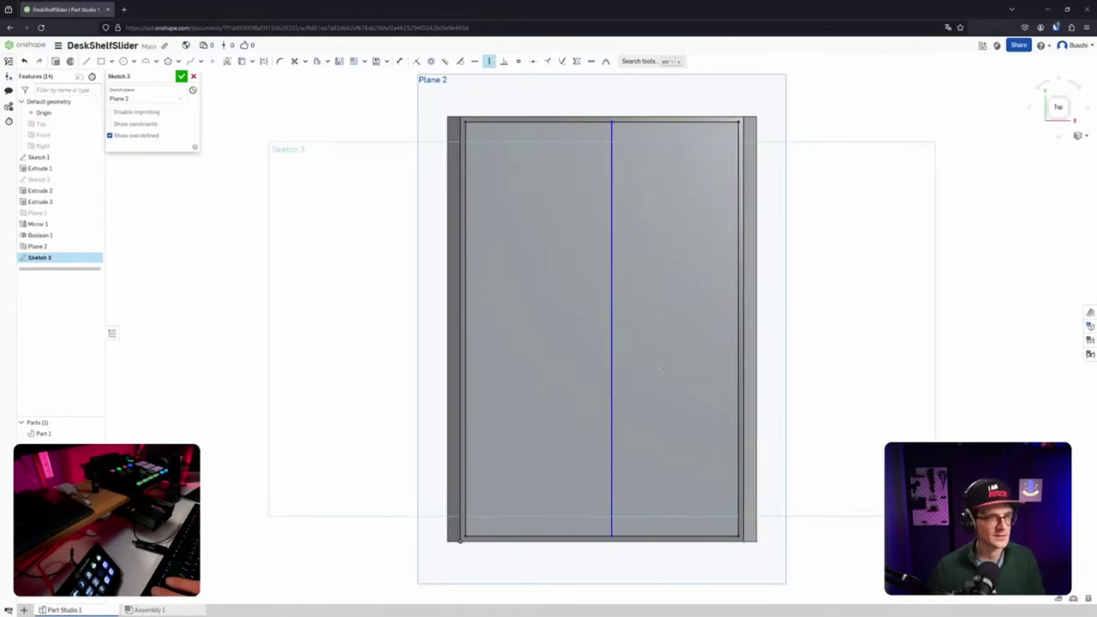
# Sketch a horizontal line from the vertical divider to the tray's left inner edge, in the back part of the tray.
pyautogui.moveTo(661, 369); pyautogui.dragTo(635, 385, button='middle')
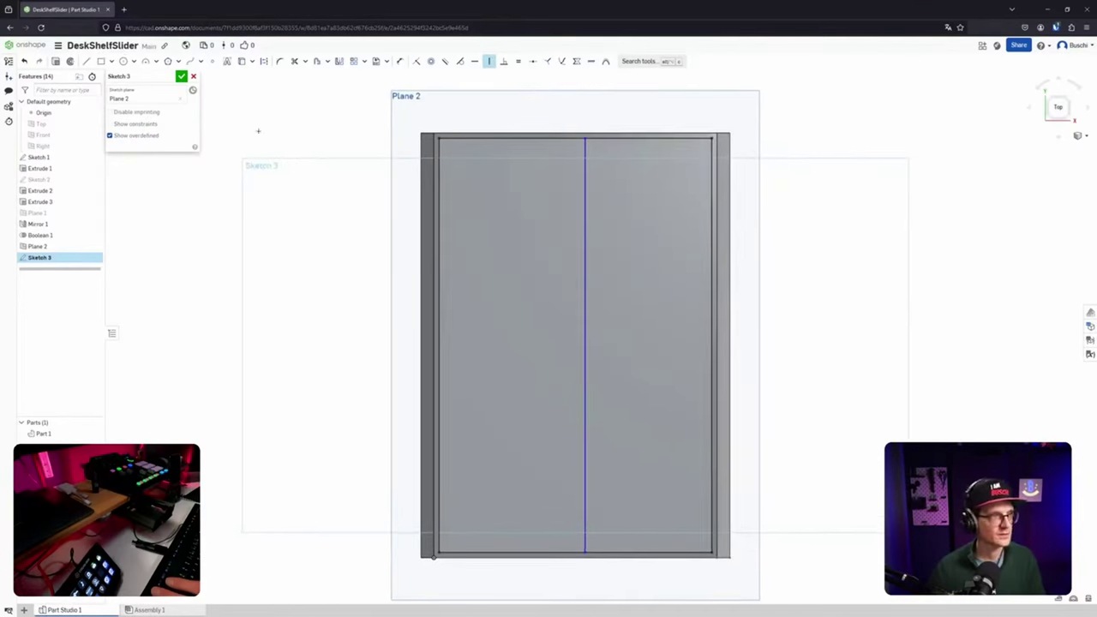
pyautogui.click(86, 61)
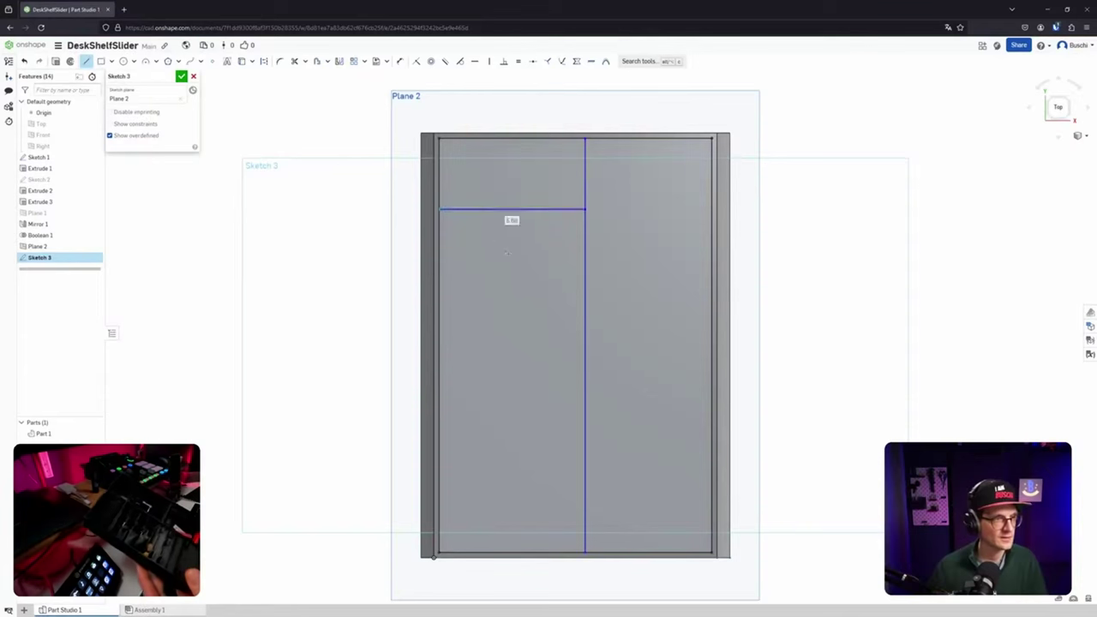
pyautogui.rightClick(534, 233)
pyautogui.click(528, 173)
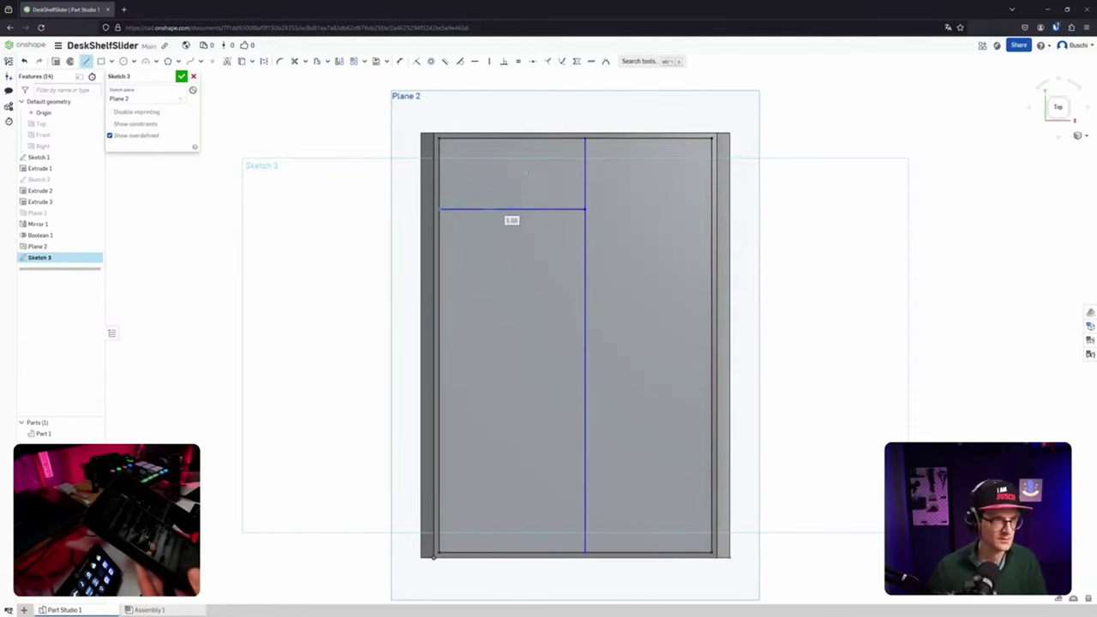
pyautogui.rightClick(534, 220)
pyautogui.click(554, 226)
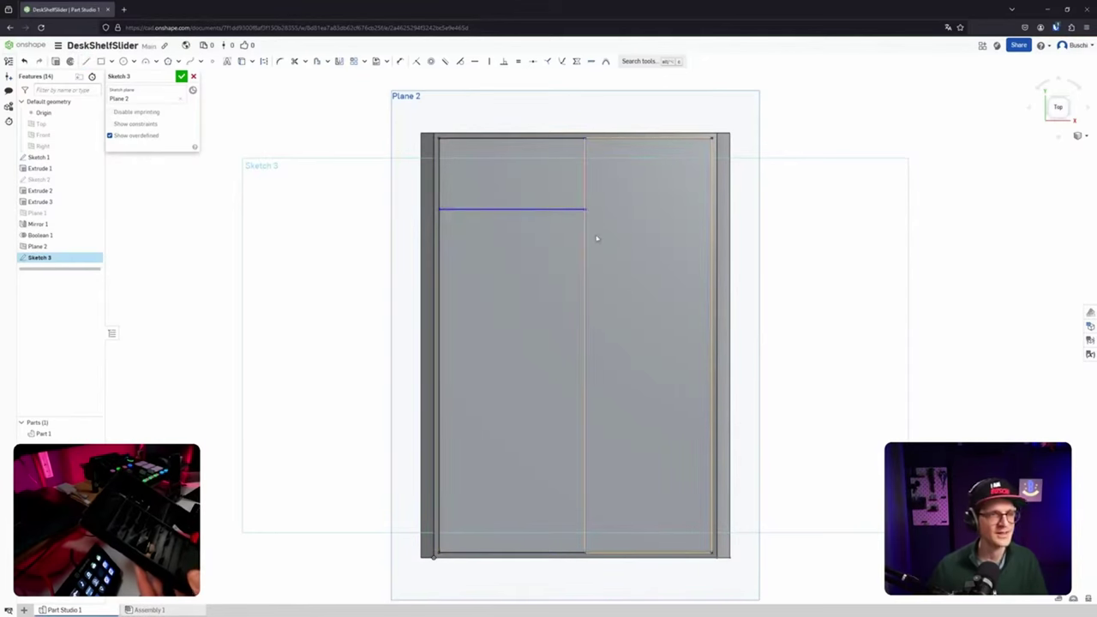
pyautogui.rightClick(621, 255)
pyautogui.click(630, 258)
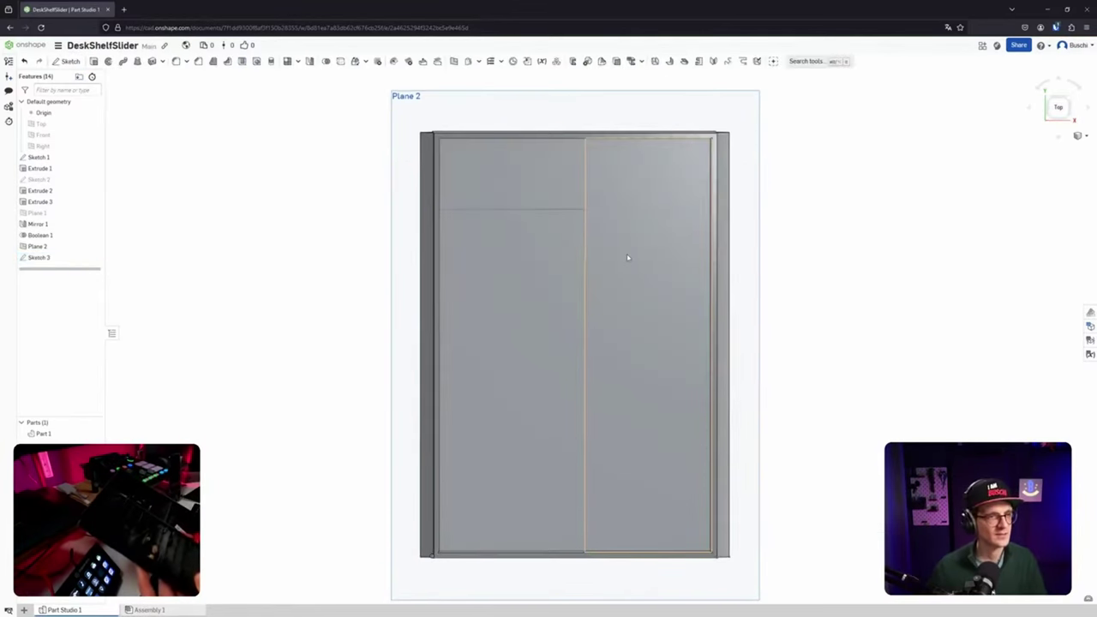
pyautogui.doubleClick(53, 257)
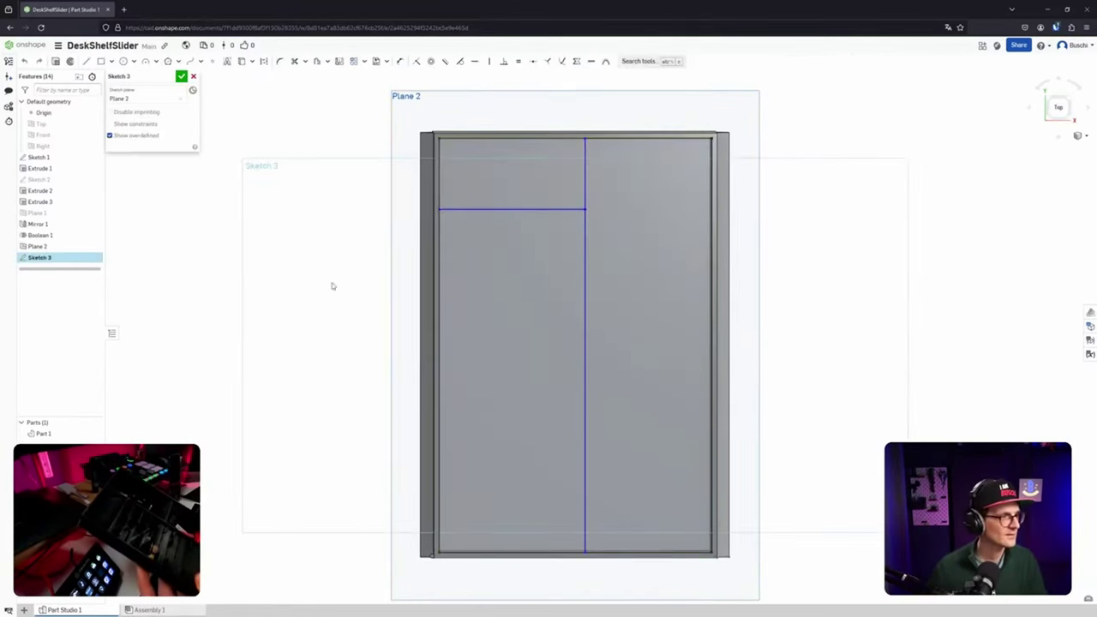
# Sketch a horizontal line from the vertical divider to the tray's right inner edge, in the front part of the tray.
pyautogui.rightClick(482, 299)
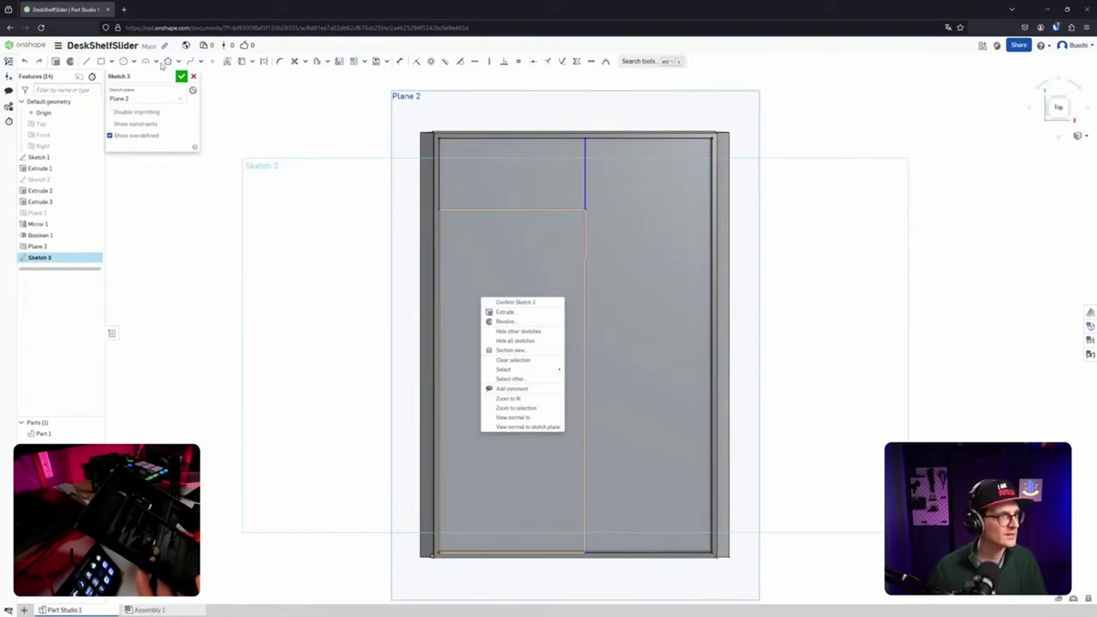
pyautogui.click(86, 64)
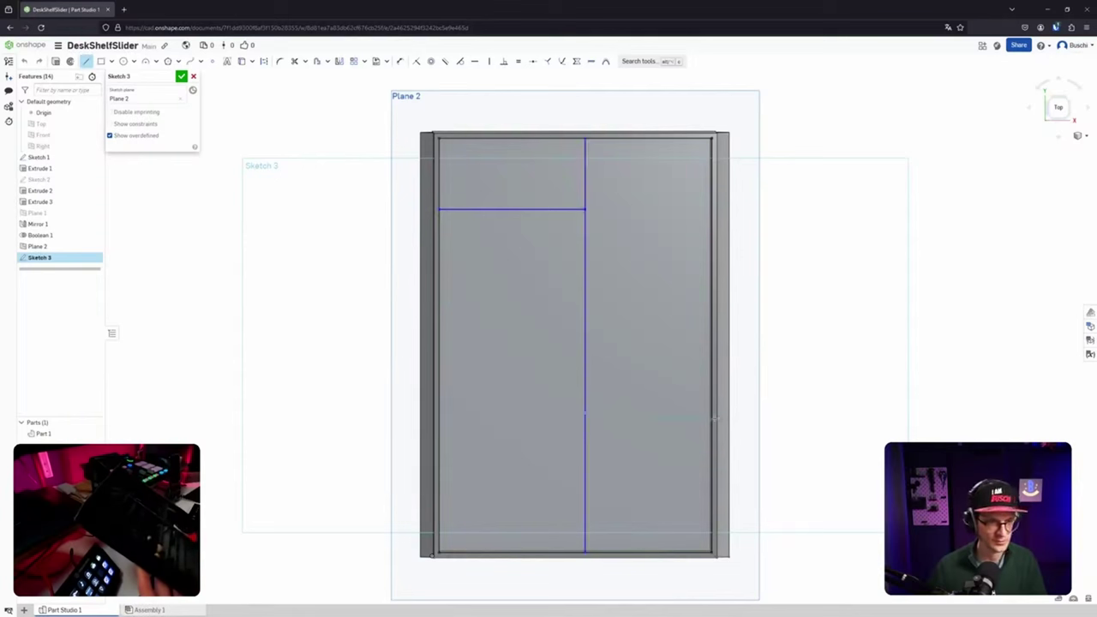
pyautogui.click(711, 412)
pyautogui.press('a')
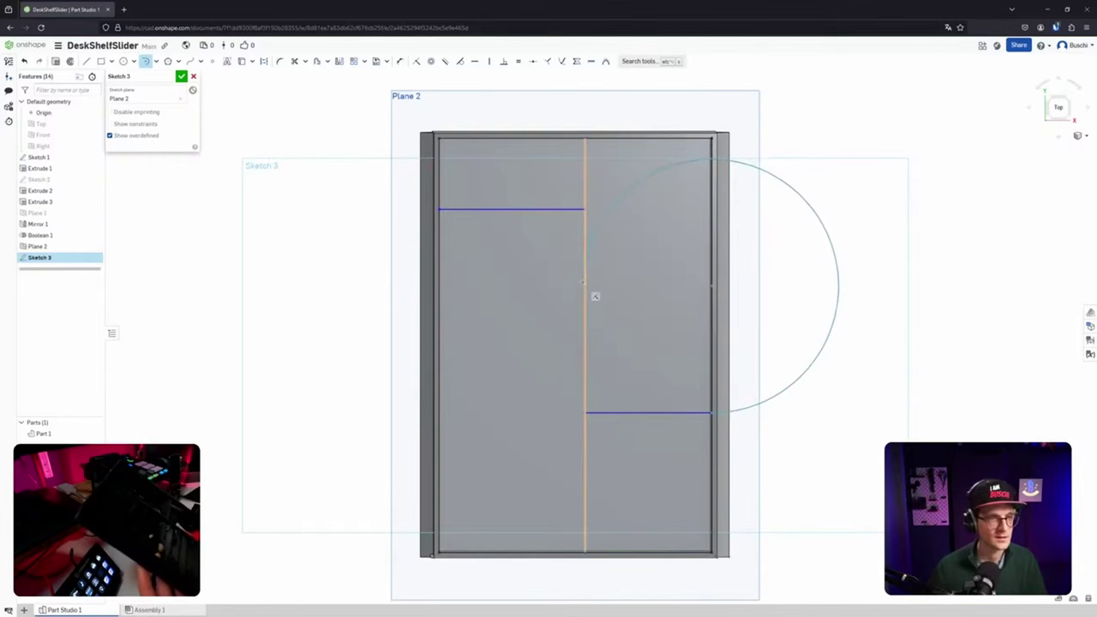
pyautogui.press('Escape')
pyautogui.press('l')
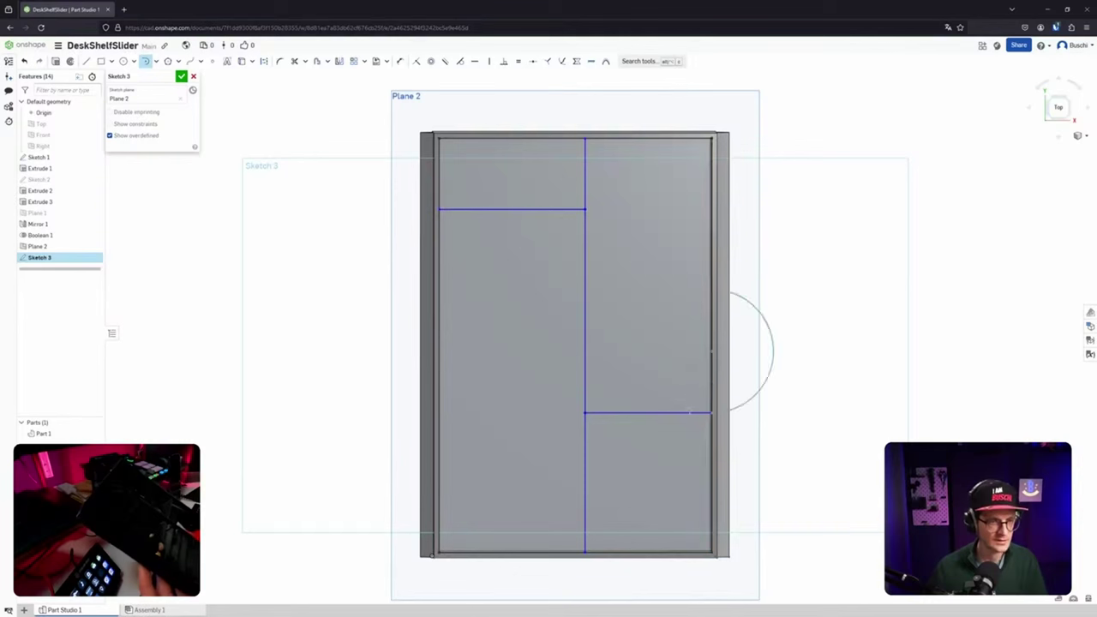
pyautogui.press('l')
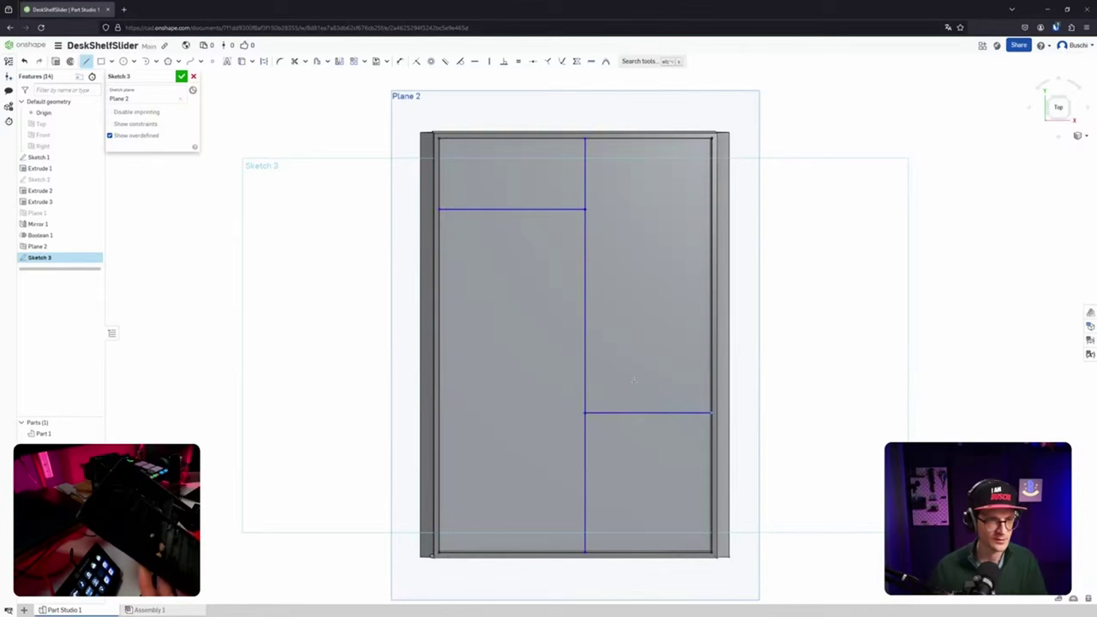
pyautogui.press('t')
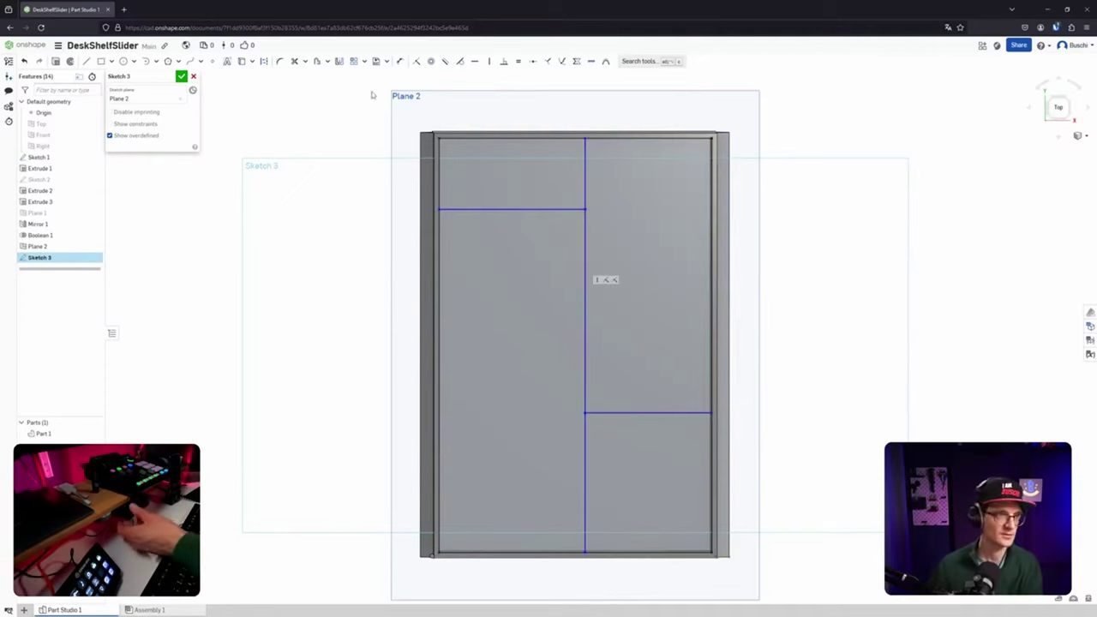
# Dimension the vertical divider line 6 cm from the tray's left inner edge.
pyautogui.press('d')
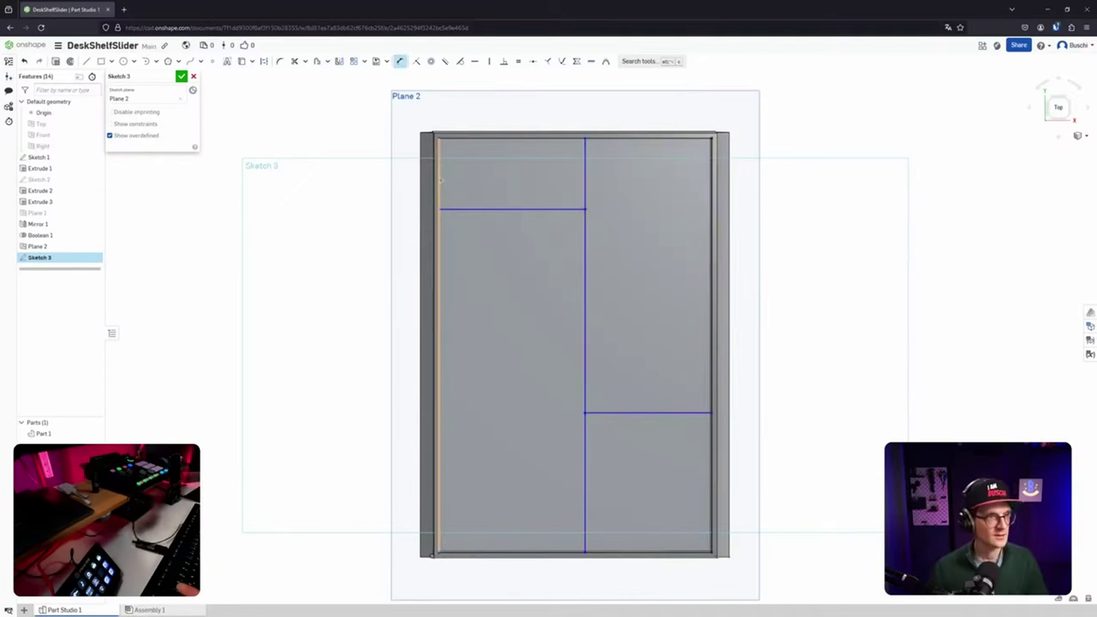
pyautogui.click(589, 176)
pyautogui.click(440, 176)
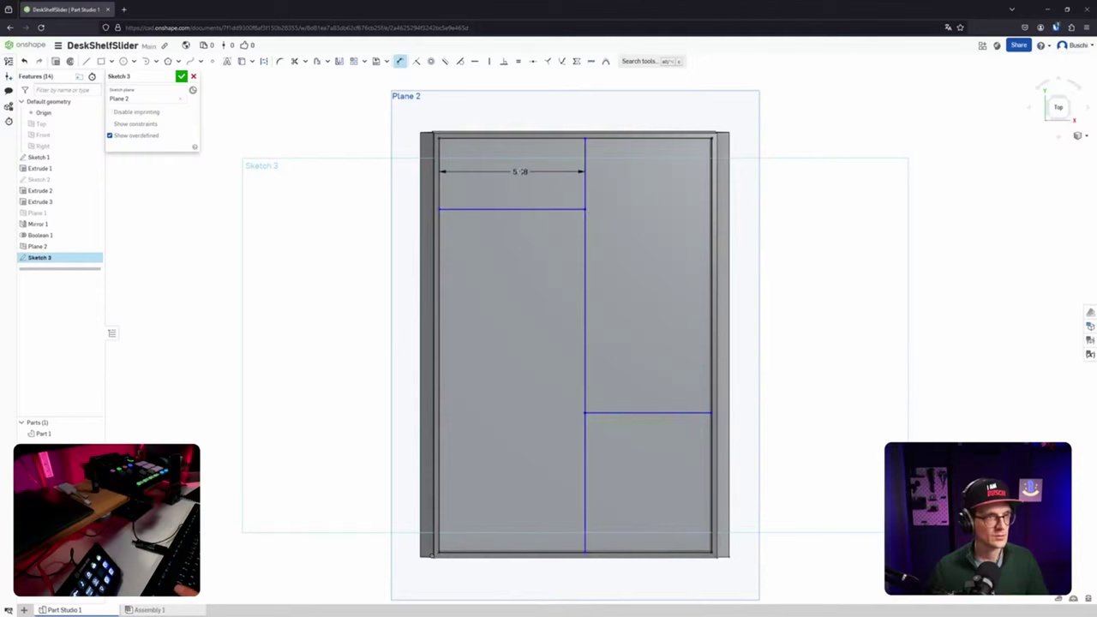
pyautogui.click(523, 172)
pyautogui.write('8c')
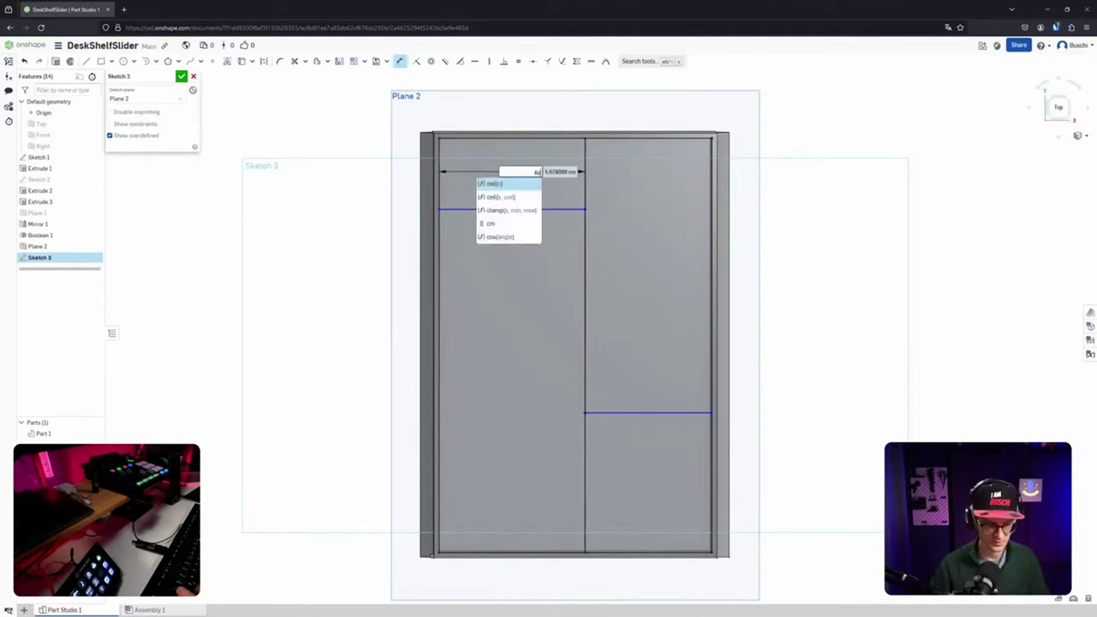
pyautogui.press('Return')
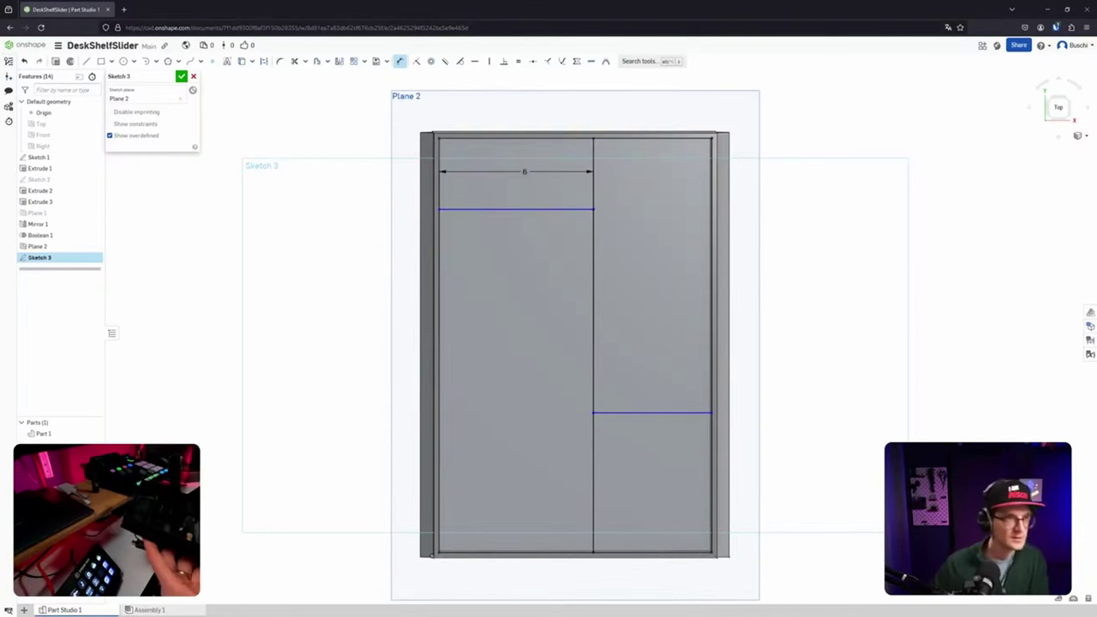
# Dimension the left horizontal divider line 4 cm from the tray's back inner edge.
pyautogui.click(527, 137)
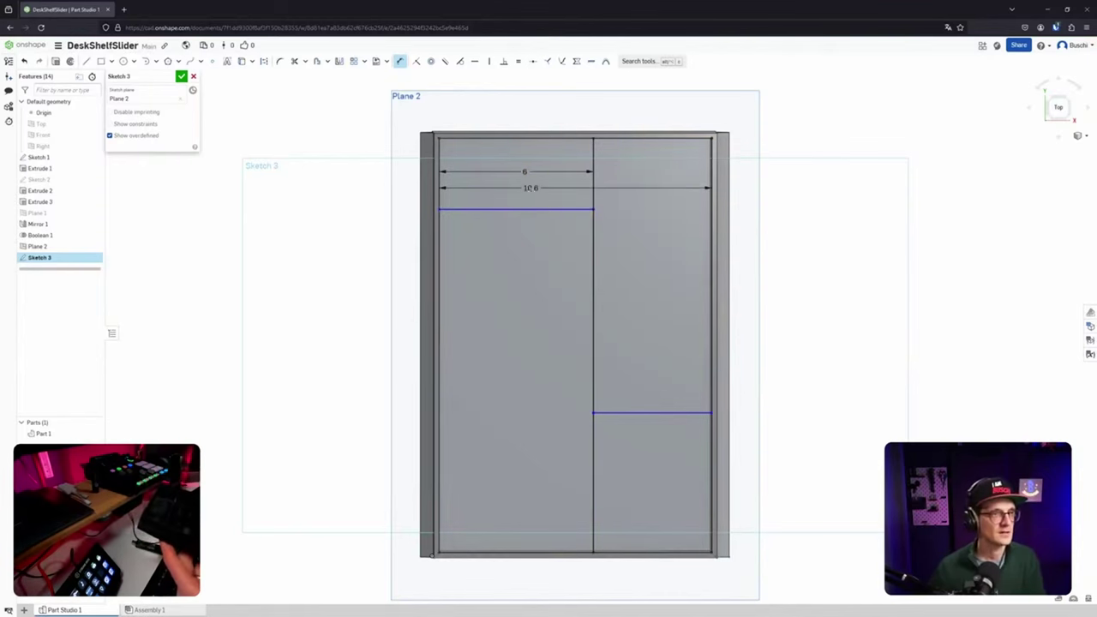
pyautogui.click(523, 210)
pyautogui.click(524, 139)
pyautogui.click(524, 189)
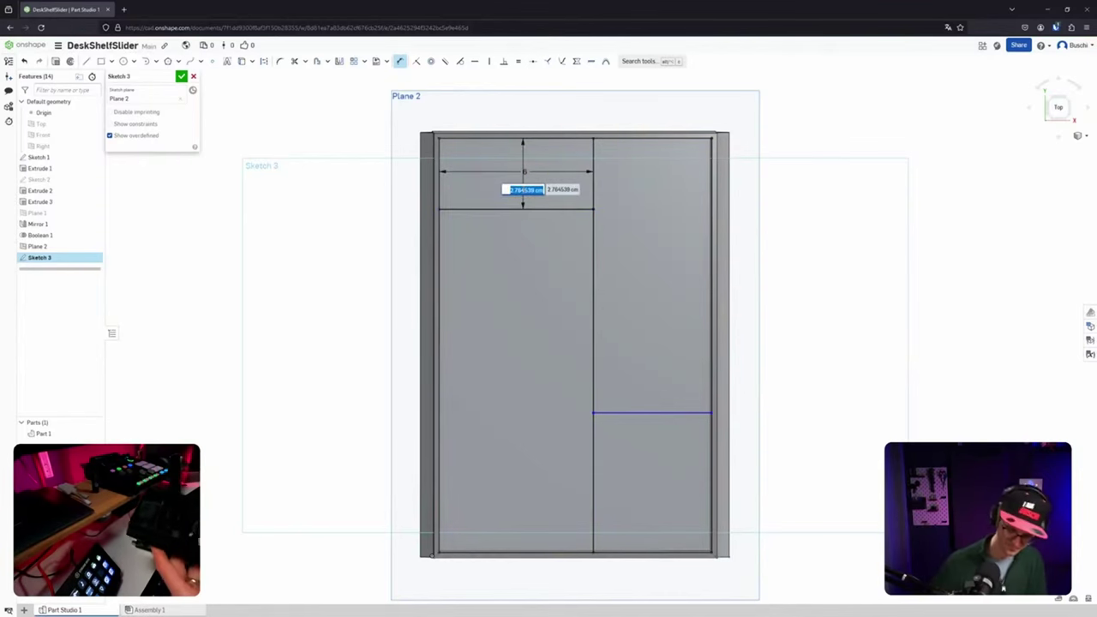
pyautogui.write('4')
pyautogui.press('Return')
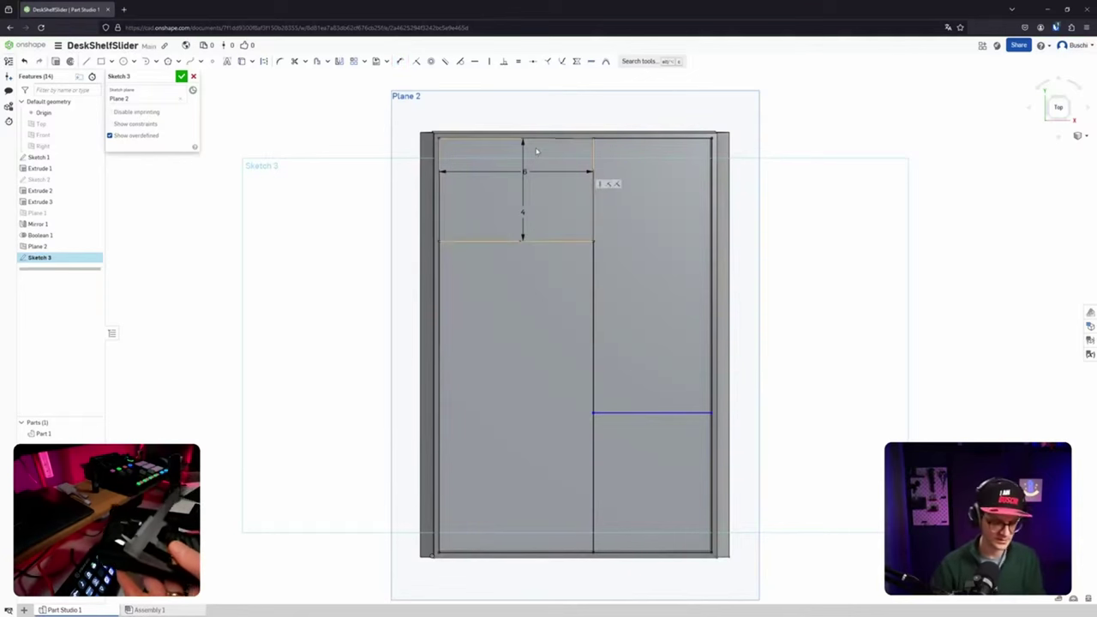
# Dimension the right horizontal divider line 9 cm from the tray's back inner edge.
pyautogui.press('d')
pyautogui.moveTo(534, 149); pyautogui.dragTo(612, 198, button='right')
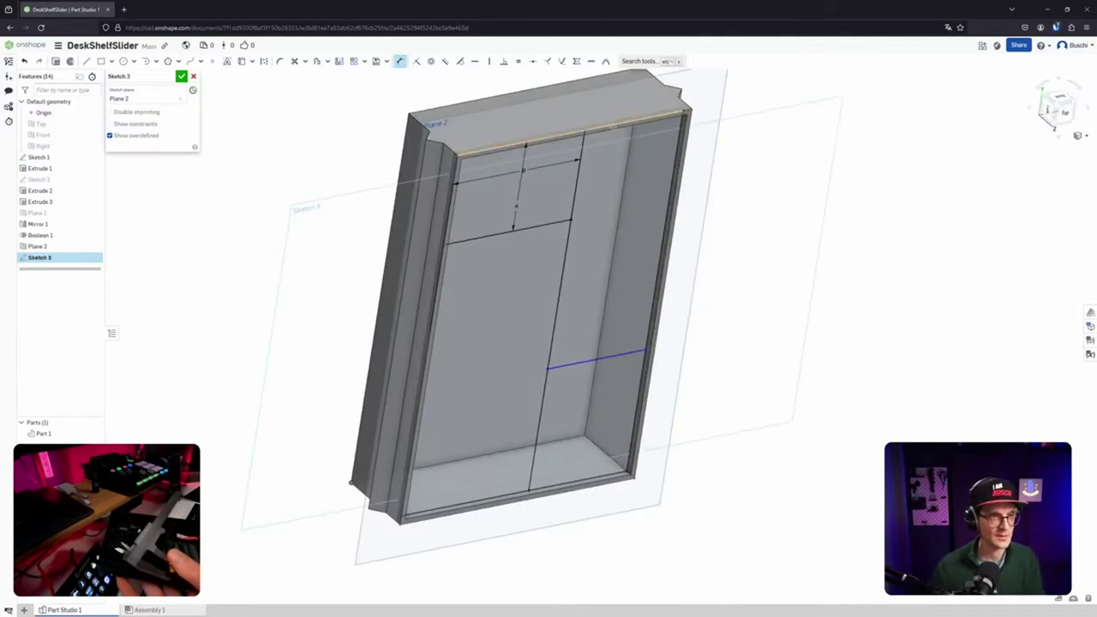
pyautogui.click(577, 366)
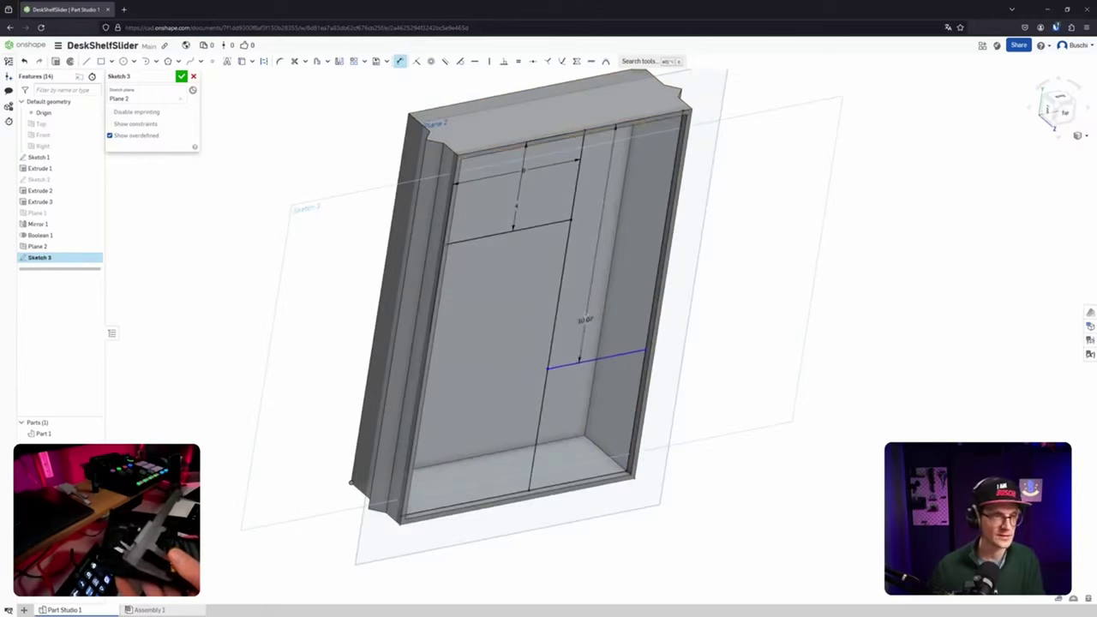
pyautogui.click(586, 307)
pyautogui.write('5')
pyautogui.press('Return')
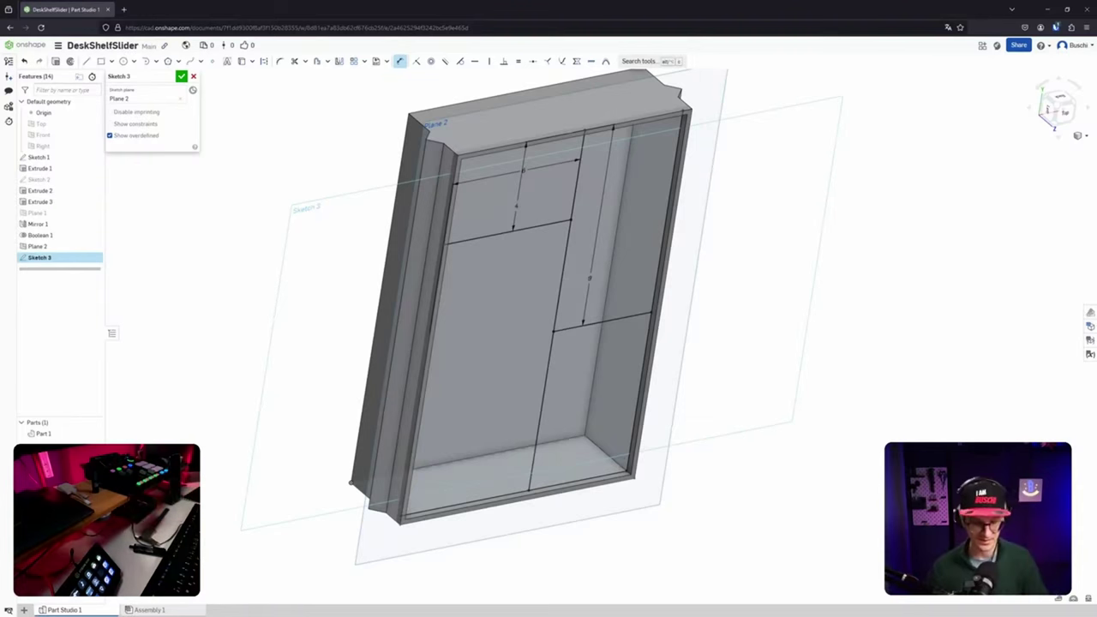
# Return to the top view and finish the divider sketch.
pyautogui.moveTo(638, 339); pyautogui.dragTo(886, 167, button='right')
pyautogui.click(1061, 110)
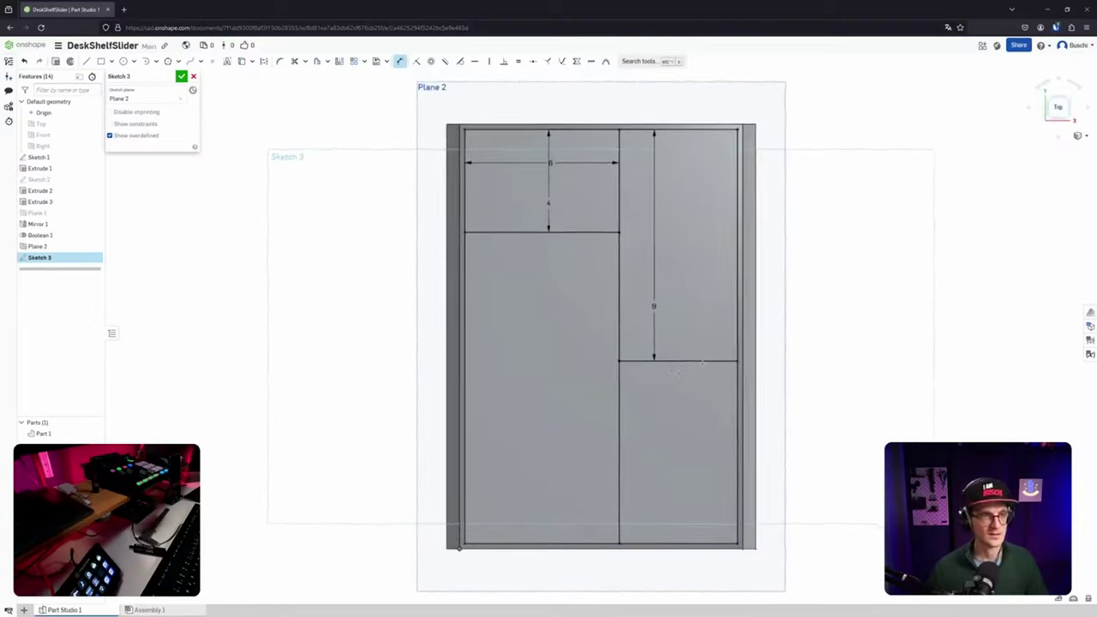
pyautogui.moveTo(700, 358); pyautogui.dragTo(653, 316, button='middle')
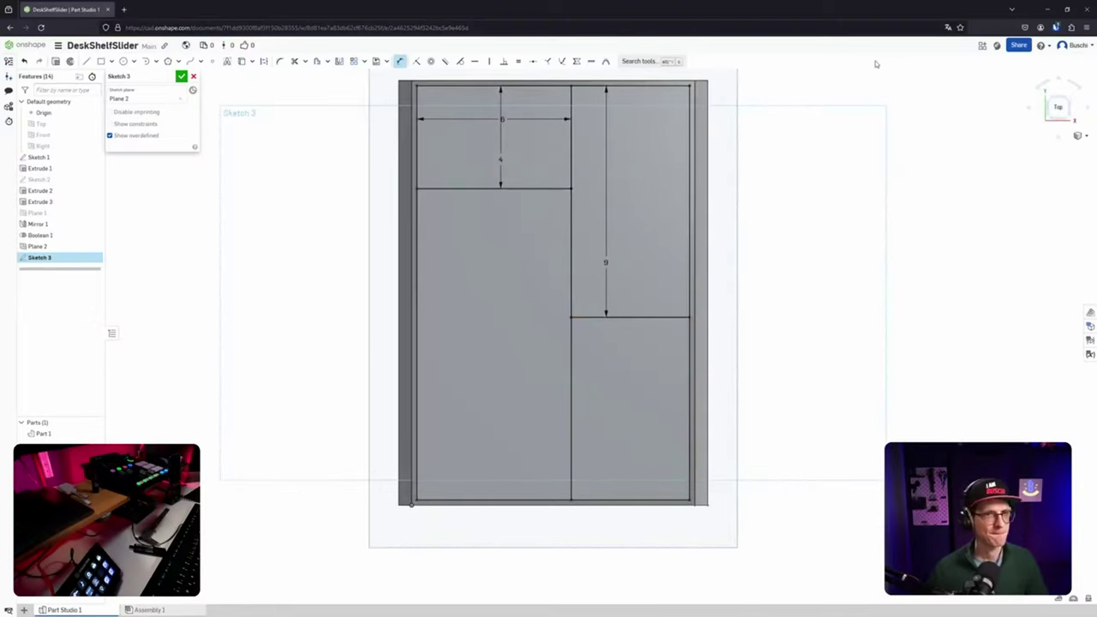
pyautogui.click(180, 77)
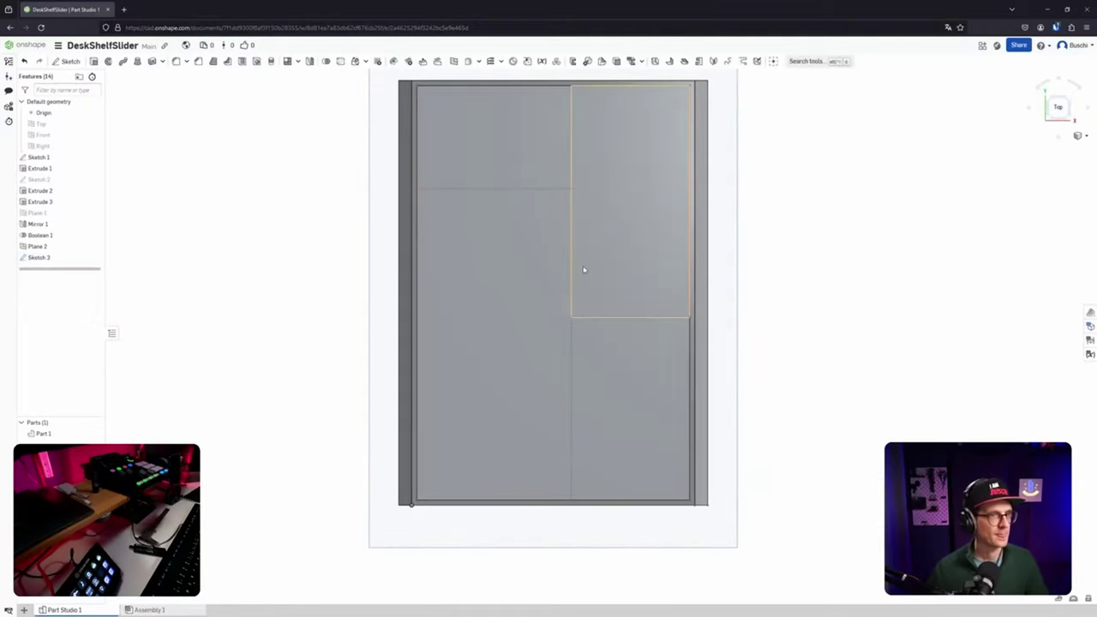
pyautogui.moveTo(584, 269); pyautogui.dragTo(561, 338, button='middle')
pyautogui.moveTo(560, 337); pyautogui.dragTo(560, 301, button='right')
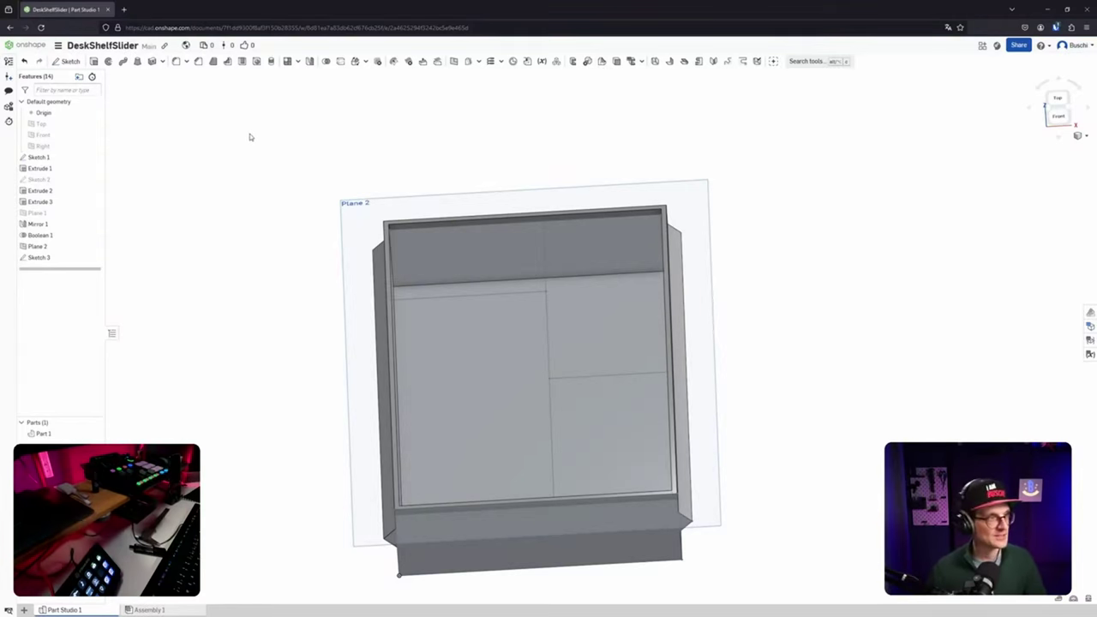
pyautogui.click(96, 62)
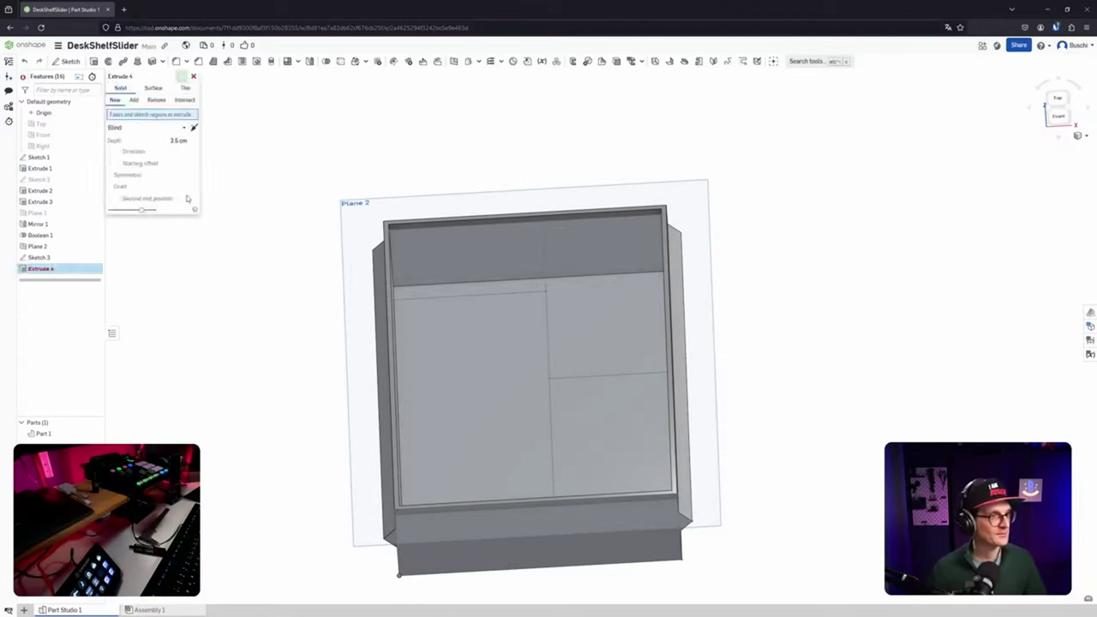
pyautogui.click(185, 89)
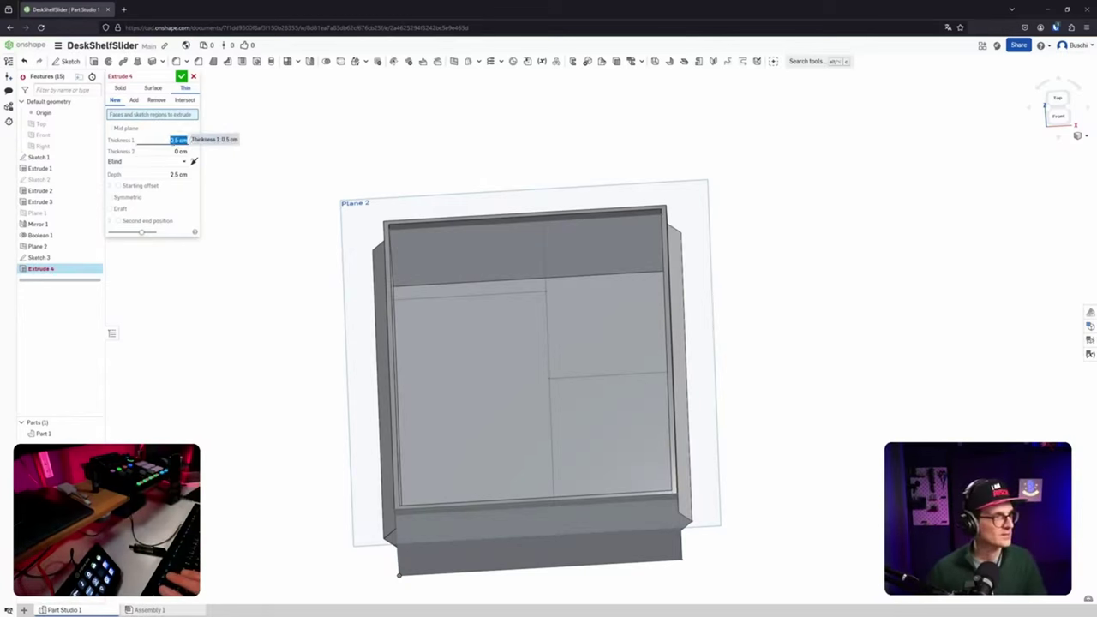
pyautogui.click(157, 163)
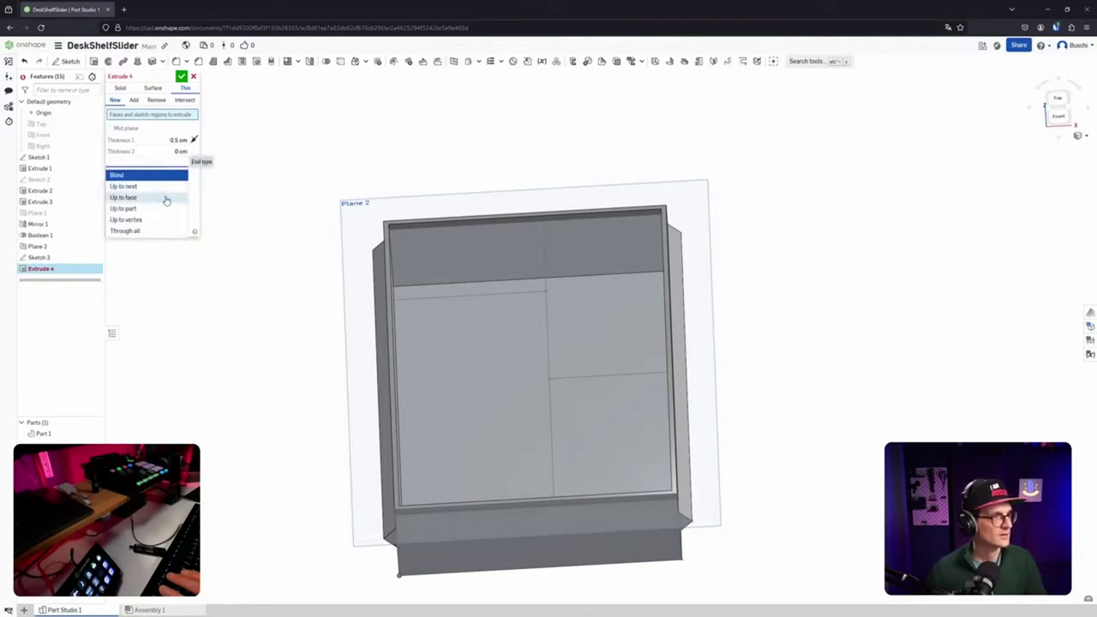
pyautogui.click(166, 199)
pyautogui.click(504, 394)
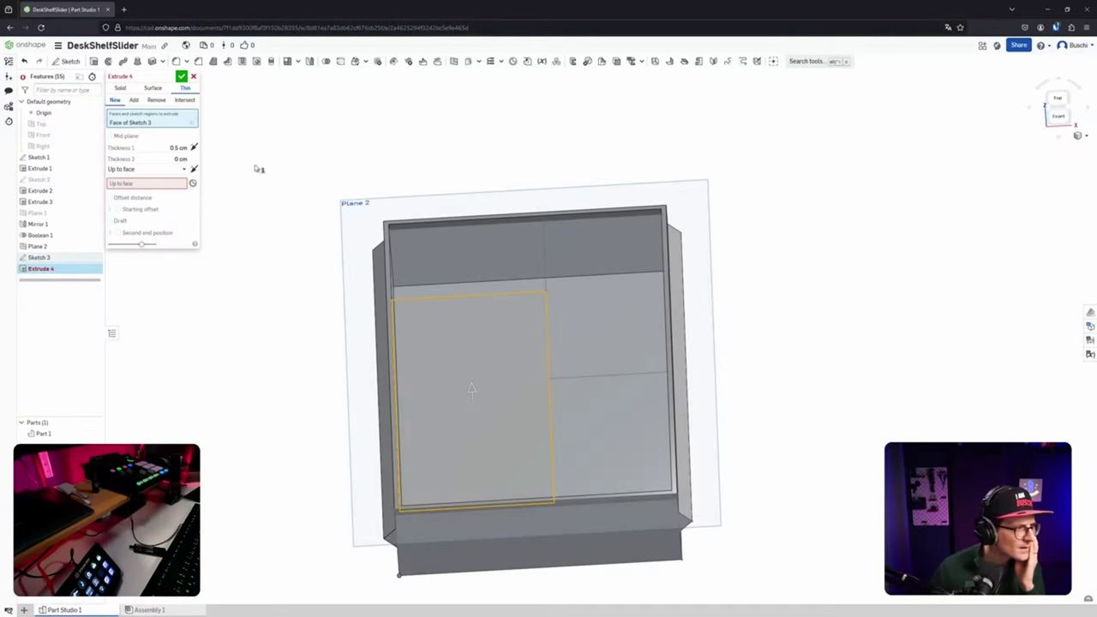
pyautogui.moveTo(316, 165); pyautogui.dragTo(329, 179, button='middle')
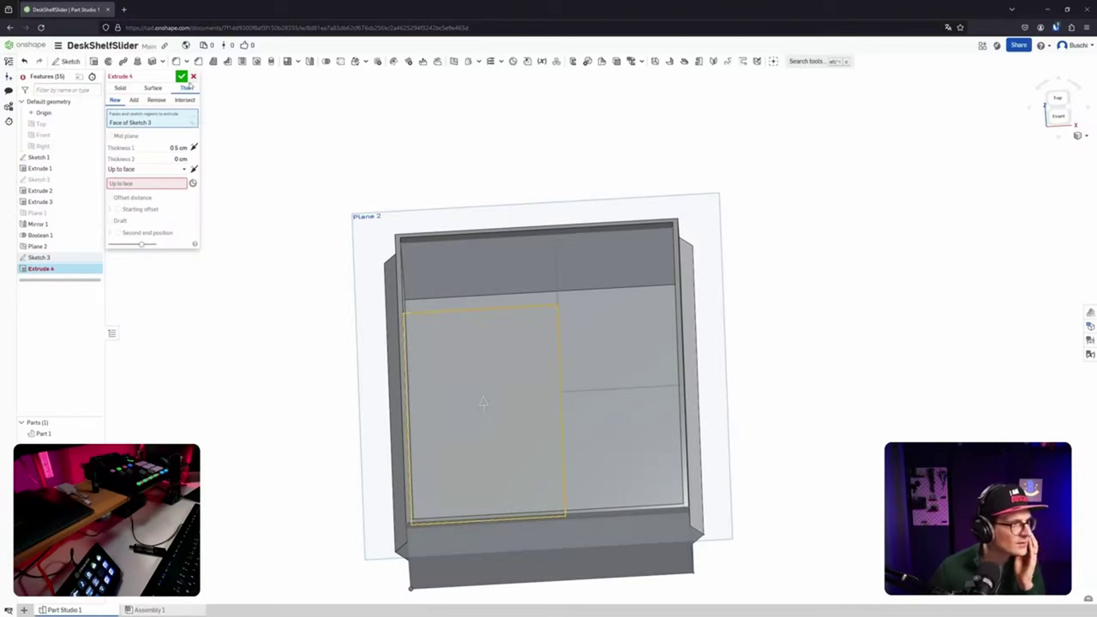
pyautogui.click(192, 78)
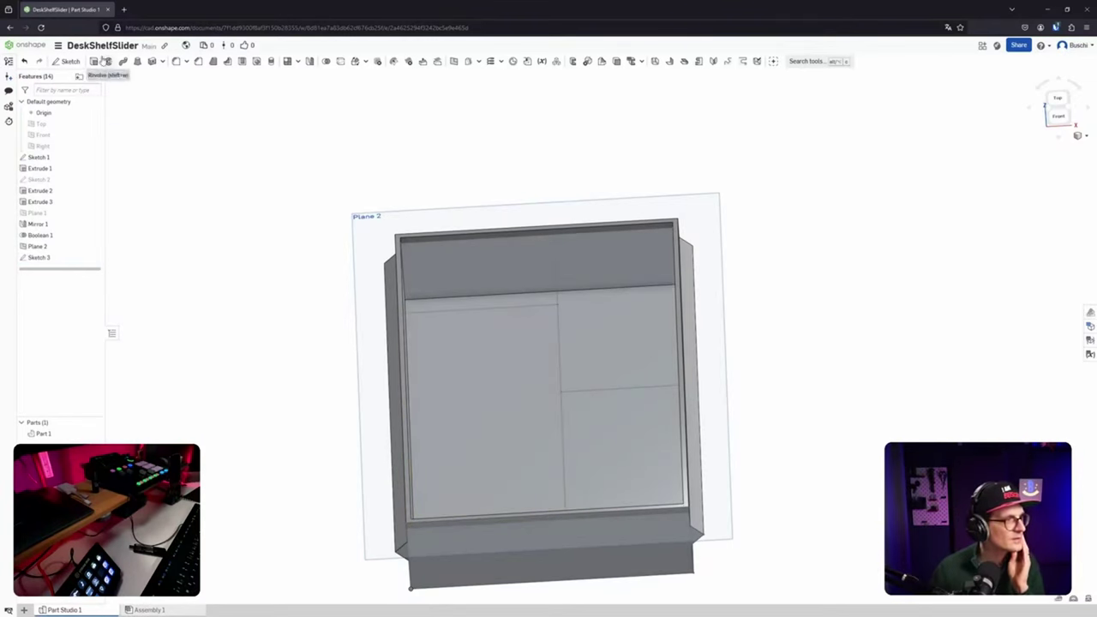
# Start a thin extrude that adds walls to the tray along the three divider lines of Sketch 3.
pyautogui.hotkey('shift', 'e')
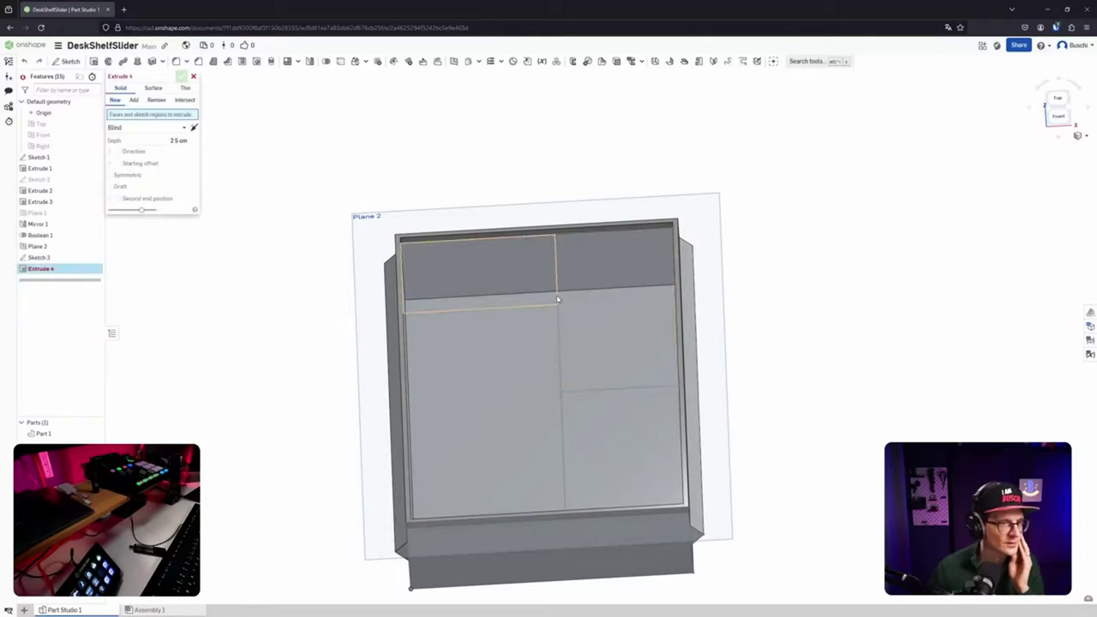
pyautogui.scroll(2, 552, 307)
pyautogui.scroll(3, 552, 307)
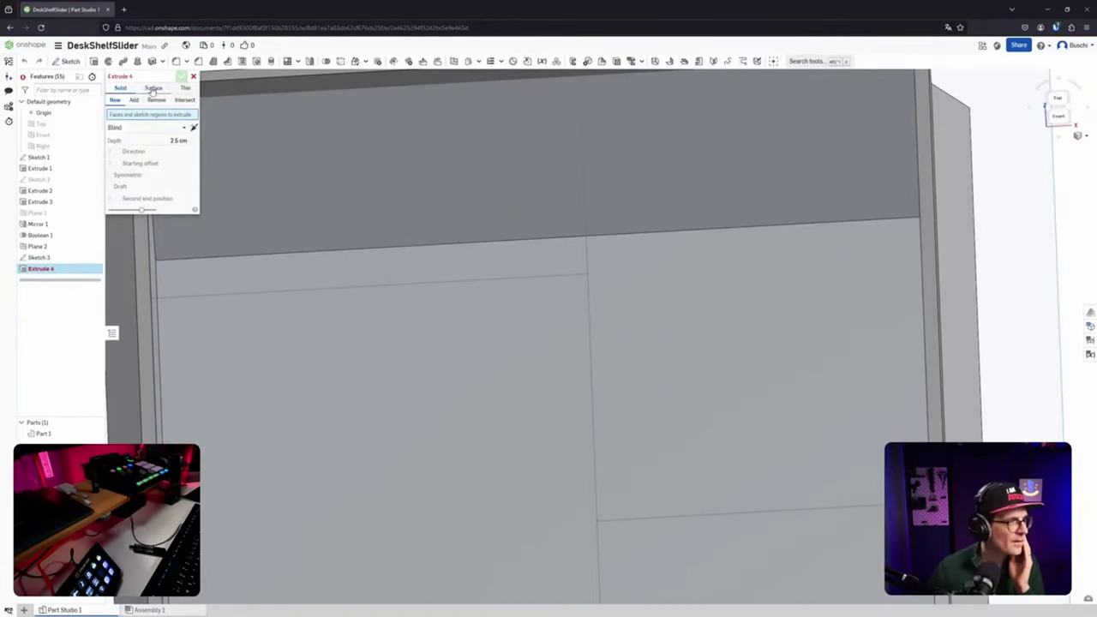
pyautogui.click(185, 89)
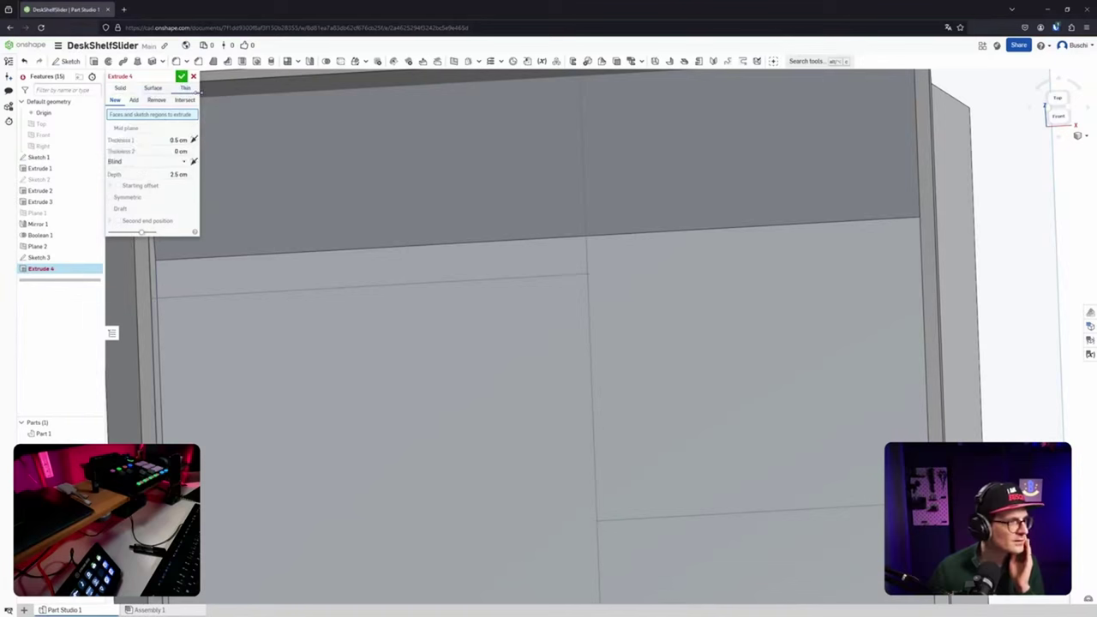
pyautogui.click(586, 232)
pyautogui.click(580, 275)
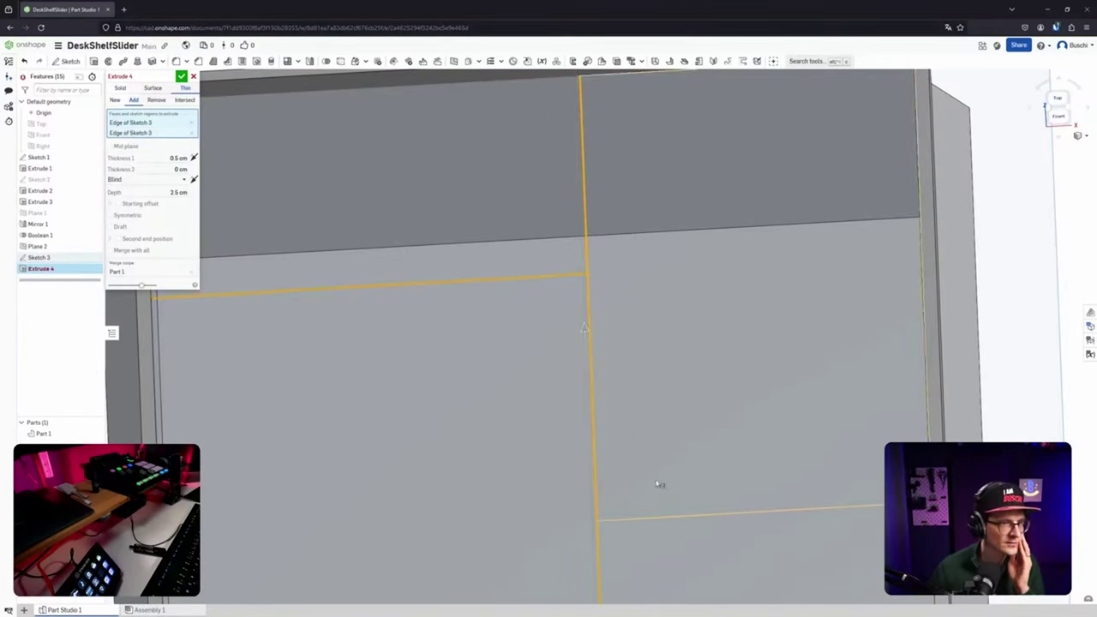
pyautogui.click(674, 520)
# Extend the divider extrusion up to face, with the tray's inner floor as the end face.
pyautogui.scroll(2, 642, 490)
pyautogui.scroll(-8, 638, 484)
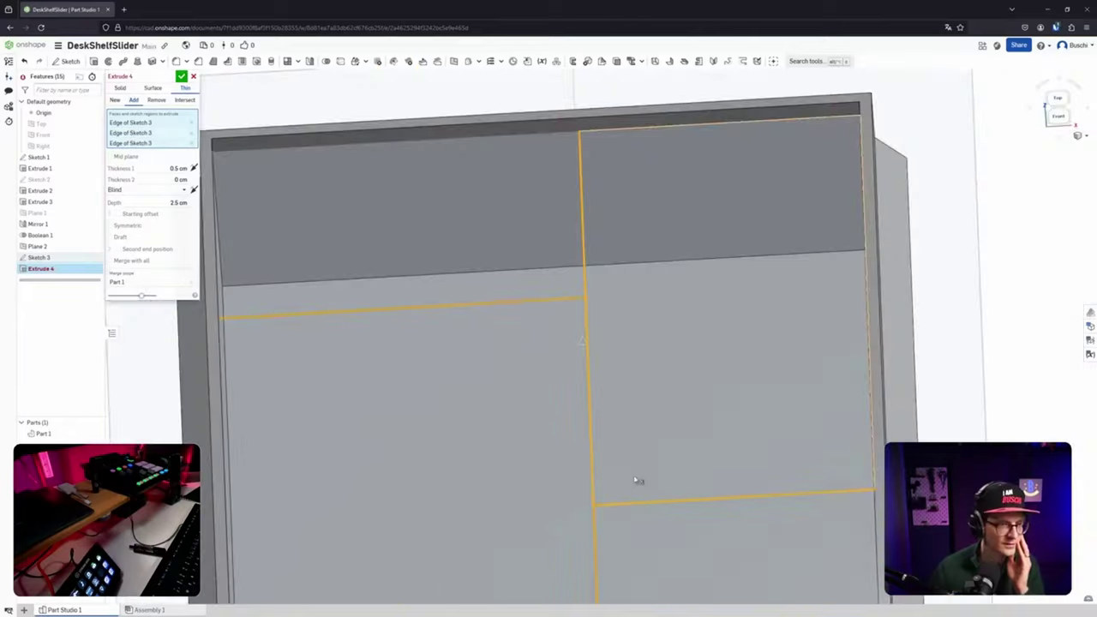
pyautogui.moveTo(613, 457); pyautogui.dragTo(611, 469, button='right')
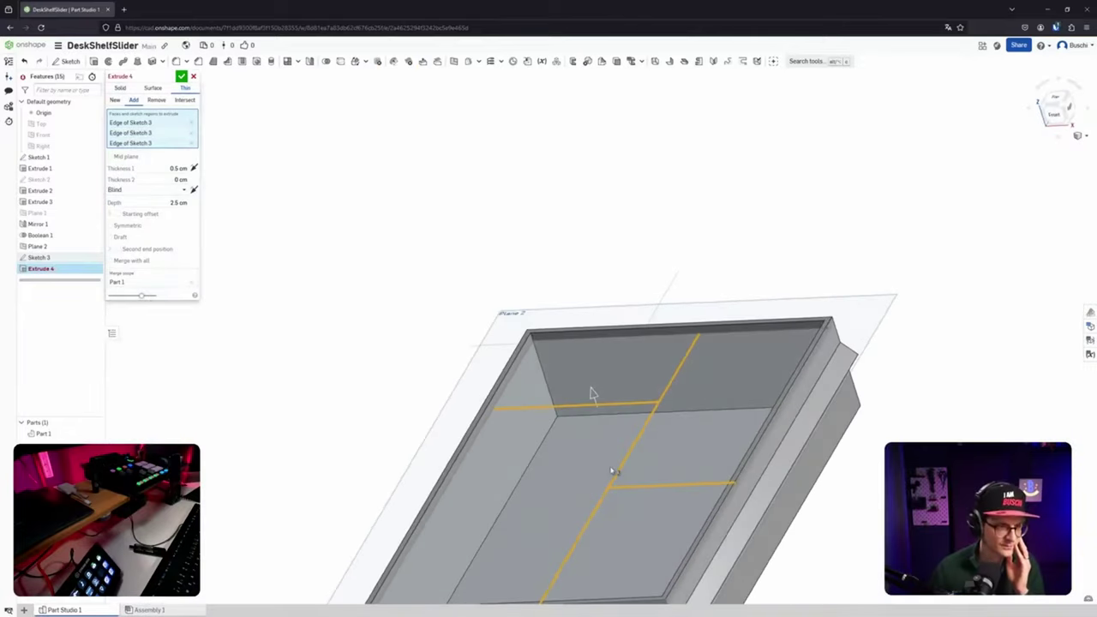
pyautogui.click(1059, 99)
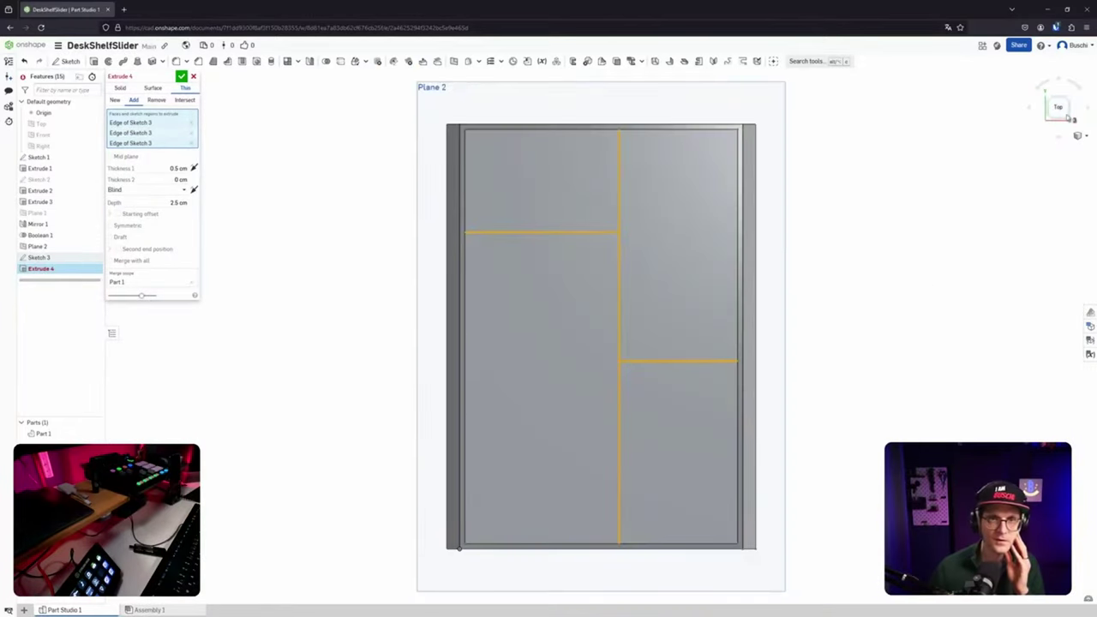
pyautogui.click(1069, 118)
pyautogui.scroll(-2, 707, 325)
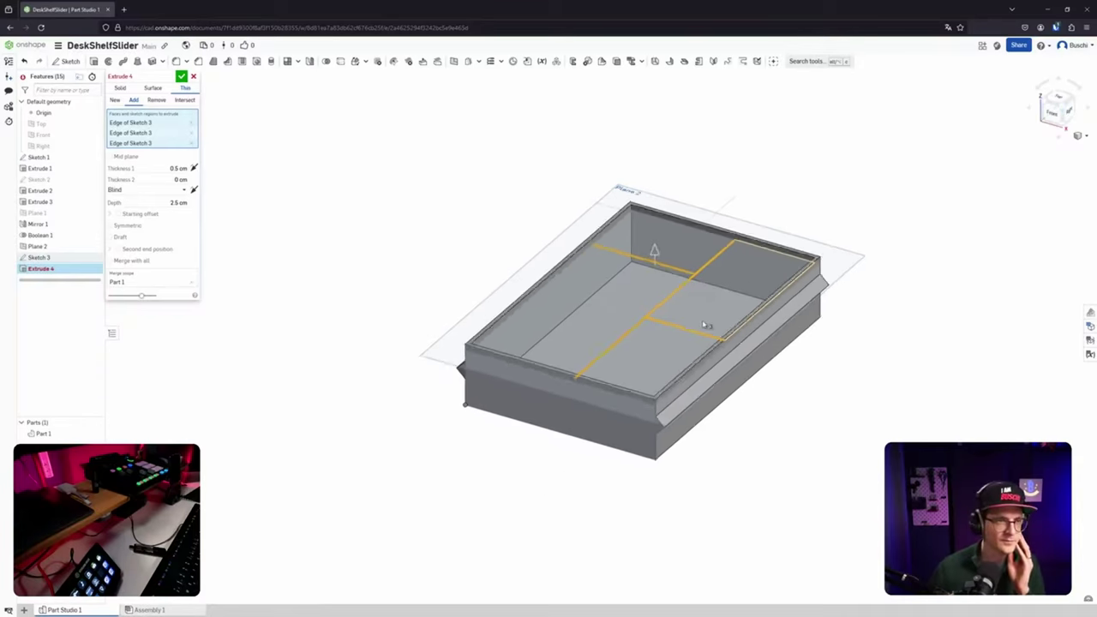
pyautogui.scroll(2, 717, 326)
pyautogui.scroll(3, 716, 326)
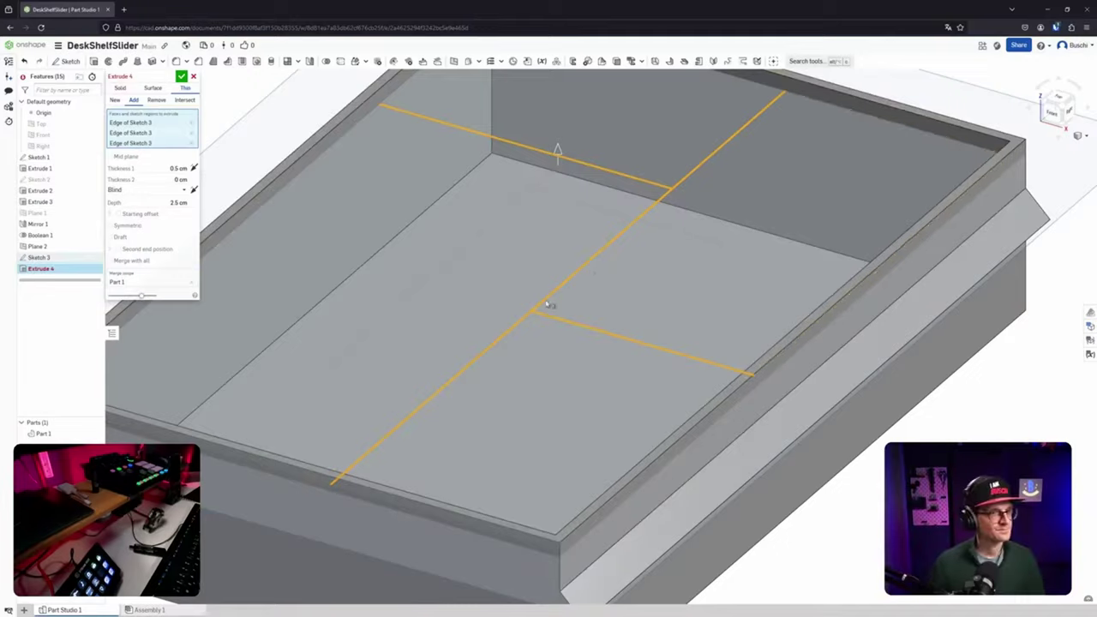
pyautogui.moveTo(546, 303); pyautogui.dragTo(598, 286, button='right')
pyautogui.moveTo(574, 295); pyautogui.dragTo(513, 277, button='right')
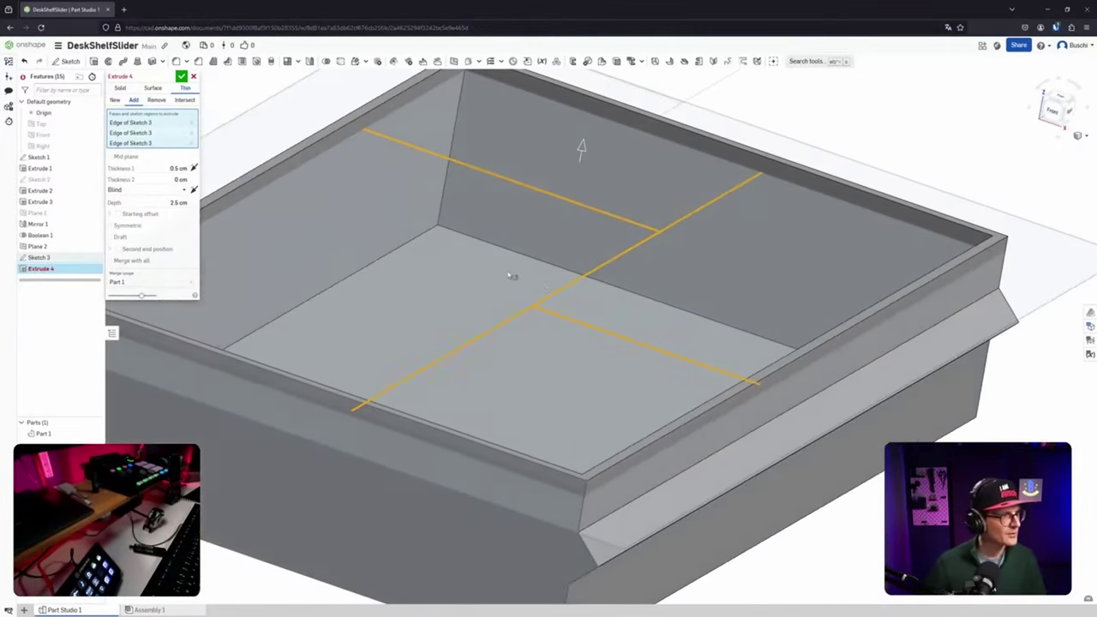
pyautogui.click(117, 189)
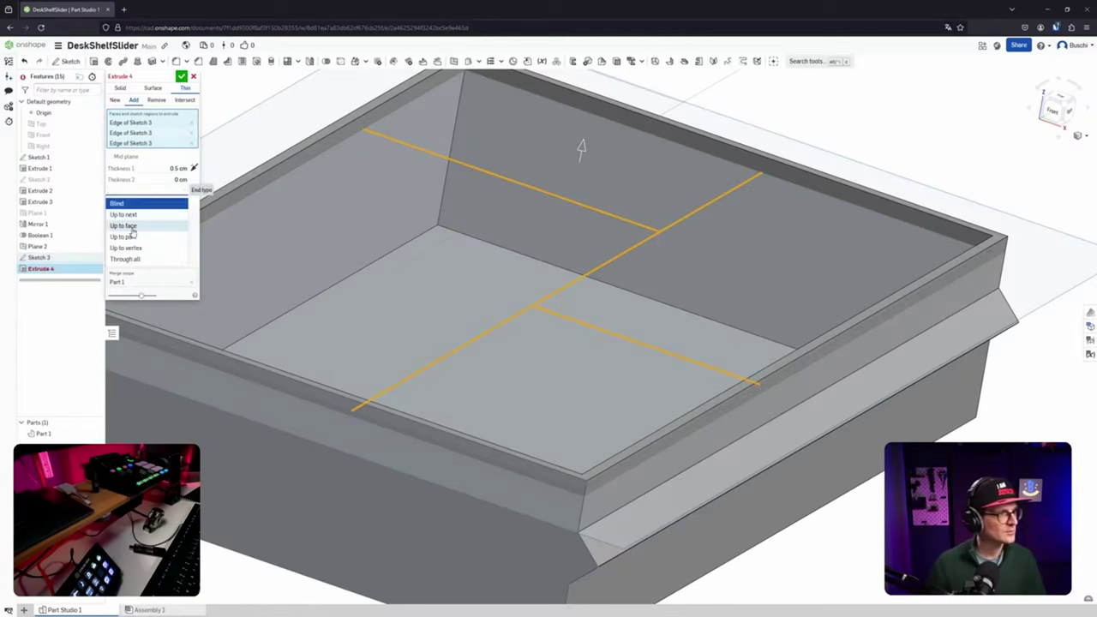
pyautogui.click(124, 226)
pyautogui.click(431, 276)
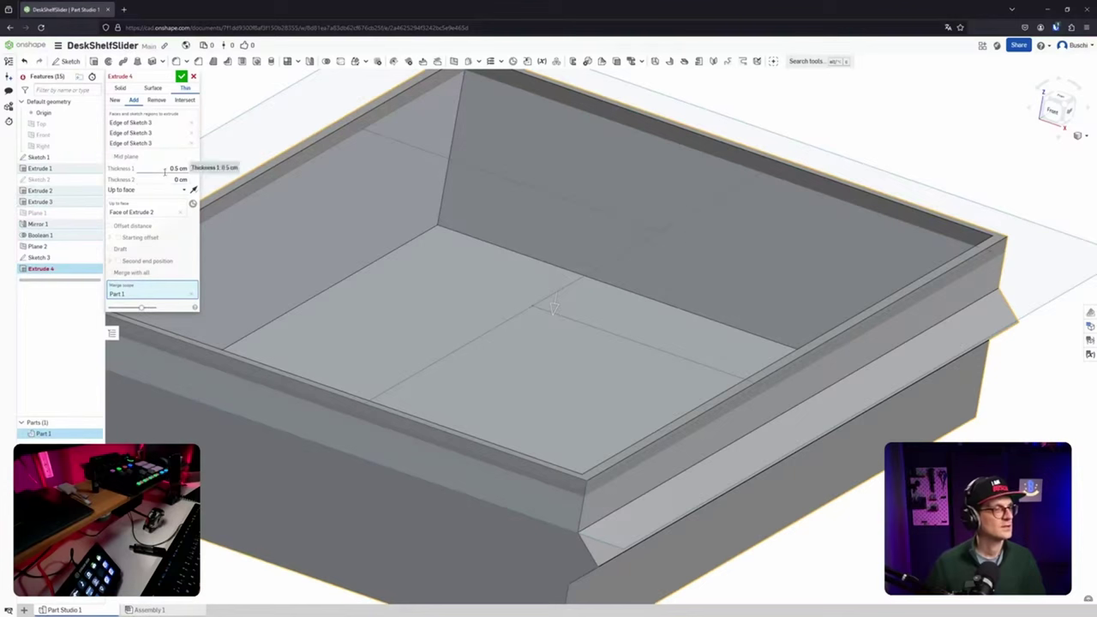
# Set Thickness 1 of the divider walls to 1.5 mm and edit the Thickness 2 value.
pyautogui.write('1.5')
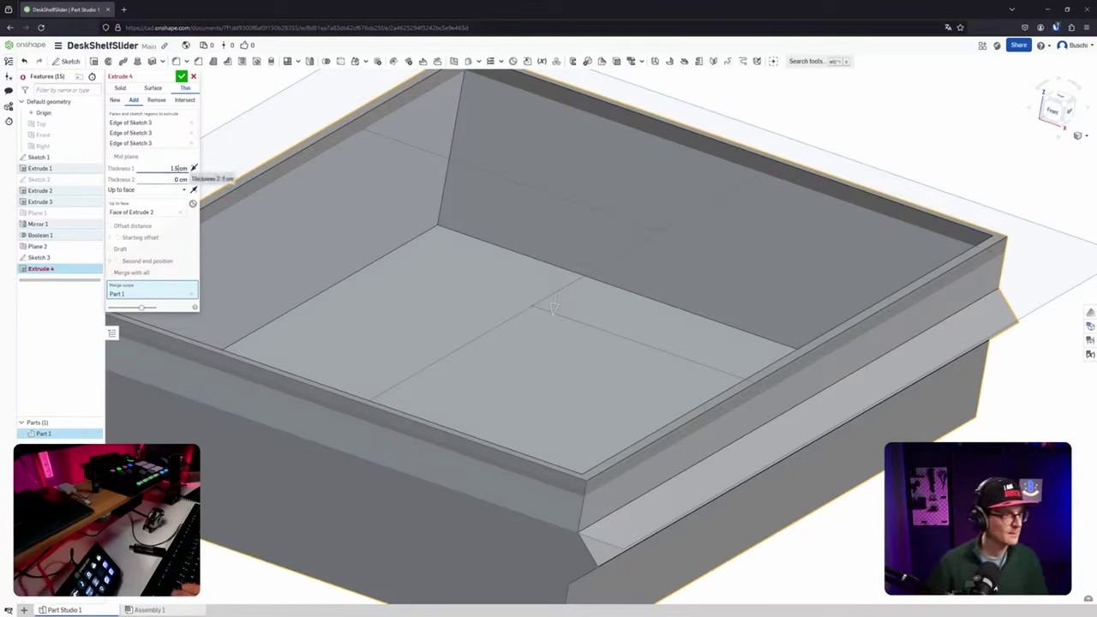
pyautogui.write(' mm')
pyautogui.press('Tab')
pyautogui.write('0 m')
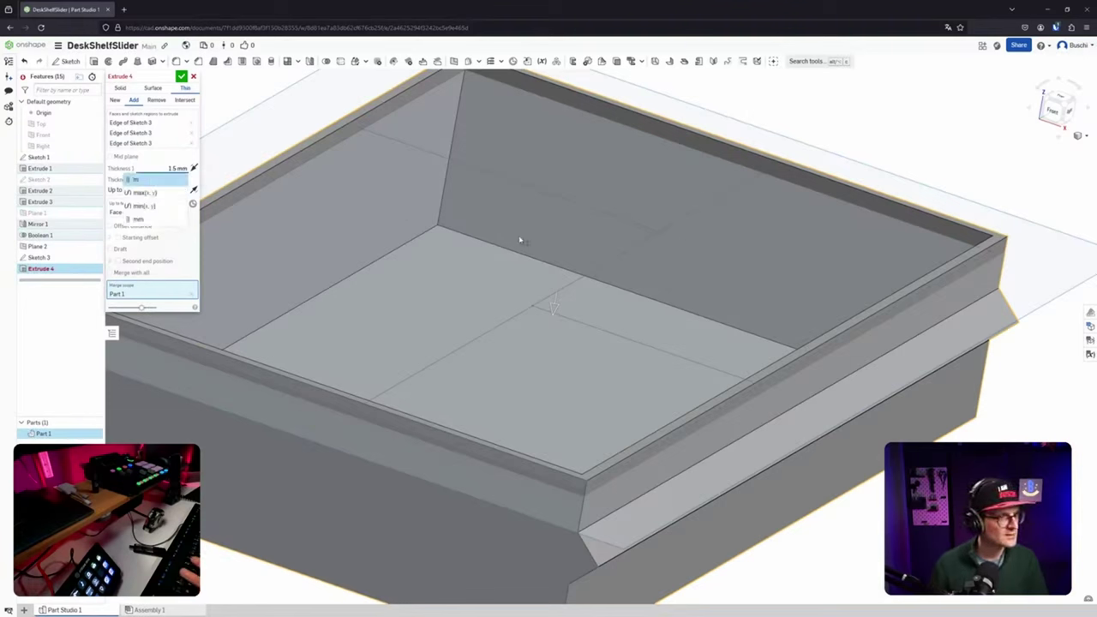
# Accept the thin extrusion of the three divider lines with a 1.5 mm thickness and inspect the tray from several angles.
pyautogui.moveTo(520, 240); pyautogui.dragTo(510, 285, button='right')
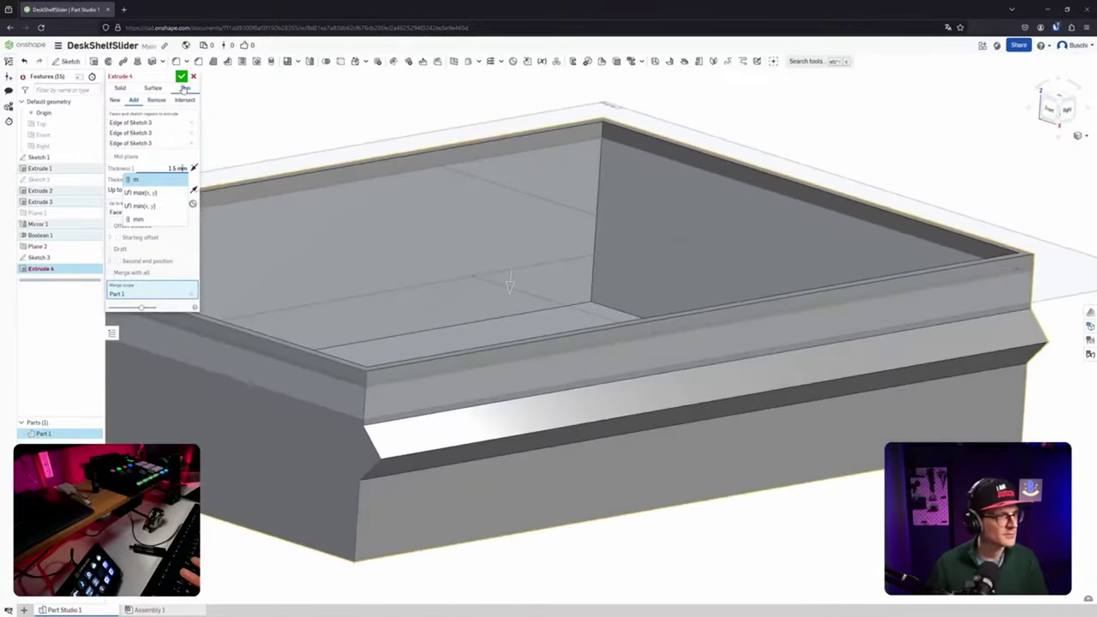
pyautogui.click(182, 77)
pyautogui.moveTo(368, 168); pyautogui.dragTo(402, 199, button='right')
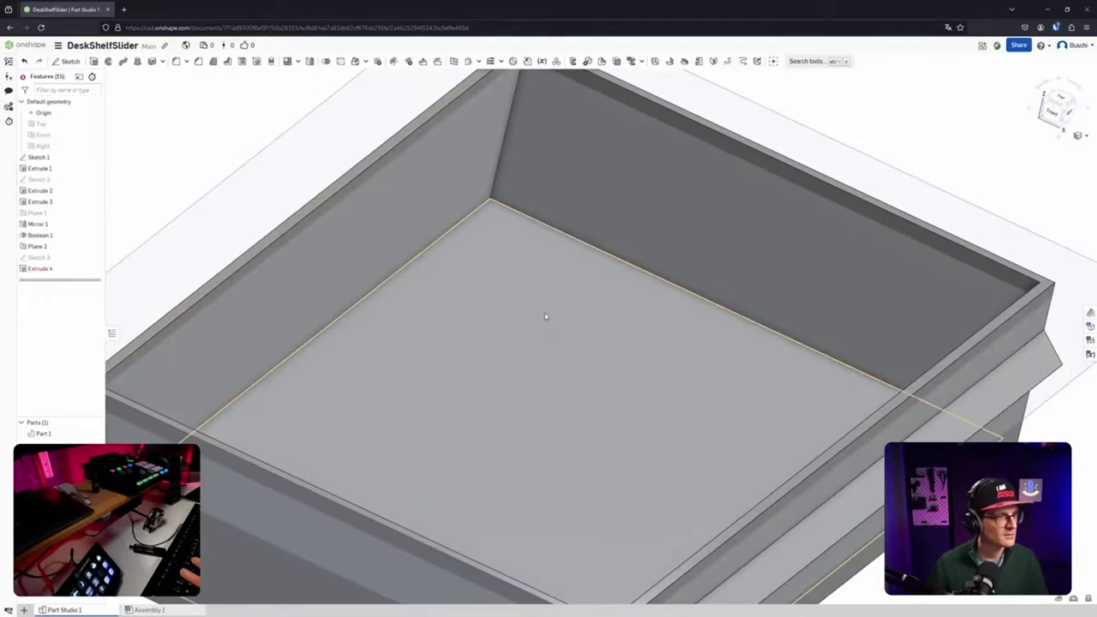
pyautogui.moveTo(545, 316); pyautogui.dragTo(504, 319, button='middle')
pyautogui.moveTo(994, 454); pyautogui.dragTo(1008, 394, button='right')
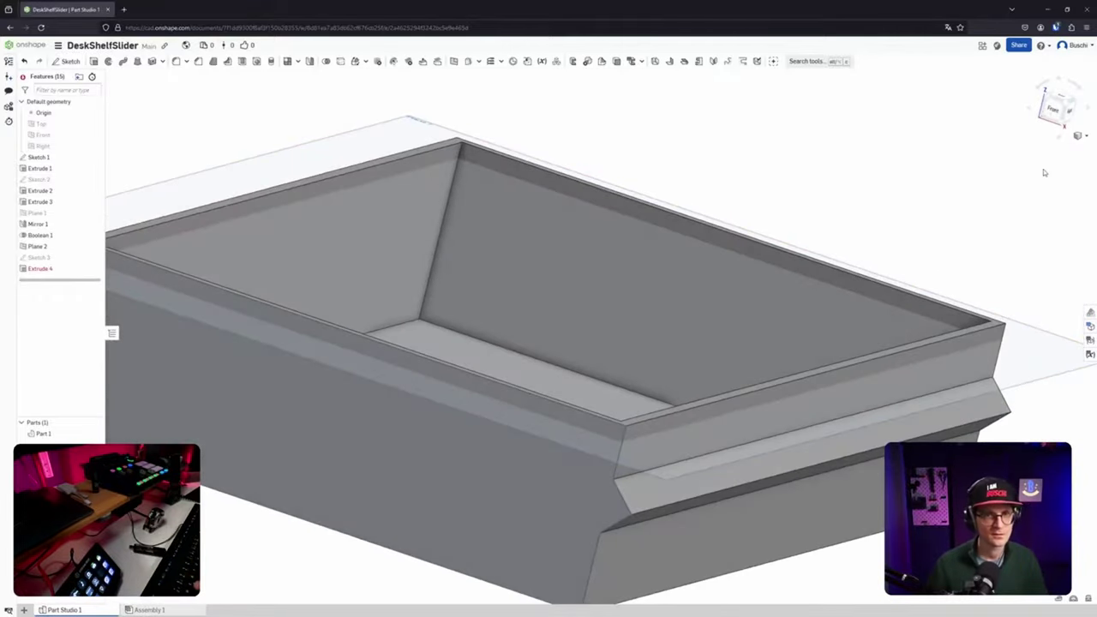
pyautogui.click(1067, 109)
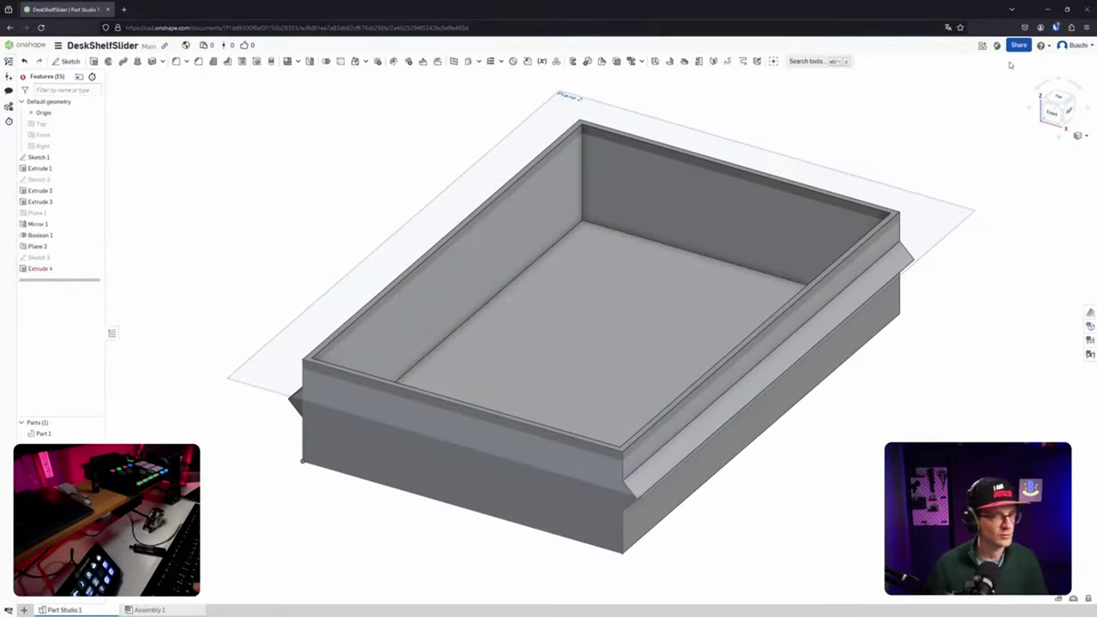
pyautogui.scroll(4, 760, 189)
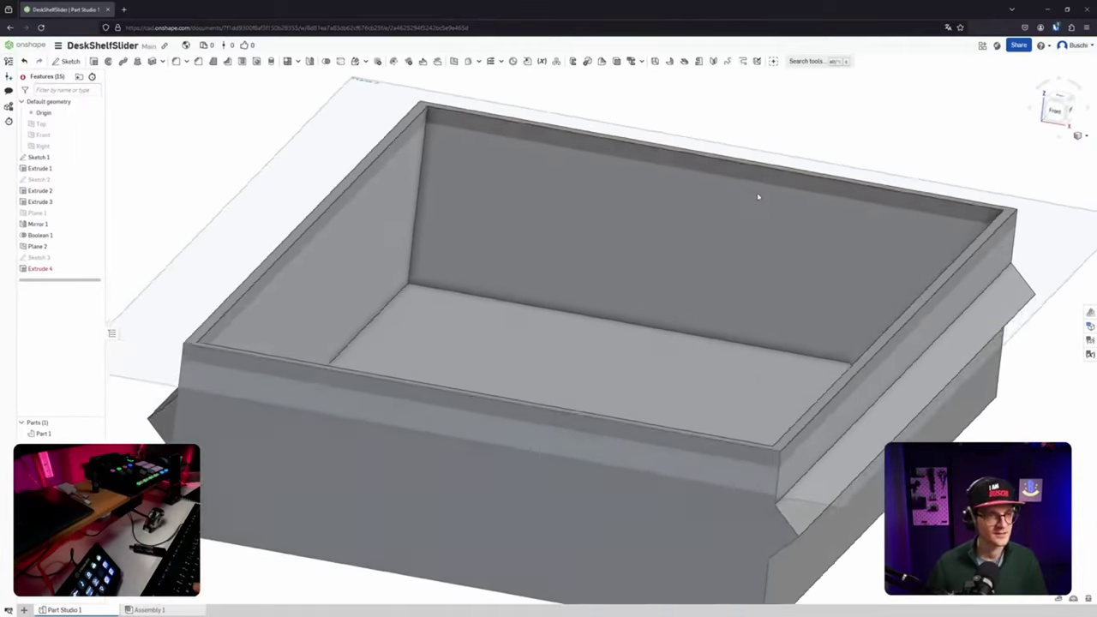
pyautogui.click(1065, 108)
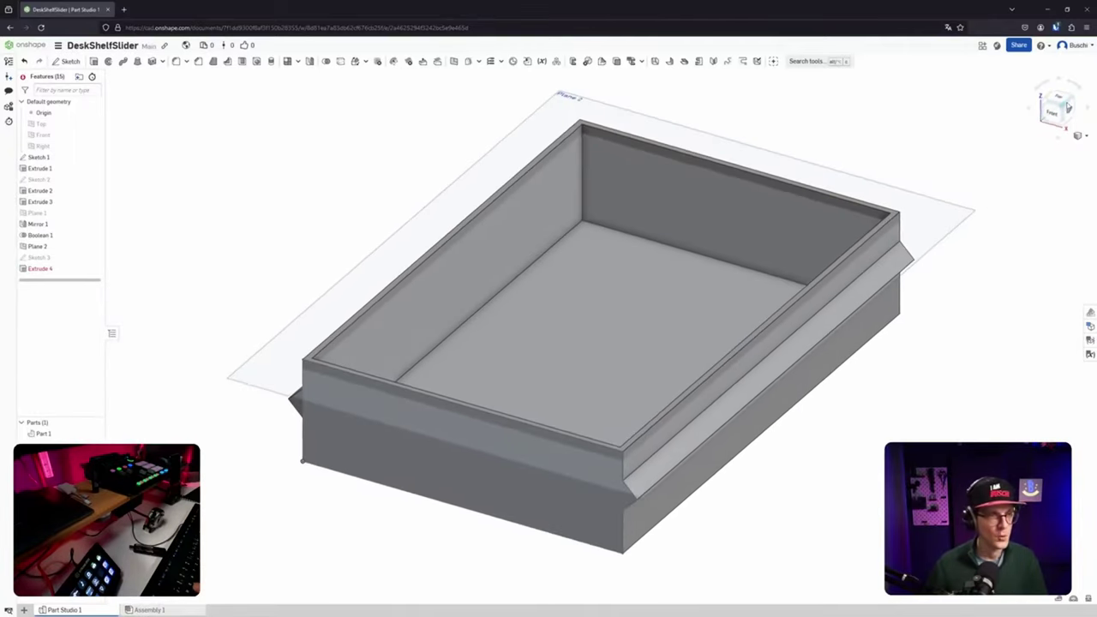
# Edit the divider extrusion, change its end condition to Blind and pull the depth down to about 1.78 cm.
pyautogui.doubleClick(49, 269)
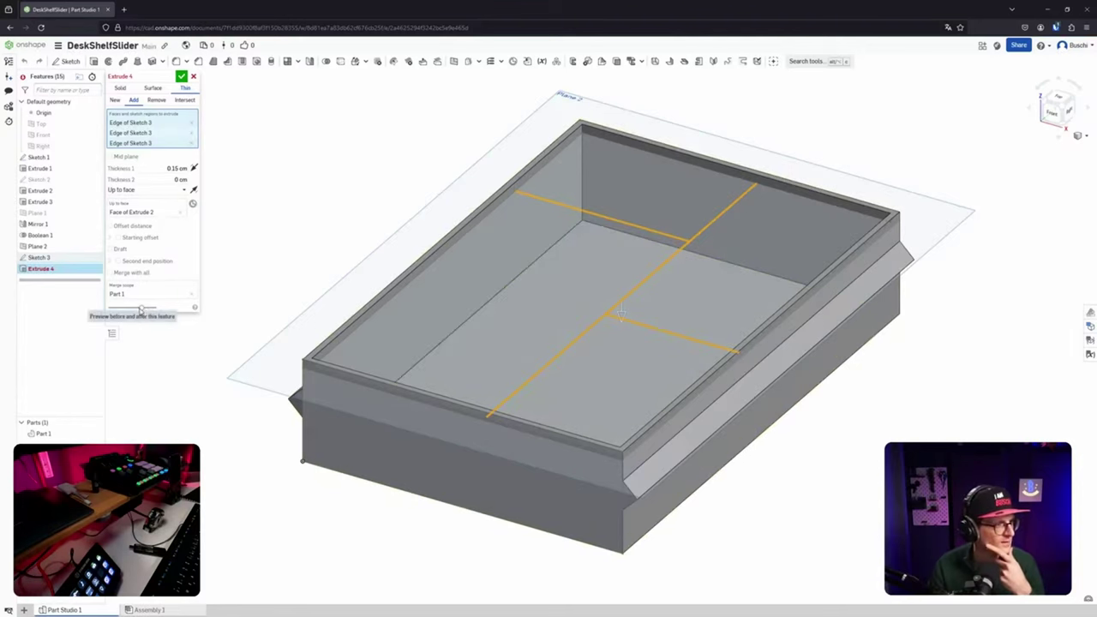
pyautogui.moveTo(128, 308); pyautogui.dragTo(163, 314)
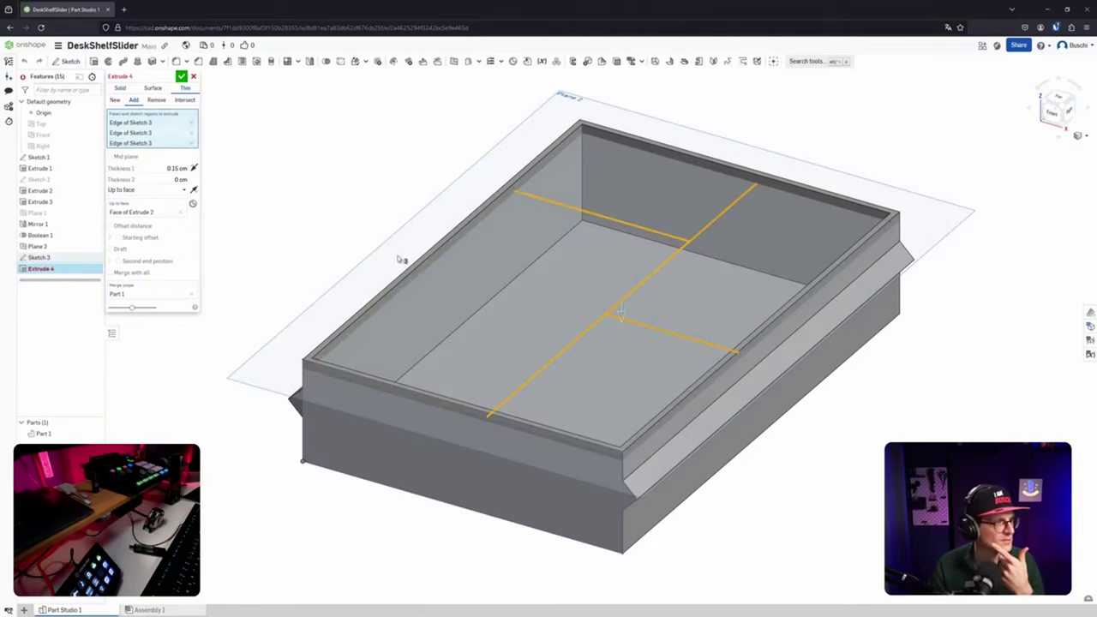
pyautogui.scroll(2, 503, 286)
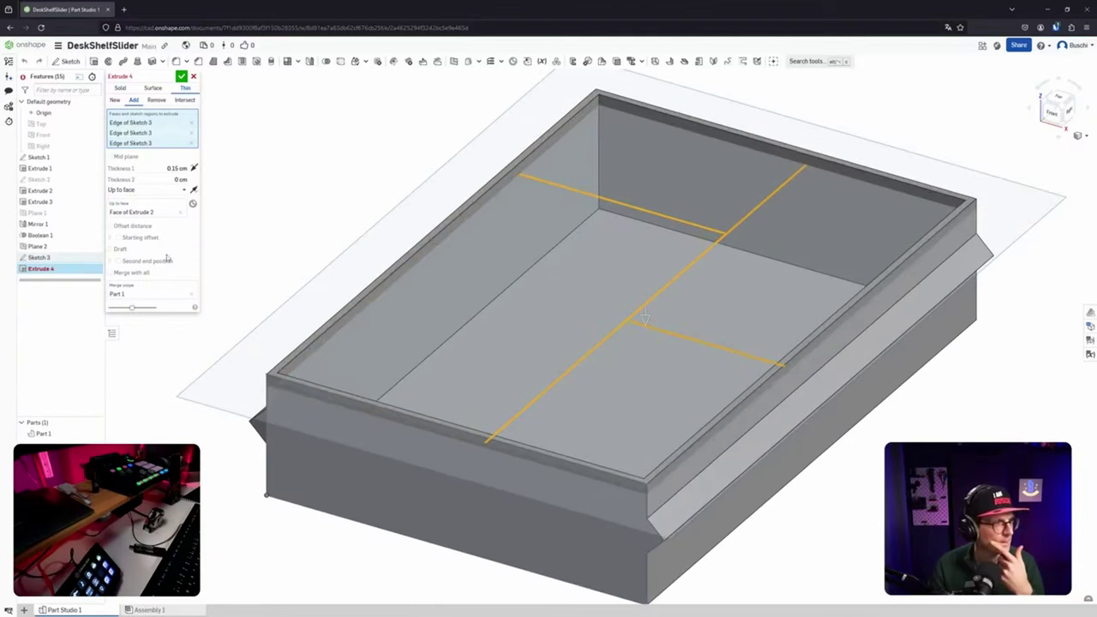
pyautogui.click(136, 192)
pyautogui.click(128, 206)
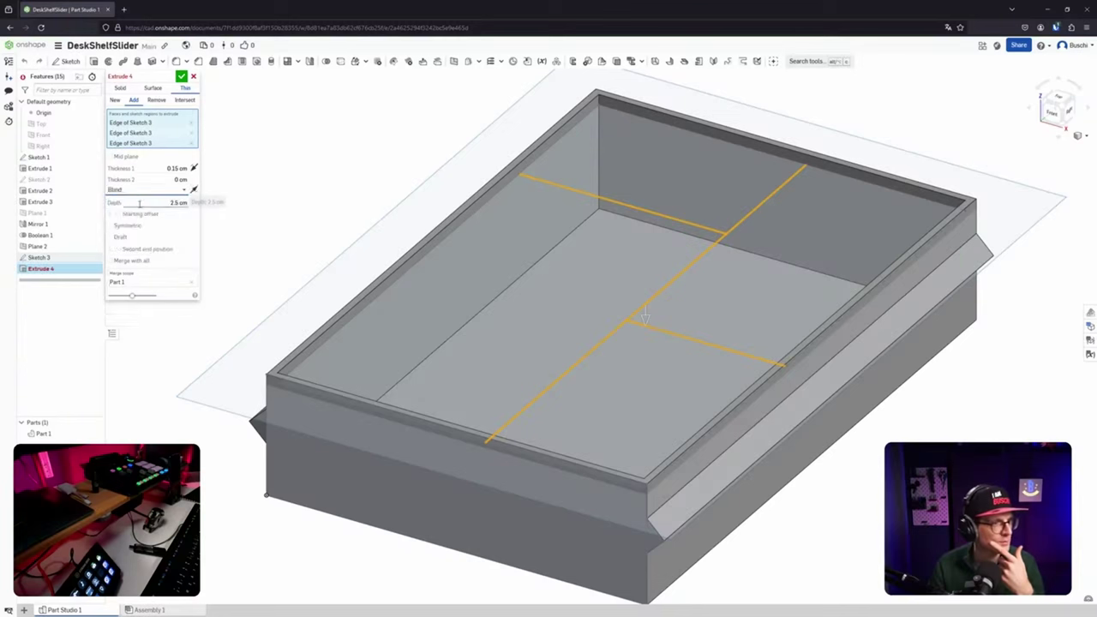
pyautogui.moveTo(645, 405); pyautogui.dragTo(645, 337)
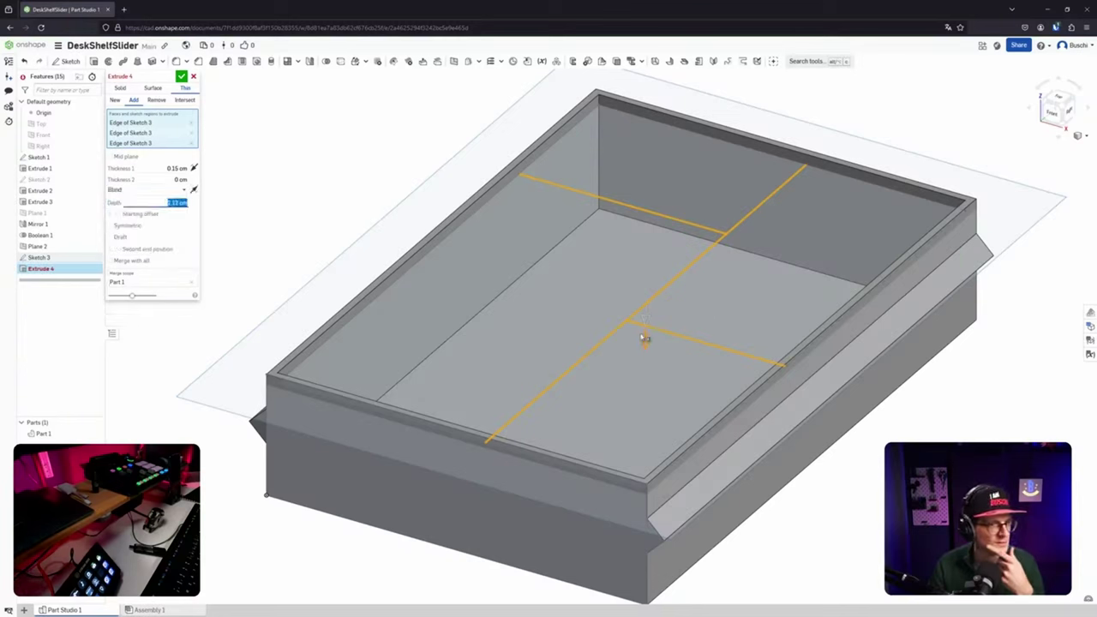
pyautogui.moveTo(640, 287)
pyautogui.mouseDown()
pyautogui.moveTo(640, 195)
pyautogui.moveTo(631, 299)
pyautogui.mouseUp()
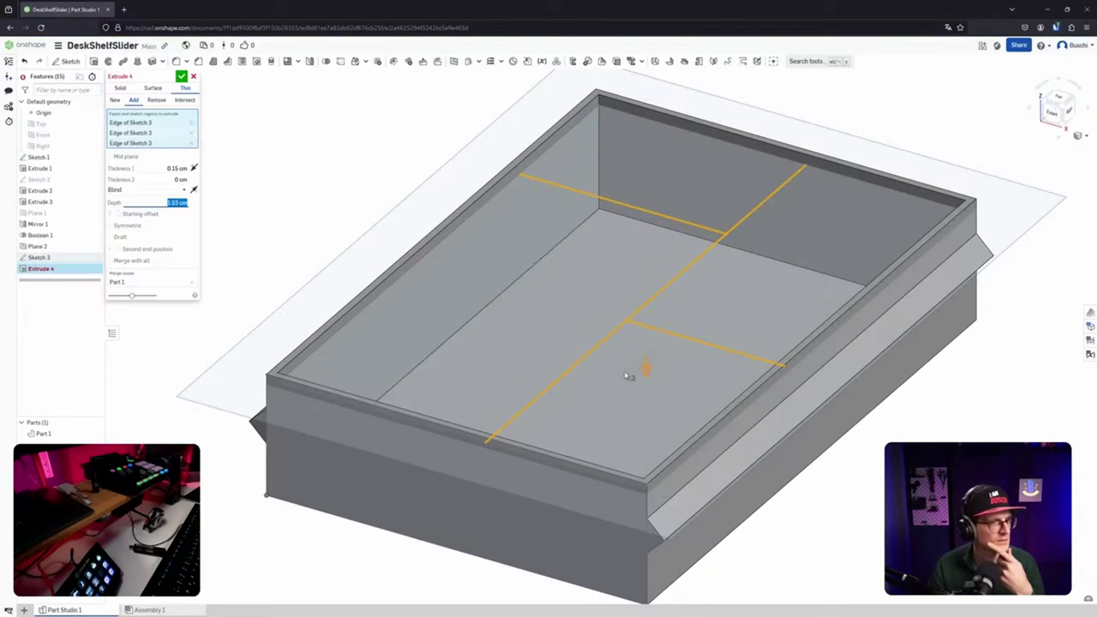
pyautogui.moveTo(623, 373); pyautogui.dragTo(619, 385)
pyautogui.moveTo(615, 372)
pyautogui.mouseDown(button='right')
pyautogui.moveTo(618, 357)
pyautogui.moveTo(604, 354)
pyautogui.mouseUp(button='right')
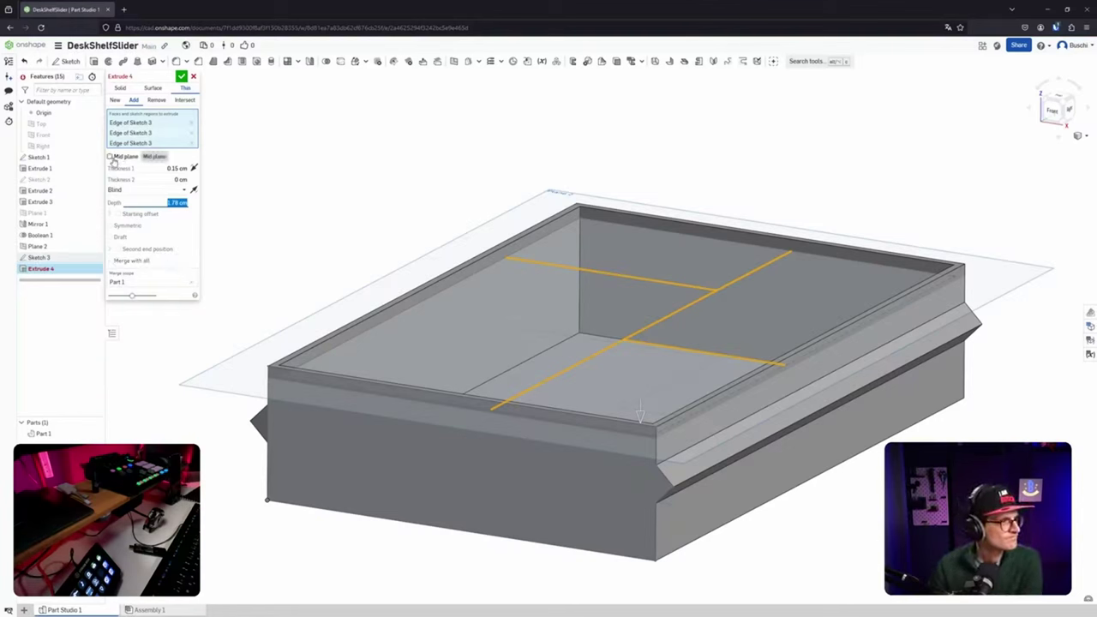
# Centre the divider walls on their sketch lines with Mid plane, set the thickness to 1.5 mm and accept the extrusion.
pyautogui.click(110, 157)
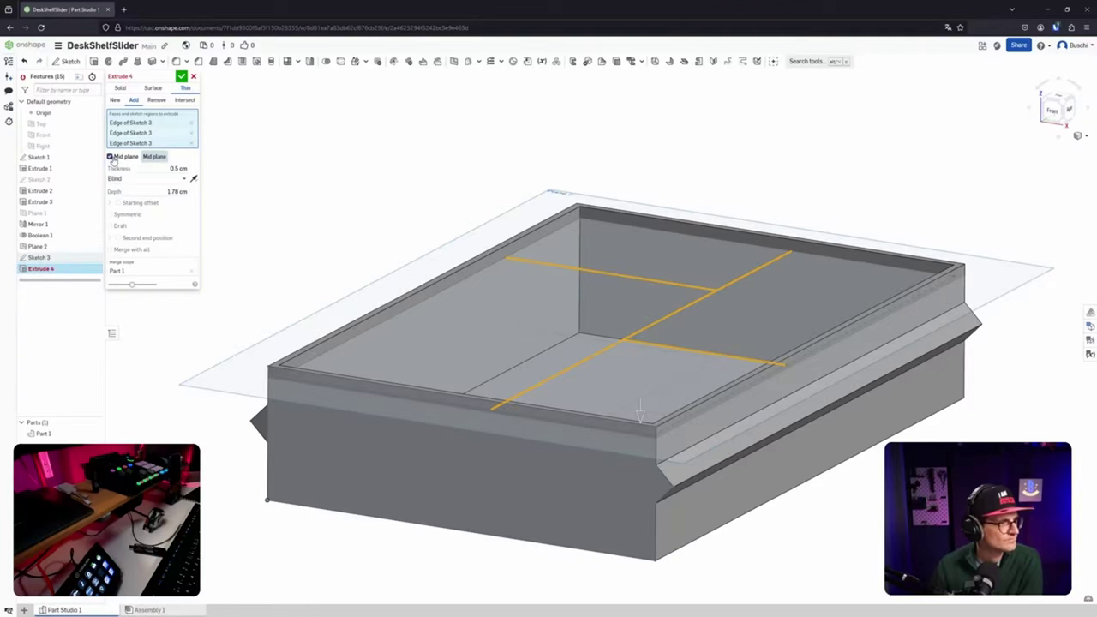
pyautogui.click(110, 157)
pyautogui.click(111, 157)
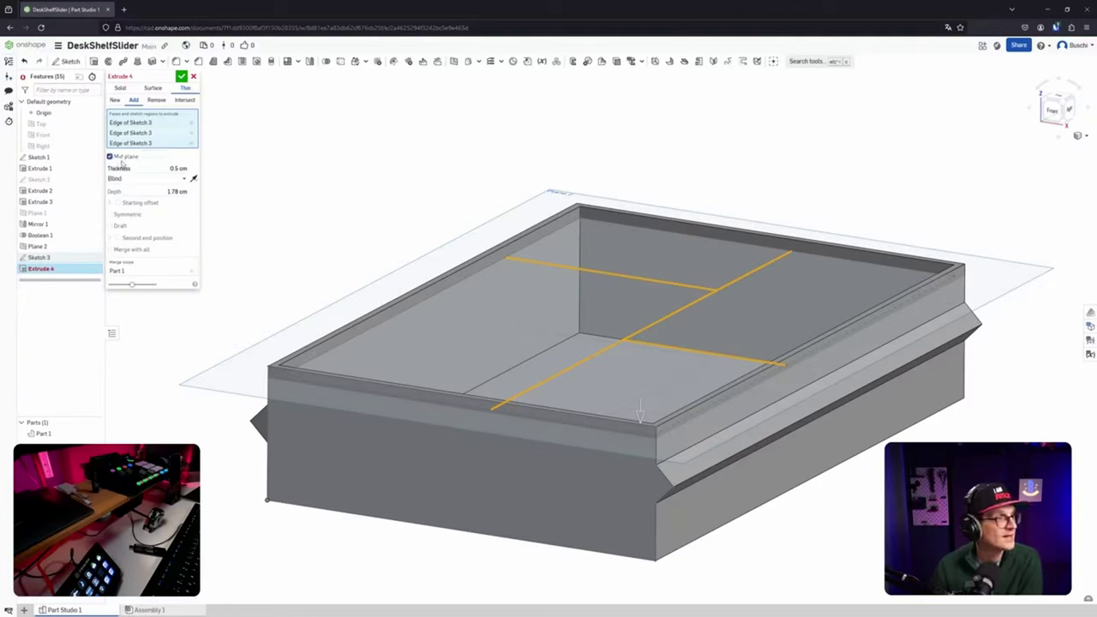
pyautogui.click(111, 156)
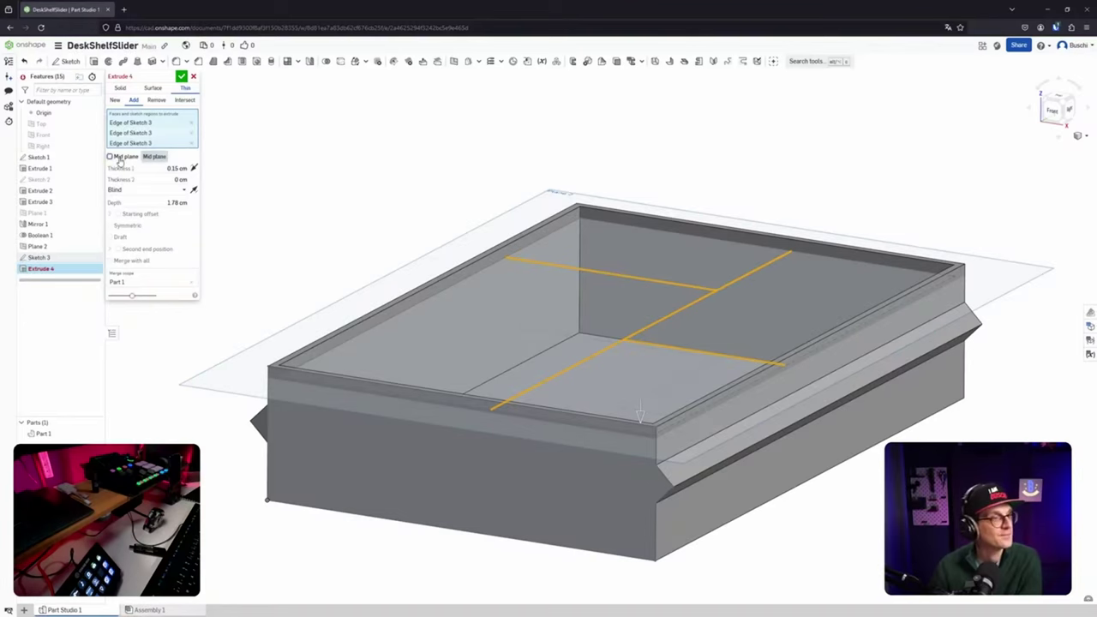
pyautogui.click(111, 157)
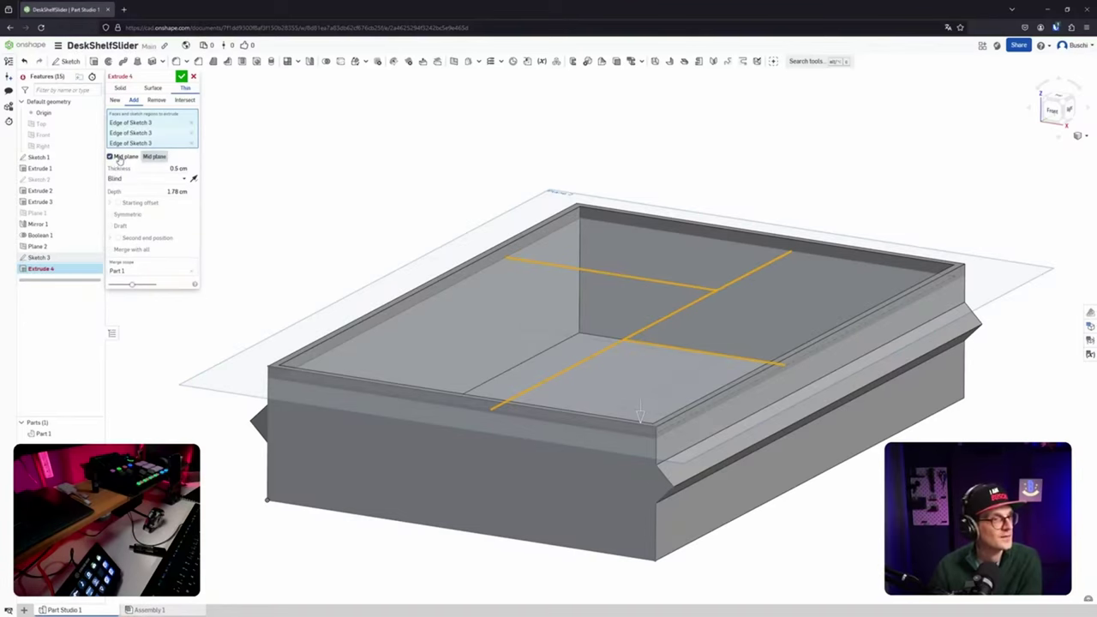
pyautogui.moveTo(471, 246); pyautogui.dragTo(465, 256, button='right')
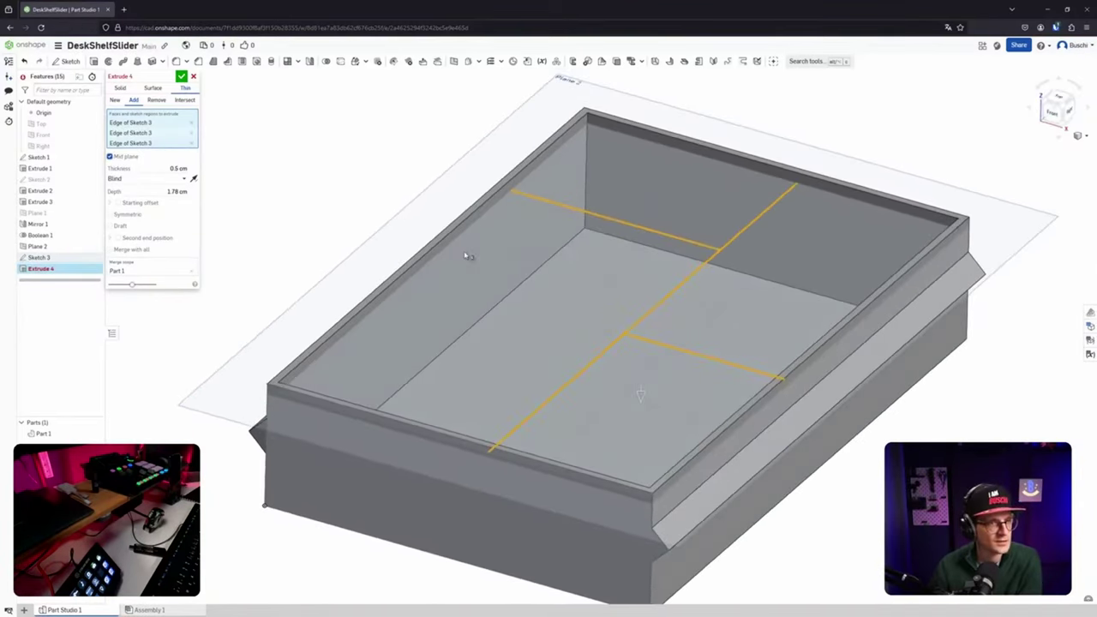
pyautogui.click(111, 157)
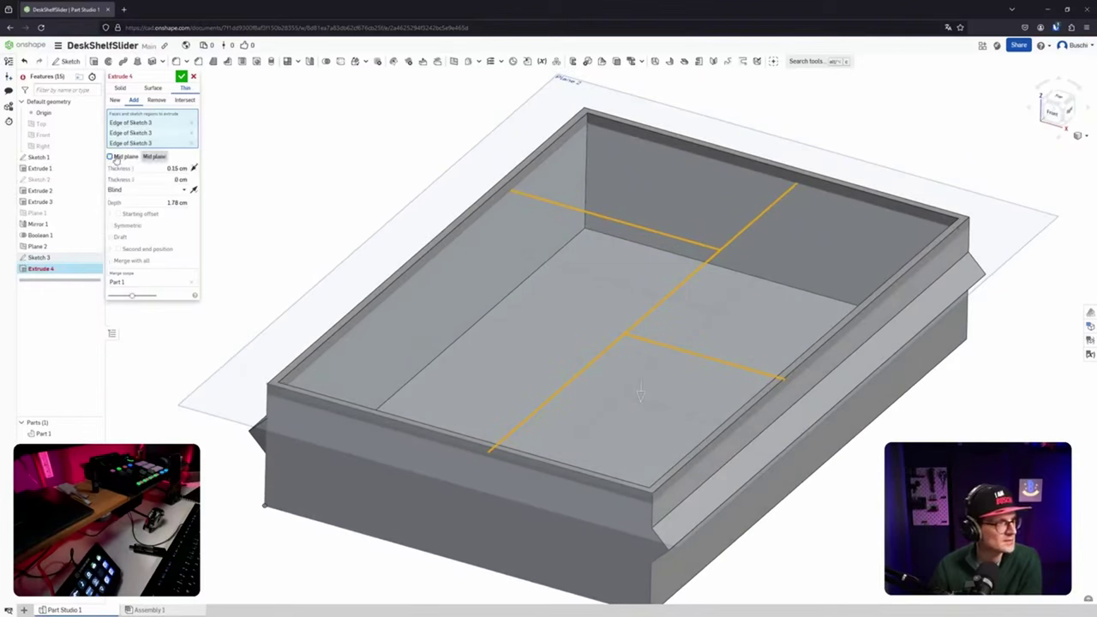
pyautogui.click(110, 156)
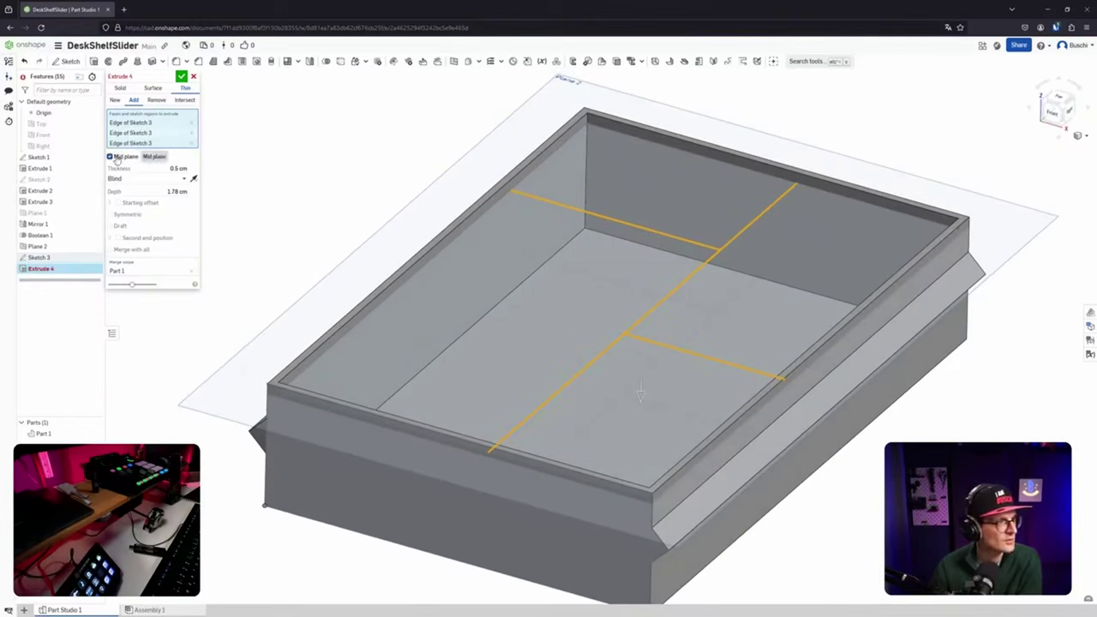
pyautogui.click(177, 168)
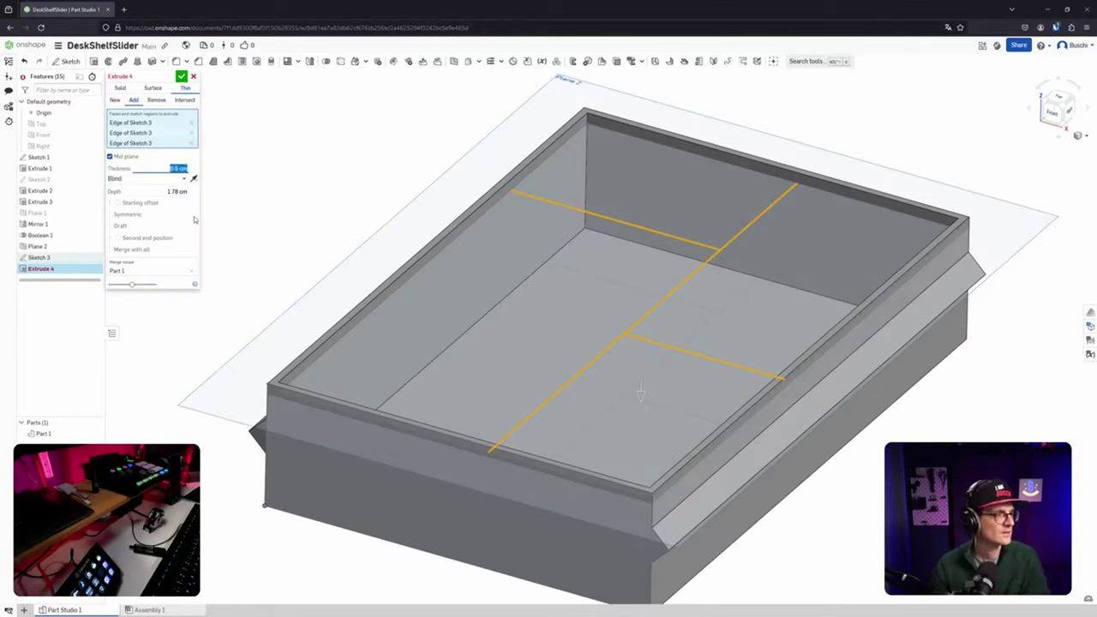
pyautogui.write('1.5 mm')
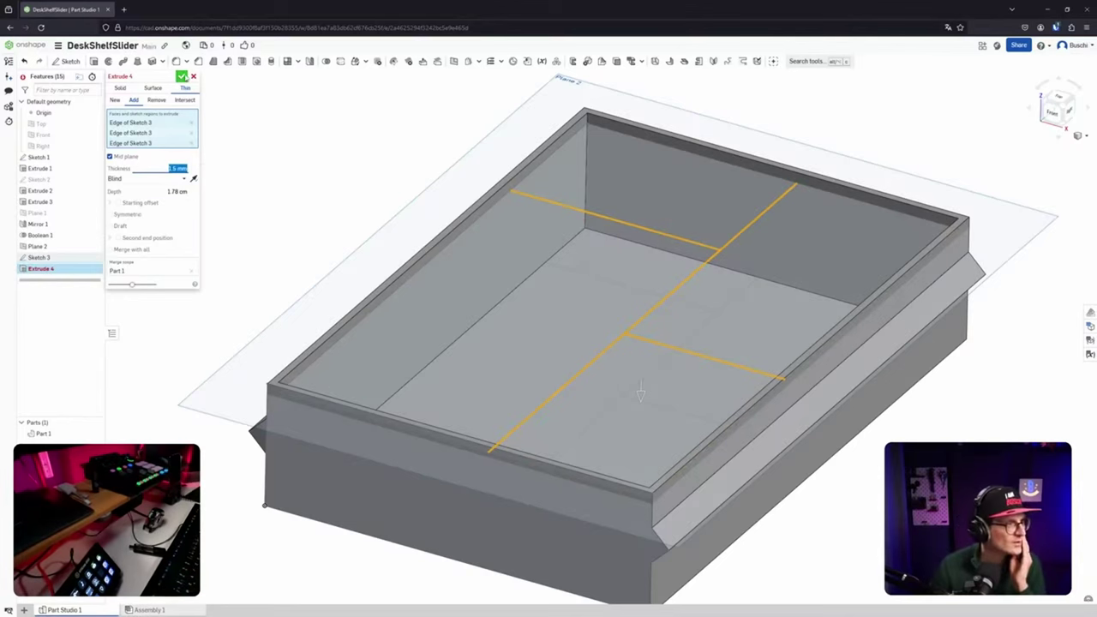
pyautogui.click(182, 77)
# Edit the divider extrusion again and remove the two short cross lines from its selection, keeping only the long divider line.
pyautogui.moveTo(36, 268)
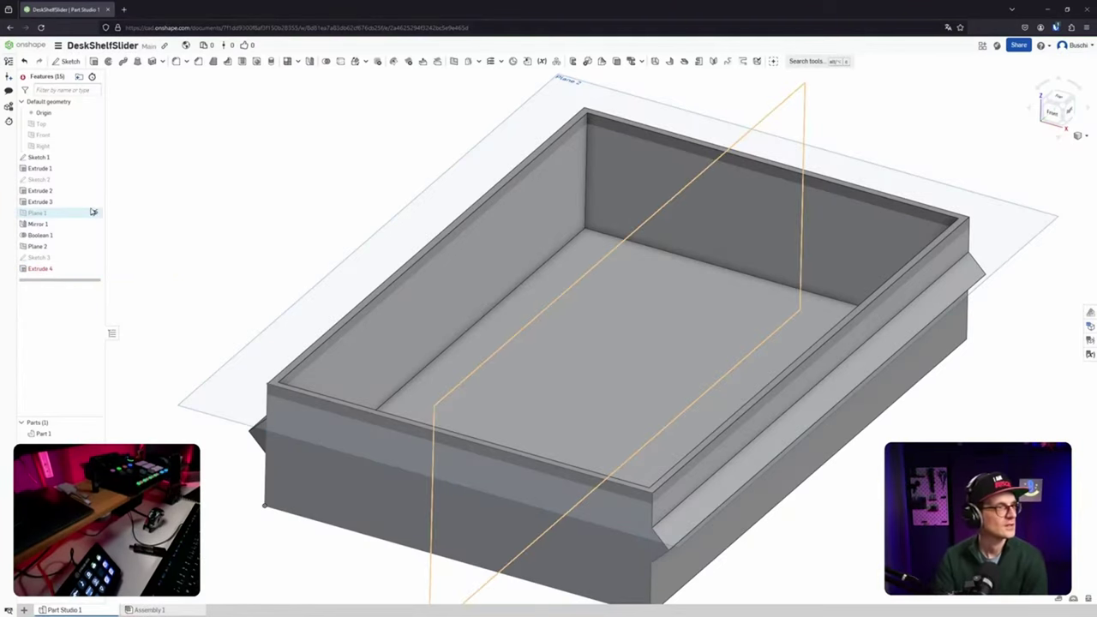
pyautogui.doubleClick(40, 268)
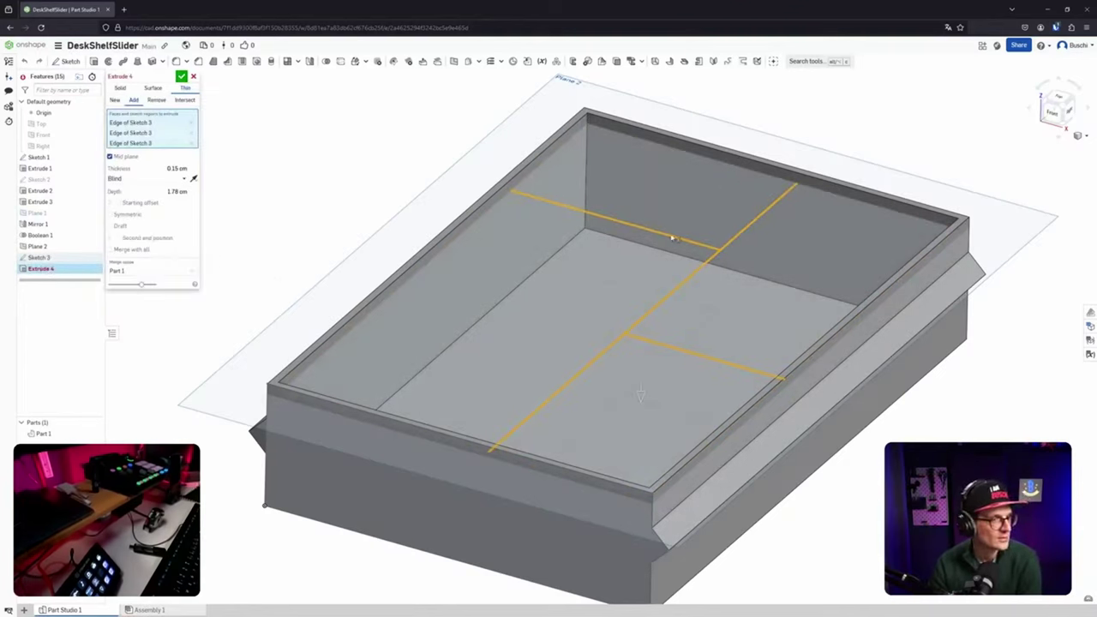
pyautogui.click(191, 143)
pyautogui.click(190, 133)
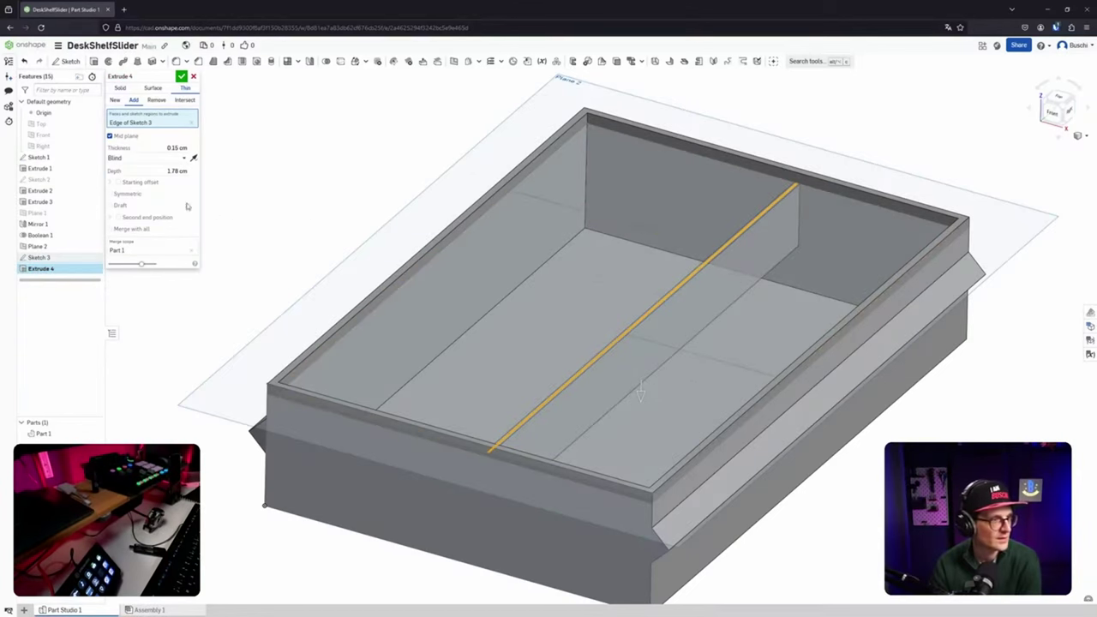
# Set the long divider's end condition to Up to face and choose the tray's inner floor as the target.
pyautogui.click(125, 160)
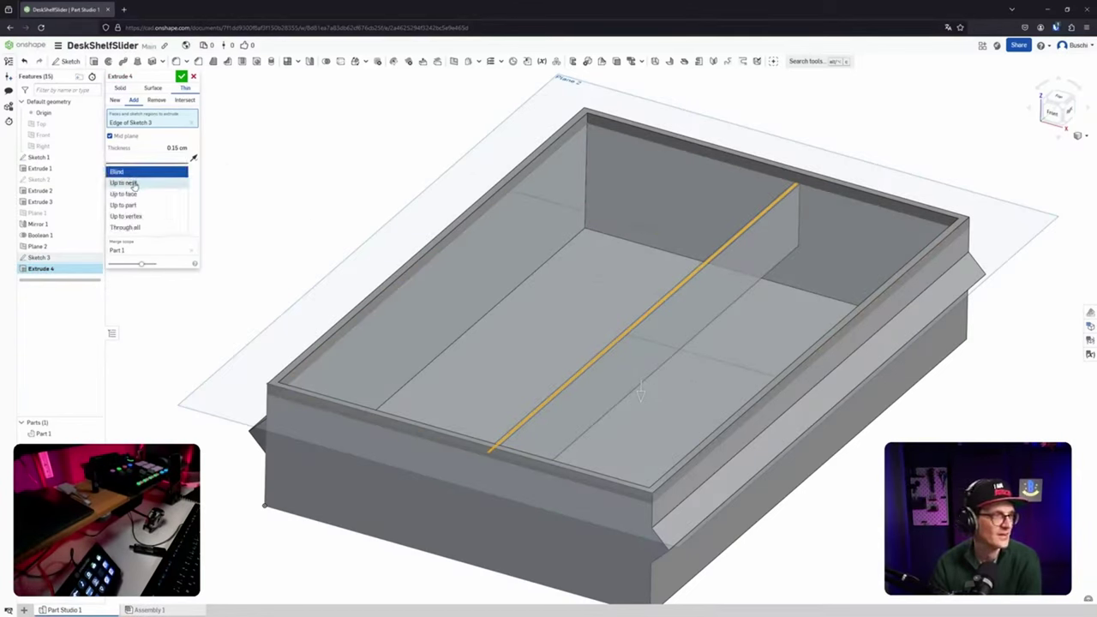
pyautogui.click(123, 194)
pyautogui.click(638, 319)
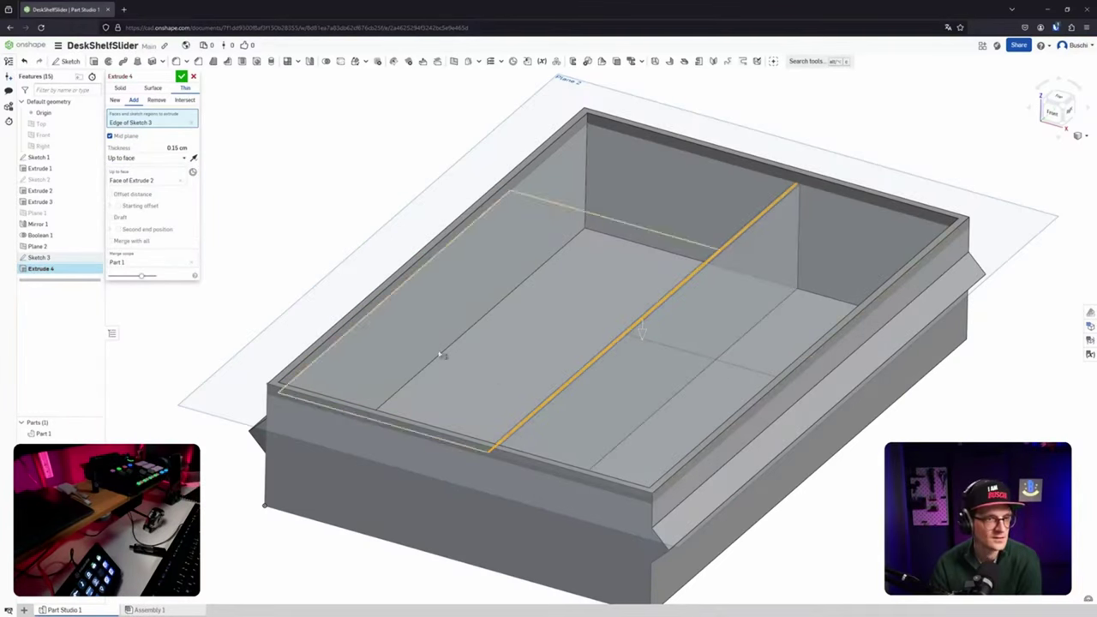
pyautogui.scroll(-3, 433, 296)
pyautogui.moveTo(347, 260)
pyautogui.mouseDown(button='right')
pyautogui.moveTo(417, 275)
pyautogui.moveTo(351, 260)
pyautogui.moveTo(348, 297)
pyautogui.moveTo(350, 248)
pyautogui.moveTo(321, 244)
pyautogui.moveTo(339, 258)
pyautogui.mouseUp(button='right')
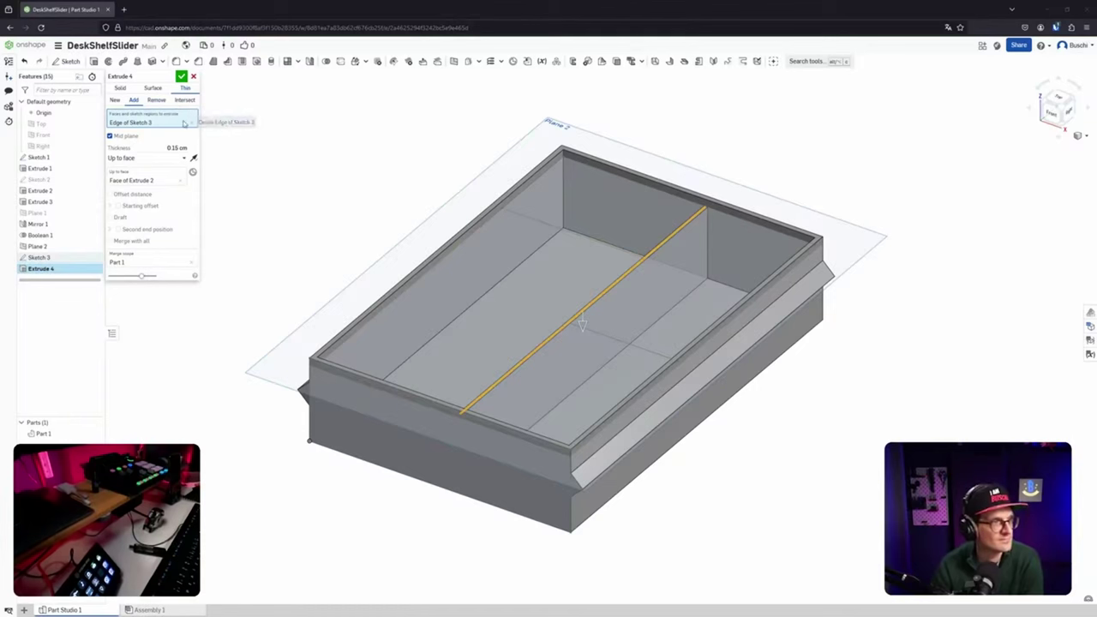
# Replace the long line with the two short cross lines in the extrusion and centre their walls with Mid plane.
pyautogui.click(111, 135)
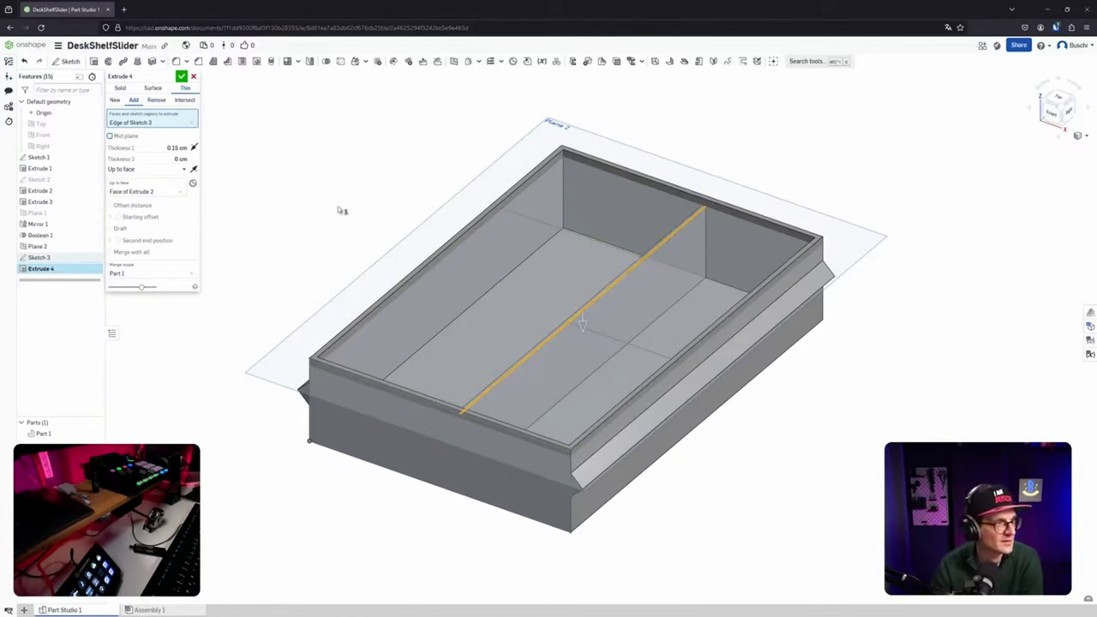
pyautogui.click(591, 243)
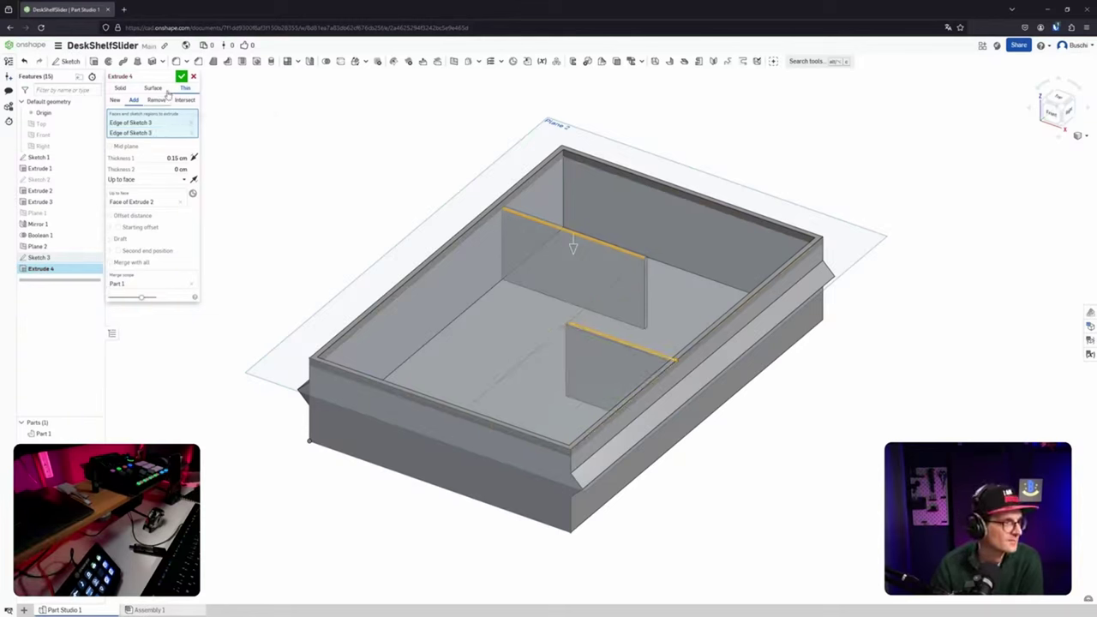
pyautogui.click(111, 146)
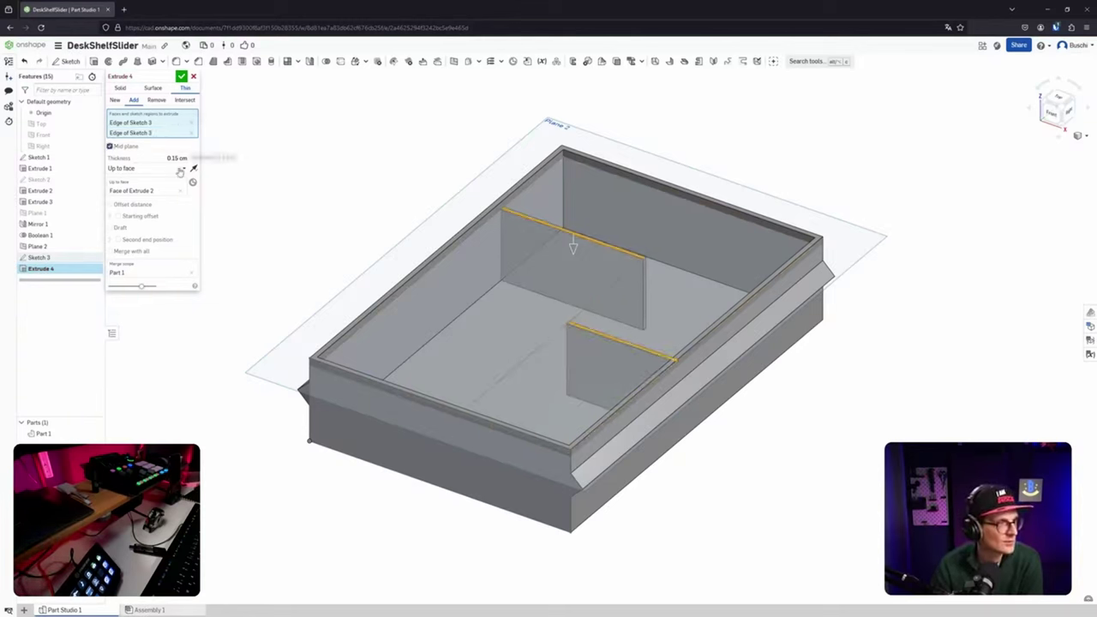
# Compare the short divider wall's position relative to its sketch line near the tray rim with Mid plane off and on.
pyautogui.click(109, 147)
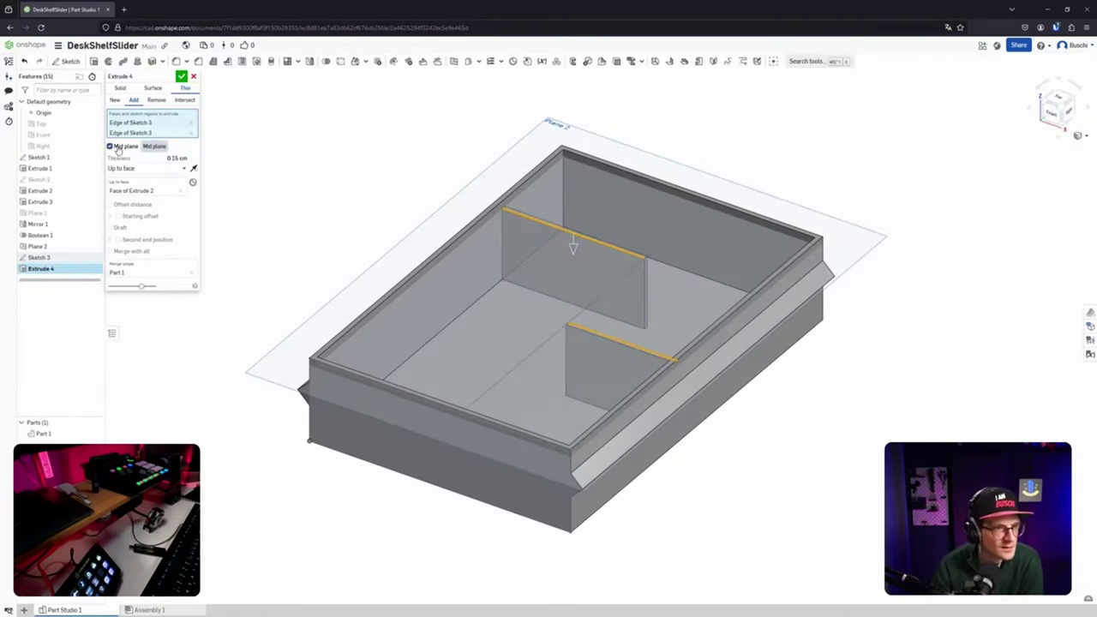
pyautogui.click(110, 146)
pyautogui.click(110, 146)
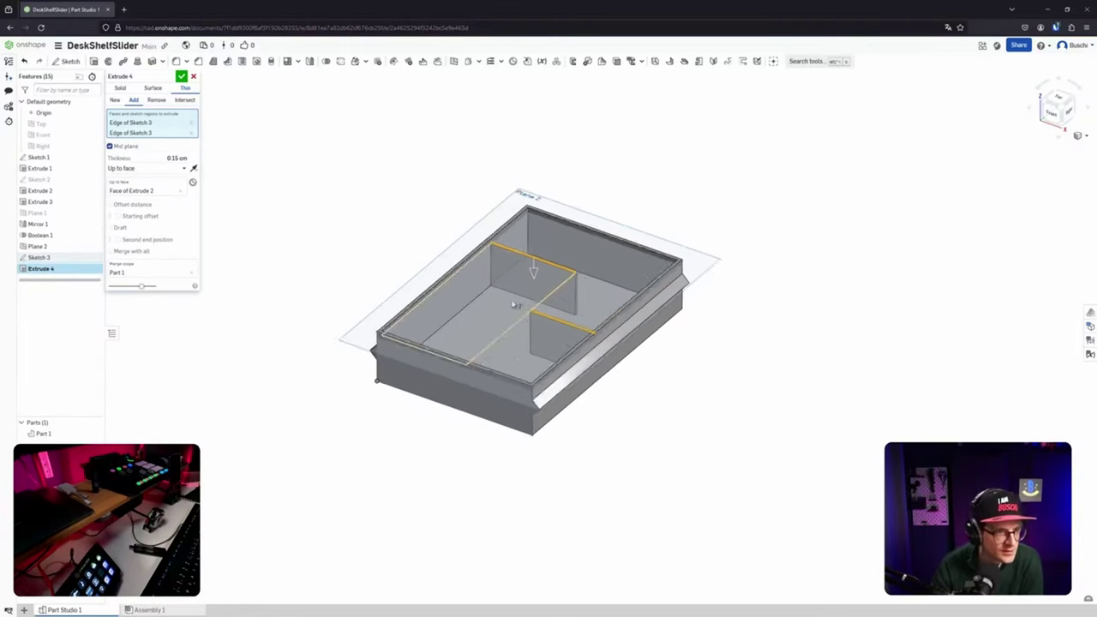
pyautogui.scroll(10, 515, 300)
pyautogui.scroll(2, 463, 318)
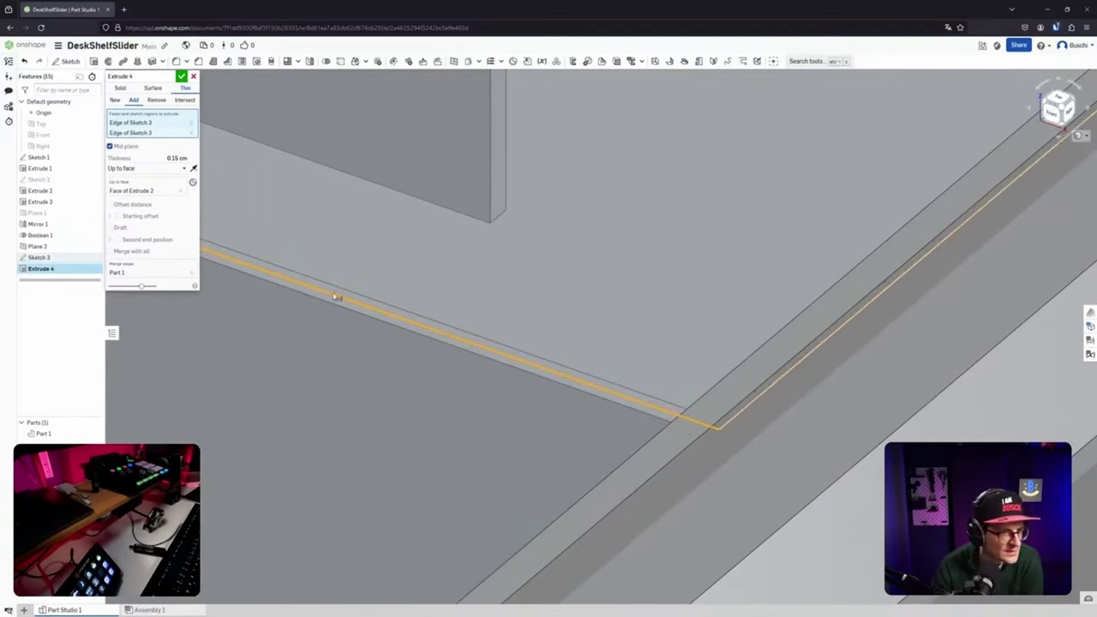
pyautogui.click(110, 146)
pyautogui.click(110, 147)
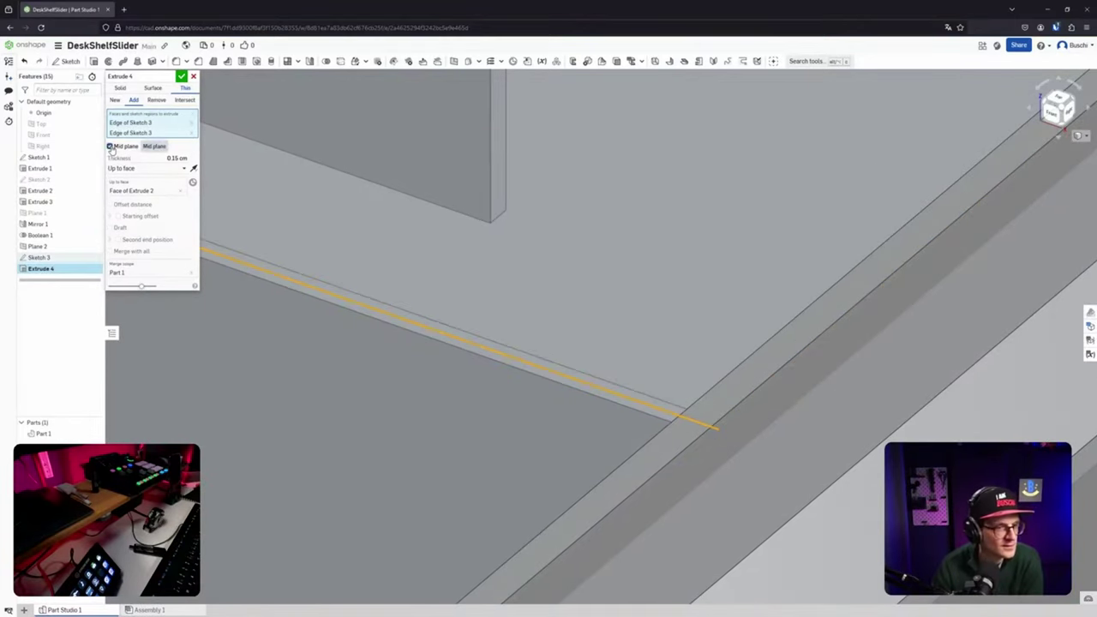
# Keep Mid plane on for the two short cross walls, check their position at the tray rim, and accept the extrusion.
pyautogui.click(109, 147)
pyautogui.moveTo(566, 320); pyautogui.dragTo(513, 302, button='right')
pyautogui.click(110, 146)
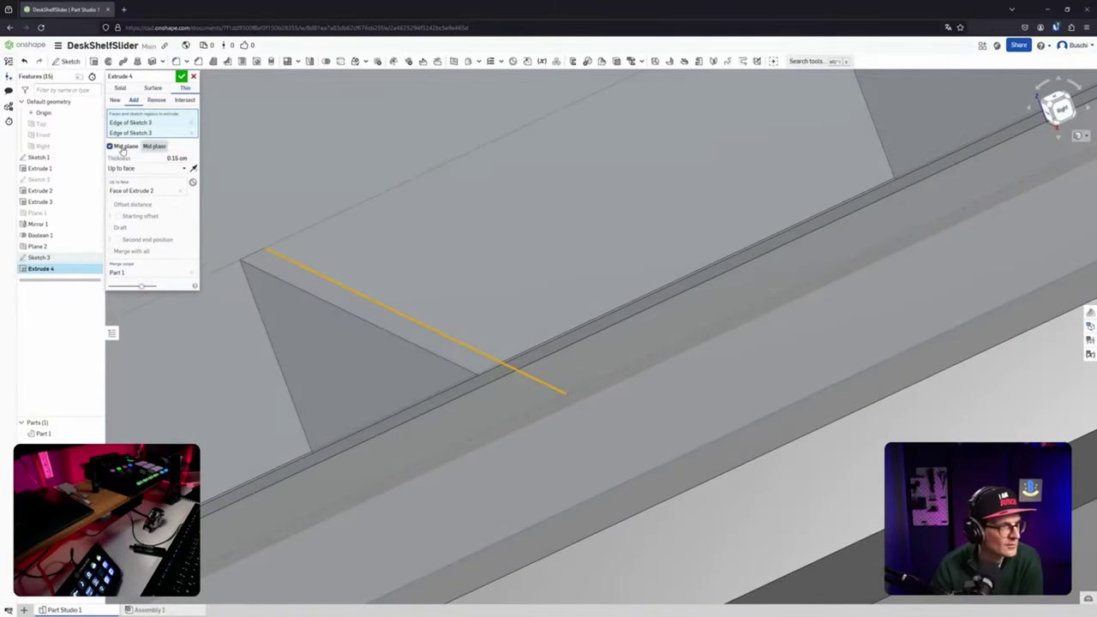
pyautogui.moveTo(333, 248); pyautogui.dragTo(482, 282, button='right')
pyautogui.scroll(3, 434, 273)
pyautogui.scroll(-10, 434, 272)
pyautogui.moveTo(482, 282); pyautogui.dragTo(568, 343, button='middle')
pyautogui.scroll(3, 454, 260)
pyautogui.moveTo(458, 262); pyautogui.dragTo(423, 195, button='middle')
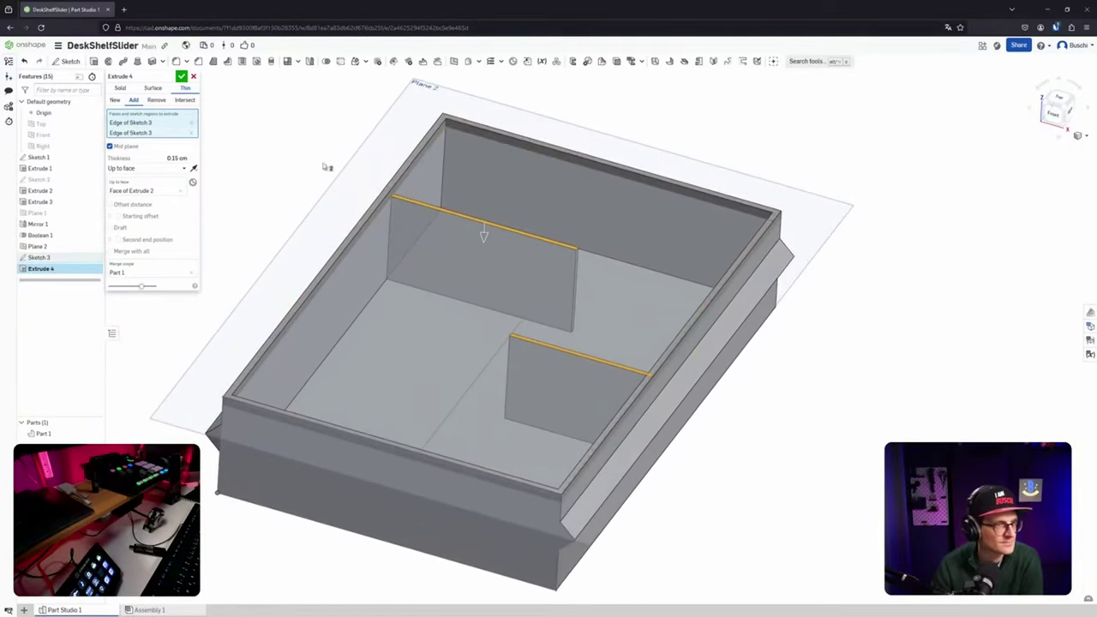
pyautogui.click(181, 77)
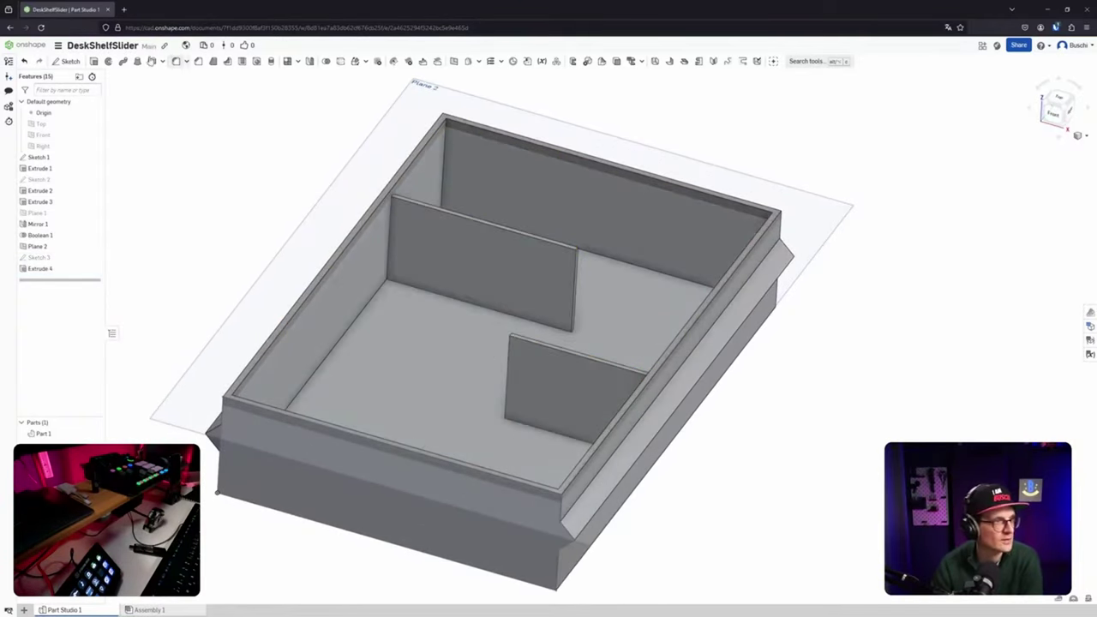
# Start a thin extrusion of the long divider sketch line, centred with Mid plane and 1.5 mm thick.
pyautogui.click(94, 257)
pyautogui.click(94, 61)
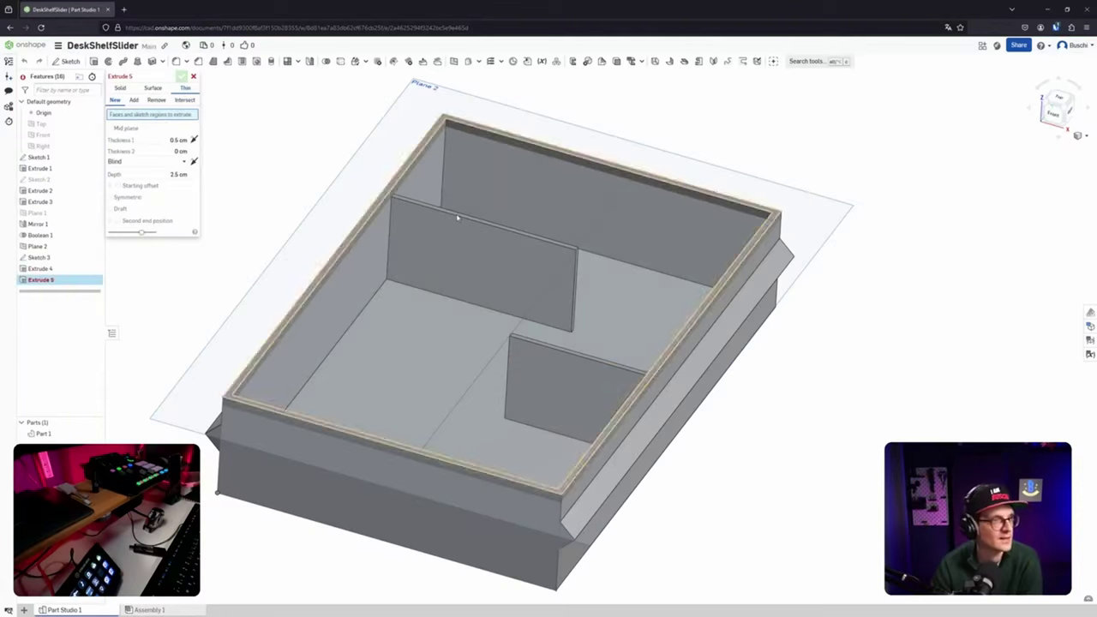
pyautogui.click(566, 267)
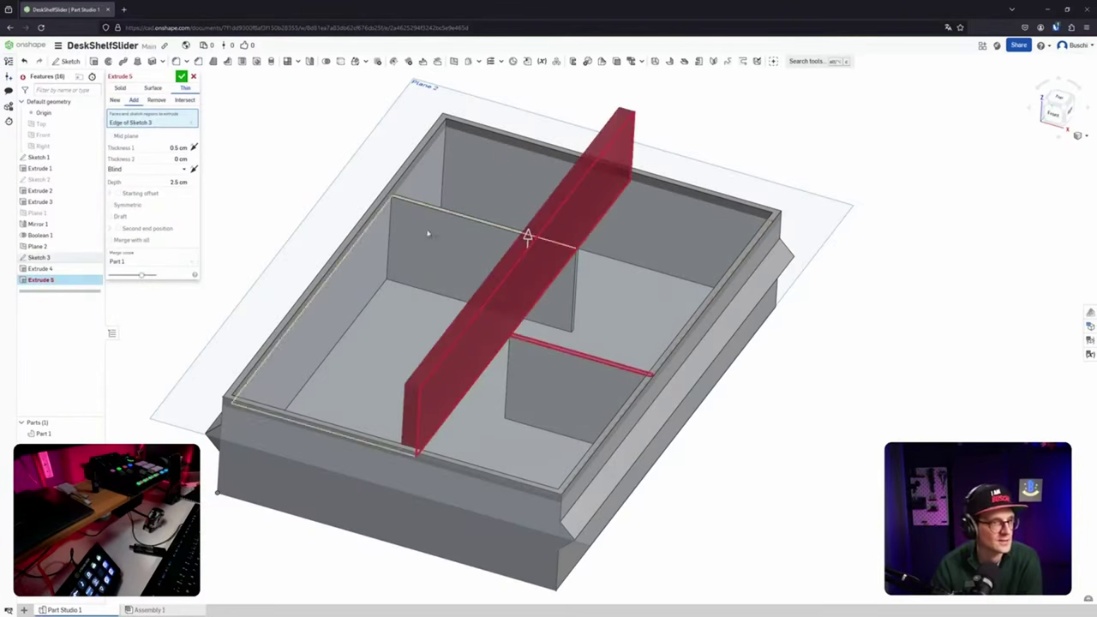
pyautogui.click(120, 137)
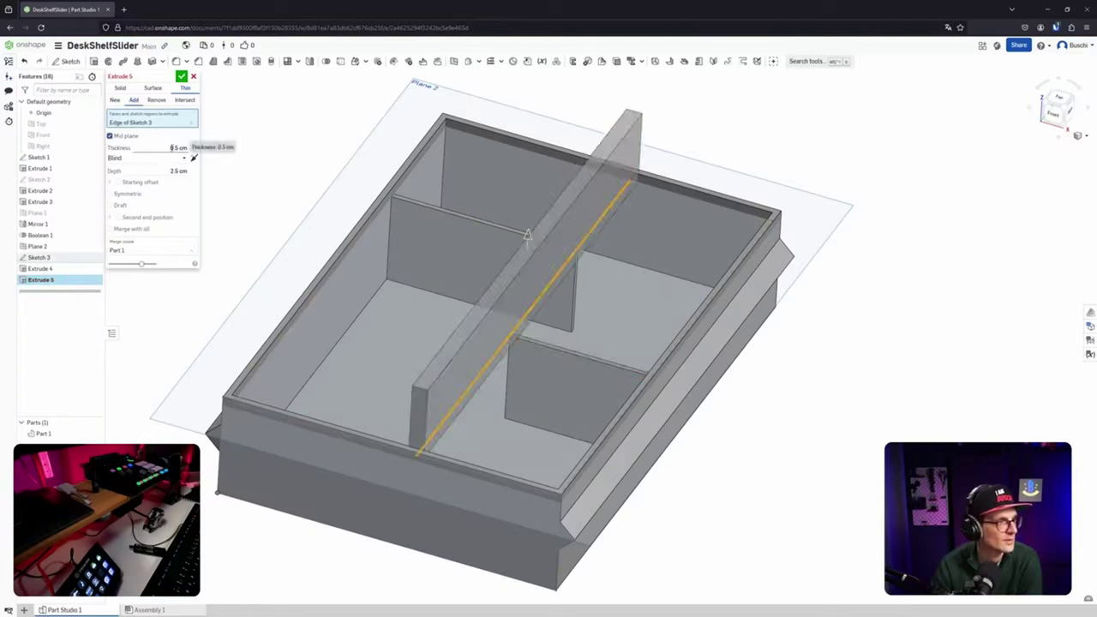
pyautogui.click(175, 147)
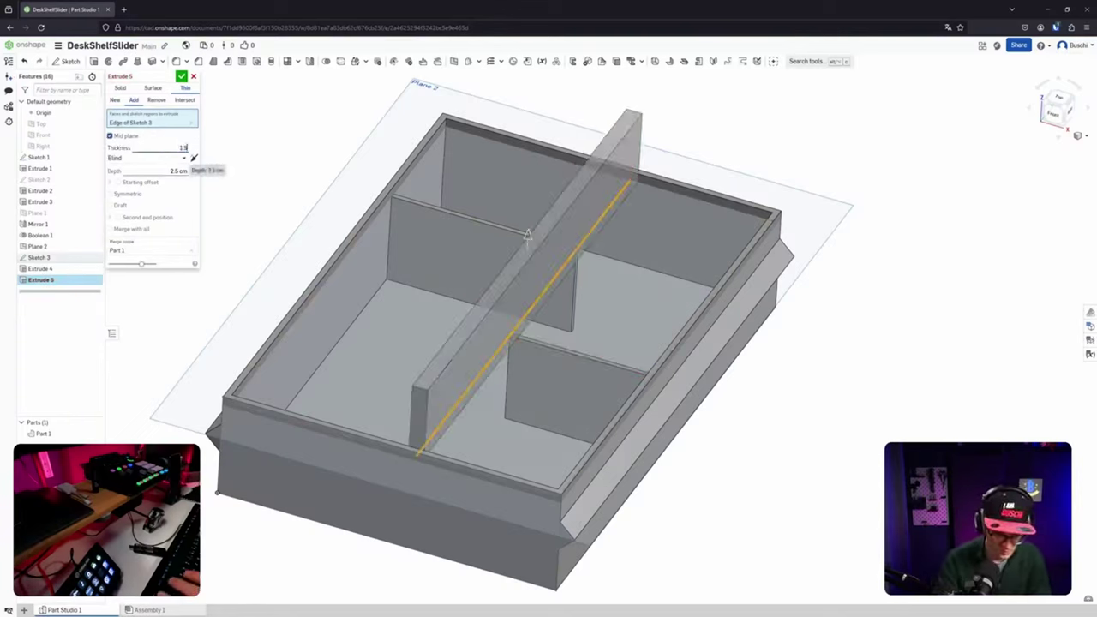
pyautogui.write('1.5mm')
pyautogui.press('Return')
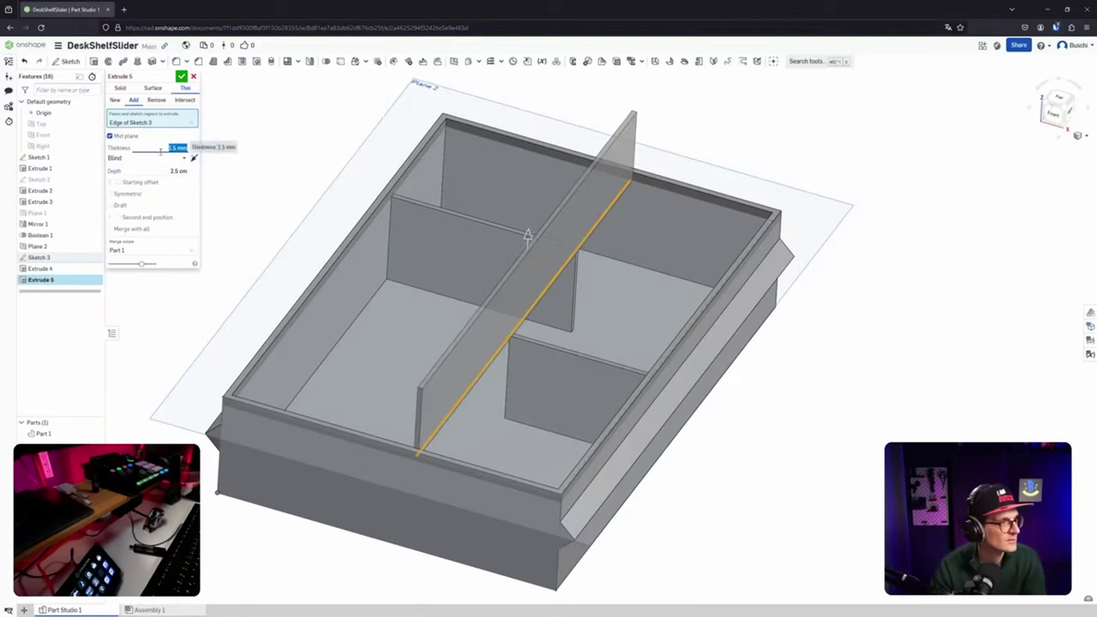
# Extrude the long divider wall up to the tray's inner floor face and accept it.
pyautogui.click(138, 159)
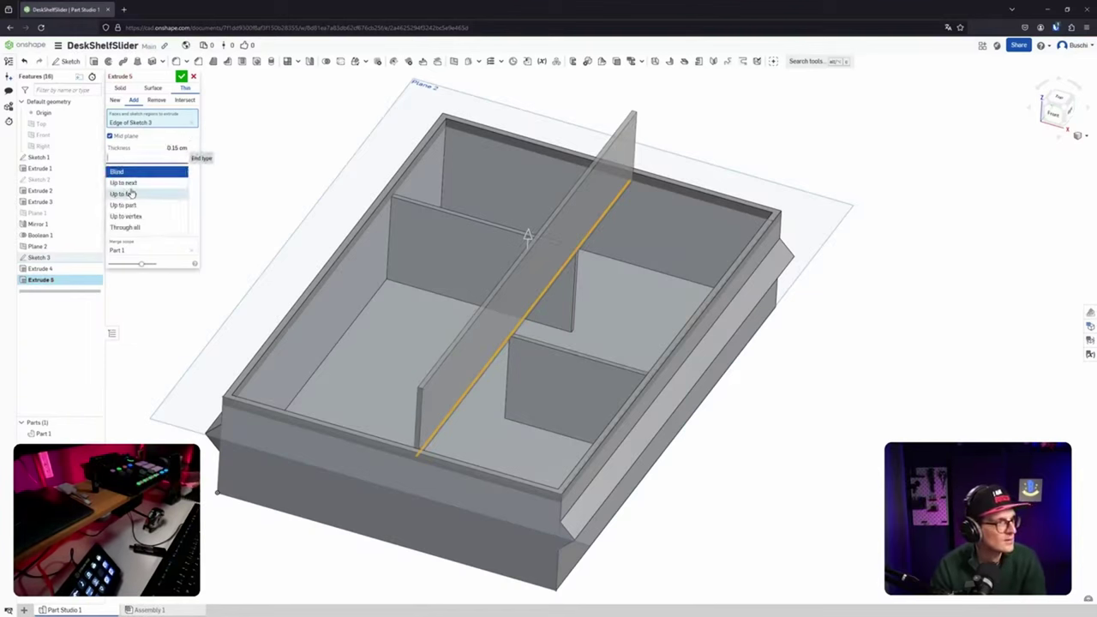
pyautogui.click(136, 195)
pyautogui.click(355, 341)
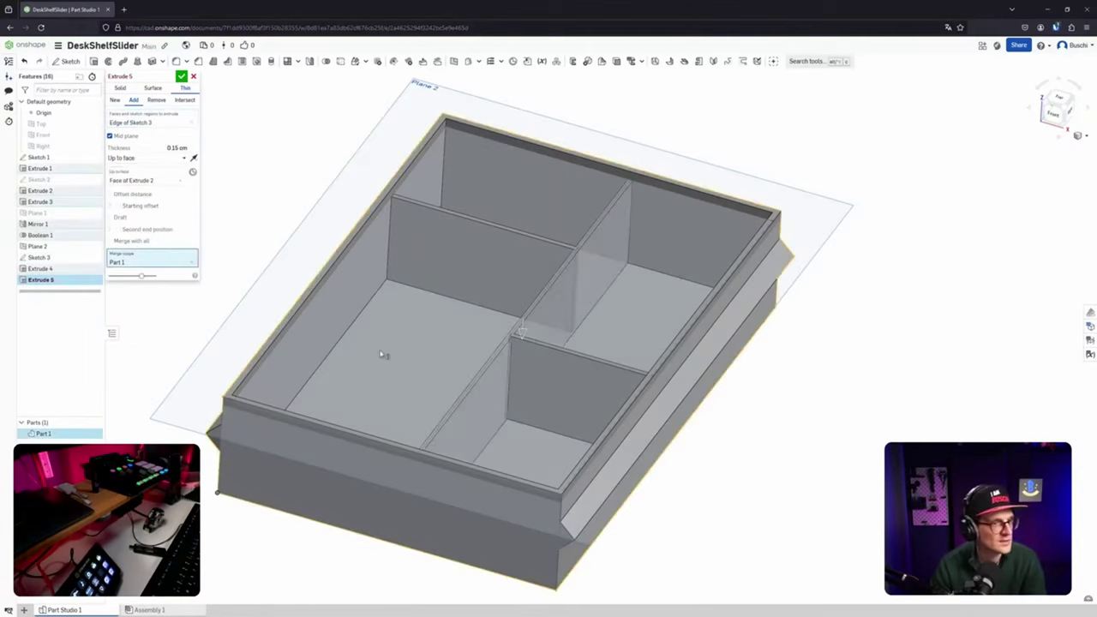
pyautogui.click(181, 76)
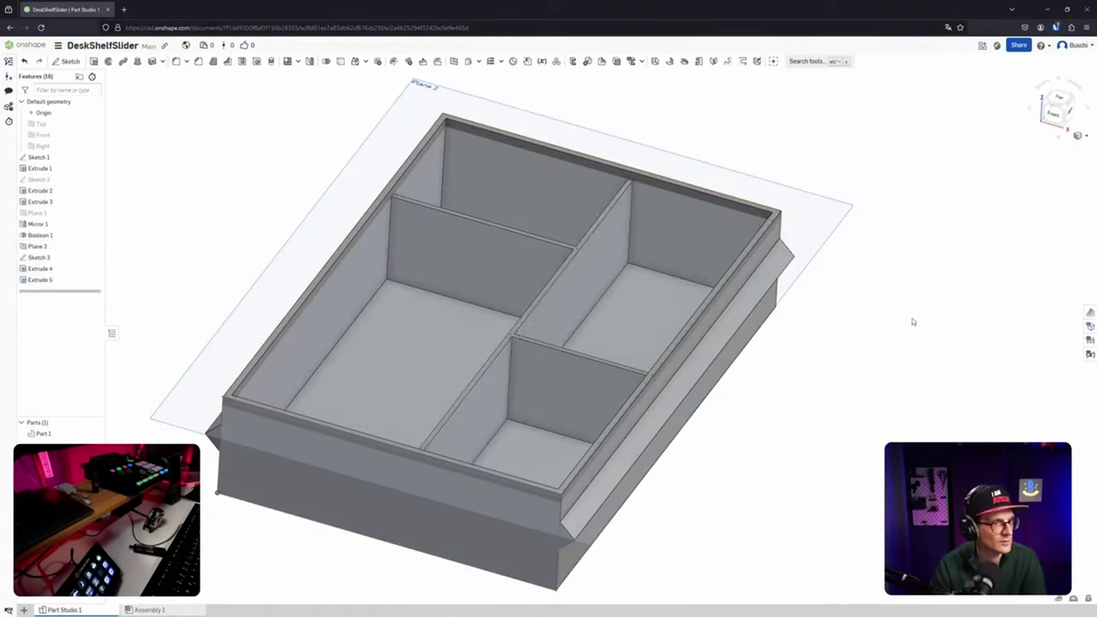
# Delete the long divider wall's extrusion and undo the deletion.
pyautogui.moveTo(678, 264); pyautogui.dragTo(661, 281, button='middle')
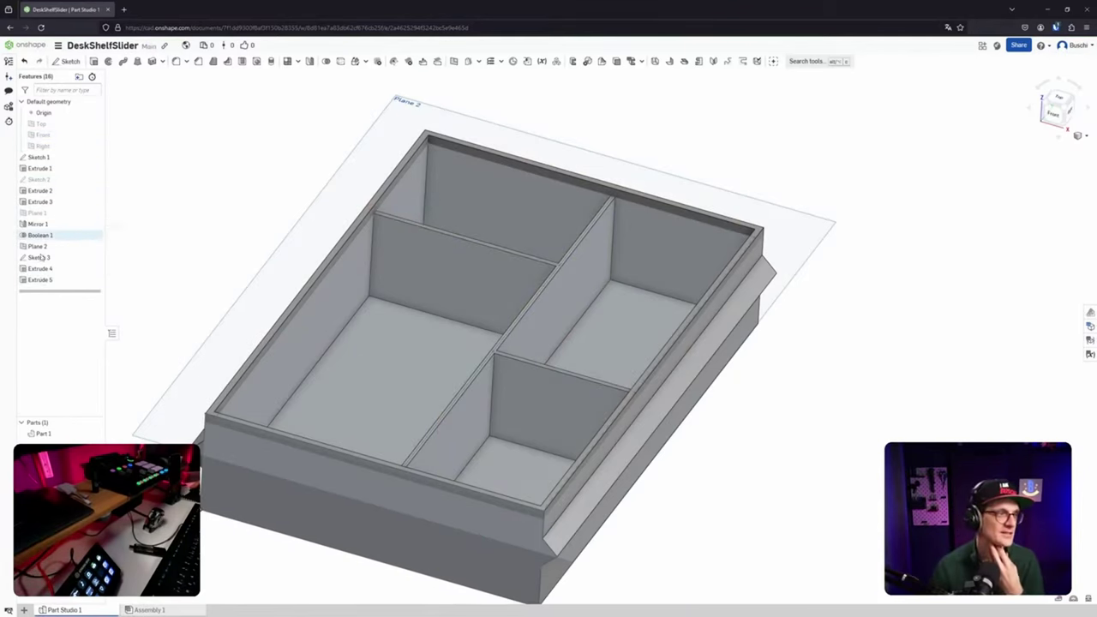
pyautogui.click(69, 280)
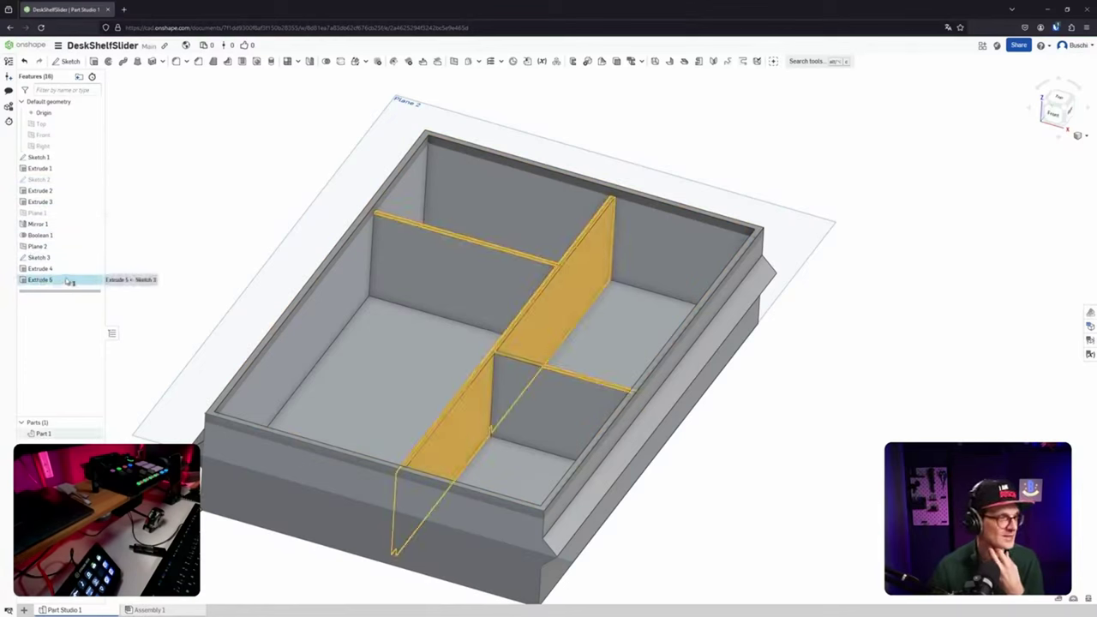
pyautogui.press('Delete')
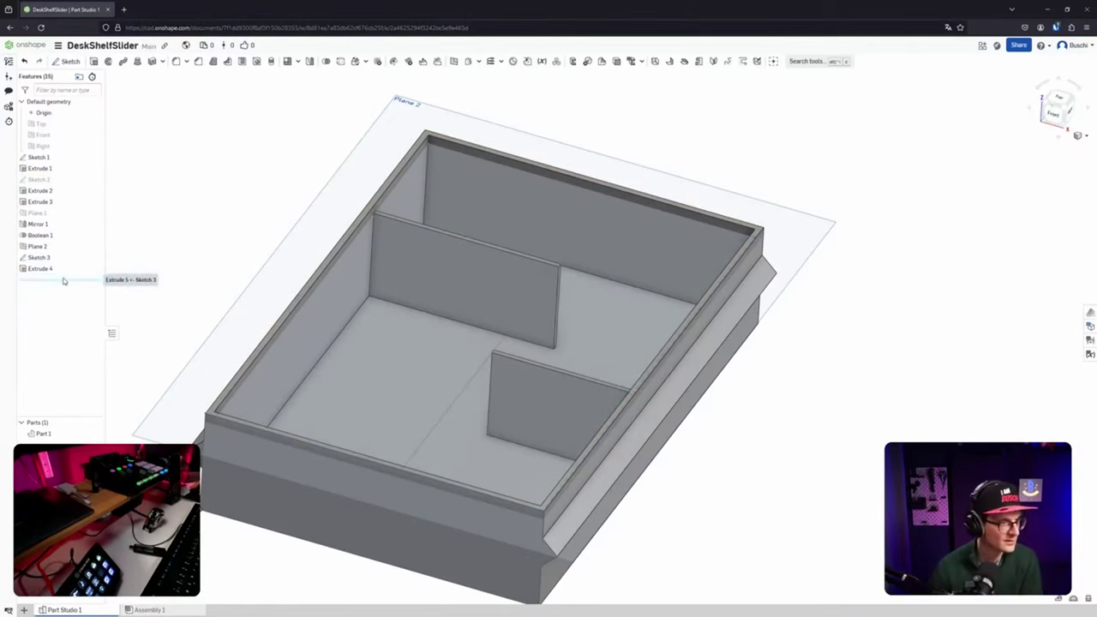
pyautogui.hotkey('ctrl', 'z')
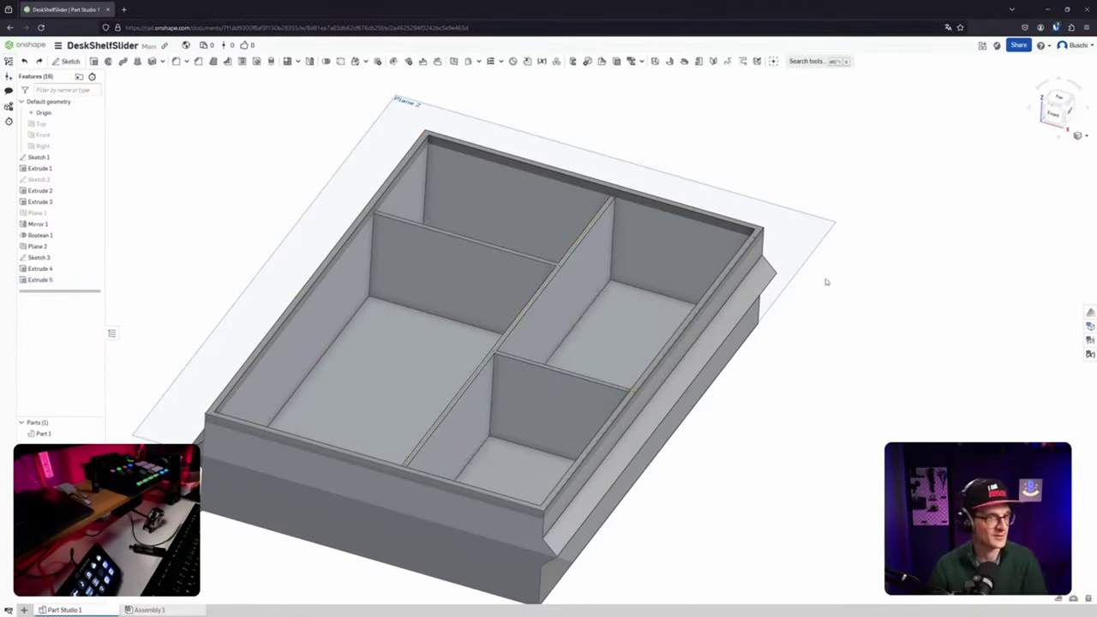
# Examine the divider walls and the four tray compartments from several angles.
pyautogui.scroll(2, 918, 389)
pyautogui.scroll(-4, 913, 385)
pyautogui.moveTo(911, 381); pyautogui.dragTo(906, 341, button='middle')
pyautogui.moveTo(905, 350); pyautogui.dragTo(863, 385, button='right')
pyautogui.moveTo(859, 169); pyautogui.dragTo(1013, 122, button='right')
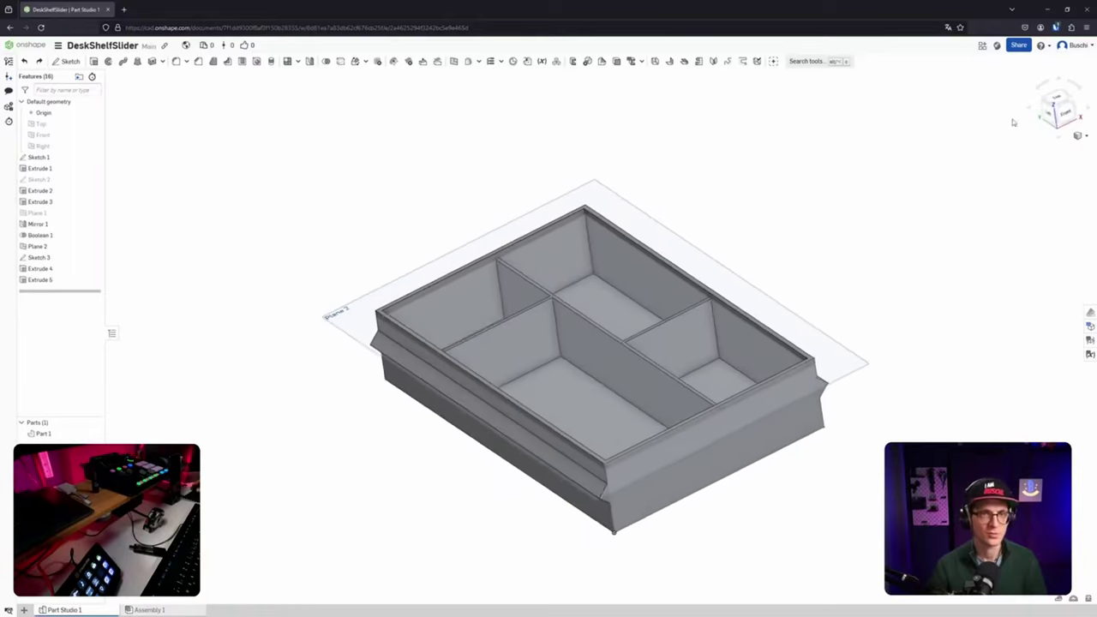
pyautogui.click(1069, 102)
pyautogui.scroll(-1, 759, 231)
pyautogui.scroll(2, 759, 232)
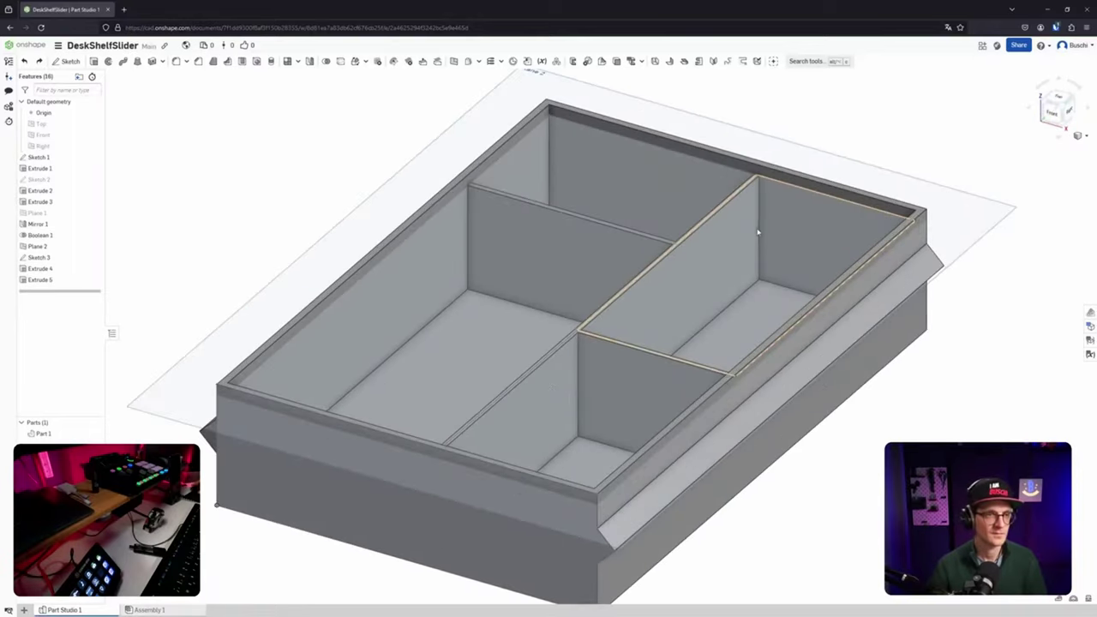
pyautogui.scroll(-1, 759, 231)
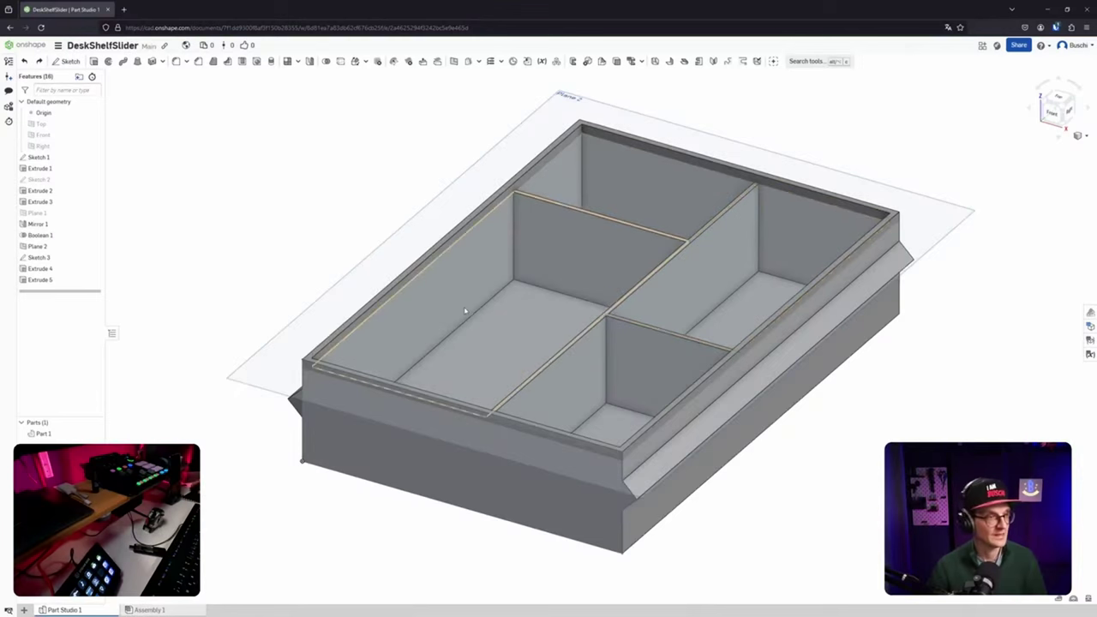
pyautogui.moveTo(313, 485); pyautogui.dragTo(303, 478, button='middle')
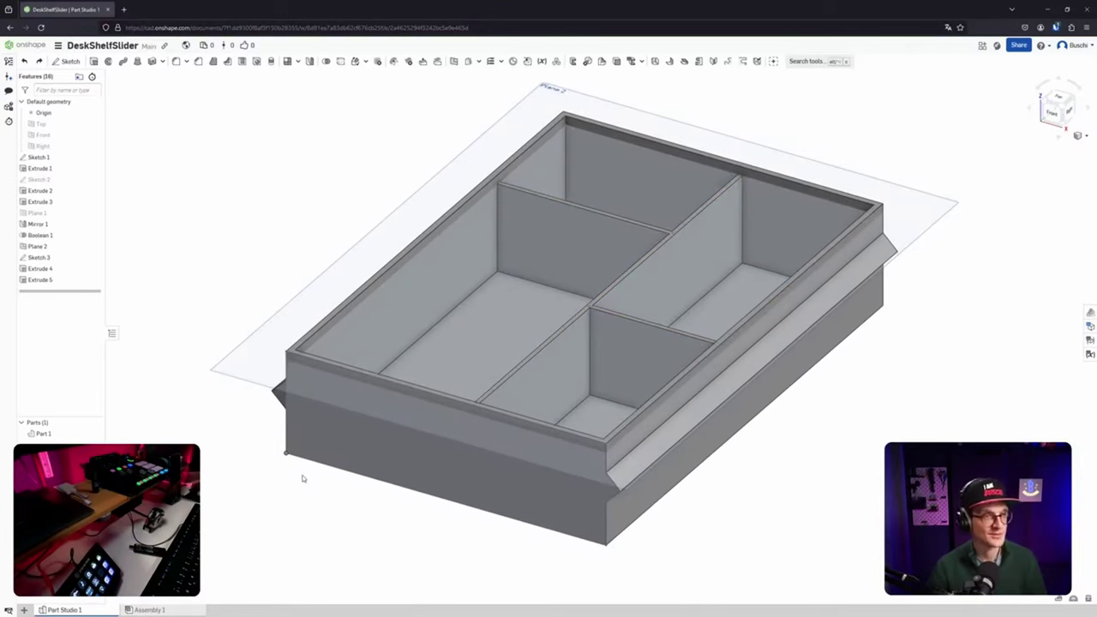
pyautogui.scroll(-1, 515, 438)
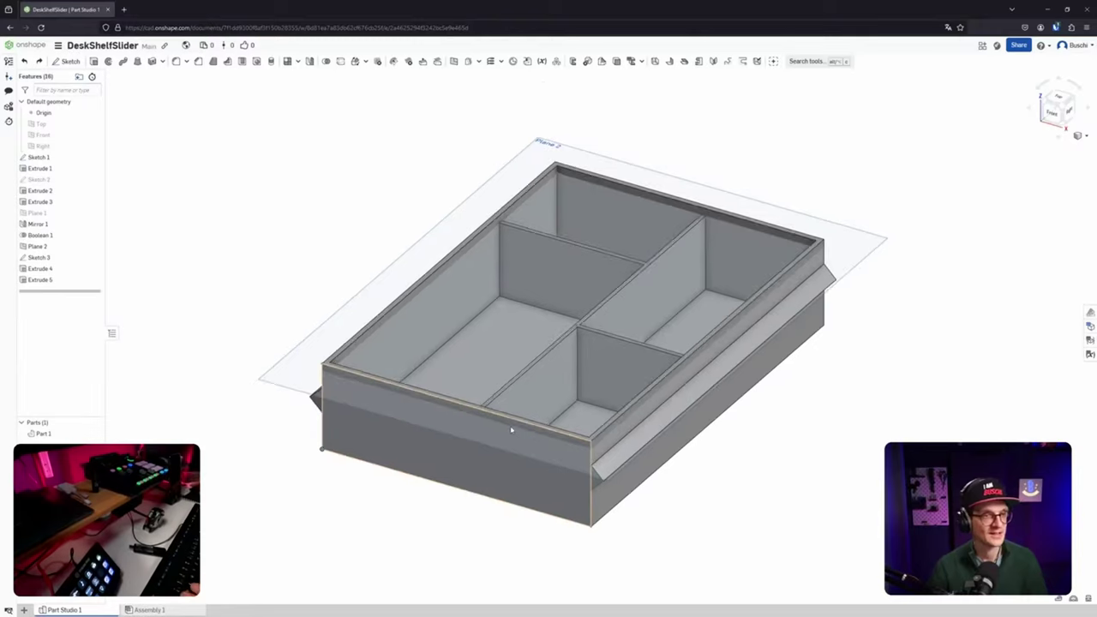
pyautogui.scroll(1, 519, 423)
pyautogui.scroll(-1, 566, 346)
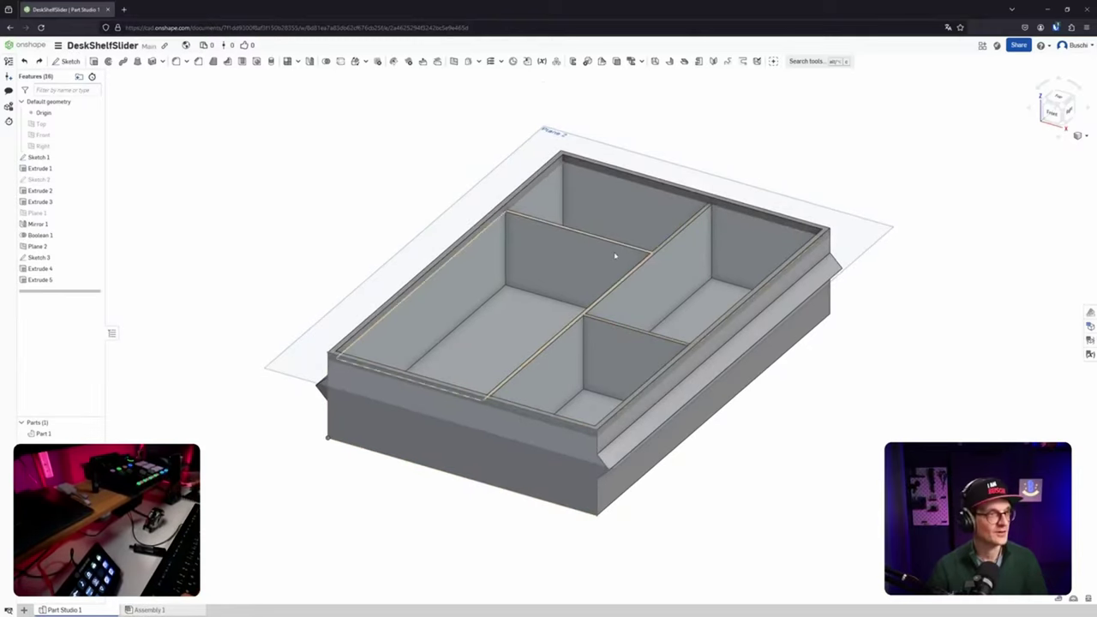
pyautogui.moveTo(615, 252); pyautogui.dragTo(584, 309, button='right')
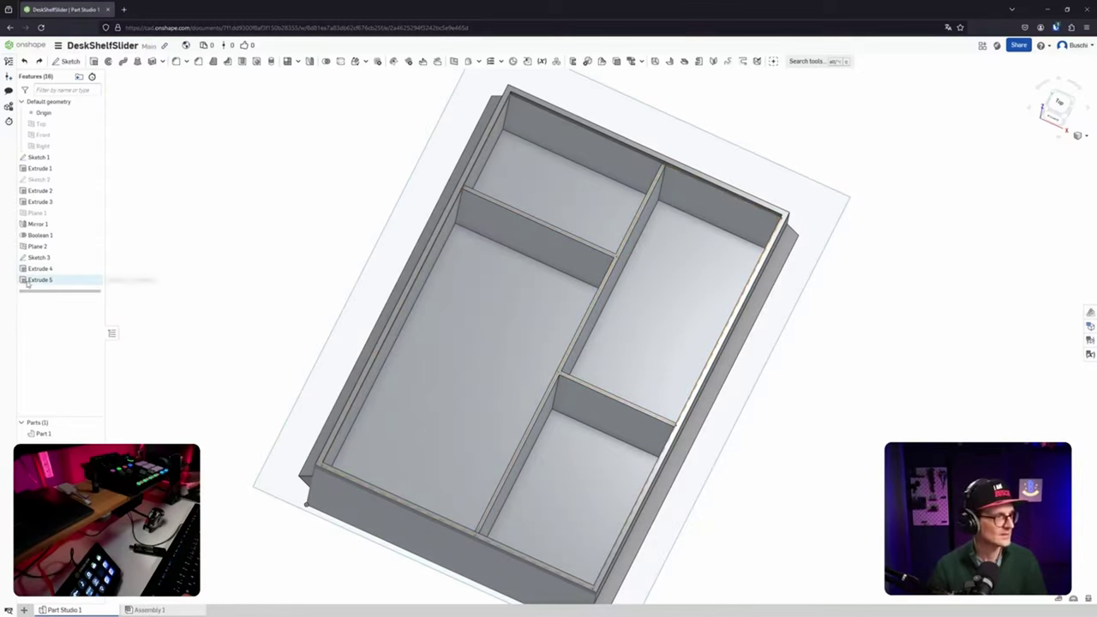
pyautogui.moveTo(228, 253); pyautogui.dragTo(196, 218, button='right')
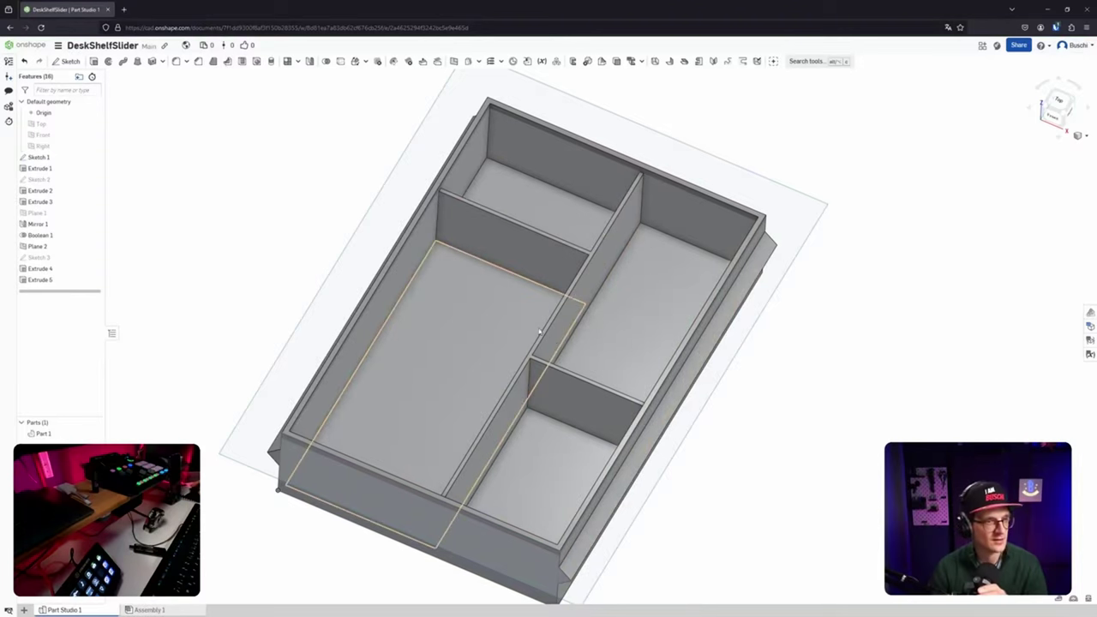
pyautogui.moveTo(540, 330); pyautogui.dragTo(524, 305, button='right')
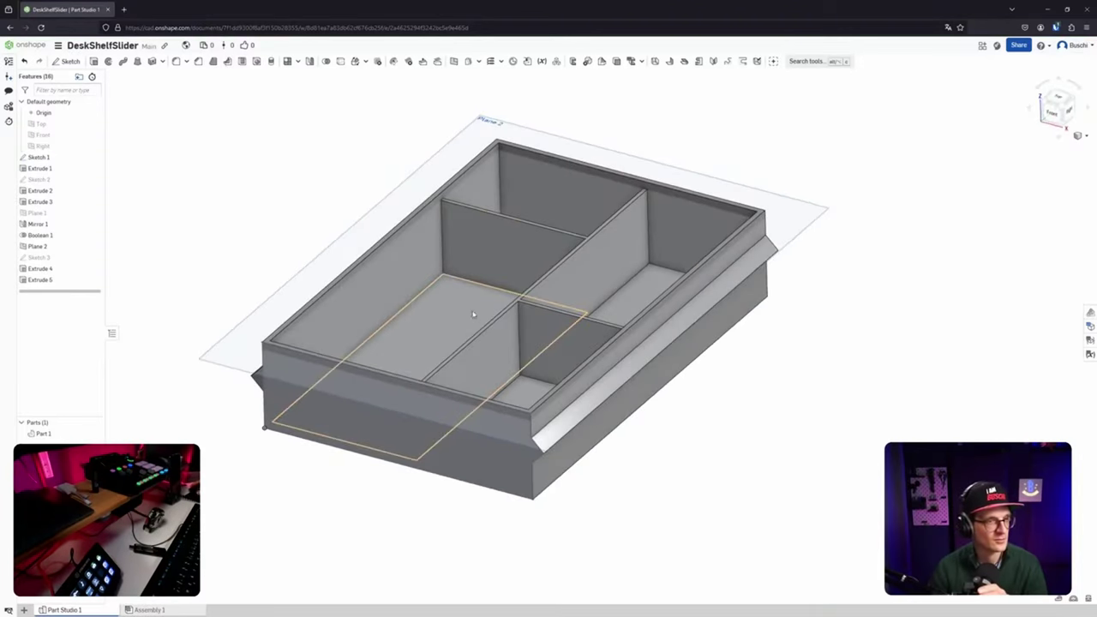
# Chamfer the edges around the four compartment floor faces with an equal distance of 0.5 cm and Tangent propagation on.
pyautogui.click(200, 63)
pyautogui.moveTo(215, 220)
pyautogui.mouseDown(button='right')
pyautogui.moveTo(215, 211)
pyautogui.moveTo(225, 228)
pyautogui.mouseUp(button='right')
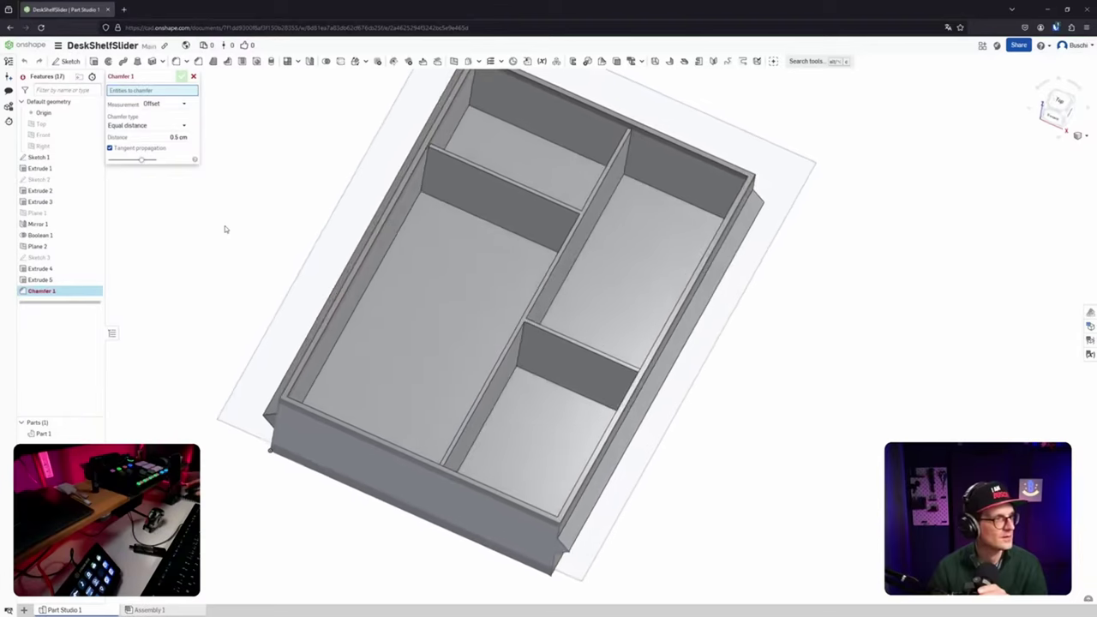
pyautogui.click(465, 248)
pyautogui.click(502, 172)
pyautogui.click(623, 232)
pyautogui.click(561, 416)
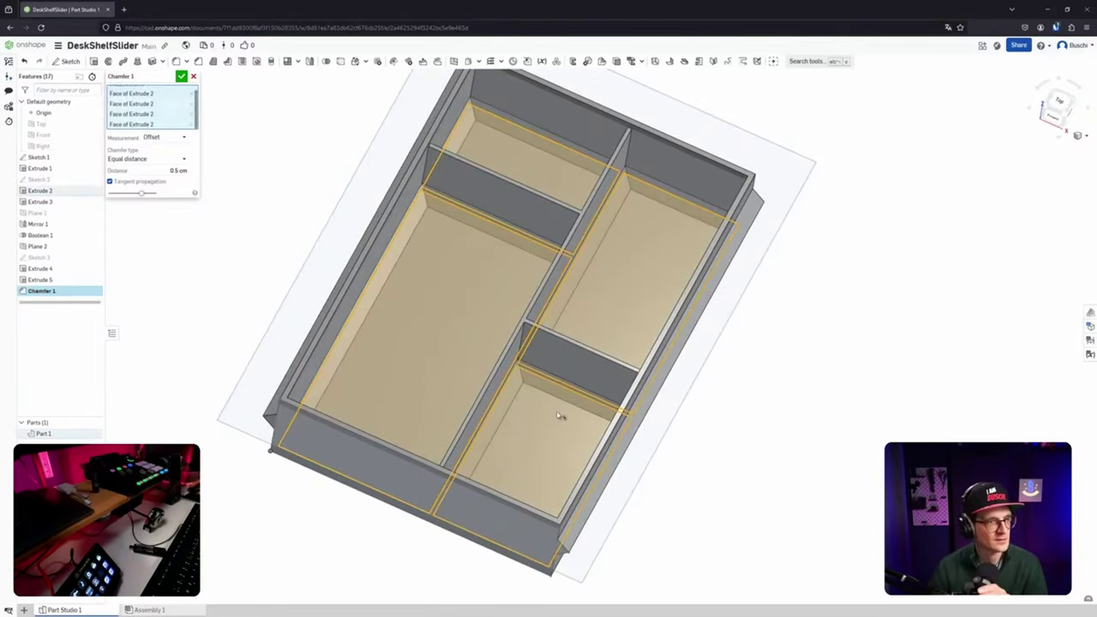
pyautogui.moveTo(588, 437); pyautogui.dragTo(565, 423, button='right')
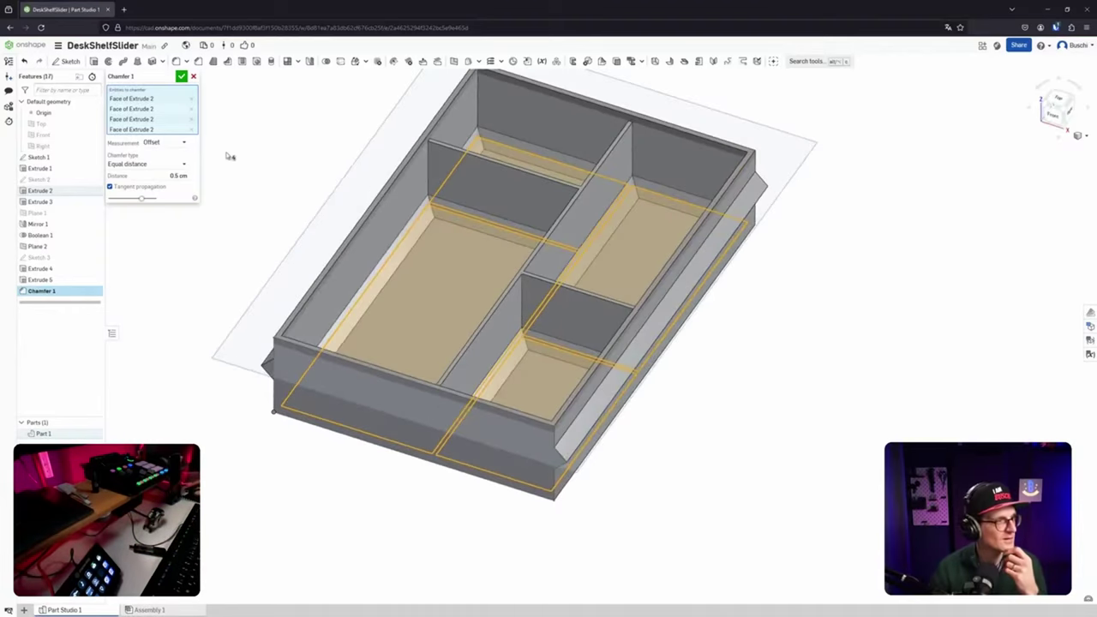
pyautogui.moveTo(241, 175); pyautogui.dragTo(264, 217, button='right')
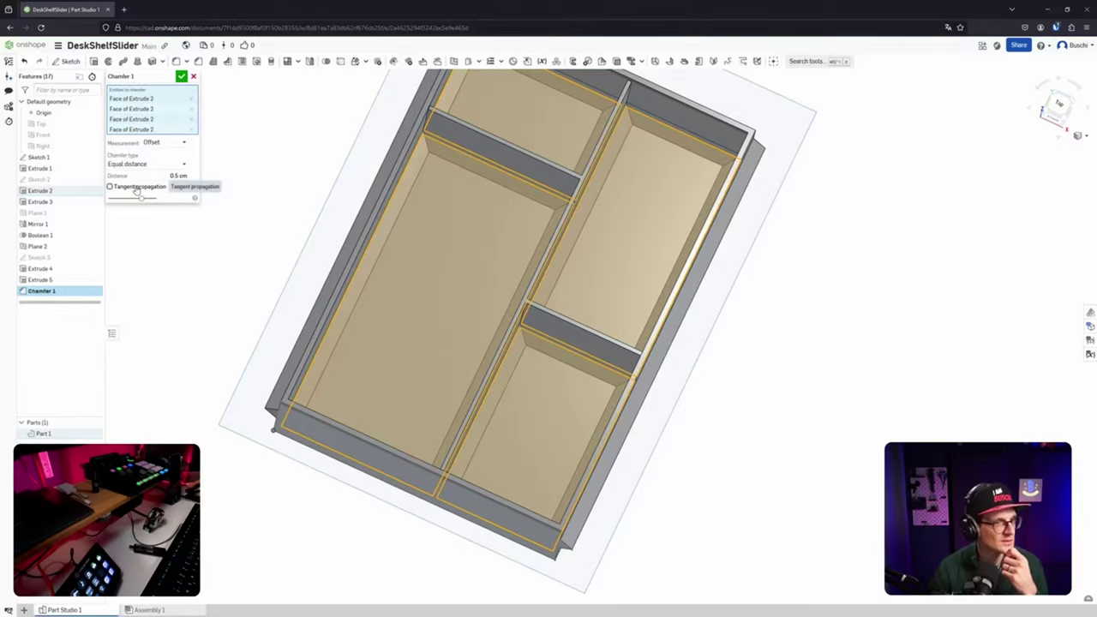
pyautogui.moveTo(556, 204); pyautogui.dragTo(547, 178, button='right')
pyautogui.click(1060, 109)
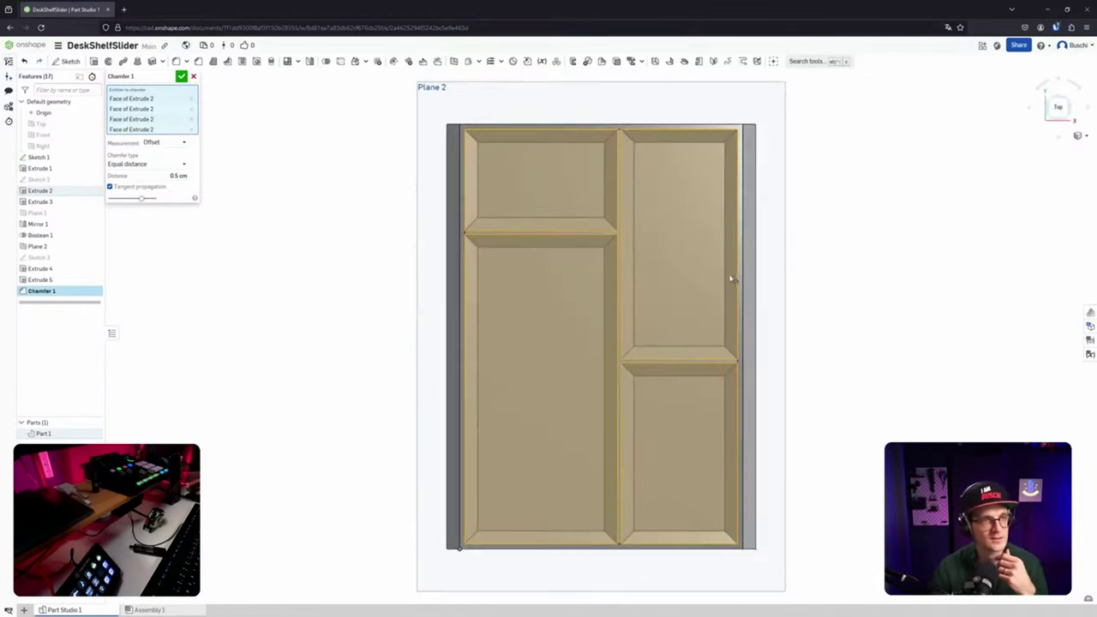
pyautogui.click(182, 77)
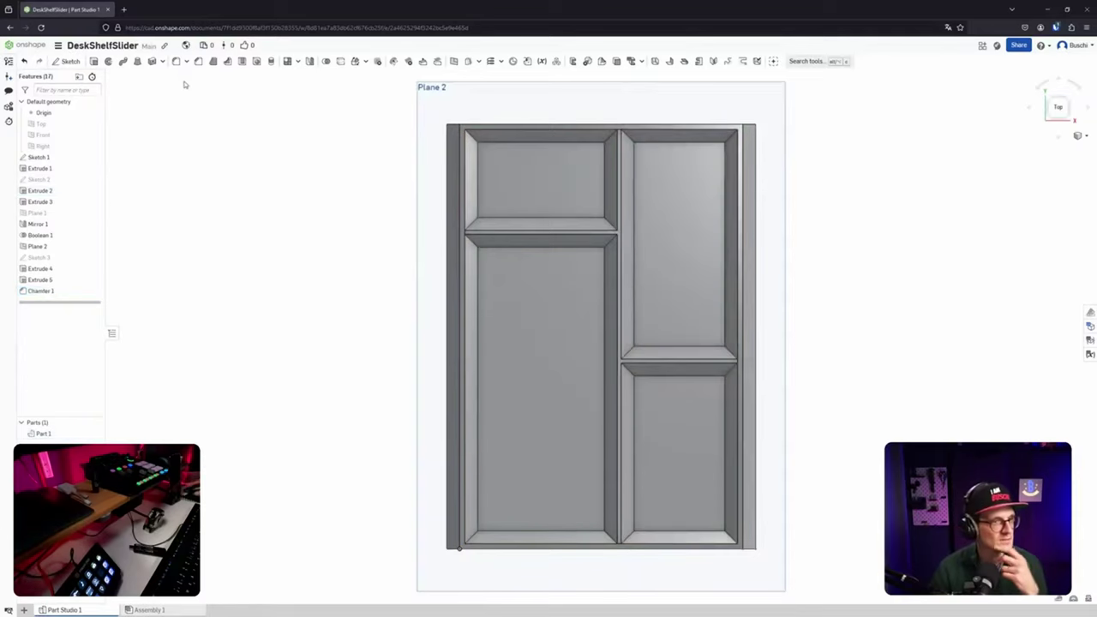
# Examine the chamfered compartment floors and the whole tray from above, the front and the isometric view.
pyautogui.moveTo(718, 385)
pyautogui.mouseDown(button='right')
pyautogui.moveTo(695, 345)
pyautogui.moveTo(729, 341)
pyautogui.moveTo(764, 372)
pyautogui.moveTo(791, 369)
pyautogui.moveTo(757, 359)
pyautogui.moveTo(747, 380)
pyautogui.moveTo(731, 378)
pyautogui.mouseUp(button='right')
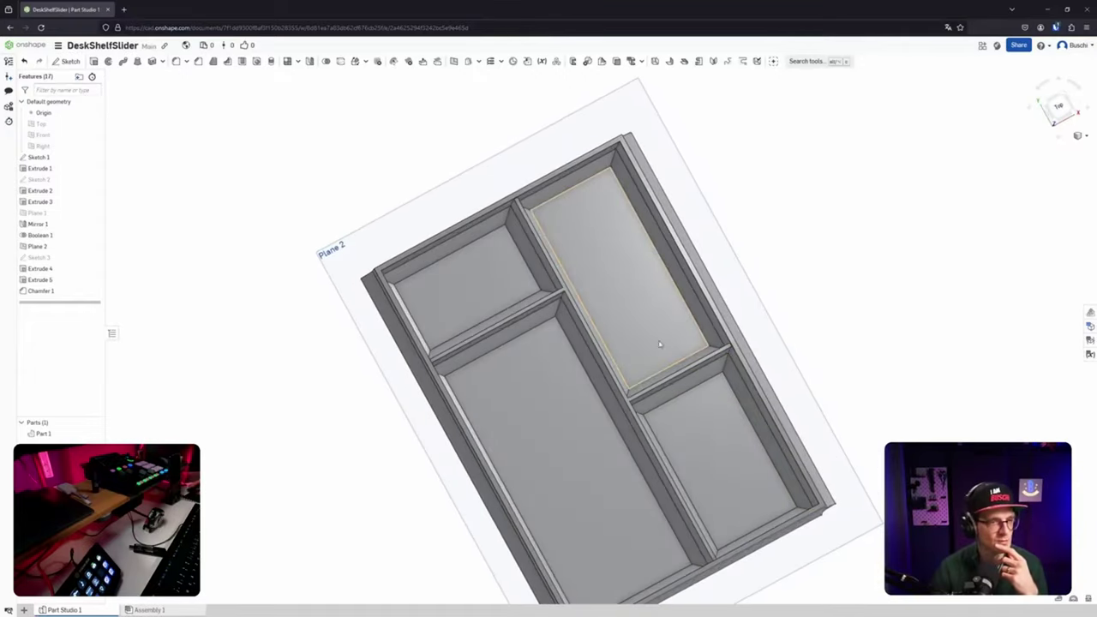
pyautogui.moveTo(642, 346); pyautogui.dragTo(616, 311, button='right')
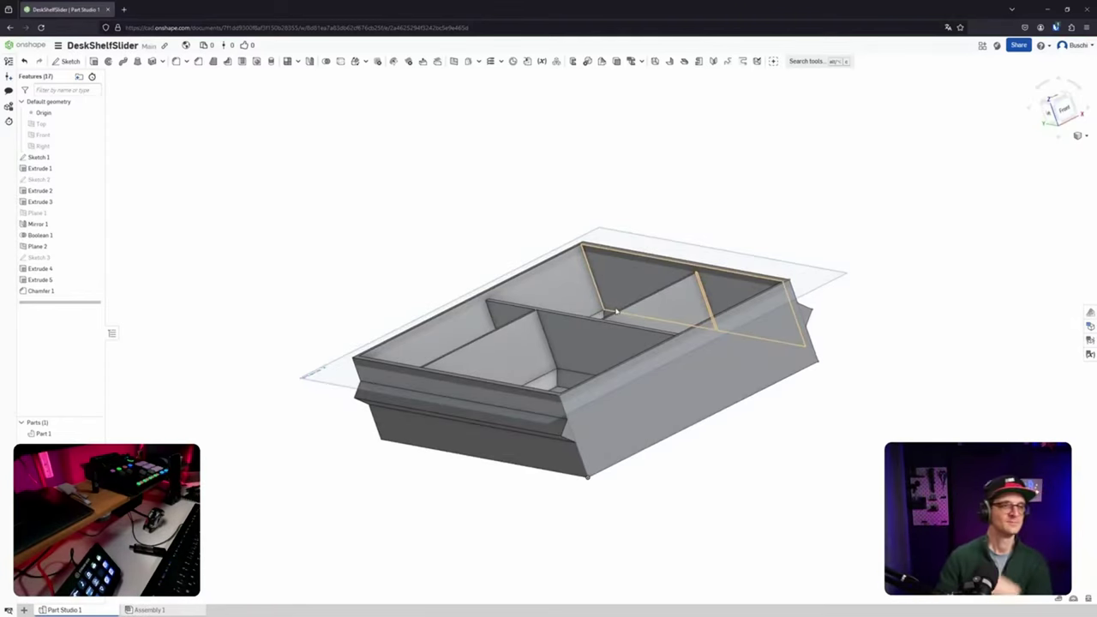
pyautogui.moveTo(616, 312); pyautogui.dragTo(649, 432, button='right')
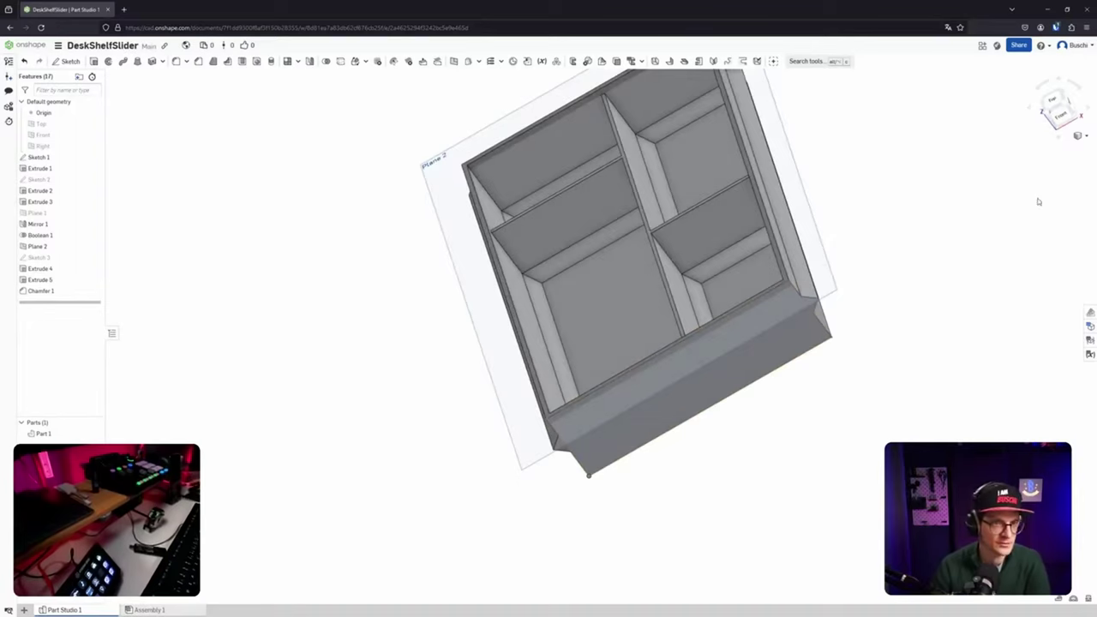
pyautogui.click(1067, 106)
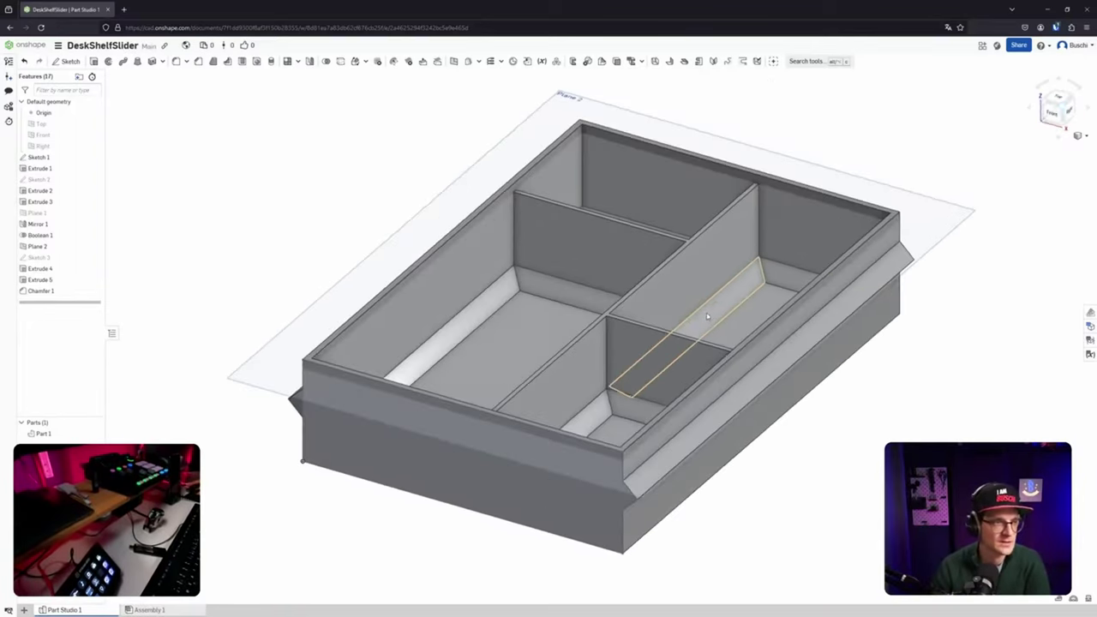
pyautogui.scroll(-2, 704, 318)
pyautogui.scroll(1, 705, 319)
pyautogui.moveTo(704, 319)
pyautogui.mouseDown(button='right')
pyautogui.moveTo(703, 363)
pyautogui.moveTo(699, 305)
pyautogui.mouseUp(button='right')
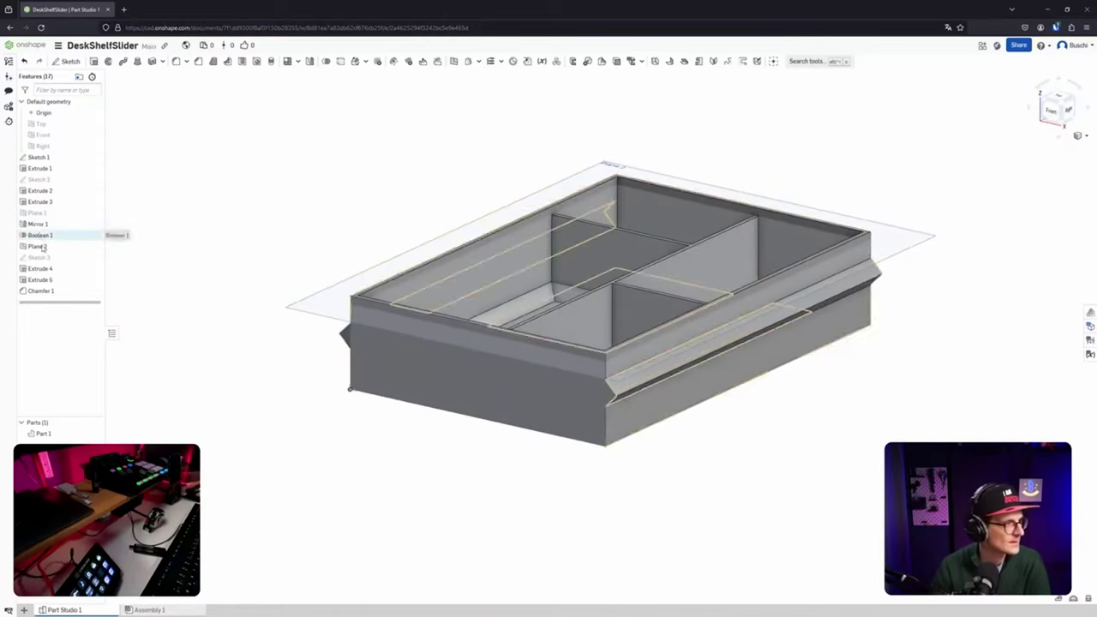
# Hide Plane 2 around the tray's upper rim.
pyautogui.rightClick(96, 246)
pyautogui.click(120, 304)
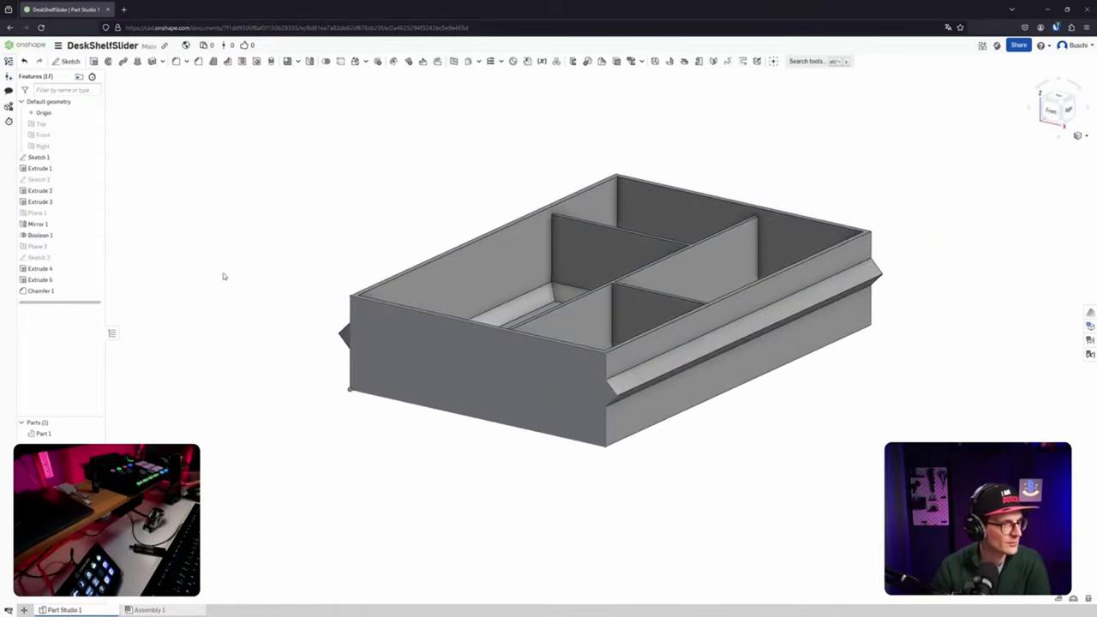
# Start an equal-distance chamfer on the four inner top edges of the tray's outer walls with Tangent propagation on.
pyautogui.moveTo(225, 275); pyautogui.dragTo(197, 267, button='right')
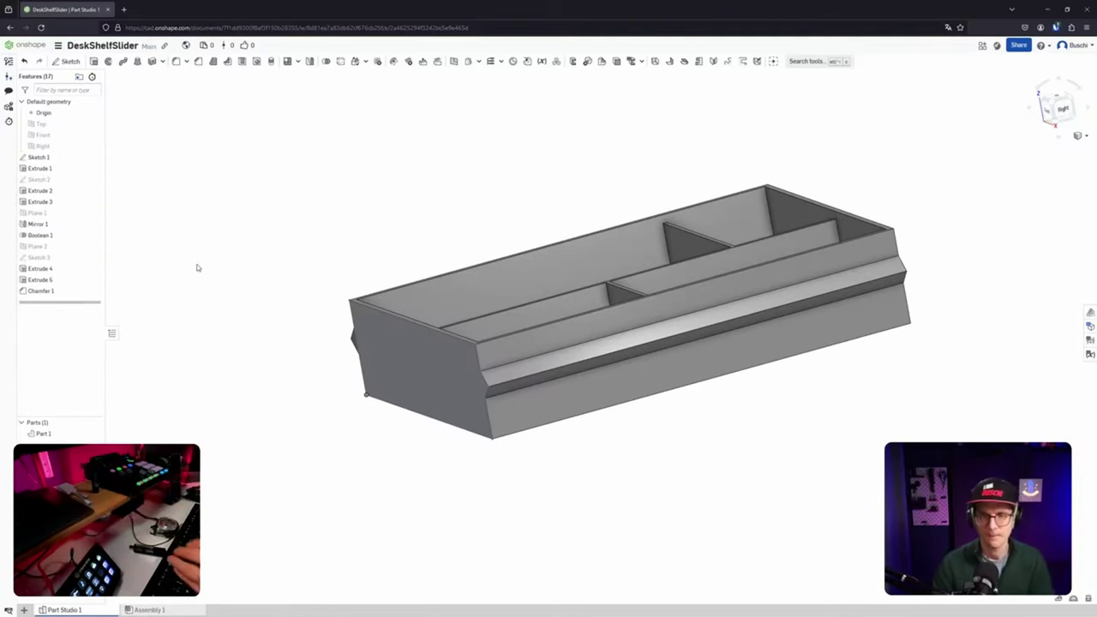
pyautogui.moveTo(252, 314); pyautogui.dragTo(286, 345, button='right')
pyautogui.scroll(-1, 286, 345)
pyautogui.scroll(5, 364, 344)
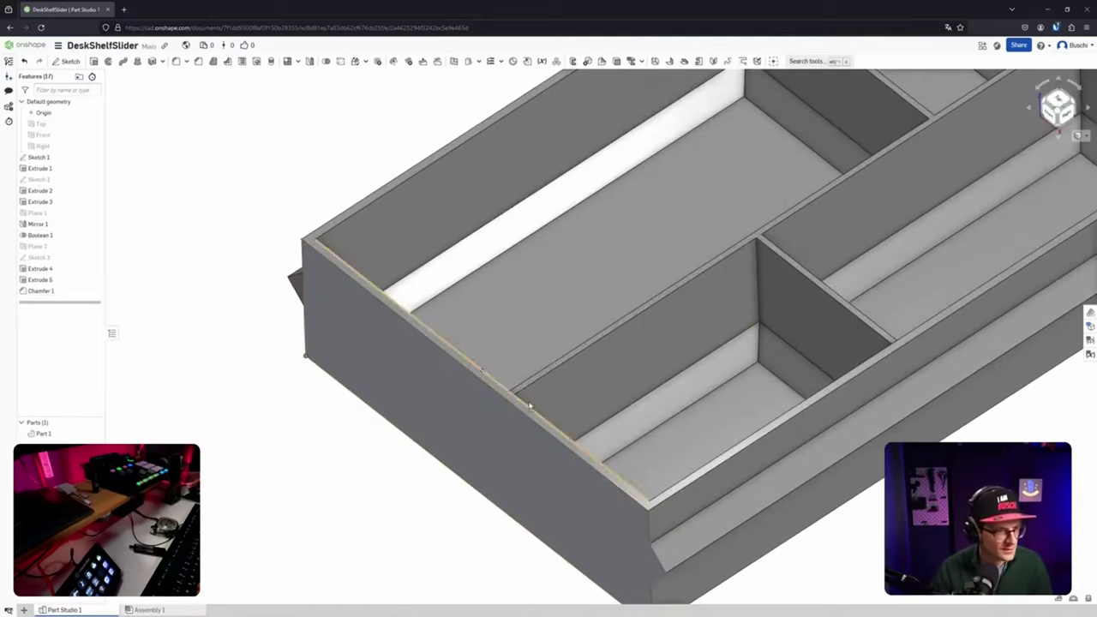
pyautogui.moveTo(528, 394)
pyautogui.mouseDown(button='right')
pyautogui.moveTo(492, 421)
pyautogui.moveTo(525, 391)
pyautogui.mouseUp(button='right')
pyautogui.scroll(-8, 525, 393)
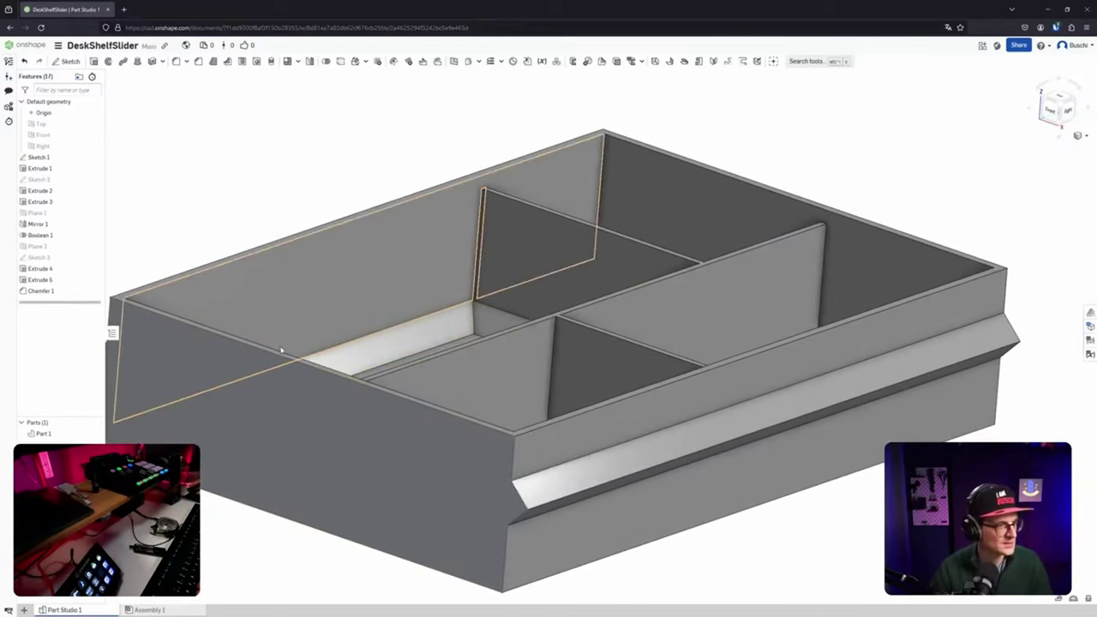
pyautogui.moveTo(282, 352); pyautogui.dragTo(334, 366, button='middle')
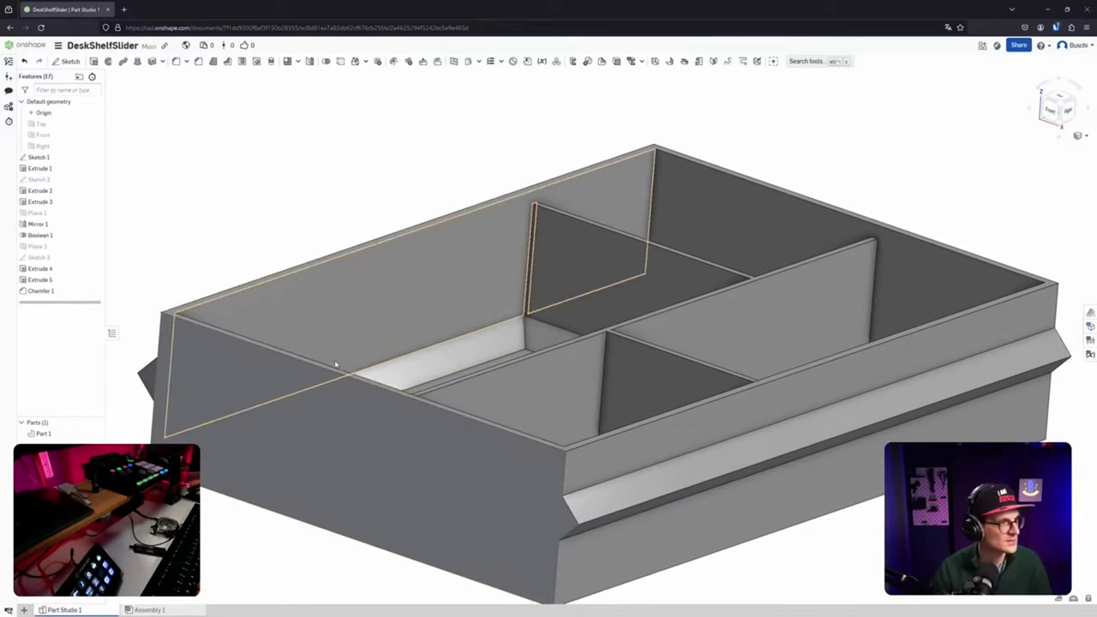
pyautogui.click(198, 61)
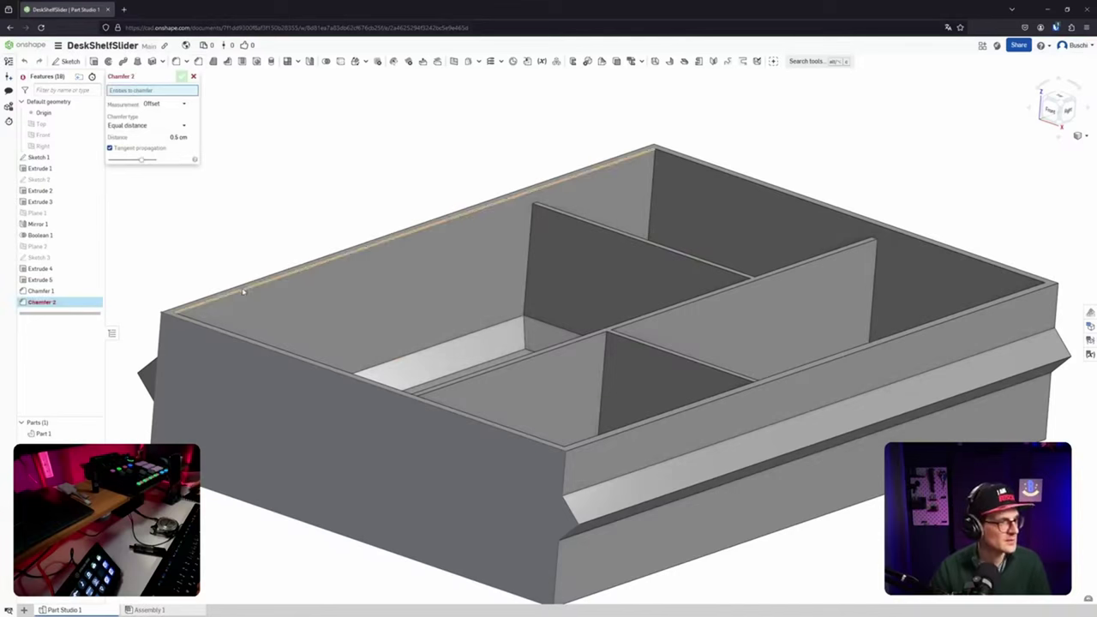
pyautogui.click(244, 293)
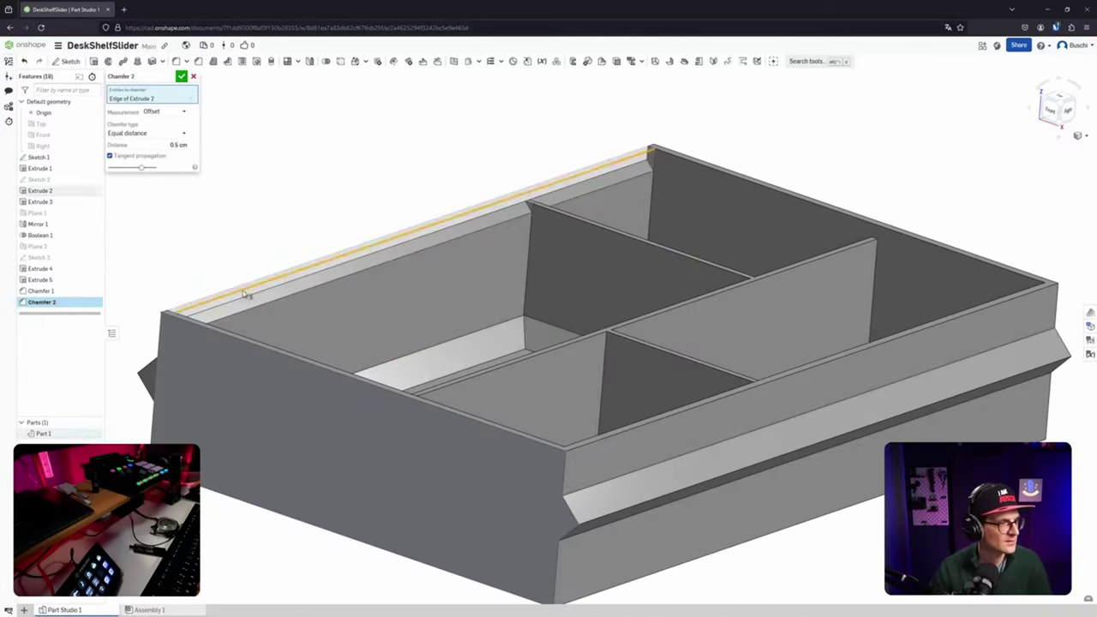
pyautogui.click(180, 317)
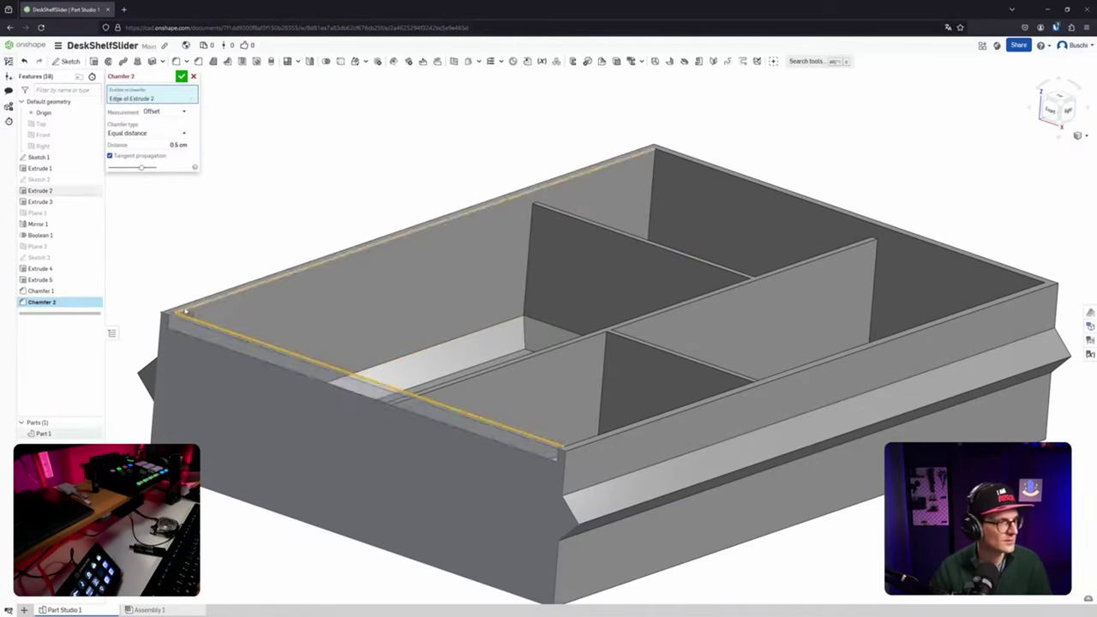
pyautogui.click(199, 305)
pyautogui.click(598, 440)
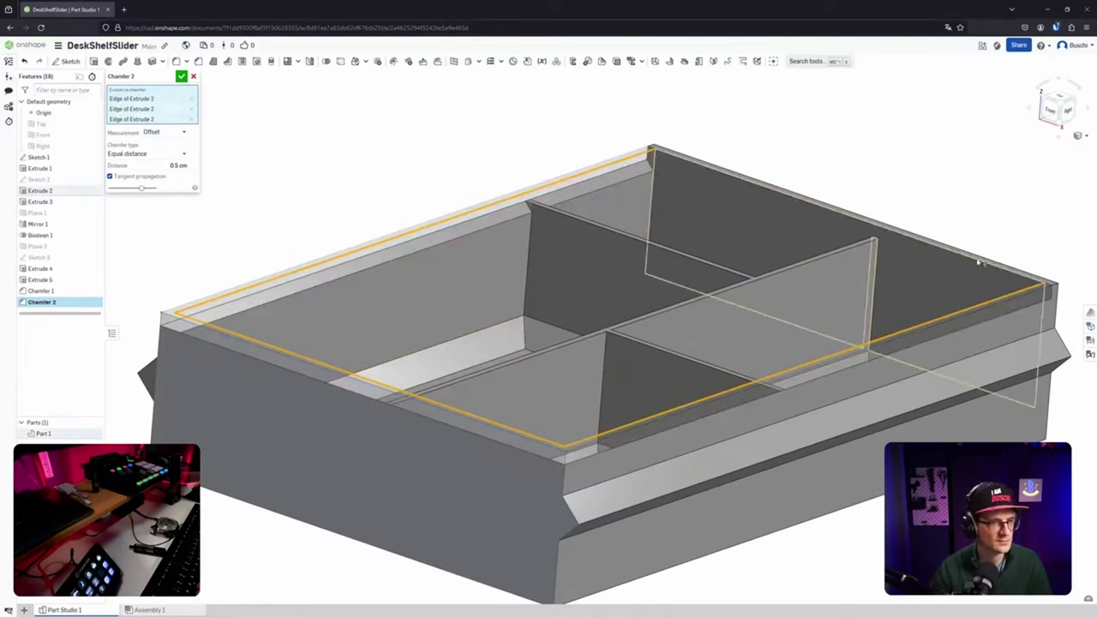
pyautogui.click(1011, 273)
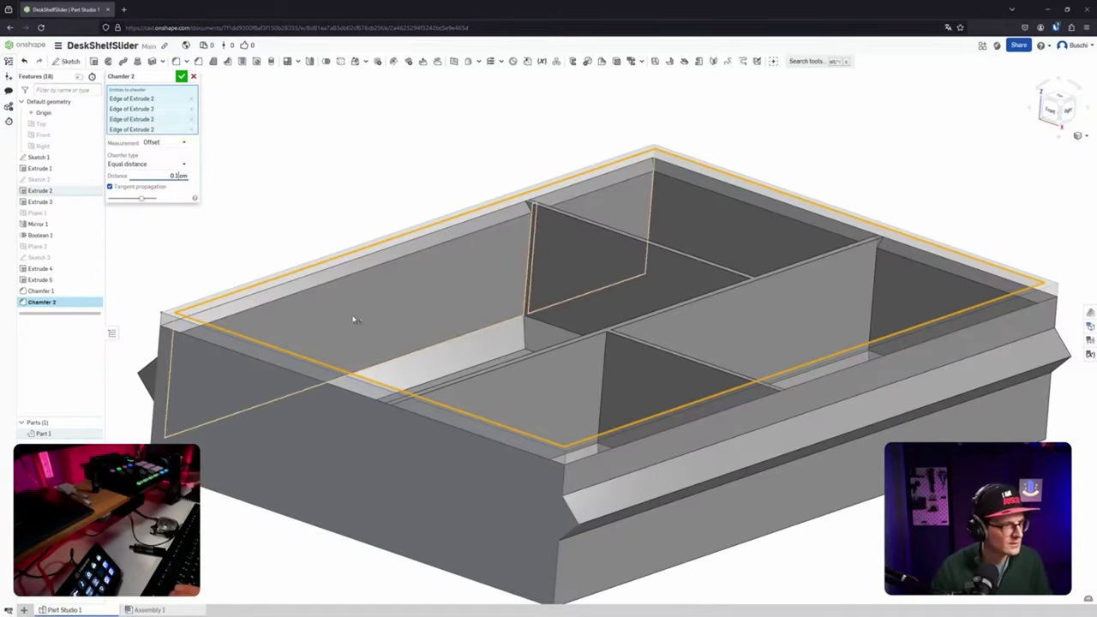
# Set the rim chamfer's distance to 0.1 cm.
pyautogui.scroll(10, 353, 319)
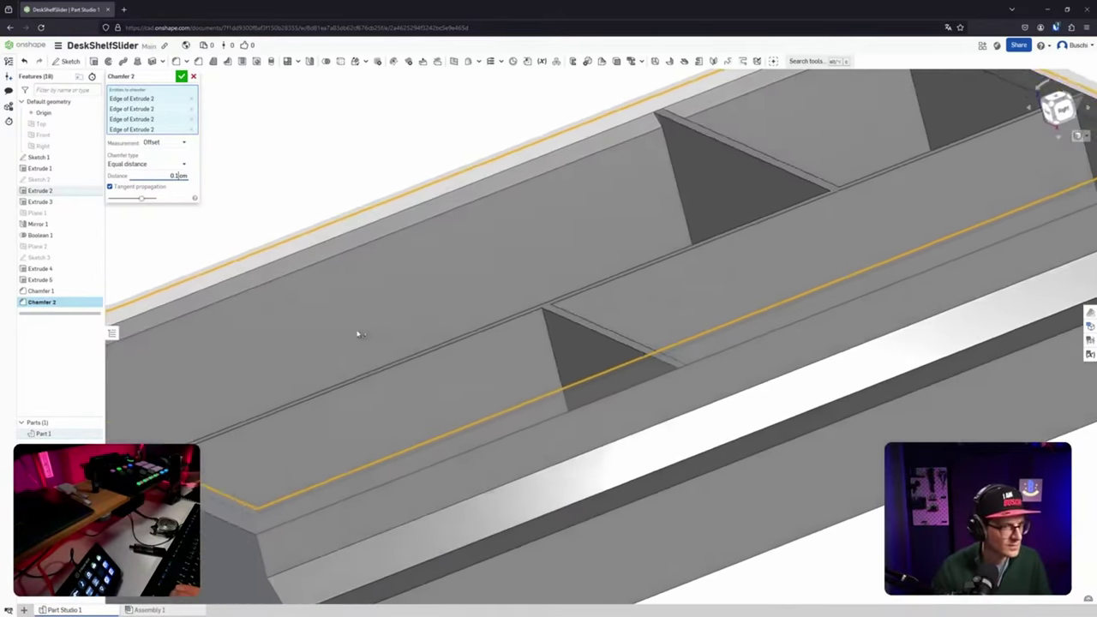
pyautogui.moveTo(359, 333); pyautogui.dragTo(414, 314, button='right')
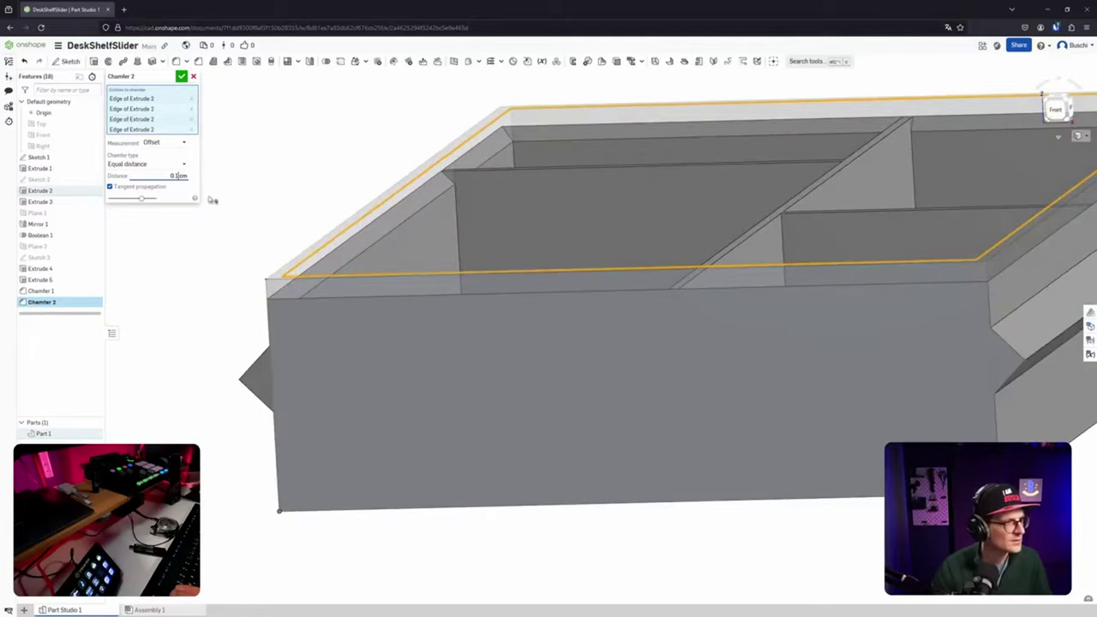
pyautogui.moveTo(535, 209); pyautogui.dragTo(307, 201, button='right')
pyautogui.scroll(-2, 521, 215)
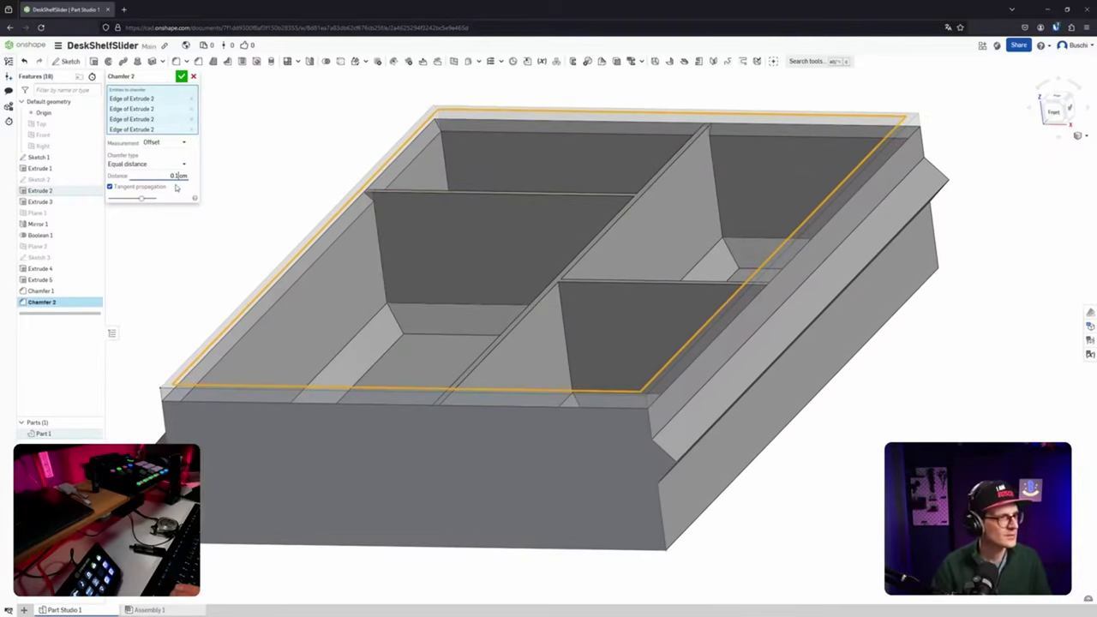
pyautogui.press('Return')
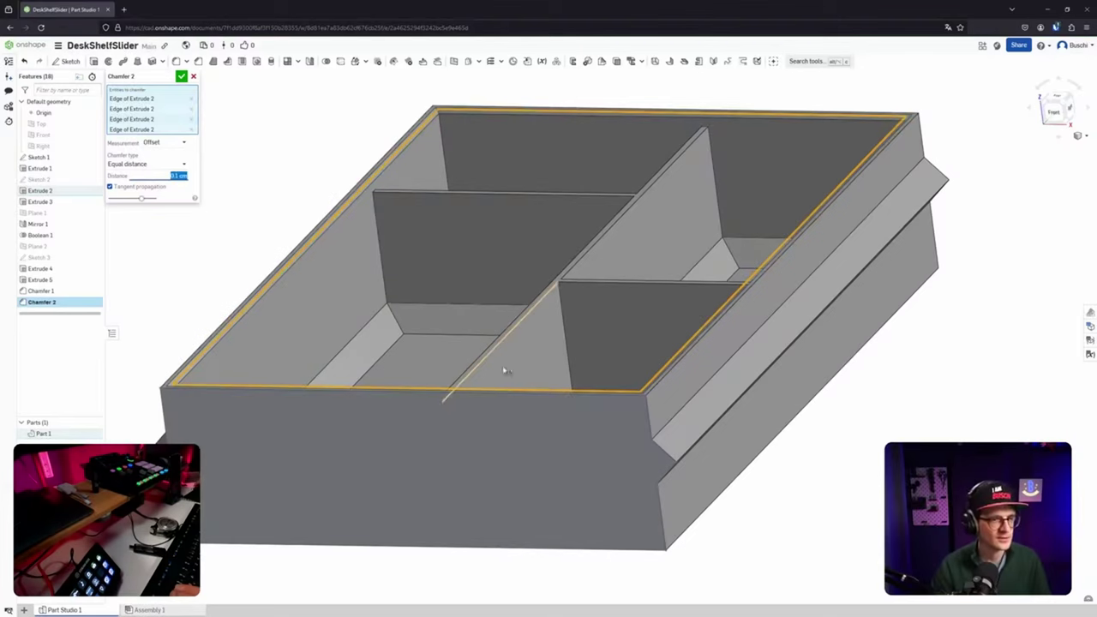
# Try rim chamfer distances of 0.3 cm and 0.2 cm while checking the front corner of the tray.
pyautogui.scroll(8, 504, 370)
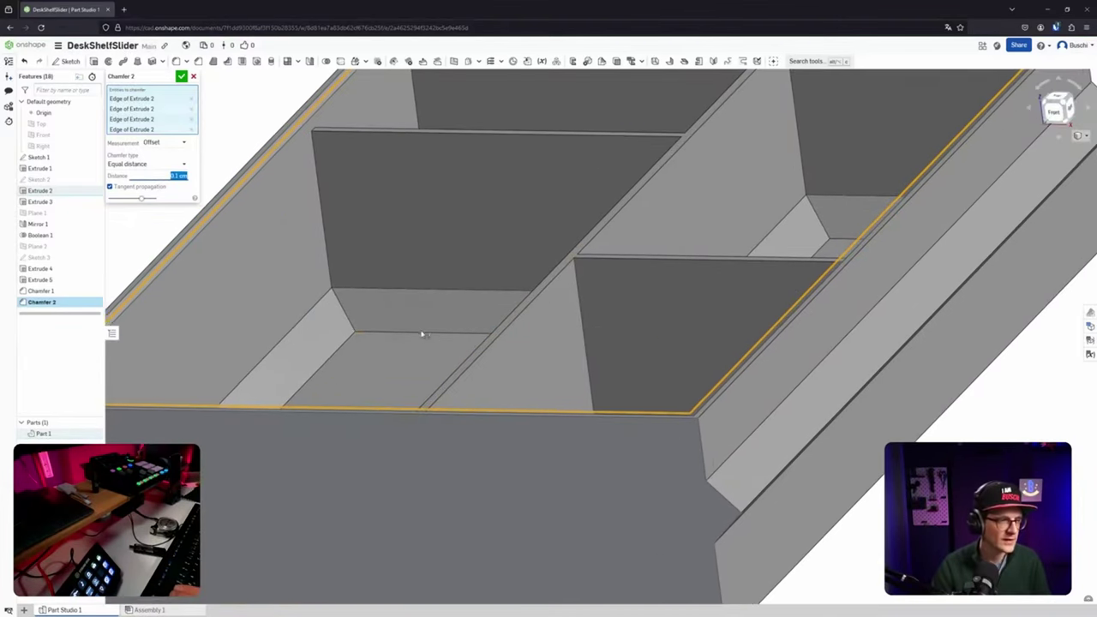
pyautogui.moveTo(422, 333); pyautogui.dragTo(573, 335, button='middle')
pyautogui.scroll(2, 250, 338)
pyautogui.moveTo(264, 336); pyautogui.dragTo(322, 294, button='middle')
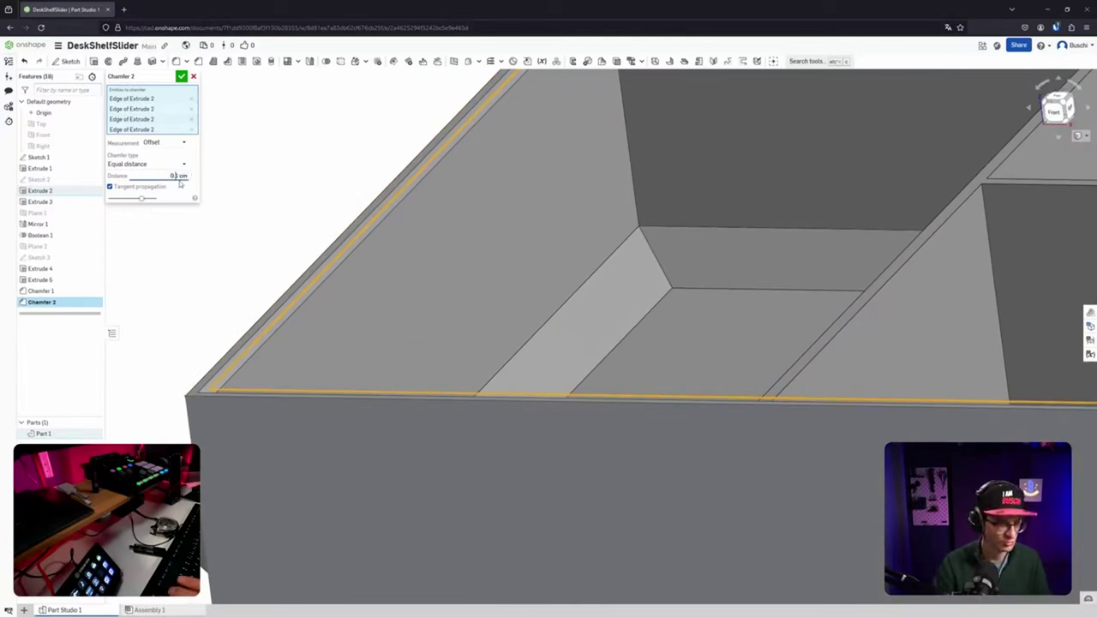
pyautogui.press('Return')
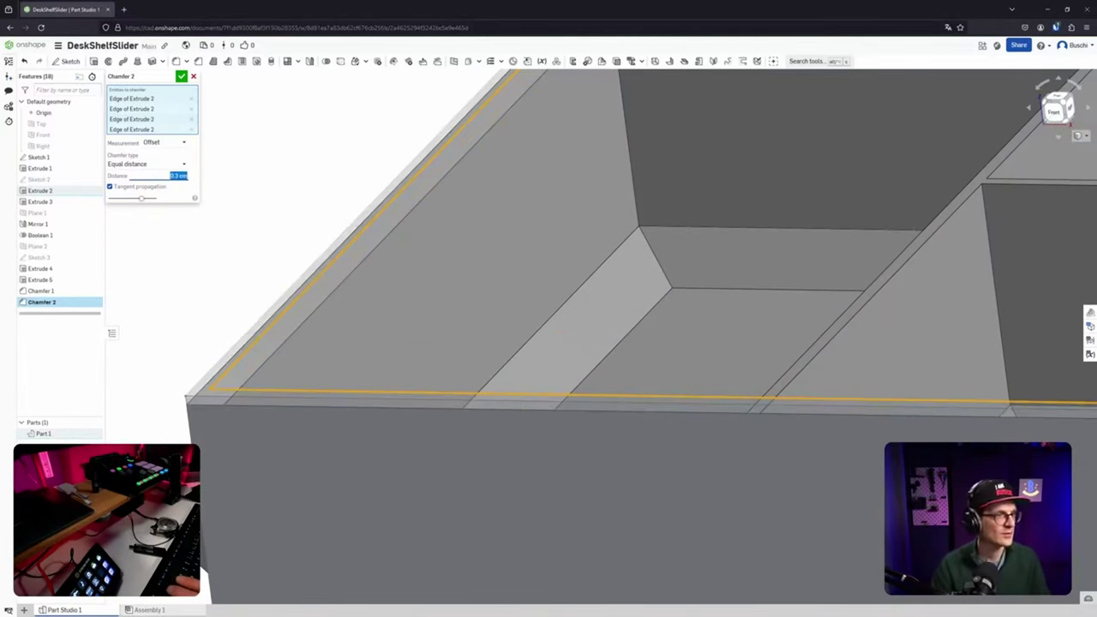
pyautogui.scroll(-1, 179, 176)
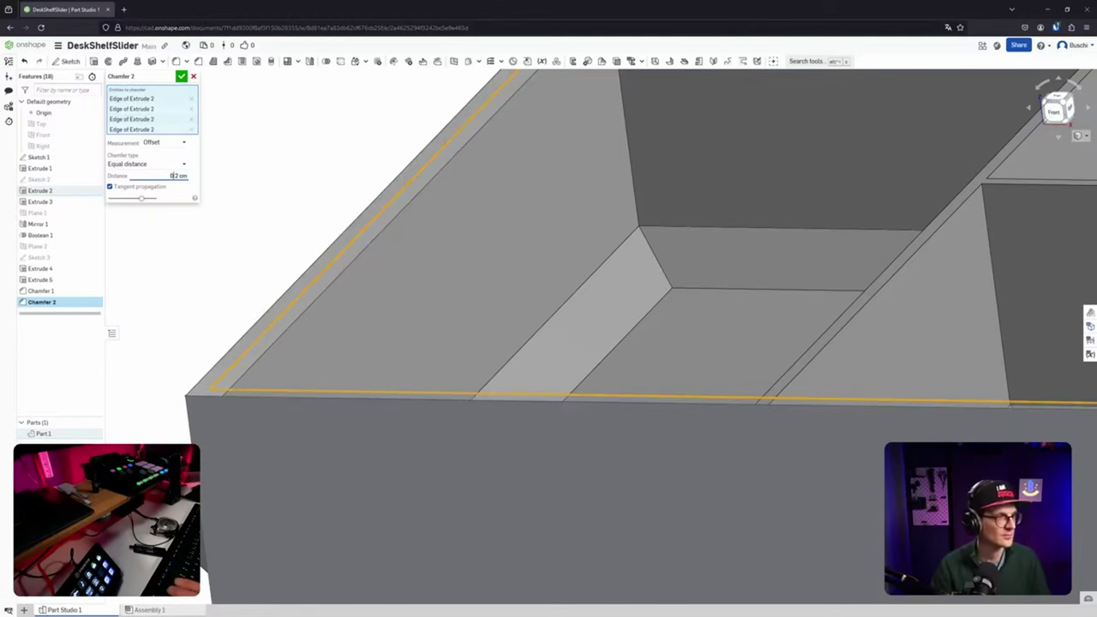
pyautogui.scroll(-1, 174, 176)
pyautogui.scroll(1, 174, 176)
pyautogui.scroll(-1, 174, 176)
pyautogui.scroll(4, 174, 175)
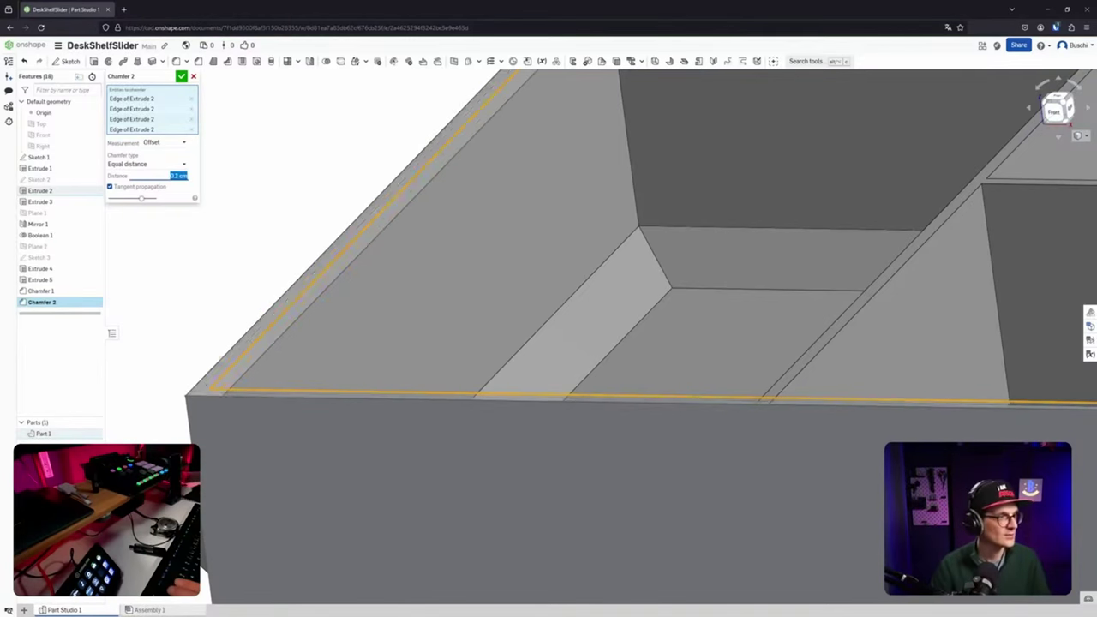
# Set the rim chamfer's distance to 0.05 cm and accept the feature.
pyautogui.scroll(-4, 174, 175)
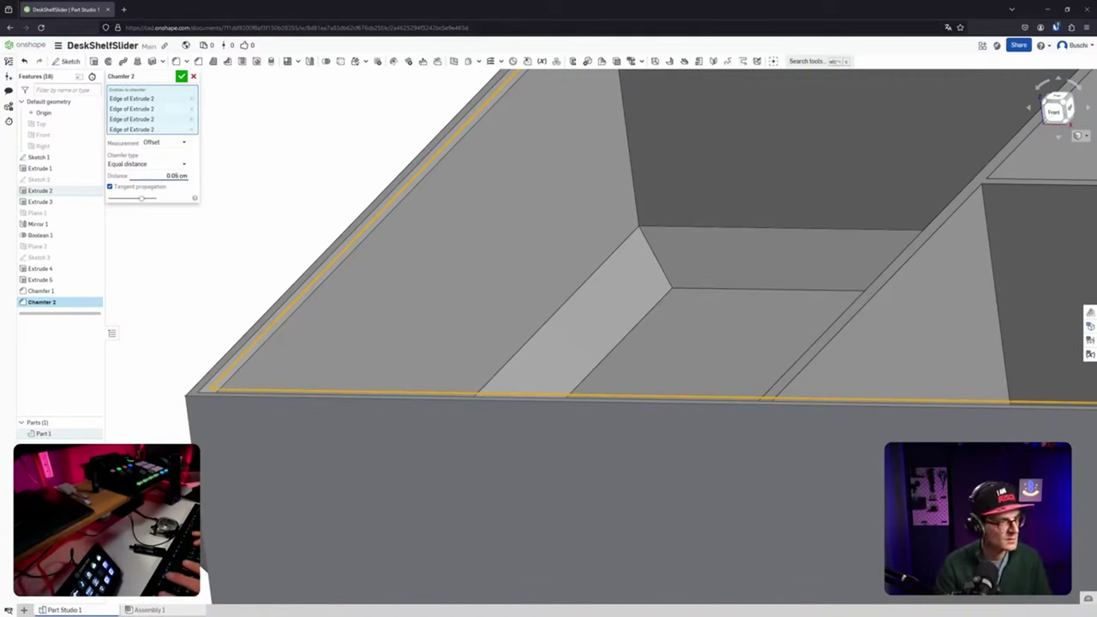
pyautogui.press('Return')
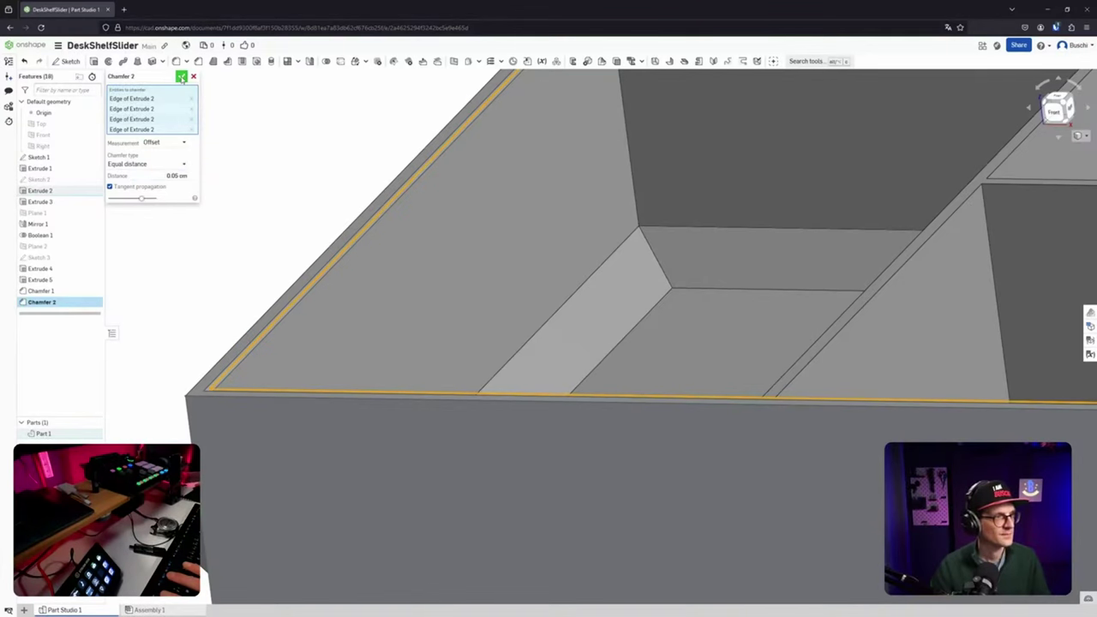
pyautogui.click(182, 78)
# Start another chamfer on the divider walls' top face with an equal distance of 0.05 cm.
pyautogui.scroll(5, 240, 191)
pyautogui.scroll(-6, 240, 191)
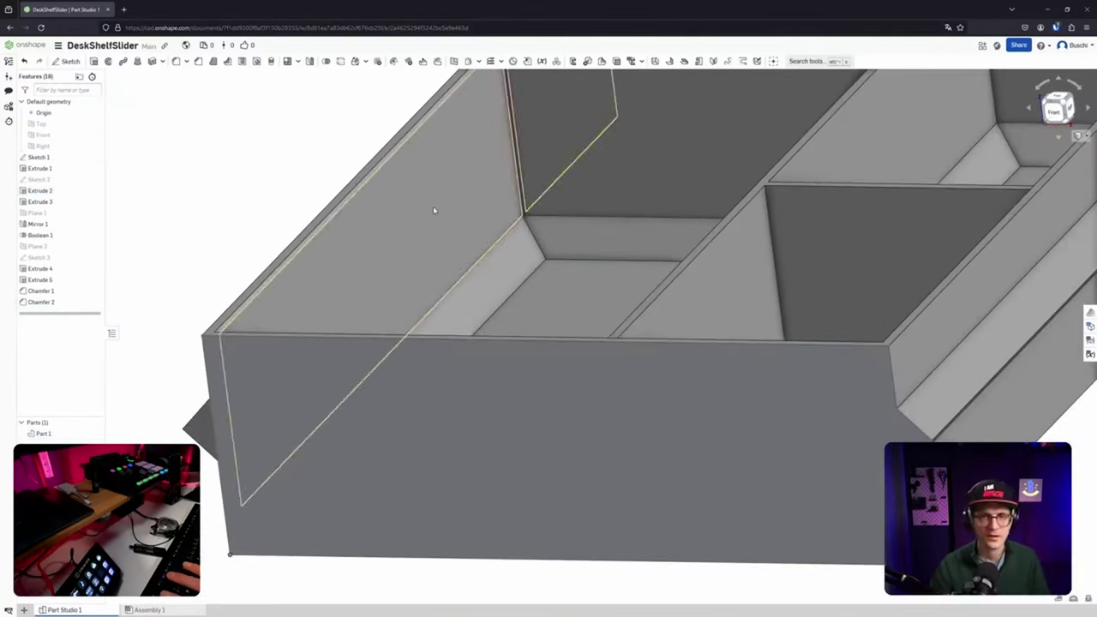
pyautogui.scroll(-4, 434, 210)
pyautogui.scroll(2, 430, 302)
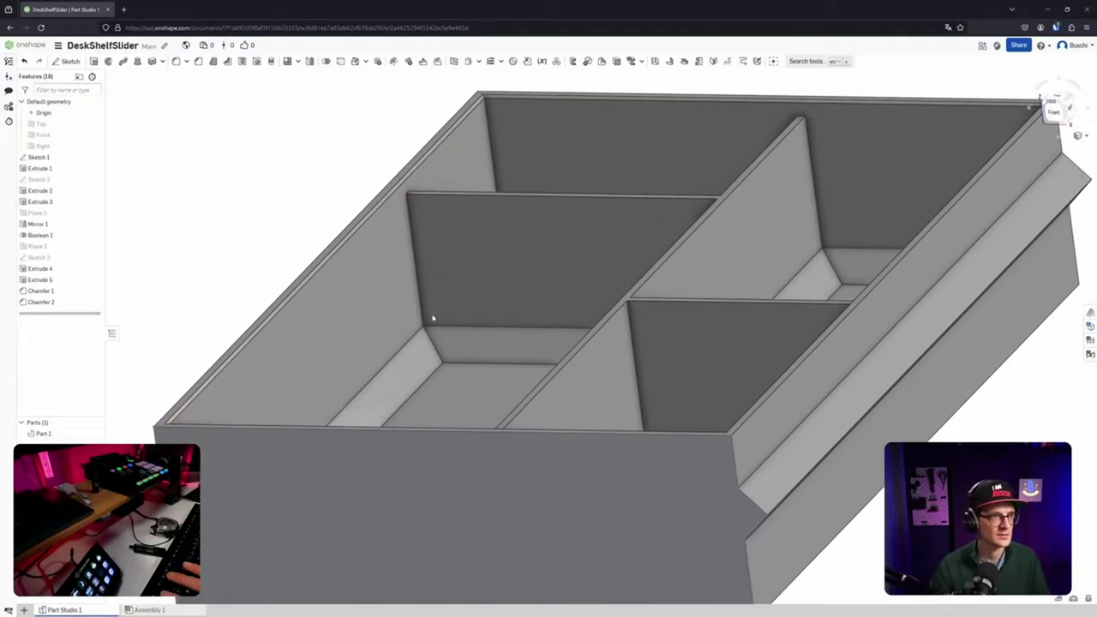
pyautogui.moveTo(511, 288); pyautogui.dragTo(471, 317, button='middle')
pyautogui.moveTo(471, 318)
pyautogui.mouseDown(button='right')
pyautogui.moveTo(460, 335)
pyautogui.moveTo(480, 335)
pyautogui.mouseUp(button='right')
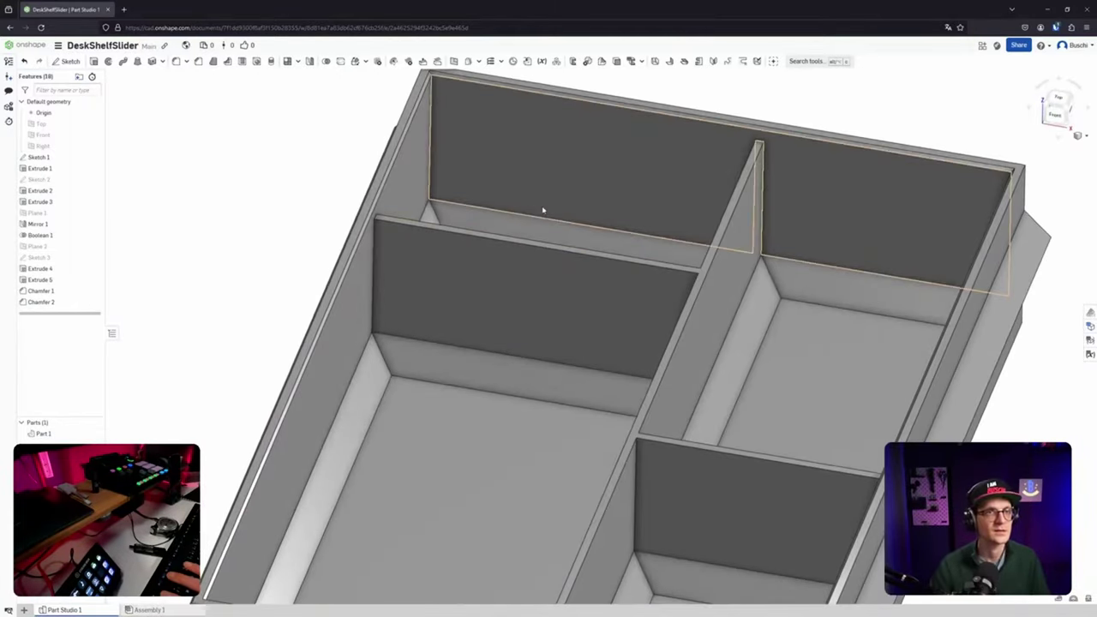
pyautogui.moveTo(594, 244); pyautogui.dragTo(531, 220, button='middle')
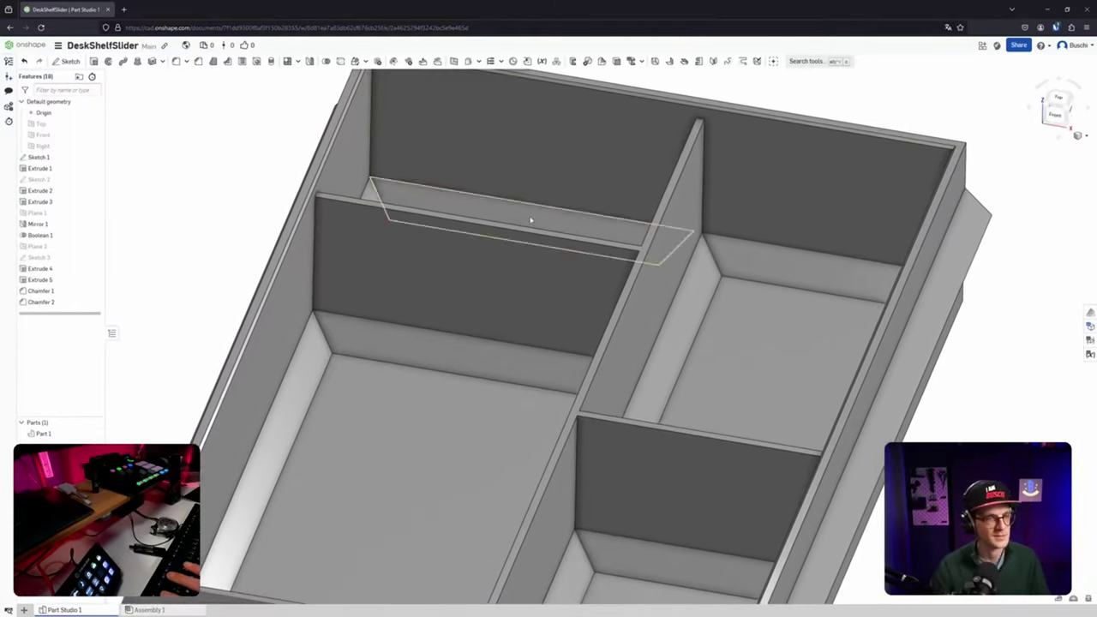
pyautogui.click(198, 62)
pyautogui.scroll(-3, 632, 247)
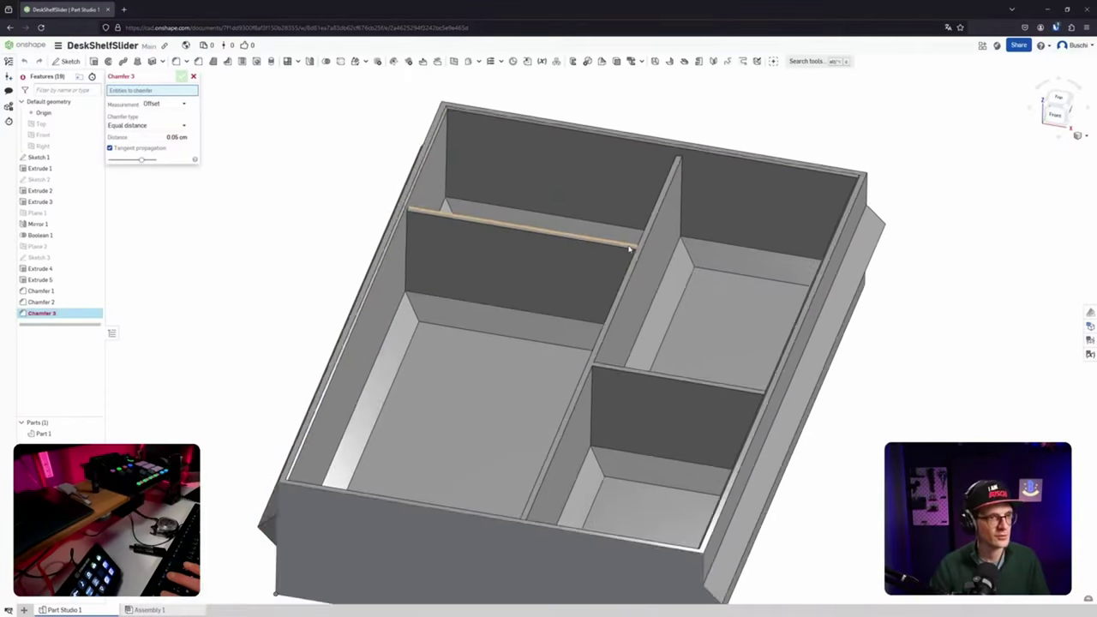
pyautogui.scroll(3, 631, 247)
pyautogui.scroll(5, 629, 249)
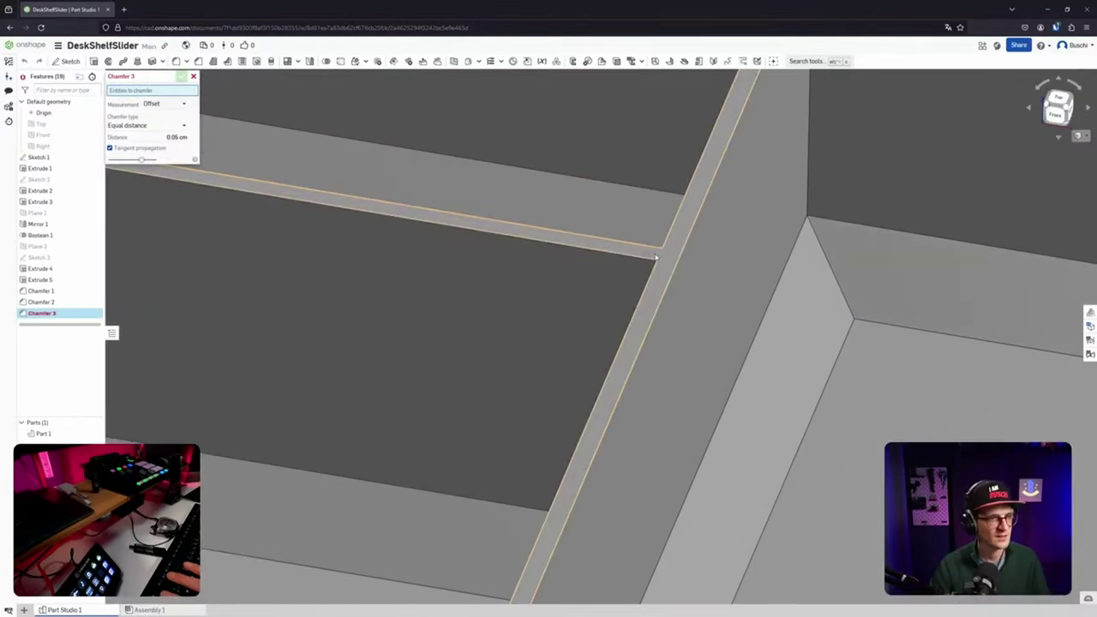
pyautogui.click(656, 257)
pyautogui.scroll(-4, 657, 264)
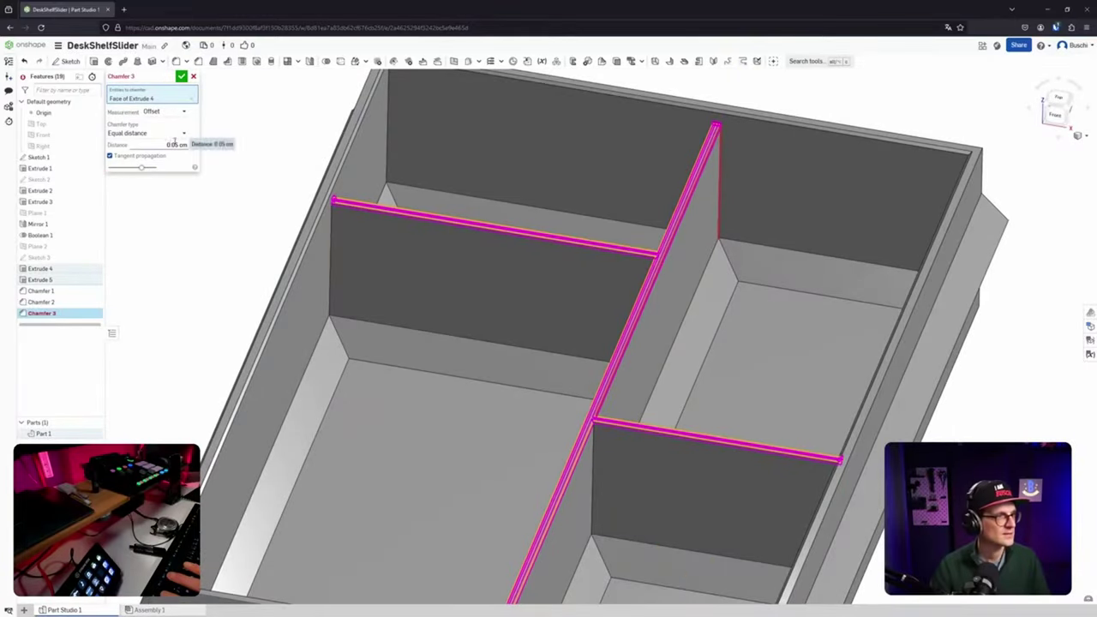
# Try the Two distances type with 0.5 cm each for the divider-top chamfer, and switch it back to Equal distance.
pyautogui.scroll(10, 625, 180)
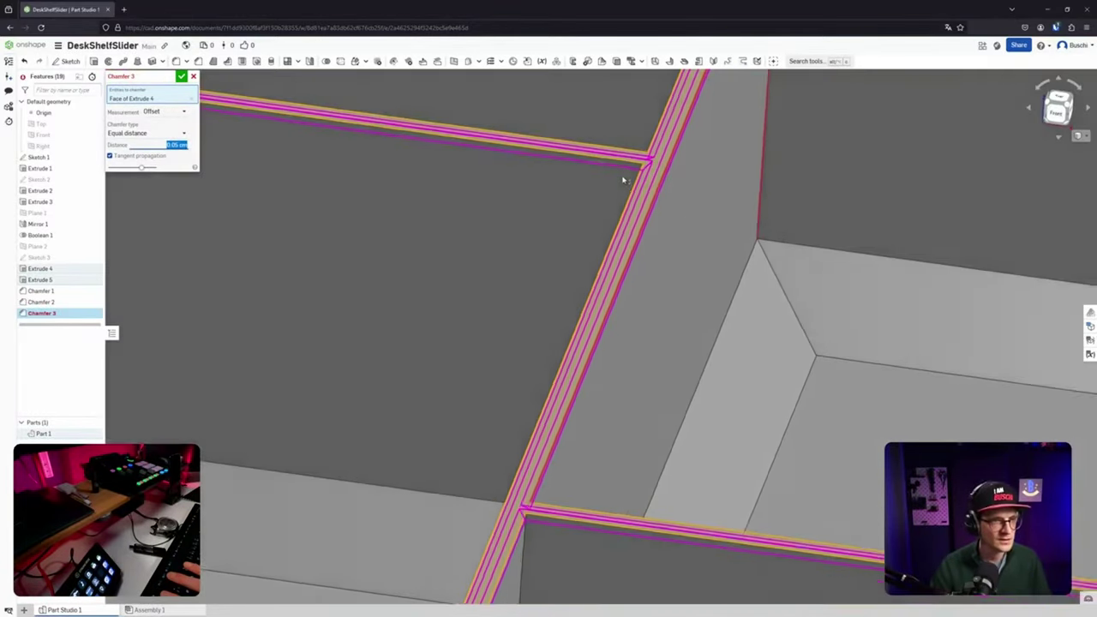
pyautogui.scroll(-5, 631, 156)
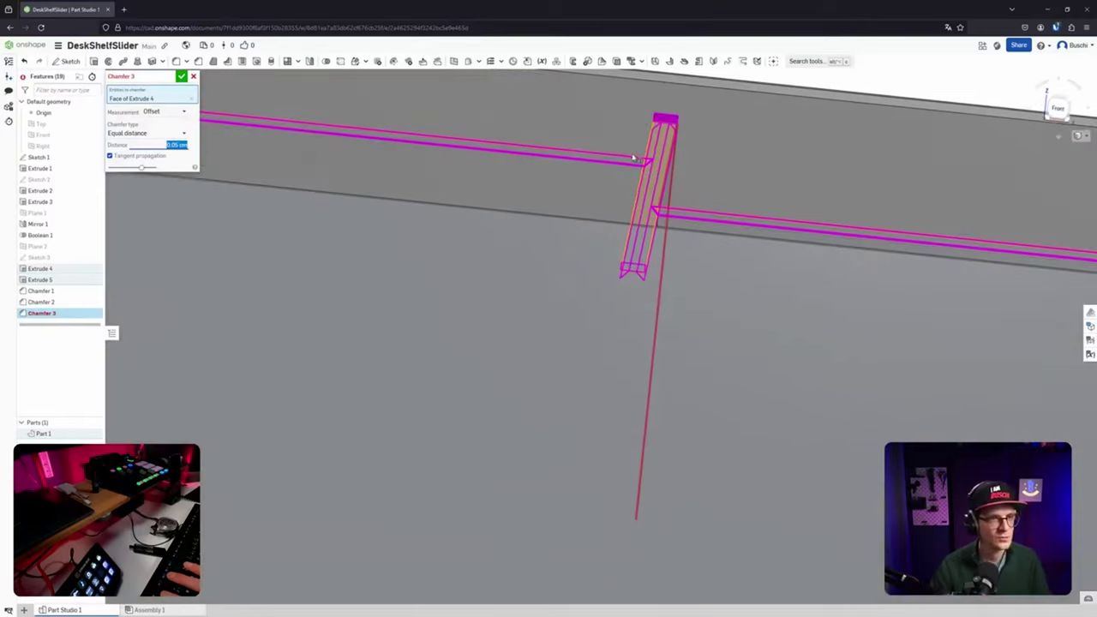
pyautogui.scroll(2, 632, 232)
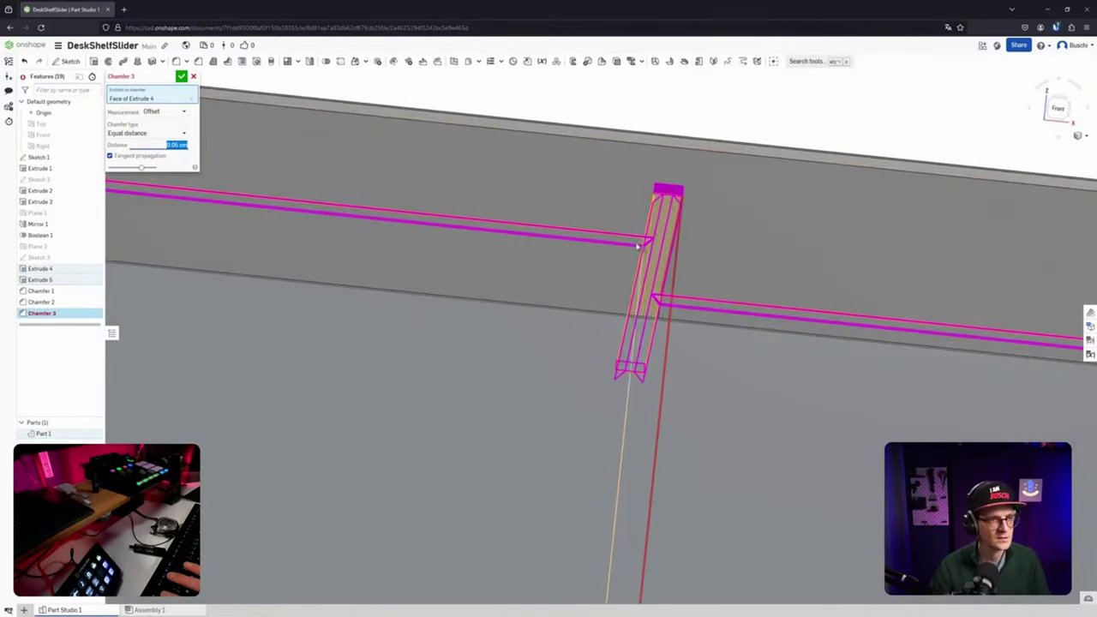
pyautogui.moveTo(637, 246); pyautogui.dragTo(661, 197, button='right')
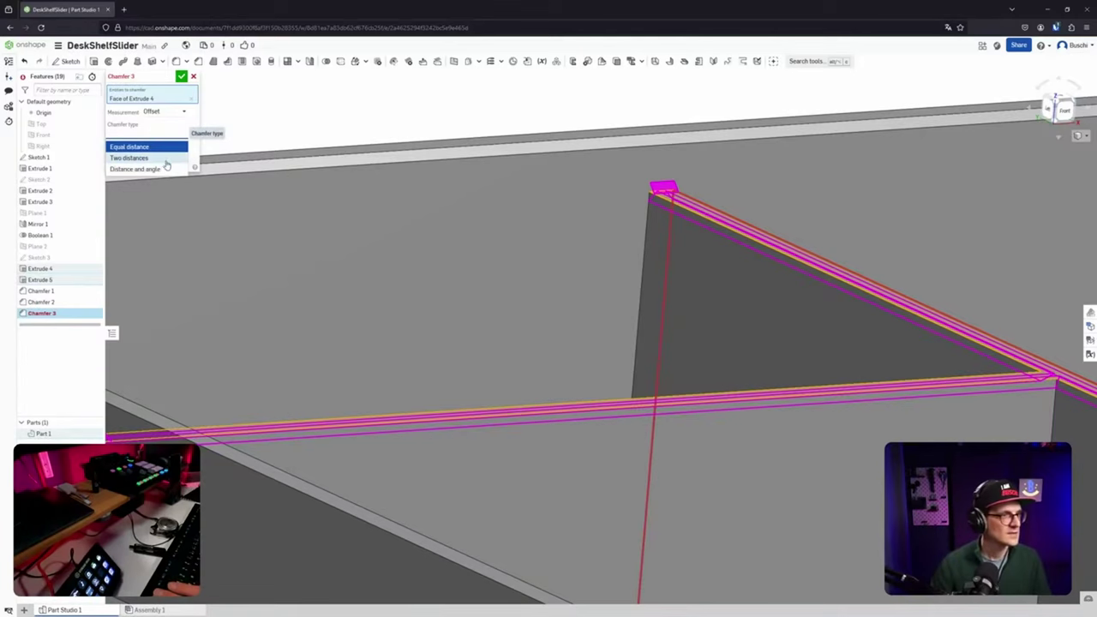
pyautogui.click(164, 159)
pyautogui.scroll(2, 600, 321)
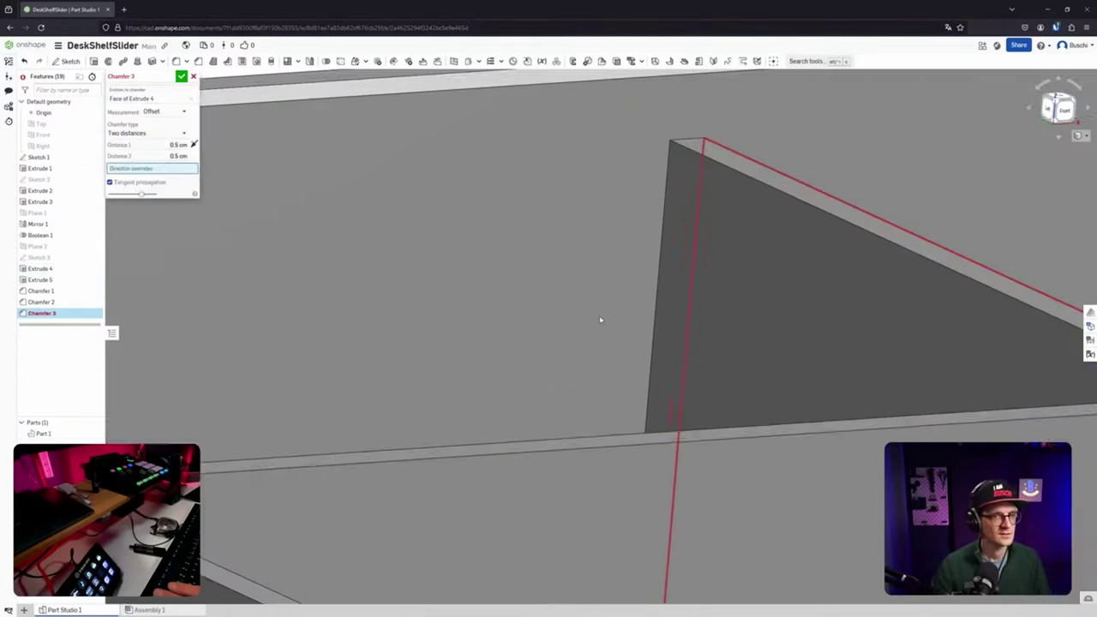
pyautogui.scroll(-5, 600, 321)
pyautogui.moveTo(798, 355); pyautogui.dragTo(683, 309, button='right')
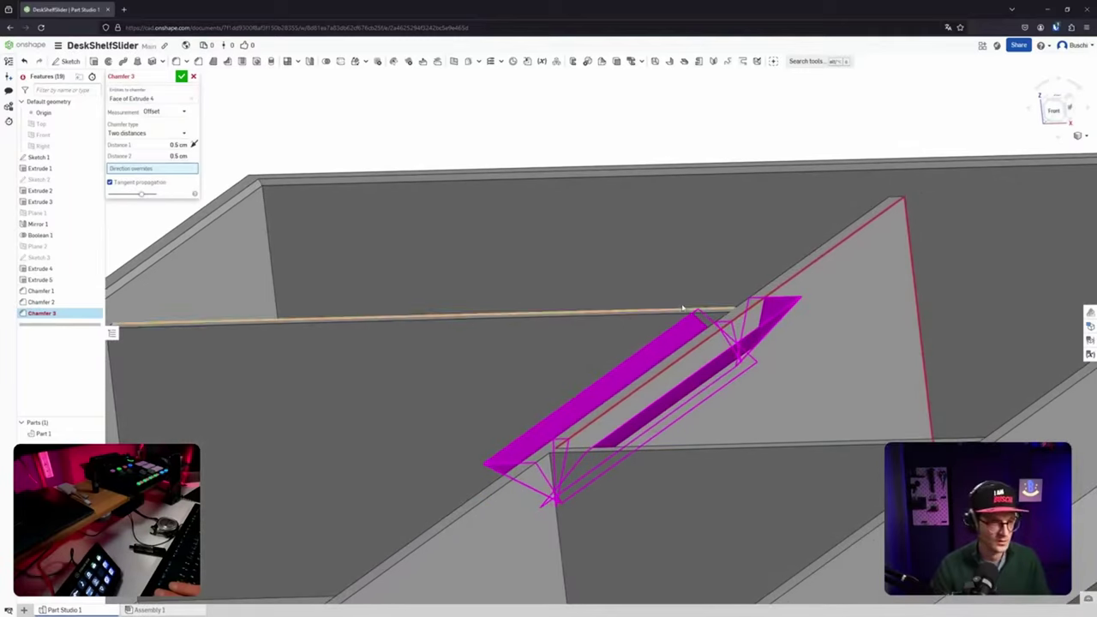
pyautogui.click(130, 147)
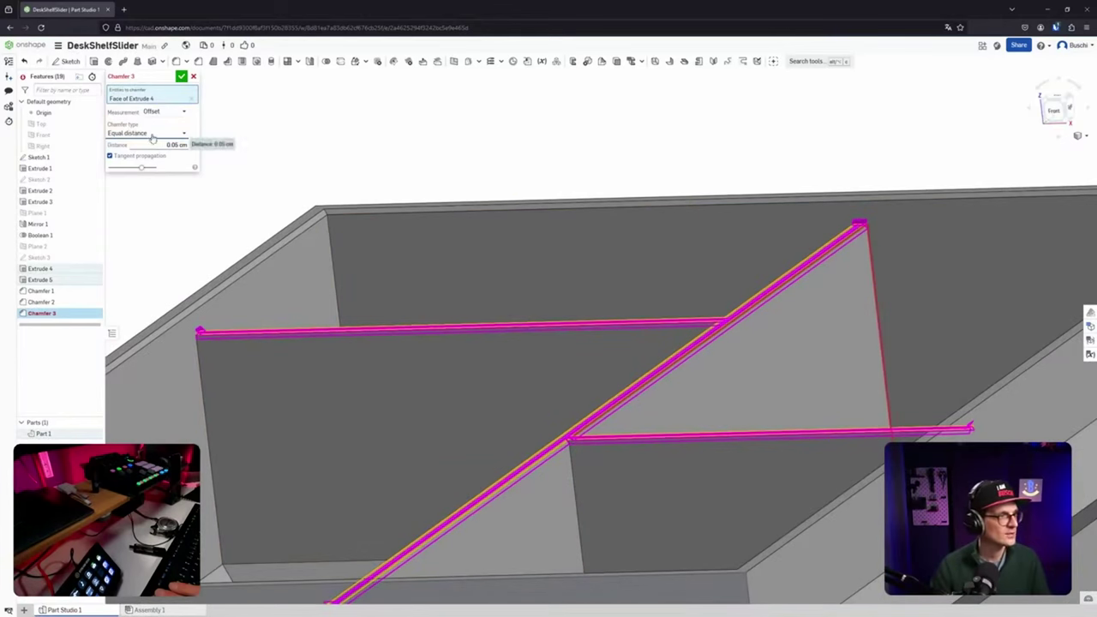
# Replace the chamfer's face selection with the top edges of all divider walls, and accept it with an equal distance of 0.05 cm.
pyautogui.press('Escape')
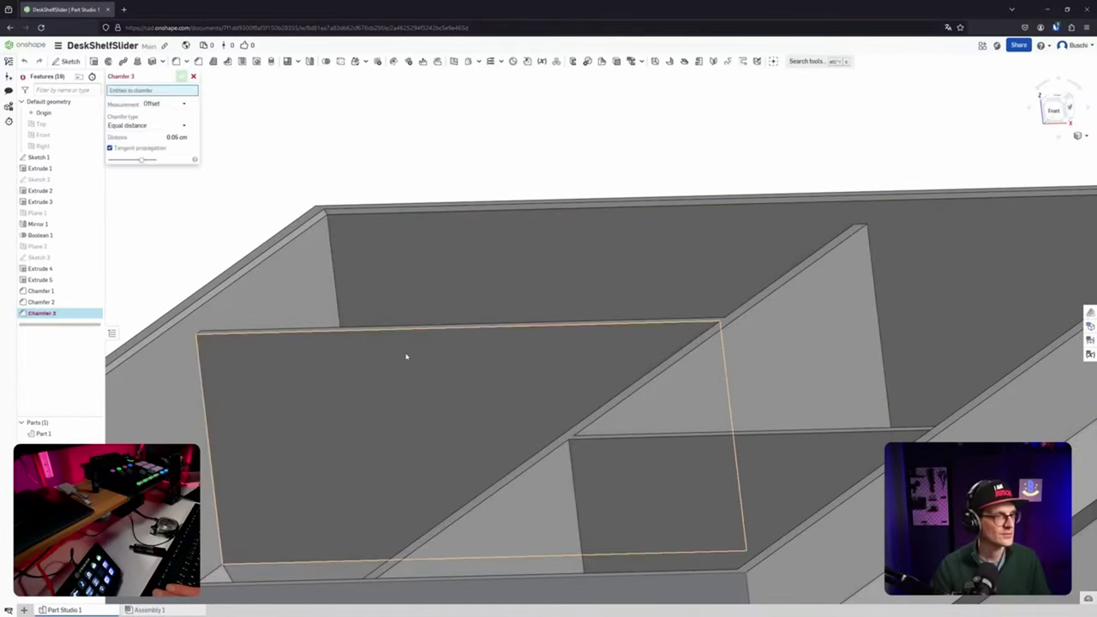
pyautogui.moveTo(403, 357); pyautogui.dragTo(509, 375, button='right')
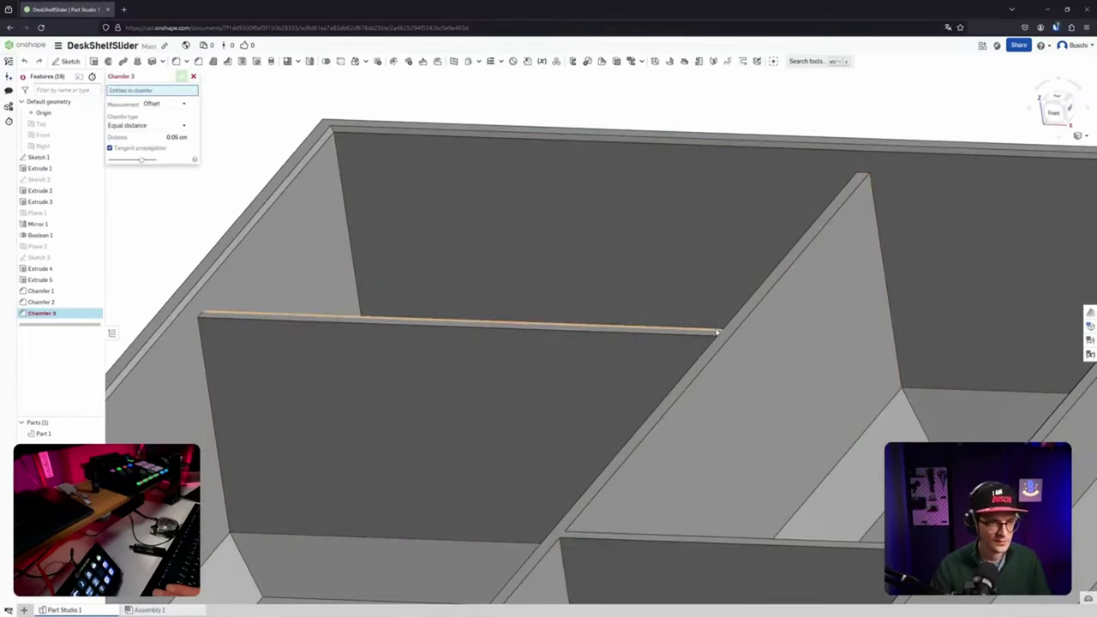
pyautogui.click(716, 331)
pyautogui.click(721, 328)
pyautogui.click(714, 342)
pyautogui.click(713, 344)
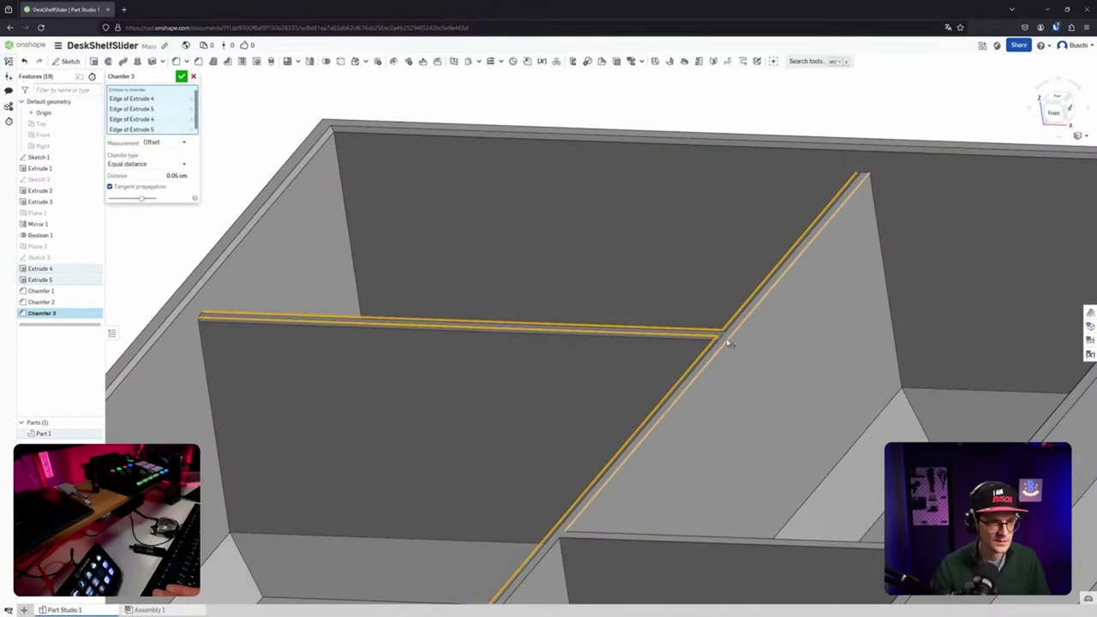
pyautogui.click(728, 343)
pyautogui.click(581, 534)
pyautogui.click(567, 537)
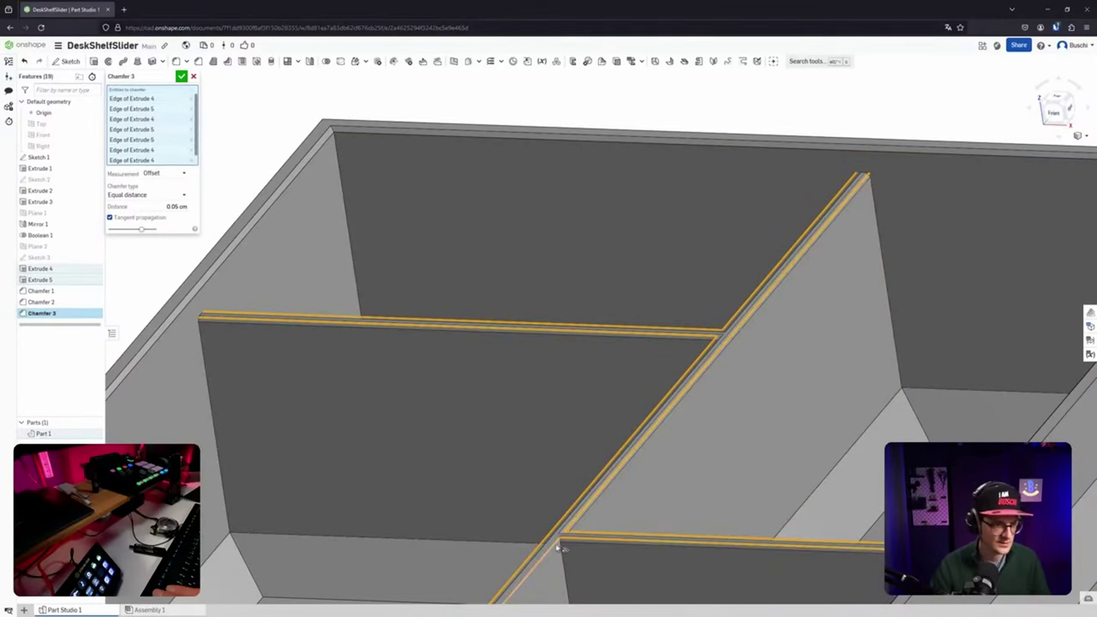
pyautogui.click(557, 542)
pyautogui.scroll(2, 588, 526)
pyautogui.scroll(-2, 588, 527)
pyautogui.moveTo(587, 526); pyautogui.dragTo(620, 500, button='right')
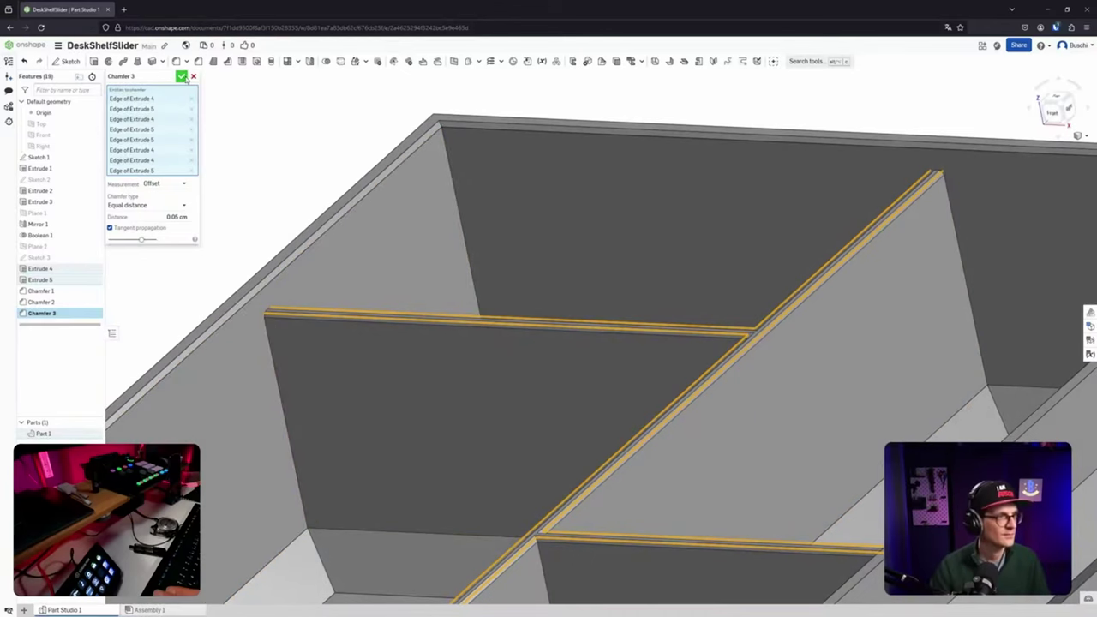
pyautogui.click(181, 76)
# Examine the chamfered divider tops and rim, and the angled rail along the tray's outer side.
pyautogui.scroll(3, 409, 377)
pyautogui.scroll(-5, 424, 385)
pyautogui.scroll(1, 443, 389)
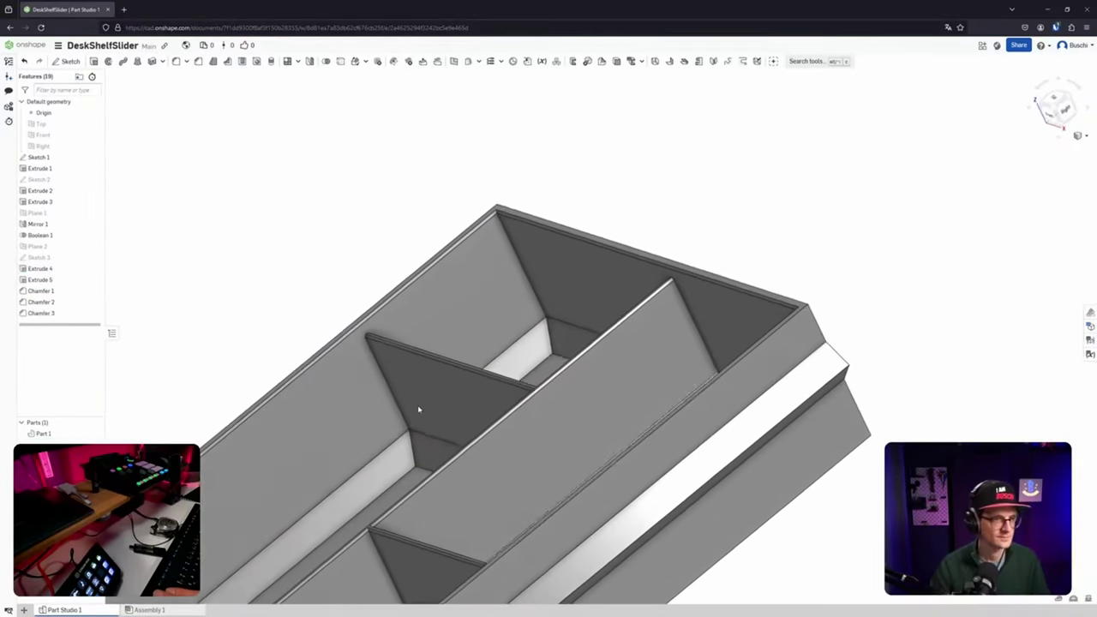
pyautogui.moveTo(418, 410); pyautogui.dragTo(408, 429, button='right')
pyautogui.moveTo(408, 428); pyautogui.dragTo(629, 300, button='middle')
pyautogui.scroll(2, 638, 312)
pyautogui.scroll(-1, 639, 312)
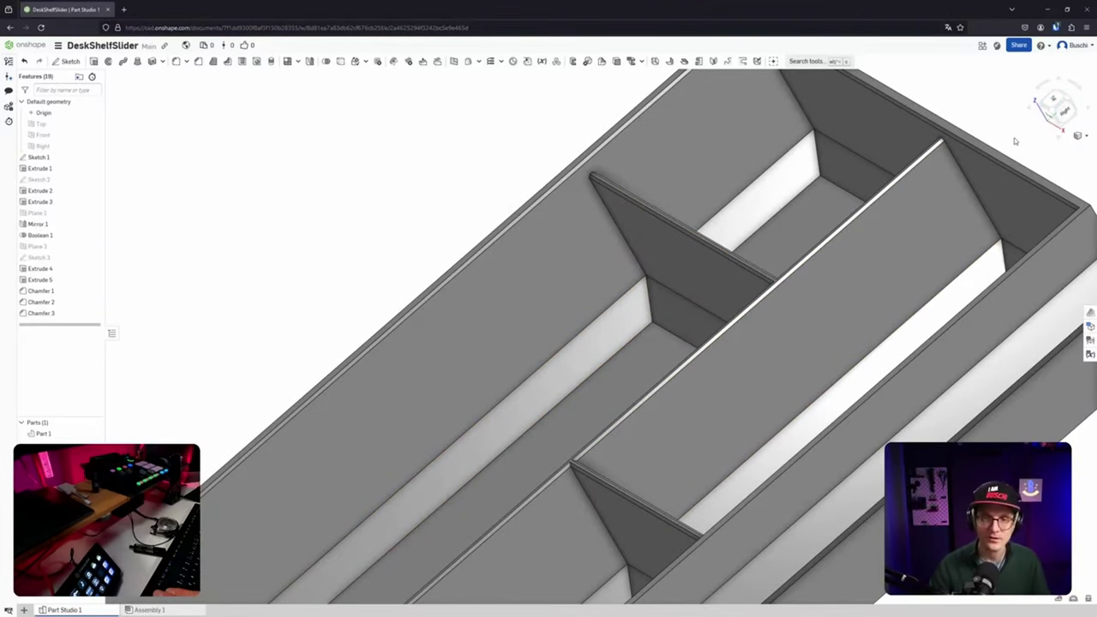
pyautogui.moveTo(996, 143); pyautogui.dragTo(578, 123, button='right')
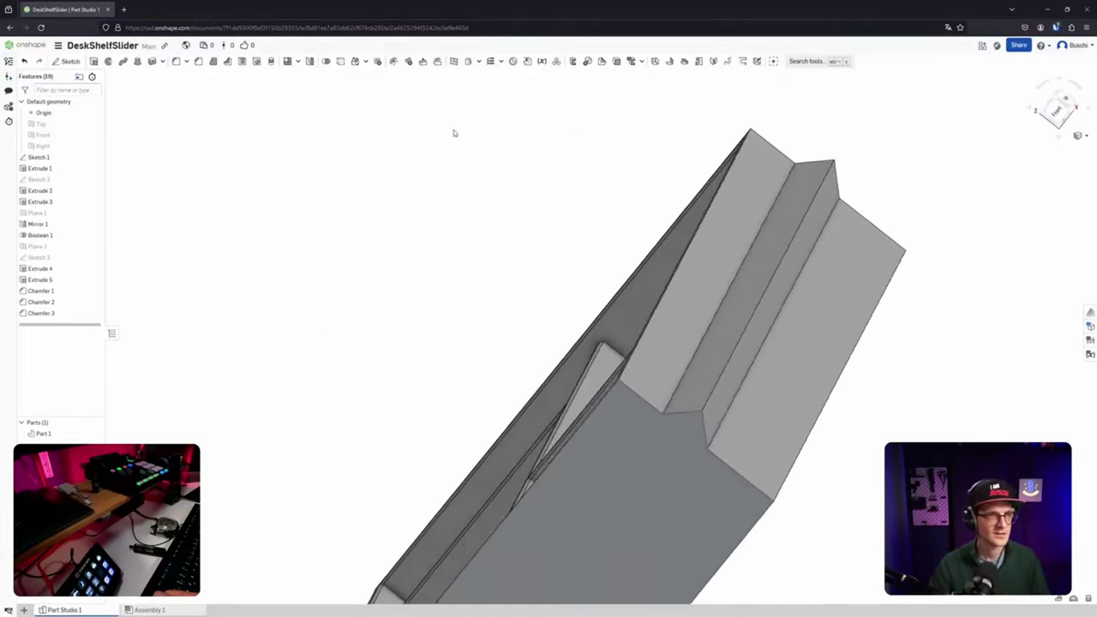
pyautogui.moveTo(455, 132); pyautogui.dragTo(351, 280, button='right')
pyautogui.moveTo(312, 197); pyautogui.dragTo(514, 215, button='right')
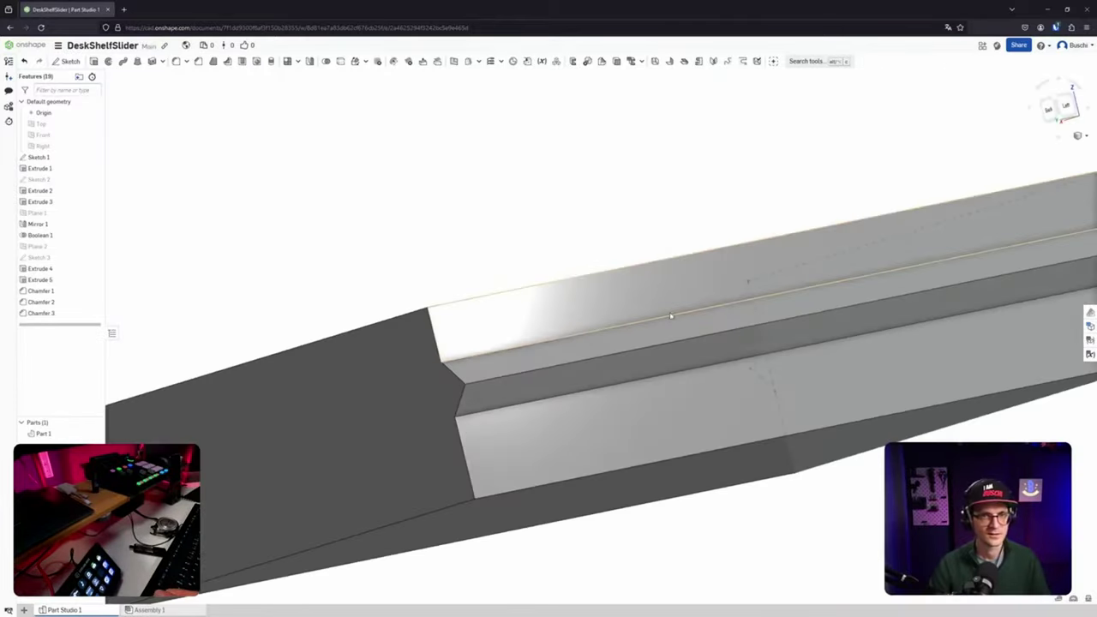
# Compare the whole tray in the dimetric, trimetric and isometric standard views.
pyautogui.click(1086, 135)
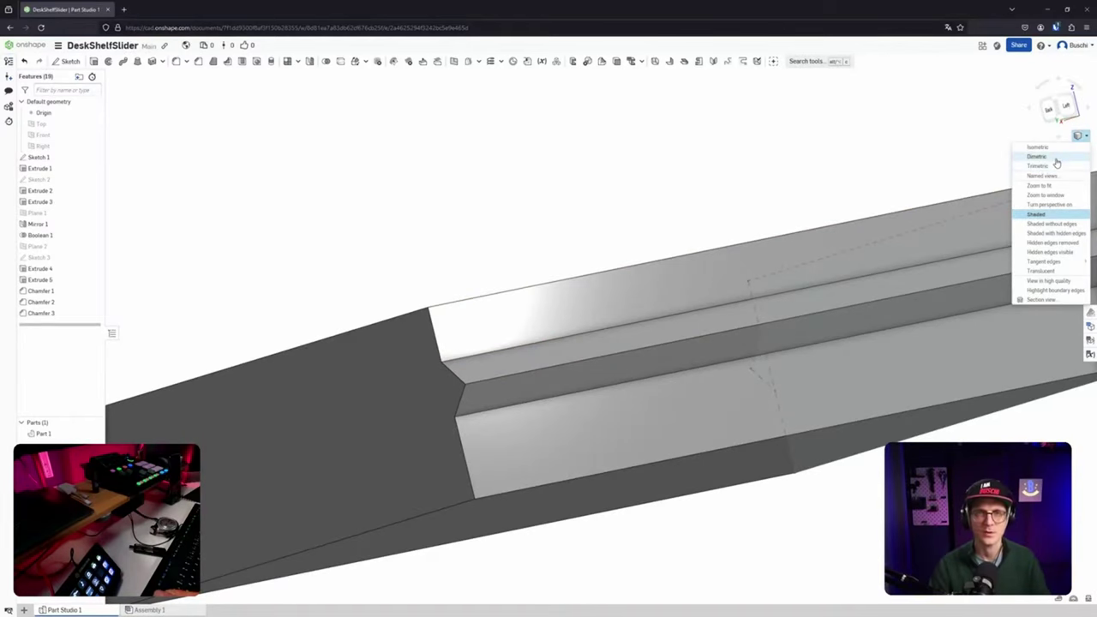
pyautogui.click(1057, 159)
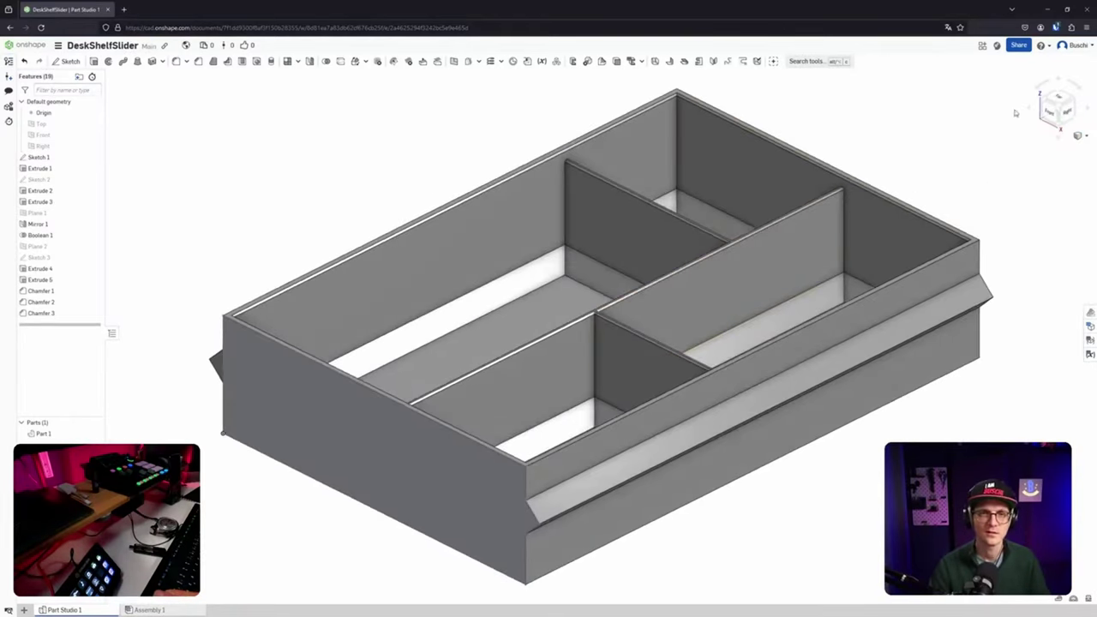
pyautogui.moveTo(818, 313); pyautogui.dragTo(908, 238, button='right')
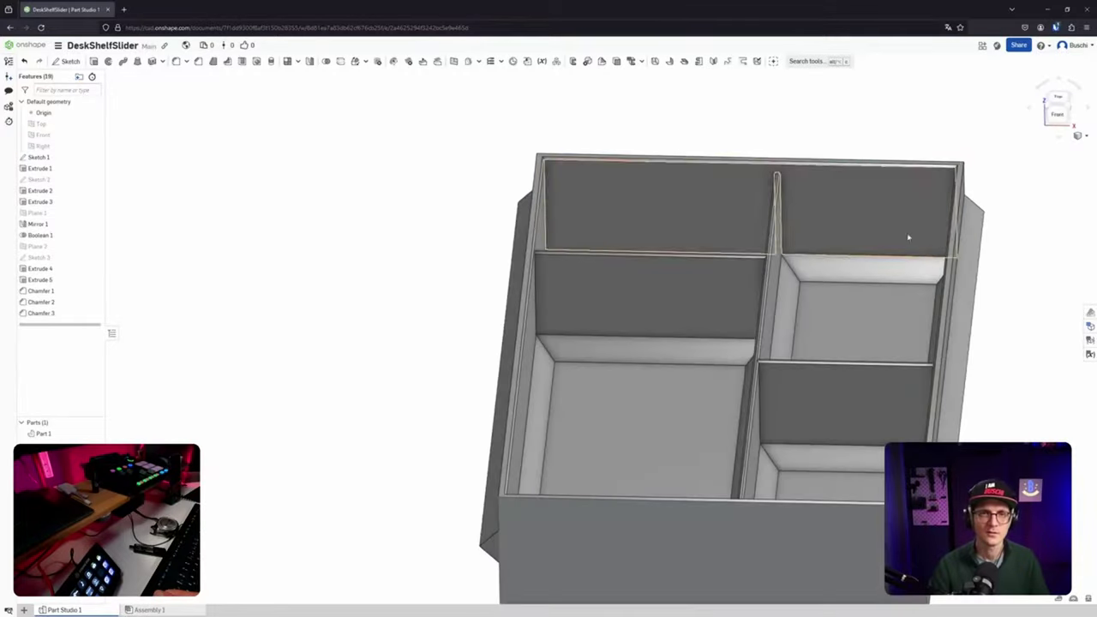
pyautogui.click(1082, 137)
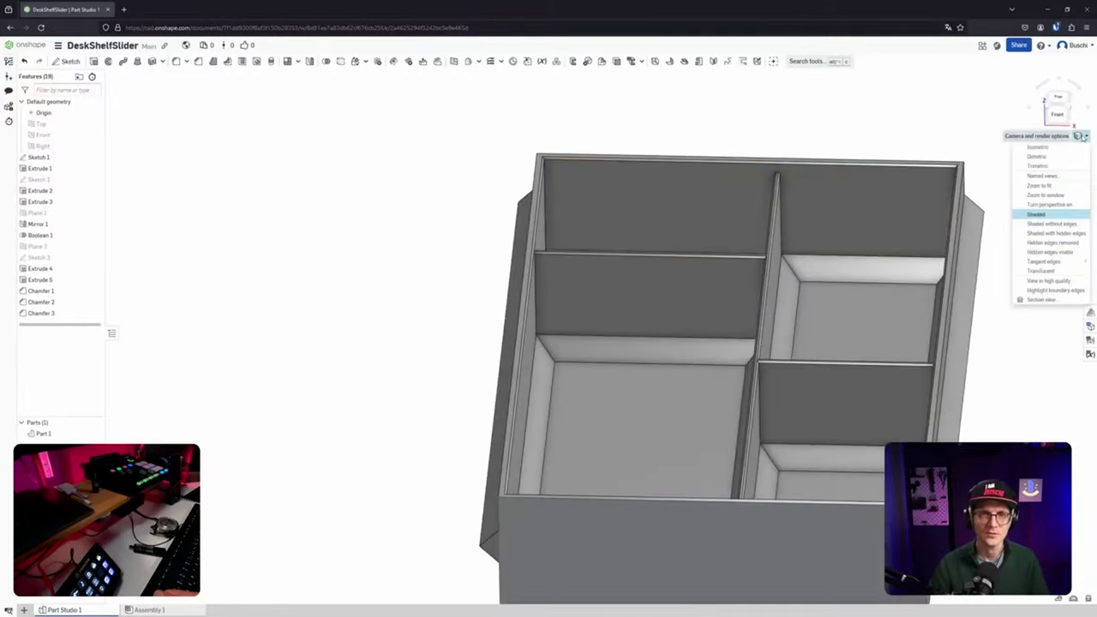
pyautogui.click(1041, 166)
pyautogui.click(1083, 137)
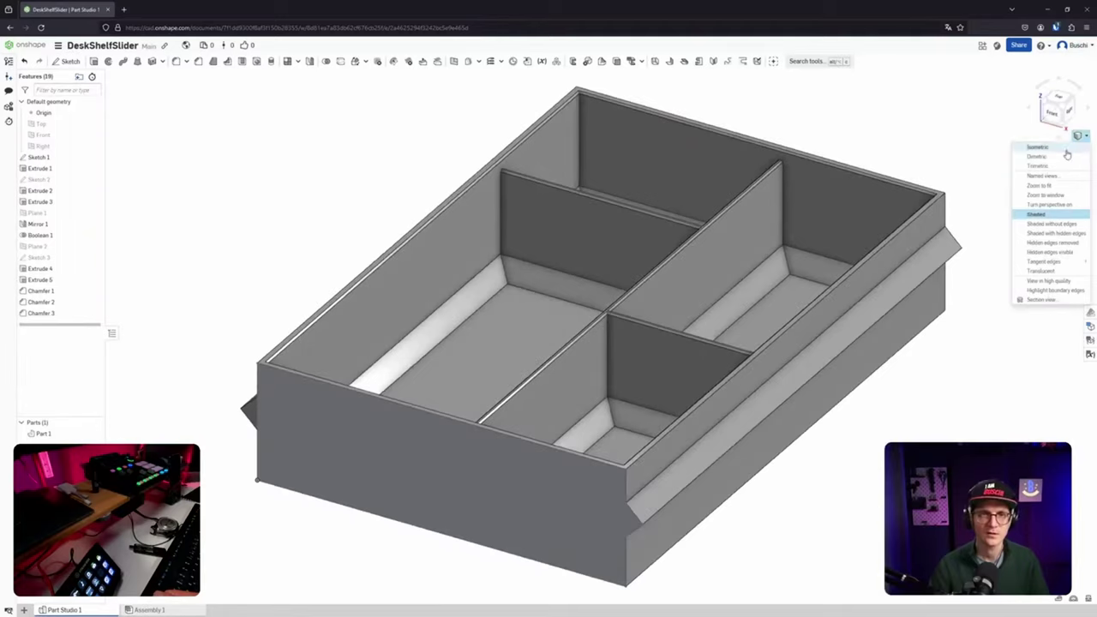
pyautogui.click(1068, 153)
pyautogui.click(1084, 138)
pyautogui.click(1073, 157)
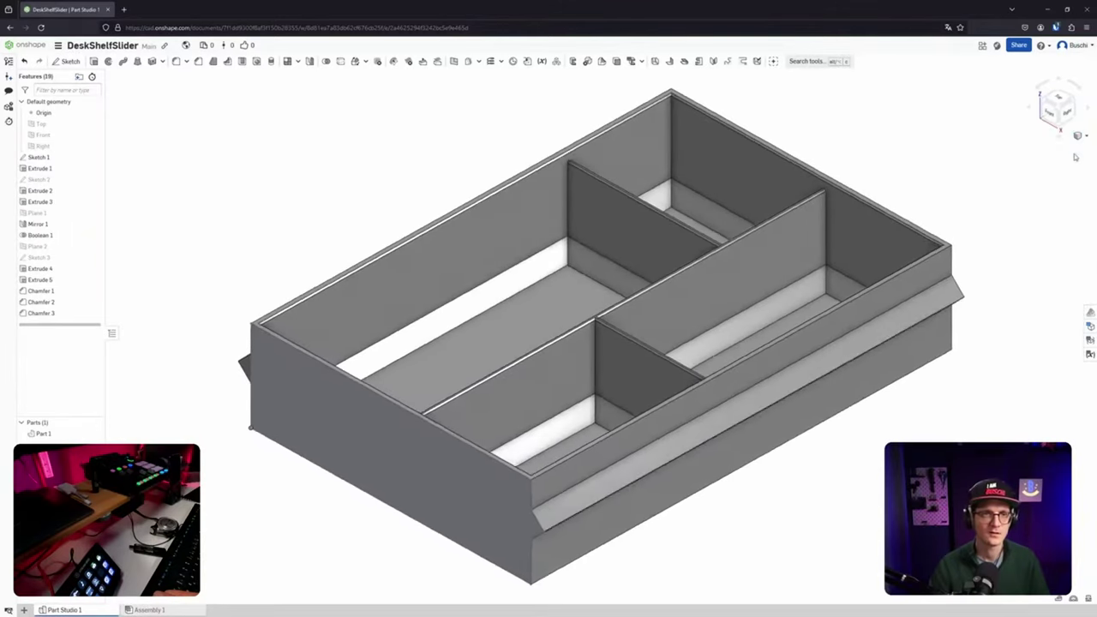
pyautogui.click(1083, 137)
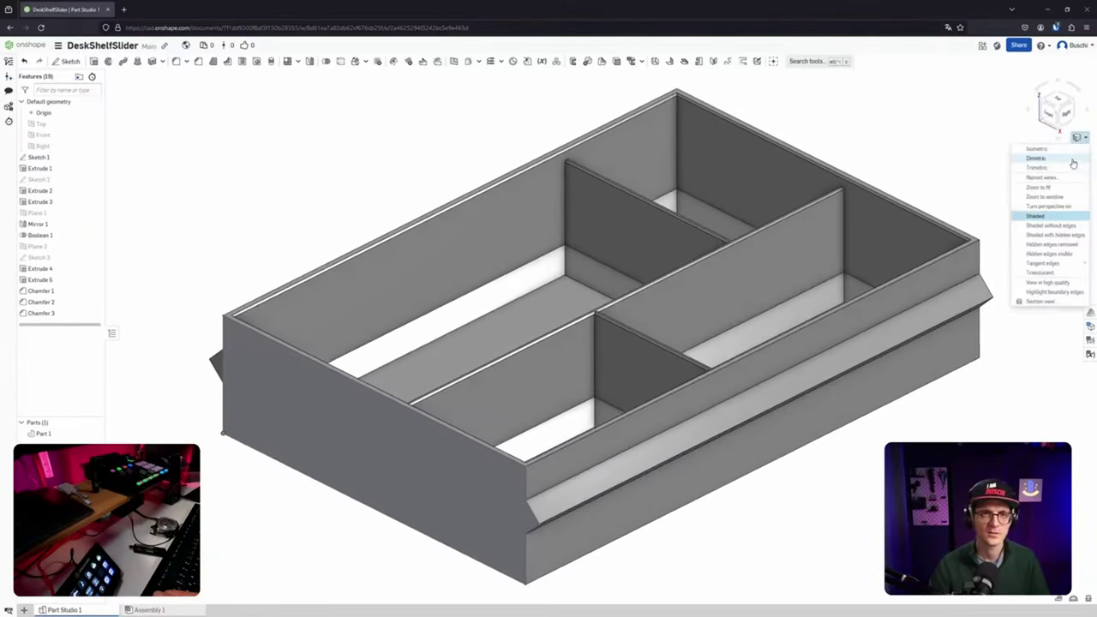
pyautogui.click(1071, 172)
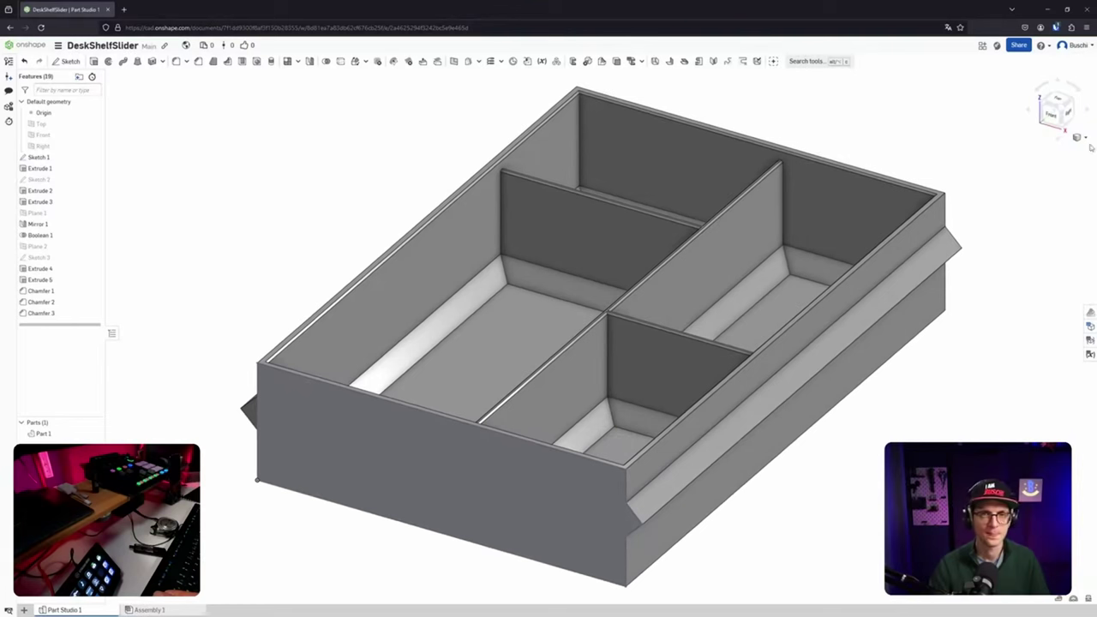
pyautogui.click(1084, 137)
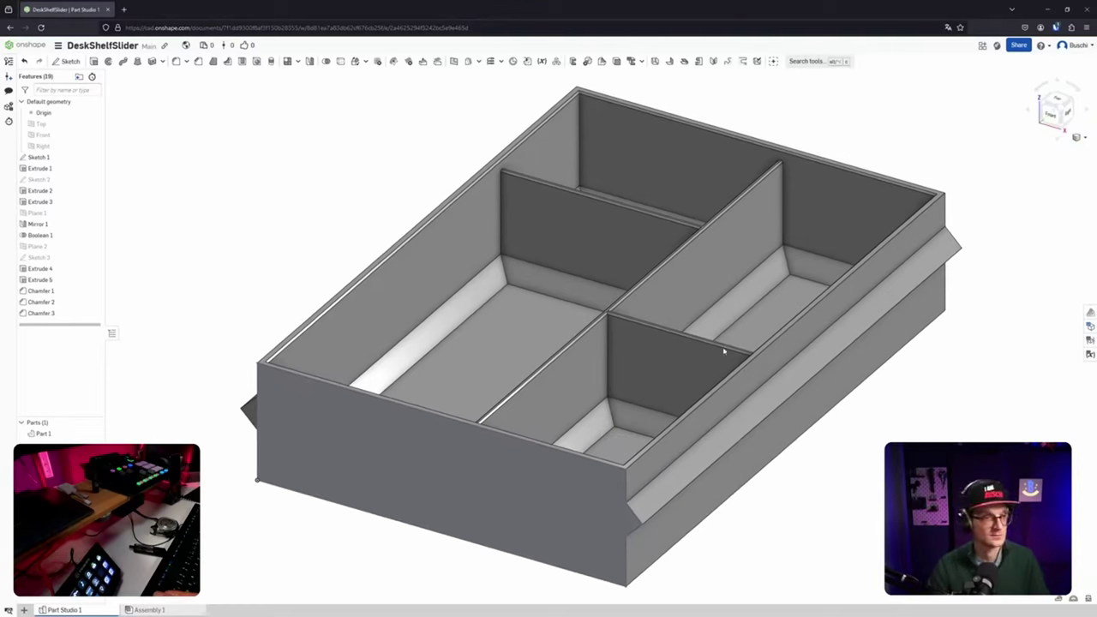
# Examine the whole tray from above, from the right side and in an angled overview.
pyautogui.scroll(-1, 707, 347)
pyautogui.moveTo(221, 377); pyautogui.dragTo(283, 330, button='right')
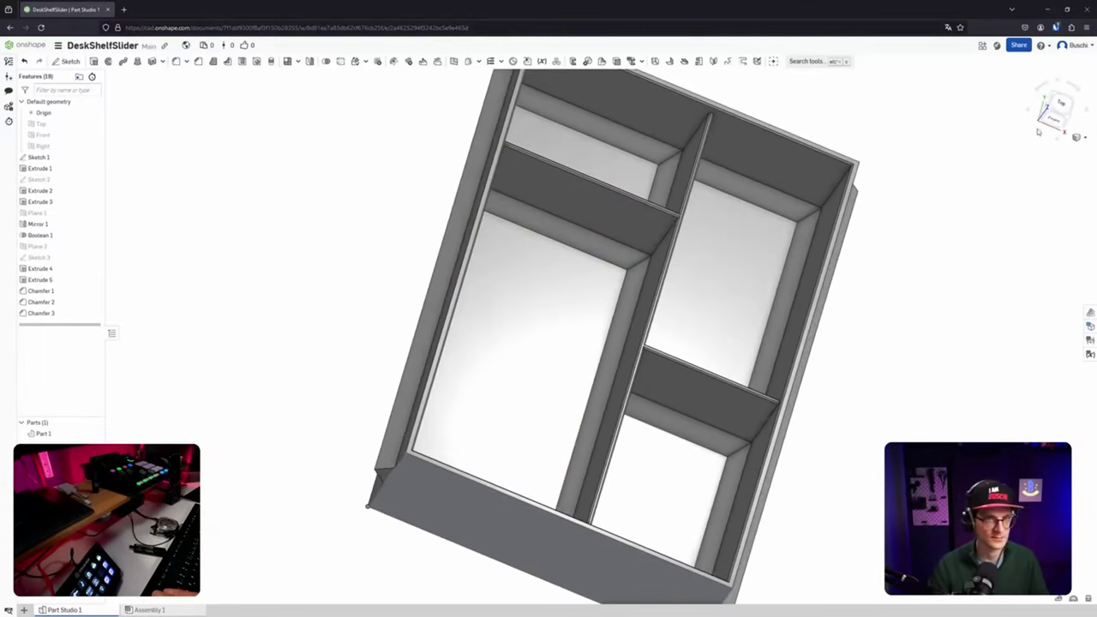
pyautogui.click(1068, 121)
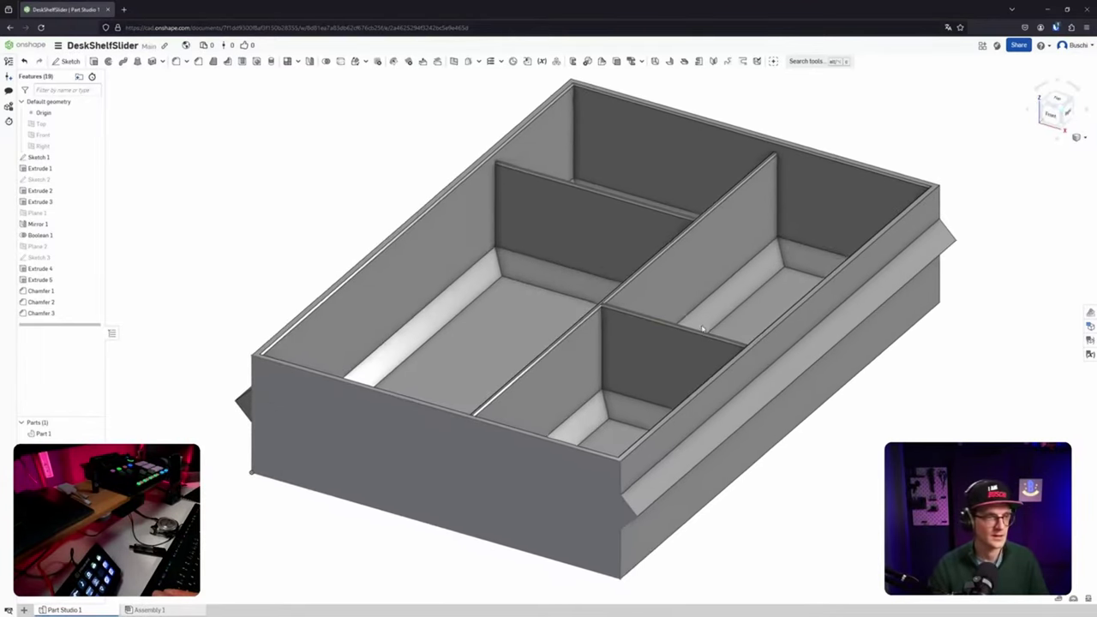
pyautogui.moveTo(701, 319); pyautogui.dragTo(688, 272, button='middle')
pyautogui.scroll(-1, 689, 272)
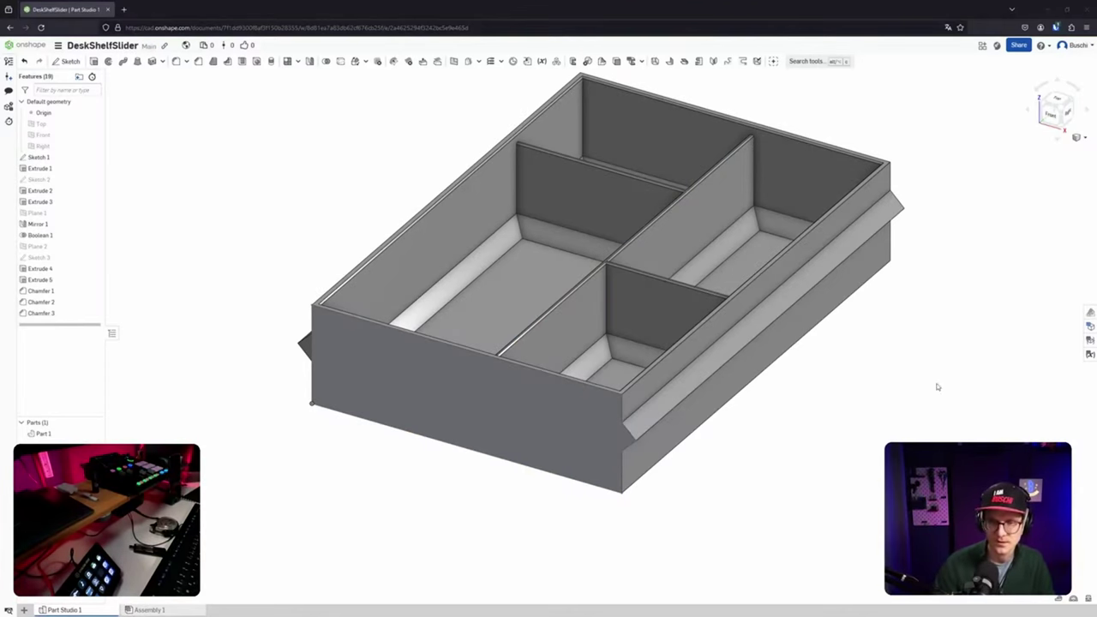
pyautogui.moveTo(652, 323); pyautogui.dragTo(495, 304, button='right')
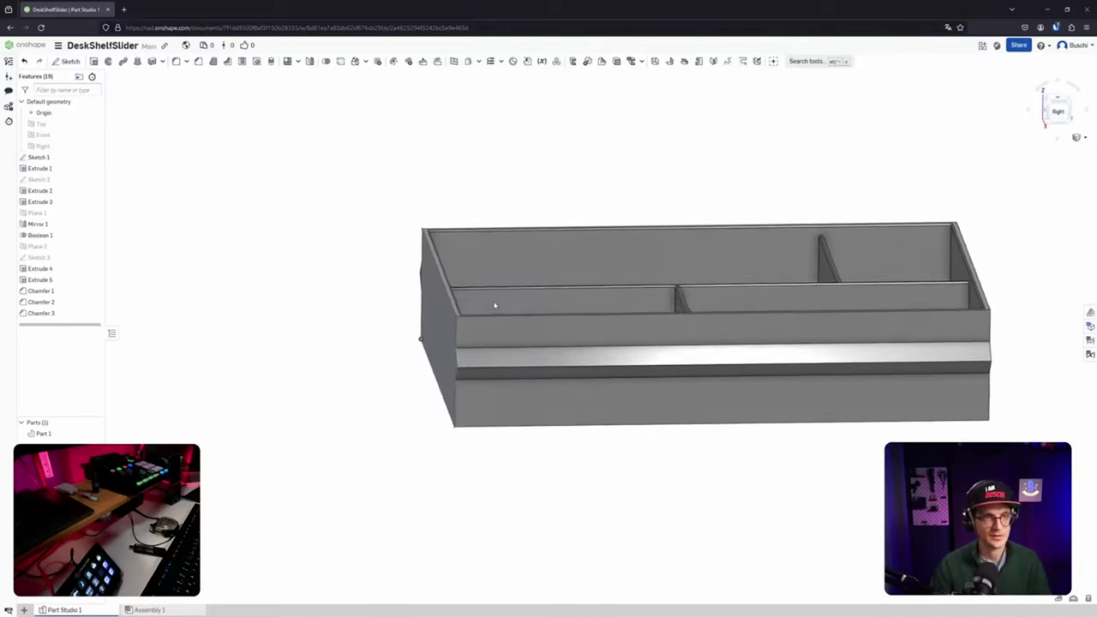
pyautogui.click(1050, 104)
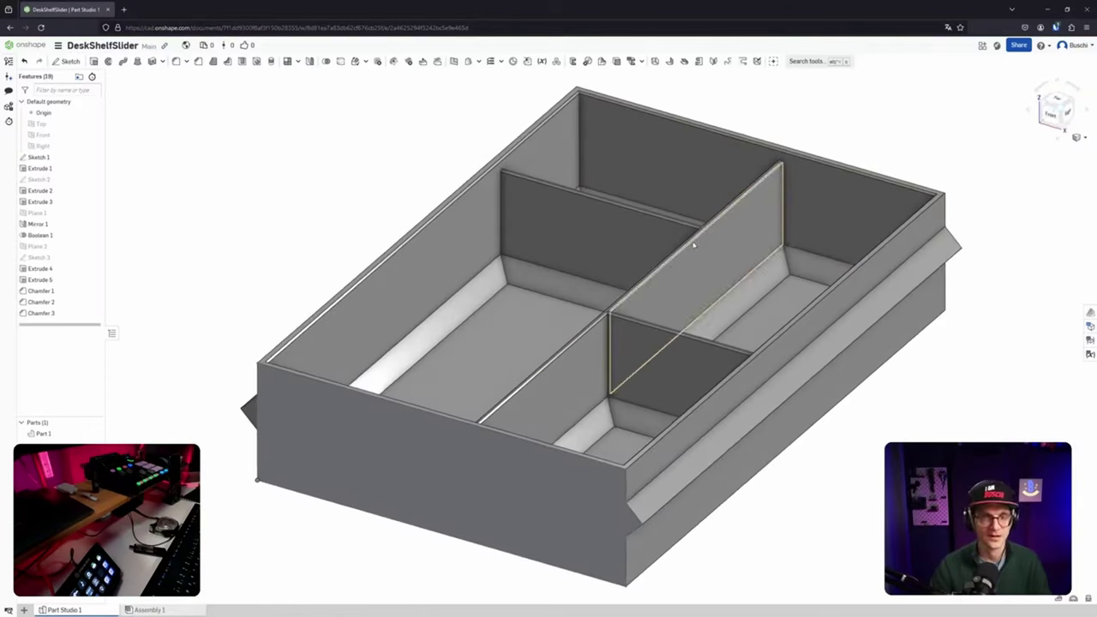
pyautogui.moveTo(462, 394); pyautogui.dragTo(482, 308, button='middle')
pyautogui.scroll(-1, 480, 308)
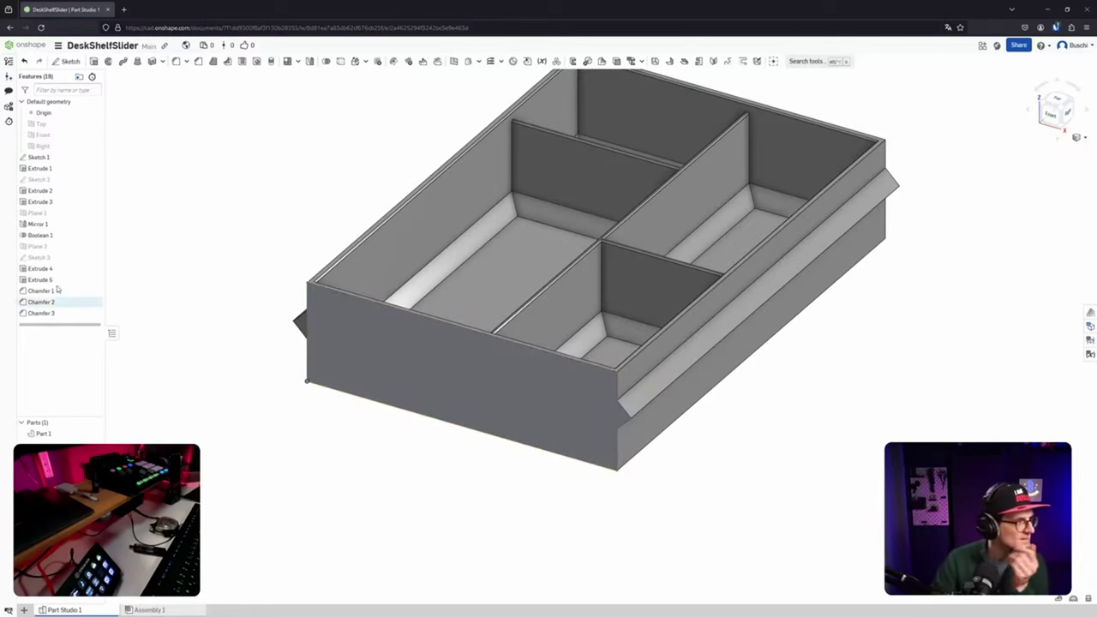
# Show Plane 1, the vertical plane through the tray's middle, and start a new sketch on it.
pyautogui.click(94, 214)
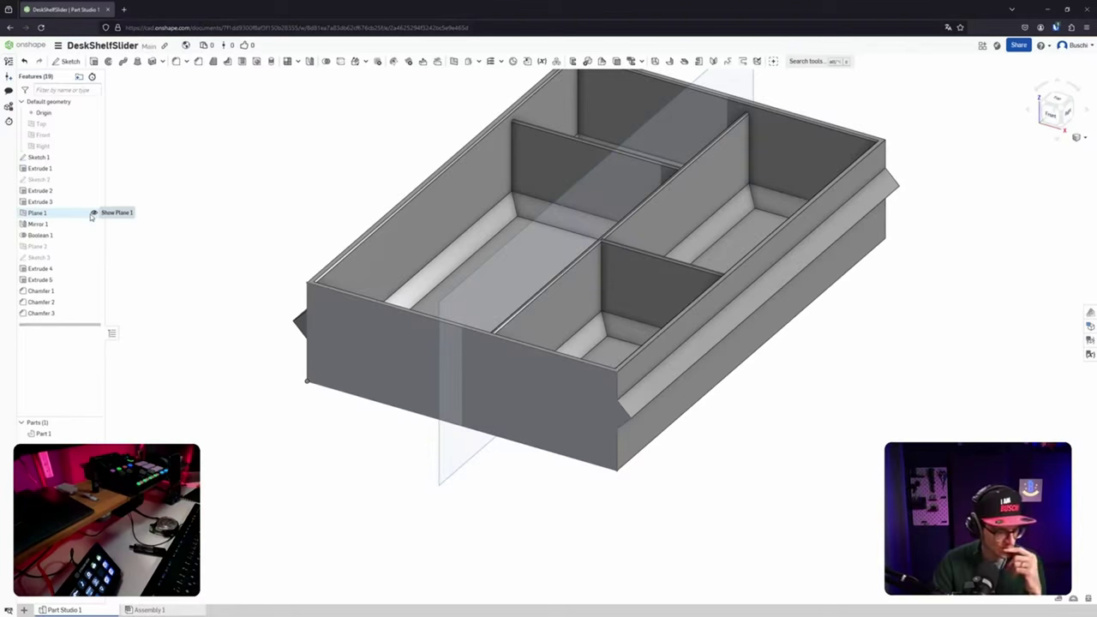
pyautogui.click(93, 213)
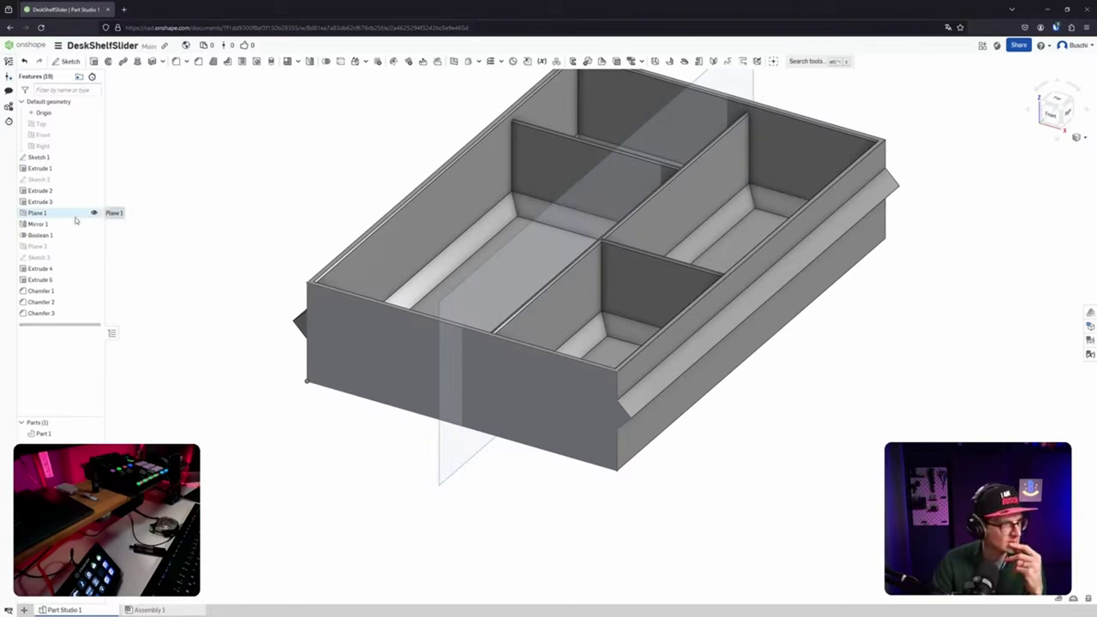
pyautogui.click(69, 66)
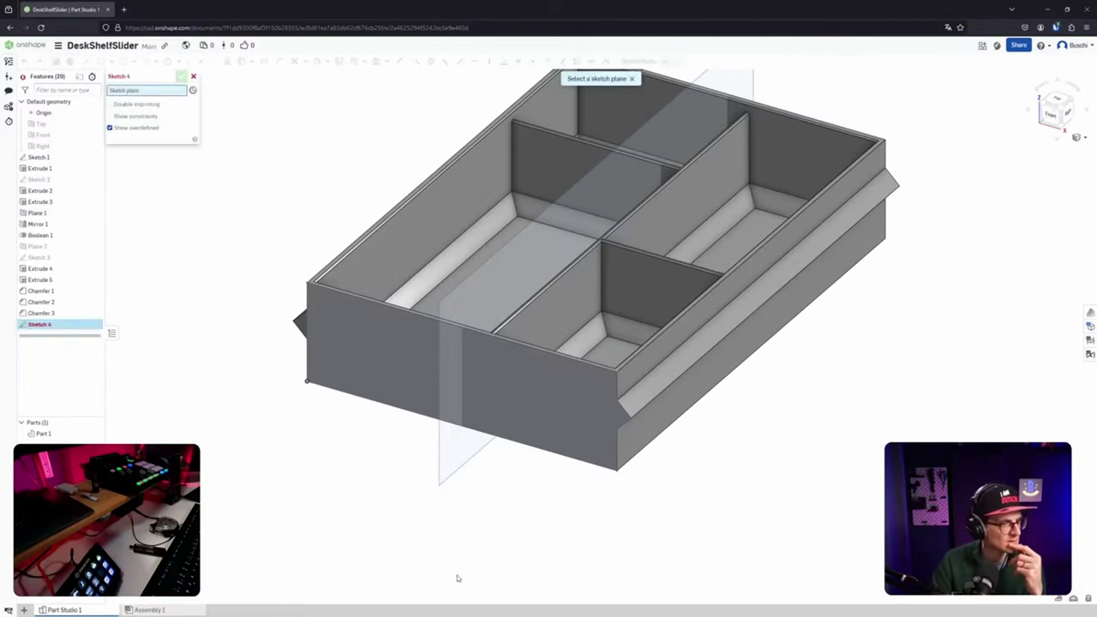
pyautogui.click(447, 464)
# Sketch a V from two connected lines pointing outward, with both open ends on the tray's front face.
pyautogui.scroll(-2, 463, 427)
pyautogui.scroll(5, 459, 403)
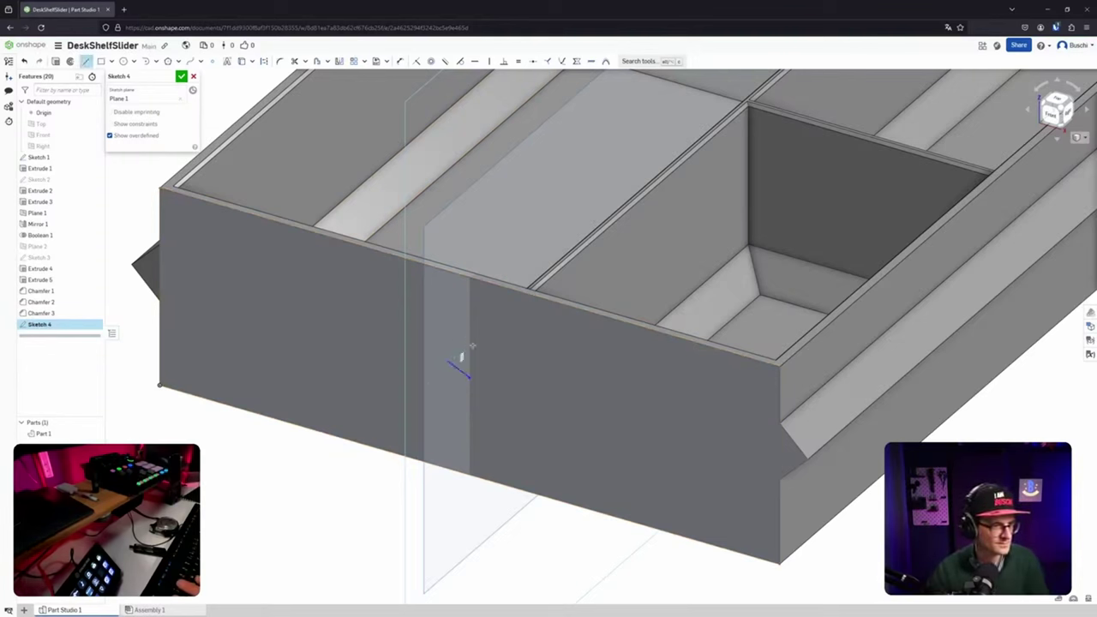
pyautogui.scroll(5, 468, 340)
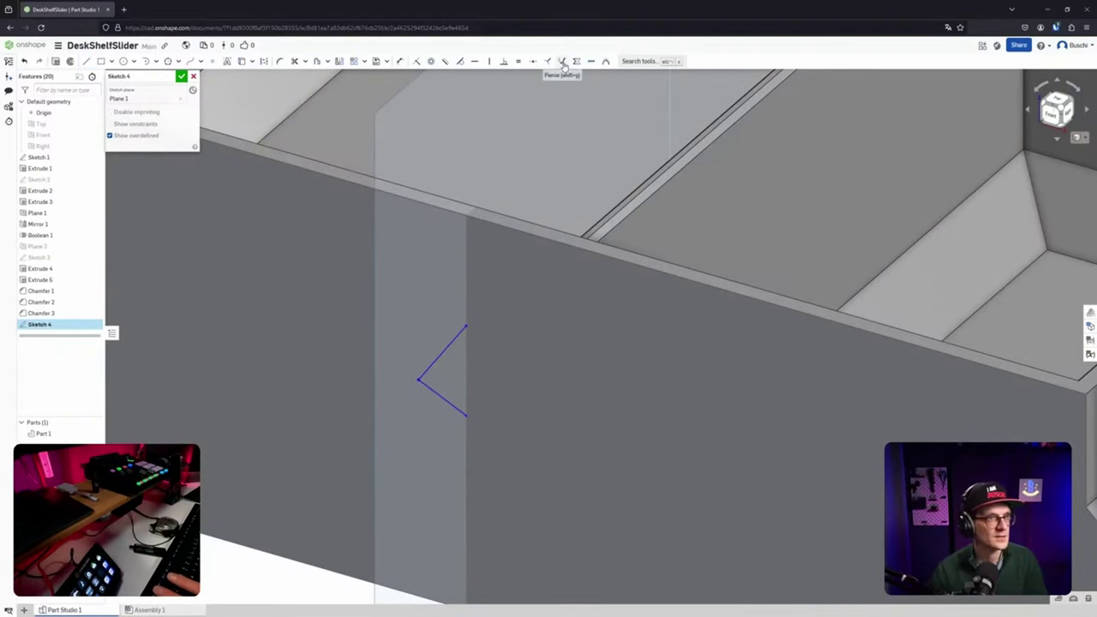
# Constrain the two lines of the V to be perpendicular to each other and equal in length.
pyautogui.click(503, 60)
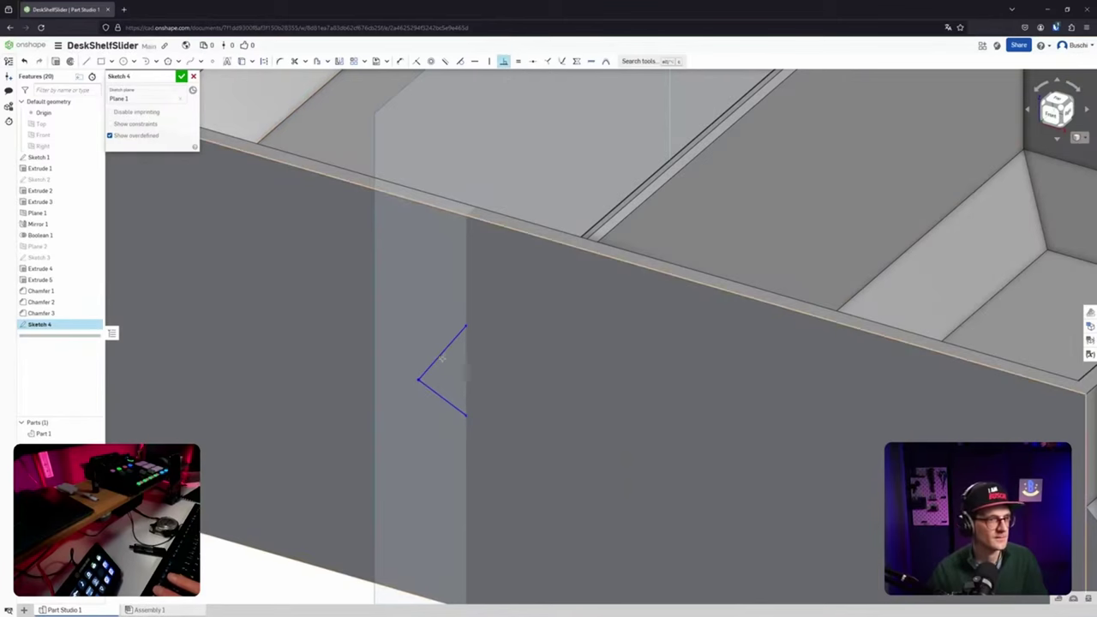
pyautogui.click(442, 359)
pyautogui.click(441, 397)
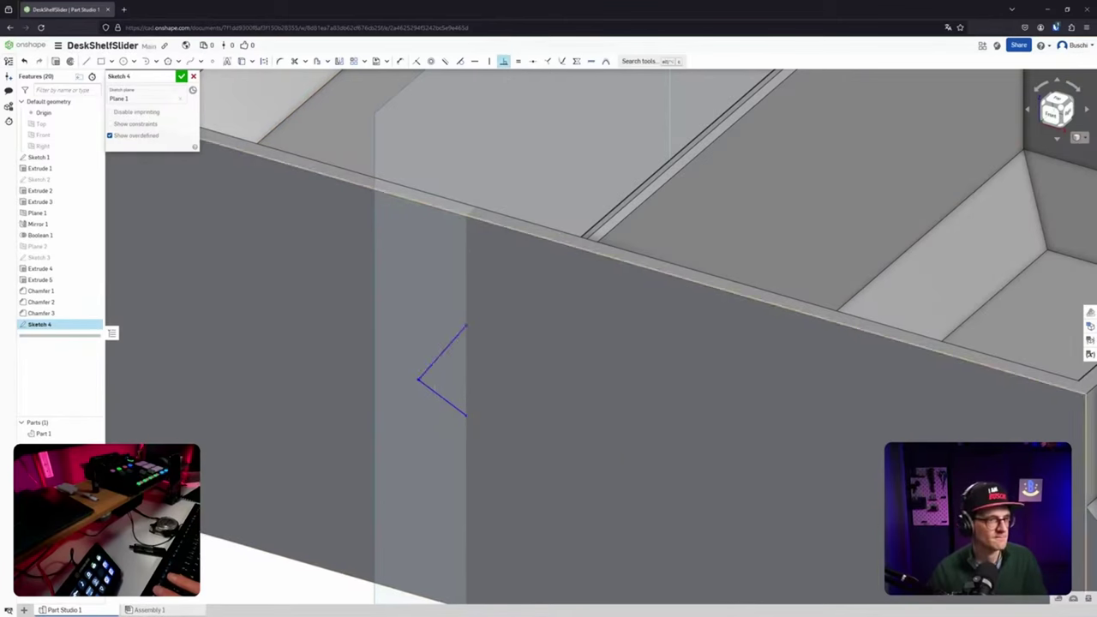
pyautogui.click(442, 62)
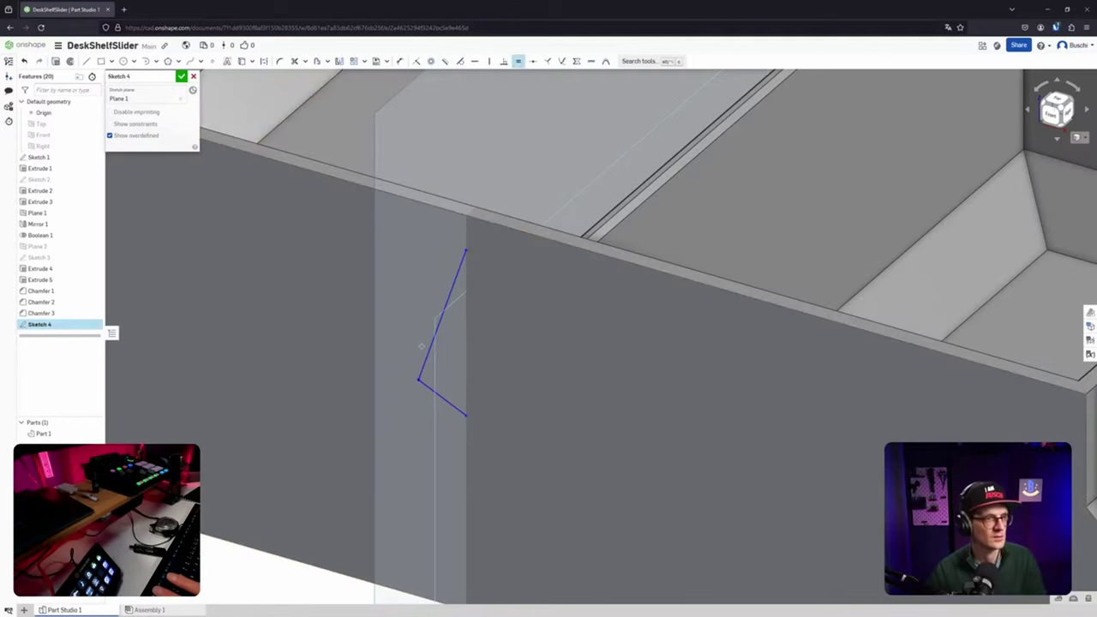
pyautogui.click(431, 390)
pyautogui.scroll(2, 460, 411)
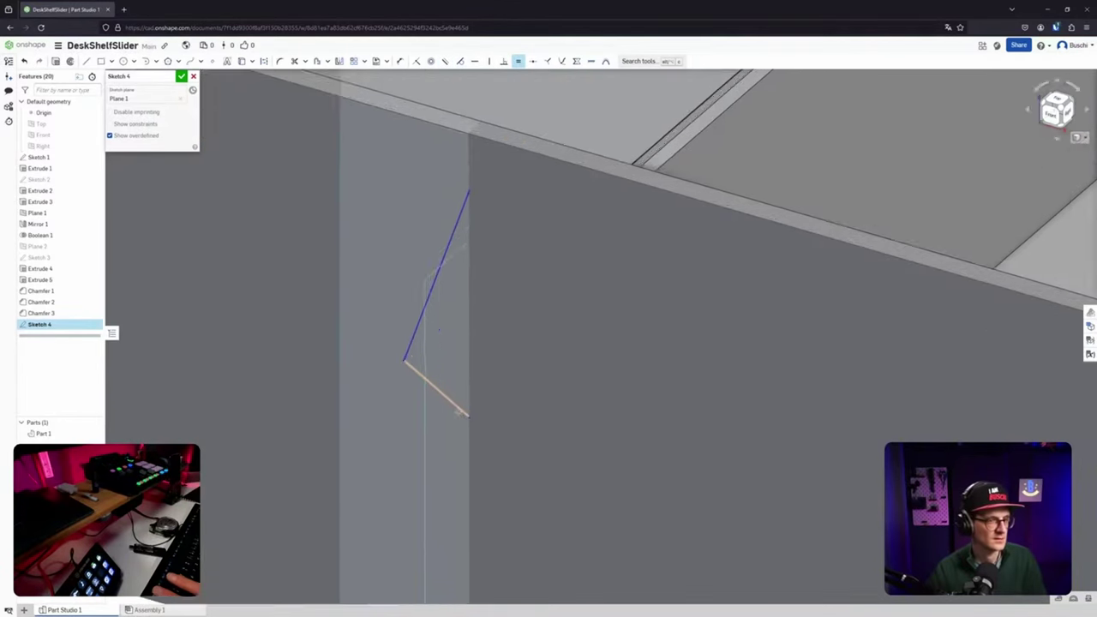
pyautogui.scroll(-3, 462, 413)
# Dimension the V's upper end 0.5 cm below the top edge of the tray's front face.
pyautogui.moveTo(462, 413); pyautogui.dragTo(395, 248, button='right')
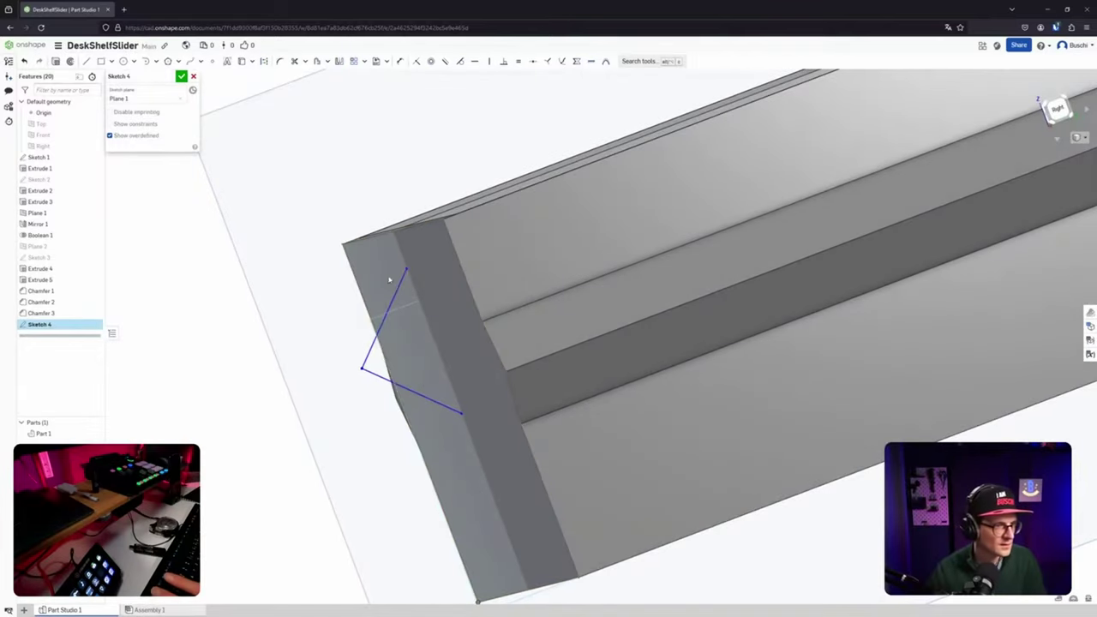
pyautogui.moveTo(407, 270); pyautogui.dragTo(410, 277)
pyautogui.press('u')
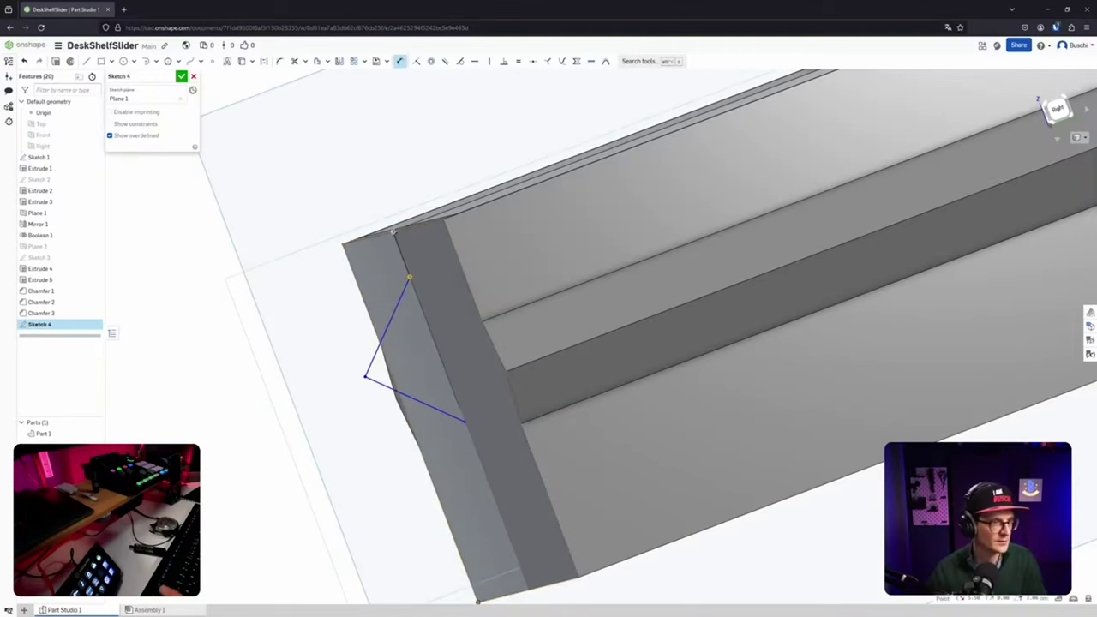
pyautogui.click(393, 230)
pyautogui.moveTo(349, 273); pyautogui.dragTo(532, 287, button='right')
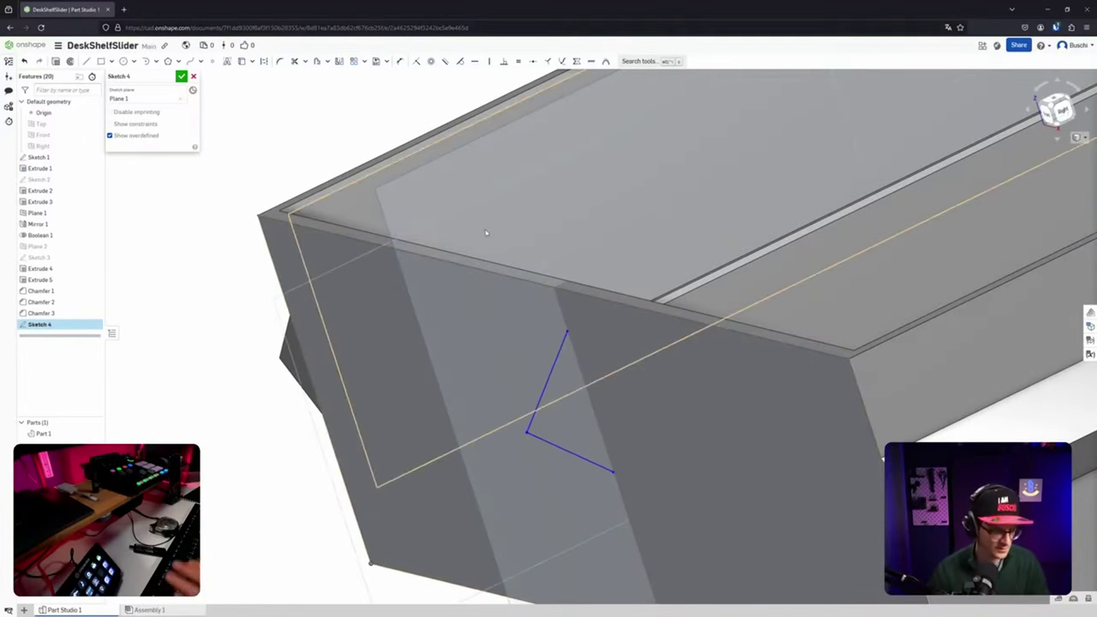
pyautogui.press('d')
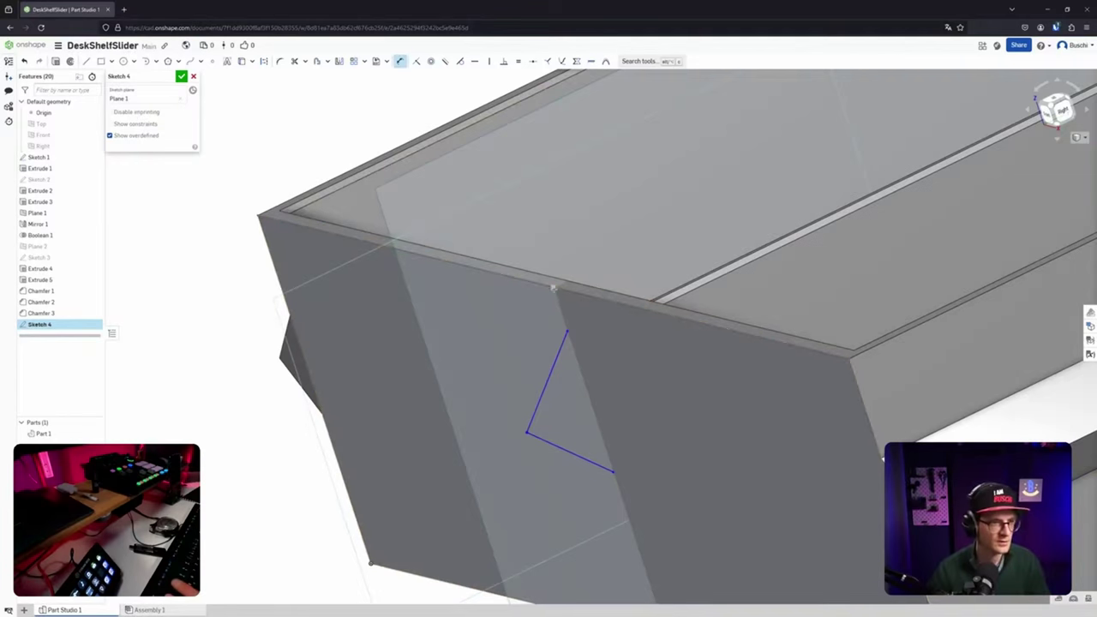
pyautogui.click(529, 321)
pyautogui.write('0')
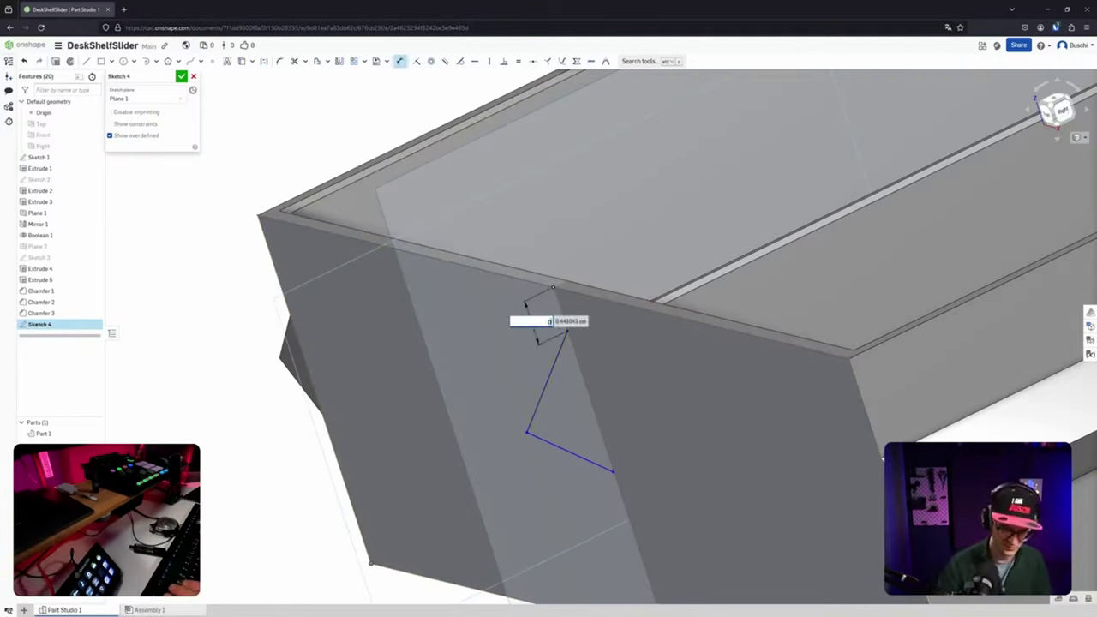
pyautogui.write('.44')
pyautogui.press('Return')
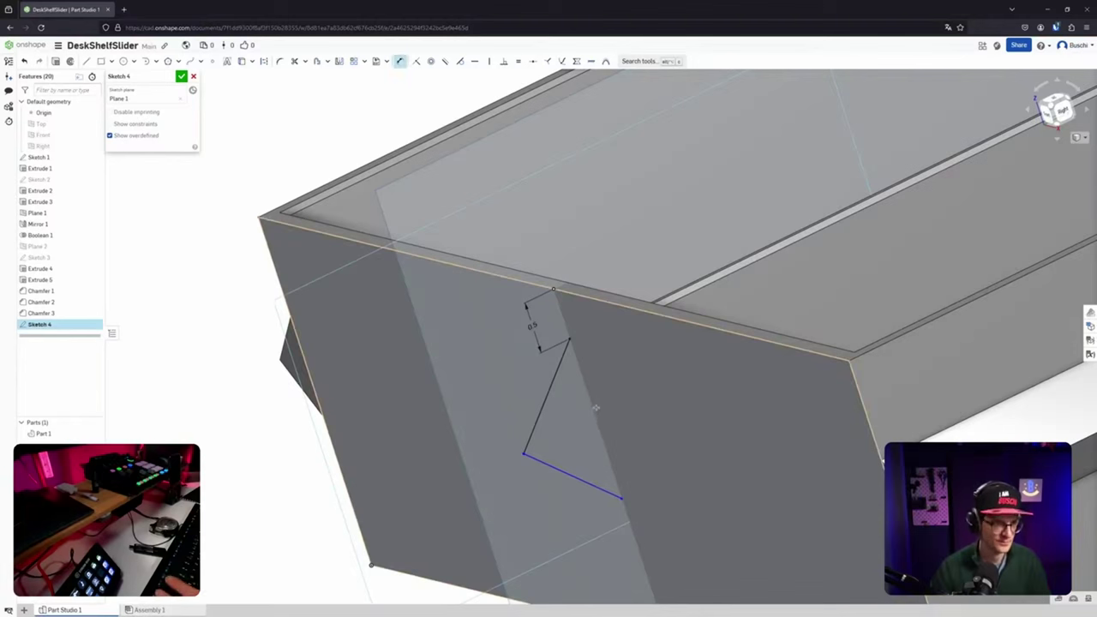
pyautogui.click(603, 301)
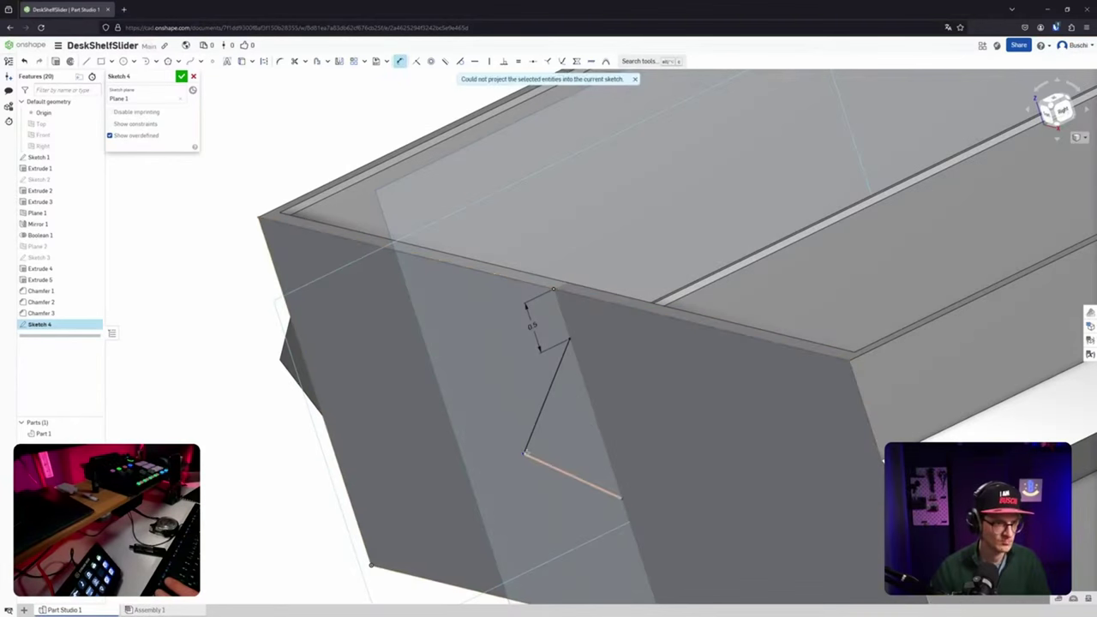
pyautogui.click(524, 454)
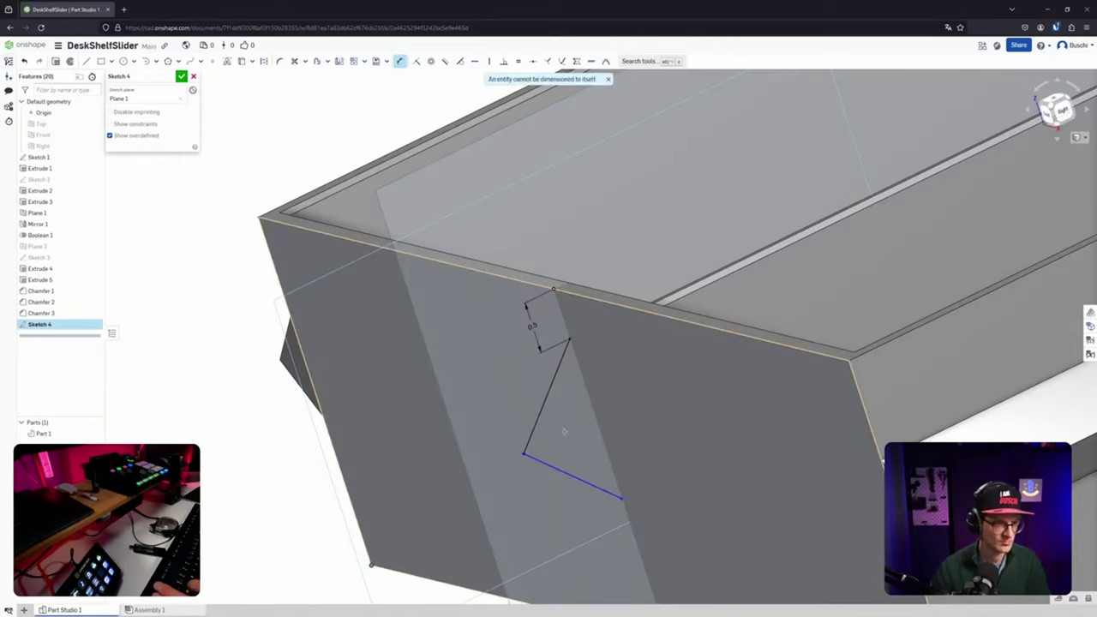
pyautogui.press('Escape')
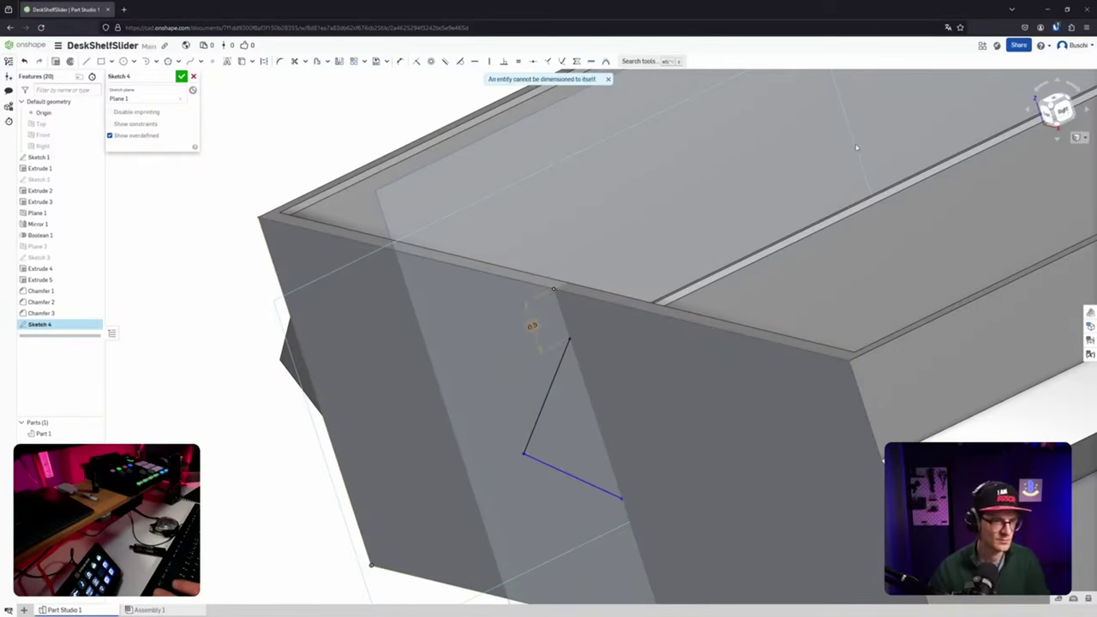
# Dimension the V's tip 0.9 cm out from the tray's front face.
pyautogui.click(1056, 110)
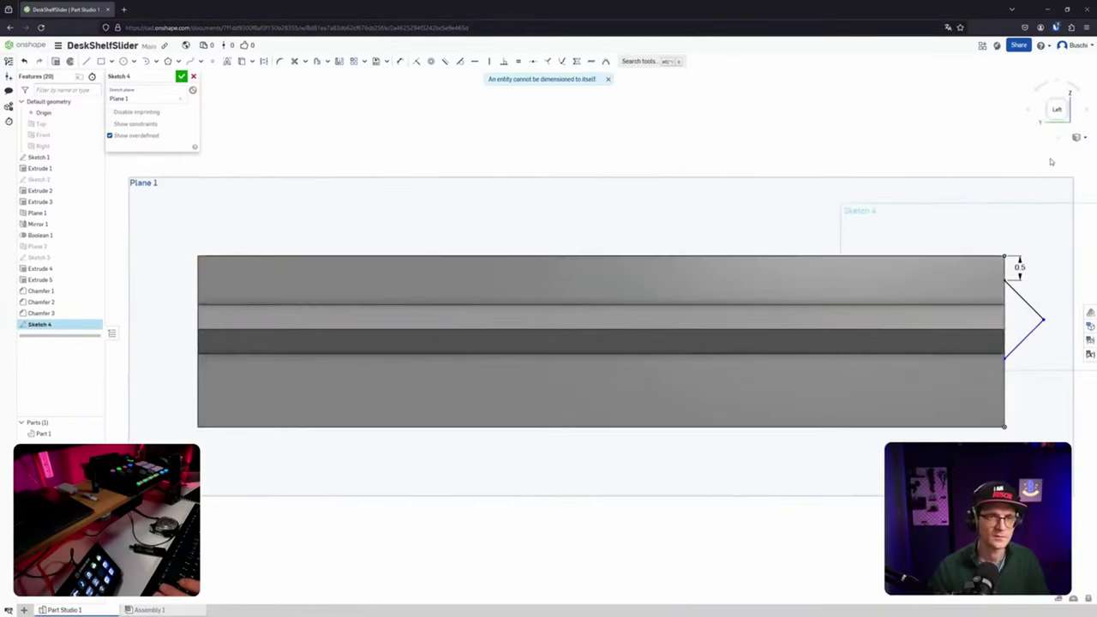
pyautogui.moveTo(1036, 247); pyautogui.dragTo(647, 241, button='middle')
pyautogui.scroll(-3, 639, 304)
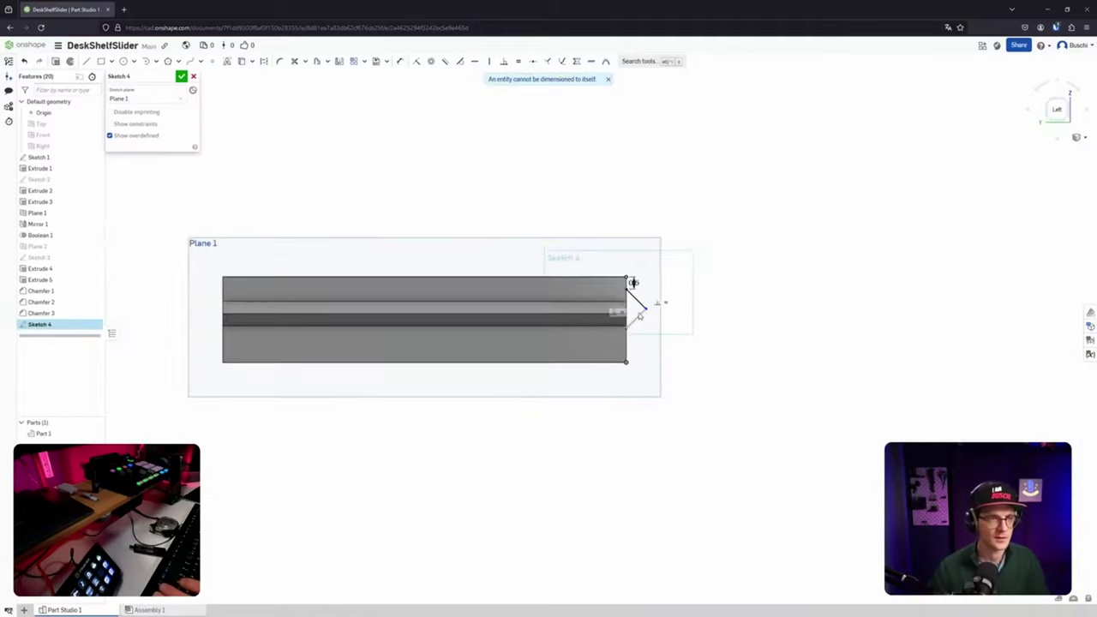
pyautogui.scroll(6, 640, 312)
pyautogui.press('d')
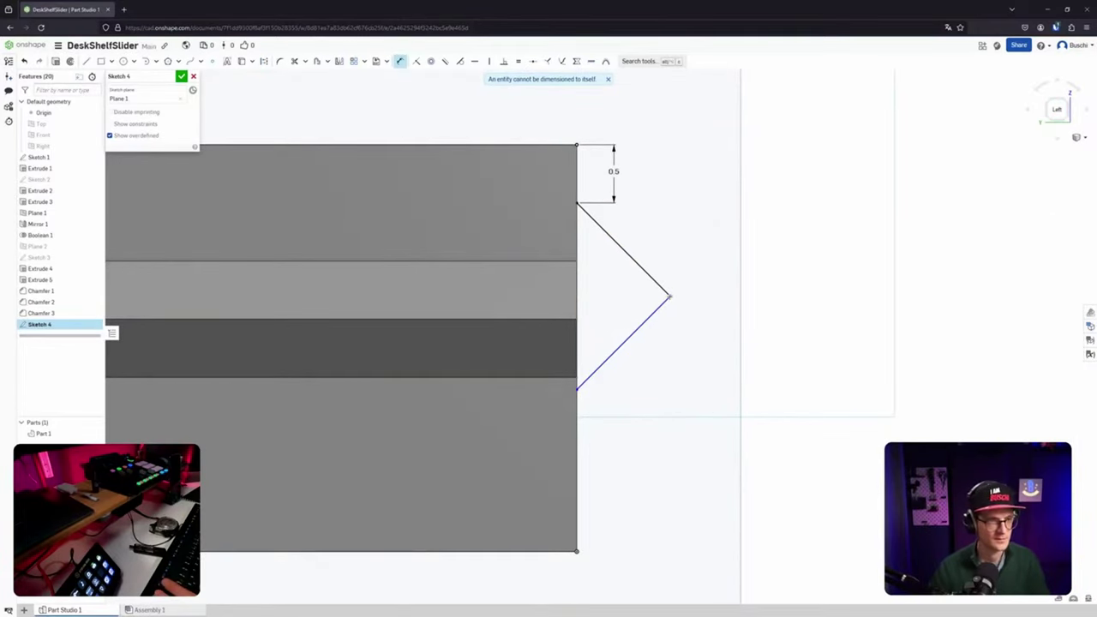
pyautogui.click(576, 229)
pyautogui.click(670, 297)
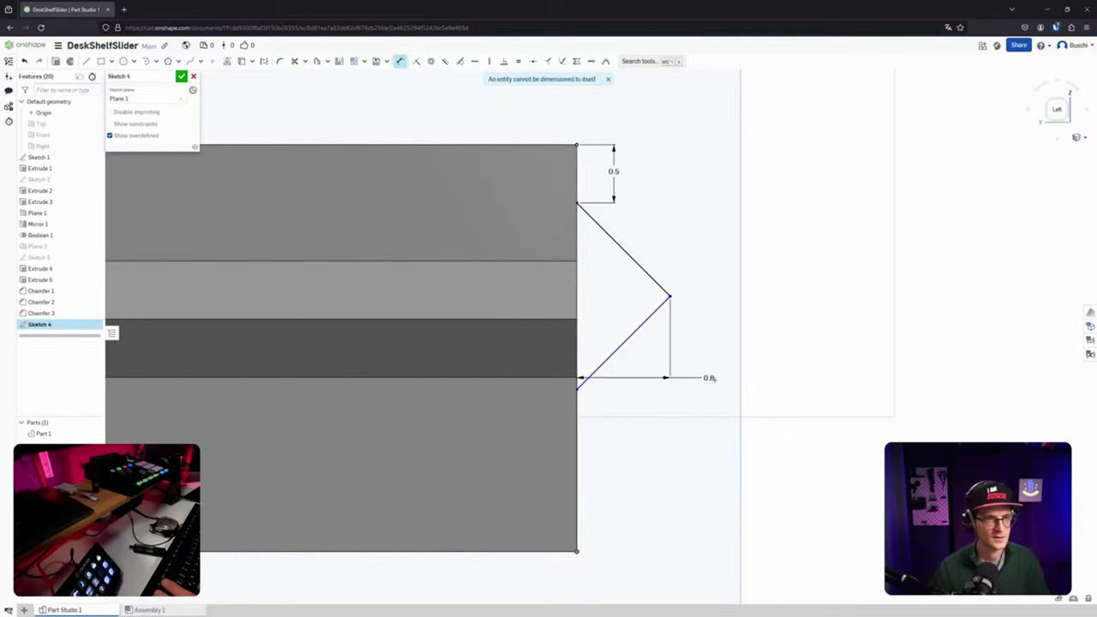
pyautogui.click(794, 394)
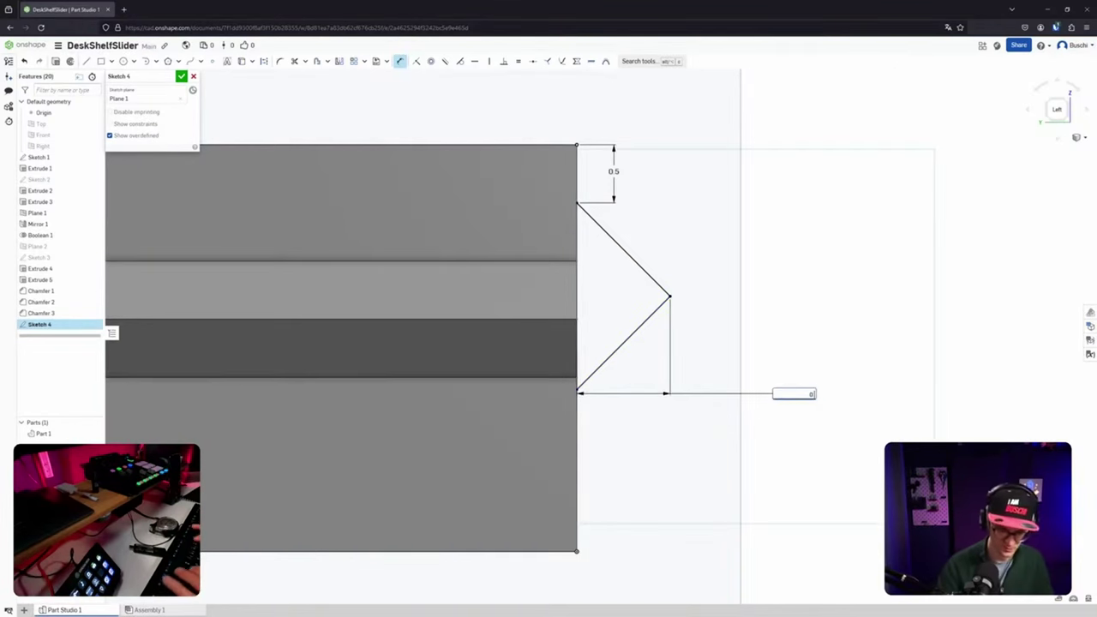
pyautogui.write('0.9')
pyautogui.press('Return')
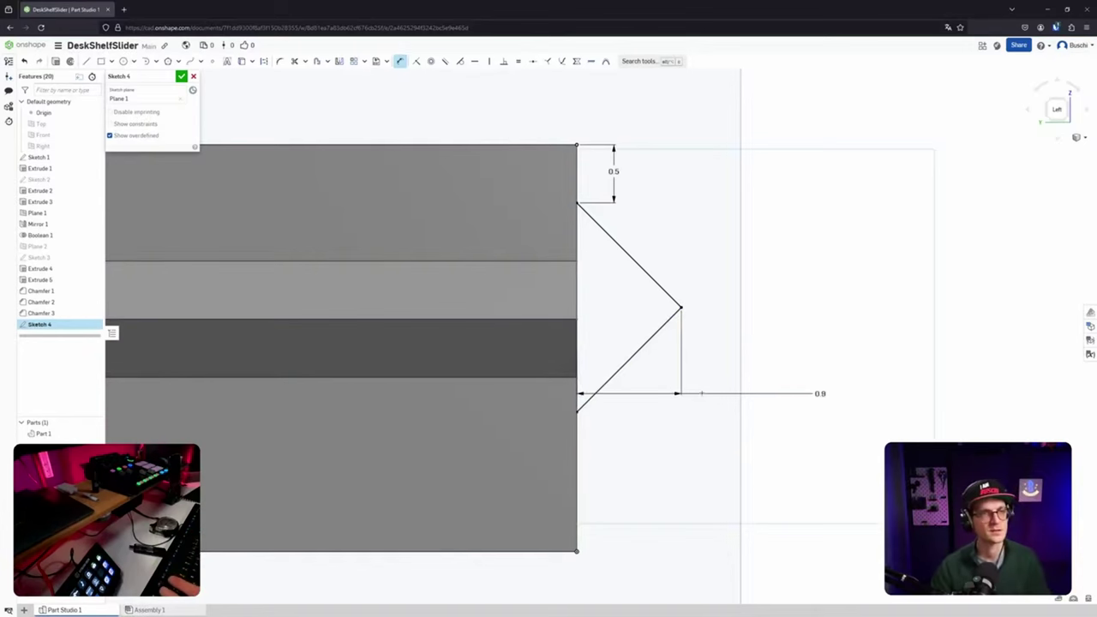
# Offset the V's upper line 0.1 cm toward the inside of the V.
pyautogui.scroll(1, 655, 338)
pyautogui.scroll(-3, 658, 343)
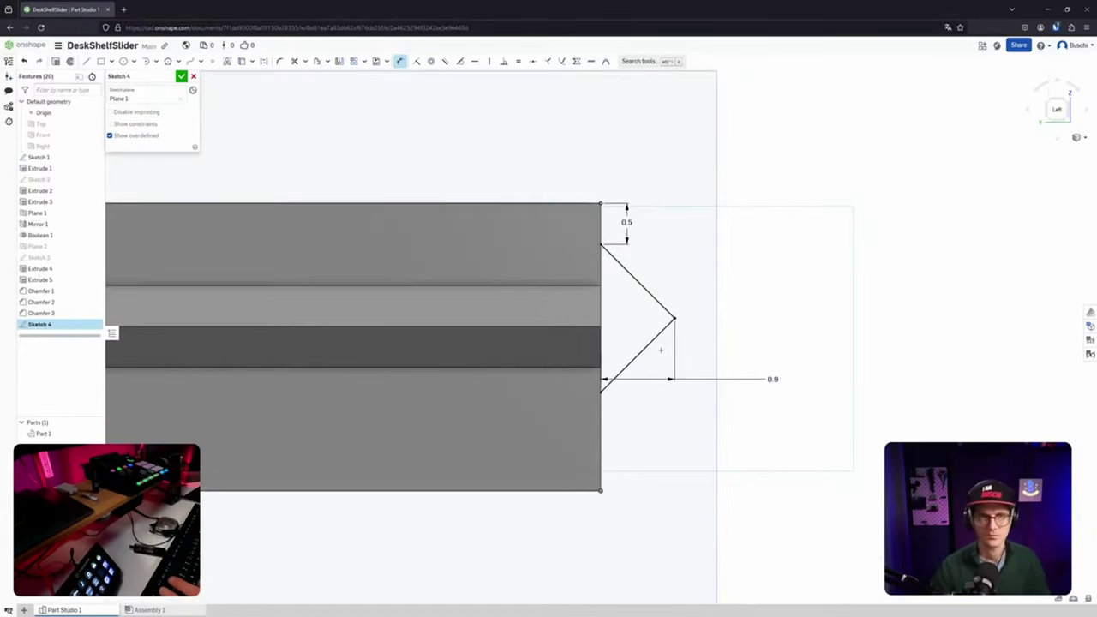
pyautogui.scroll(2, 661, 350)
pyautogui.scroll(-2, 663, 348)
pyautogui.moveTo(668, 347)
pyautogui.mouseDown(button='right')
pyautogui.moveTo(605, 350)
pyautogui.moveTo(649, 350)
pyautogui.moveTo(607, 362)
pyautogui.mouseUp(button='right')
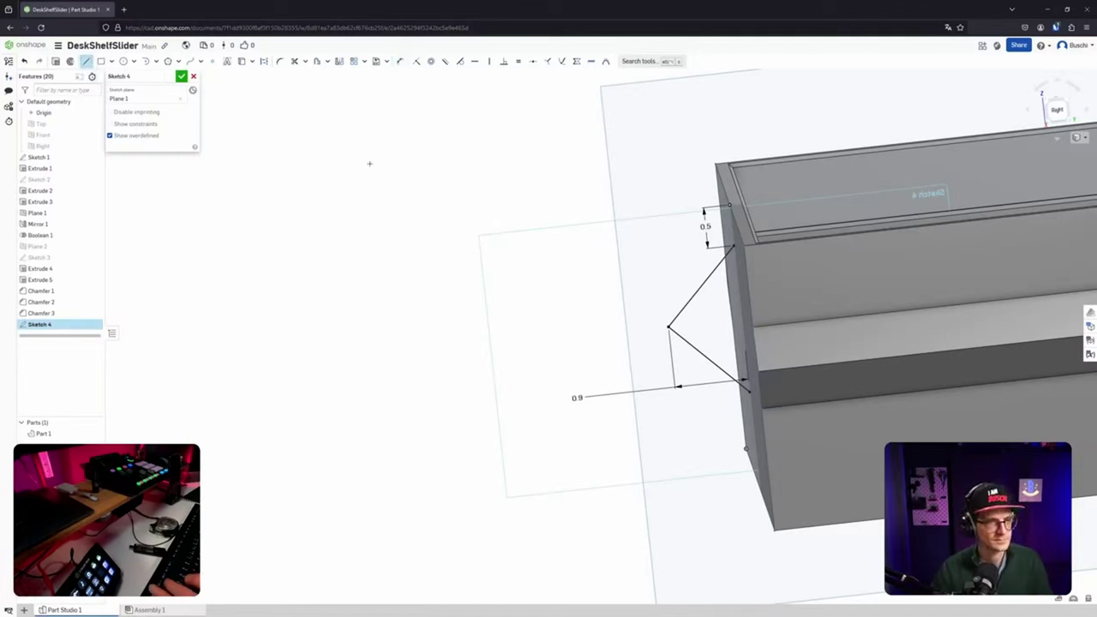
pyautogui.press('Escape')
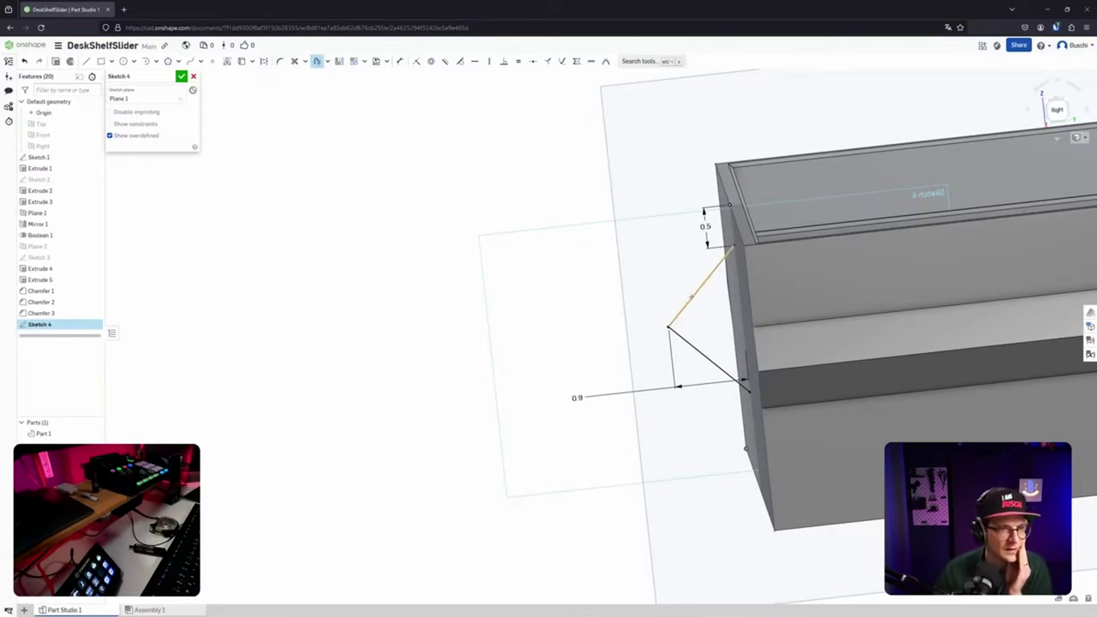
pyautogui.click(692, 295)
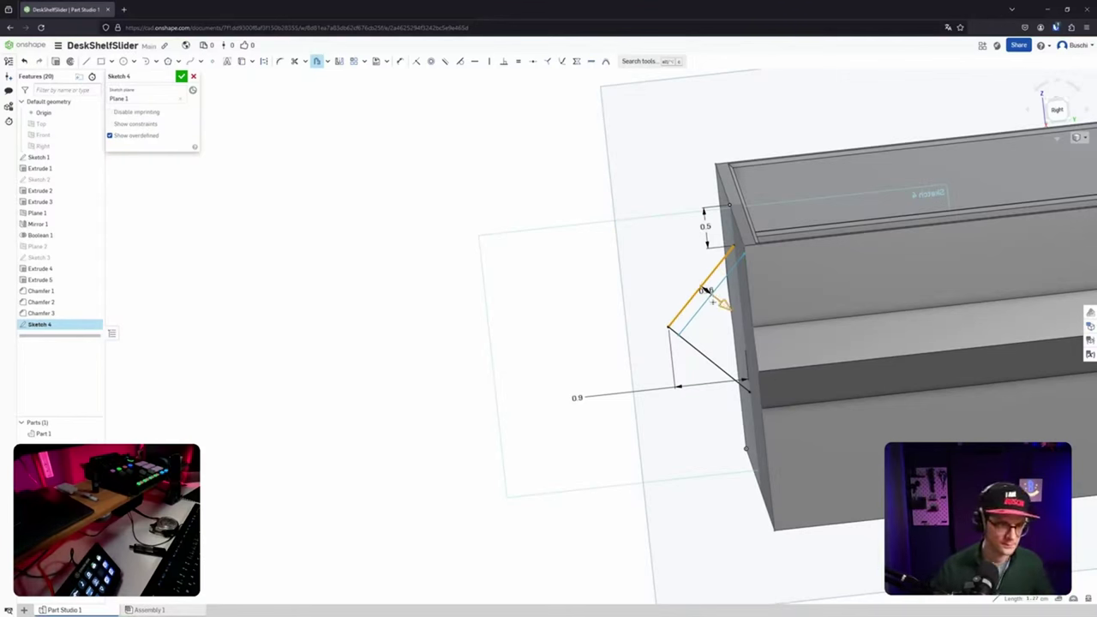
pyautogui.doubleClick(704, 289)
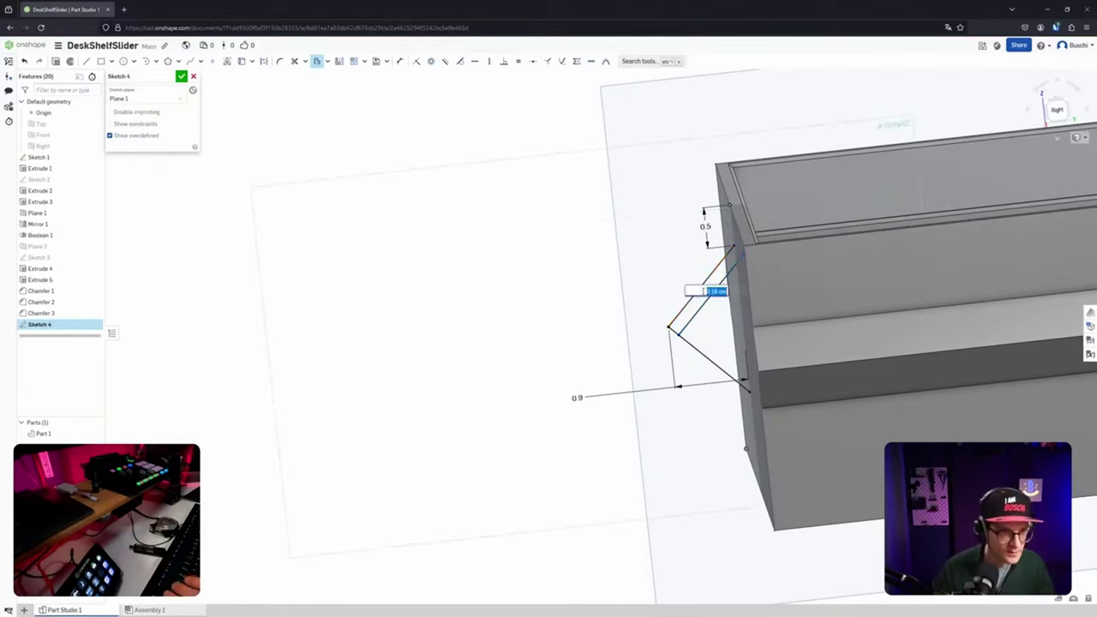
pyautogui.write('0.1')
pyautogui.press('Return')
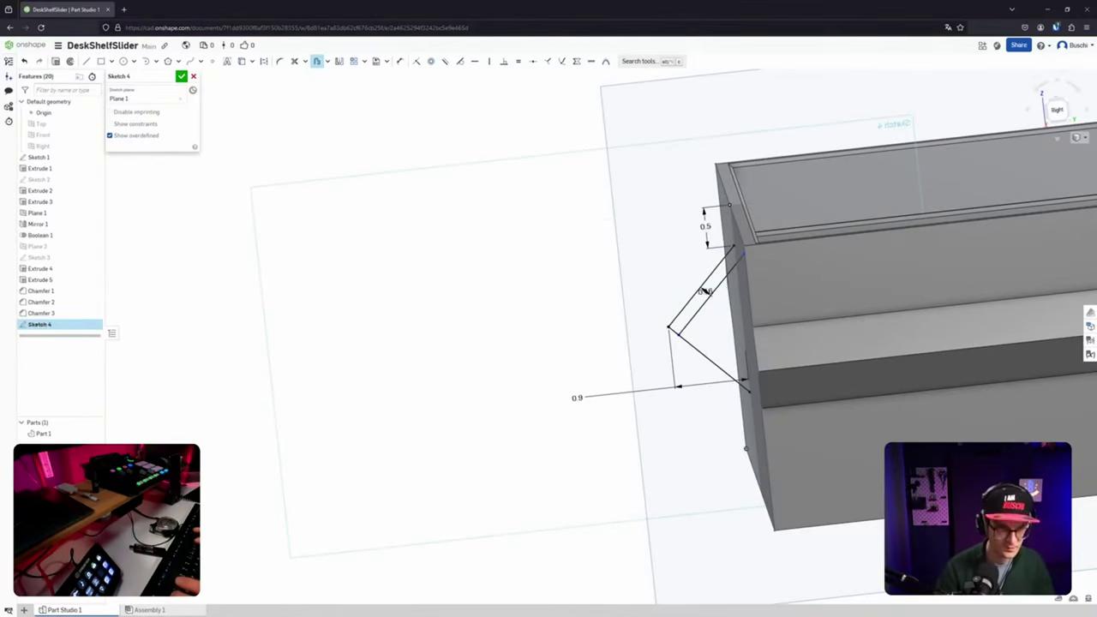
# Close the narrow strip with a line along the front face, trim the offset line's overhang, and finish the sketch.
pyautogui.scroll(6, 703, 290)
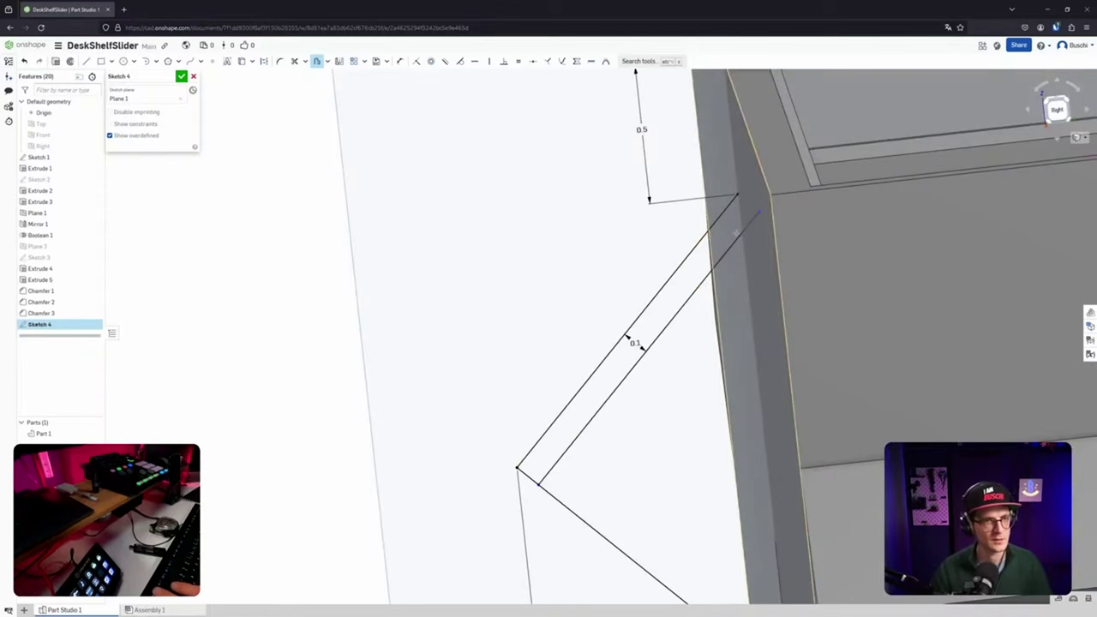
pyautogui.moveTo(737, 234); pyautogui.dragTo(741, 227, button='right')
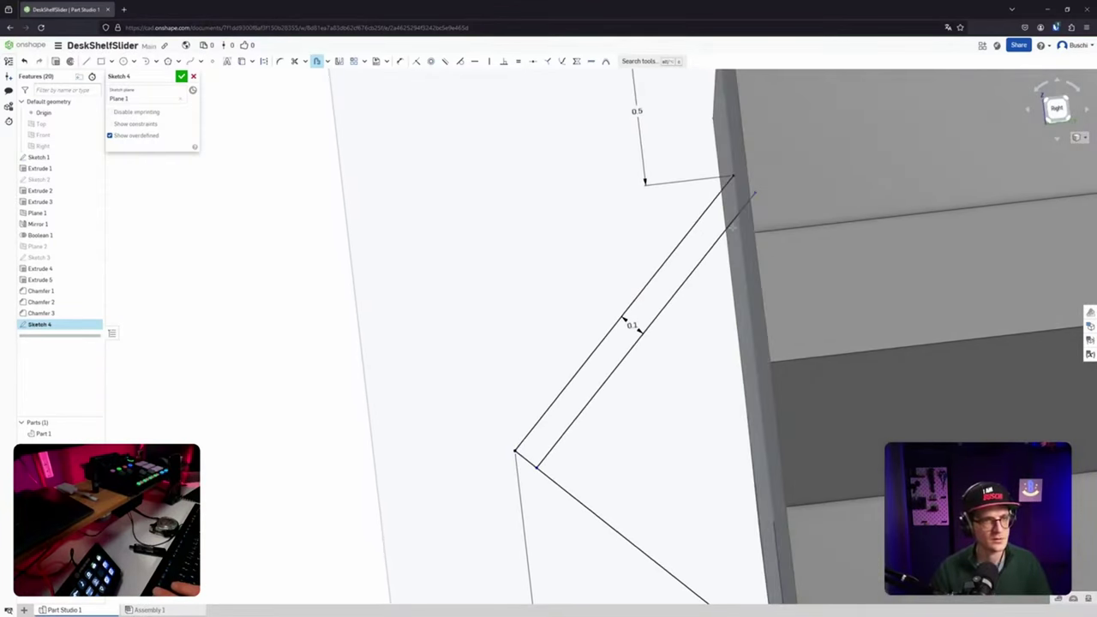
pyautogui.click(85, 61)
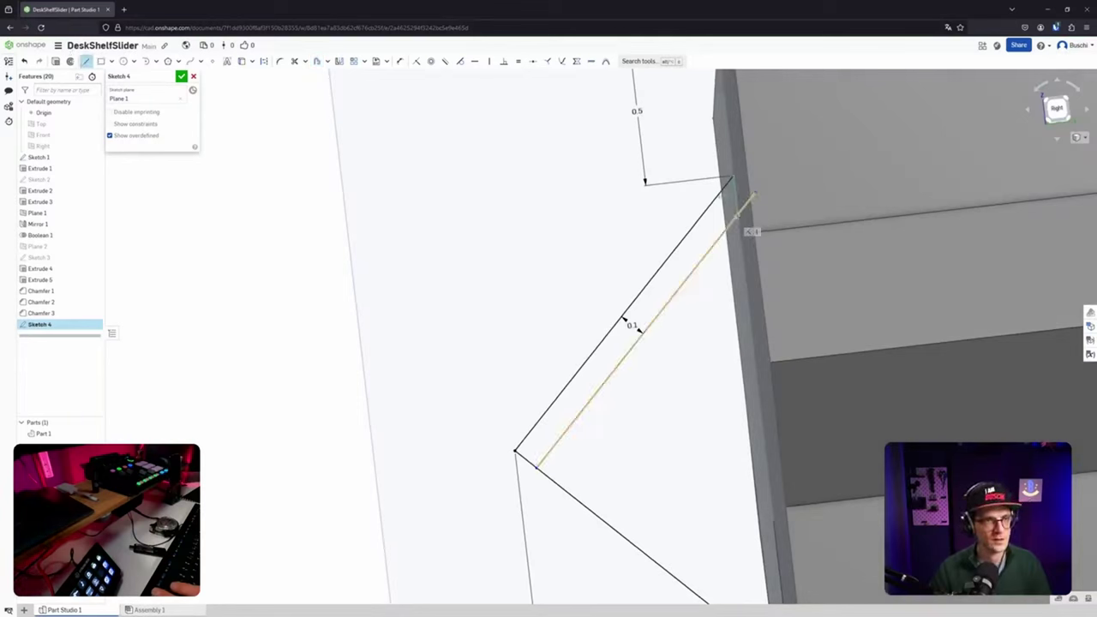
pyautogui.click(753, 197)
pyautogui.press('Escape')
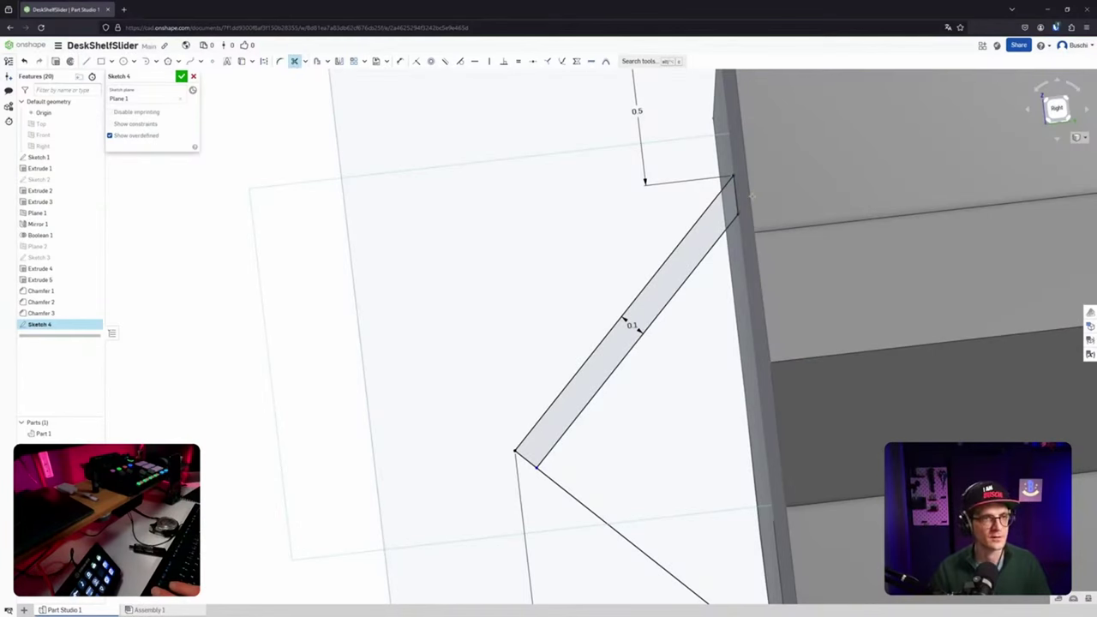
pyautogui.scroll(-5, 789, 234)
pyautogui.moveTo(789, 234)
pyautogui.mouseDown(button='right')
pyautogui.moveTo(799, 246)
pyautogui.moveTo(777, 245)
pyautogui.mouseUp(button='right')
pyautogui.scroll(2, 776, 245)
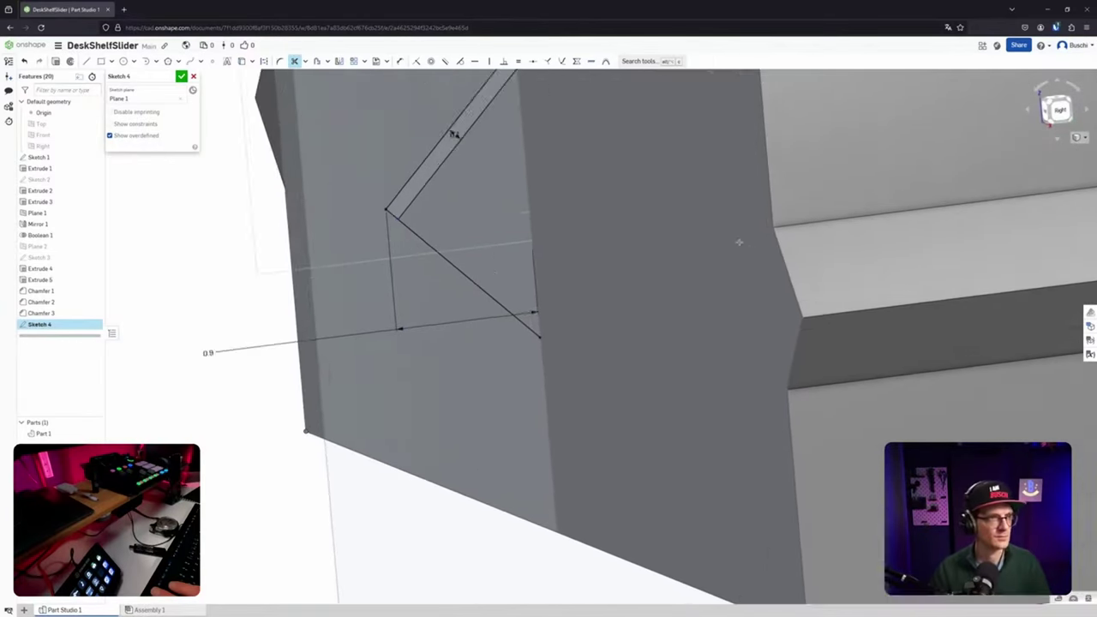
pyautogui.scroll(-3, 741, 242)
pyautogui.click(180, 76)
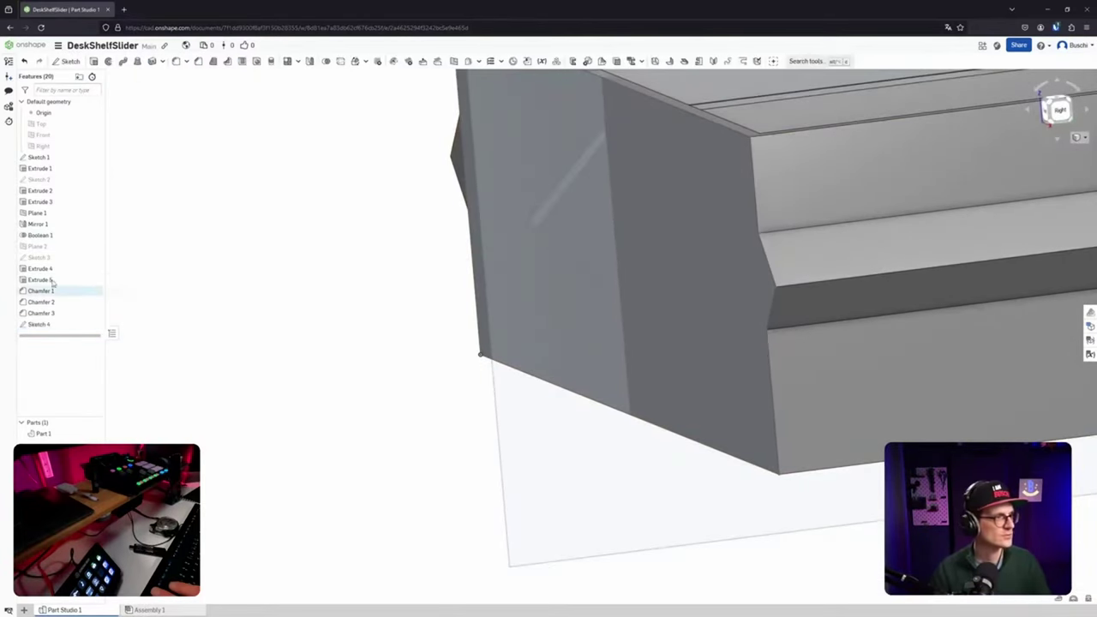
# Start an extrusion of the V sketch's narrow strip that adds to the tray, with only the strip region selected.
pyautogui.click(94, 60)
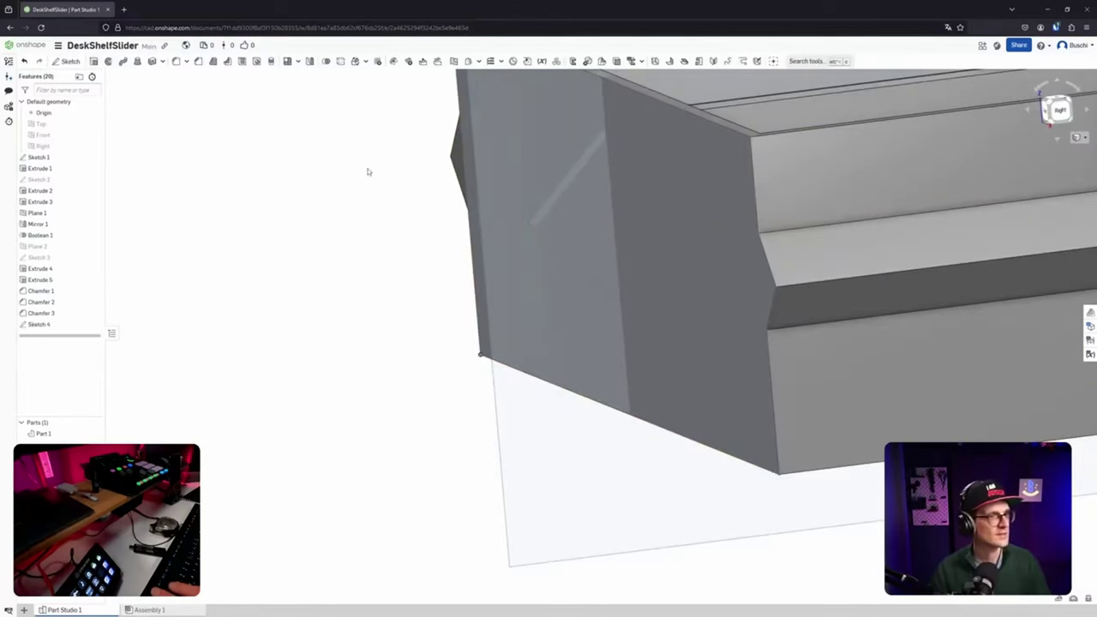
pyautogui.click(558, 201)
pyautogui.click(558, 201)
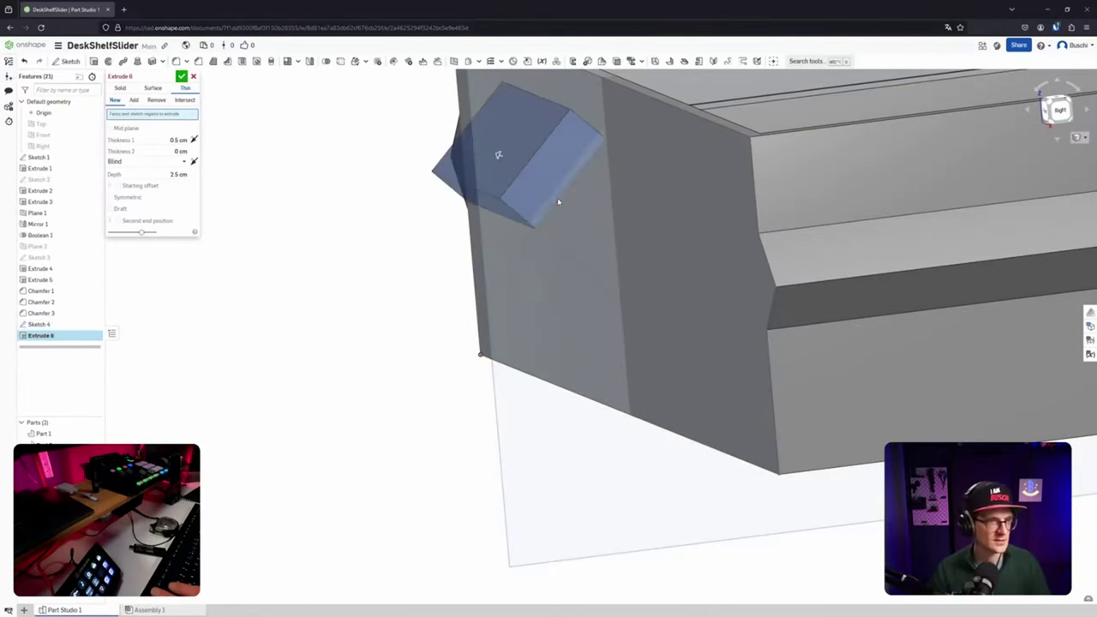
pyautogui.click(556, 199)
pyautogui.click(549, 241)
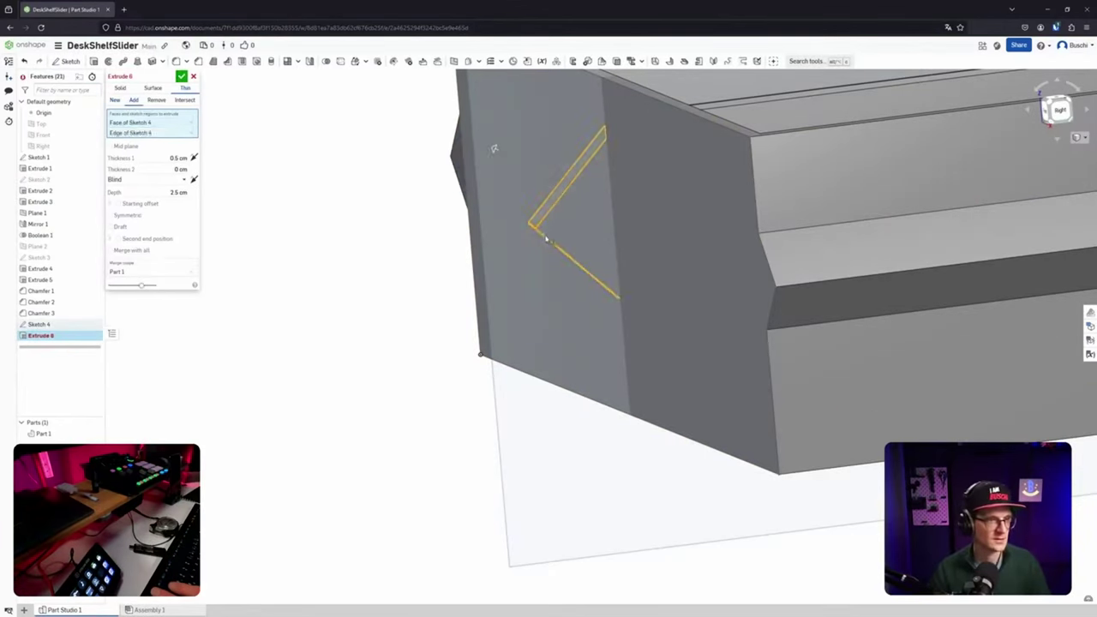
pyautogui.click(548, 242)
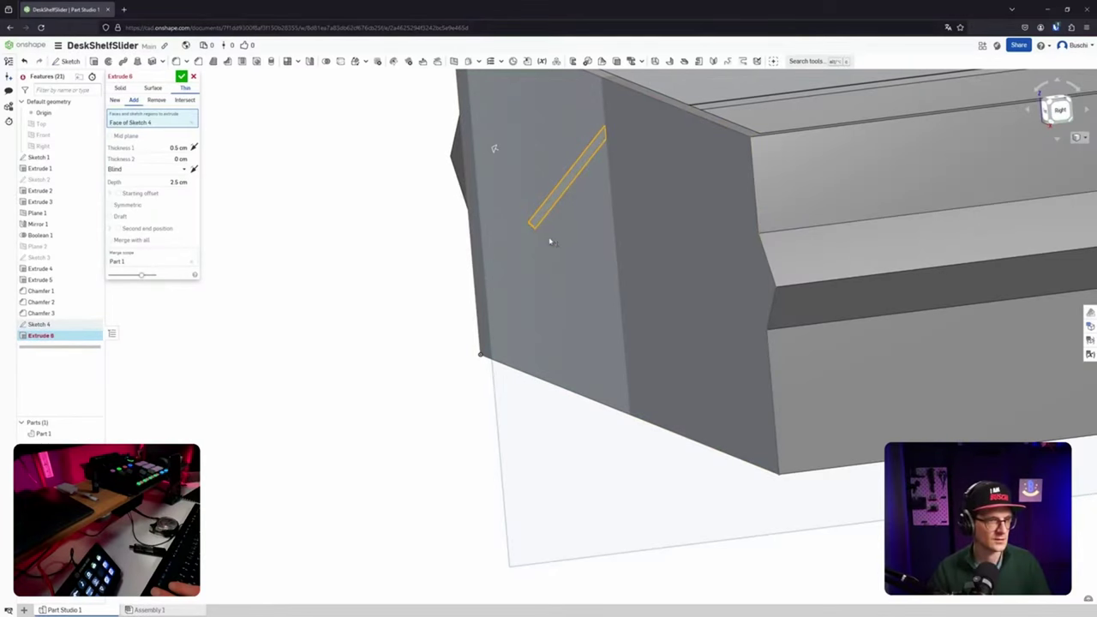
pyautogui.scroll(-2, 555, 244)
pyautogui.moveTo(556, 244); pyautogui.dragTo(237, 137, button='right')
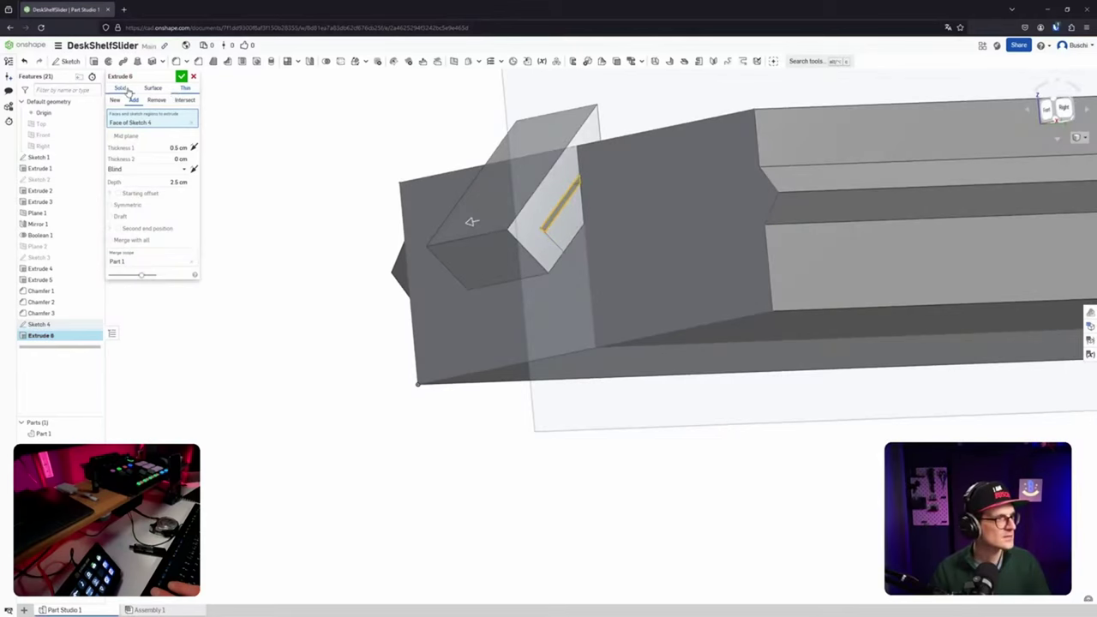
# Switch the extrusion to Solid, reselect the narrow strip, and add it to the tray with a 2.5 cm blind depth.
pyautogui.click(122, 88)
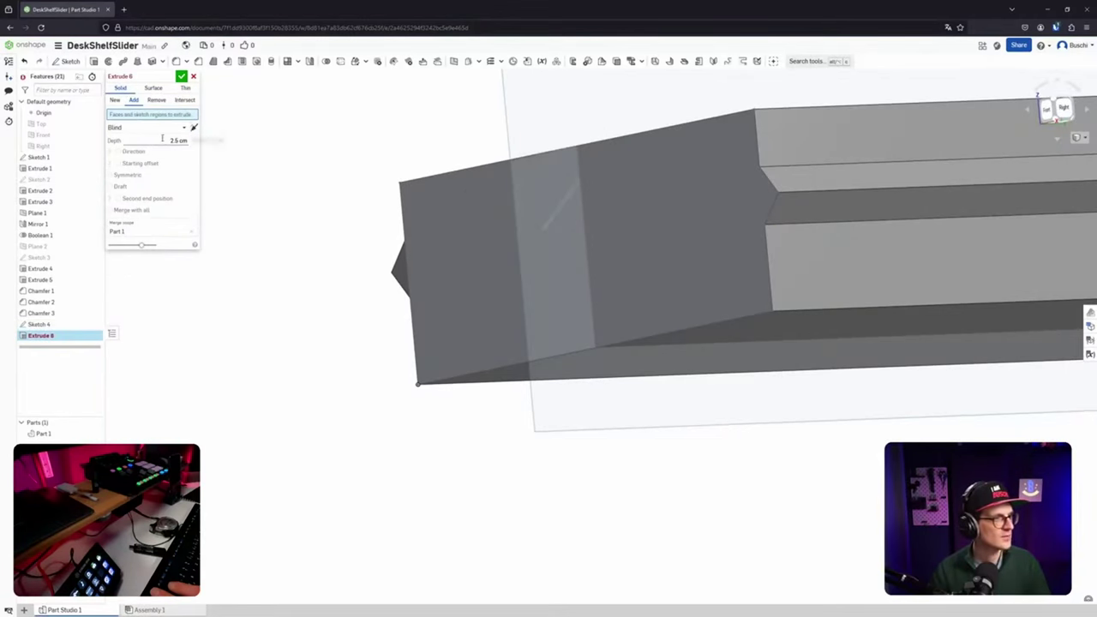
pyautogui.moveTo(276, 199); pyautogui.dragTo(305, 227, button='right')
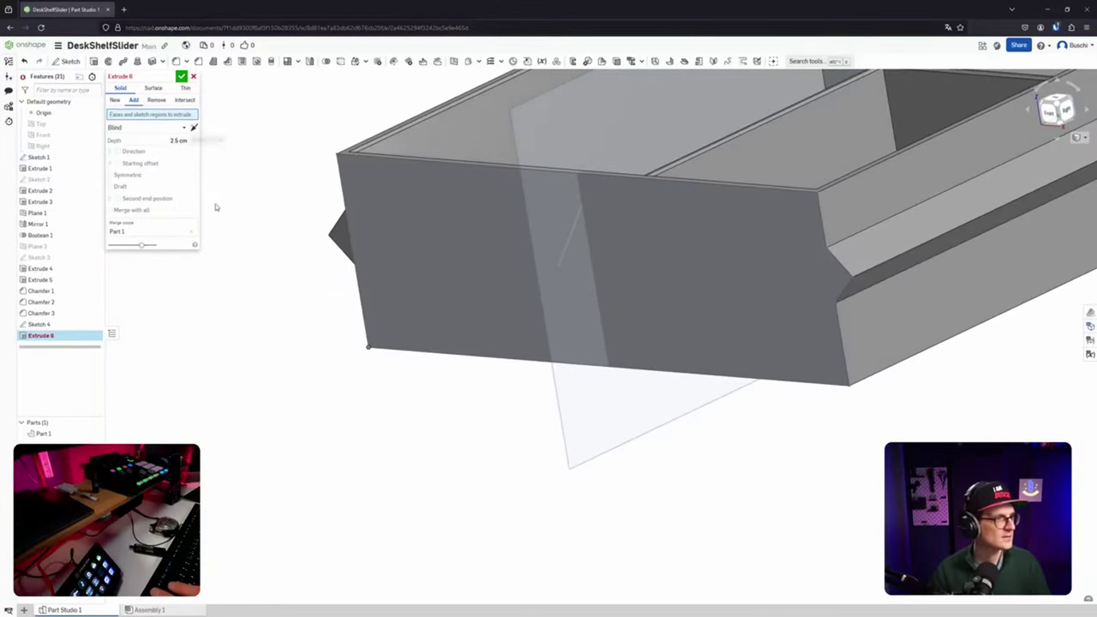
pyautogui.moveTo(365, 208); pyautogui.dragTo(364, 222, button='right')
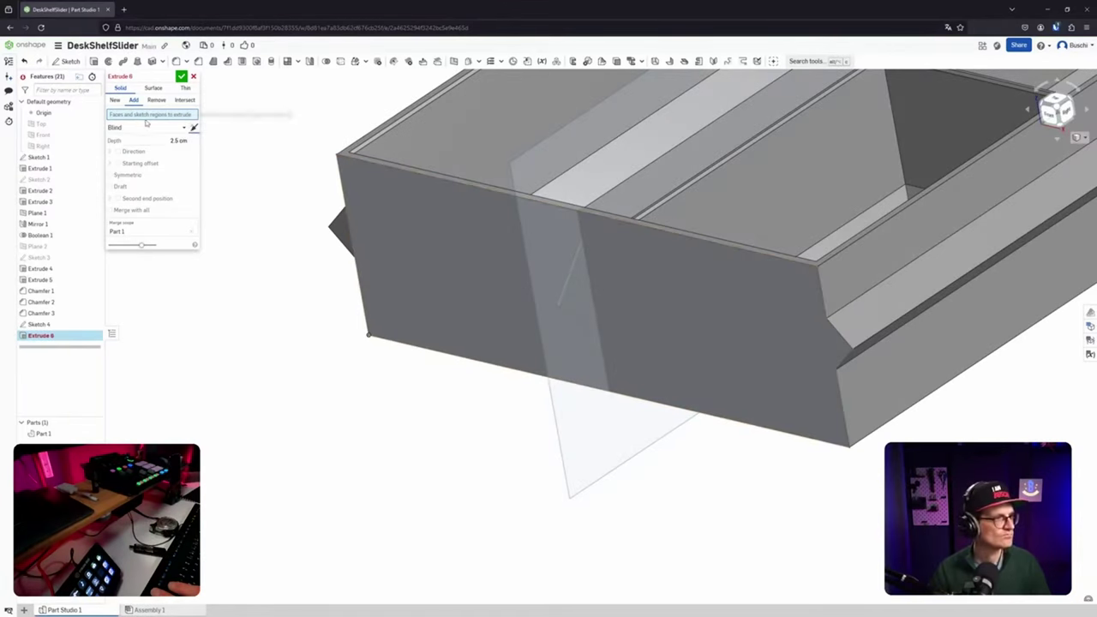
pyautogui.click(118, 100)
pyautogui.click(134, 100)
pyautogui.click(153, 88)
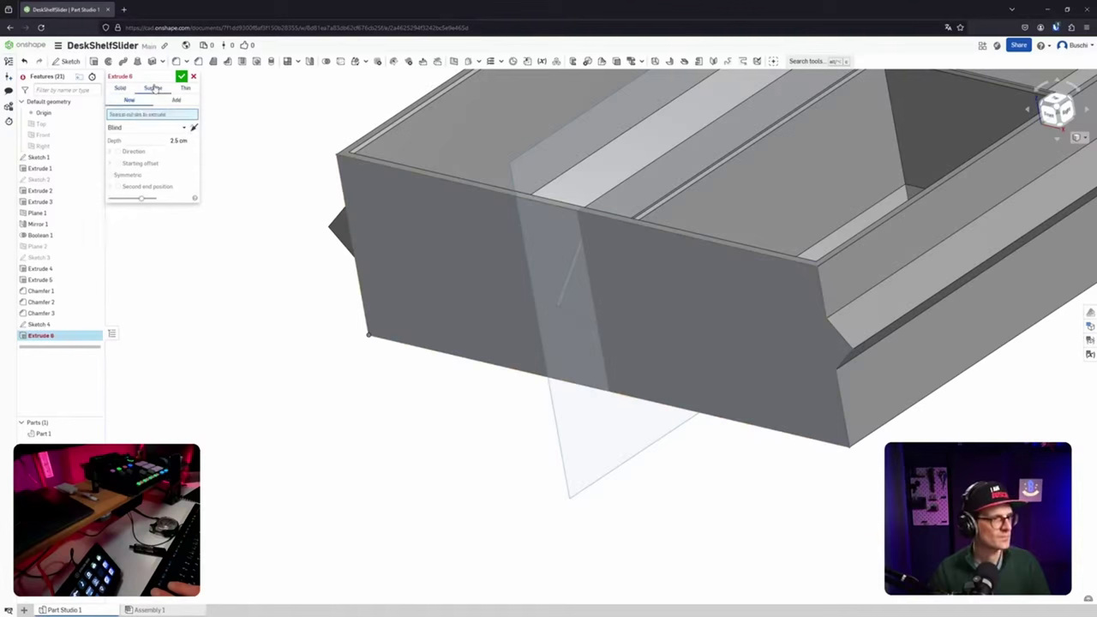
pyautogui.click(120, 88)
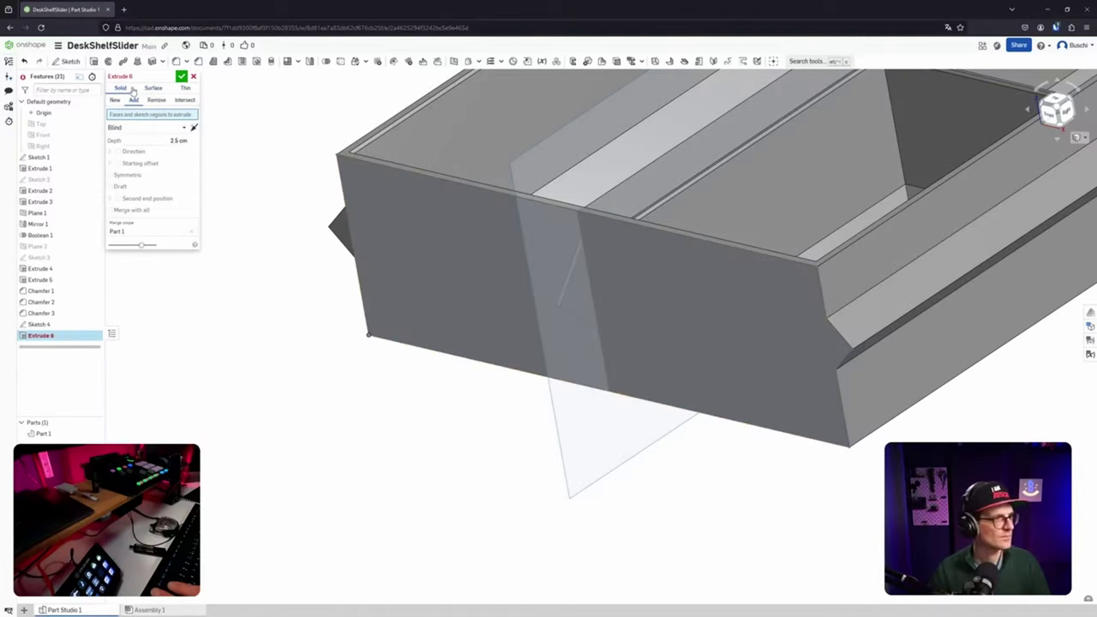
pyautogui.click(572, 276)
pyautogui.moveTo(476, 290); pyautogui.dragTo(303, 187, button='right')
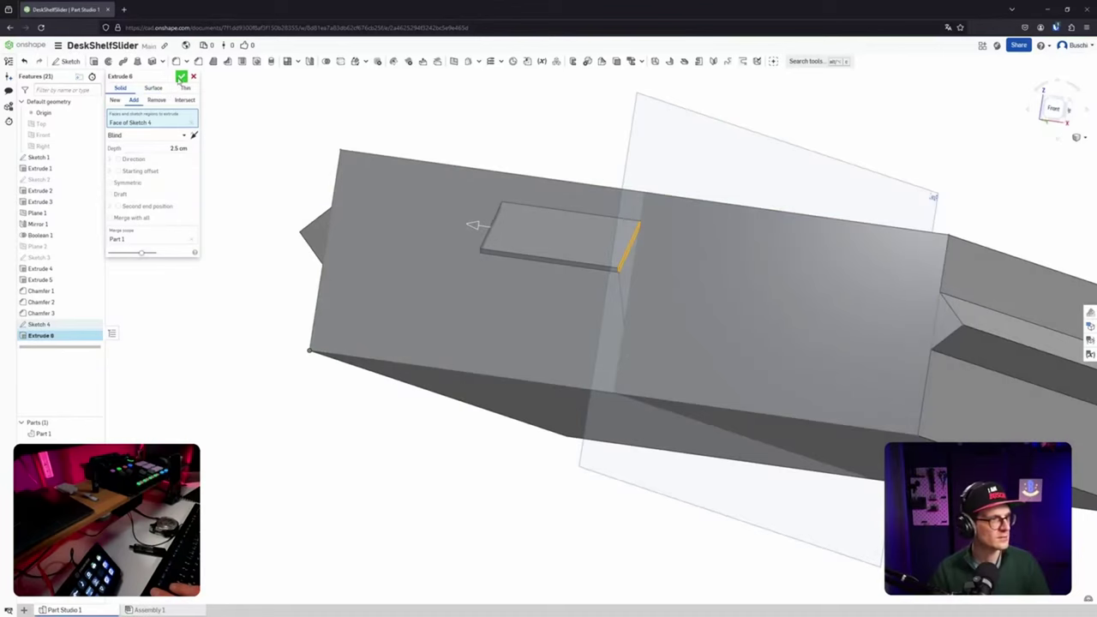
pyautogui.click(181, 77)
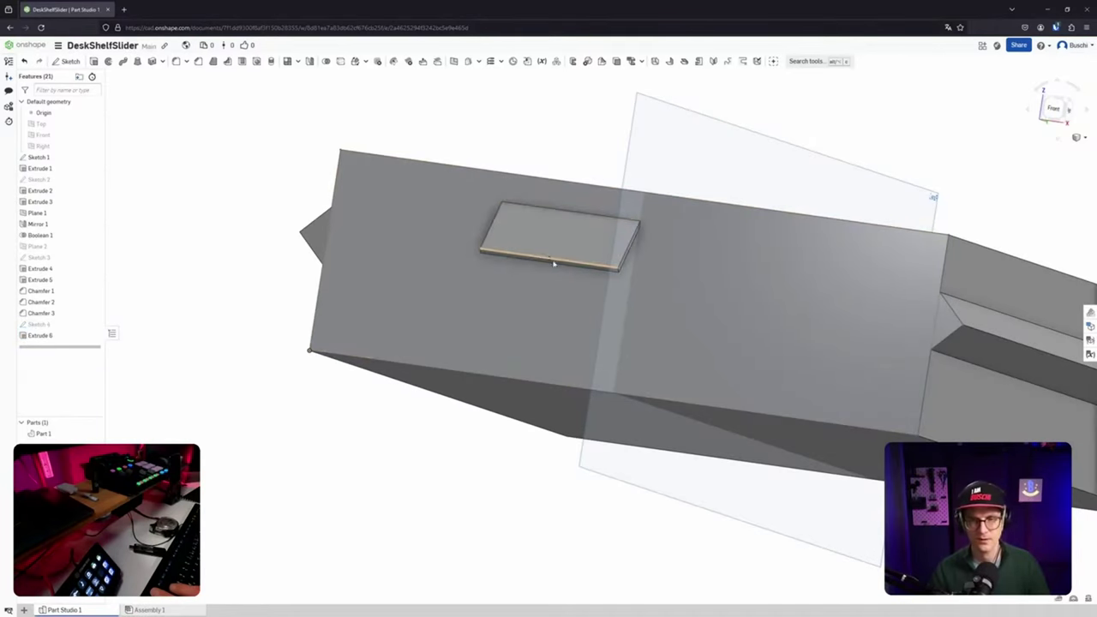
# Show the V-profile sketch again on the tray's front face.
pyautogui.moveTo(532, 253); pyautogui.dragTo(257, 351, button='right')
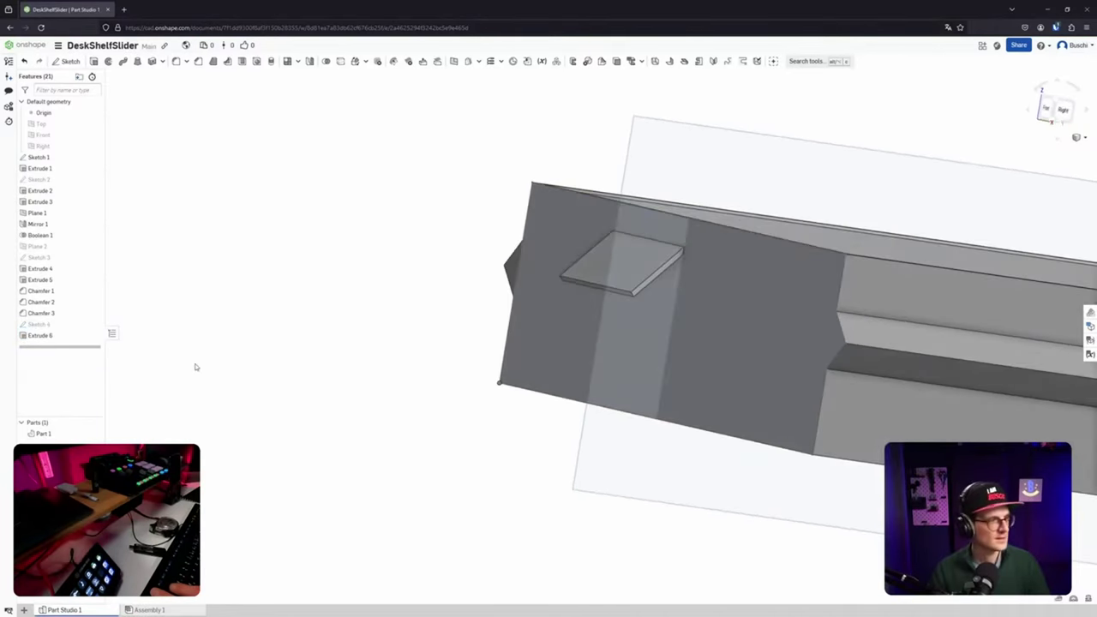
pyautogui.click(92, 324)
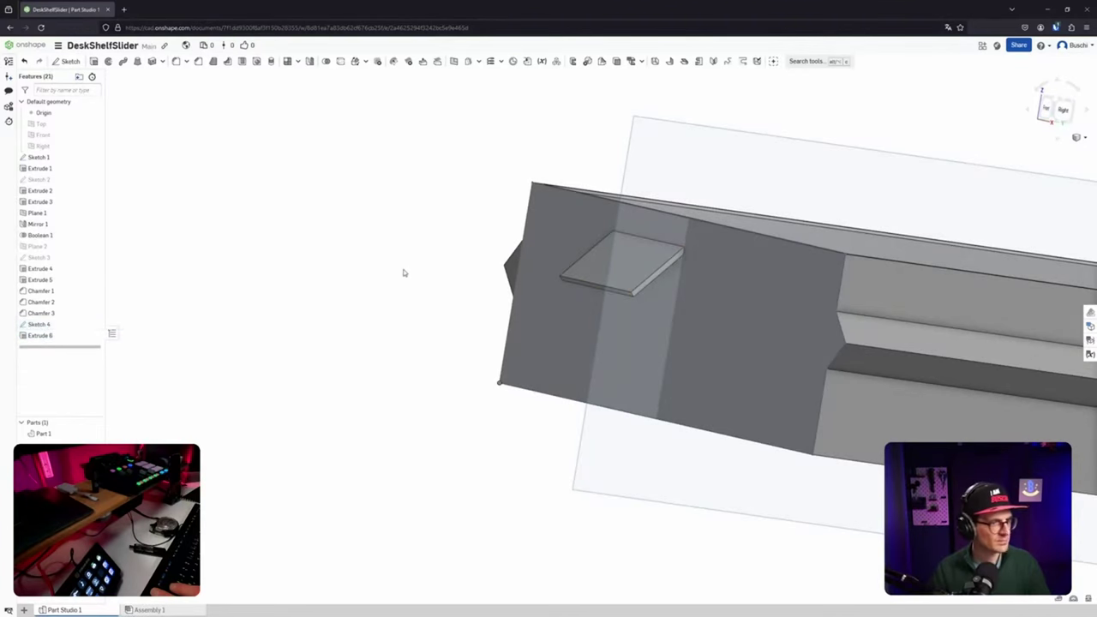
pyautogui.moveTo(412, 251); pyautogui.dragTo(373, 268, button='middle')
pyautogui.moveTo(374, 269)
pyautogui.mouseDown(button='right')
pyautogui.moveTo(382, 274)
pyautogui.moveTo(376, 261)
pyautogui.mouseUp(button='right')
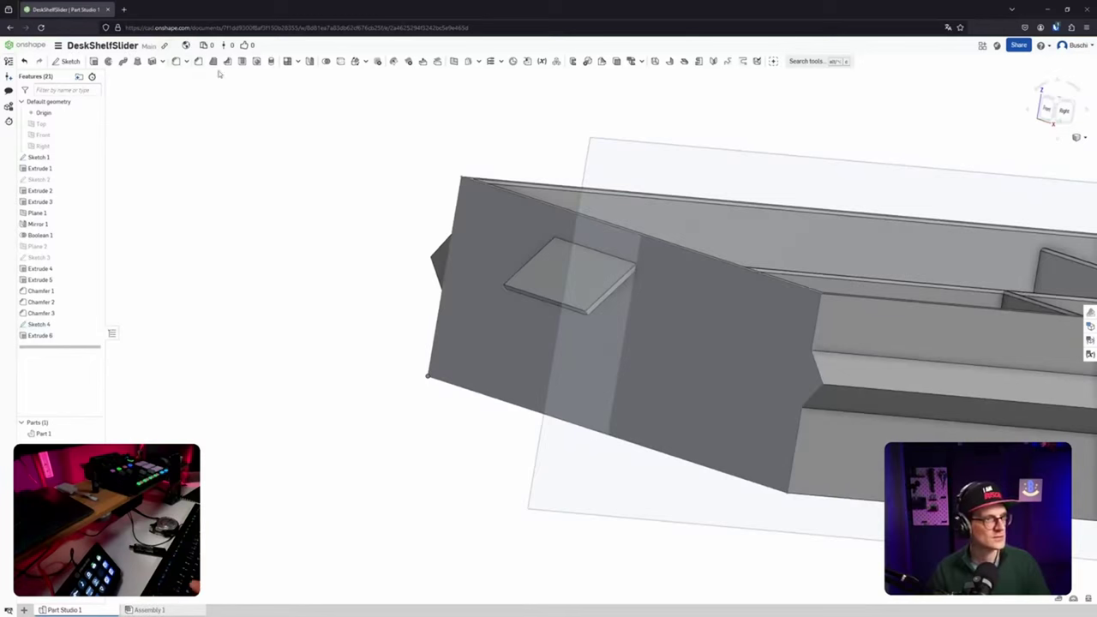
pyautogui.click(94, 61)
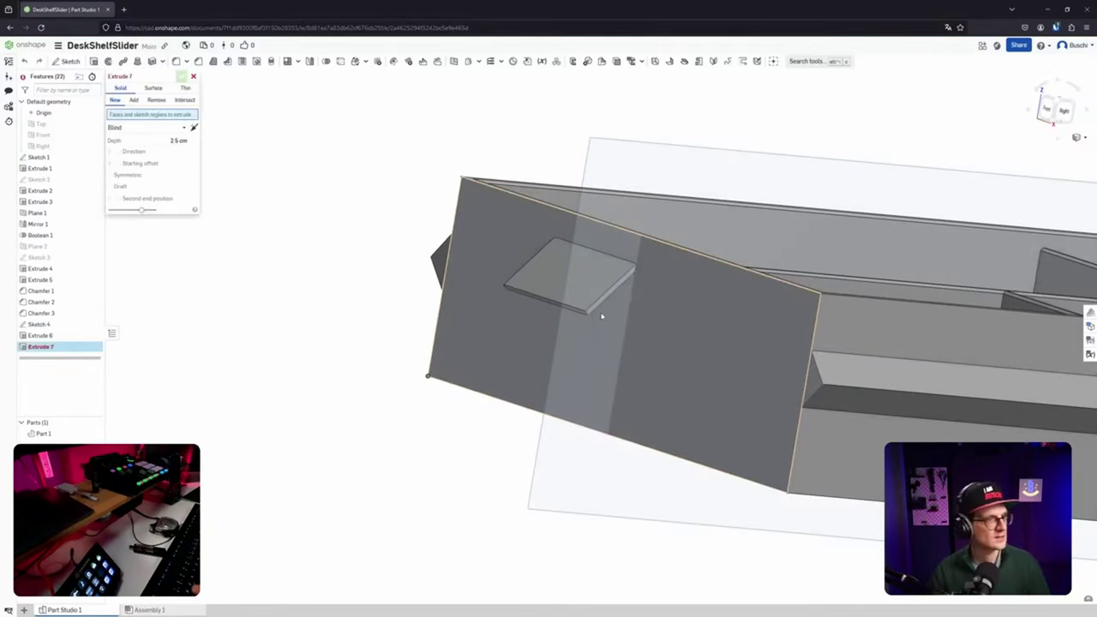
pyautogui.scroll(3, 605, 322)
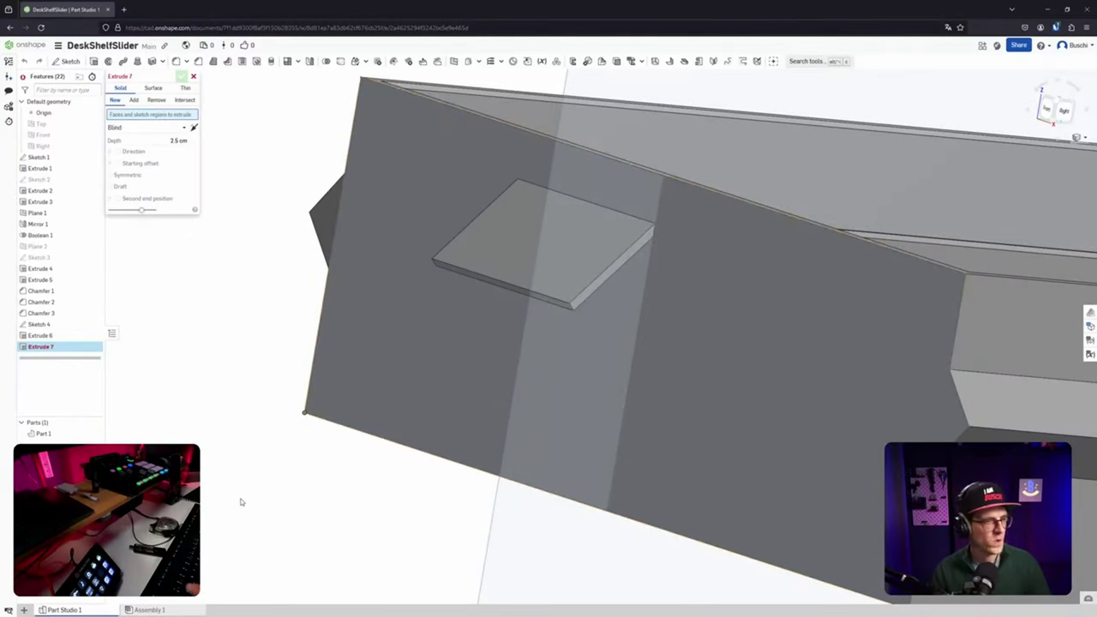
pyautogui.press('Escape')
# Reopen the V-profile sketch, close the triangle below the strip with a line along the front face, and finish the sketch.
pyautogui.click(74, 327)
pyautogui.doubleClick(74, 328)
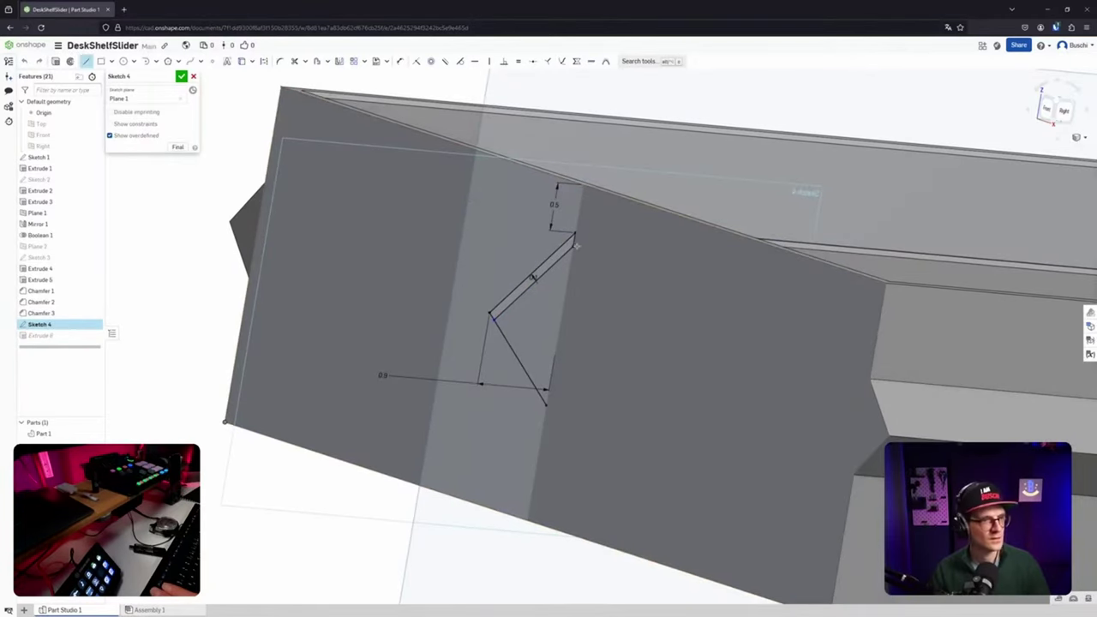
pyautogui.click(547, 405)
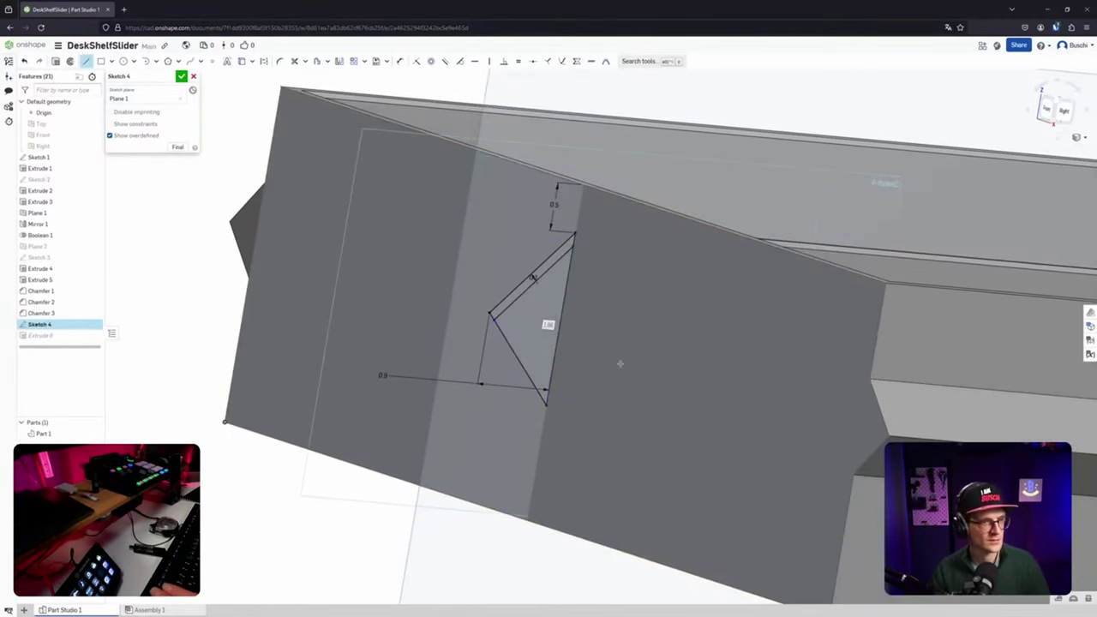
pyautogui.press('Escape')
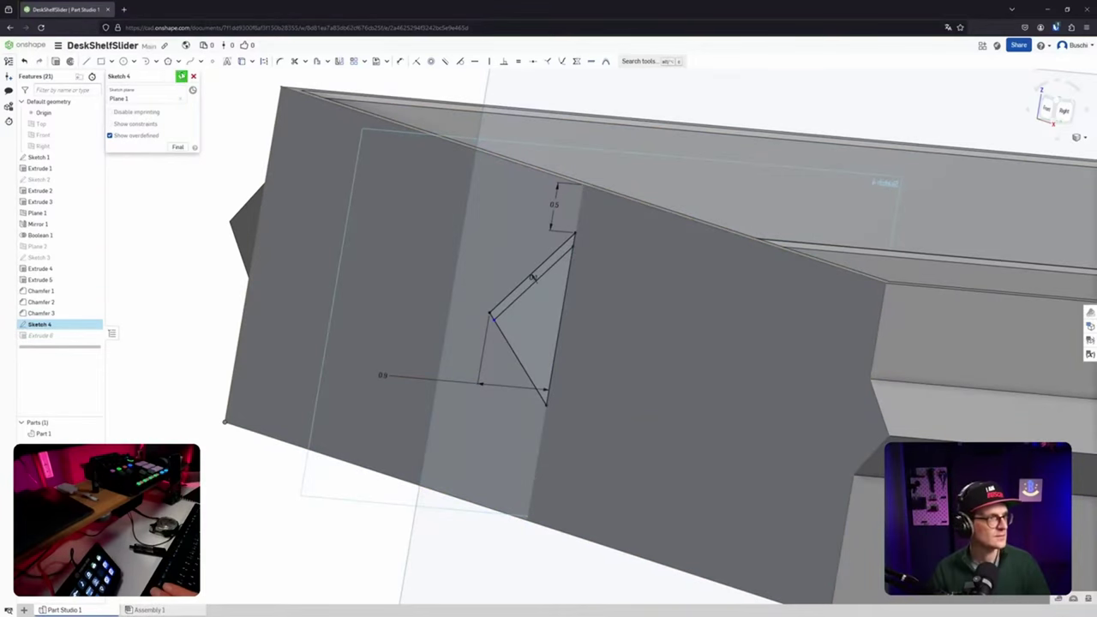
pyautogui.click(181, 76)
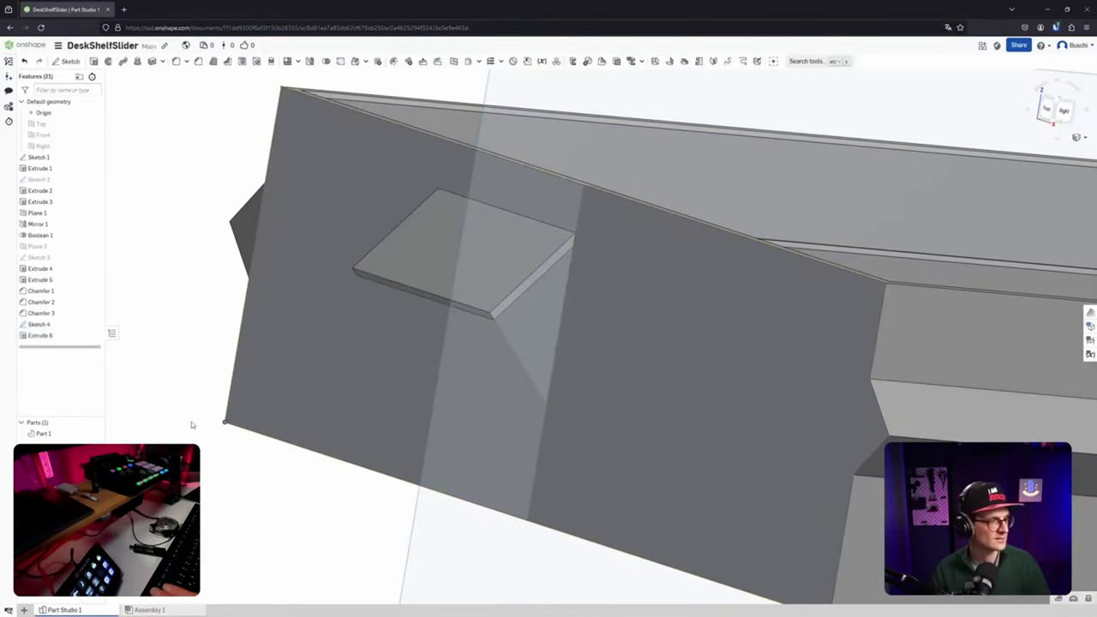
# Extrude the triangle below the handle strip as a solid added to the tray, with a blind depth of 1 mm.
pyautogui.click(95, 61)
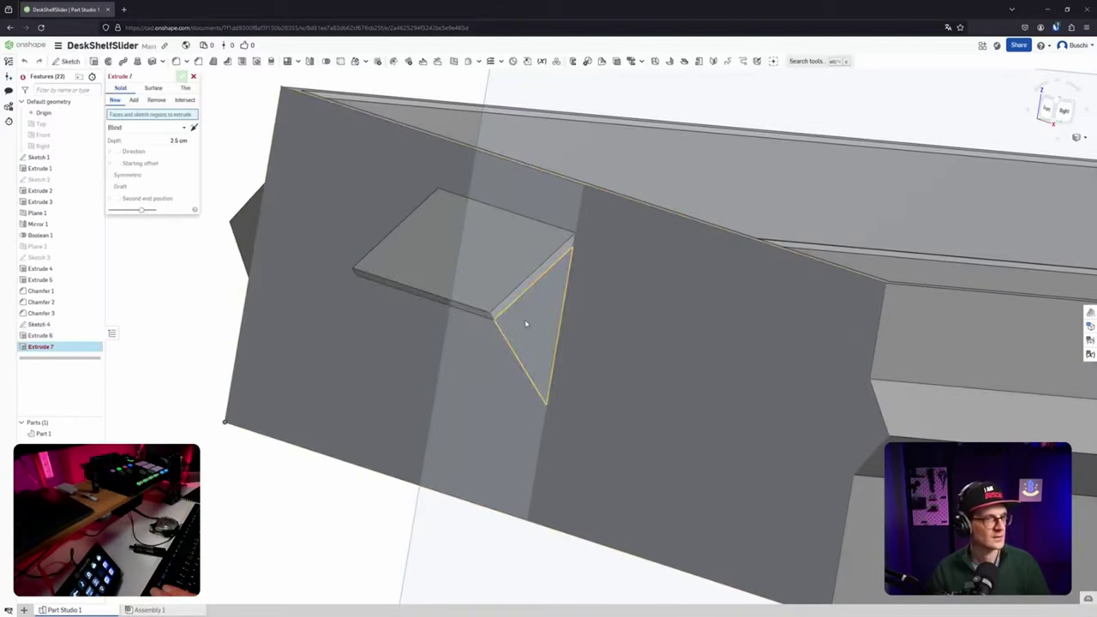
pyautogui.click(523, 319)
pyautogui.moveTo(502, 328); pyautogui.dragTo(299, 214, button='right')
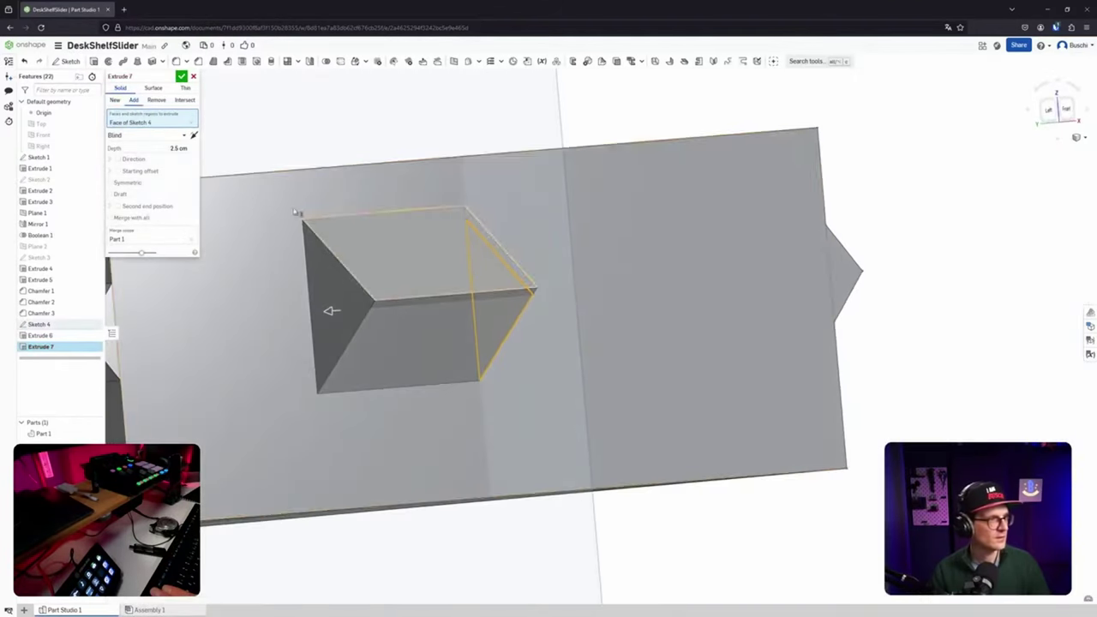
pyautogui.click(128, 135)
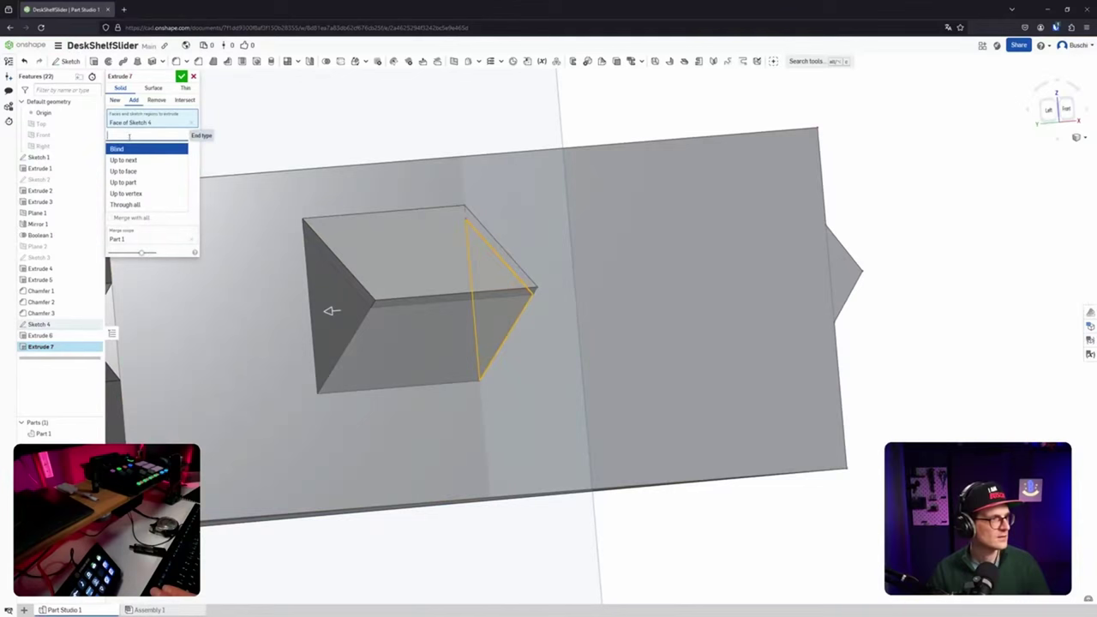
pyautogui.click(125, 149)
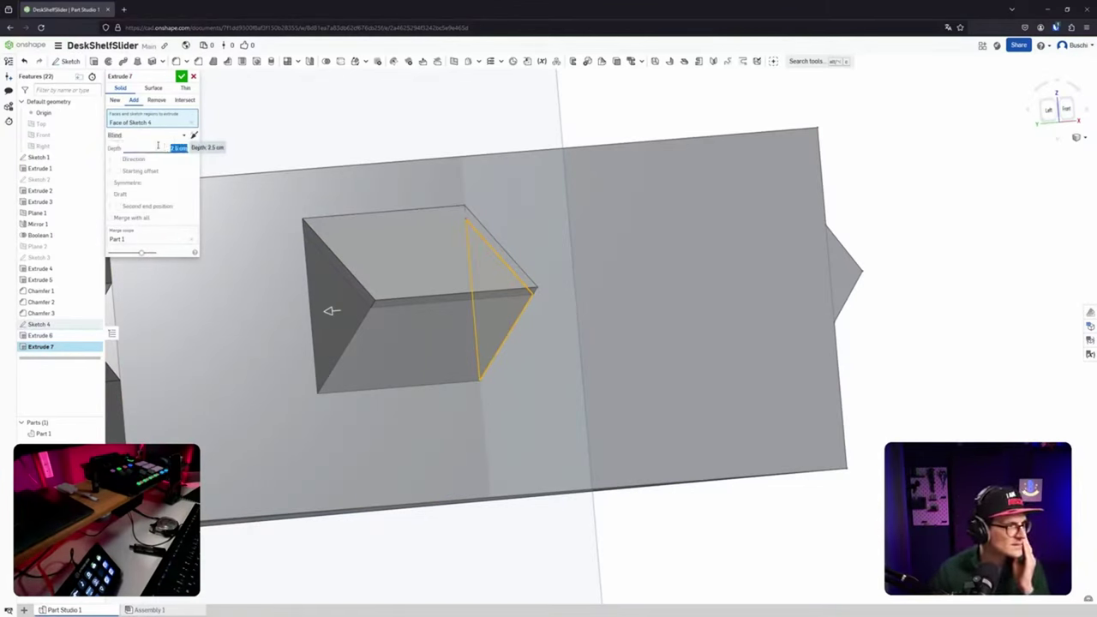
pyautogui.write('1mm')
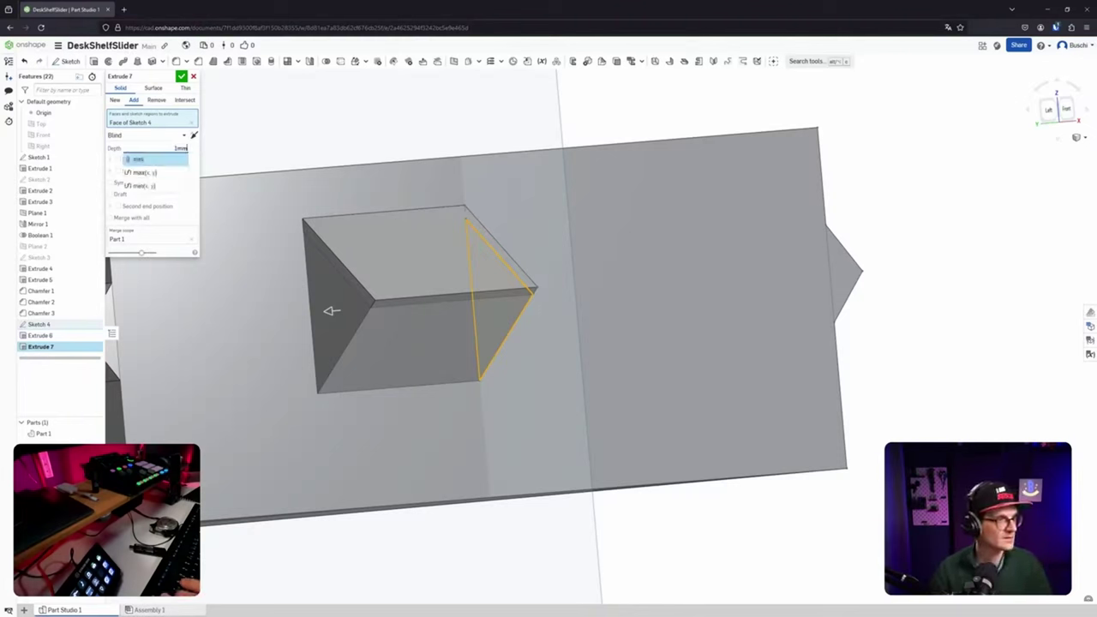
pyautogui.press('Return')
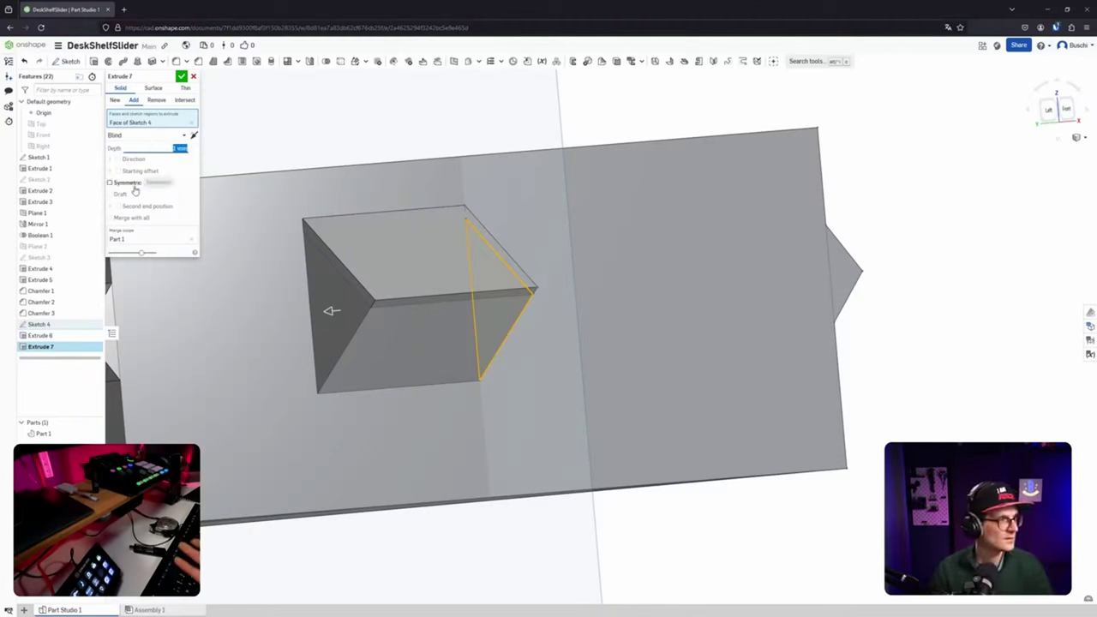
# Try starting the triangle's extrusion from the handle strip's end face using an Entity starting offset, and remove the offset.
pyautogui.click(118, 171)
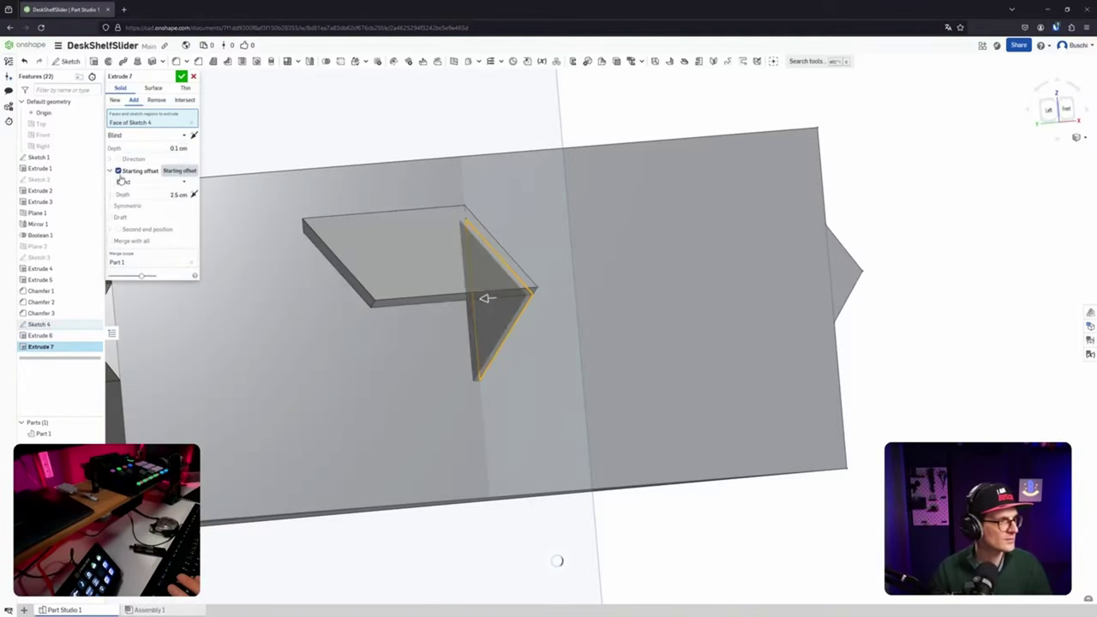
pyautogui.click(149, 182)
pyautogui.click(152, 209)
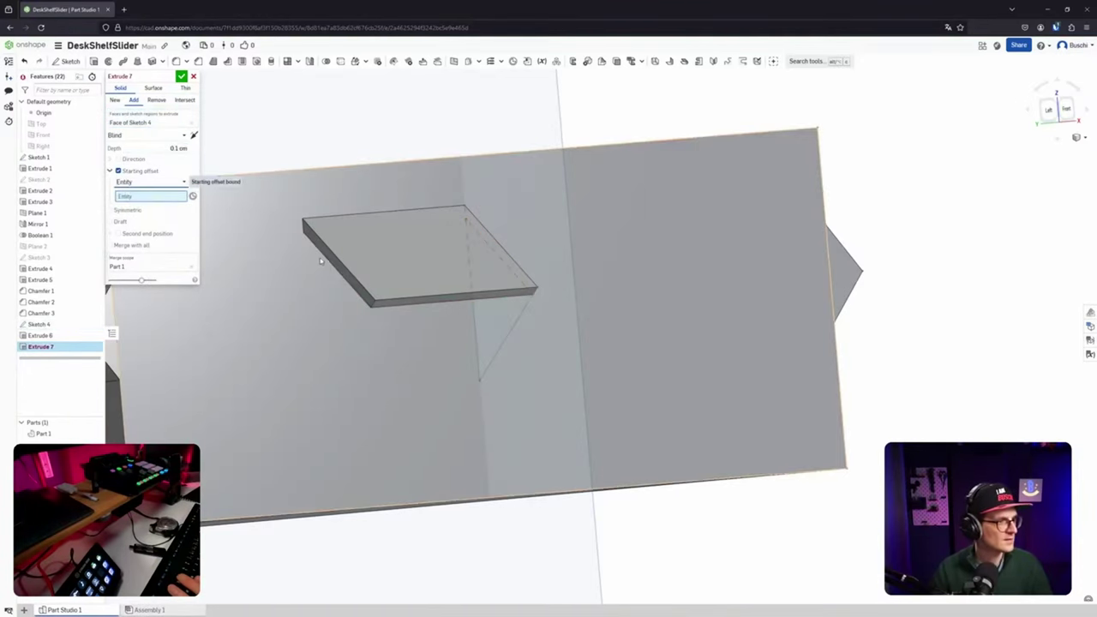
pyautogui.click(330, 257)
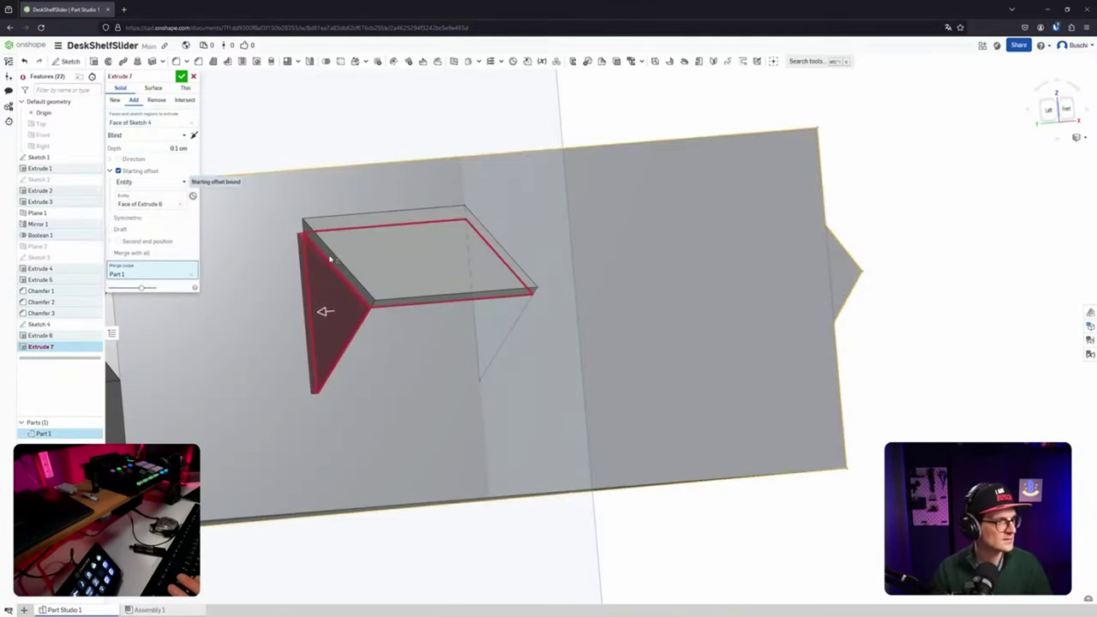
pyautogui.click(147, 182)
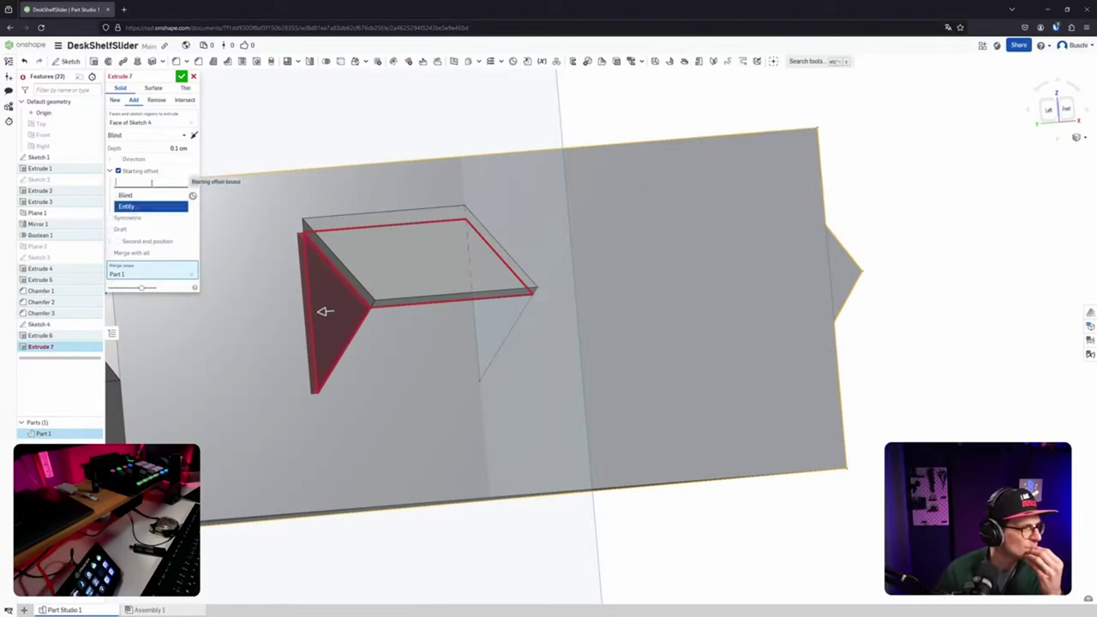
pyautogui.click(151, 194)
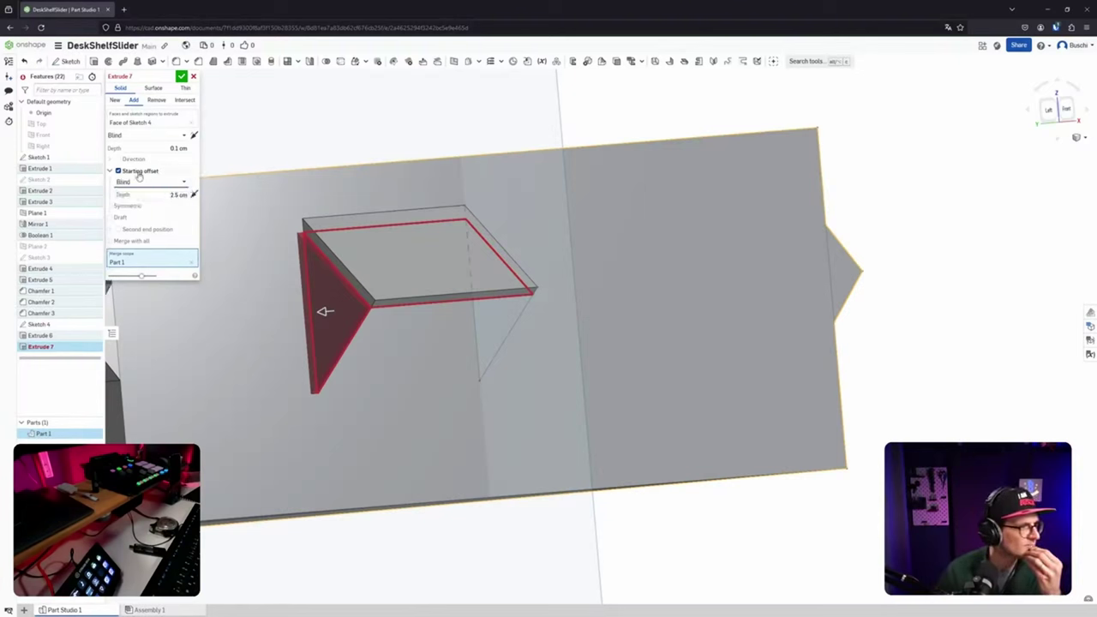
pyautogui.click(118, 171)
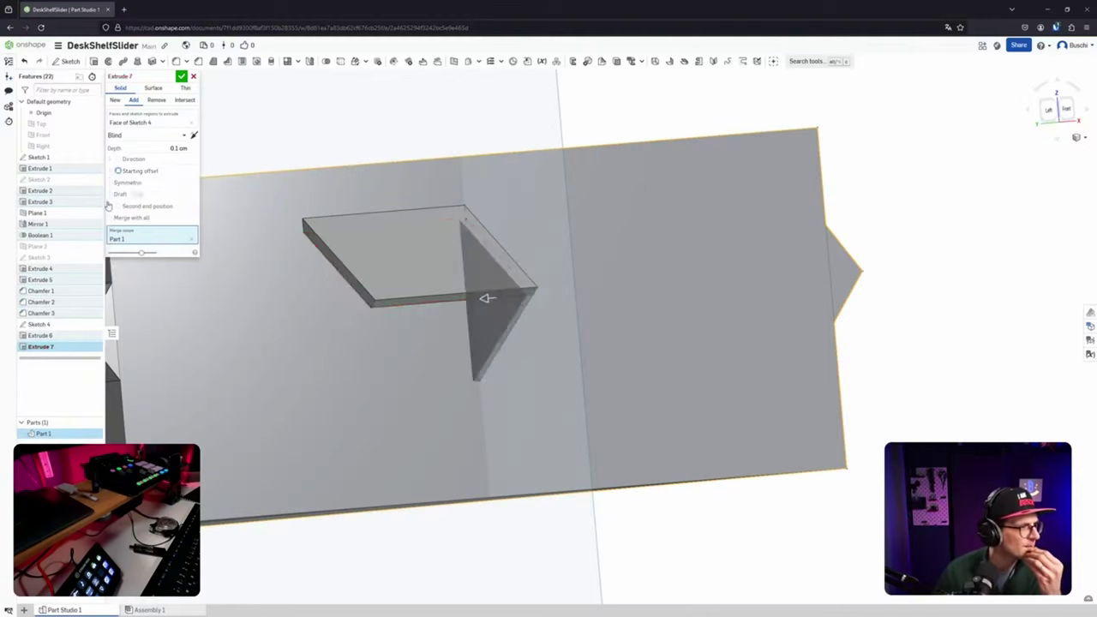
pyautogui.click(173, 148)
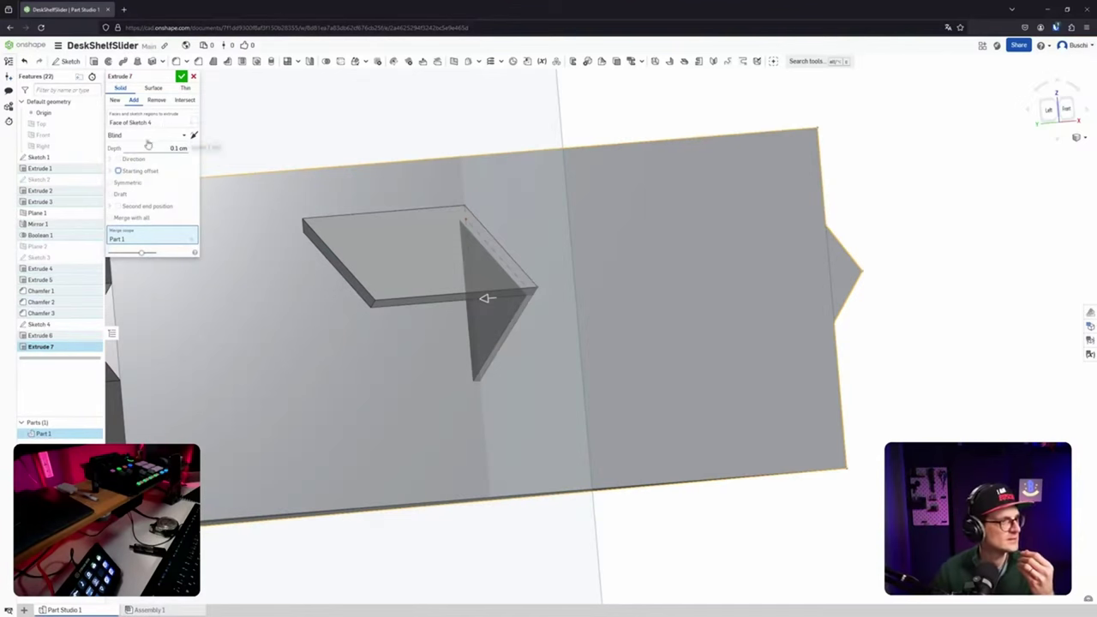
pyautogui.click(143, 137)
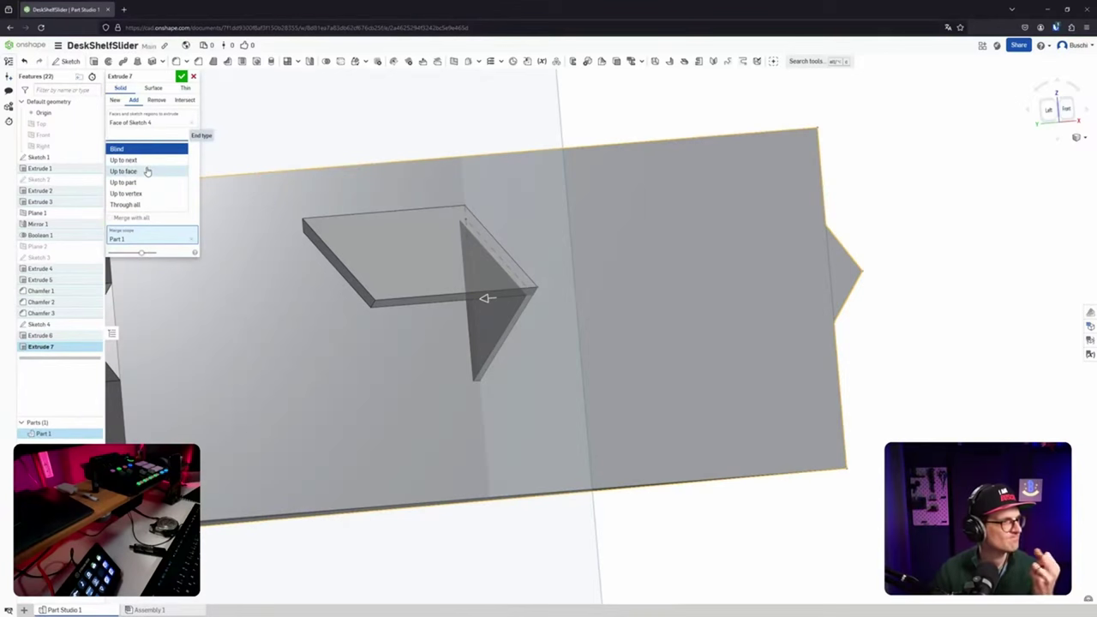
pyautogui.click(143, 148)
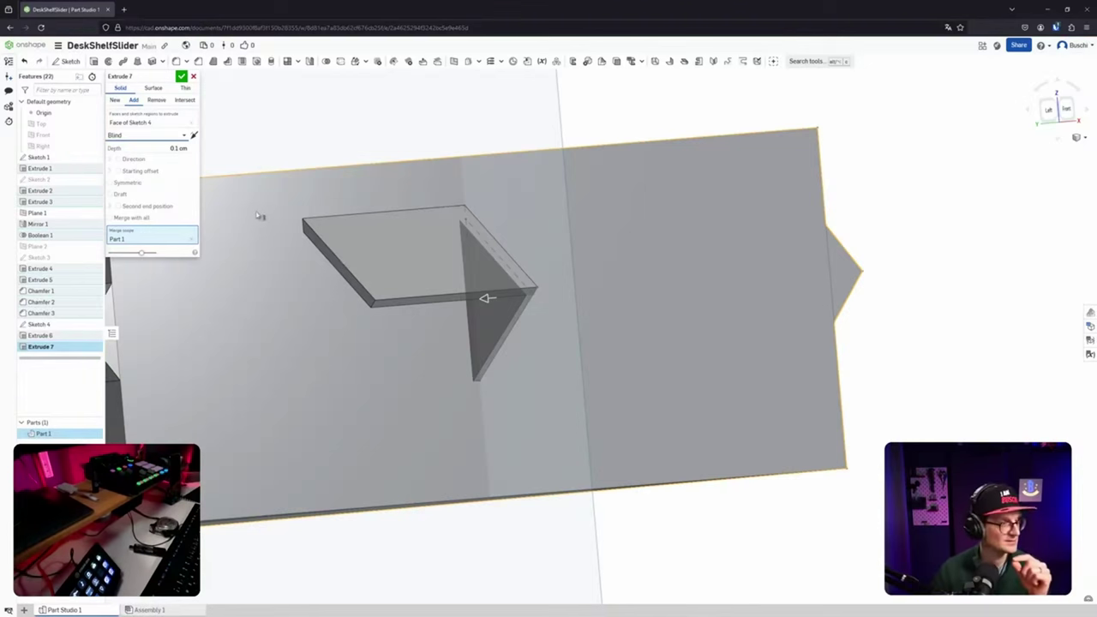
pyautogui.click(121, 160)
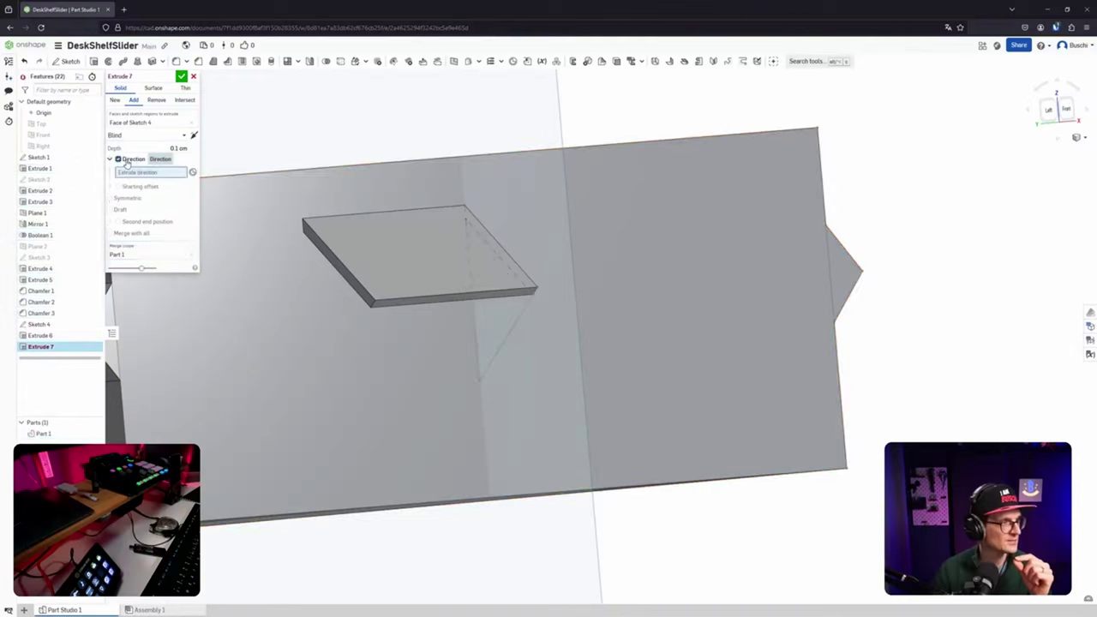
pyautogui.click(120, 161)
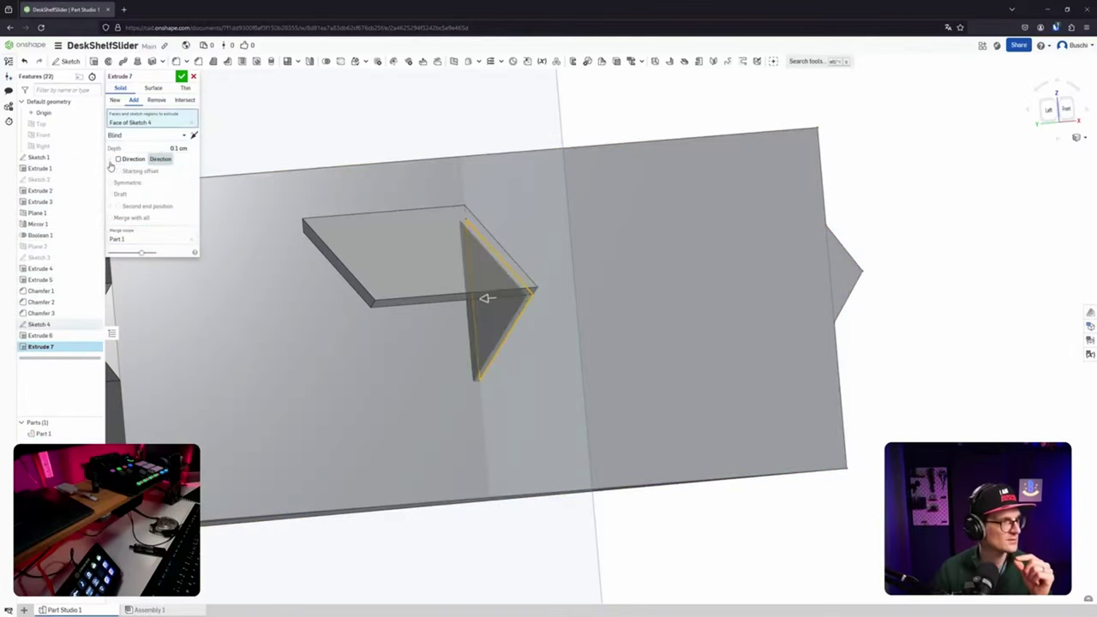
pyautogui.click(120, 160)
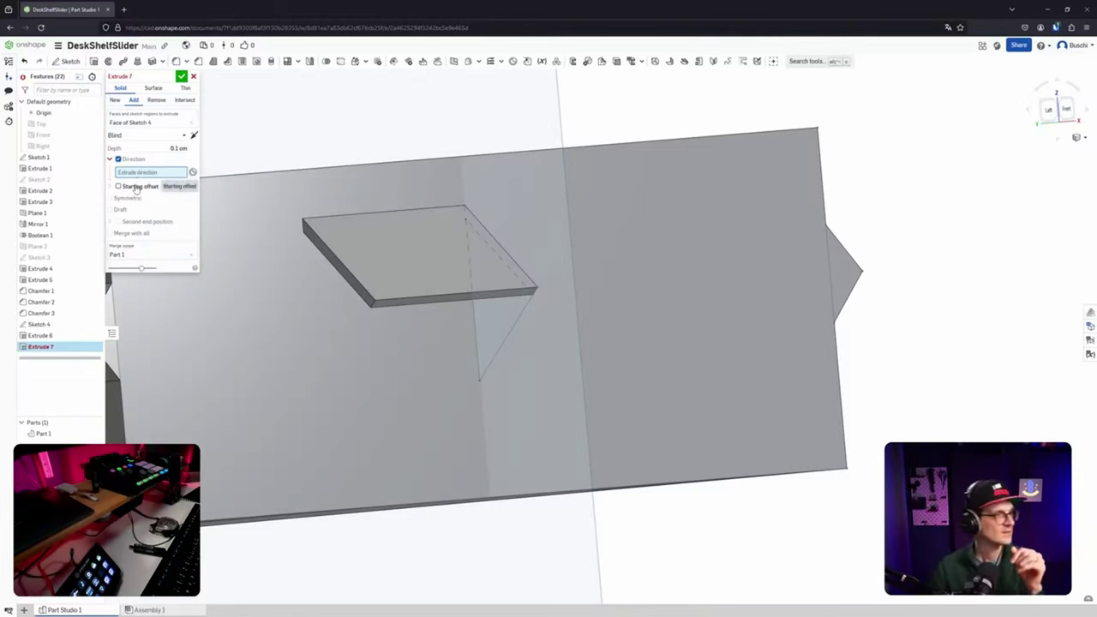
pyautogui.click(118, 160)
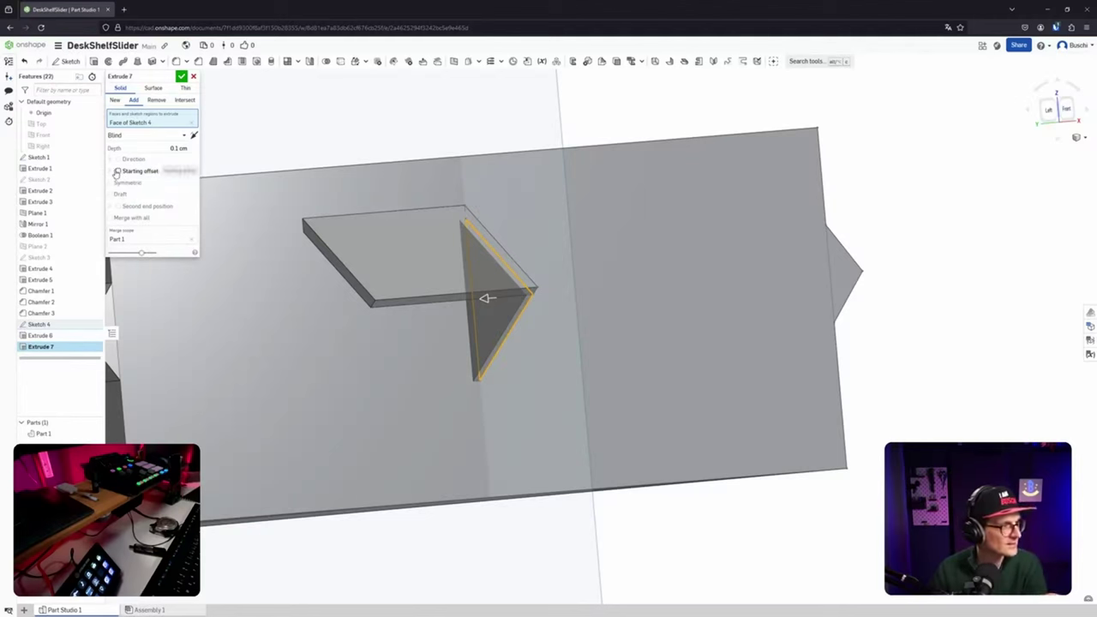
# Start the triangle's extrusion from the handle strip's end face with an Entity starting offset, keeping only the triangle as the extruded region.
pyautogui.click(117, 171)
pyautogui.click(135, 184)
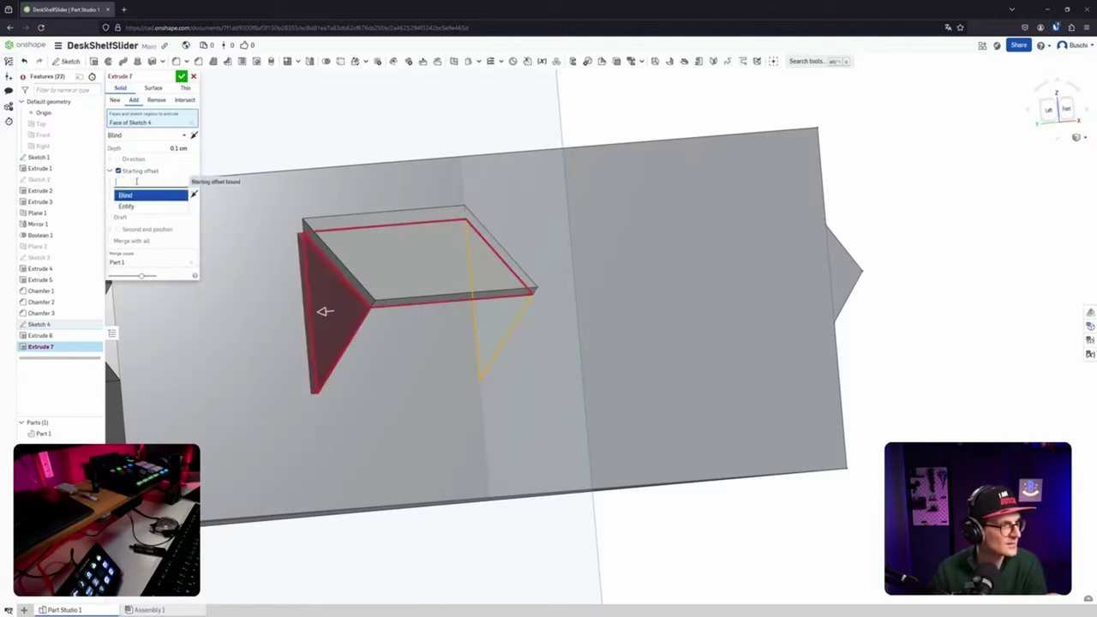
pyautogui.click(137, 206)
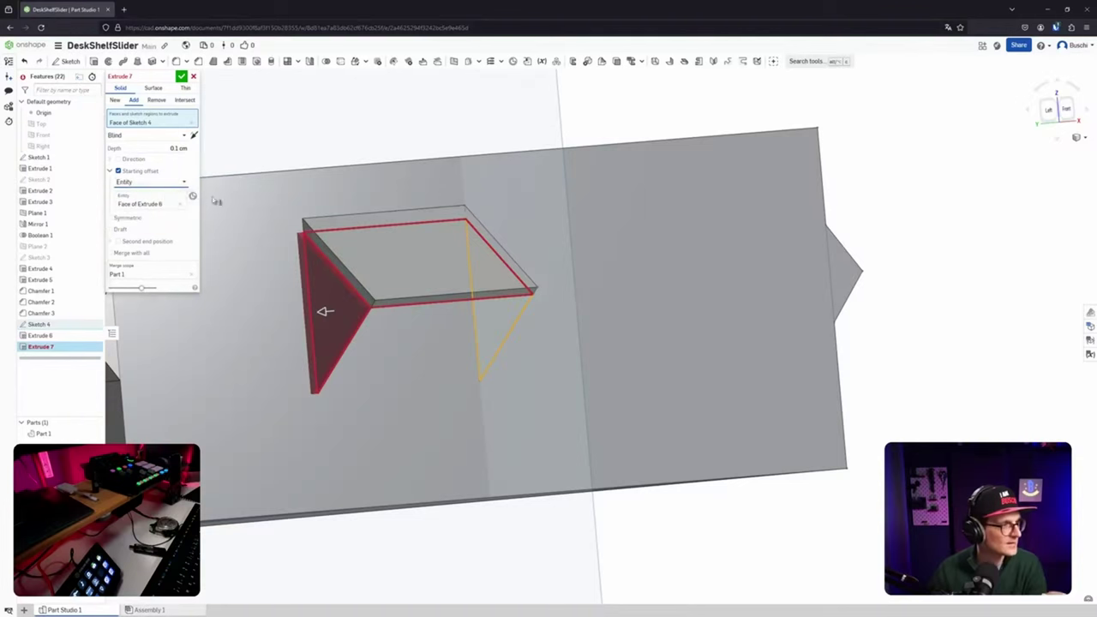
pyautogui.click(318, 240)
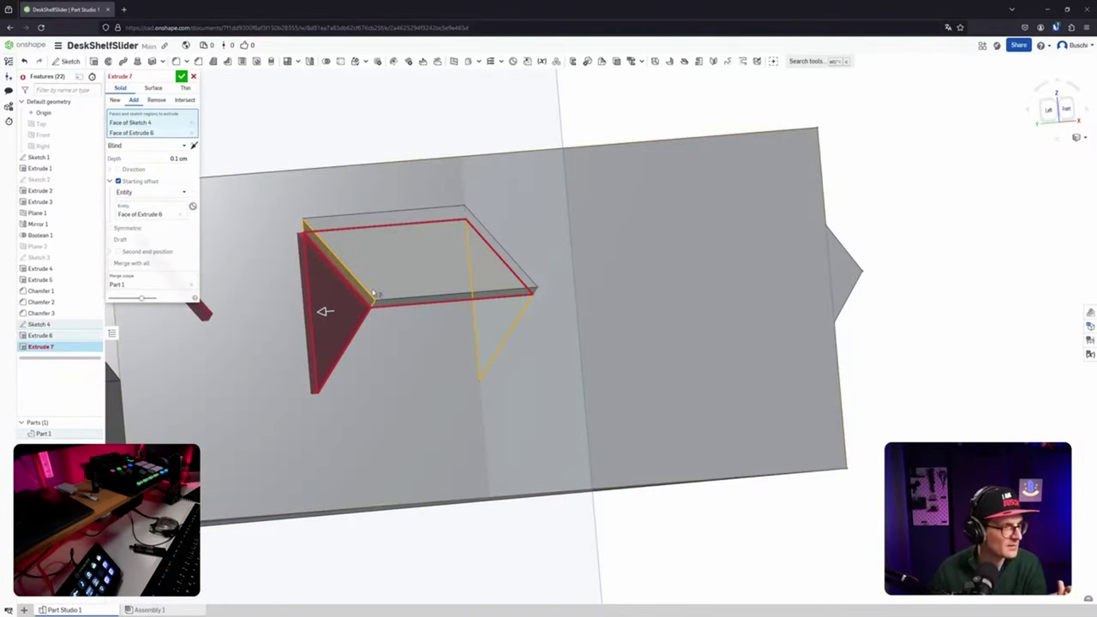
pyautogui.scroll(-4, 318, 243)
pyautogui.moveTo(385, 294); pyautogui.dragTo(403, 303, button='right')
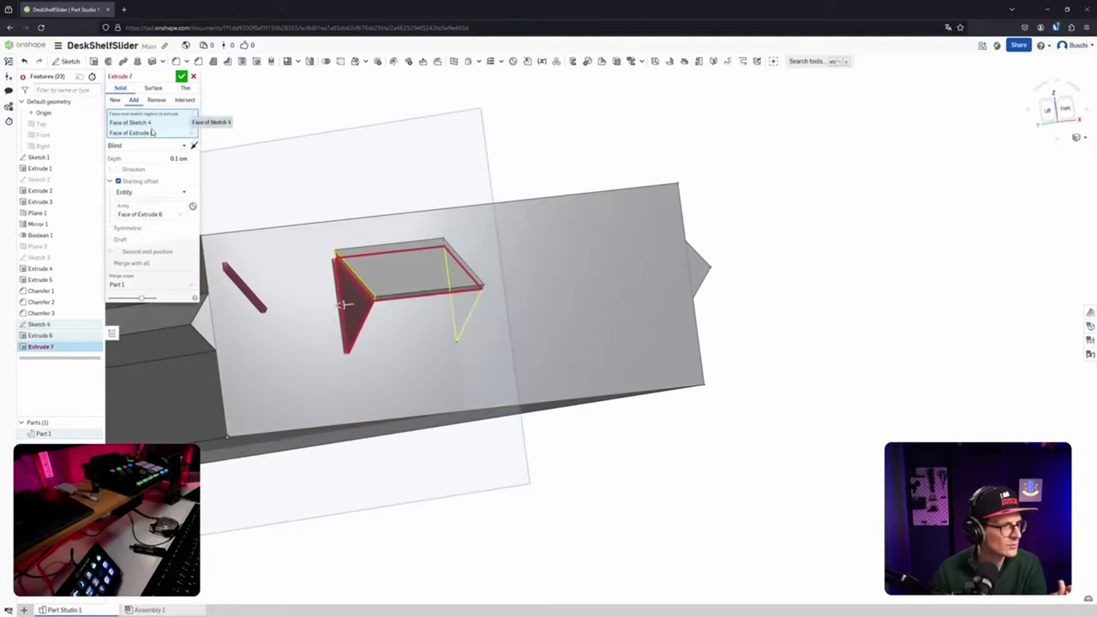
pyautogui.click(191, 133)
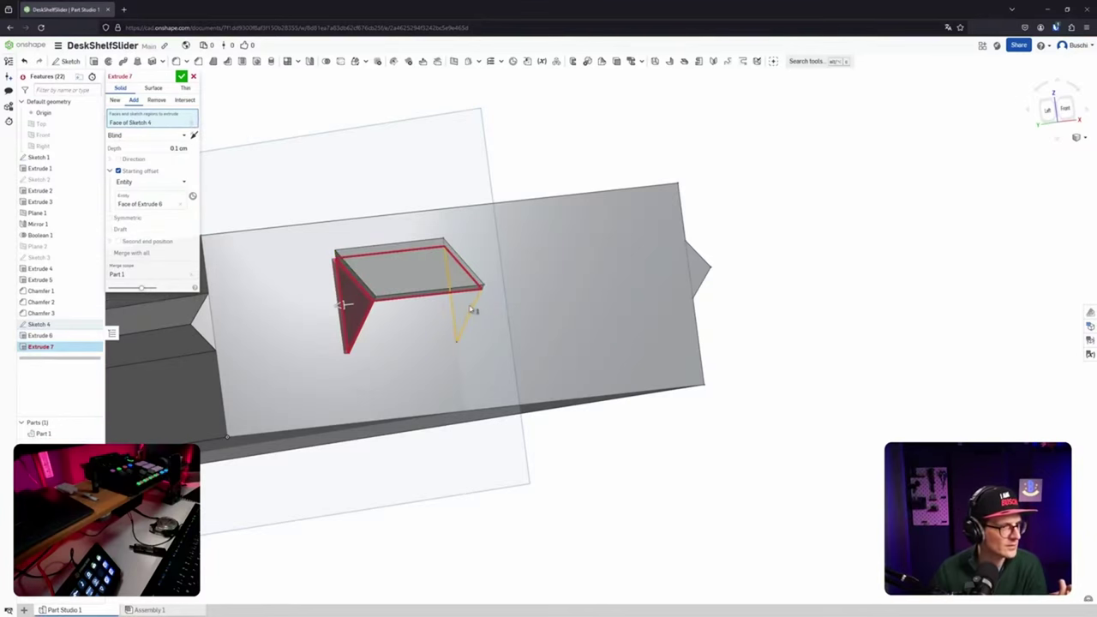
# Set the triangle's extrusion depth to -1 mm so the rib runs inward under the handle strip, and accept the extrusion.
pyautogui.scroll(3, 376, 304)
pyautogui.scroll(8, 376, 304)
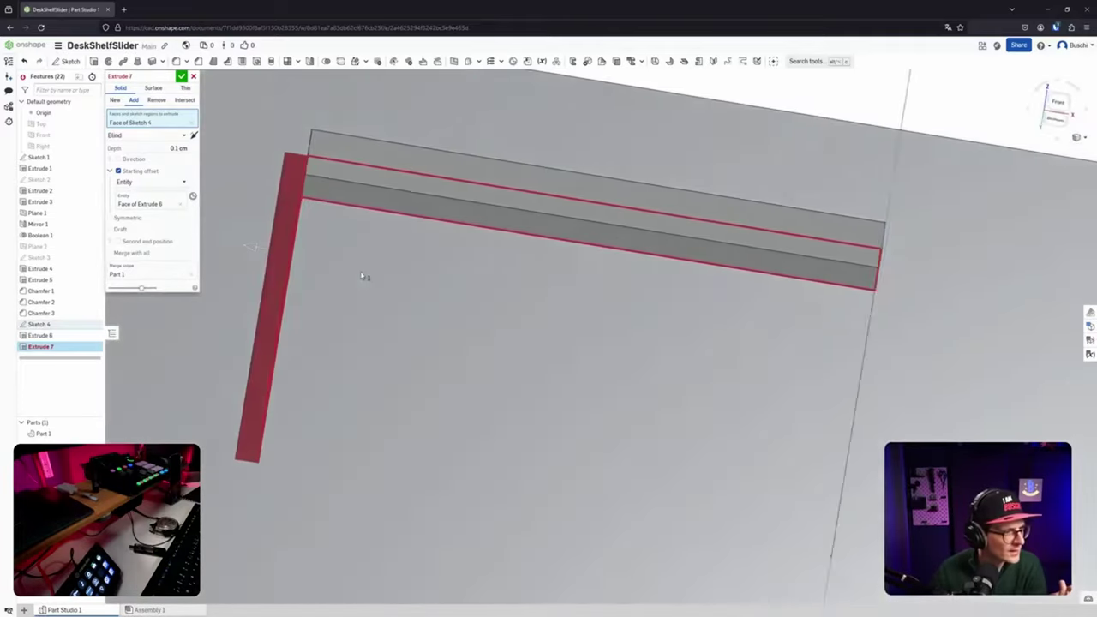
pyautogui.moveTo(362, 274)
pyautogui.mouseDown(button='right')
pyautogui.moveTo(372, 273)
pyautogui.moveTo(331, 250)
pyautogui.mouseUp(button='right')
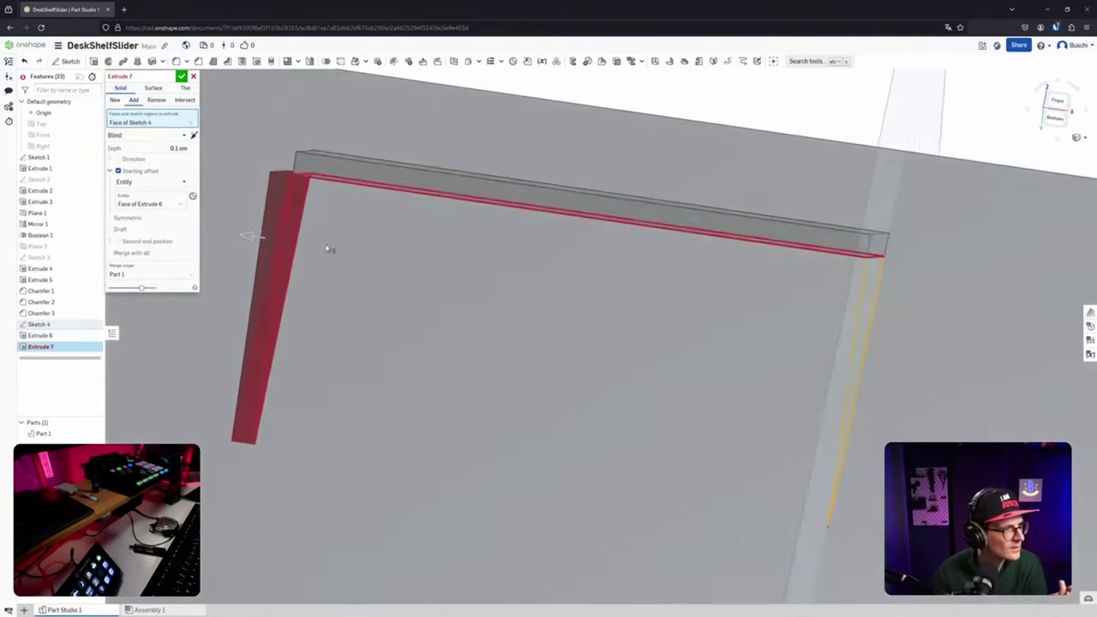
pyautogui.click(160, 148)
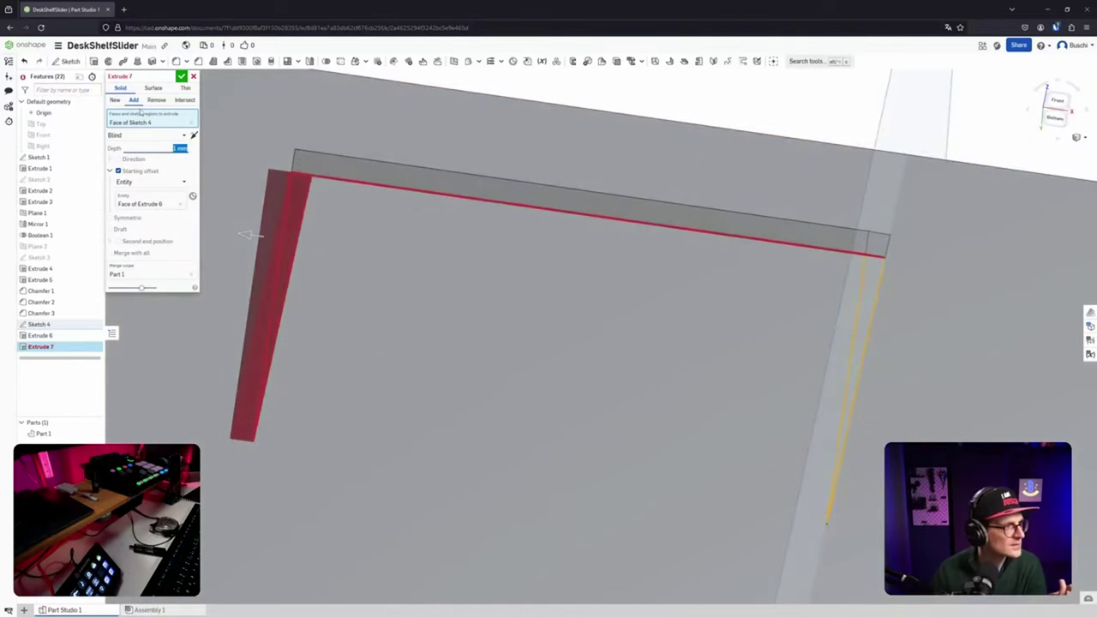
pyautogui.moveTo(220, 189); pyautogui.dragTo(284, 215, button='right')
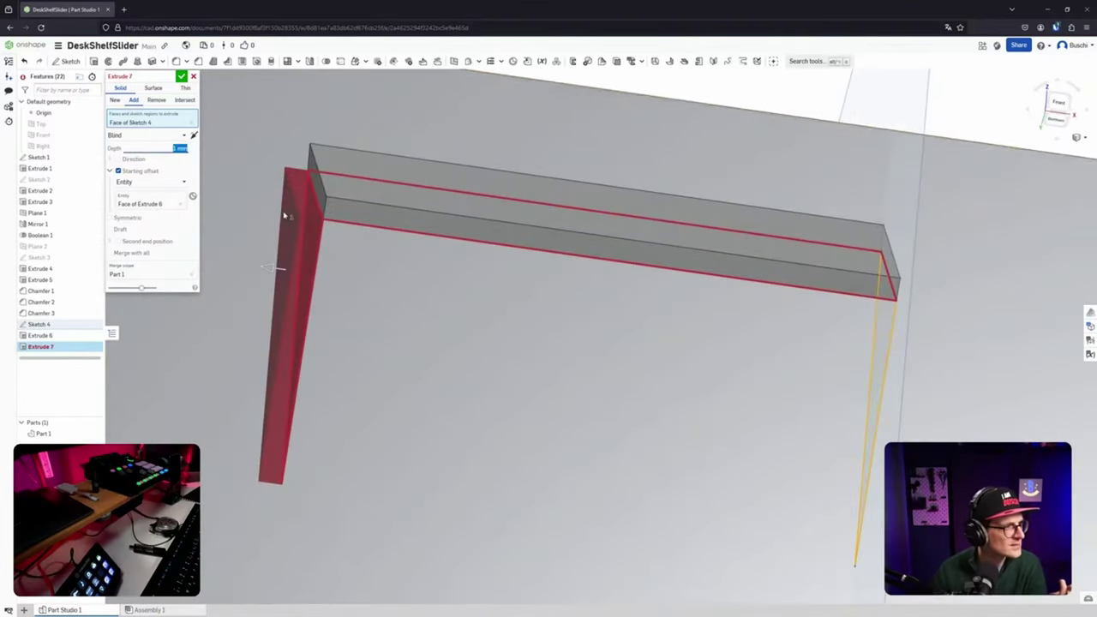
pyautogui.click(171, 148)
pyautogui.write('-')
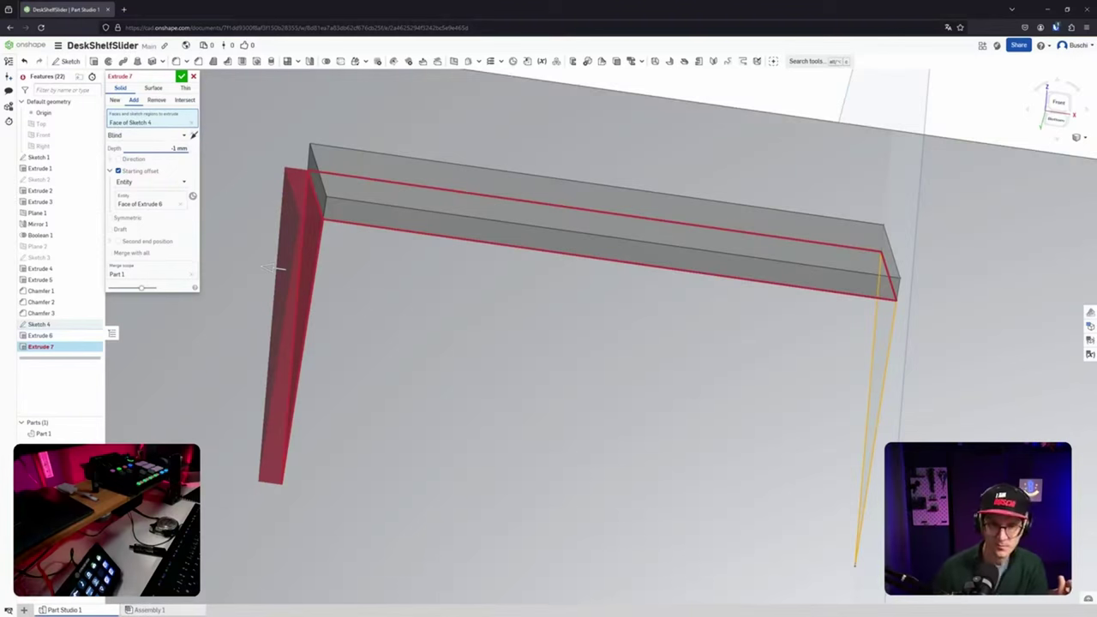
pyautogui.click(179, 147)
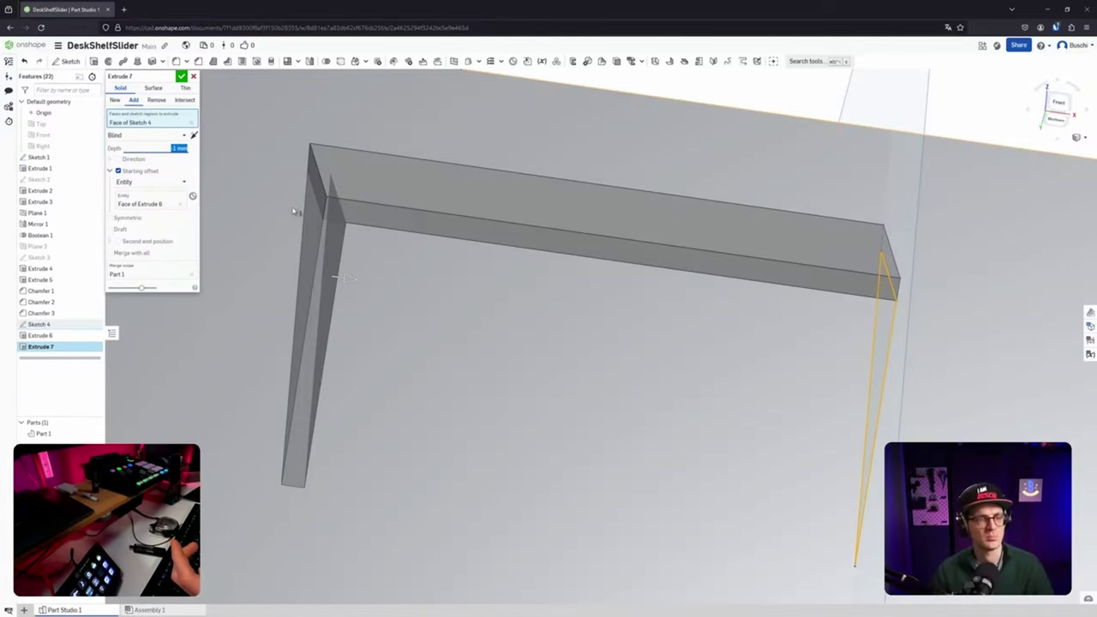
pyautogui.moveTo(293, 213)
pyautogui.mouseDown(button='right')
pyautogui.moveTo(318, 224)
pyautogui.moveTo(384, 219)
pyautogui.moveTo(317, 230)
pyautogui.moveTo(303, 262)
pyautogui.moveTo(271, 258)
pyautogui.moveTo(283, 267)
pyautogui.mouseUp(button='right')
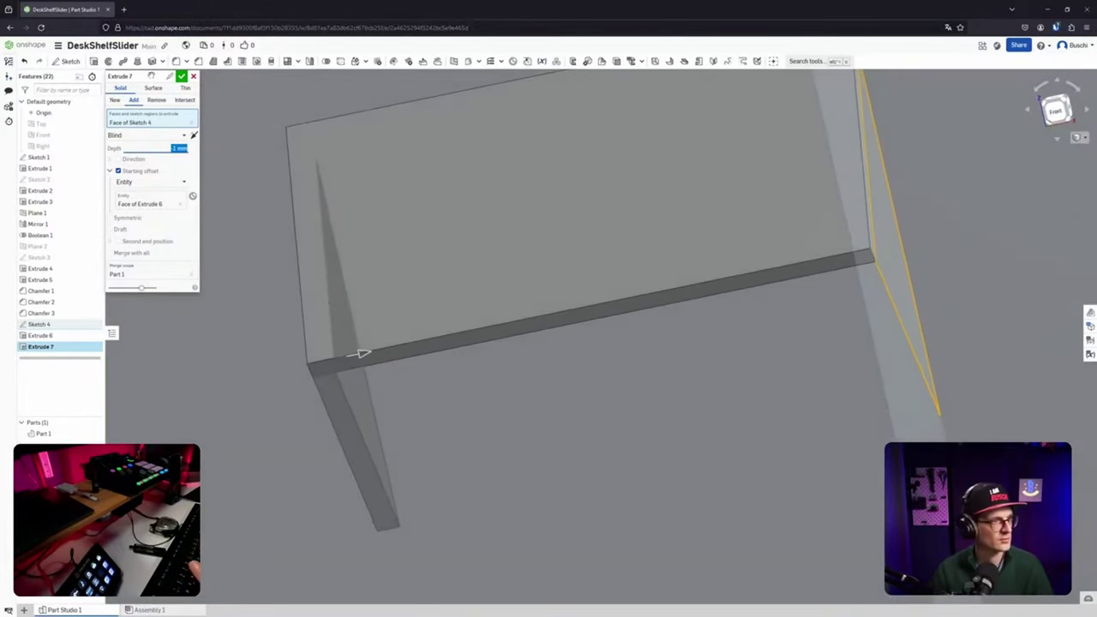
pyautogui.click(179, 79)
# Try to mirror the handle strip and support rib extrusions about Plane 1 with a Feature mirror.
pyautogui.scroll(3, 294, 215)
pyautogui.scroll(-8, 304, 213)
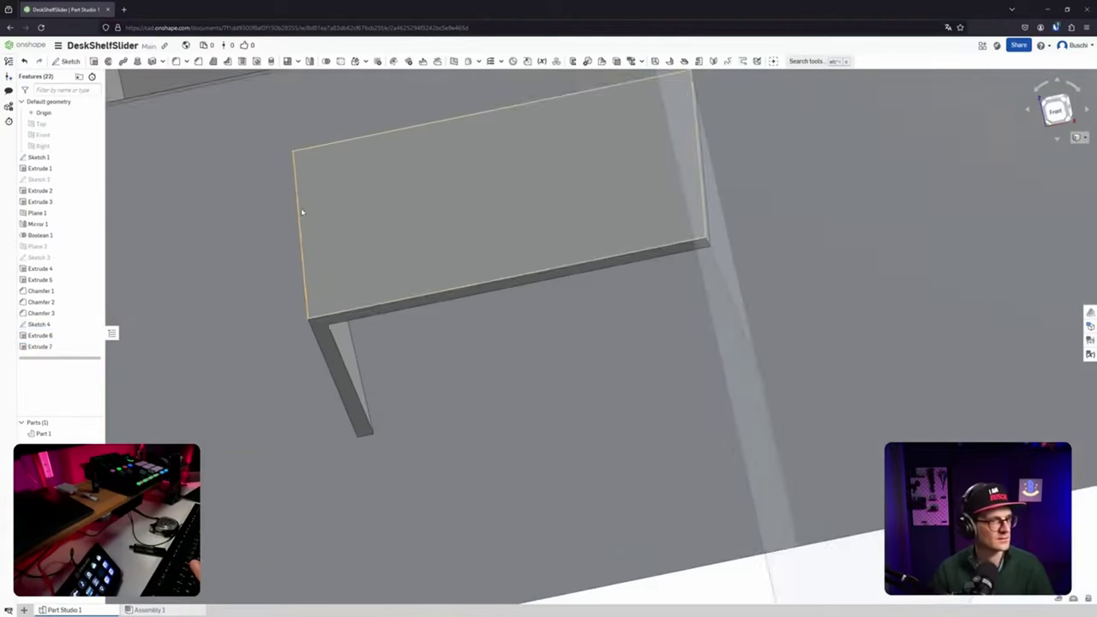
pyautogui.moveTo(307, 213)
pyautogui.mouseDown(button='right')
pyautogui.moveTo(292, 228)
pyautogui.moveTo(325, 237)
pyautogui.moveTo(323, 225)
pyautogui.mouseUp(button='right')
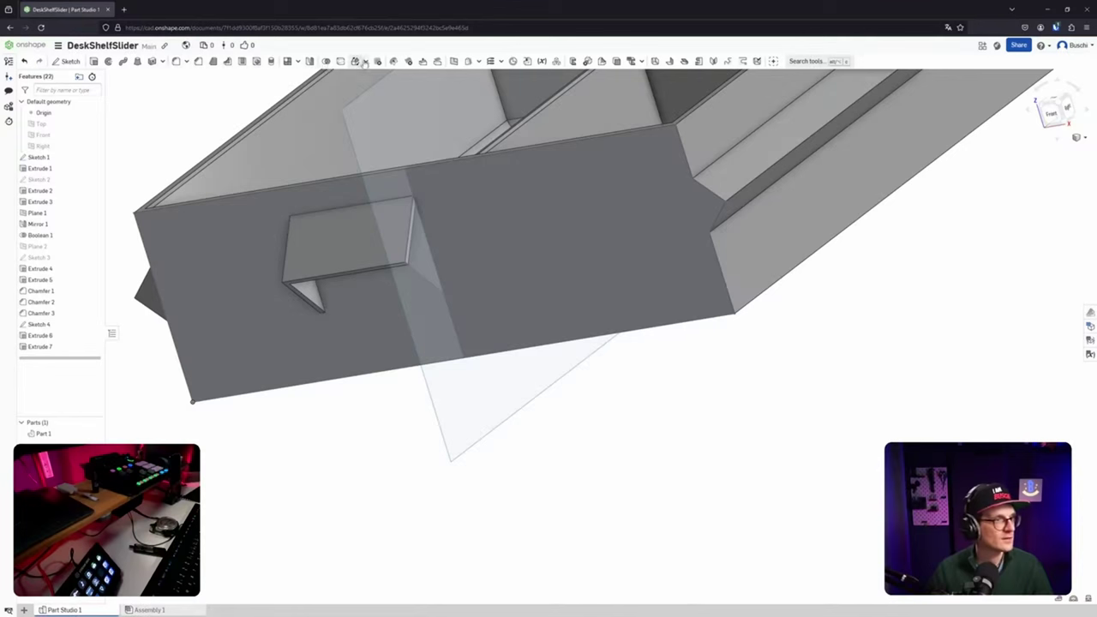
pyautogui.click(309, 62)
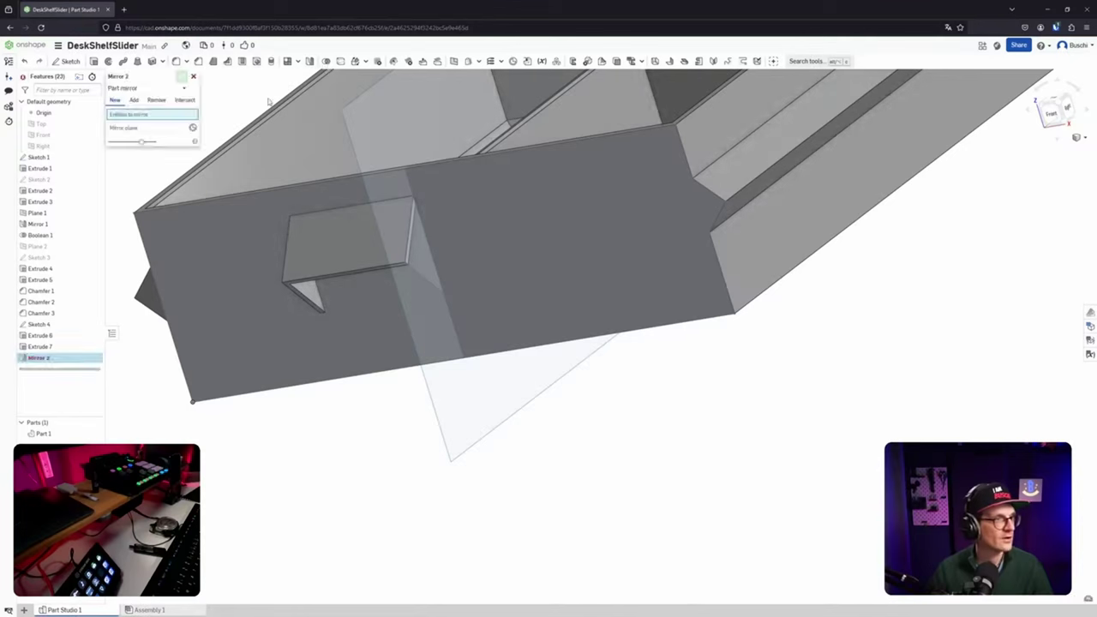
pyautogui.click(135, 100)
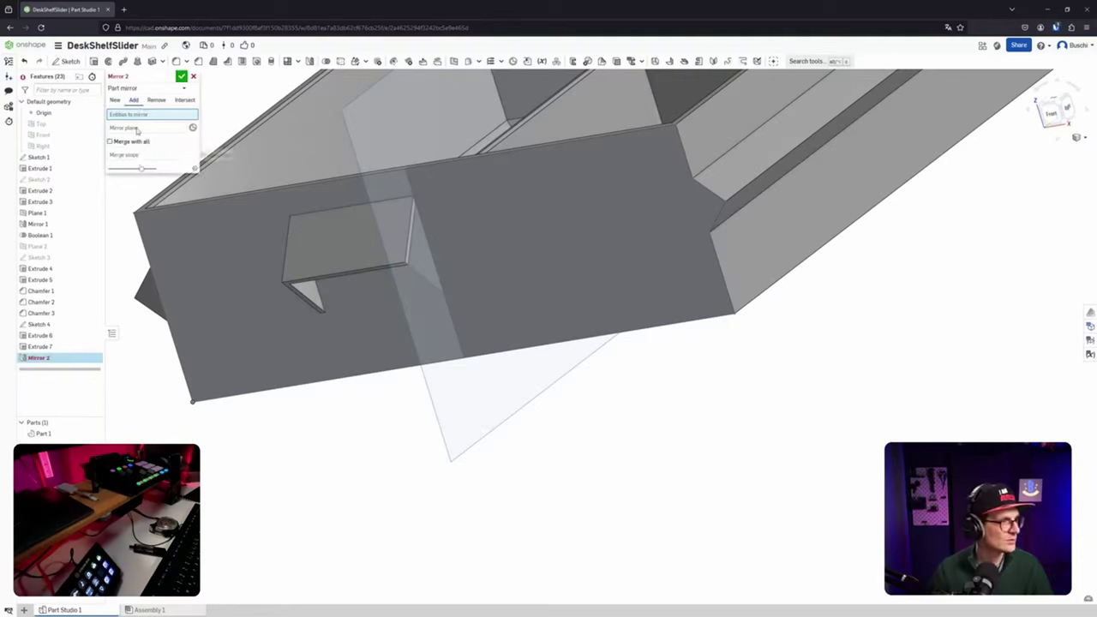
pyautogui.click(153, 89)
pyautogui.click(138, 112)
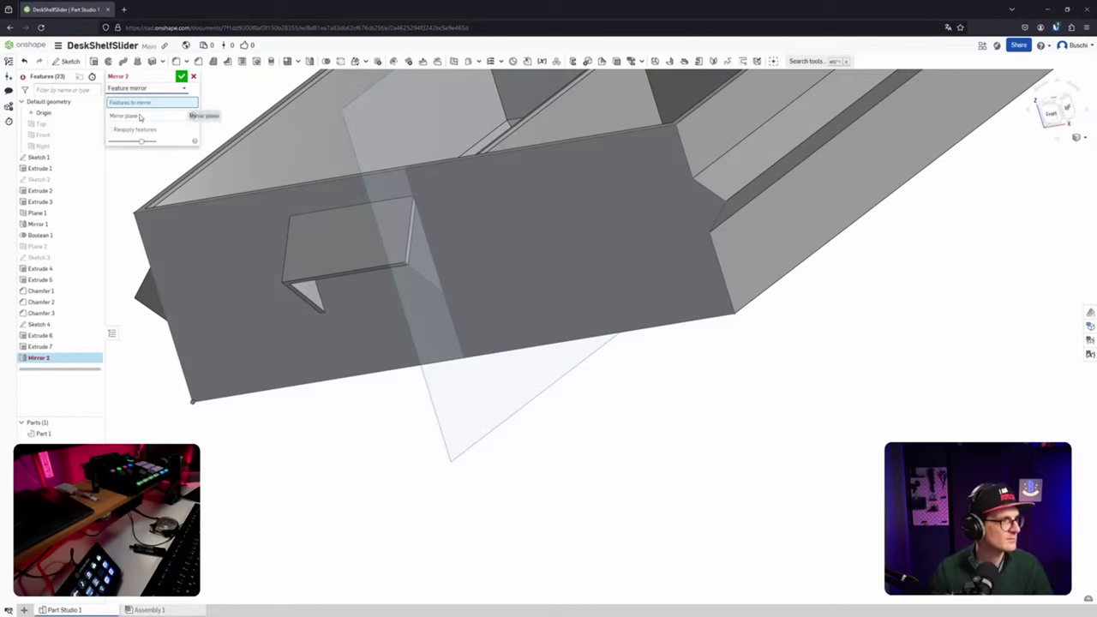
pyautogui.click(43, 347)
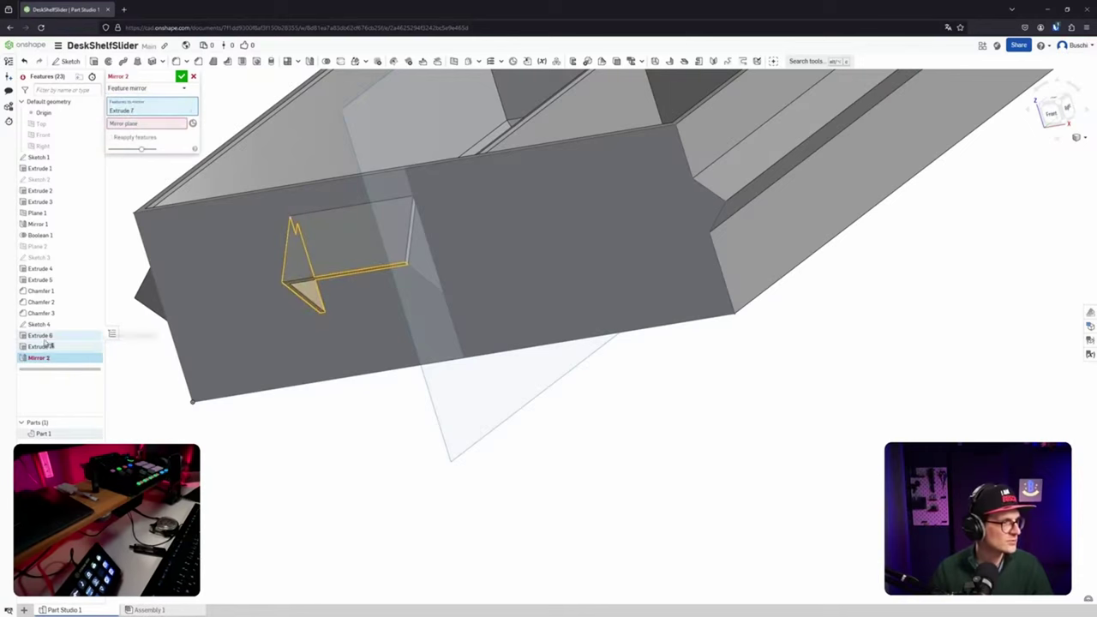
pyautogui.click(44, 338)
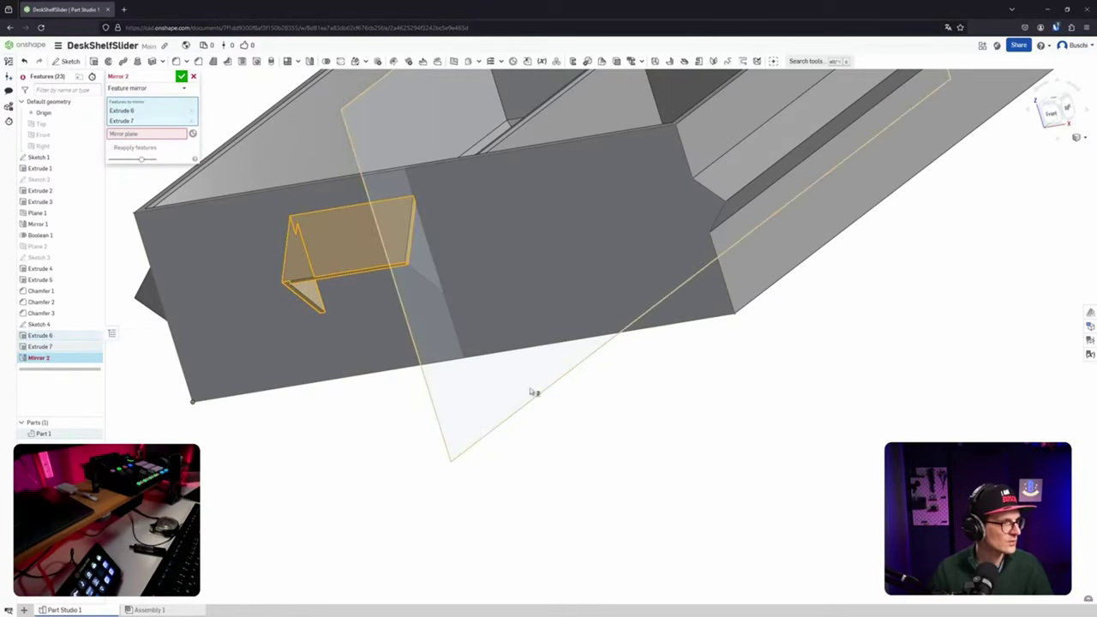
pyautogui.click(148, 134)
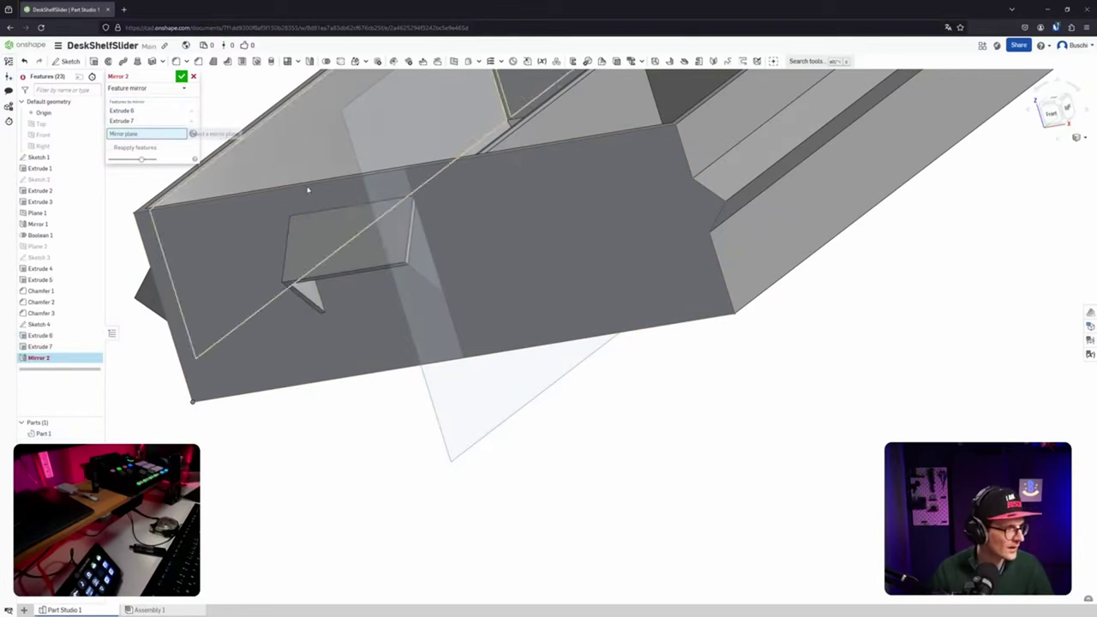
pyautogui.click(477, 429)
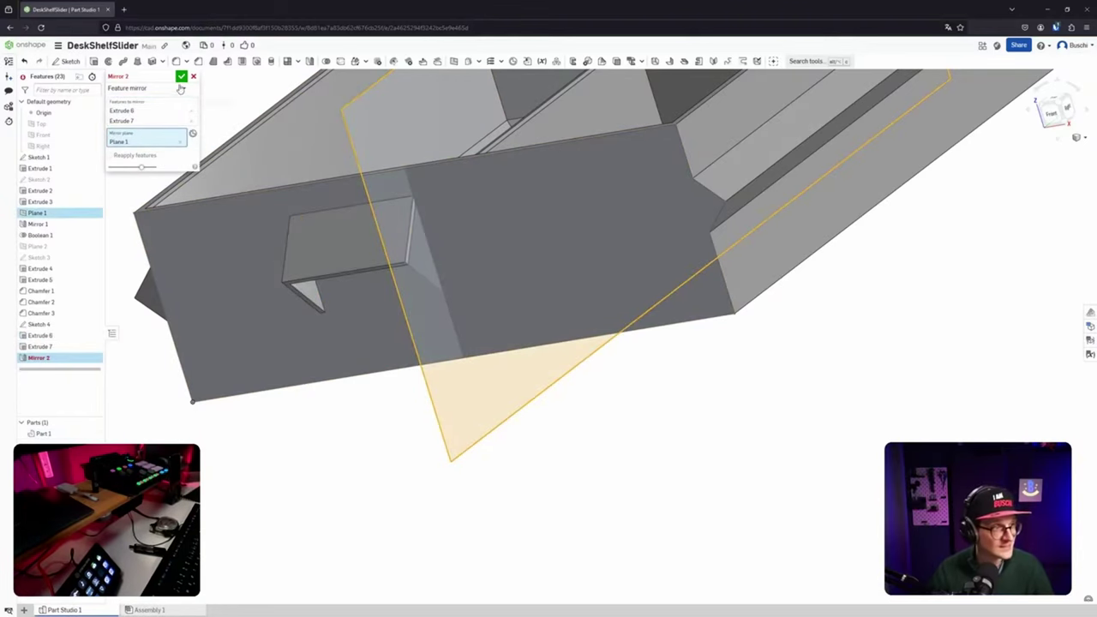
pyautogui.click(182, 77)
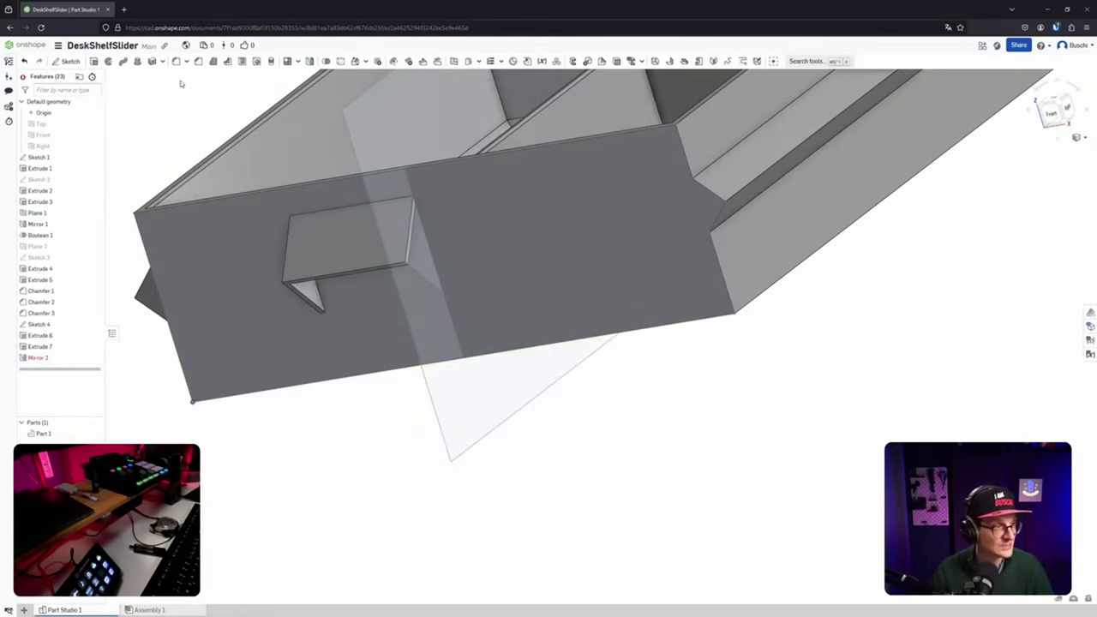
pyautogui.moveTo(33, 363)
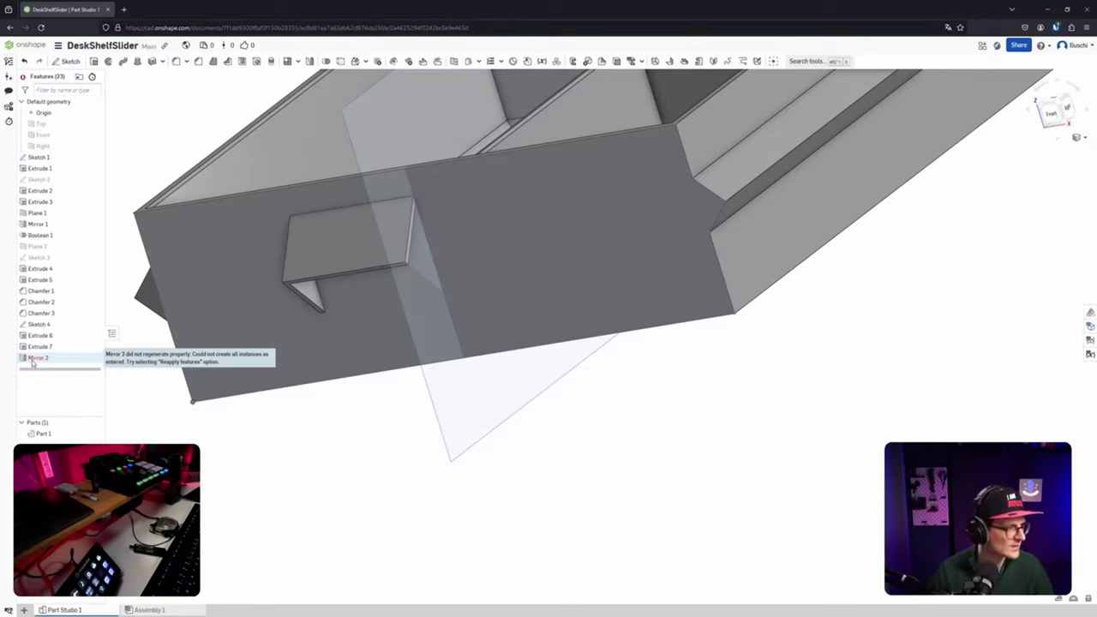
pyautogui.doubleClick(33, 360)
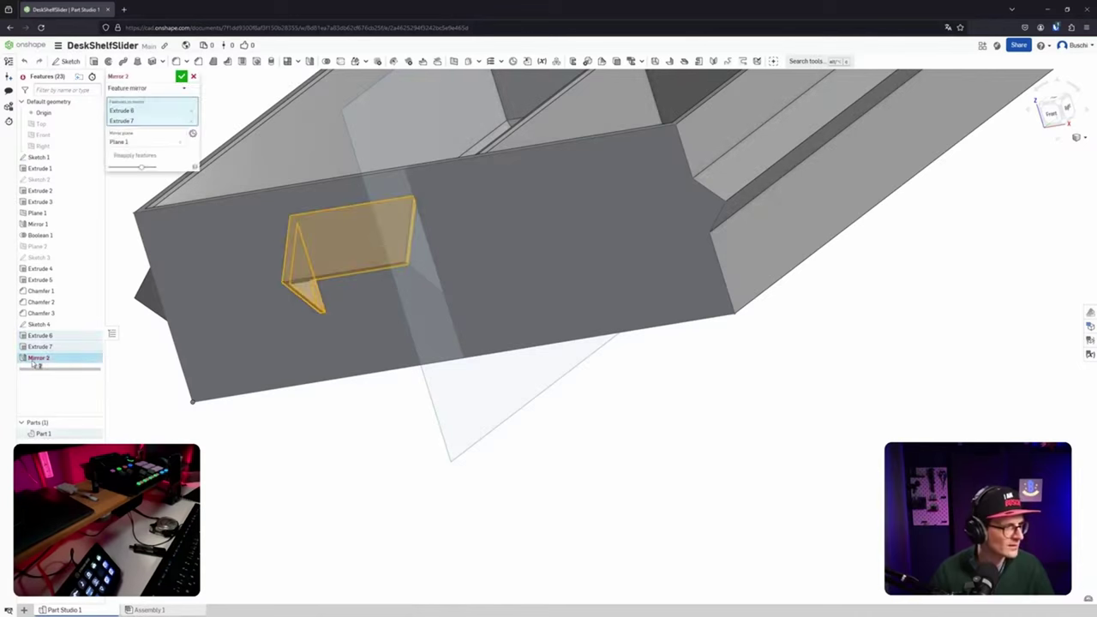
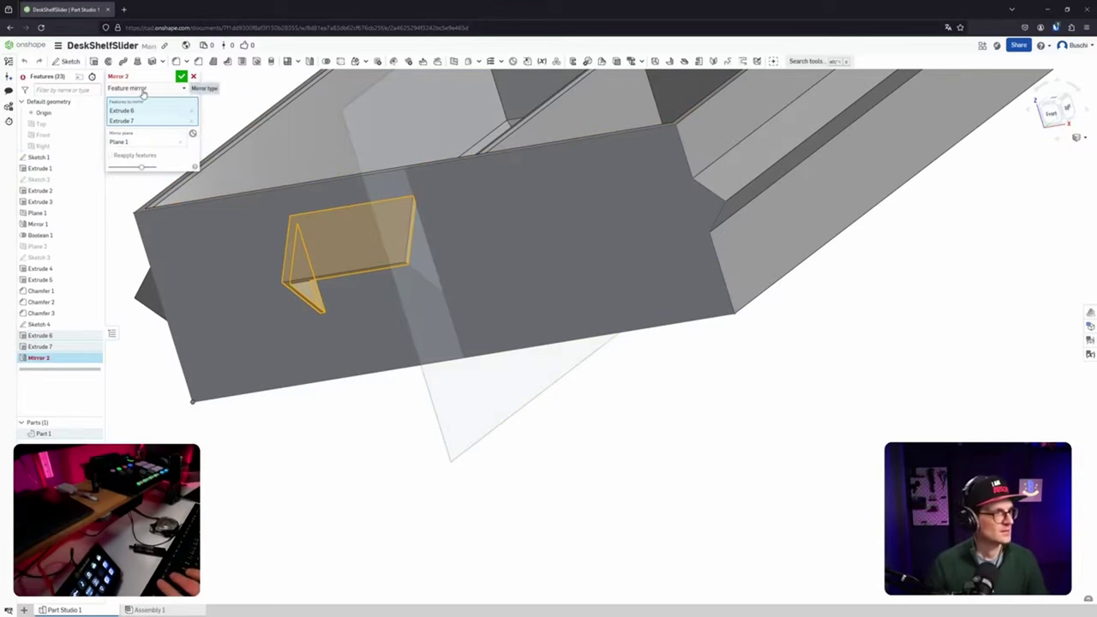
pyautogui.click(143, 91)
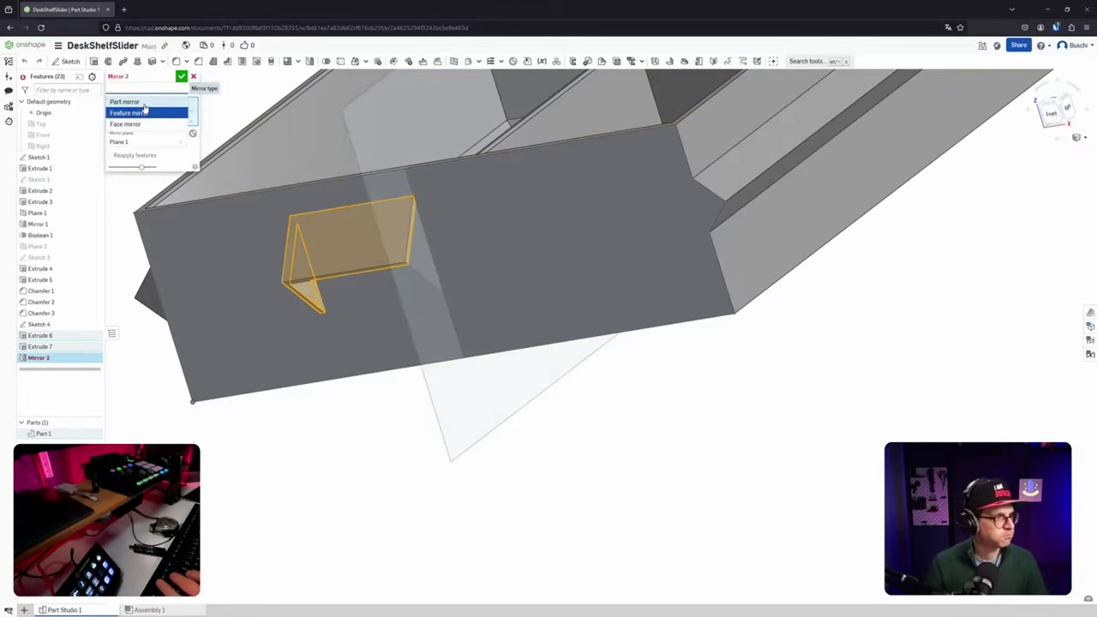
pyautogui.click(144, 102)
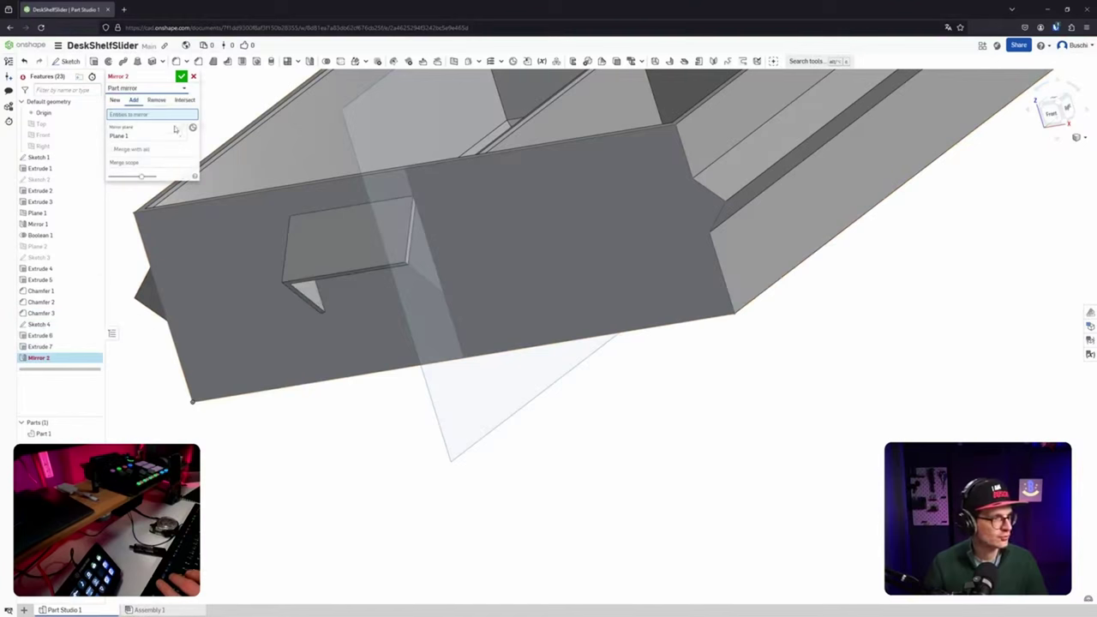
pyautogui.click(194, 77)
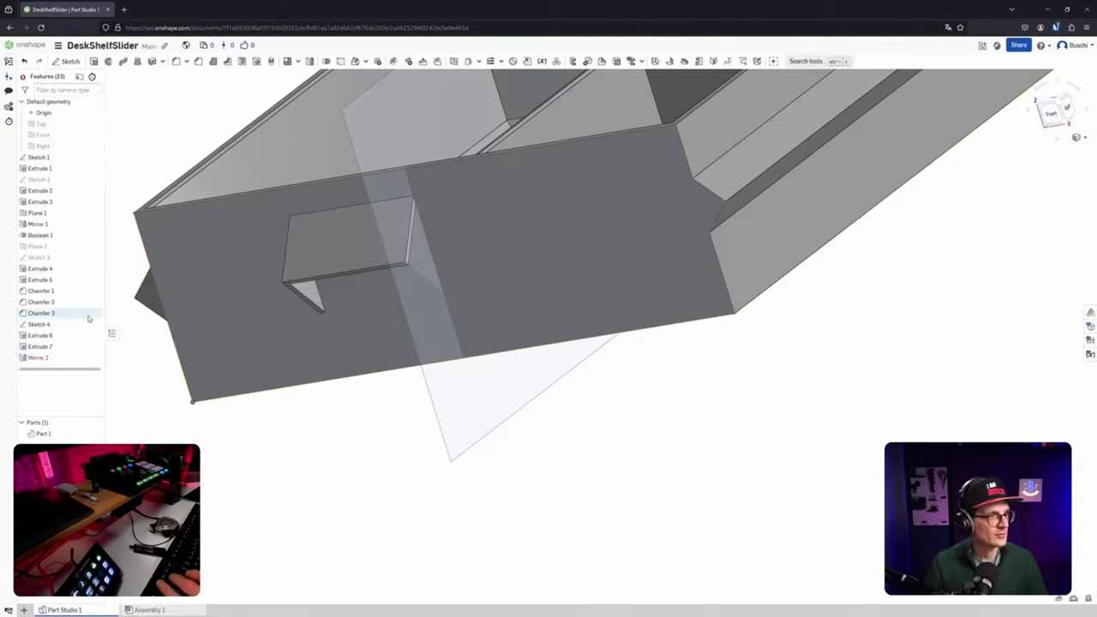
# Change the handle strip and triangular rib extrusions from Add to New so both become separate bodies for the mirror.
pyautogui.click(52, 339)
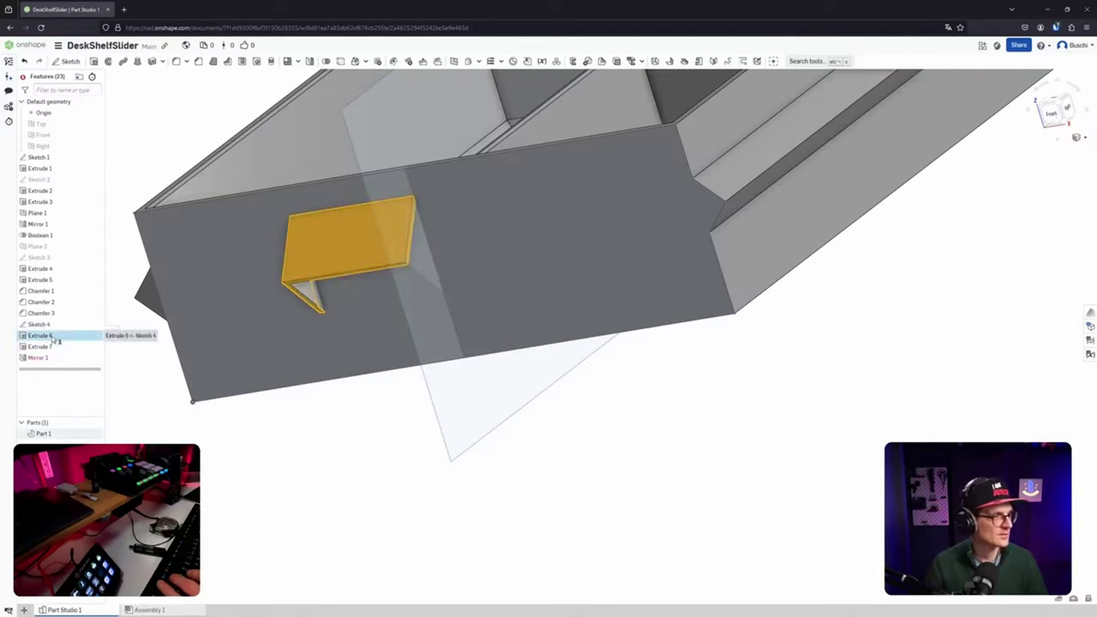
pyautogui.keyDown('shift'); pyautogui.click(53, 346); pyautogui.keyUp('shift')
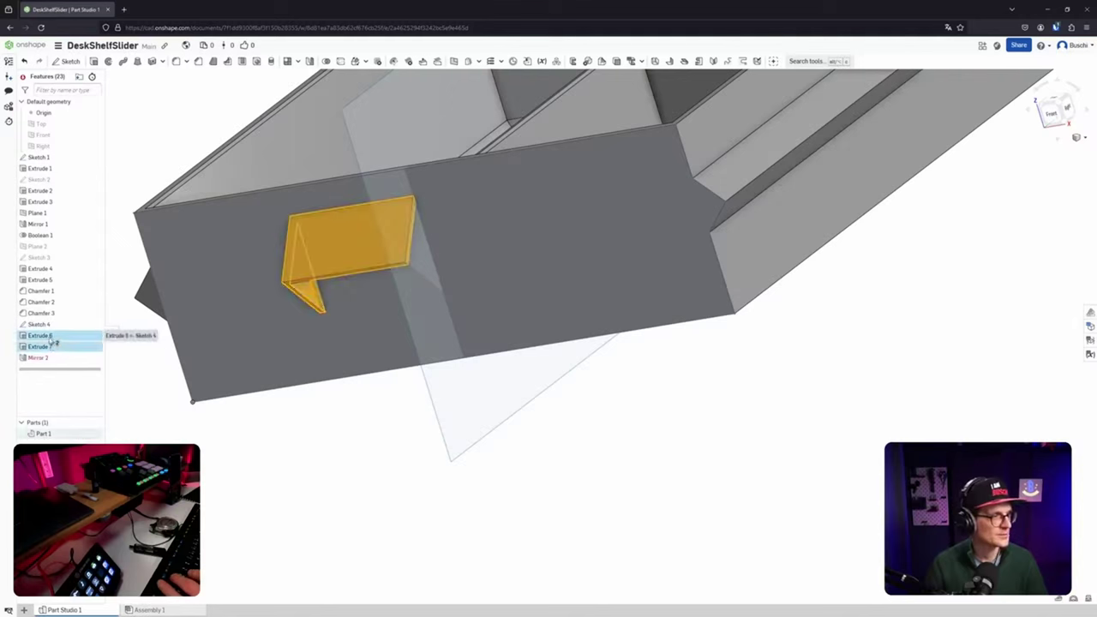
pyautogui.doubleClick(52, 338)
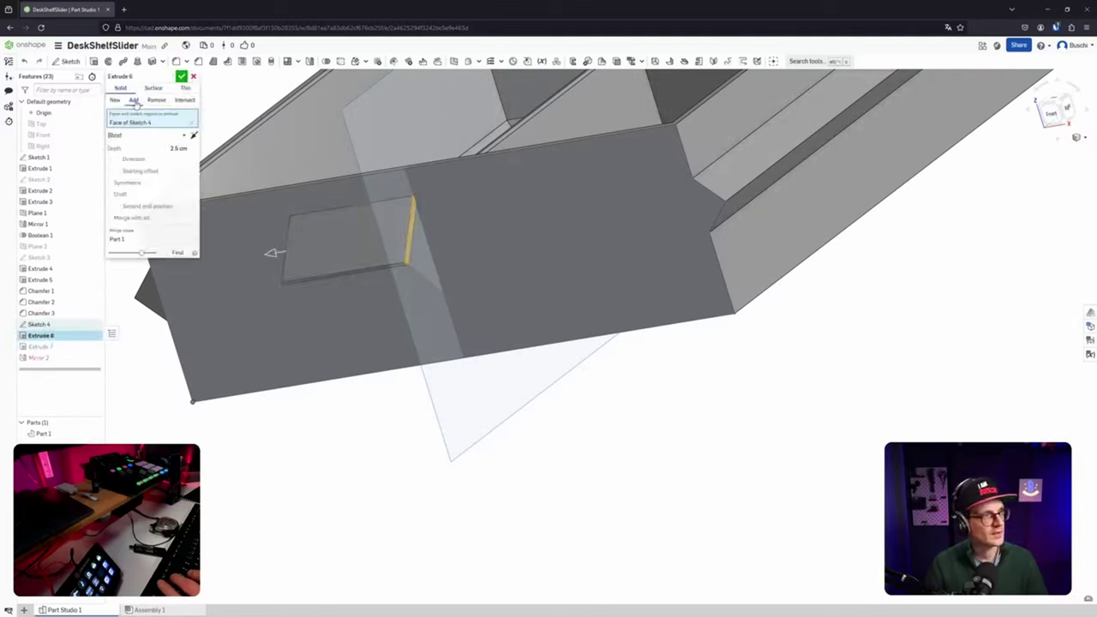
pyautogui.click(117, 100)
pyautogui.click(181, 77)
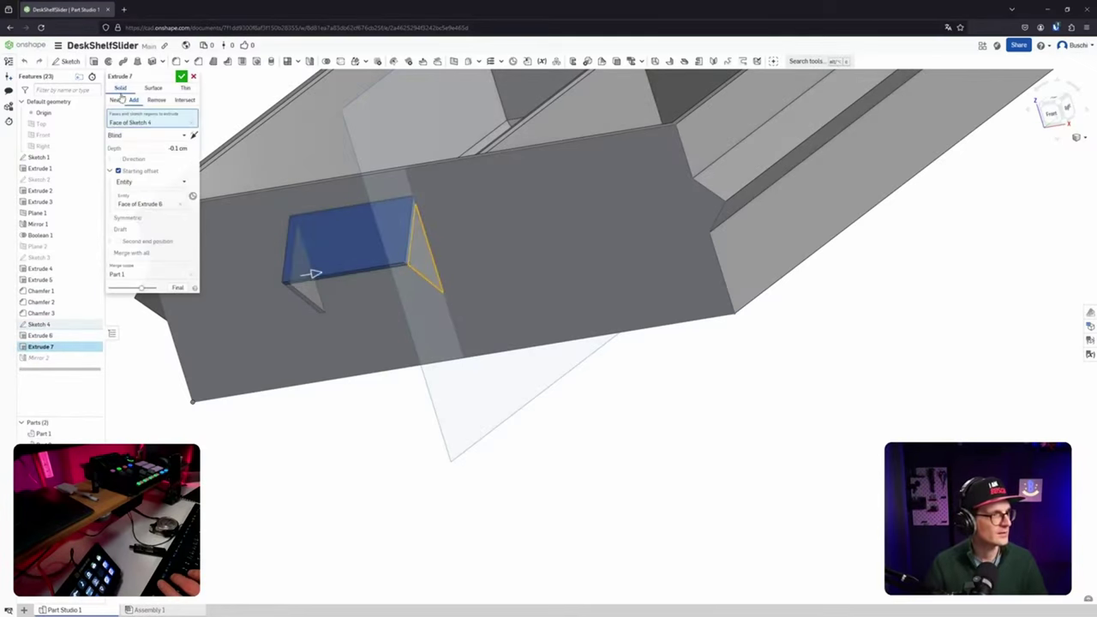
pyautogui.click(118, 100)
pyautogui.click(181, 79)
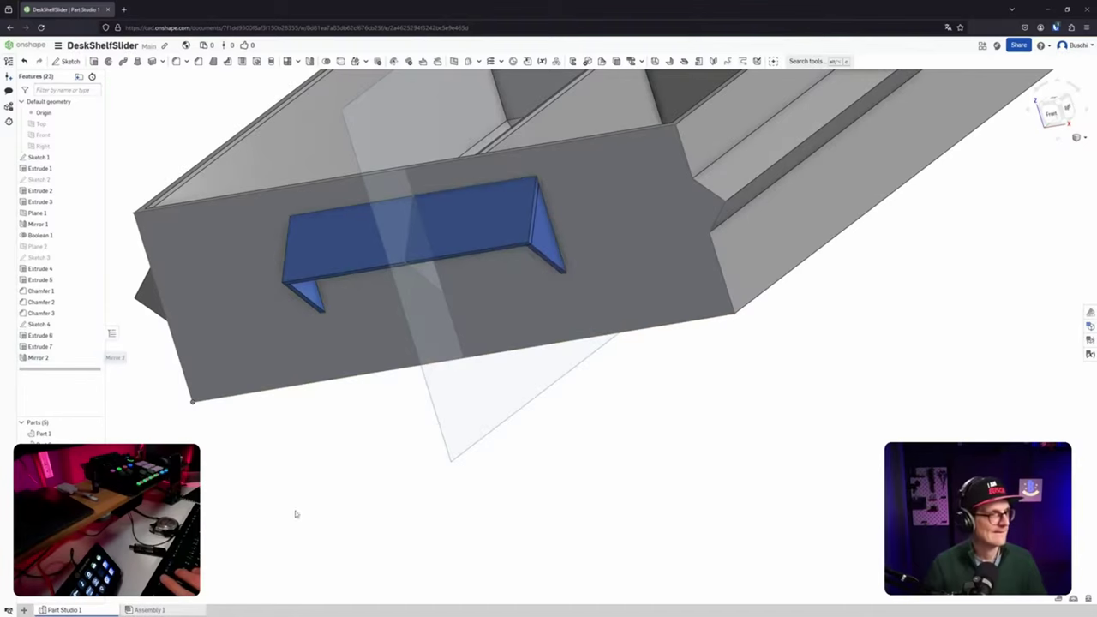
# Hide the handle sketch and the vertical mirror plane through the middle of the tray.
pyautogui.moveTo(449, 343); pyautogui.dragTo(456, 390, button='right')
pyautogui.click(1063, 108)
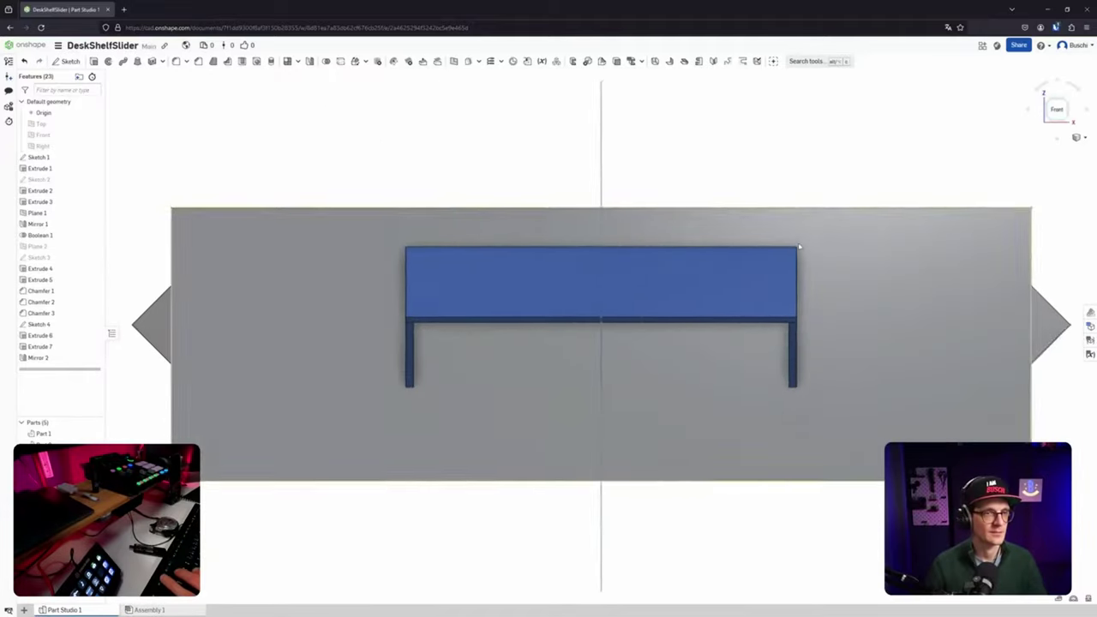
pyautogui.moveTo(833, 238); pyautogui.dragTo(744, 256, button='right')
pyautogui.moveTo(712, 251); pyautogui.dragTo(618, 262, button='middle')
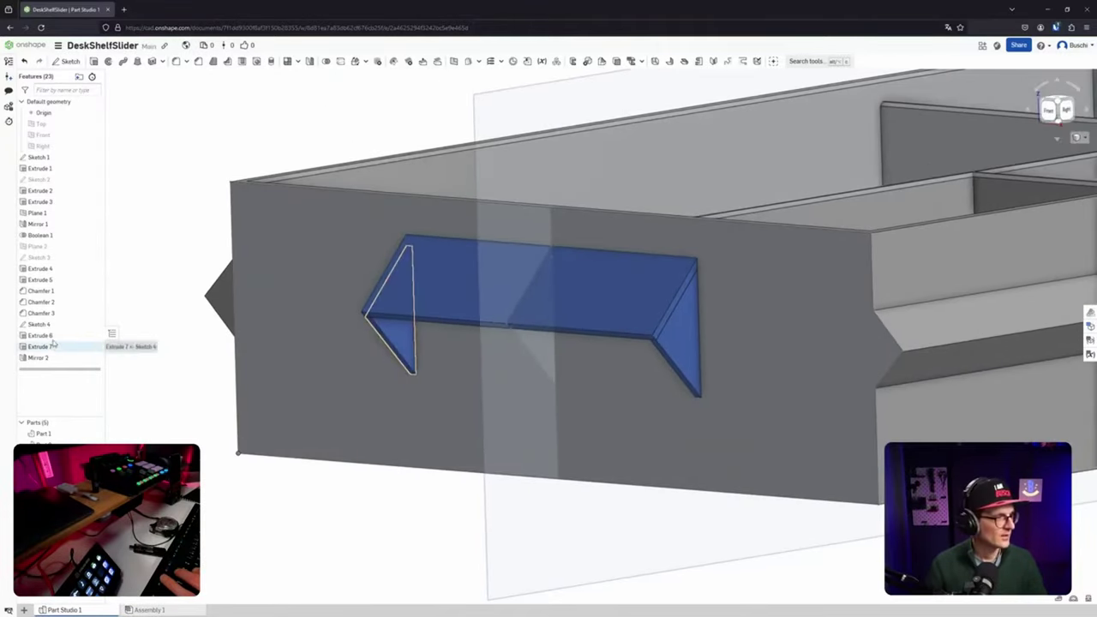
pyautogui.click(93, 325)
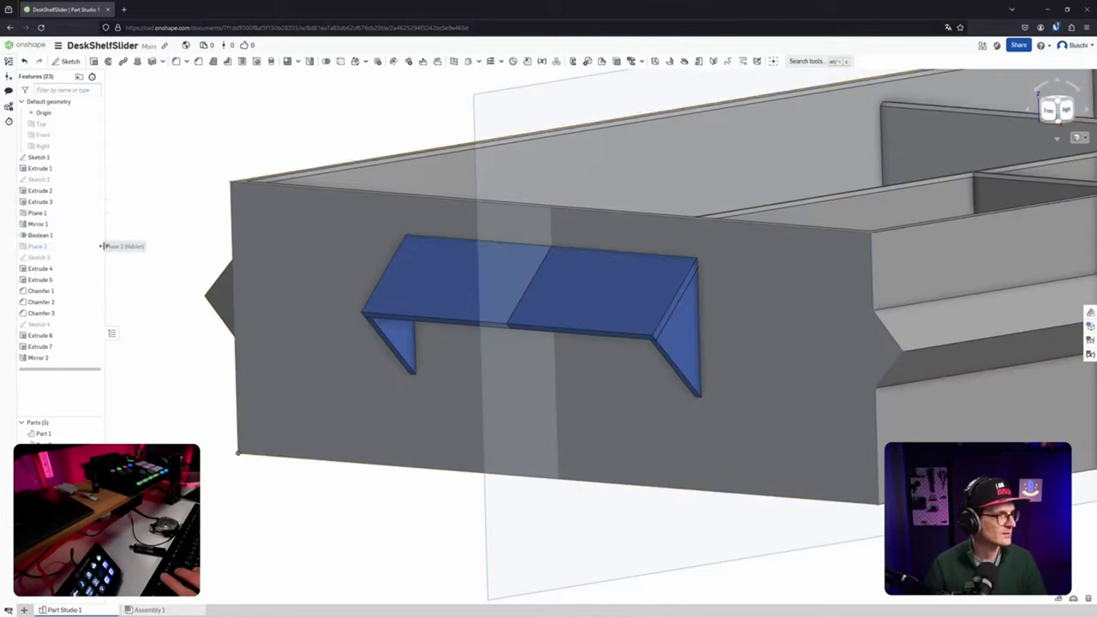
pyautogui.moveTo(96, 247); pyautogui.dragTo(55, 248)
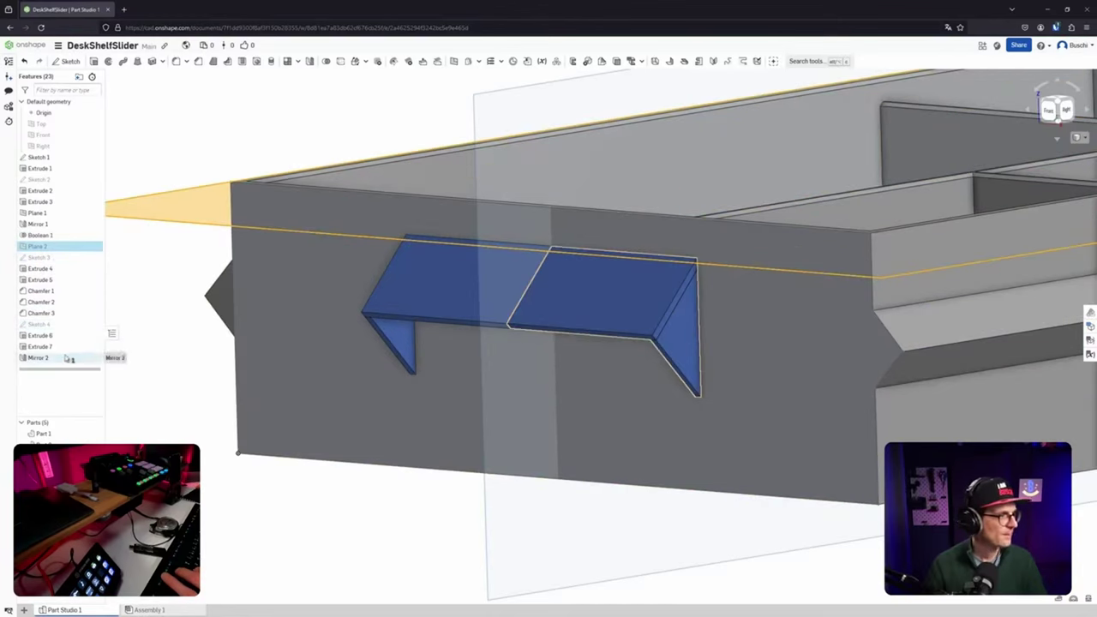
pyautogui.click(541, 539)
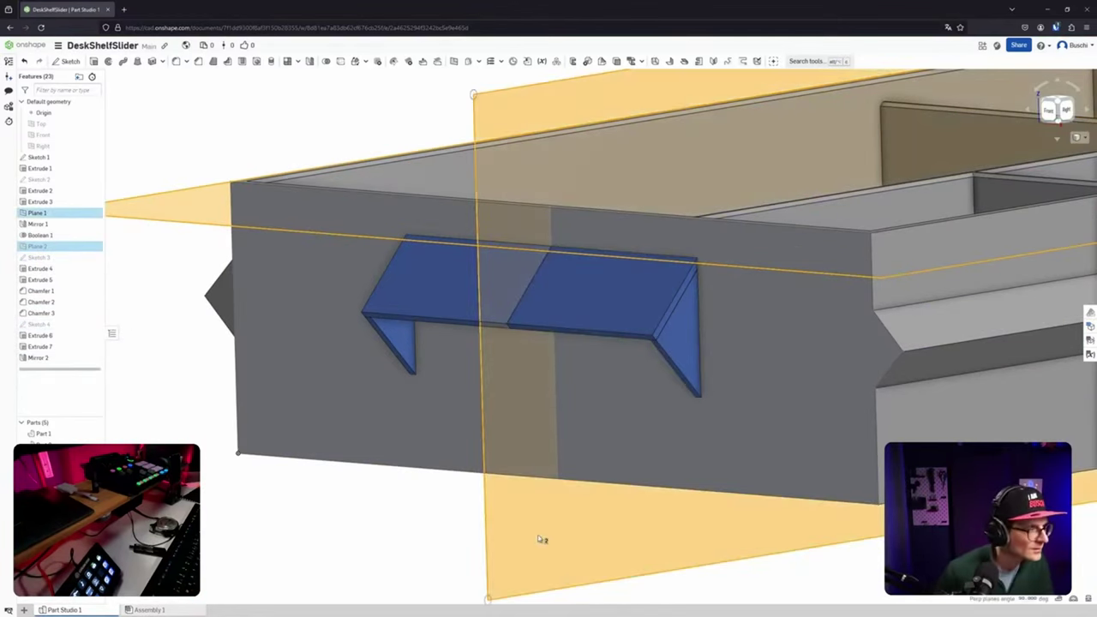
pyautogui.click(96, 212)
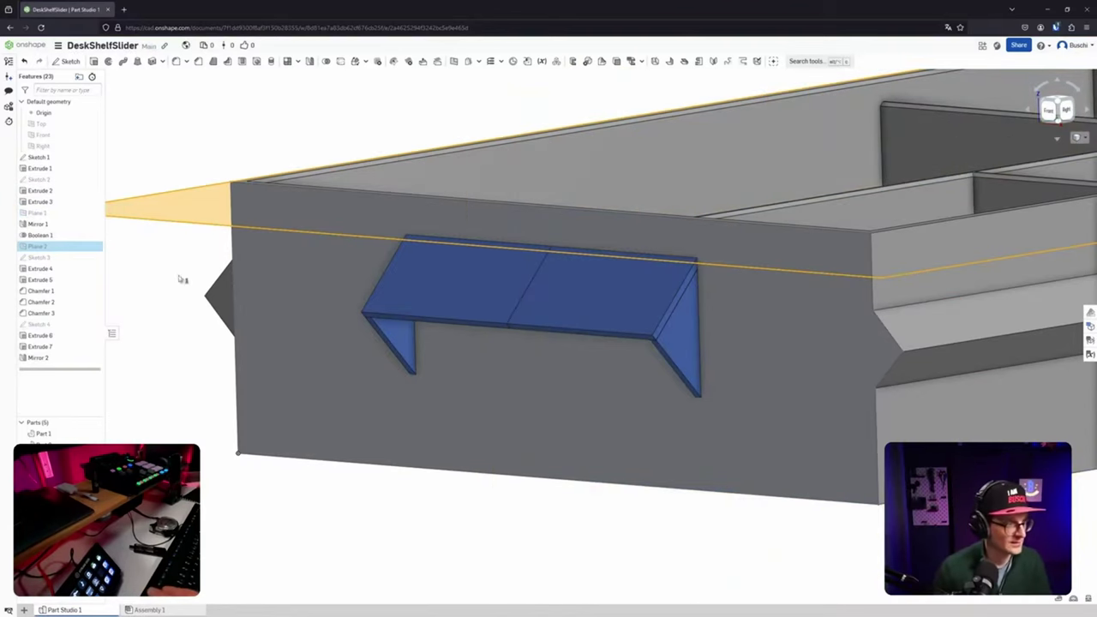
pyautogui.scroll(-2, 265, 265)
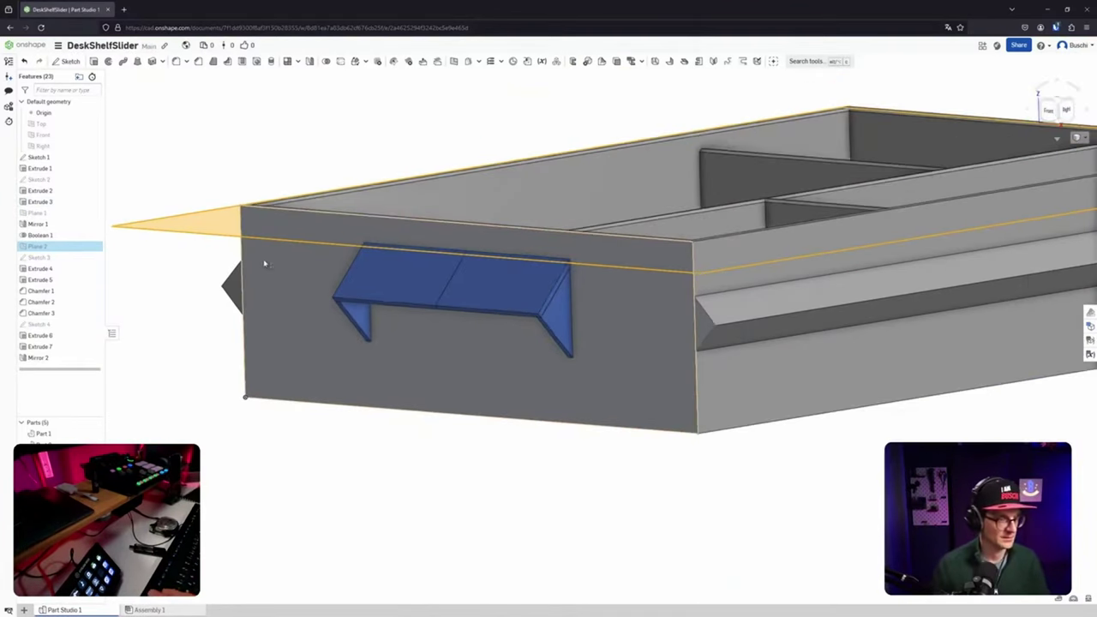
pyautogui.moveTo(265, 265); pyautogui.dragTo(261, 277, button='right')
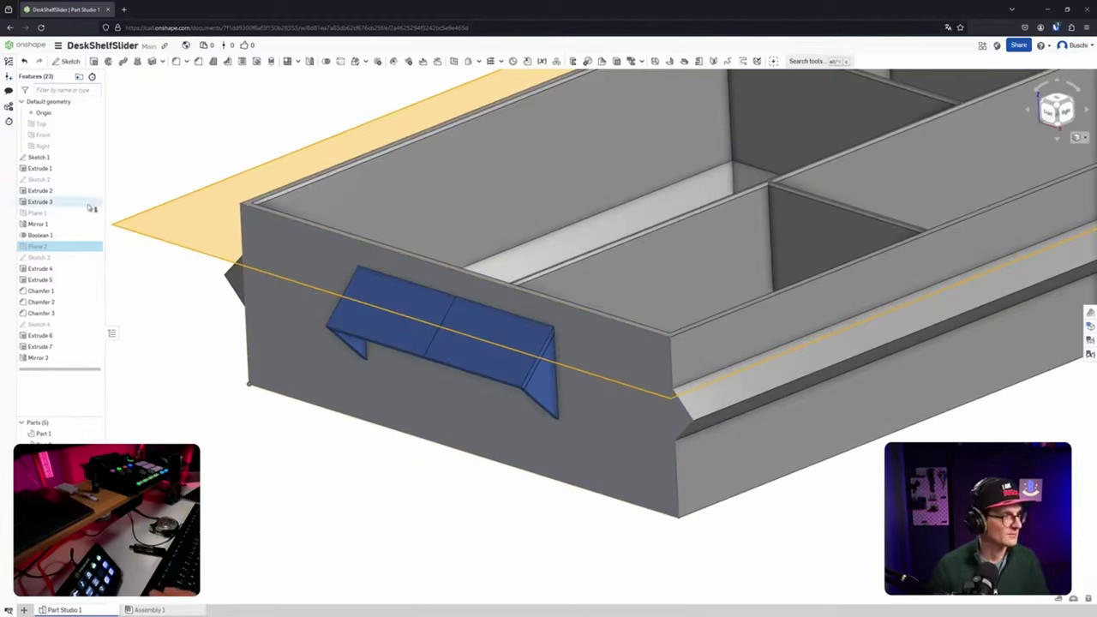
pyautogui.click(306, 415)
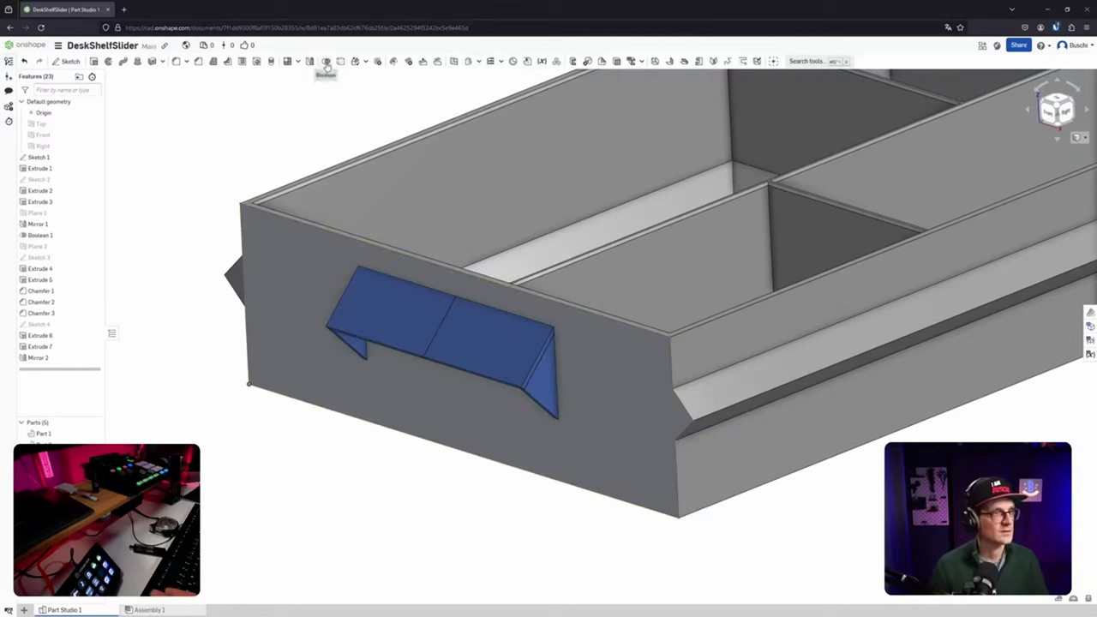
# Union the tray body and all four handle bodies, Part 1 through Part 5, into one part with a Boolean.
pyautogui.click(325, 61)
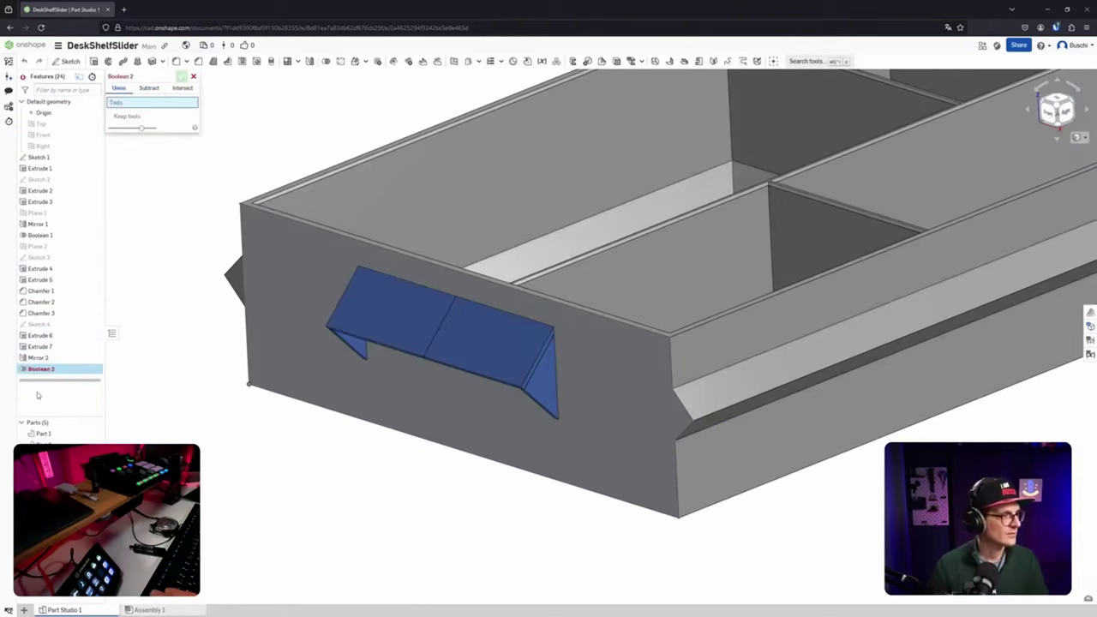
pyautogui.click(41, 435)
pyautogui.keyDown('shift'); pyautogui.click(43, 477); pyautogui.keyUp('shift')
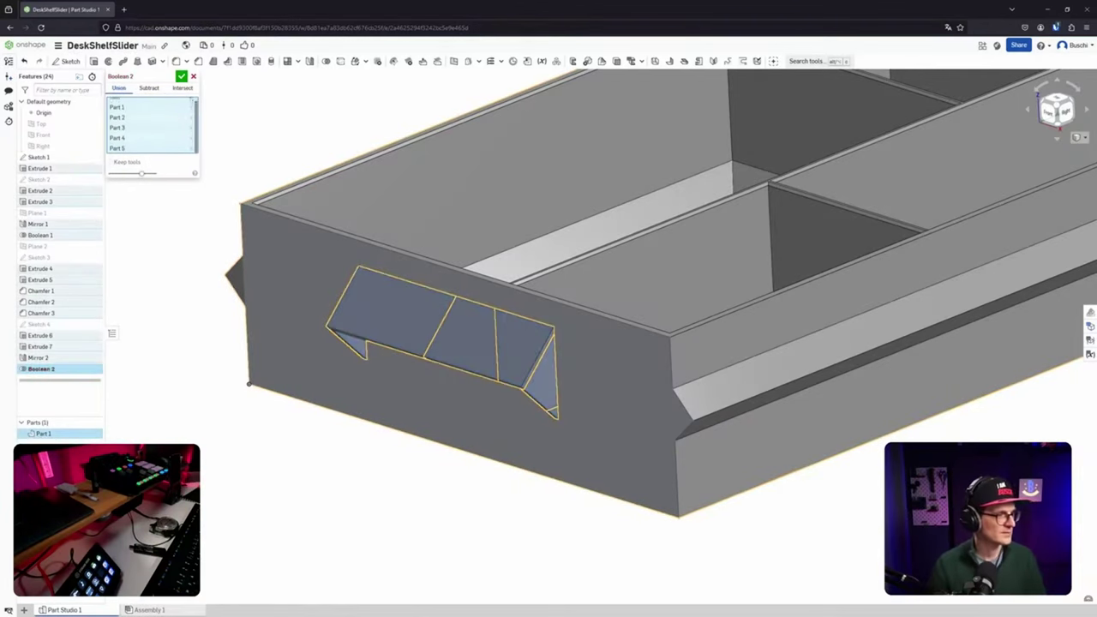
pyautogui.click(181, 77)
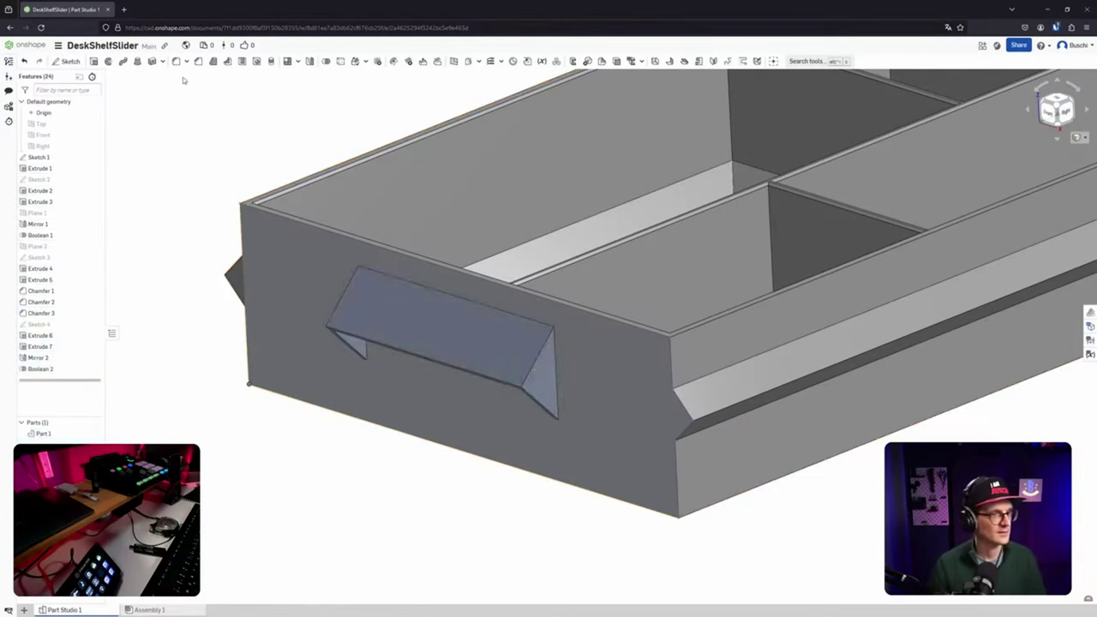
pyautogui.moveTo(369, 487); pyautogui.dragTo(887, 221, button='right')
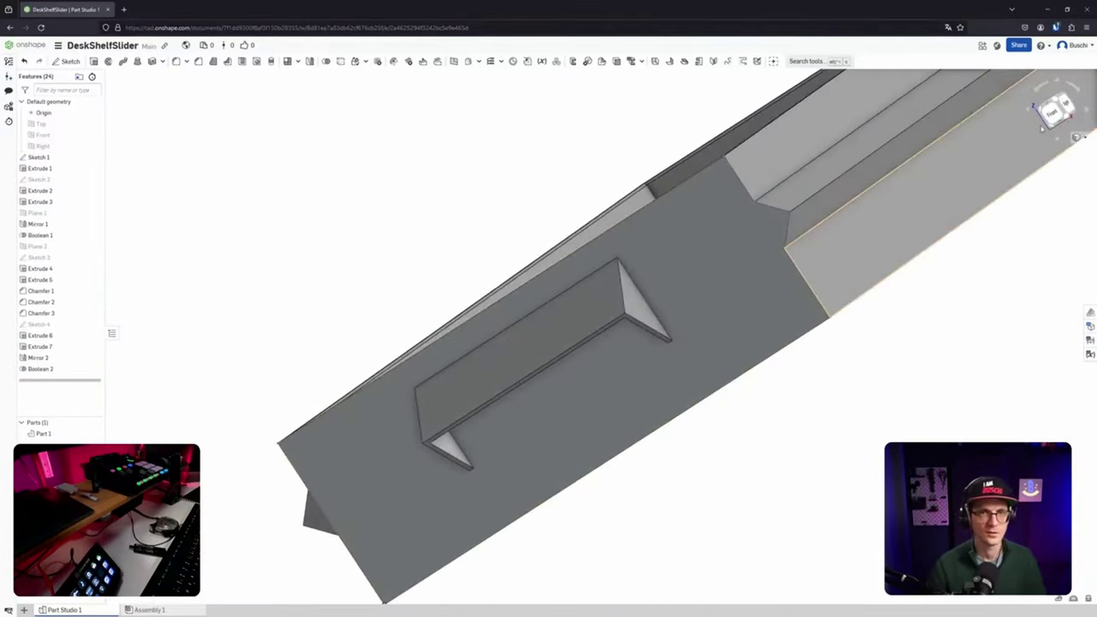
pyautogui.click(1044, 125)
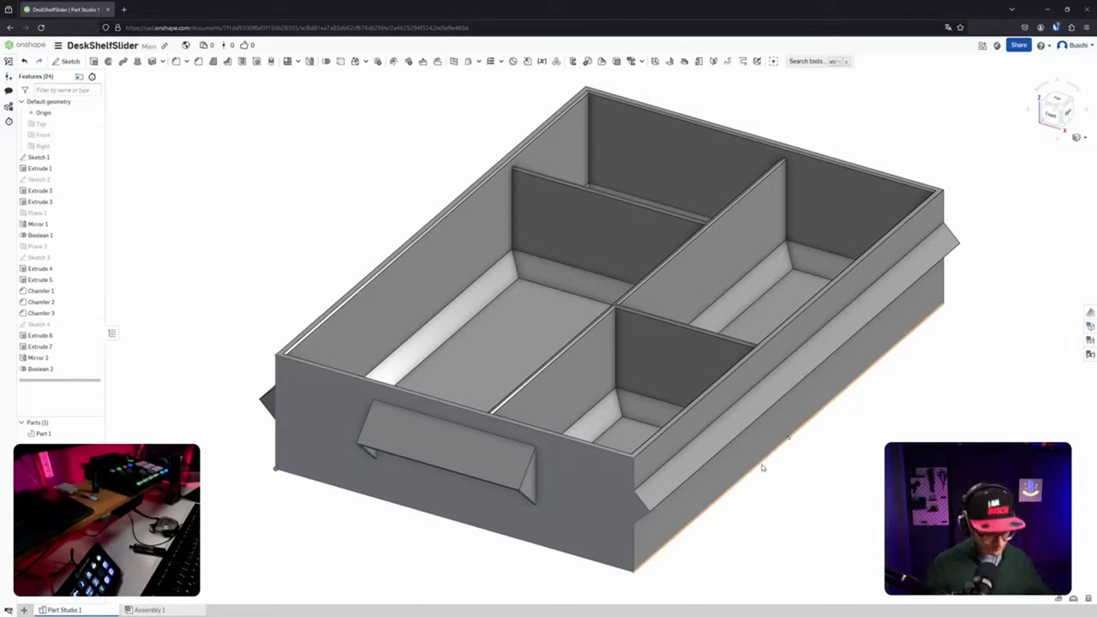
pyautogui.moveTo(766, 479); pyautogui.dragTo(386, 138, button='right')
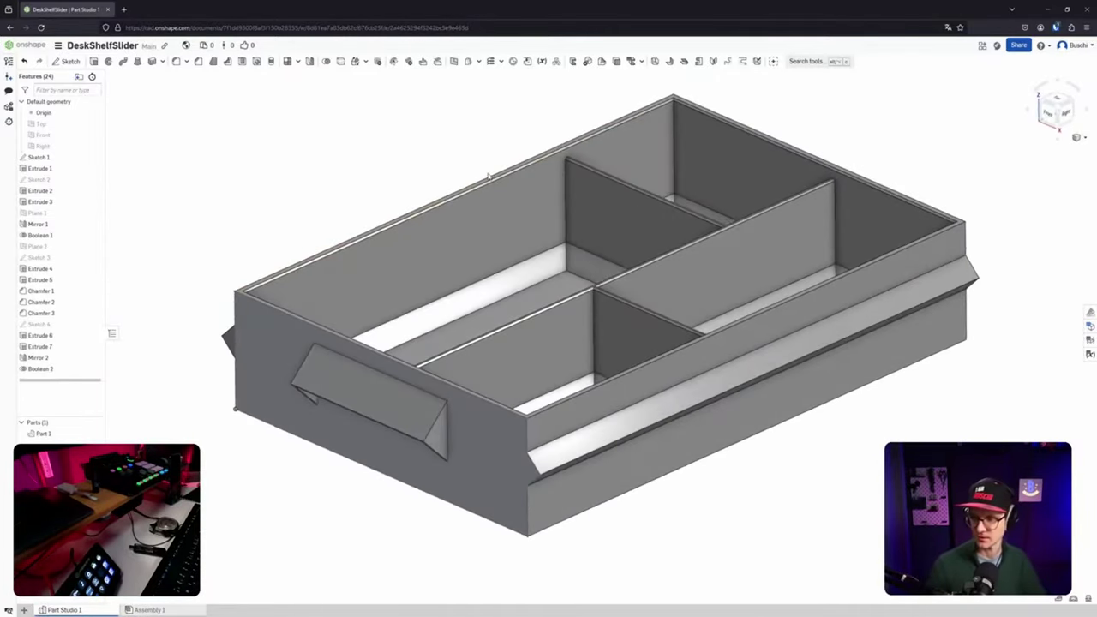
pyautogui.moveTo(459, 181); pyautogui.dragTo(503, 221, button='middle')
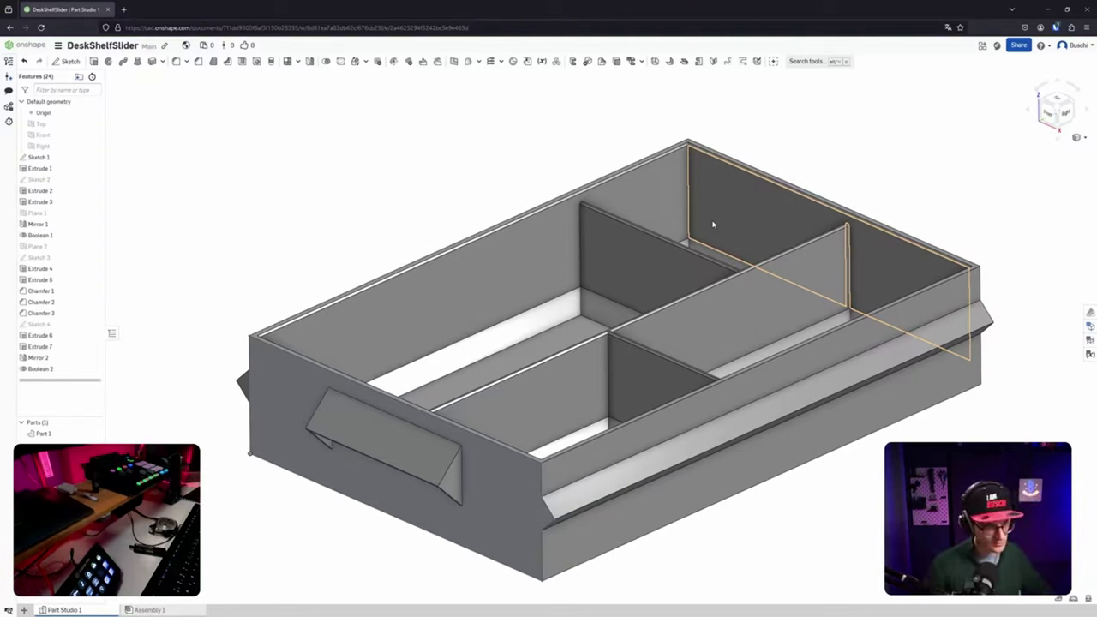
# Start a 0.05 cm equal-distance chamfer on the tray's front outer edges: both sides with their rail profiles, and the bottom edge.
pyautogui.moveTo(713, 225); pyautogui.dragTo(721, 407, button='right')
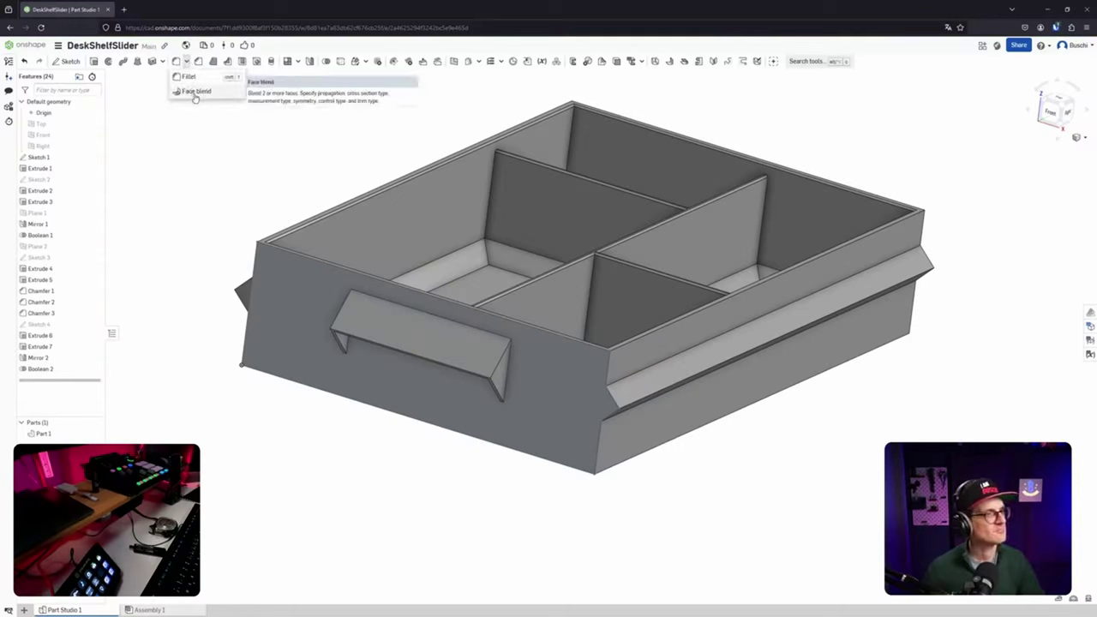
pyautogui.click(198, 62)
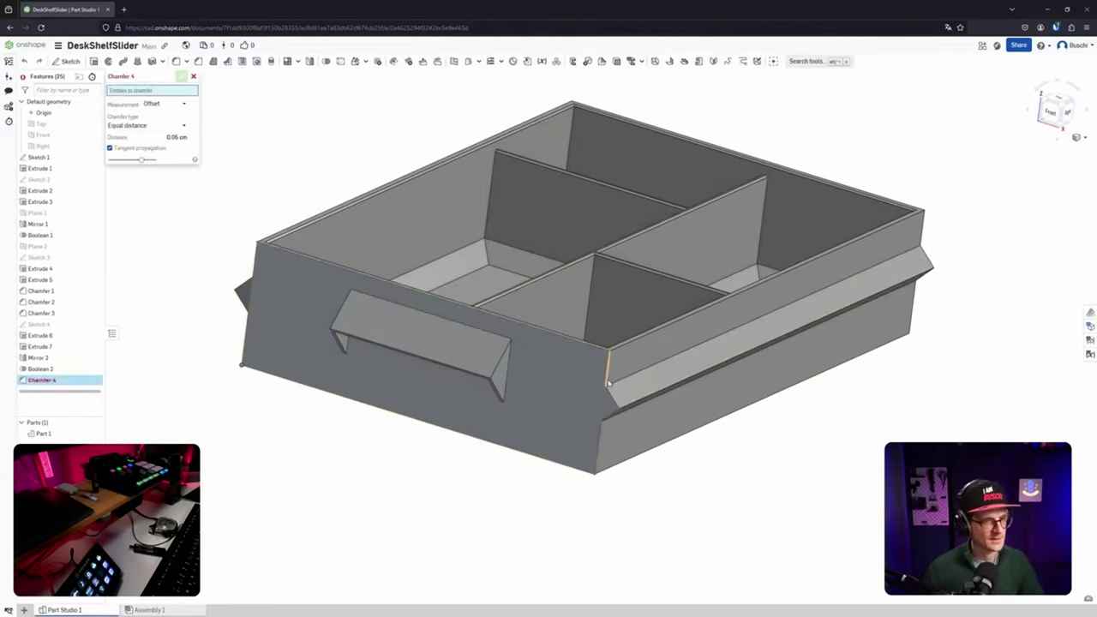
pyautogui.click(607, 380)
pyautogui.click(612, 396)
pyautogui.click(609, 414)
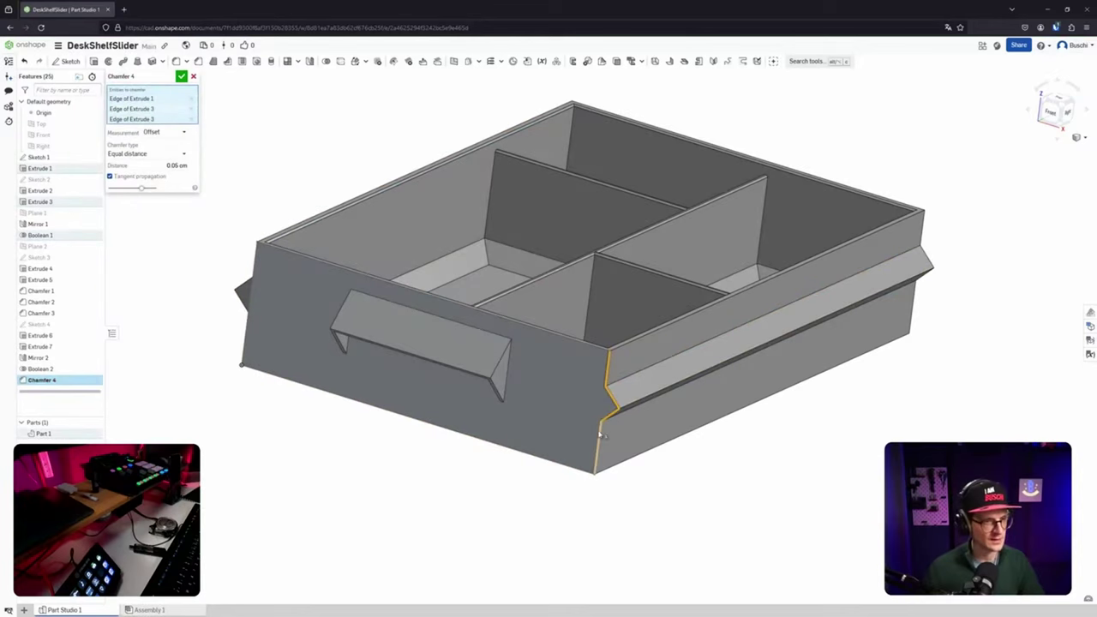
pyautogui.click(596, 441)
pyautogui.click(592, 465)
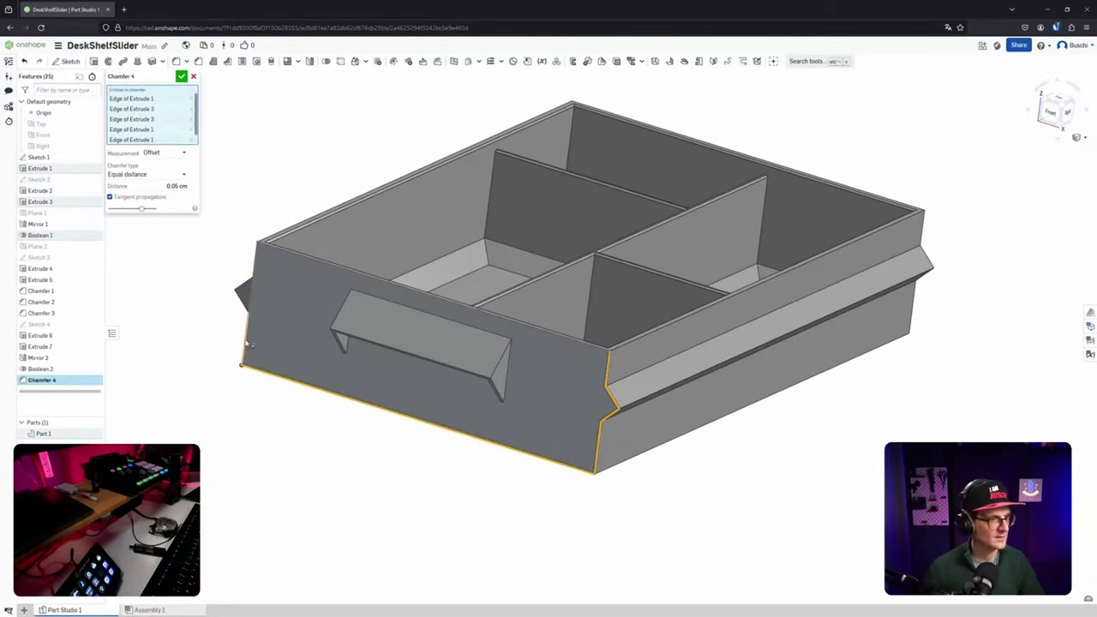
pyautogui.click(246, 343)
pyautogui.click(244, 300)
pyautogui.click(244, 282)
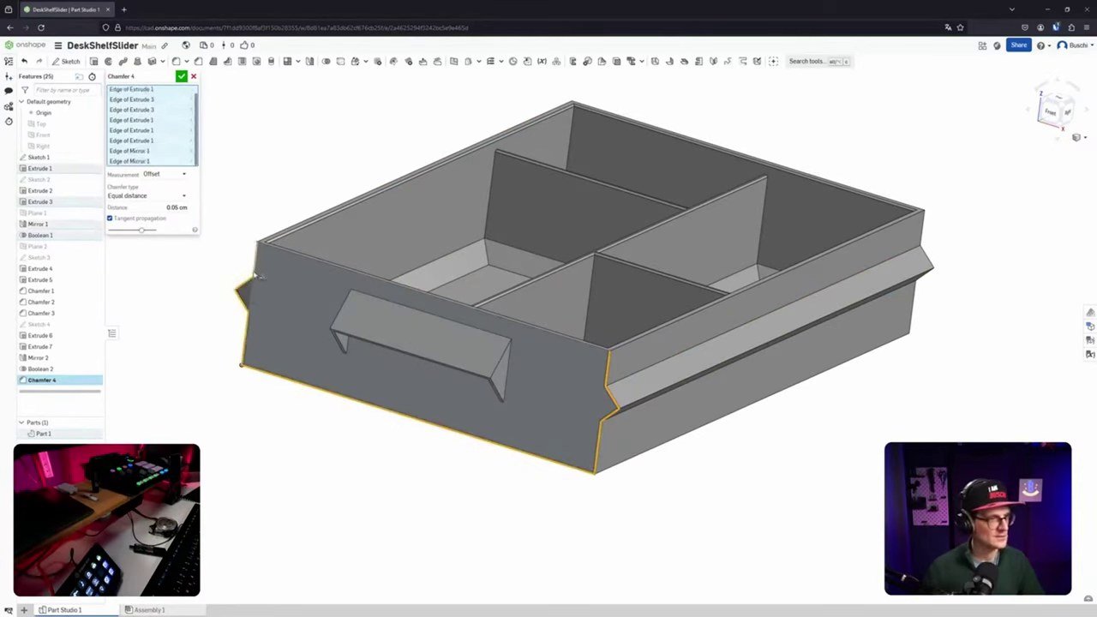
pyautogui.click(256, 264)
# Add the tray's rear bottom edge and the rear edges of the right side, including its rail profile, to the chamfer.
pyautogui.click(912, 306)
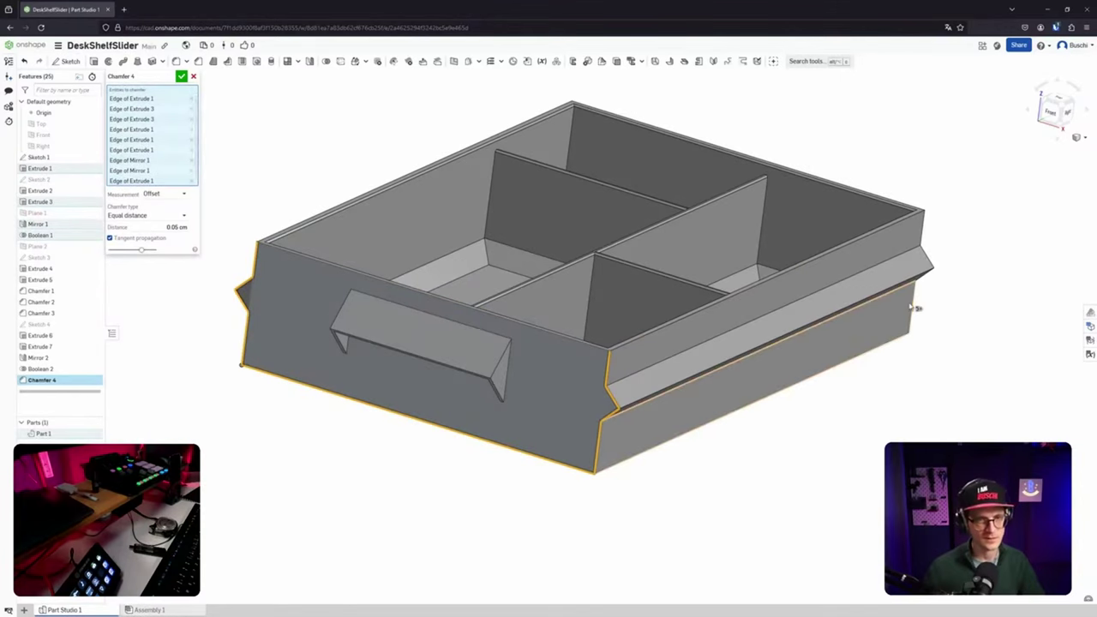
pyautogui.click(907, 331)
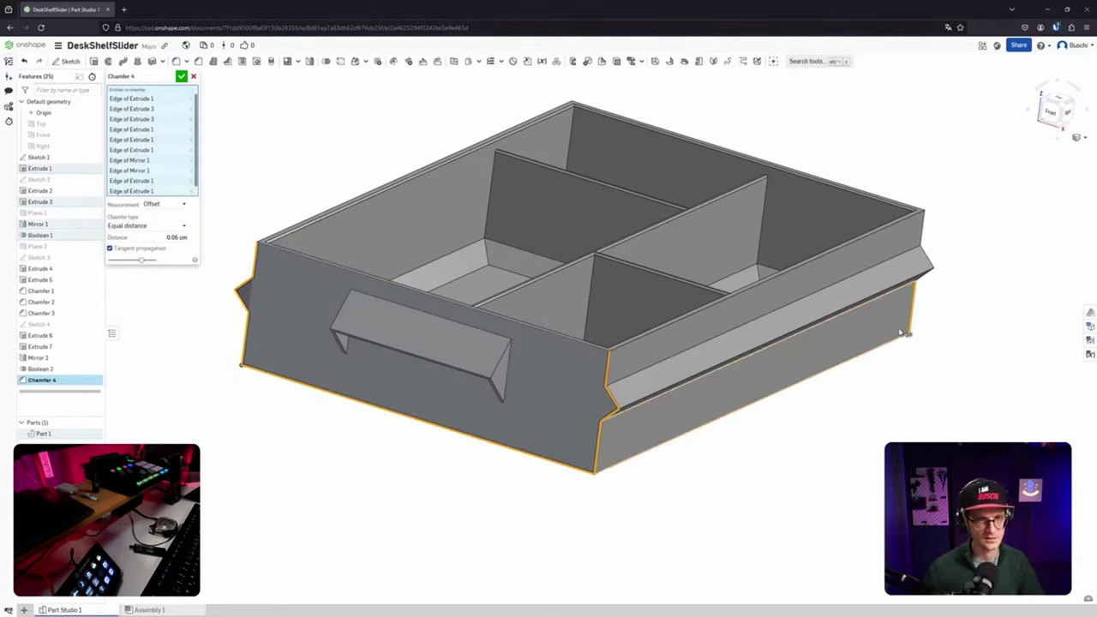
pyautogui.moveTo(895, 330); pyautogui.dragTo(819, 377, button='right')
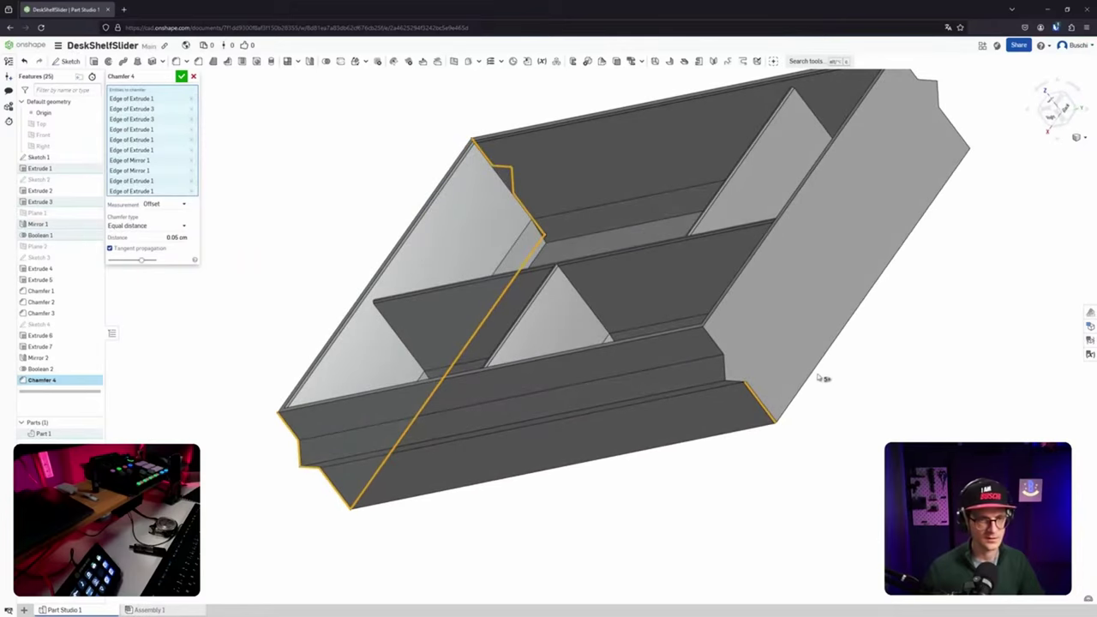
pyautogui.click(727, 376)
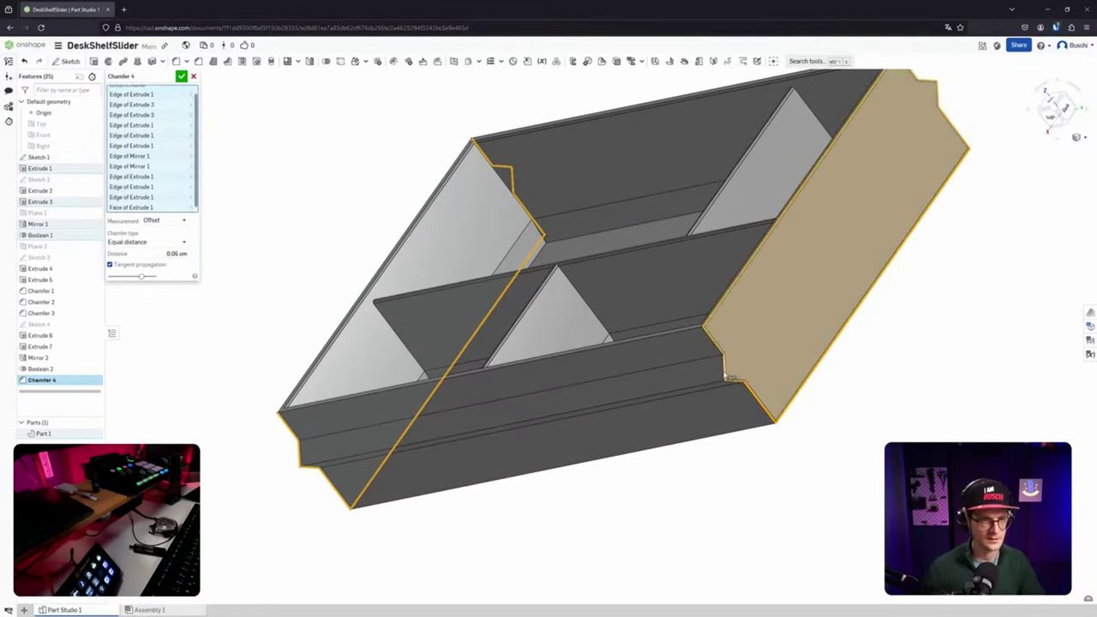
pyautogui.click(733, 381)
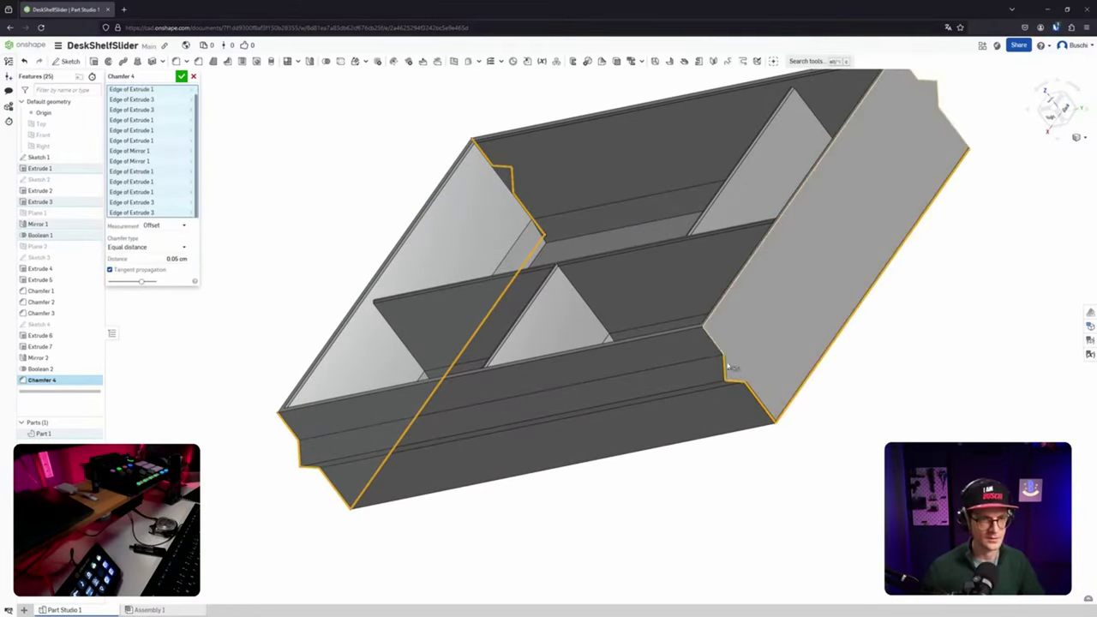
pyautogui.click(724, 367)
pyautogui.click(712, 339)
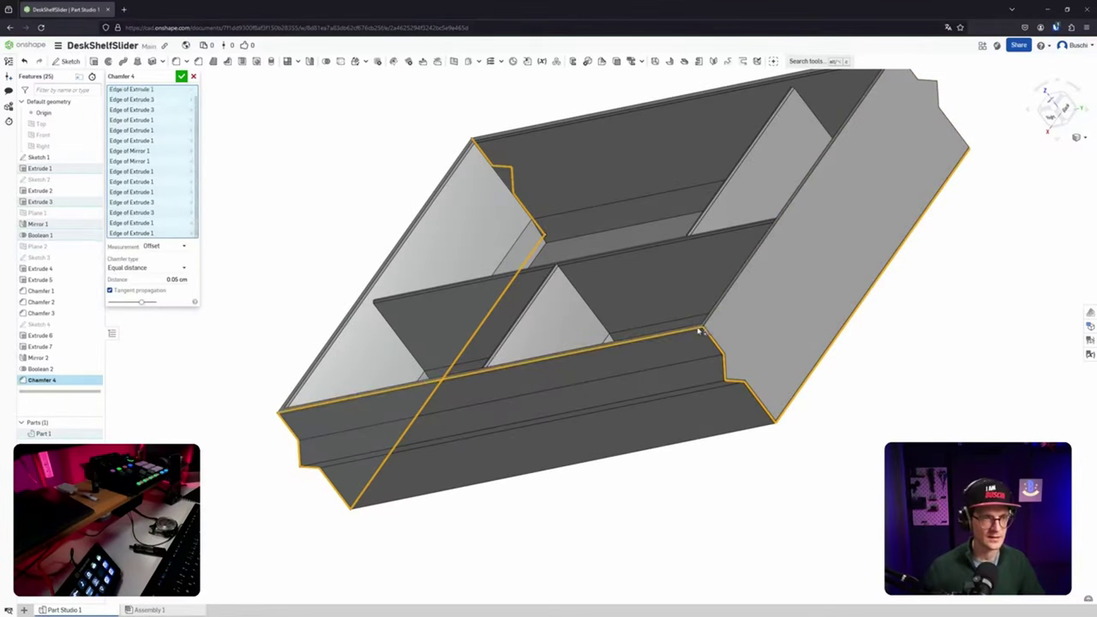
pyautogui.moveTo(713, 352); pyautogui.dragTo(802, 370, button='right')
pyautogui.click(718, 373)
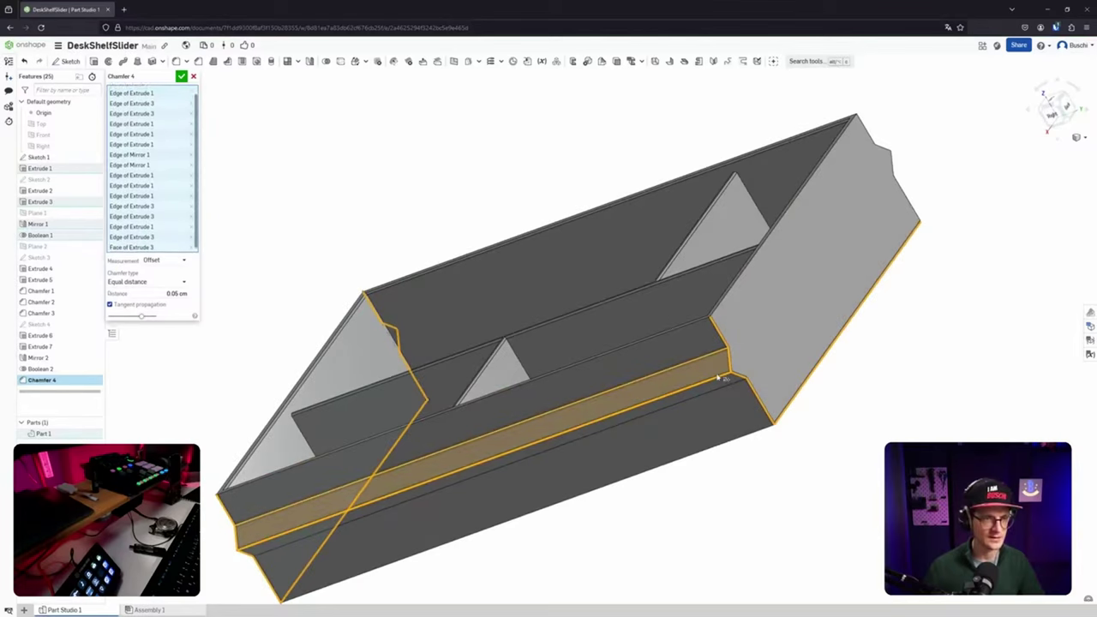
pyautogui.click(718, 370)
pyautogui.click(749, 417)
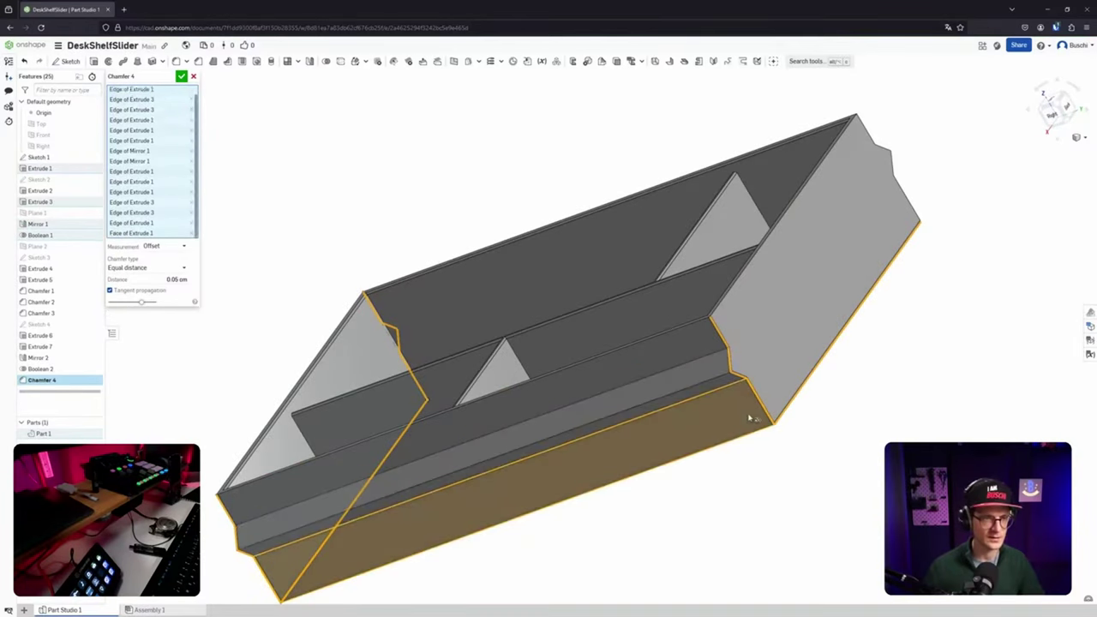
pyautogui.click(744, 409)
# Add the rear edges of the tray's left side, including its rail profile, to the chamfer.
pyautogui.moveTo(744, 409); pyautogui.dragTo(582, 397, button='right')
pyautogui.scroll(-2, 586, 392)
pyautogui.click(596, 399)
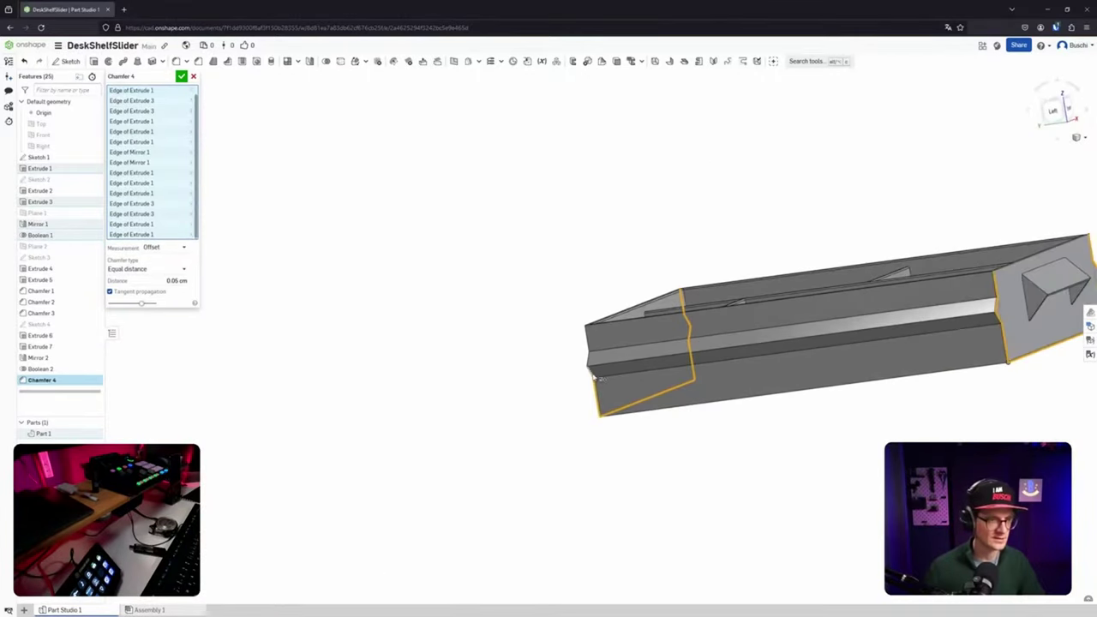
pyautogui.click(591, 372)
pyautogui.click(588, 361)
pyautogui.moveTo(590, 362); pyautogui.dragTo(561, 394, button='right')
# Set the distance of the tray's outer edge chamfer to 0.2 cm and accept the feature.
pyautogui.moveTo(562, 394); pyautogui.dragTo(318, 386, button='middle')
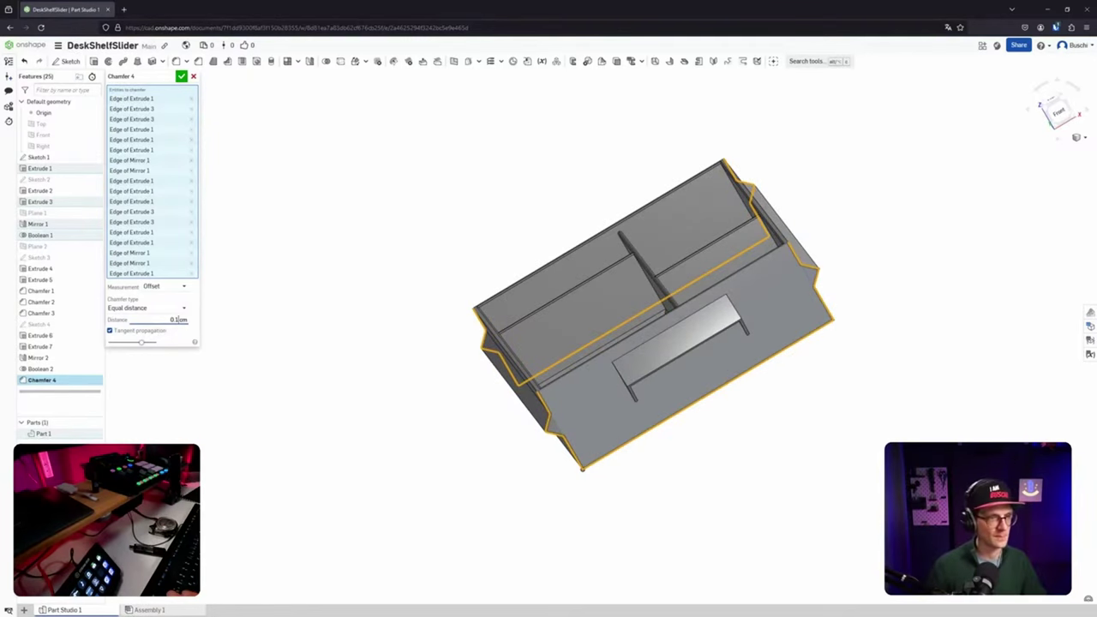
pyautogui.scroll(-2, 766, 384)
pyautogui.scroll(10, 766, 384)
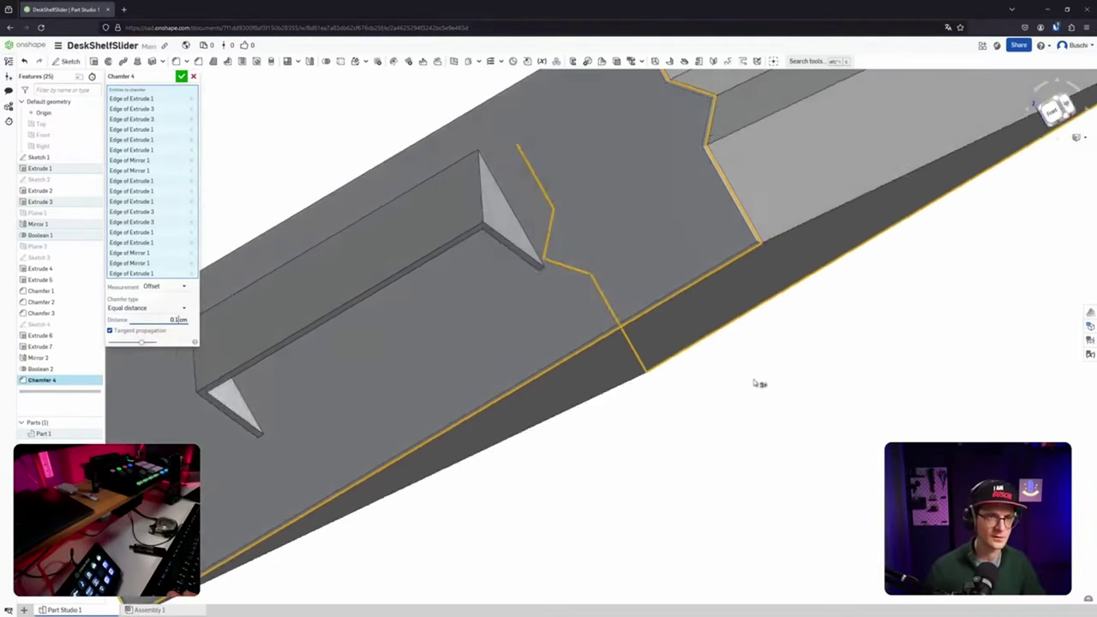
pyautogui.moveTo(754, 383); pyautogui.dragTo(747, 348, button='right')
pyautogui.moveTo(653, 180); pyautogui.dragTo(660, 274, button='middle')
pyautogui.scroll(6, 665, 208)
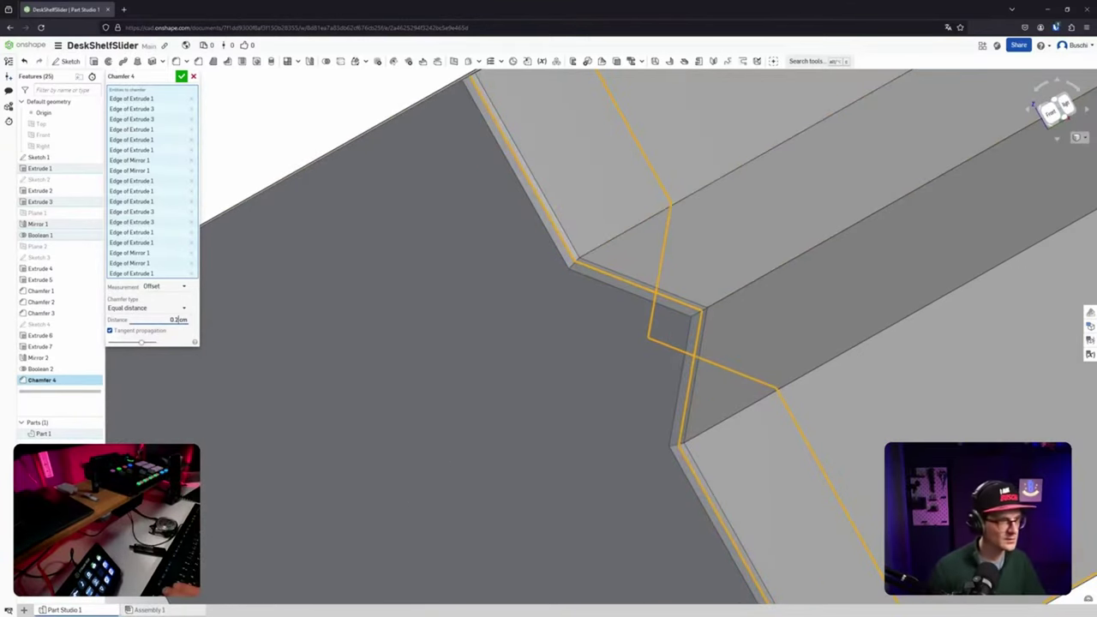
pyautogui.click(172, 301)
pyautogui.scroll(1, 744, 388)
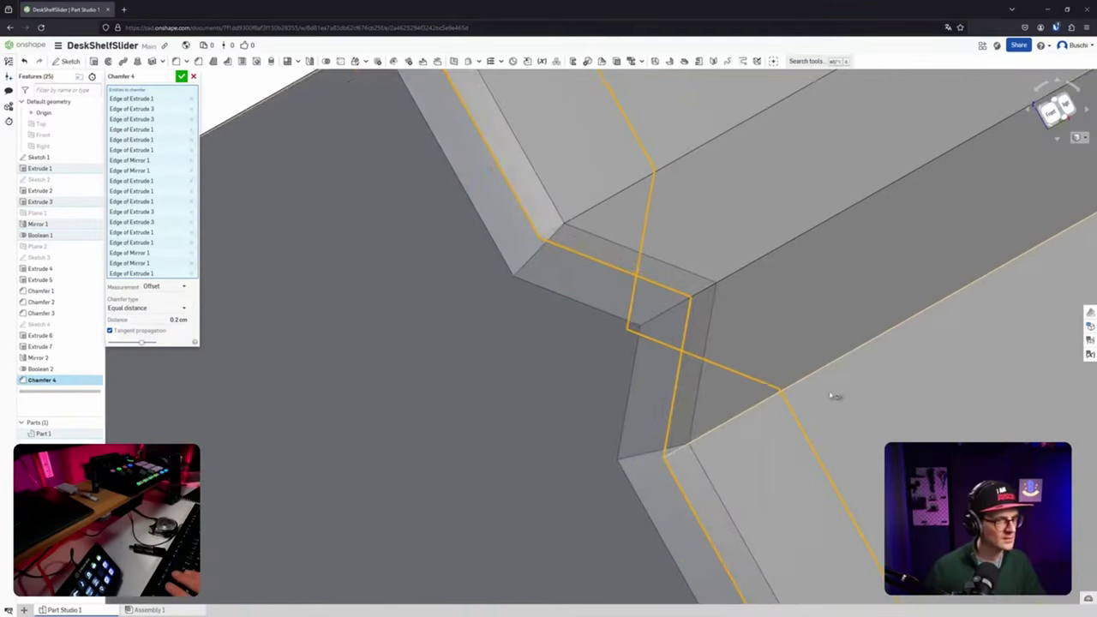
pyautogui.scroll(-1, 831, 391)
pyautogui.scroll(-10, 830, 389)
pyautogui.moveTo(818, 382); pyautogui.dragTo(720, 355, button='right')
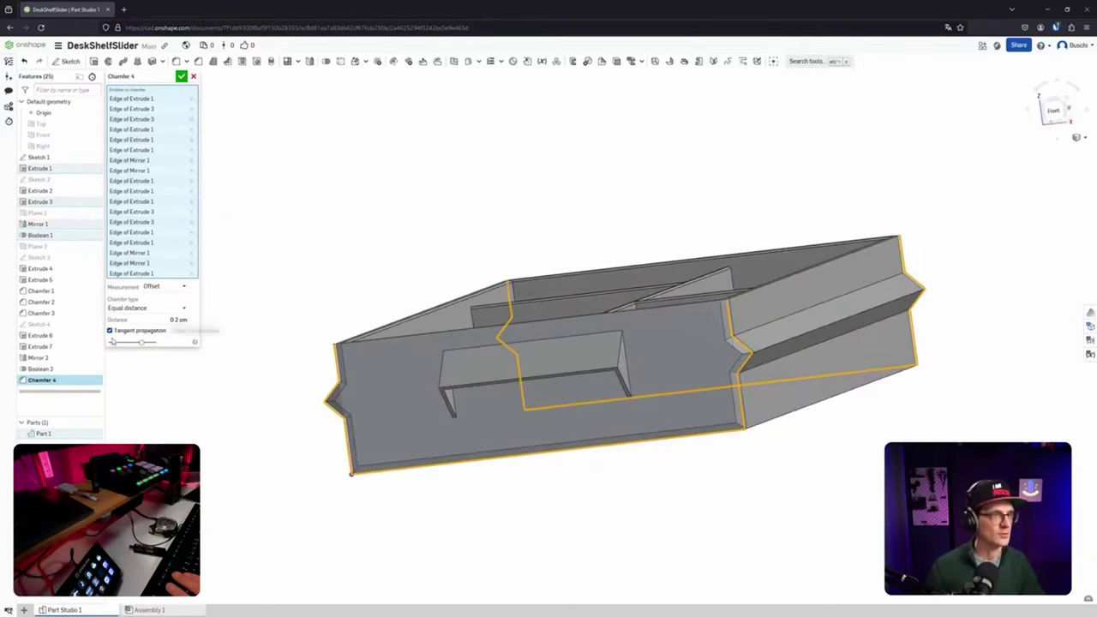
pyautogui.click(181, 76)
# Start an equal-distance chamfer on the front handle's long front edge and the two outer edges of its right end.
pyautogui.moveTo(542, 249); pyautogui.dragTo(586, 331, button='right')
pyautogui.moveTo(652, 400); pyautogui.dragTo(629, 223, button='middle')
pyautogui.scroll(-3, 943, 436)
pyautogui.scroll(5, 911, 418)
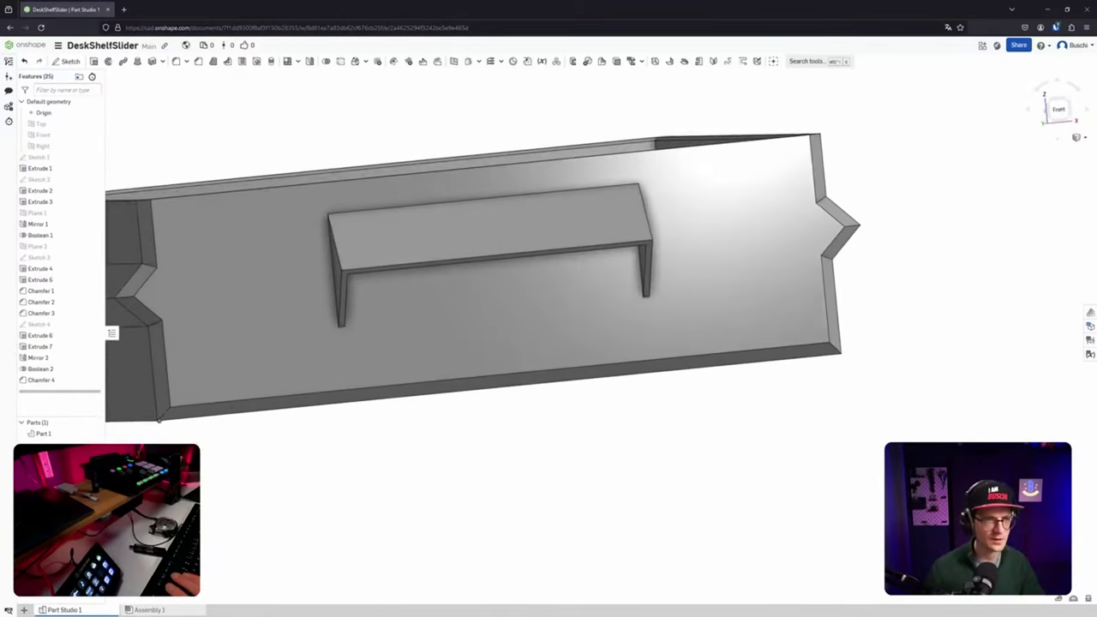
pyautogui.moveTo(159, 420); pyautogui.dragTo(786, 464, button='right')
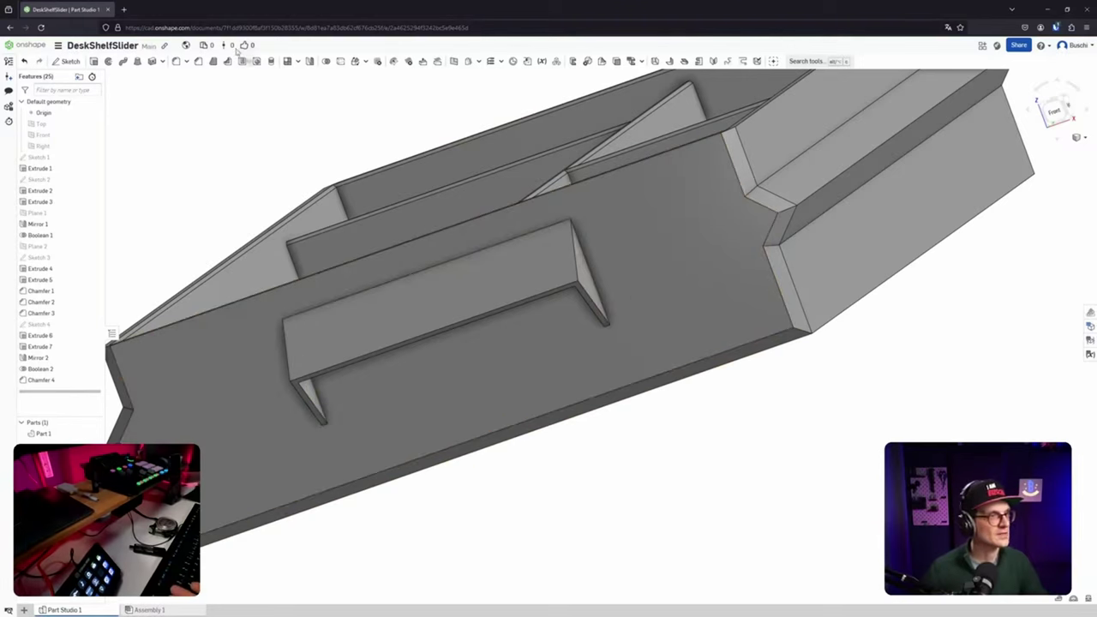
pyautogui.click(197, 61)
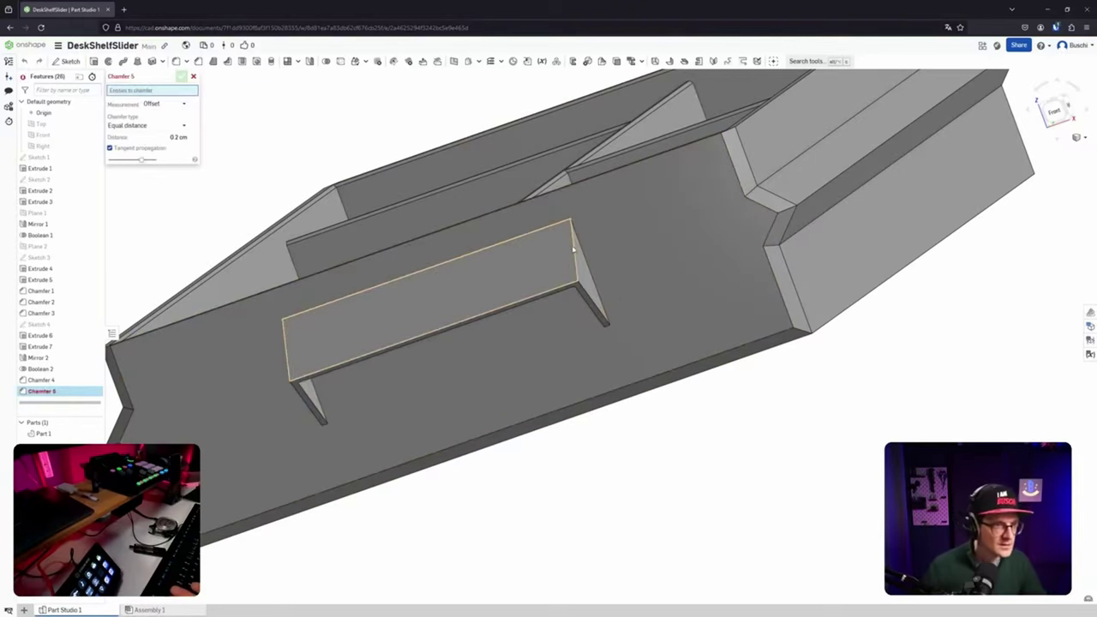
pyautogui.click(574, 236)
pyautogui.click(588, 298)
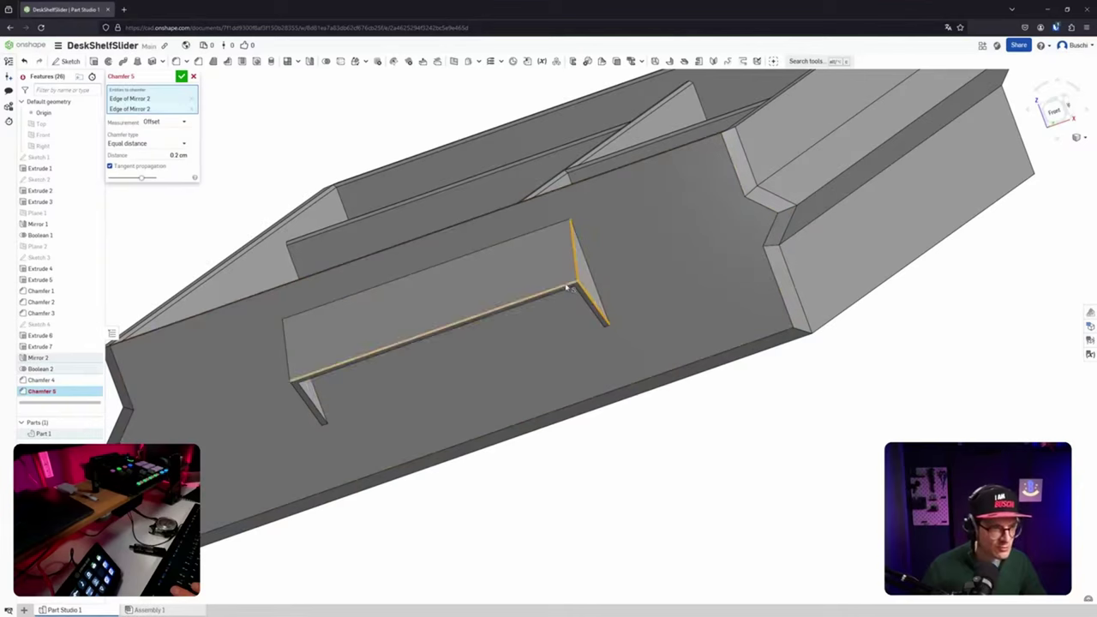
pyautogui.click(400, 344)
pyautogui.moveTo(514, 285); pyautogui.dragTo(373, 405, button='right')
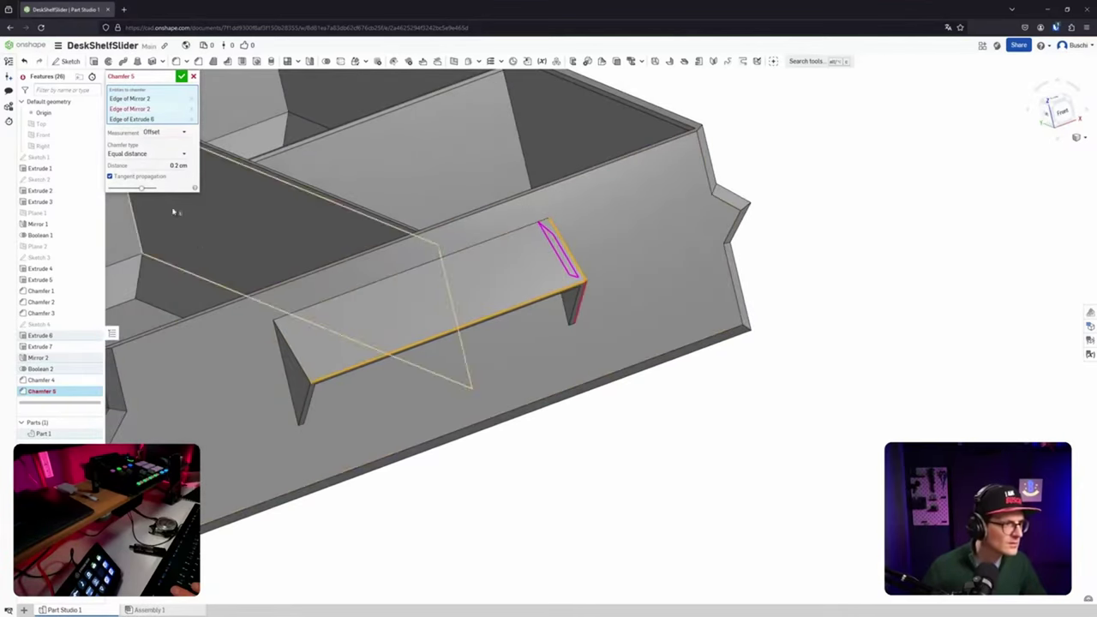
# Set the handle chamfer's distance to 0.1 cm and add the two outer edges of the handle's left end.
pyautogui.click(174, 164)
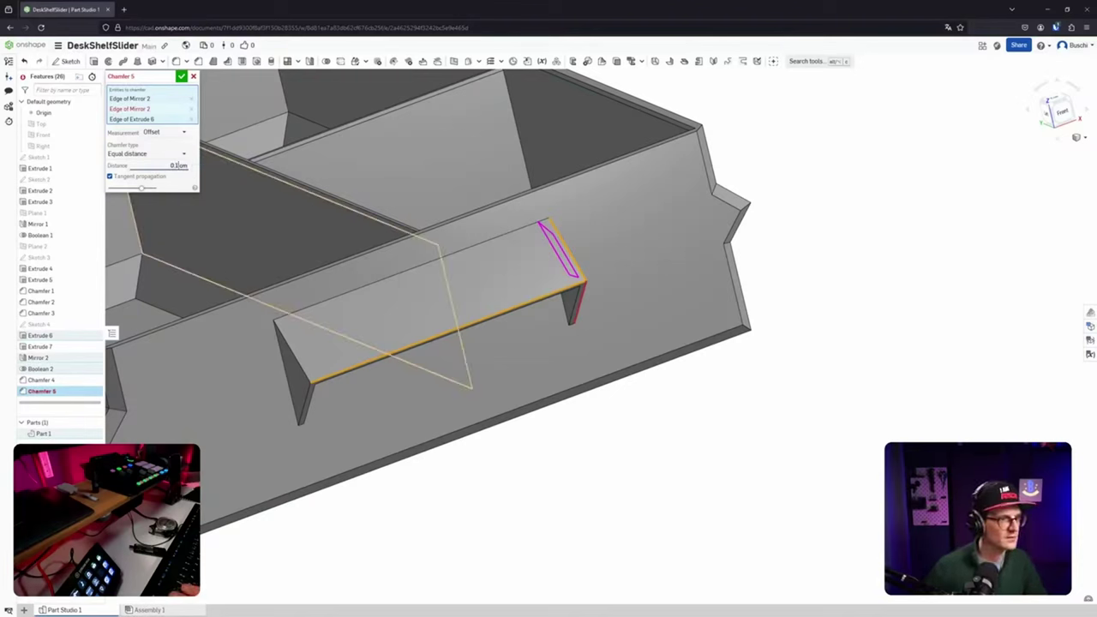
pyautogui.click(292, 352)
pyautogui.click(300, 397)
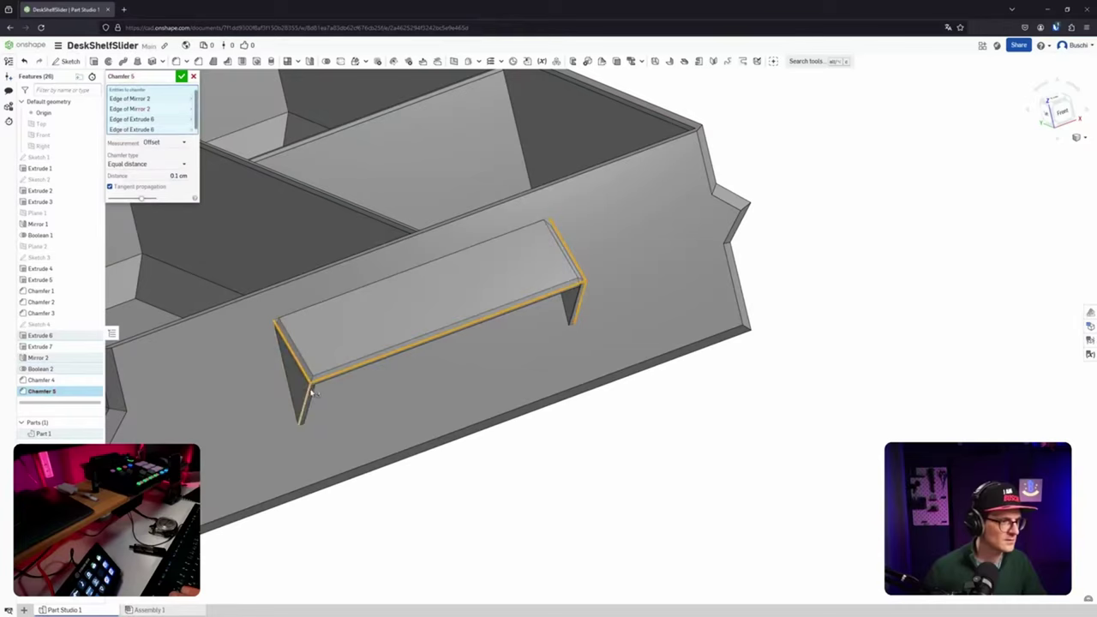
pyautogui.click(311, 392)
pyautogui.scroll(-3, 318, 401)
pyautogui.scroll(5, 291, 424)
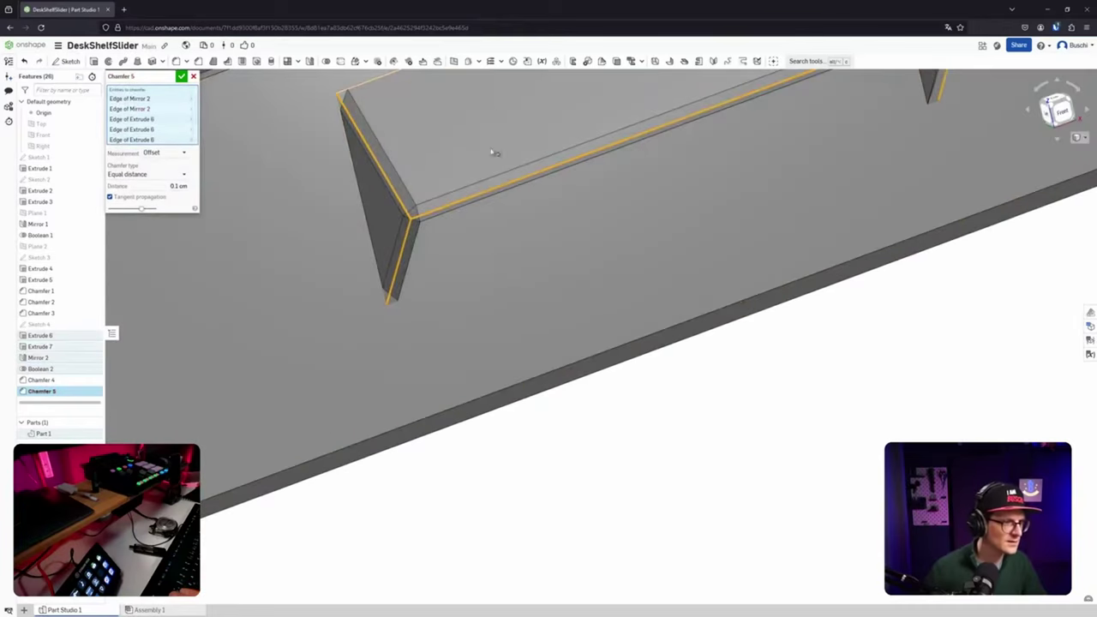
pyautogui.moveTo(494, 171); pyautogui.dragTo(472, 213, button='right')
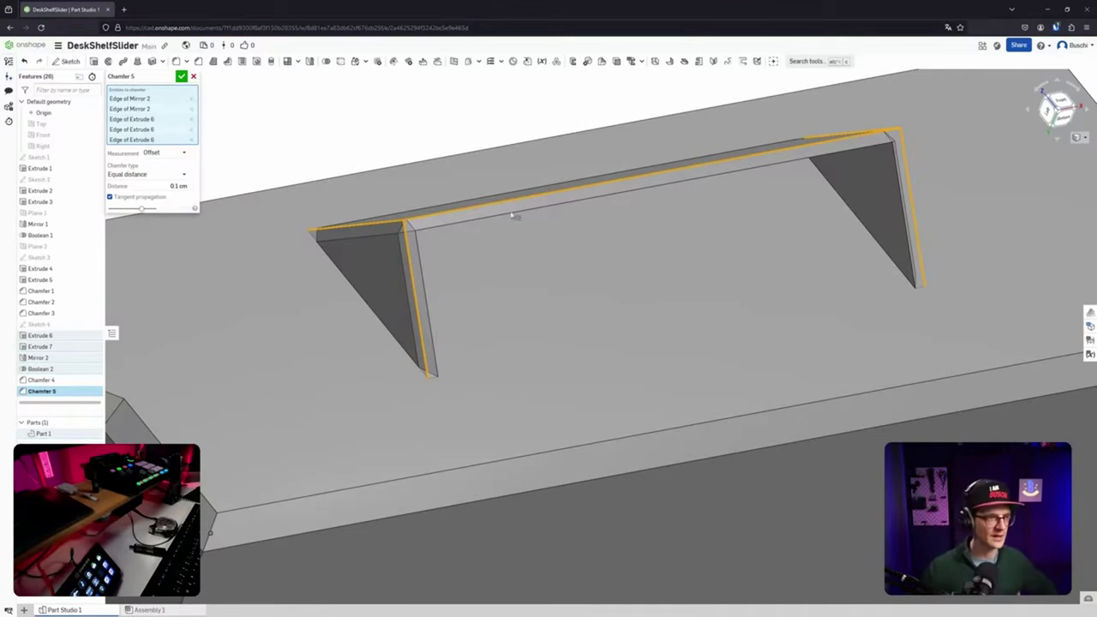
# Try to include in the chamfer the inner edges where the handle's plate and side supports meet the tray's front face.
pyautogui.moveTo(595, 324); pyautogui.dragTo(519, 196, button='right')
pyautogui.scroll(-5, 593, 247)
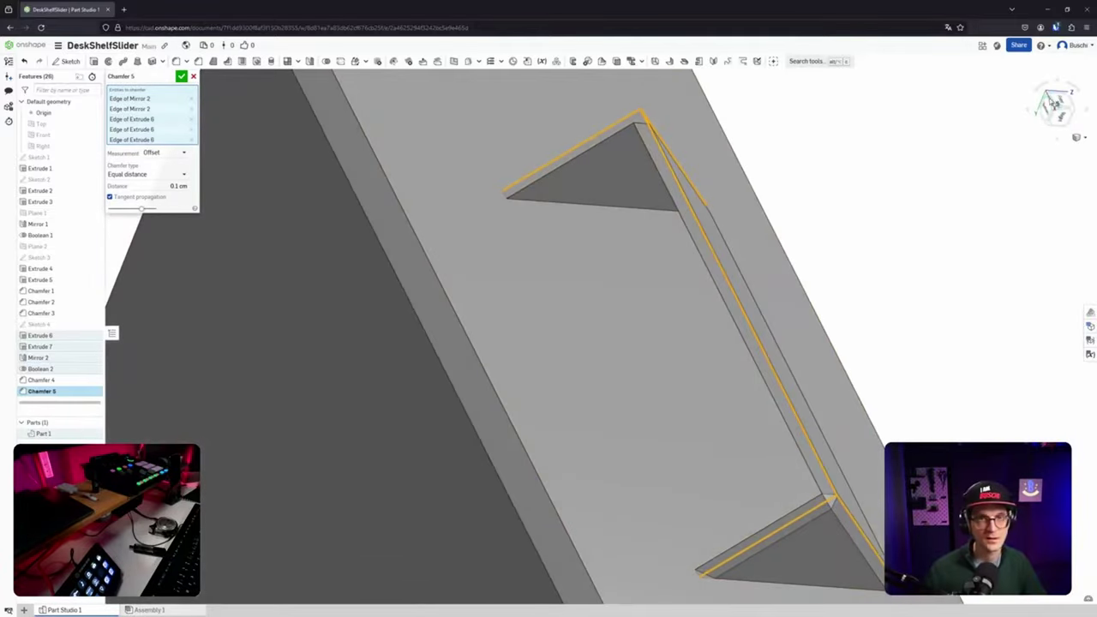
pyautogui.click(1054, 103)
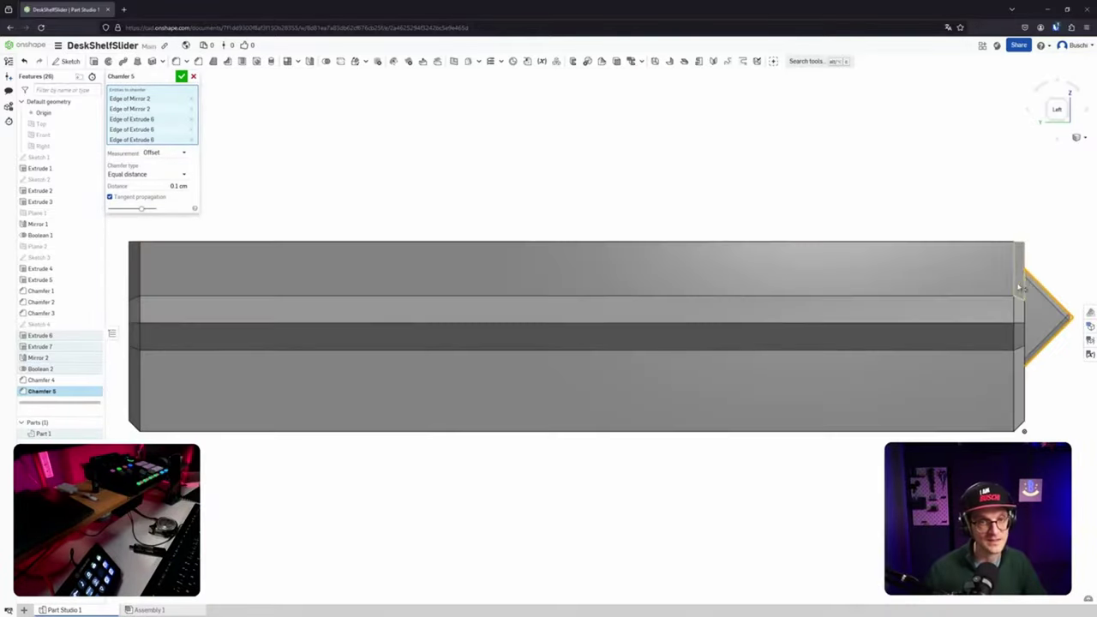
pyautogui.moveTo(1019, 284); pyautogui.dragTo(521, 284, button='right')
pyautogui.scroll(-2, 521, 283)
pyautogui.scroll(6, 529, 286)
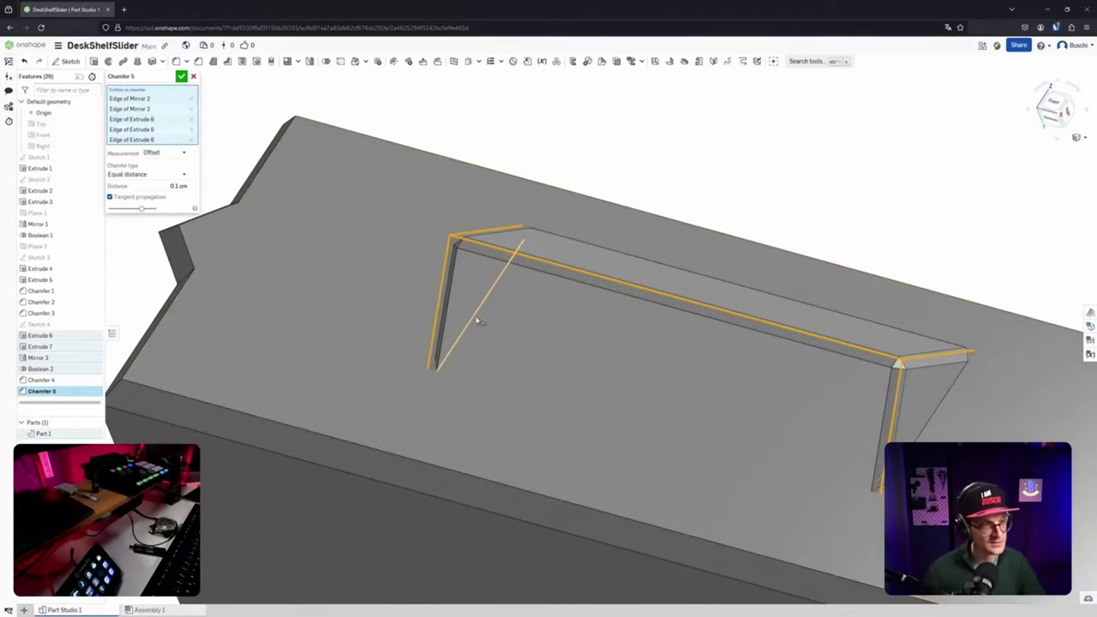
pyautogui.click(478, 319)
pyautogui.moveTo(478, 319); pyautogui.dragTo(565, 300, button='right')
pyautogui.click(562, 300)
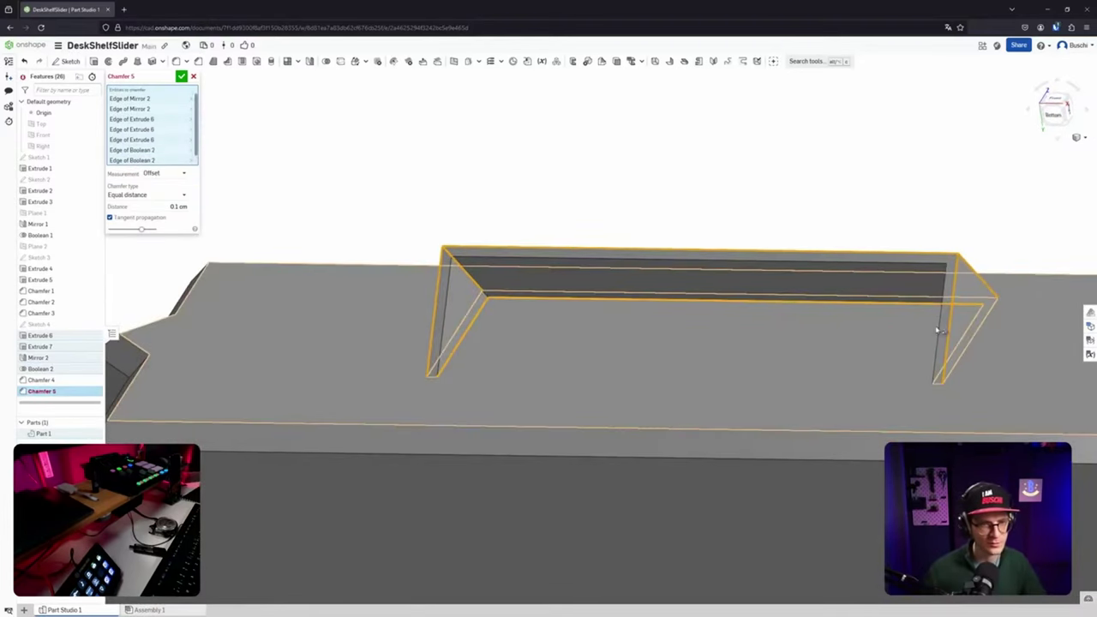
pyautogui.click(971, 328)
pyautogui.moveTo(876, 353); pyautogui.dragTo(922, 342, button='right')
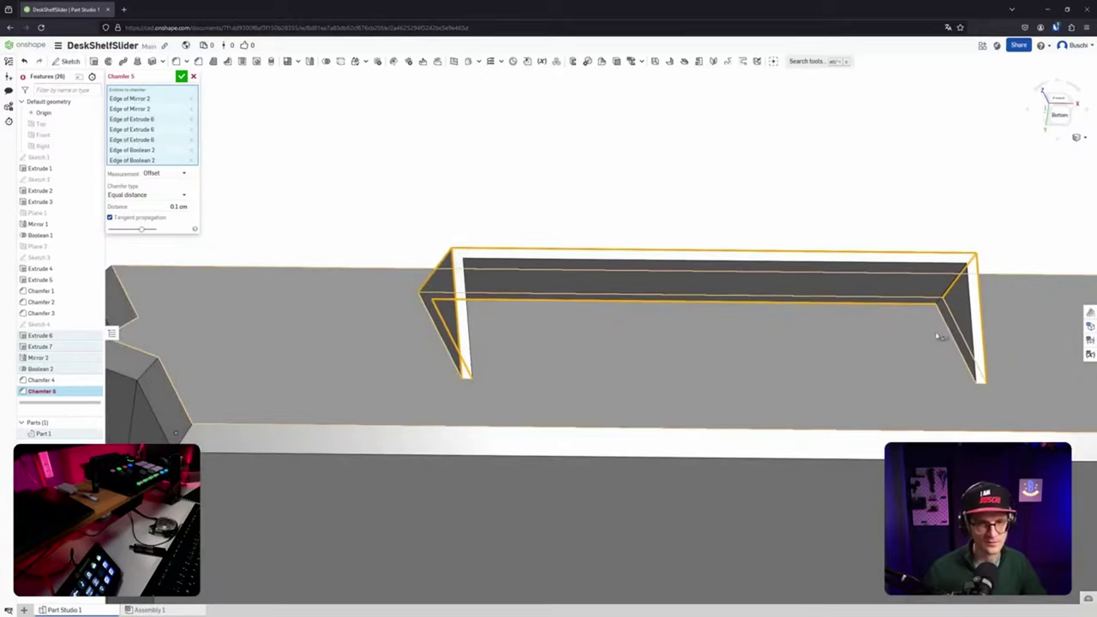
pyautogui.moveTo(865, 365); pyautogui.dragTo(308, 311, button='right')
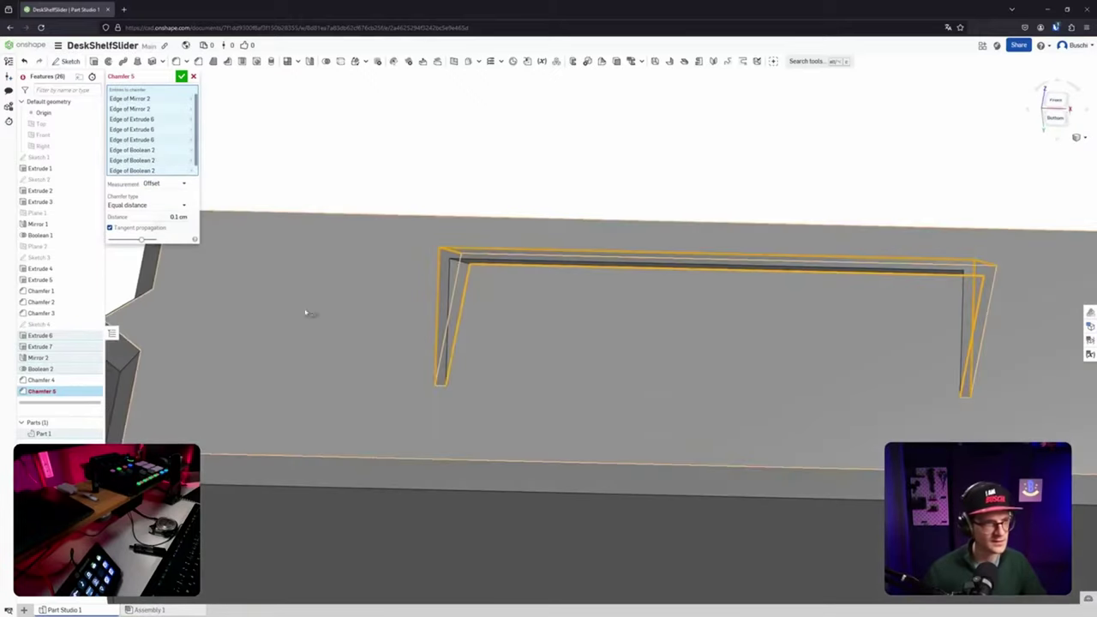
# Remove the inner edges between the handle and the tray front from the chamfer selection.
pyautogui.scroll(-2, 557, 373)
pyautogui.scroll(4, 543, 360)
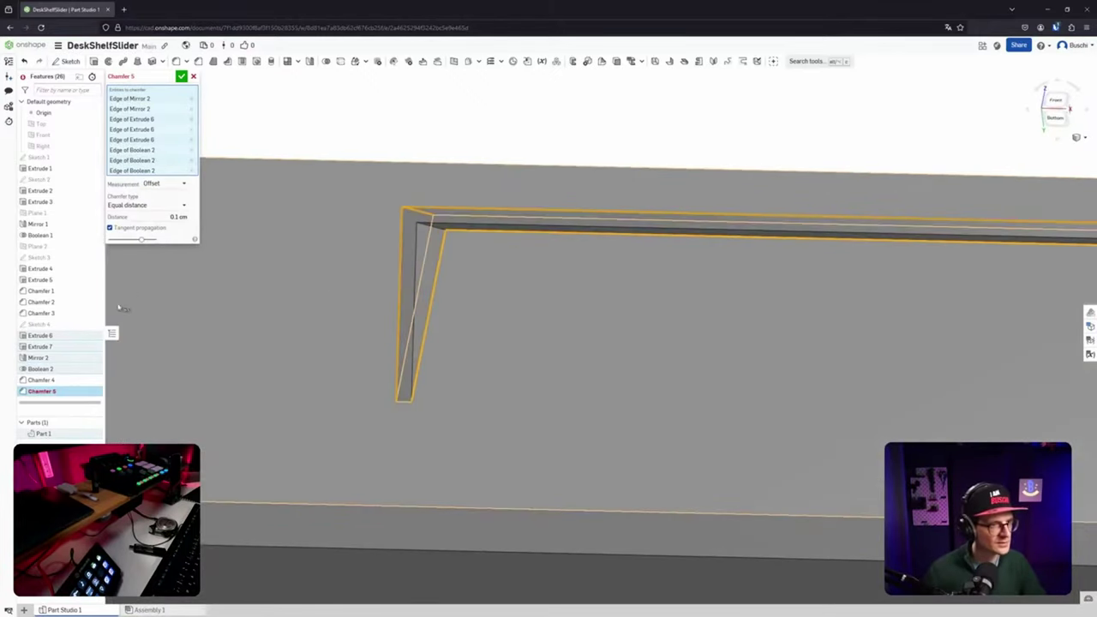
pyautogui.moveTo(336, 220); pyautogui.dragTo(333, 252, button='right')
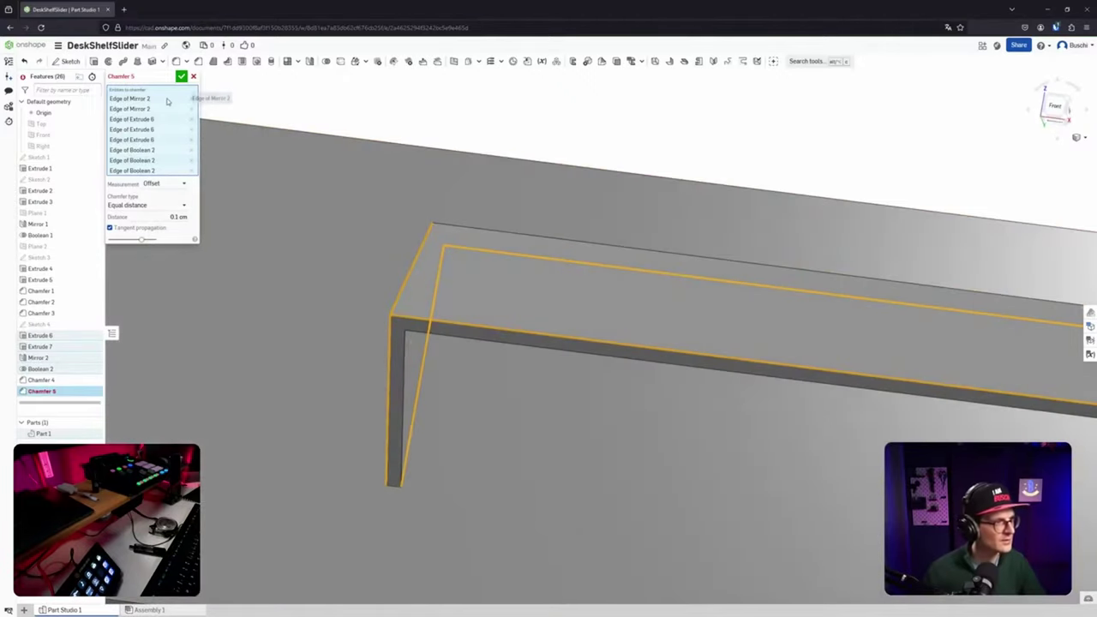
pyautogui.click(192, 173)
pyautogui.click(192, 151)
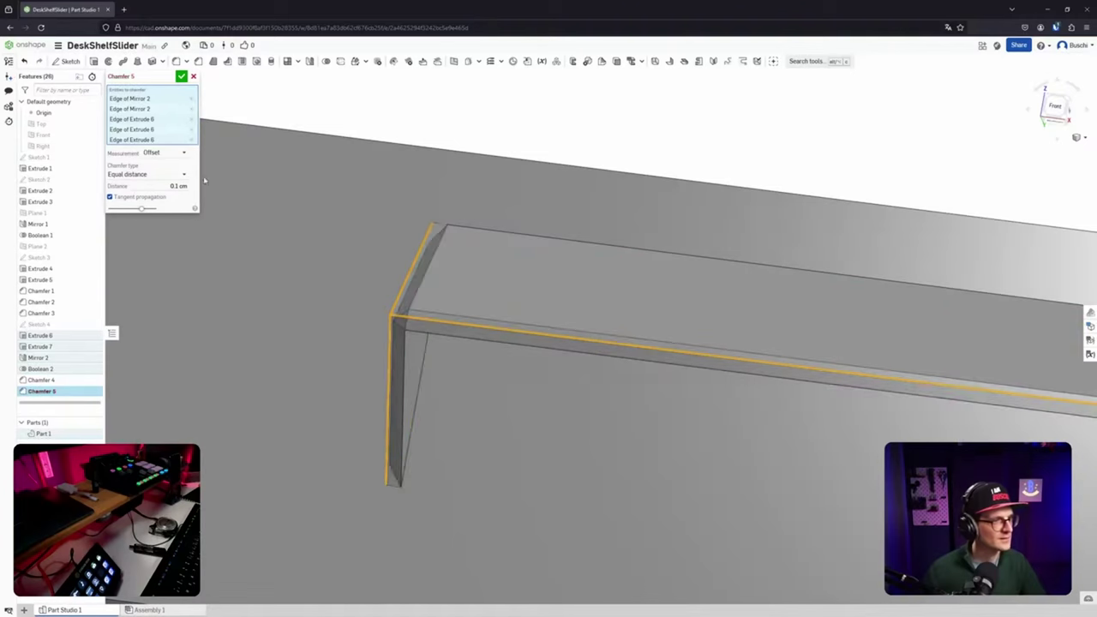
# Accept the handle's outer edge chamfer and change its distance to 0.05 cm.
pyautogui.click(182, 77)
pyautogui.moveTo(429, 351); pyautogui.dragTo(411, 399, button='right')
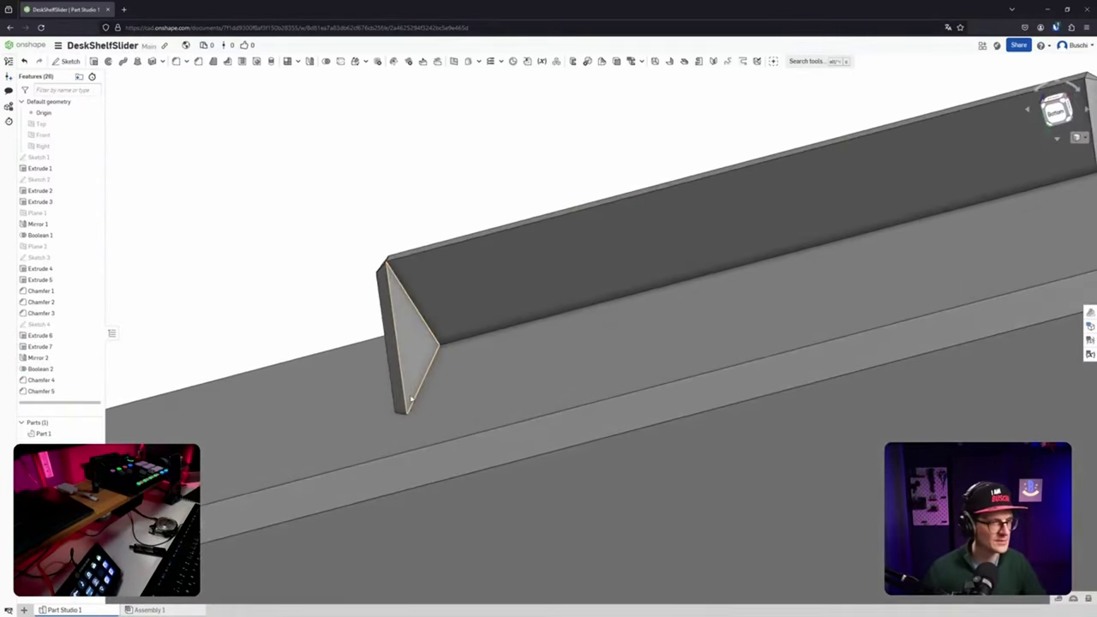
pyautogui.doubleClick(43, 391)
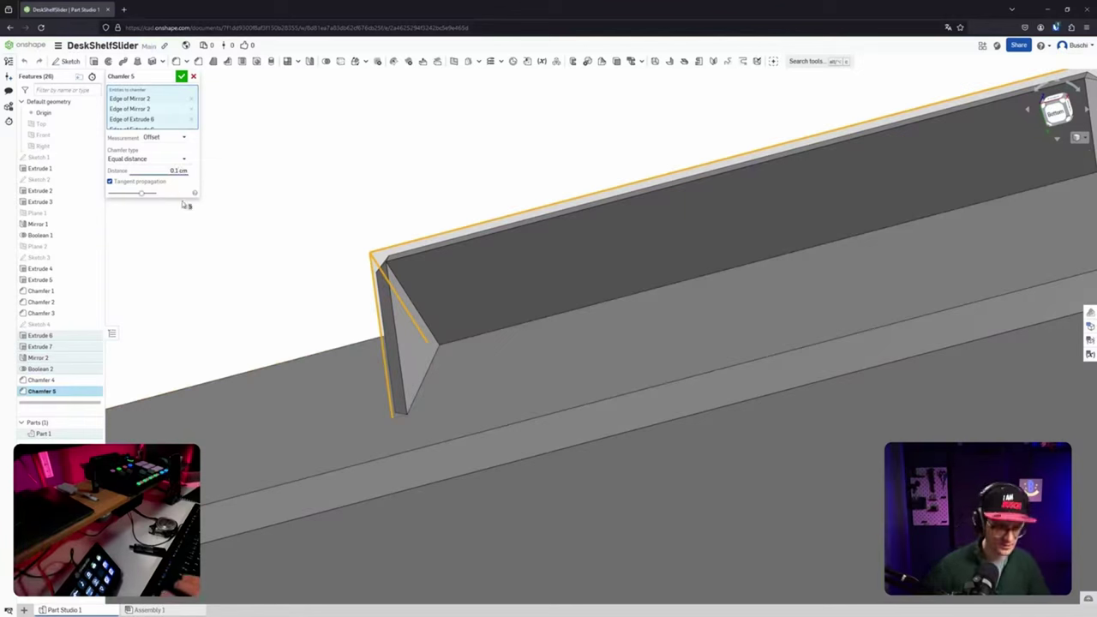
pyautogui.press('BackSpace')
pyautogui.write('05')
pyautogui.press('Return')
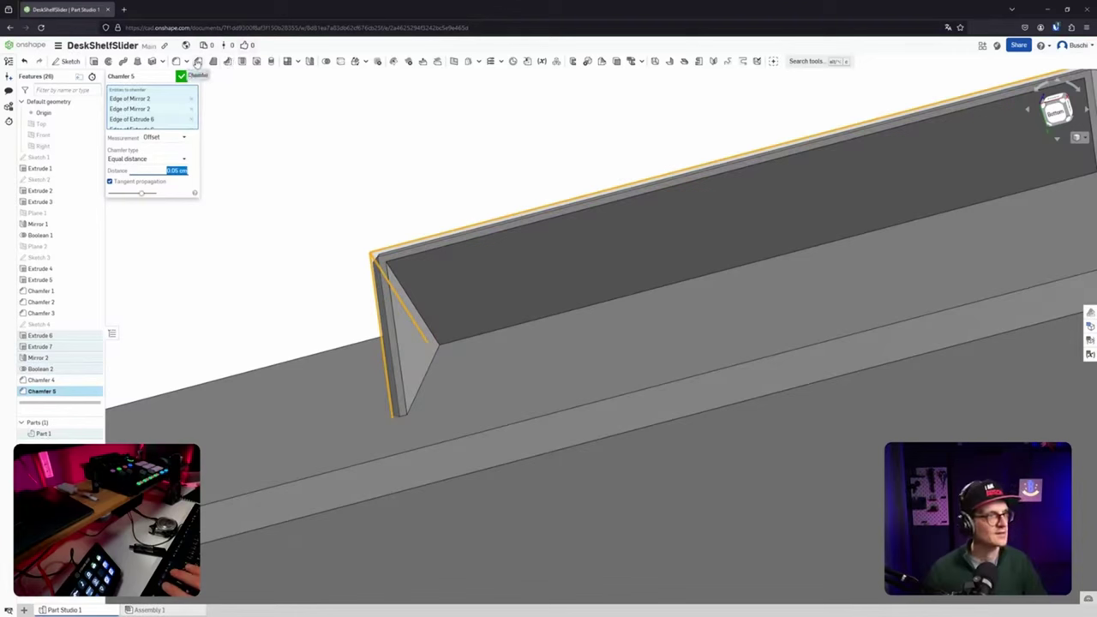
pyautogui.press('Return')
# Start a new chamfer on the three inner edges where the handle's plate and side supports meet the tray's front face.
pyautogui.click(214, 62)
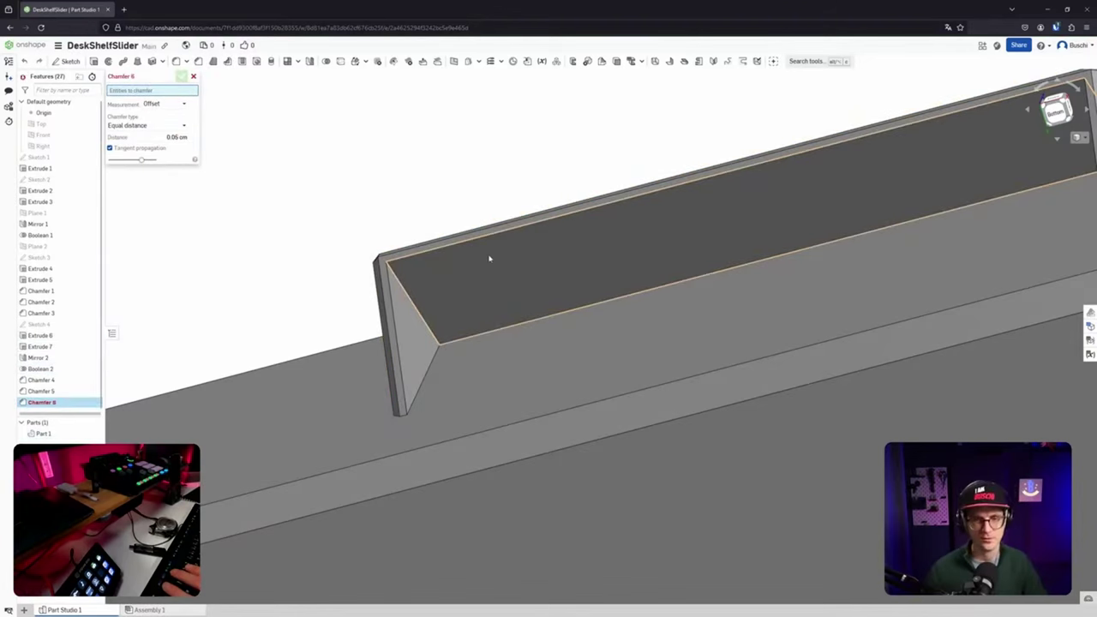
pyautogui.click(455, 339)
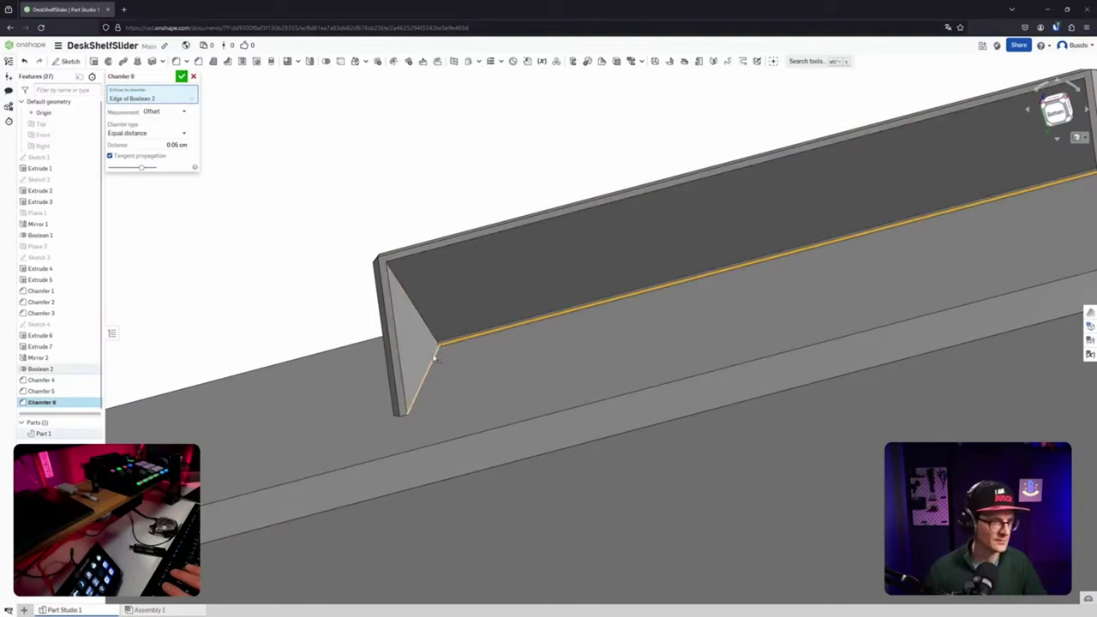
pyautogui.click(436, 359)
pyautogui.moveTo(742, 348); pyautogui.dragTo(795, 318, button='right')
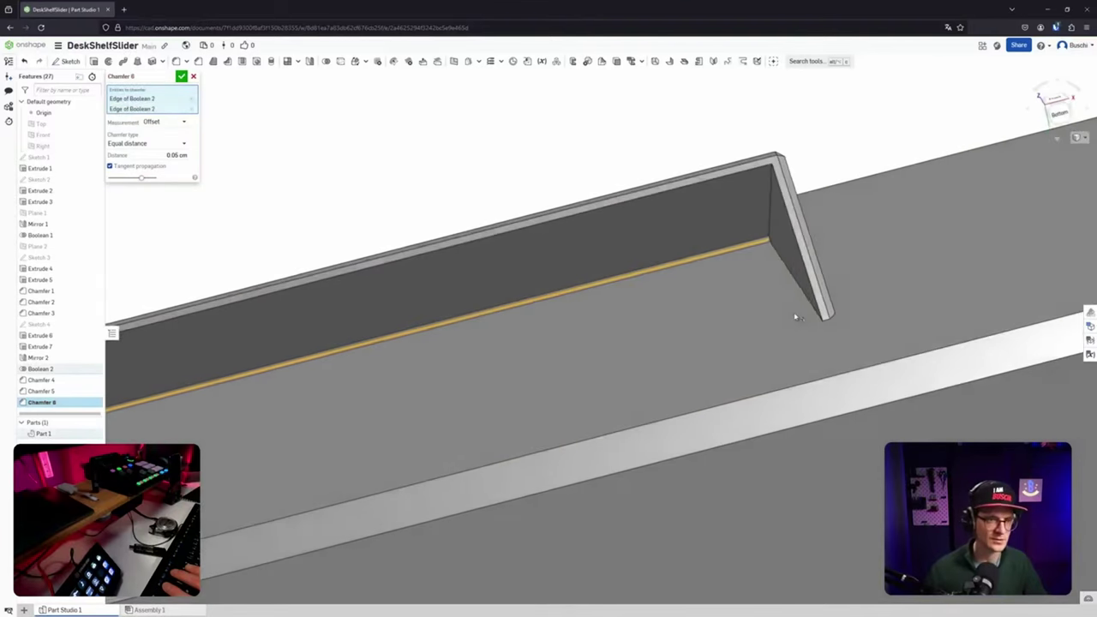
pyautogui.click(795, 281)
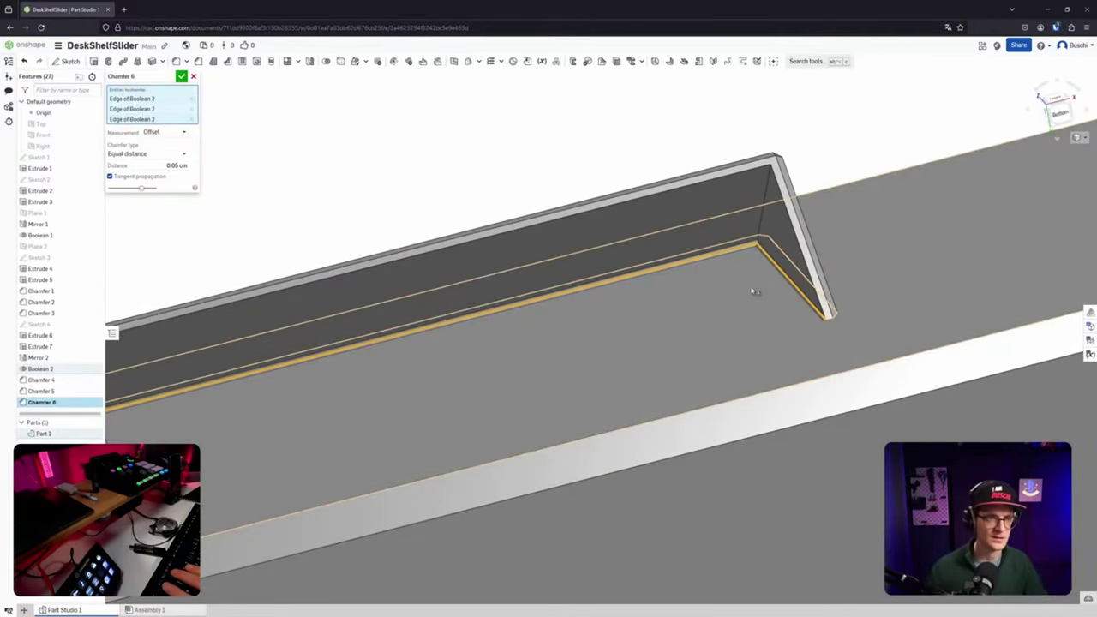
# Set the distance of the handle's inner edge chamfer to 0.1 cm, leaving out the short end edge of the right support.
pyautogui.moveTo(745, 292); pyautogui.dragTo(764, 301, button='middle')
pyautogui.scroll(3, 779, 283)
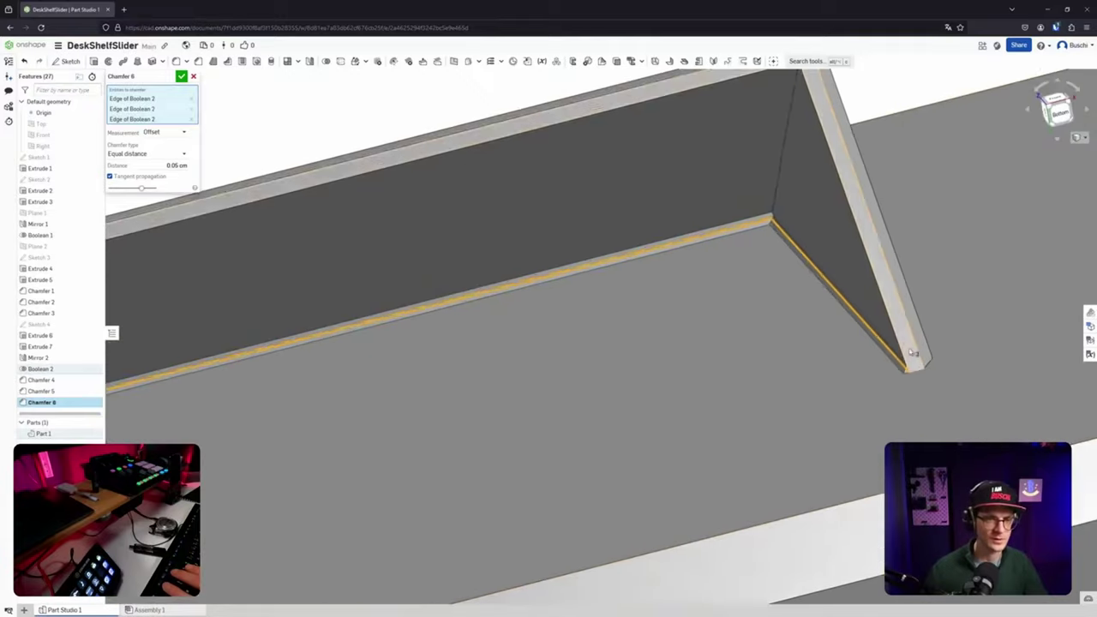
pyautogui.moveTo(912, 353); pyautogui.dragTo(910, 398, button='right')
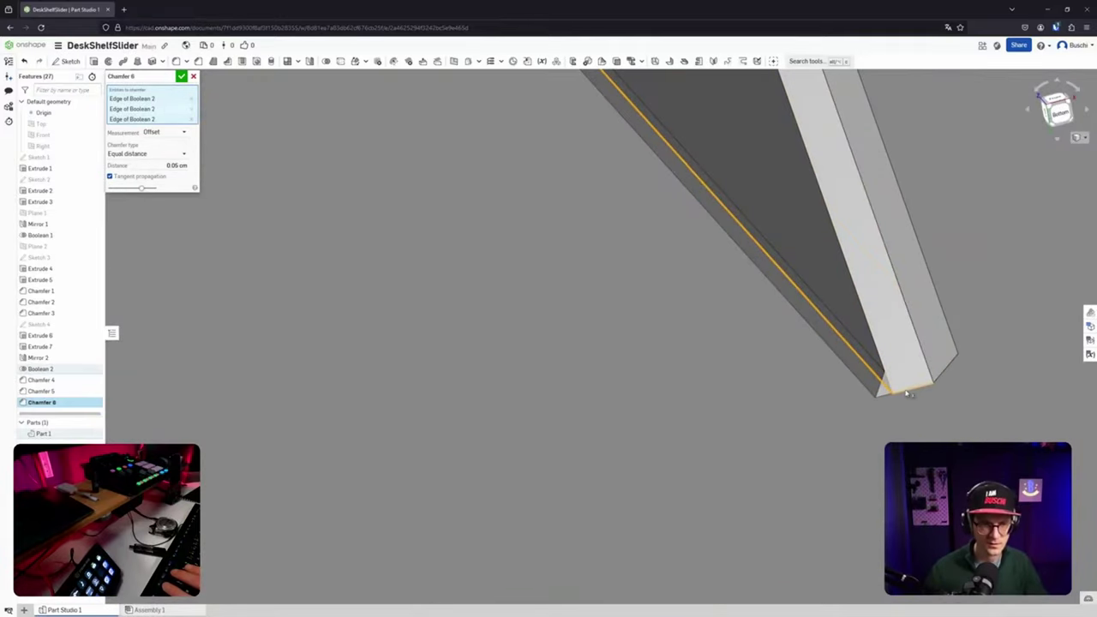
pyautogui.click(907, 392)
pyautogui.click(913, 392)
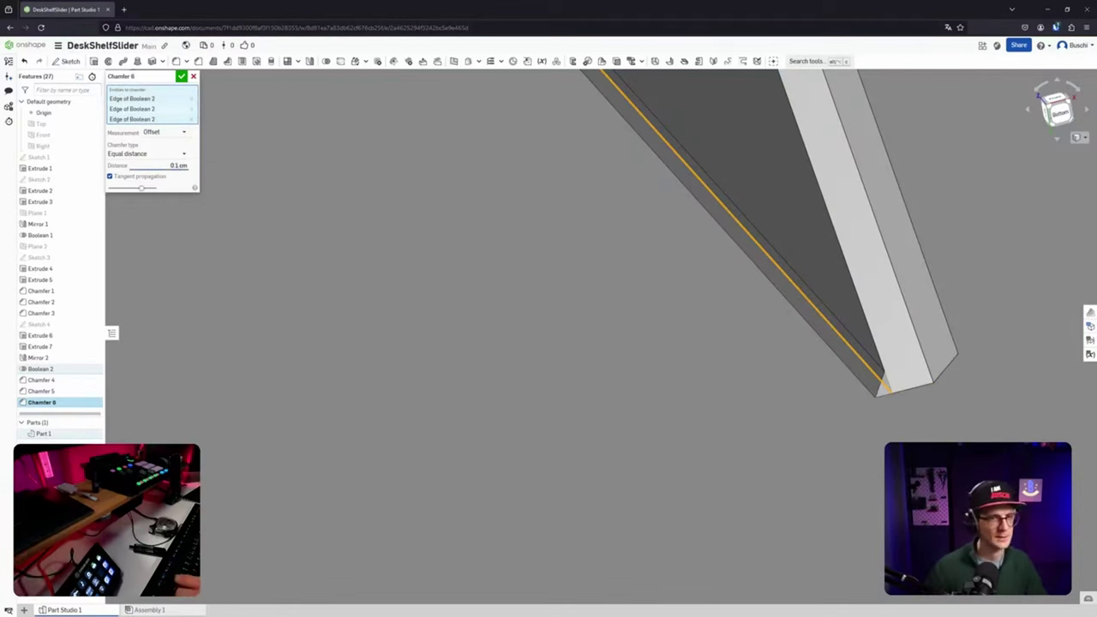
pyautogui.press('Return')
pyautogui.scroll(3, 335, 264)
pyautogui.scroll(-6, 365, 257)
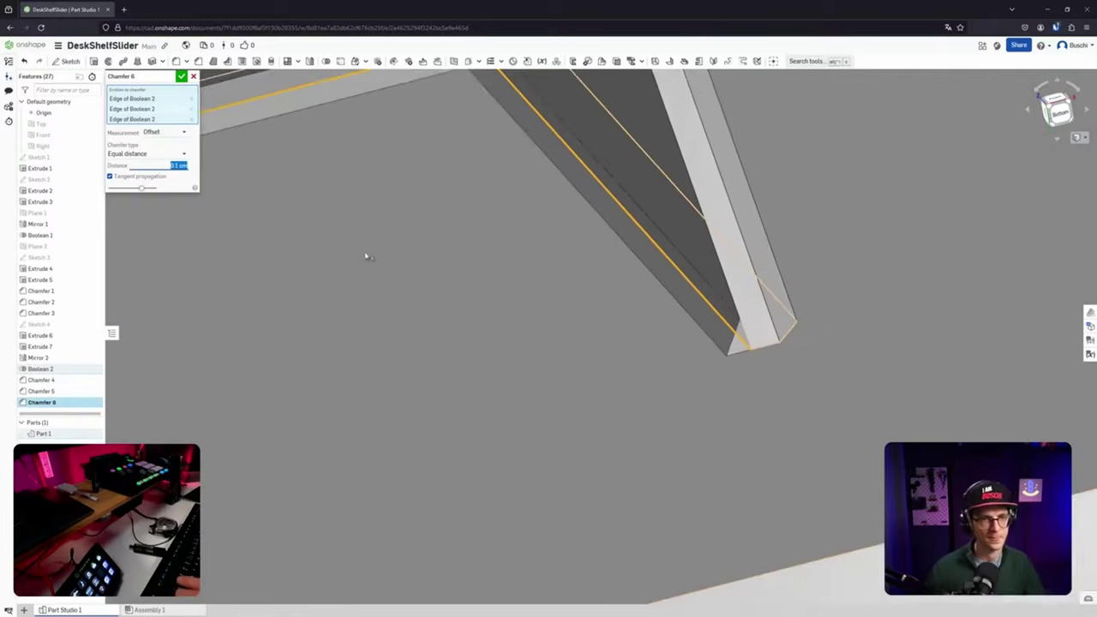
# Accept the 0.1 cm chamfer on the handle's inner edges.
pyautogui.moveTo(409, 256); pyautogui.dragTo(502, 311, button='right')
pyautogui.scroll(-2, 486, 284)
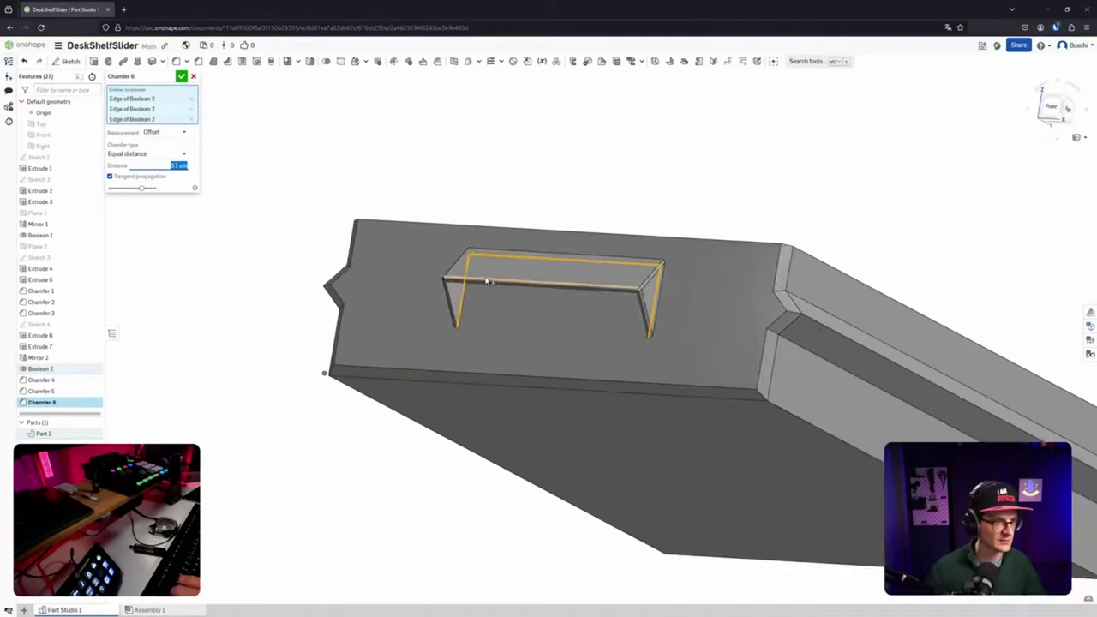
pyautogui.scroll(5, 485, 280)
pyautogui.click(181, 76)
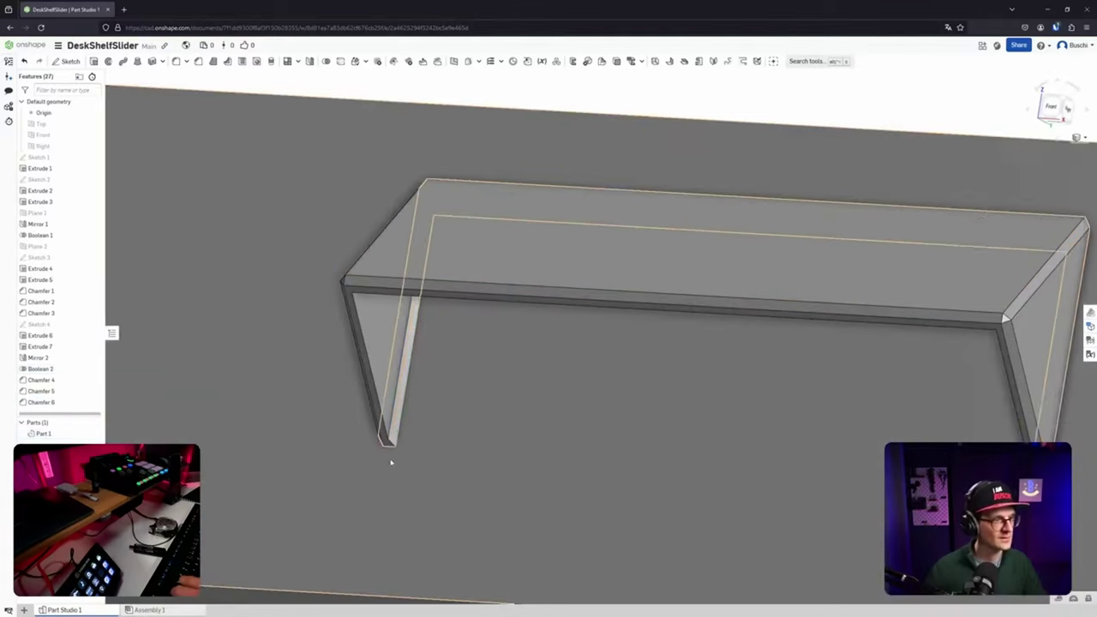
# Examine the chamfered ends of the handle's side supports and the underside of its plate.
pyautogui.scroll(-3, 446, 514)
pyautogui.scroll(3, 445, 507)
pyautogui.moveTo(445, 507); pyautogui.dragTo(423, 482, button='right')
pyautogui.scroll(-2, 423, 482)
pyautogui.scroll(6, 446, 482)
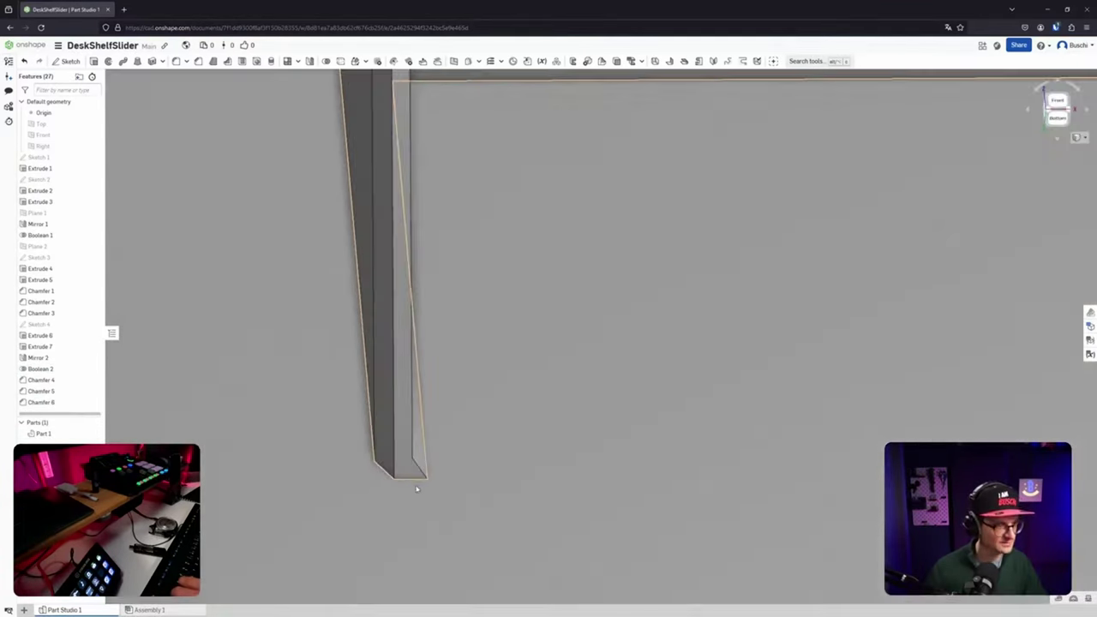
pyautogui.scroll(-4, 531, 446)
pyautogui.moveTo(636, 399); pyautogui.dragTo(512, 393, button='right')
pyautogui.scroll(-3, 561, 408)
pyautogui.scroll(3, 586, 426)
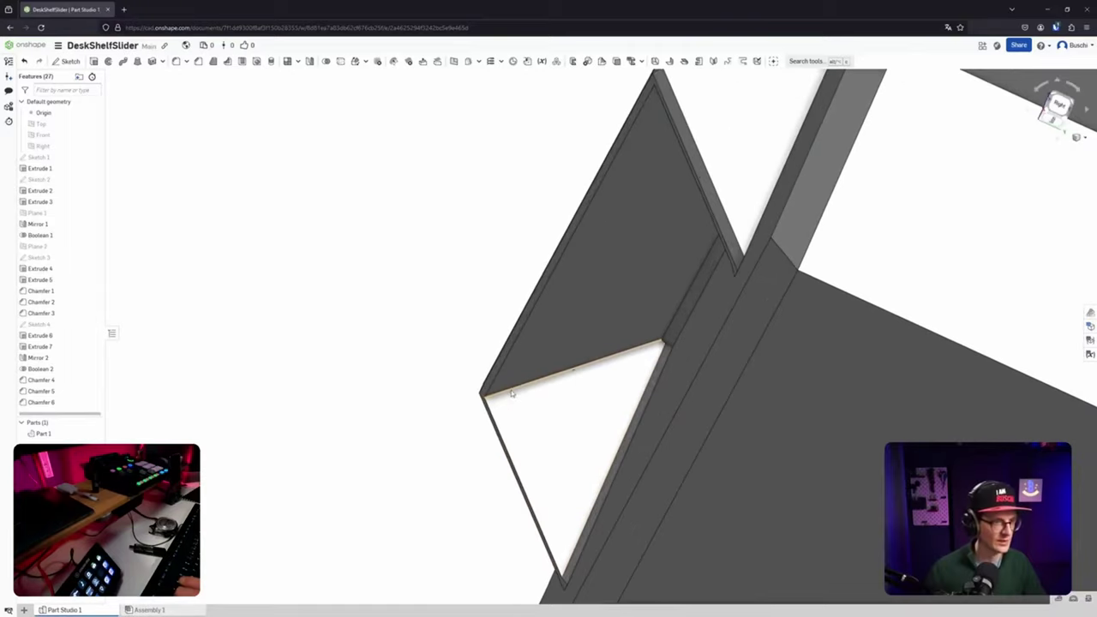
# Reopen the handle's 0.05 cm outer edge chamfer, add the plate's lower front edge to its selection and accept it.
pyautogui.doubleClick(42, 391)
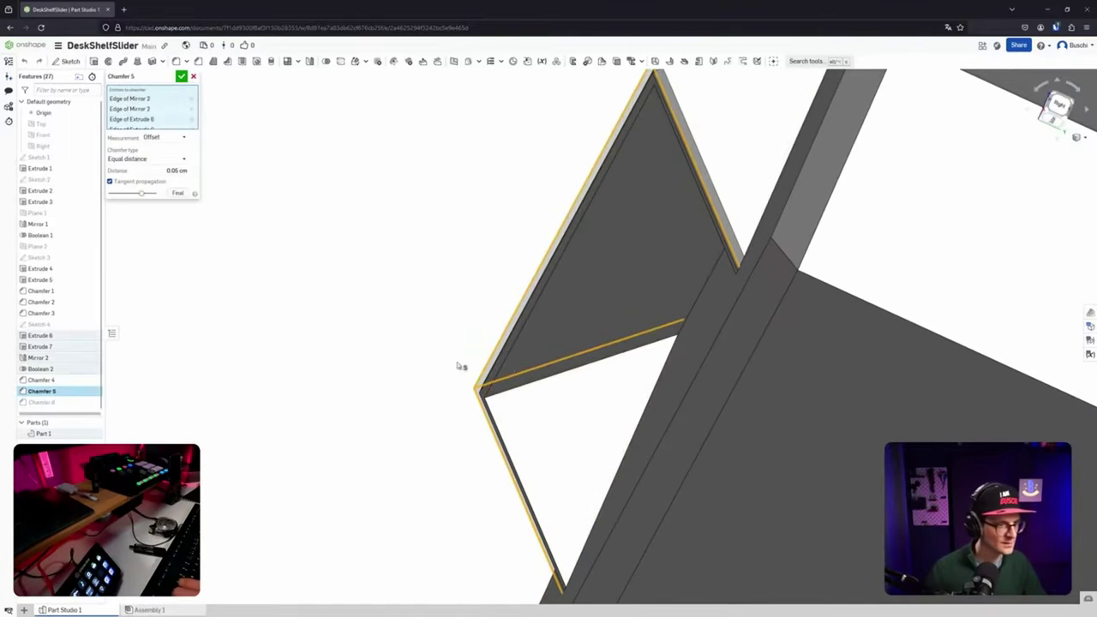
pyautogui.click(506, 364)
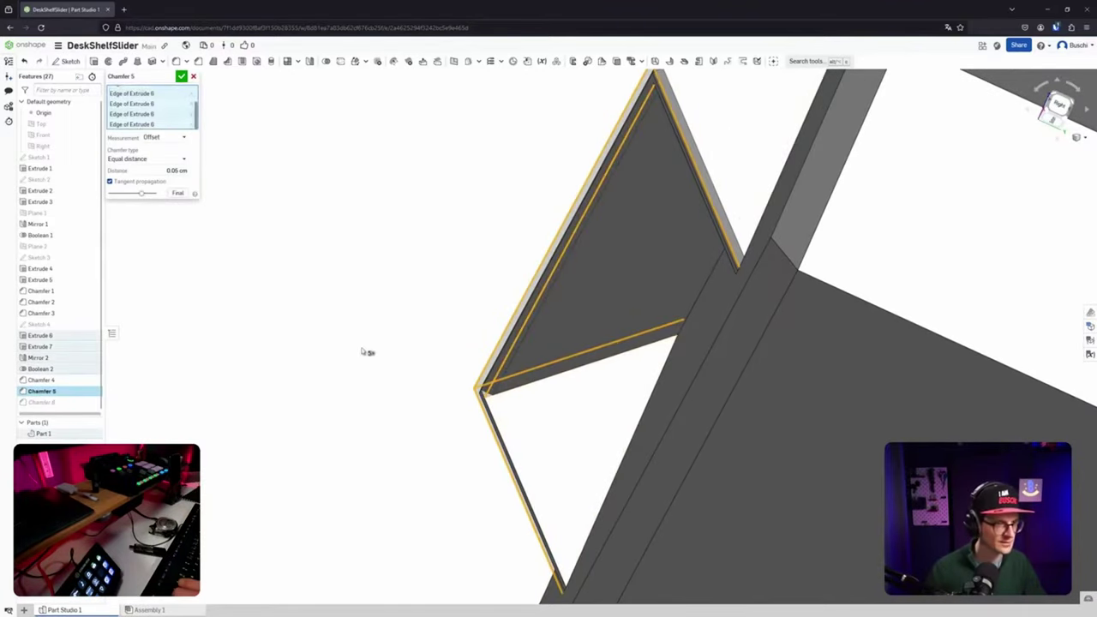
pyautogui.moveTo(359, 269); pyautogui.dragTo(406, 291, button='right')
pyautogui.moveTo(446, 303); pyautogui.dragTo(602, 404, button='middle')
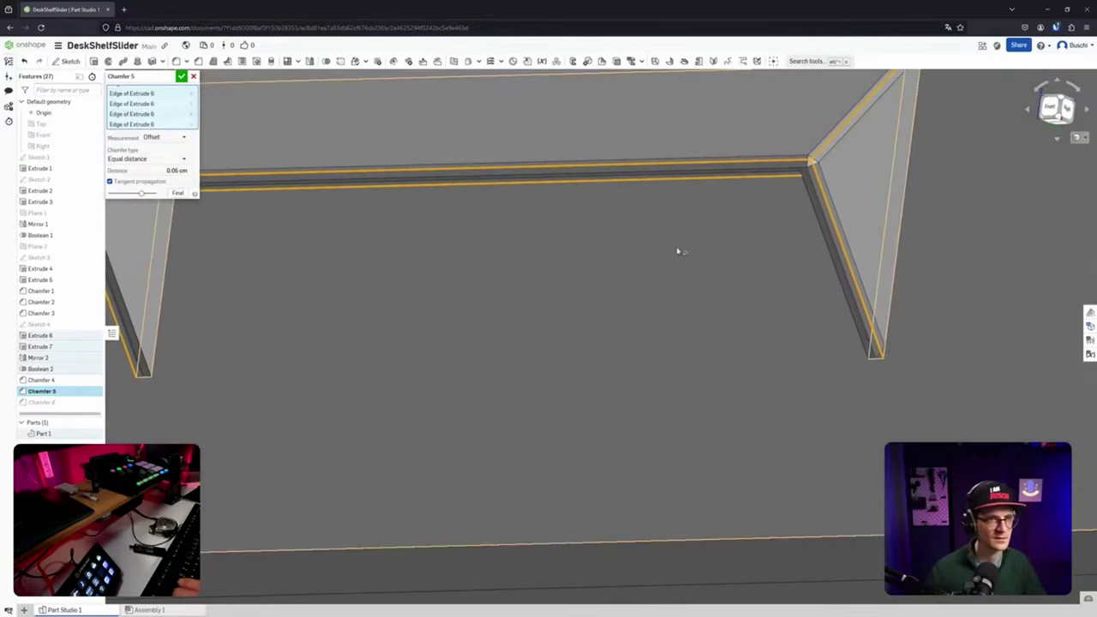
pyautogui.moveTo(688, 224); pyautogui.dragTo(693, 279, button='right')
pyautogui.moveTo(549, 224); pyautogui.dragTo(525, 274, button='right')
pyautogui.scroll(-3, 518, 213)
pyautogui.scroll(6, 518, 217)
pyautogui.scroll(5, 512, 331)
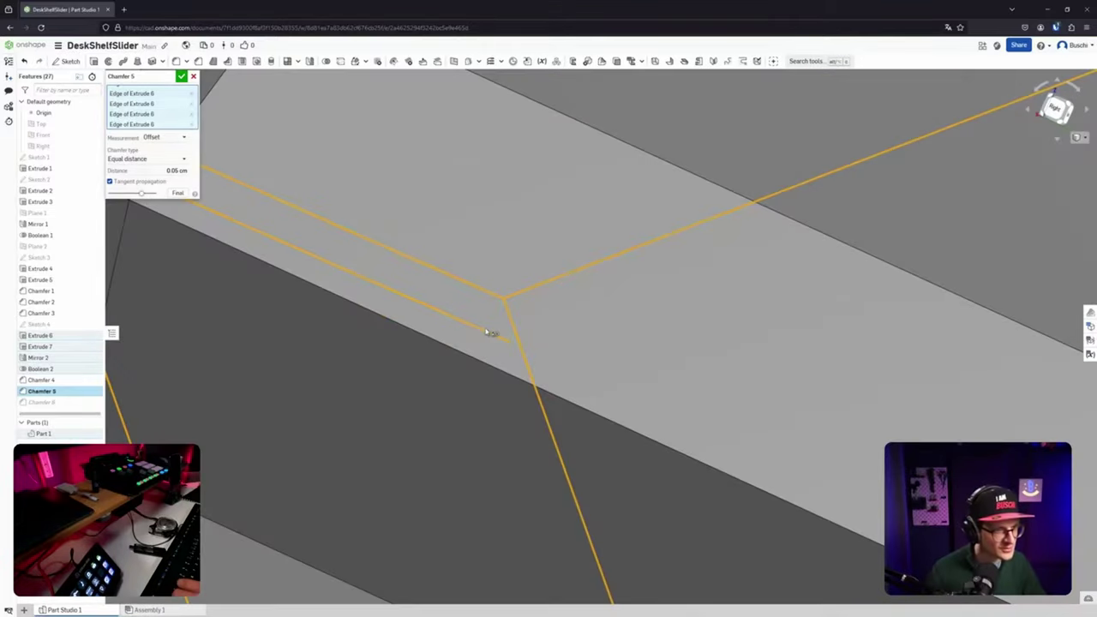
pyautogui.scroll(-5, 490, 334)
pyautogui.moveTo(505, 332); pyautogui.dragTo(570, 298, button='right')
pyautogui.click(181, 76)
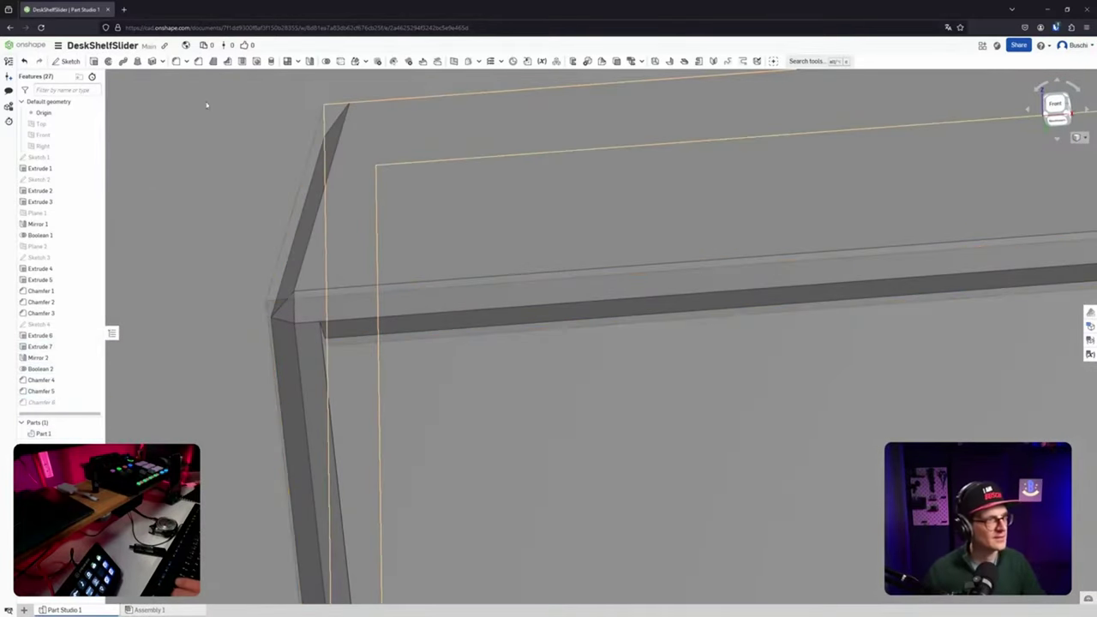
# Inspect the chamfered handle on the tray front and return to an isometric view of the whole tray.
pyautogui.scroll(3, 383, 291)
pyautogui.scroll(-10, 383, 291)
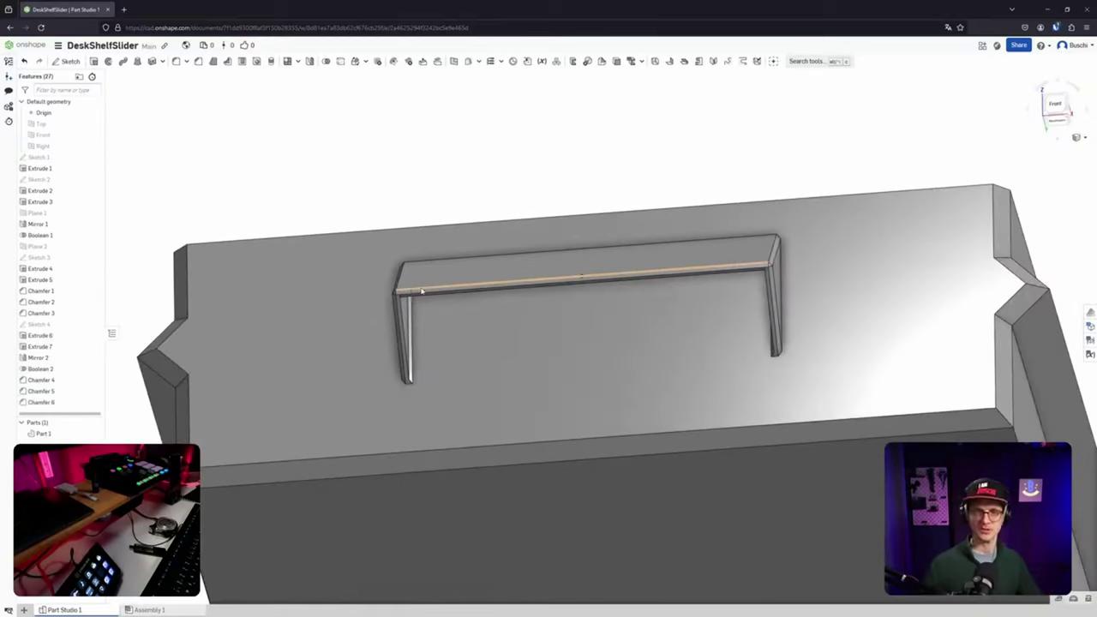
pyautogui.moveTo(421, 292); pyautogui.dragTo(421, 350, button='right')
pyautogui.moveTo(838, 181); pyautogui.dragTo(812, 260, button='middle')
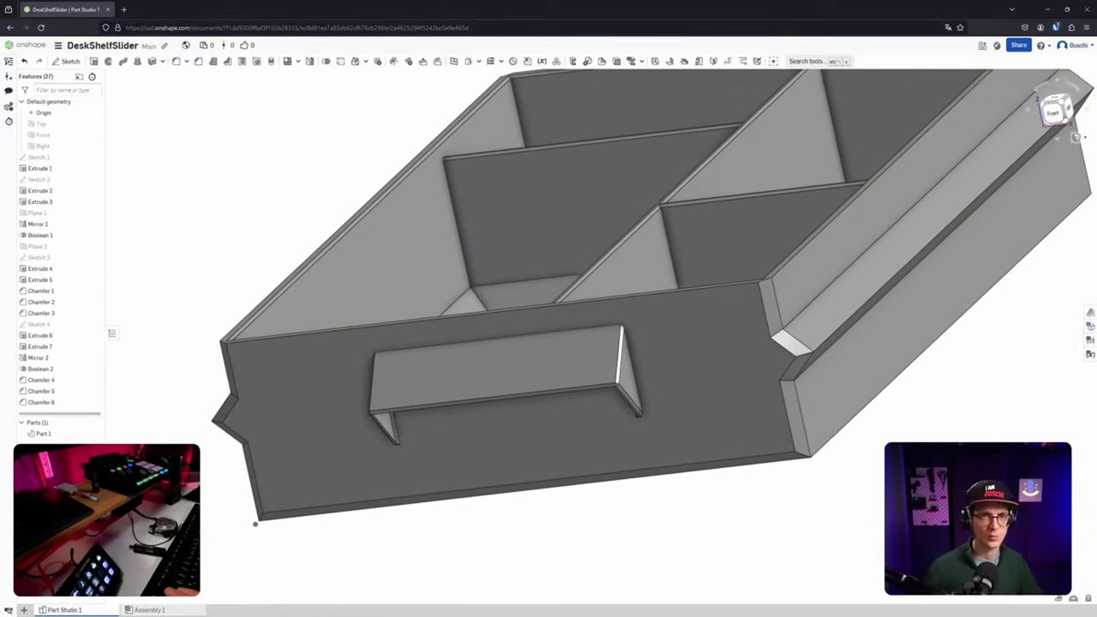
pyautogui.click(1067, 103)
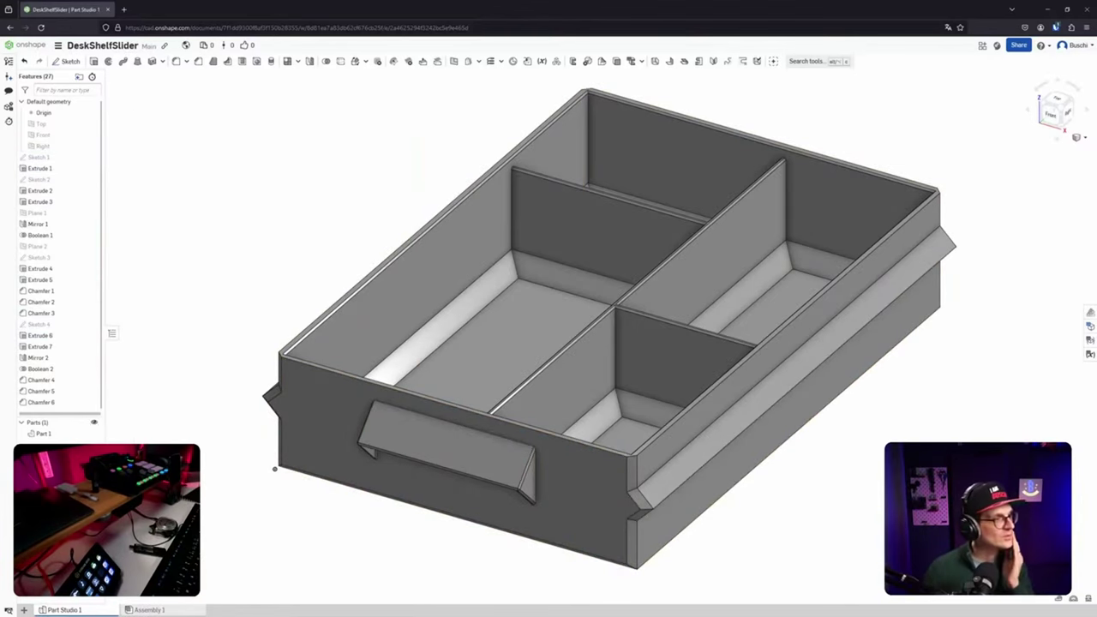
# Collapse the default geometry group in the feature list.
pyautogui.click(23, 102)
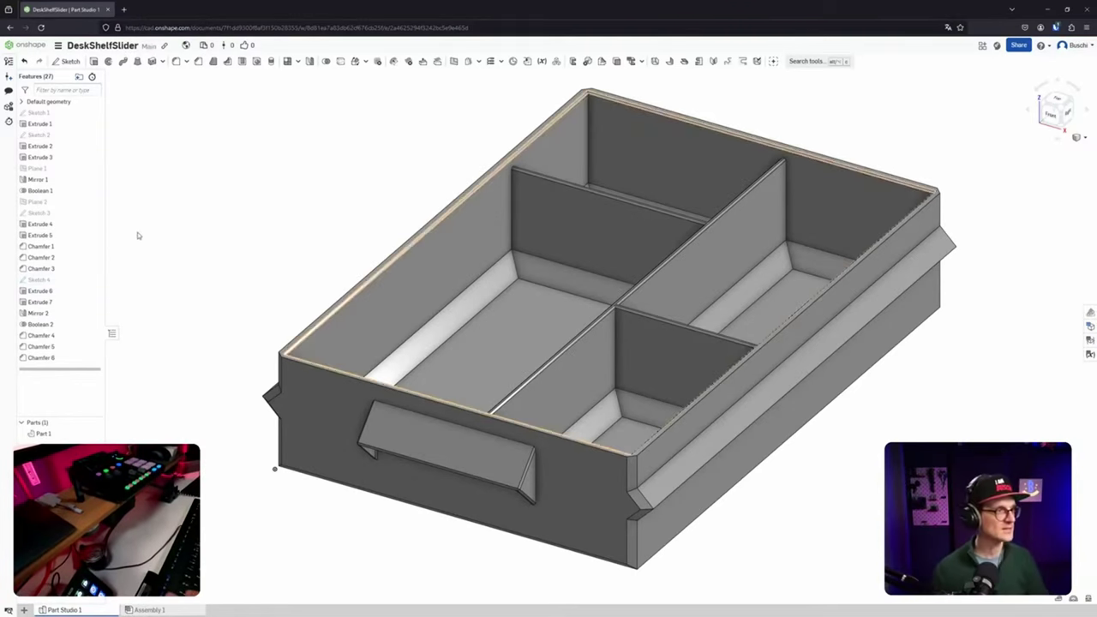
pyautogui.rightClick(67, 340)
pyautogui.click(42, 387)
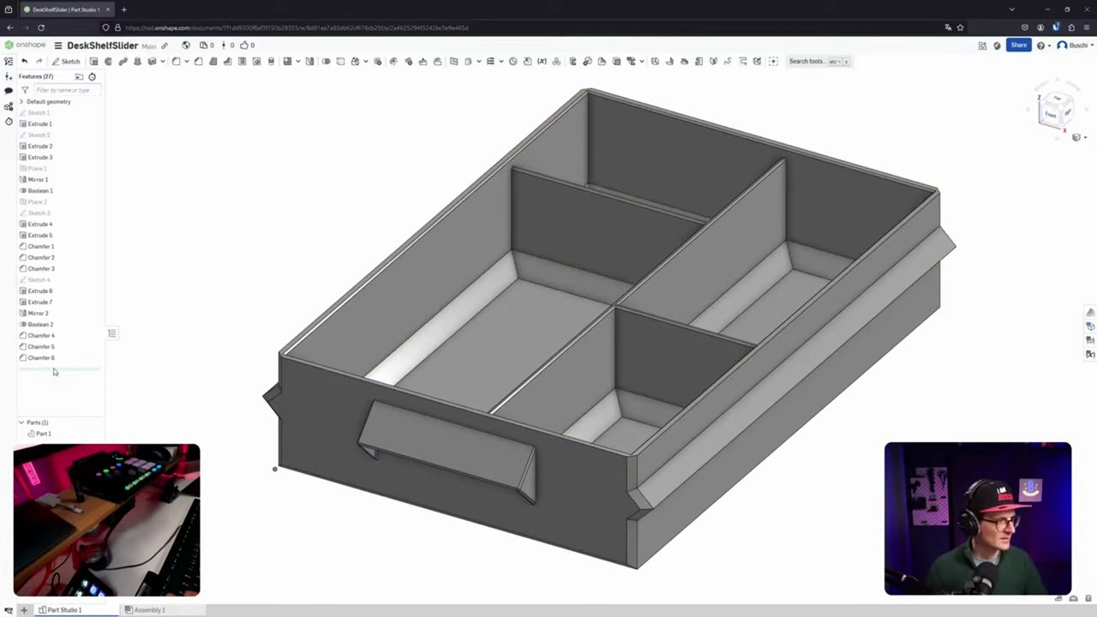
pyautogui.click(112, 333)
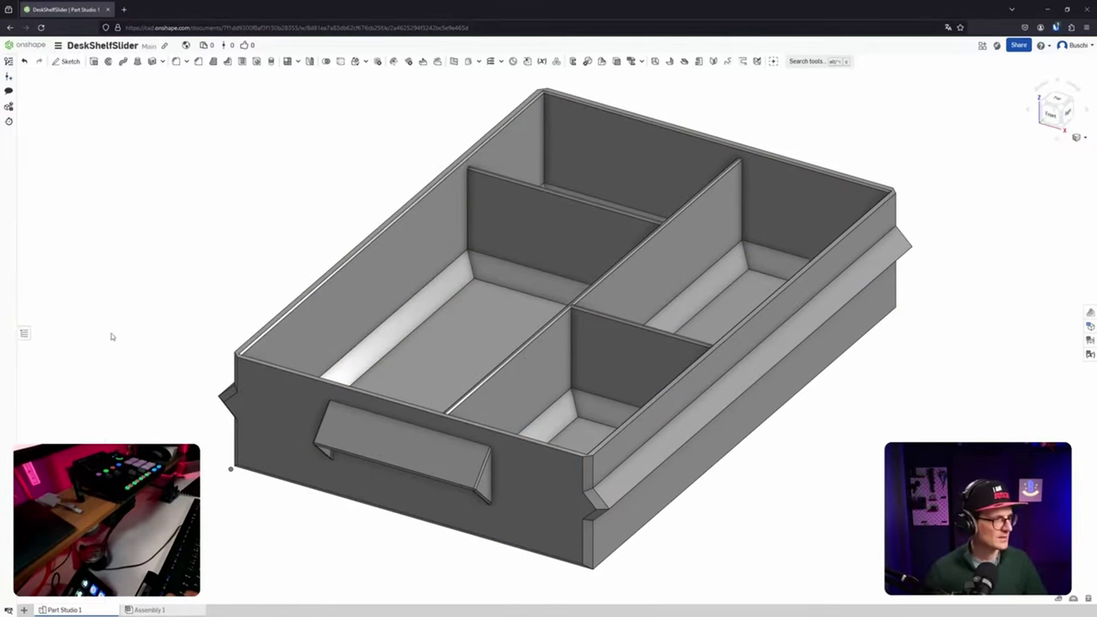
pyautogui.click(24, 334)
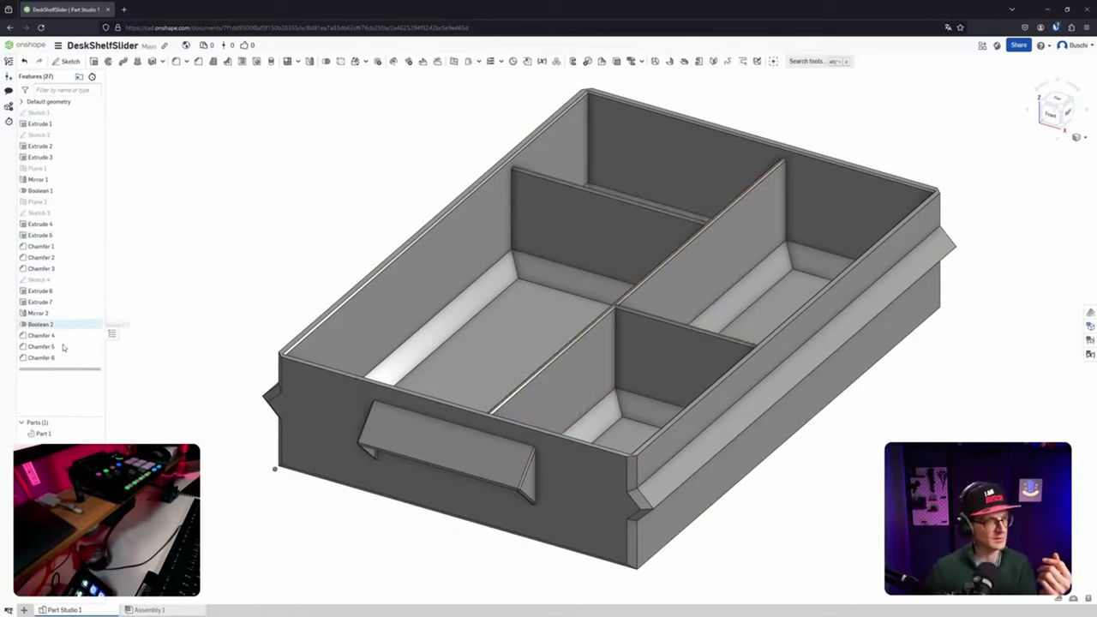
pyautogui.click(43, 434)
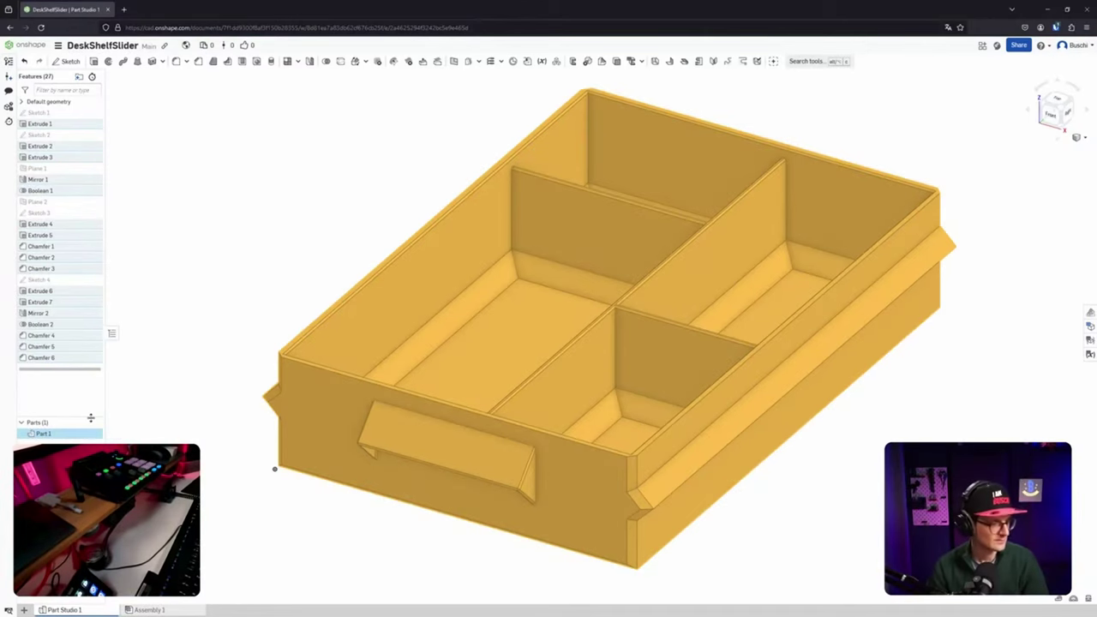
pyautogui.click(295, 180)
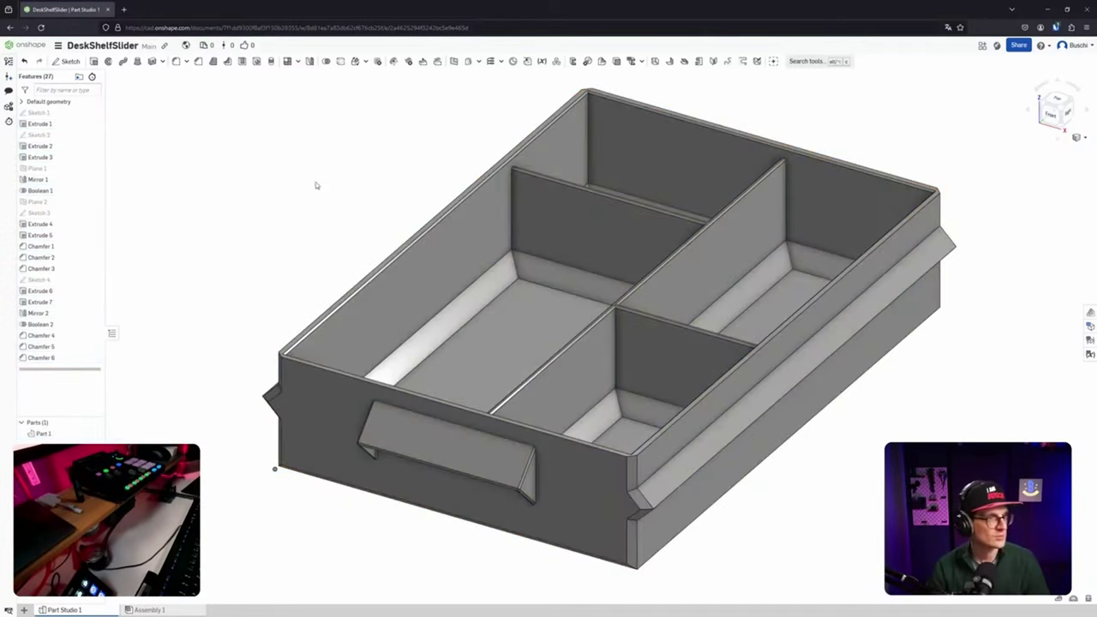
# Start a new sketch on the tray's rear face.
pyautogui.moveTo(369, 248); pyautogui.dragTo(488, 276, button='right')
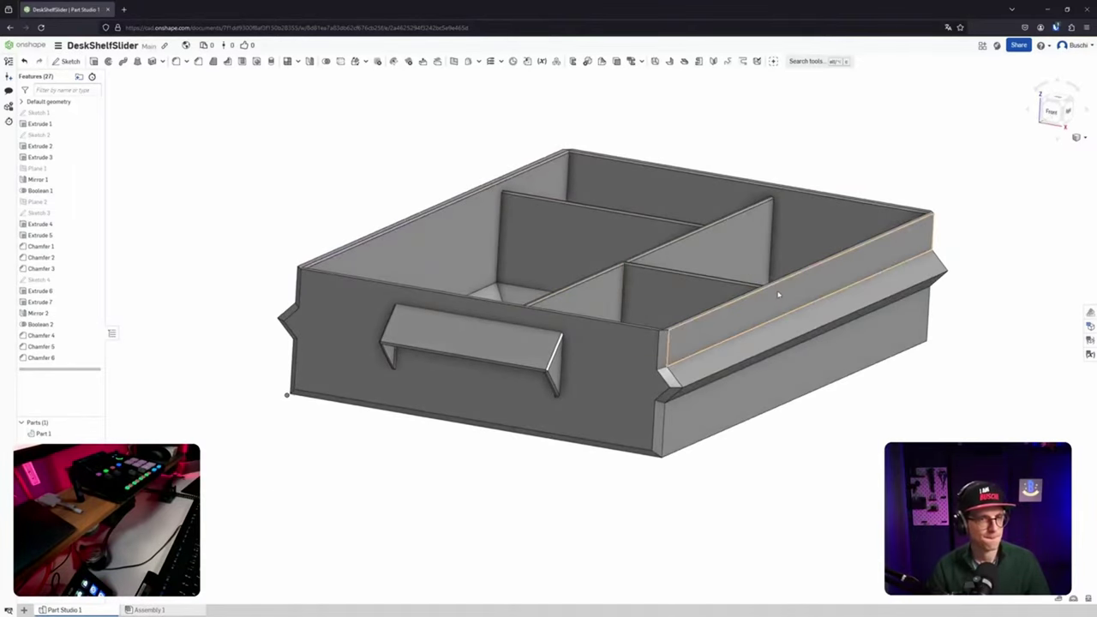
pyautogui.scroll(5, 779, 296)
pyautogui.moveTo(778, 296); pyautogui.dragTo(511, 368, button='right')
pyautogui.moveTo(595, 326); pyautogui.dragTo(507, 367, button='middle')
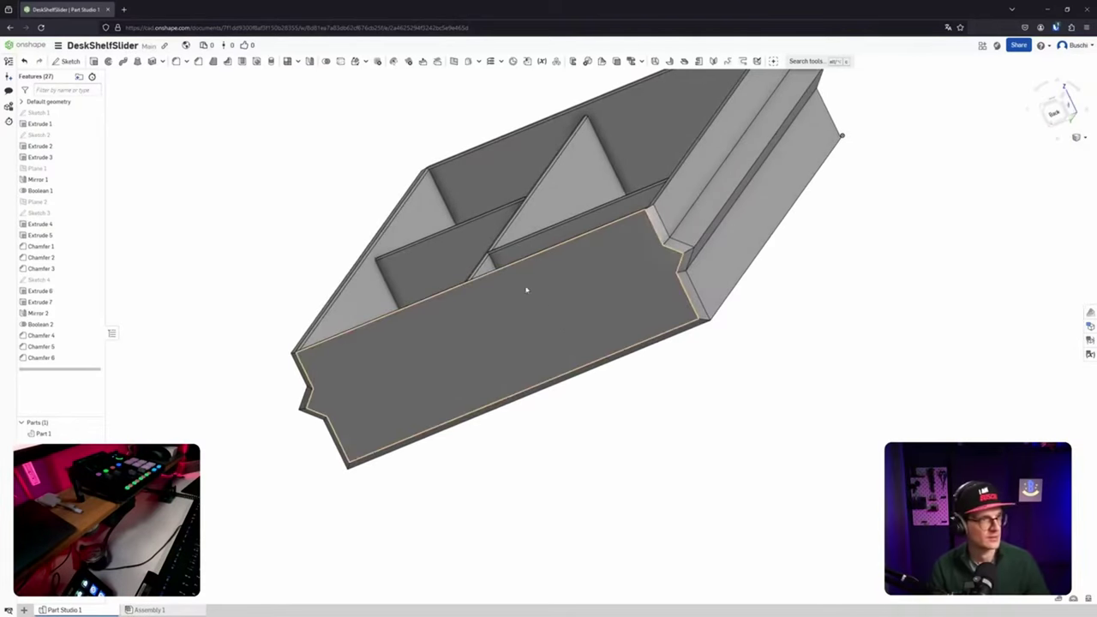
pyautogui.click(67, 60)
pyautogui.click(519, 335)
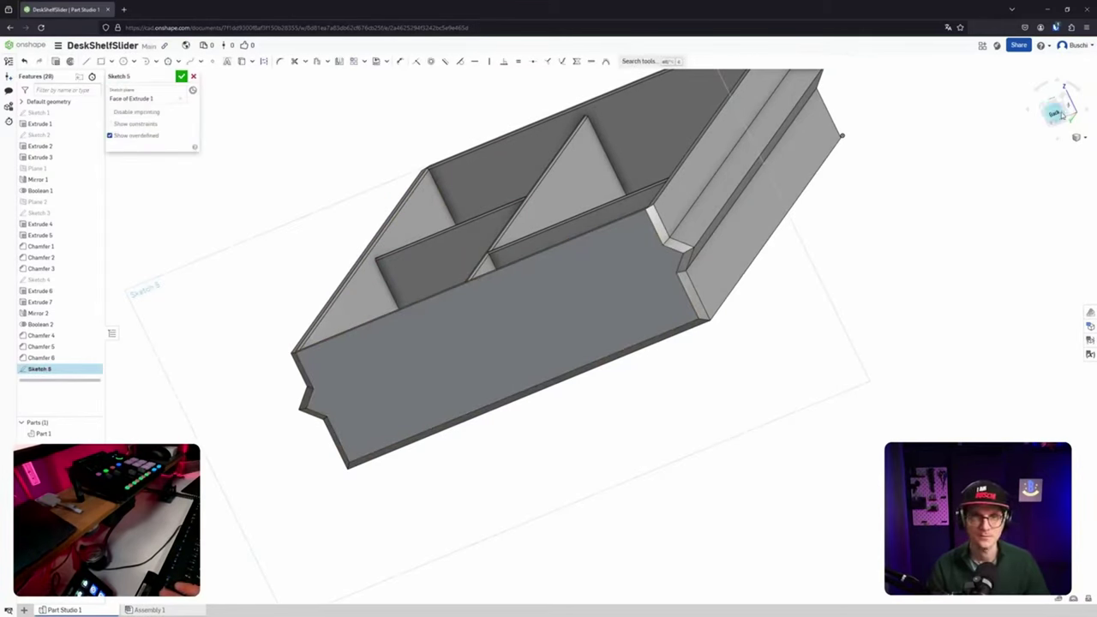
pyautogui.click(1063, 104)
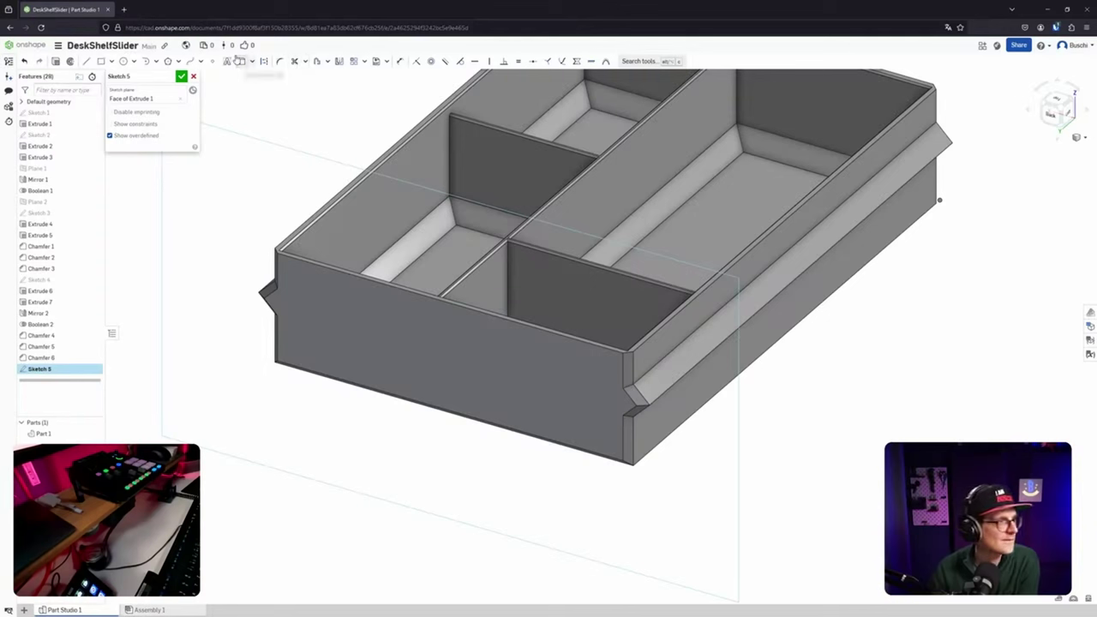
# Project the outer faces of the tray's left side, including the guide rail, and the bottom face into the rear sketch with Use.
pyautogui.click(241, 61)
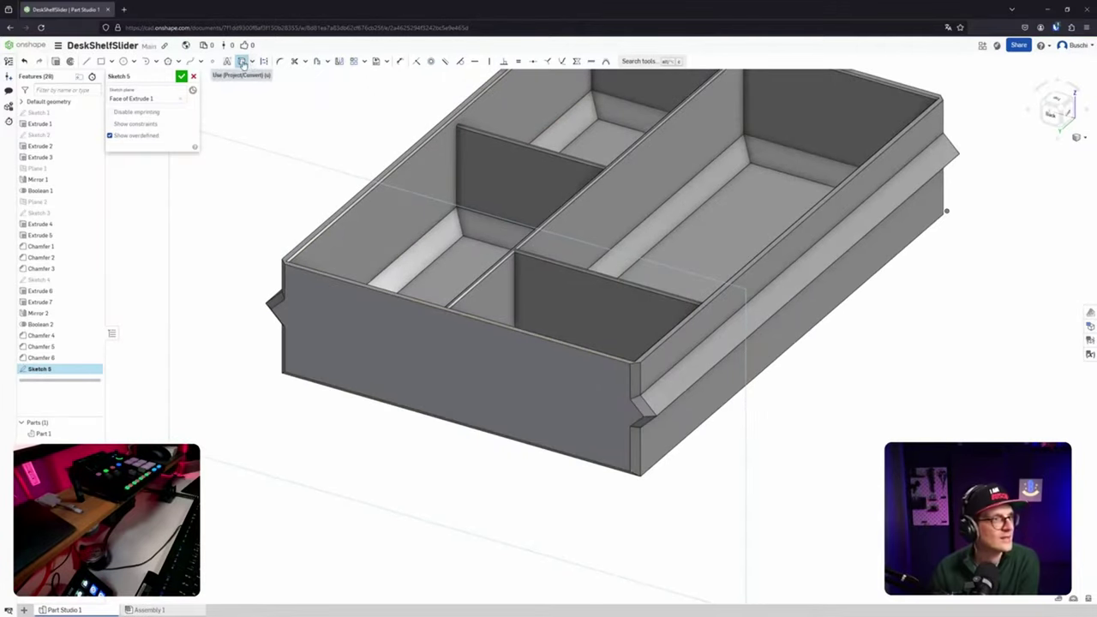
pyautogui.scroll(-2, 644, 311)
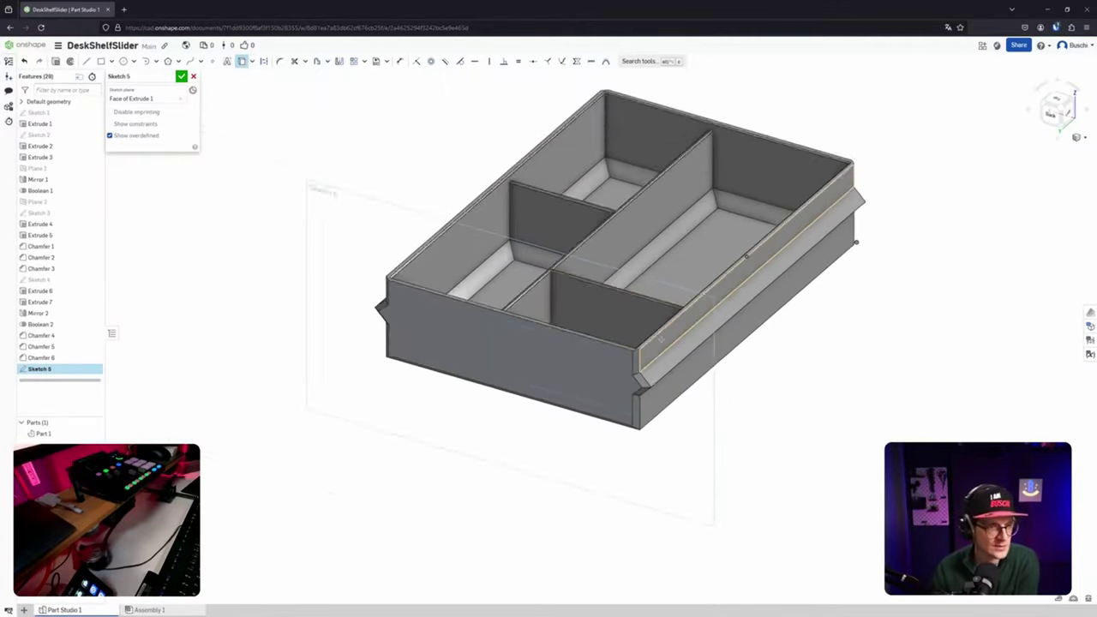
pyautogui.scroll(5, 664, 340)
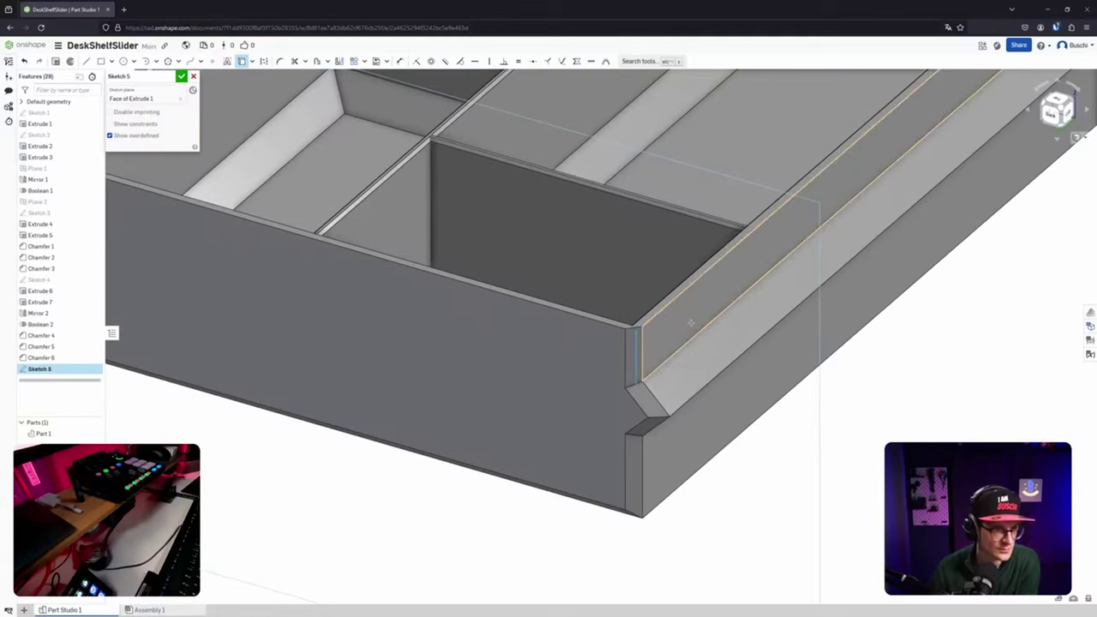
pyautogui.click(690, 322)
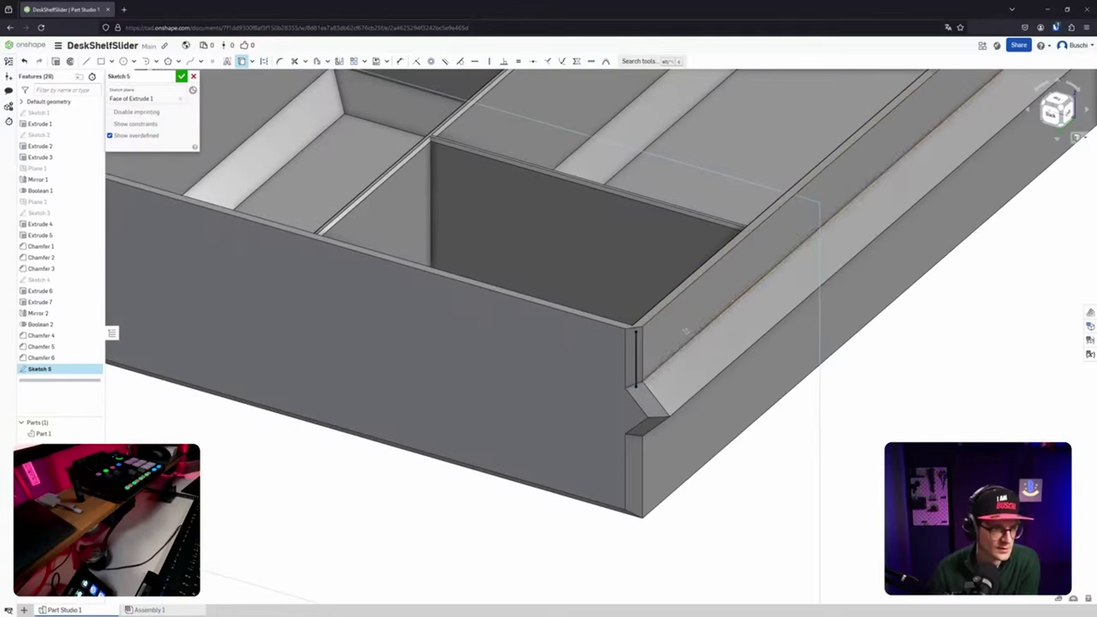
pyautogui.click(688, 447)
pyautogui.moveTo(689, 447); pyautogui.dragTo(691, 382, button='right')
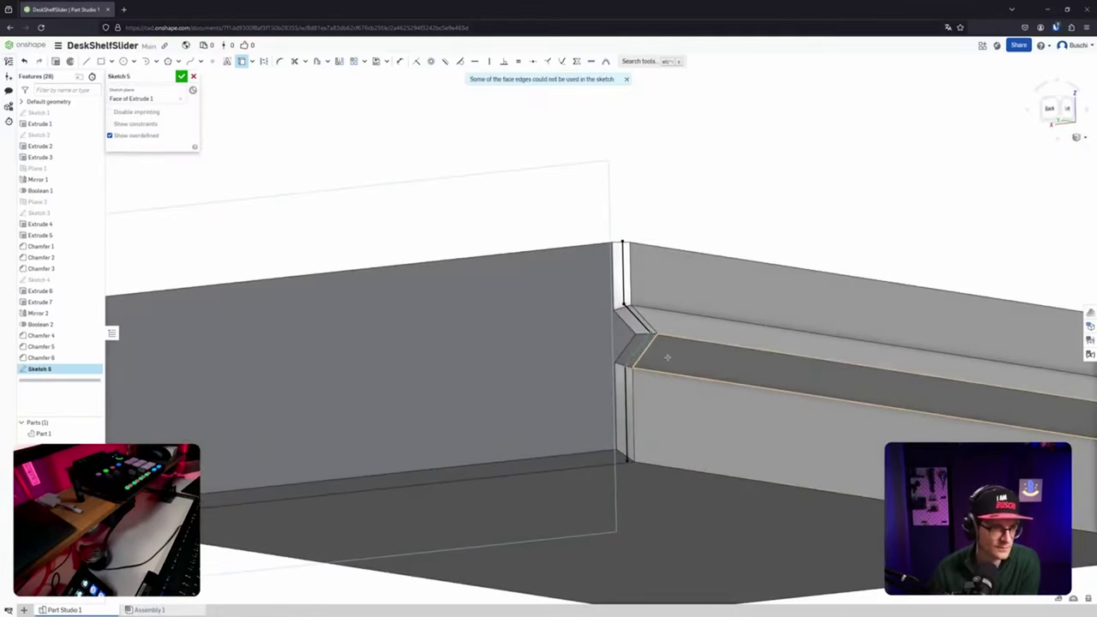
pyautogui.click(632, 488)
# Project the four outer faces of the tray's right side, including both guide rail slopes, into the rear sketch.
pyautogui.moveTo(445, 361); pyautogui.dragTo(685, 365, button='right')
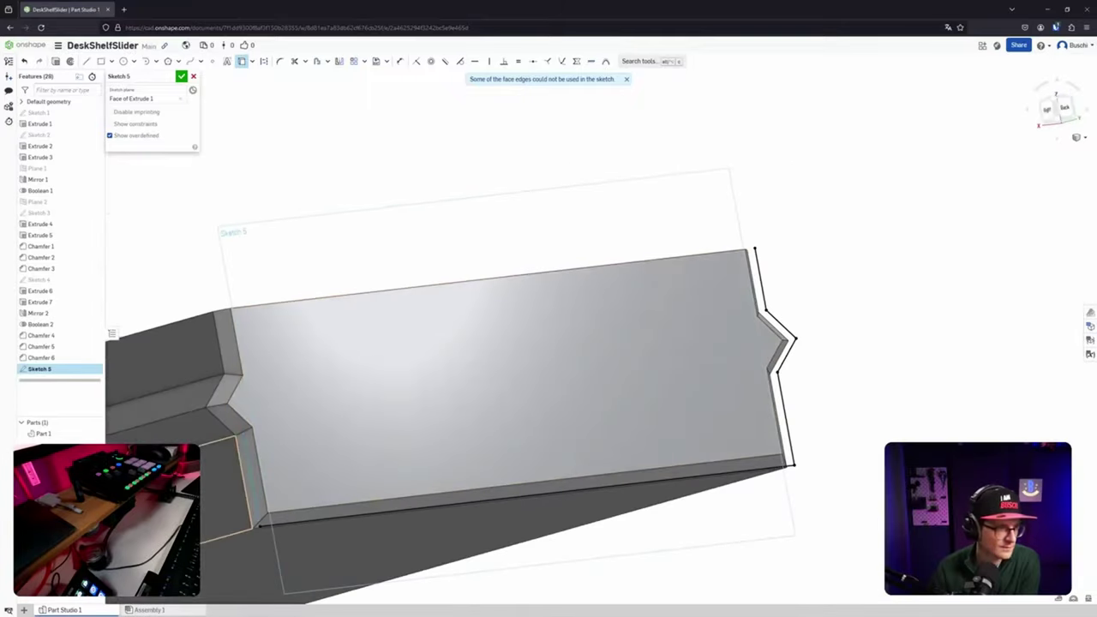
pyautogui.click(225, 478)
pyautogui.click(195, 426)
pyautogui.click(198, 387)
pyautogui.click(201, 351)
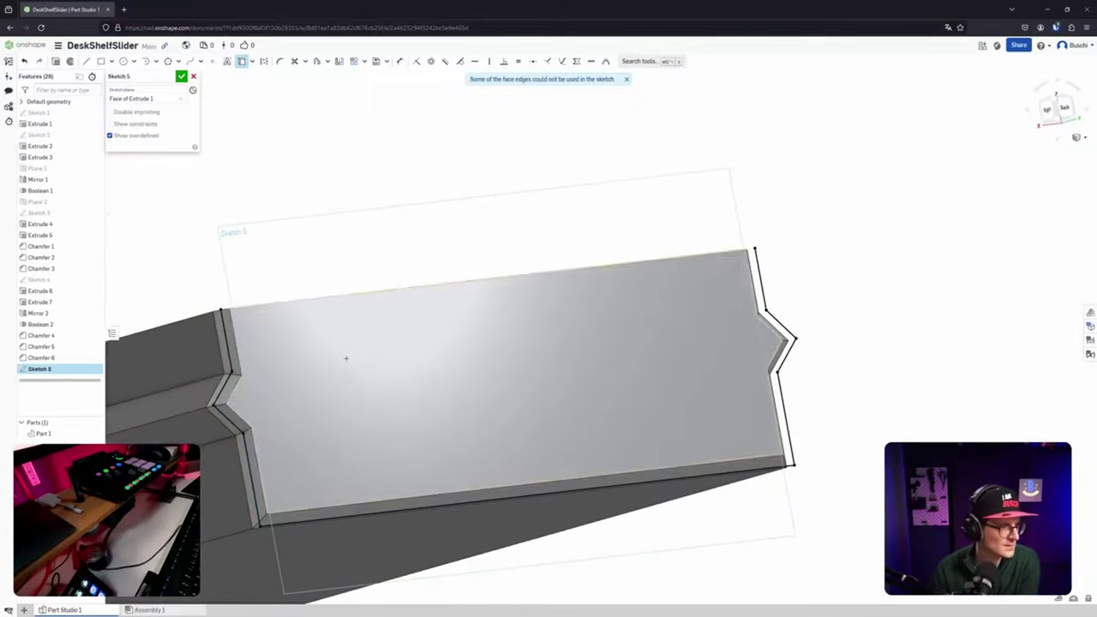
# Finish Sketch 5 and hide Part 1.
pyautogui.moveTo(345, 357)
pyautogui.mouseDown(button='right')
pyautogui.moveTo(301, 370)
pyautogui.moveTo(317, 356)
pyautogui.mouseUp(button='right')
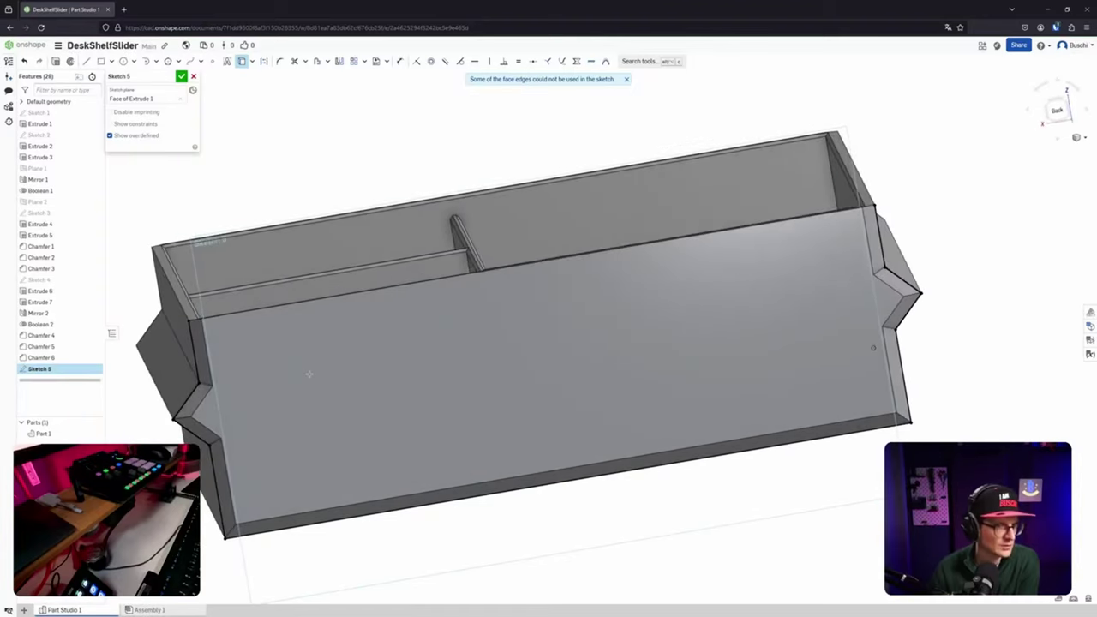
pyautogui.click(181, 76)
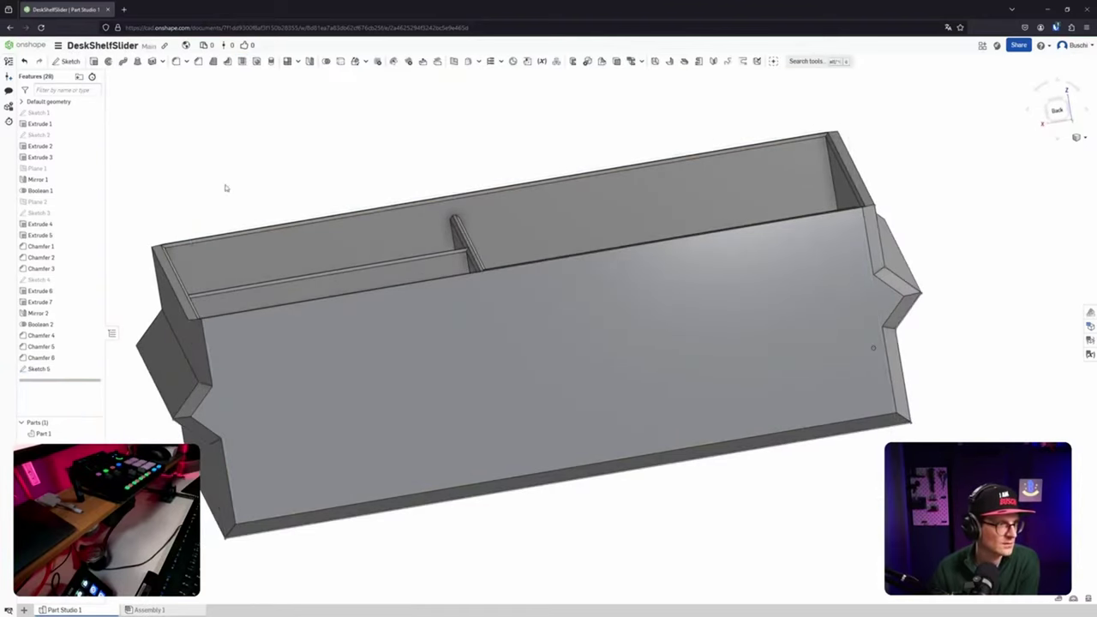
pyautogui.moveTo(306, 343)
pyautogui.mouseDown(button='right')
pyautogui.moveTo(309, 370)
pyautogui.moveTo(296, 369)
pyautogui.mouseUp(button='right')
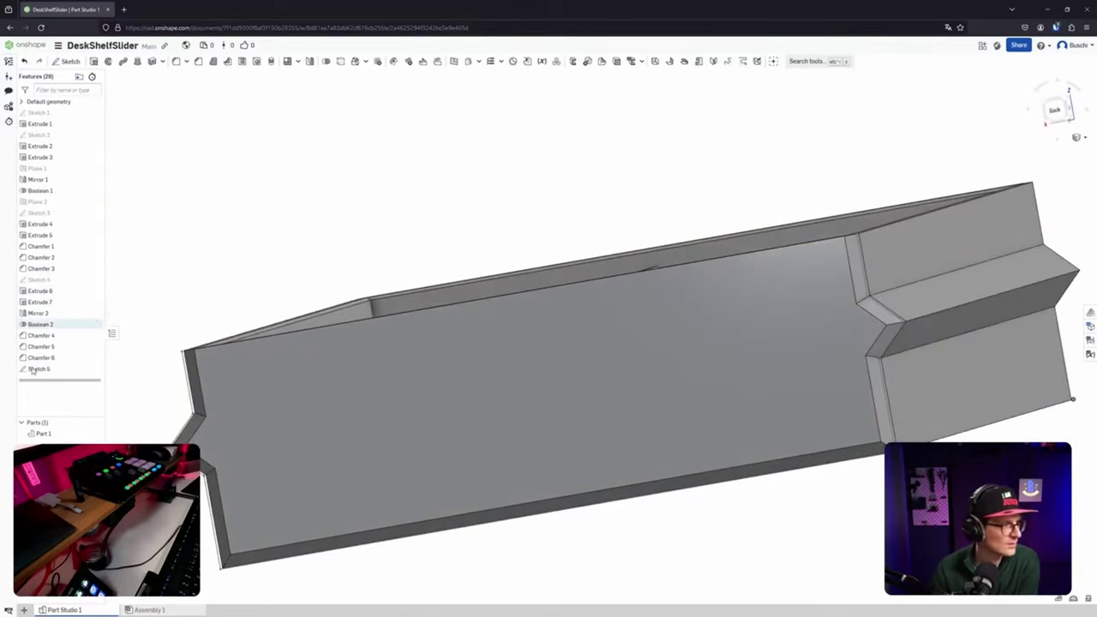
pyautogui.click(95, 434)
pyautogui.moveTo(257, 411); pyautogui.dragTo(542, 415, button='right')
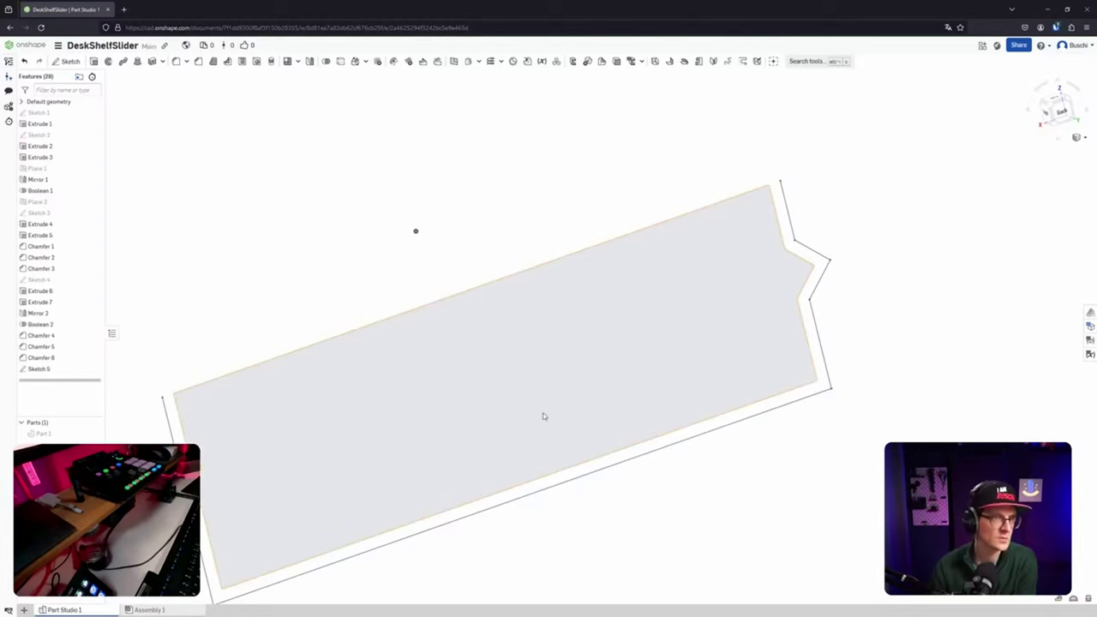
pyautogui.moveTo(416, 392)
pyautogui.mouseDown(button='middle')
pyautogui.moveTo(493, 341)
pyautogui.moveTo(513, 343)
pyautogui.mouseUp(button='middle')
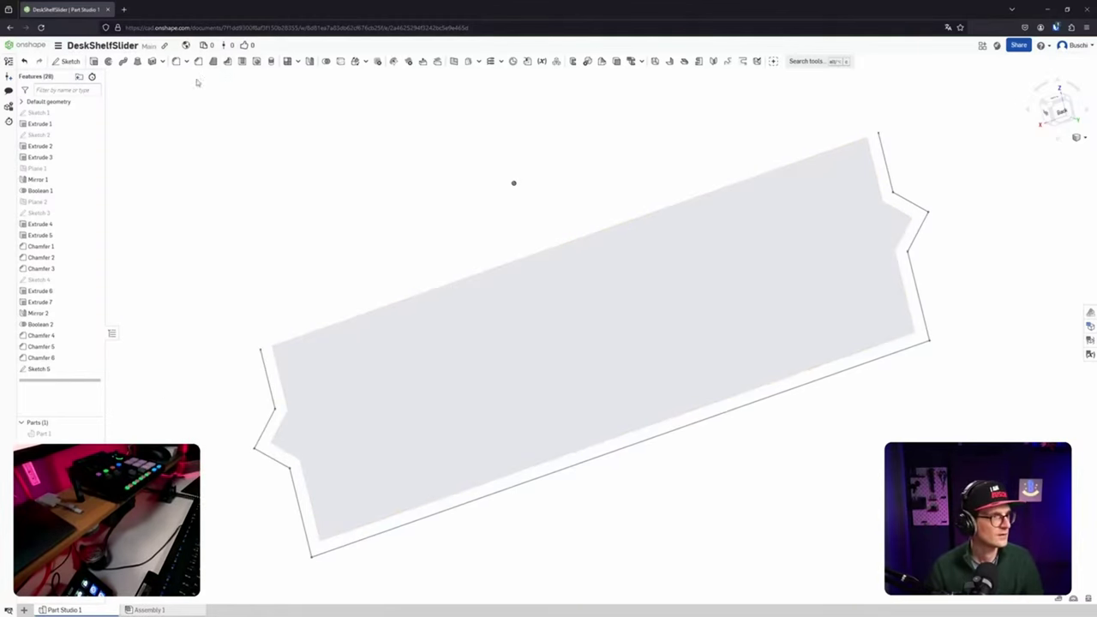
# Reopen Sketch 5 for editing and view it straight on from the back.
pyautogui.doubleClick(39, 369)
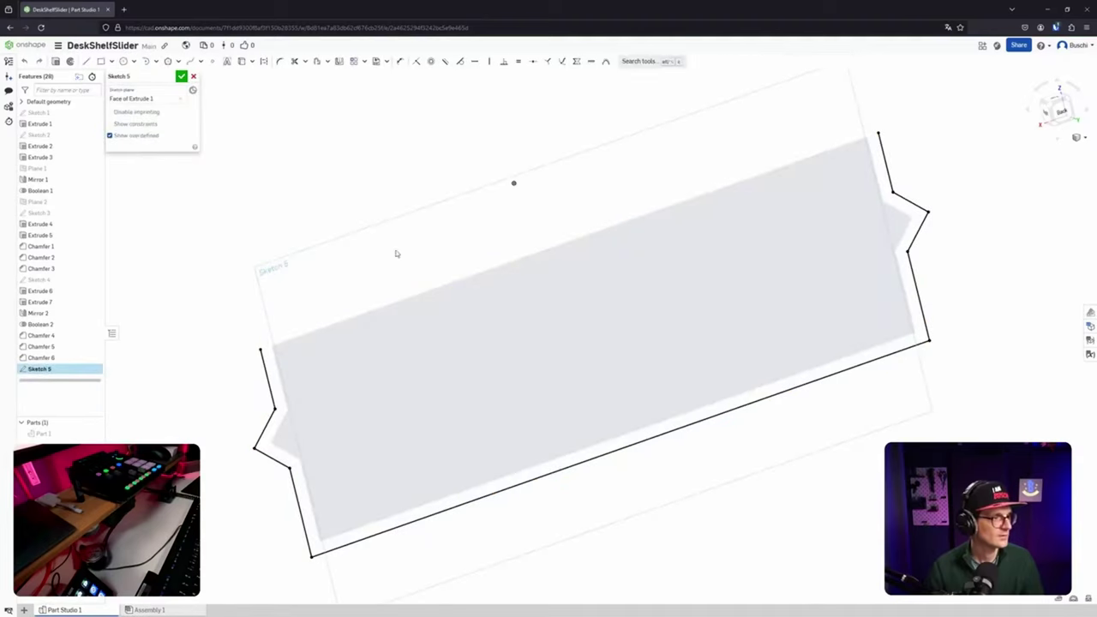
pyautogui.click(1057, 116)
pyautogui.moveTo(231, 123); pyautogui.dragTo(267, 151, button='middle')
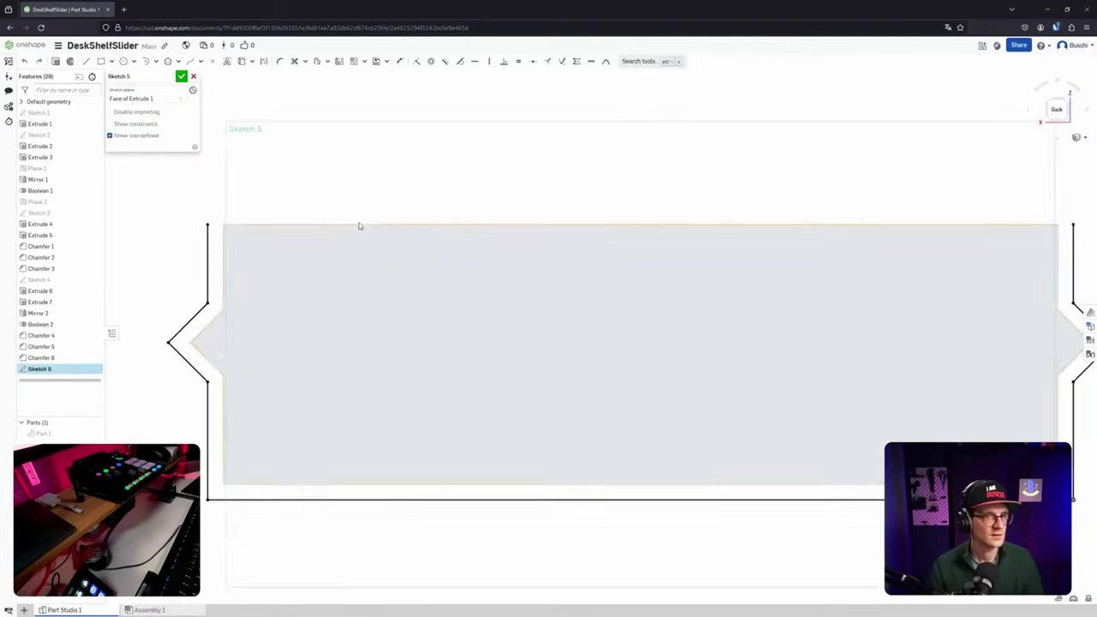
pyautogui.scroll(-2, 360, 227)
pyautogui.moveTo(401, 216); pyautogui.dragTo(337, 254, button='middle')
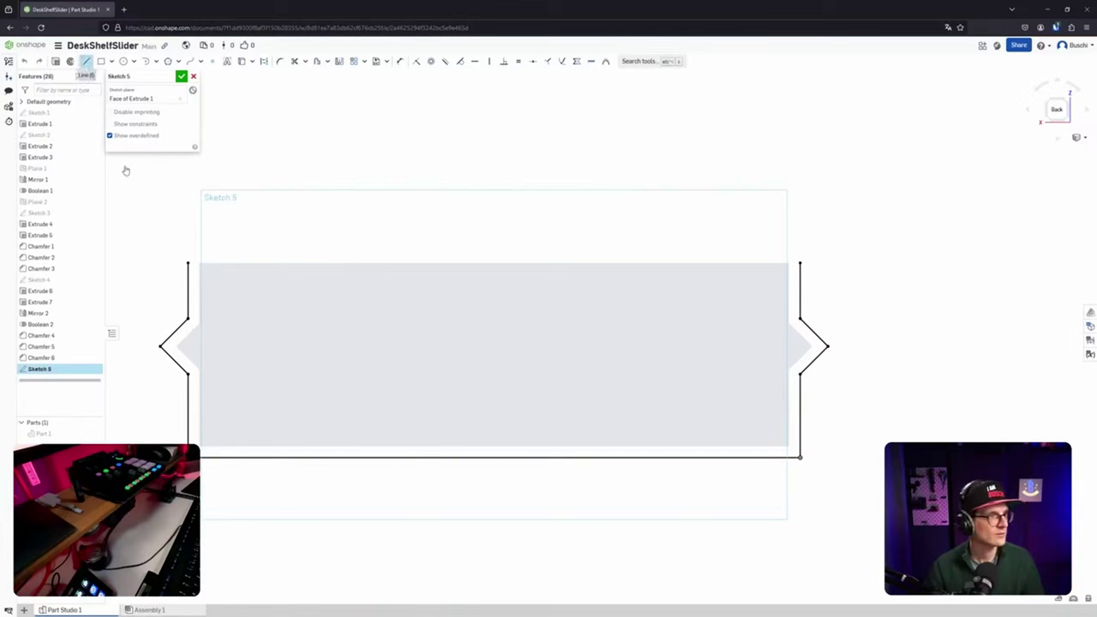
# Draw a horizontal line outward from the upper-left endpoint of the notched profile and dimension it to 1 cm.
pyautogui.click(86, 61)
pyautogui.click(187, 264)
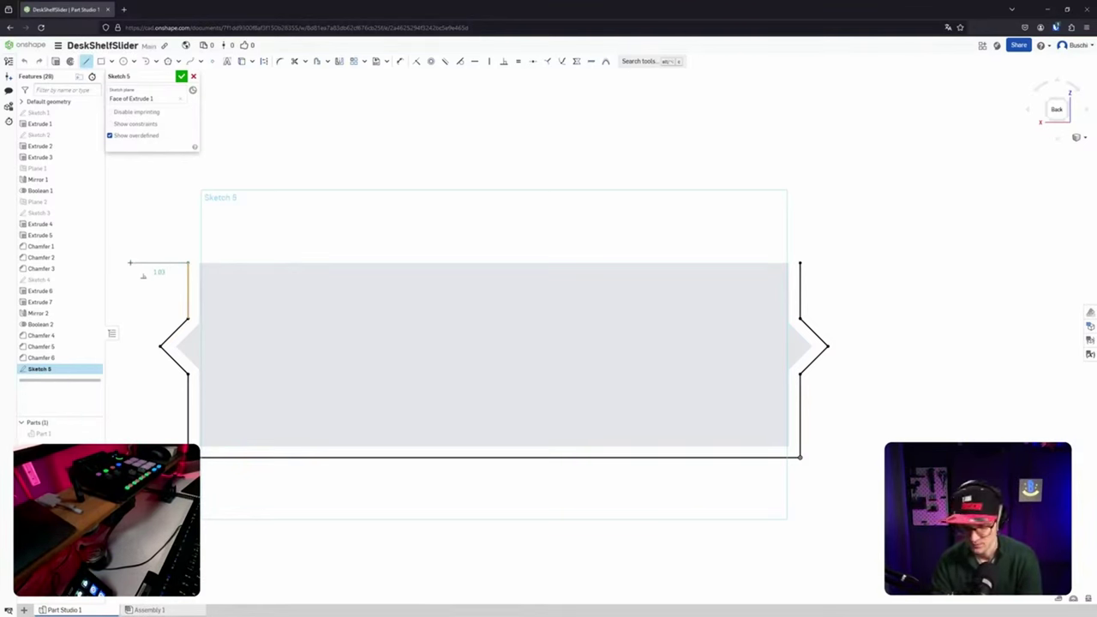
pyautogui.click(130, 263)
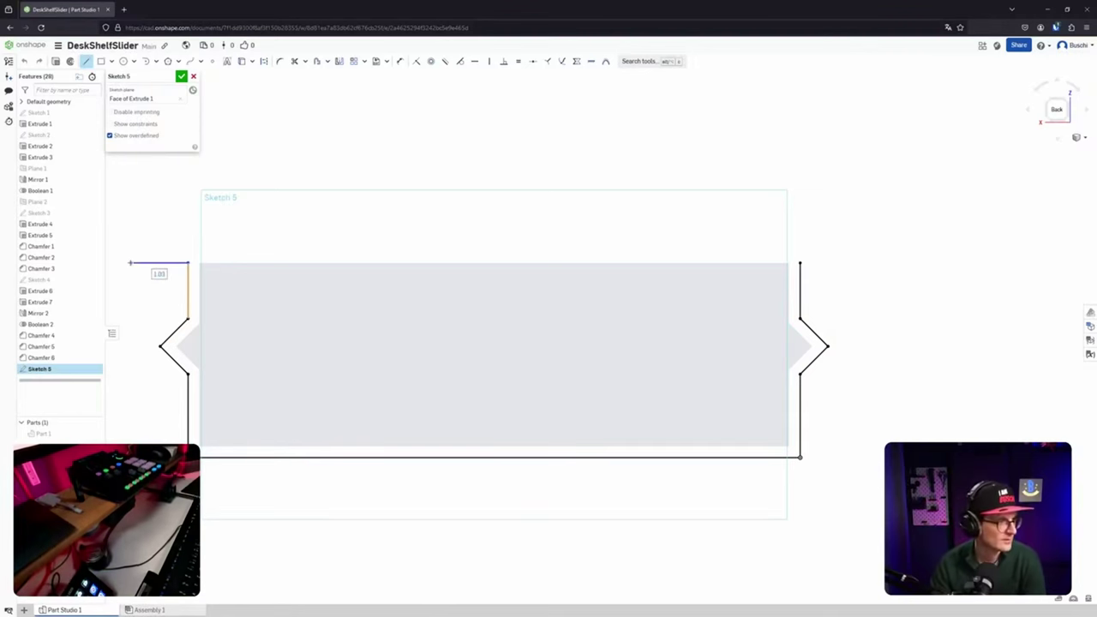
pyautogui.press('t')
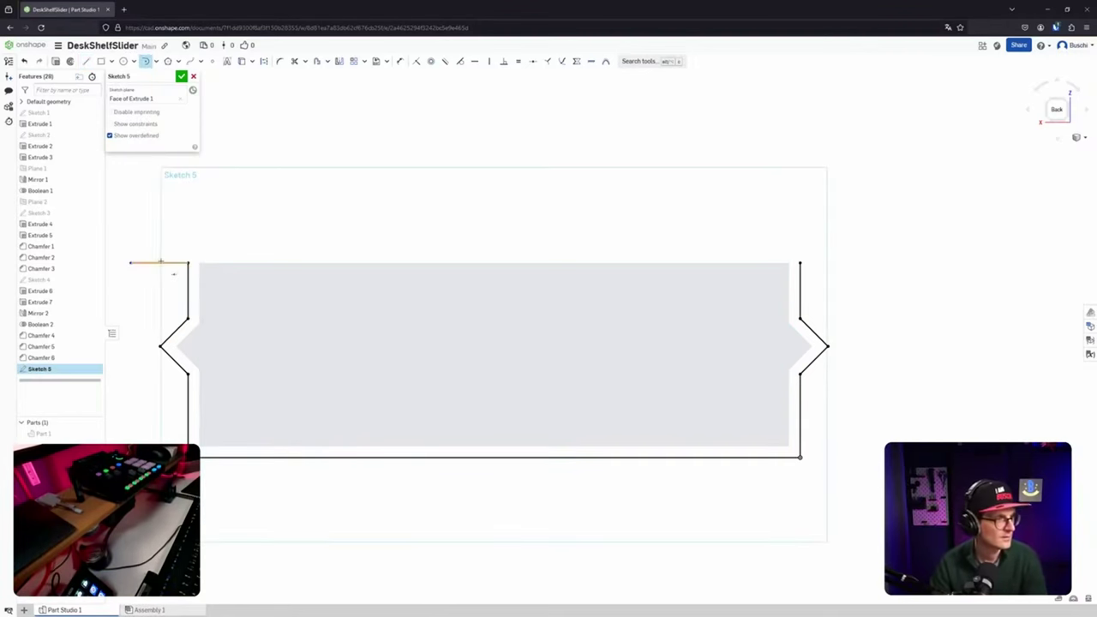
pyautogui.press('Escape')
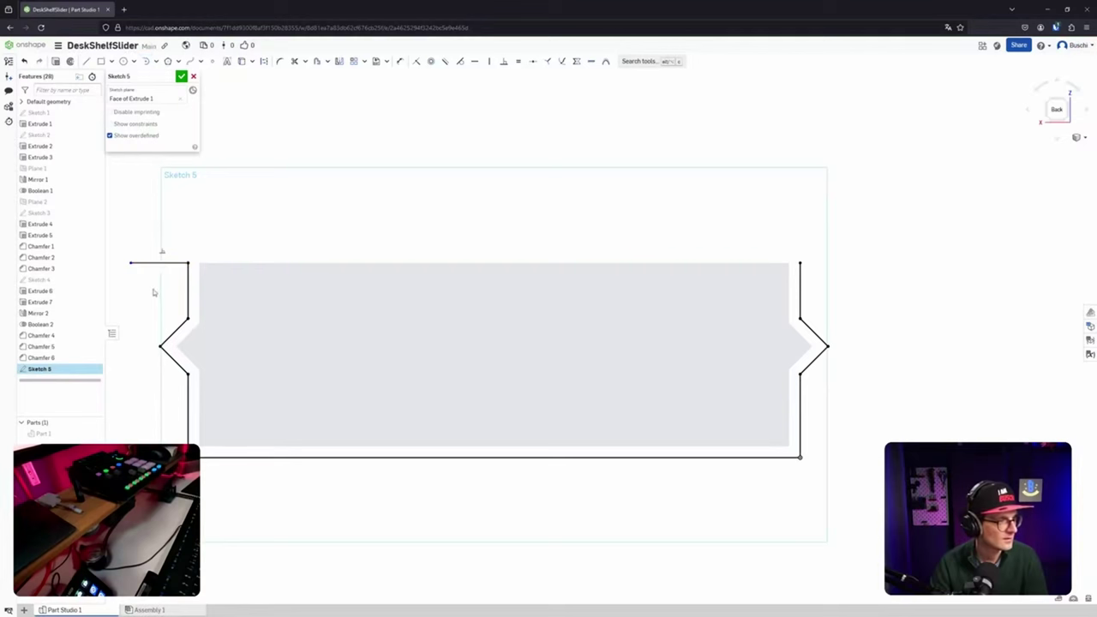
pyautogui.click(155, 265)
pyautogui.click(156, 250)
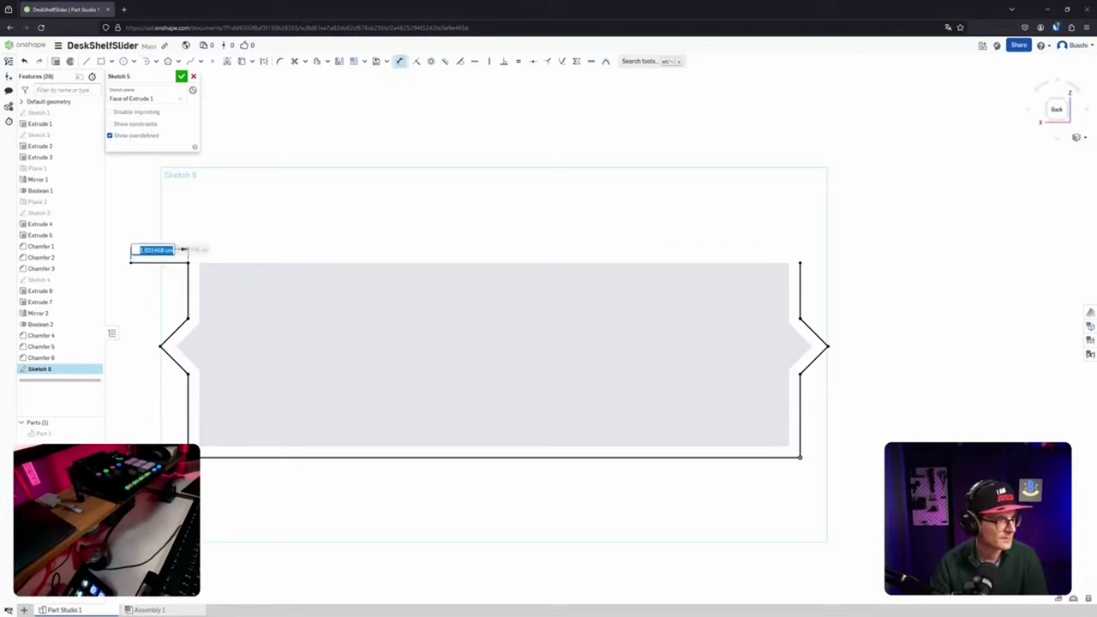
pyautogui.write('1')
pyautogui.press('Return')
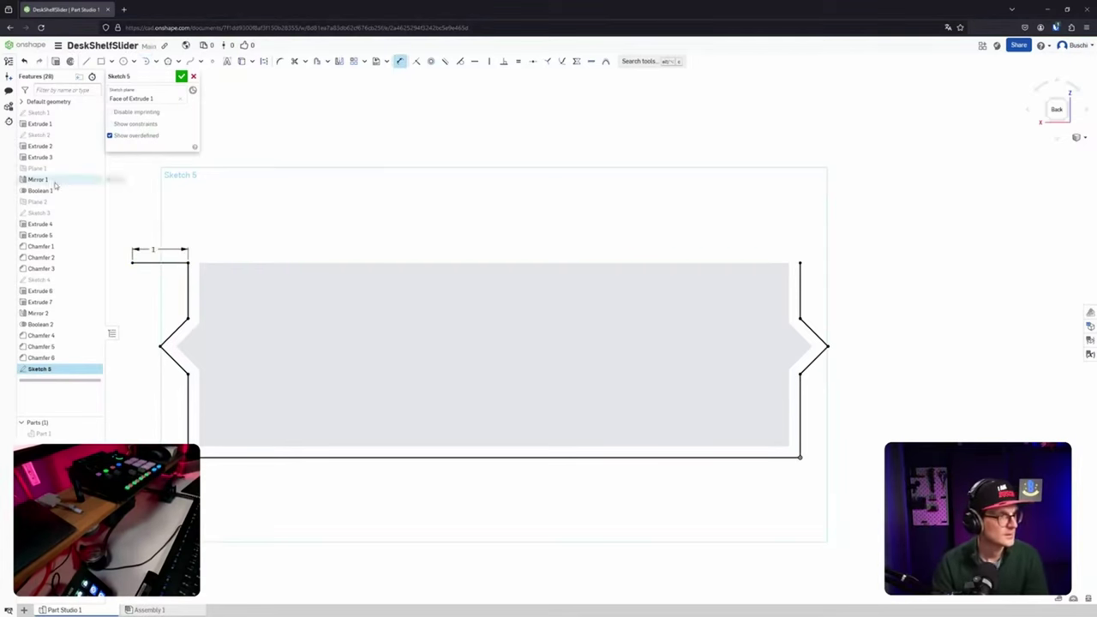
# Draw a 1 cm horizontal line outward from the upper-right endpoint of the notched profile.
pyautogui.click(87, 62)
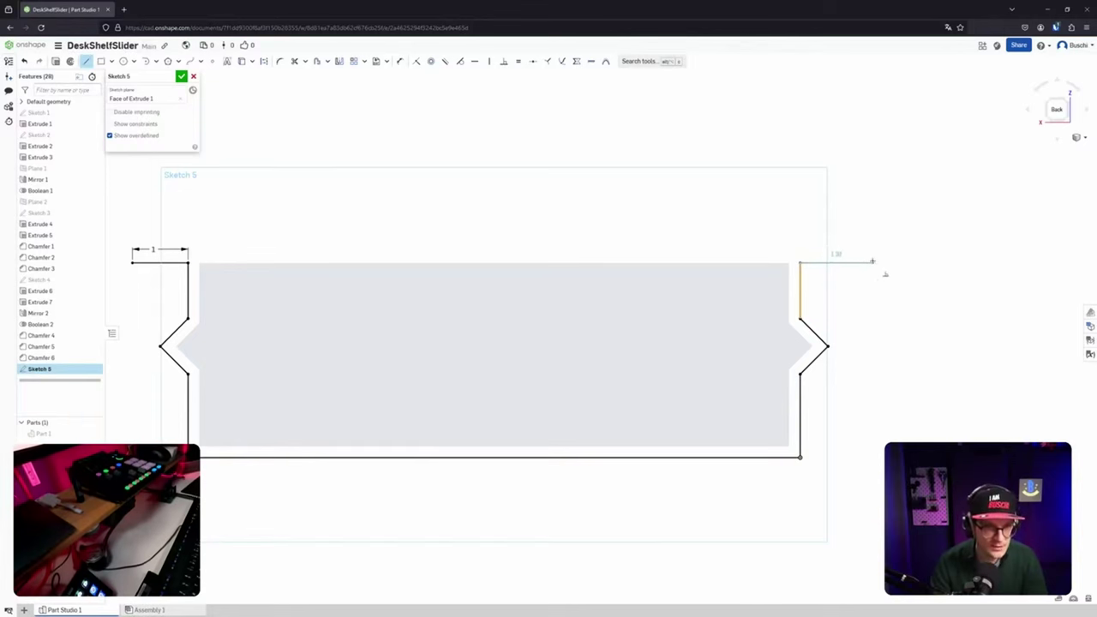
pyautogui.write('1')
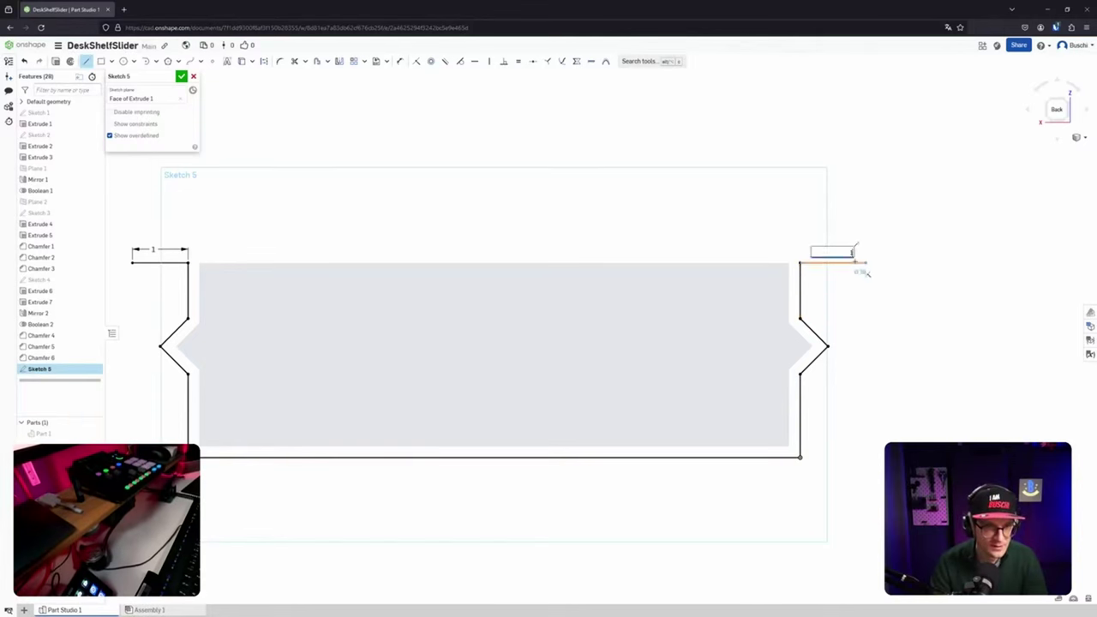
pyautogui.press('Return')
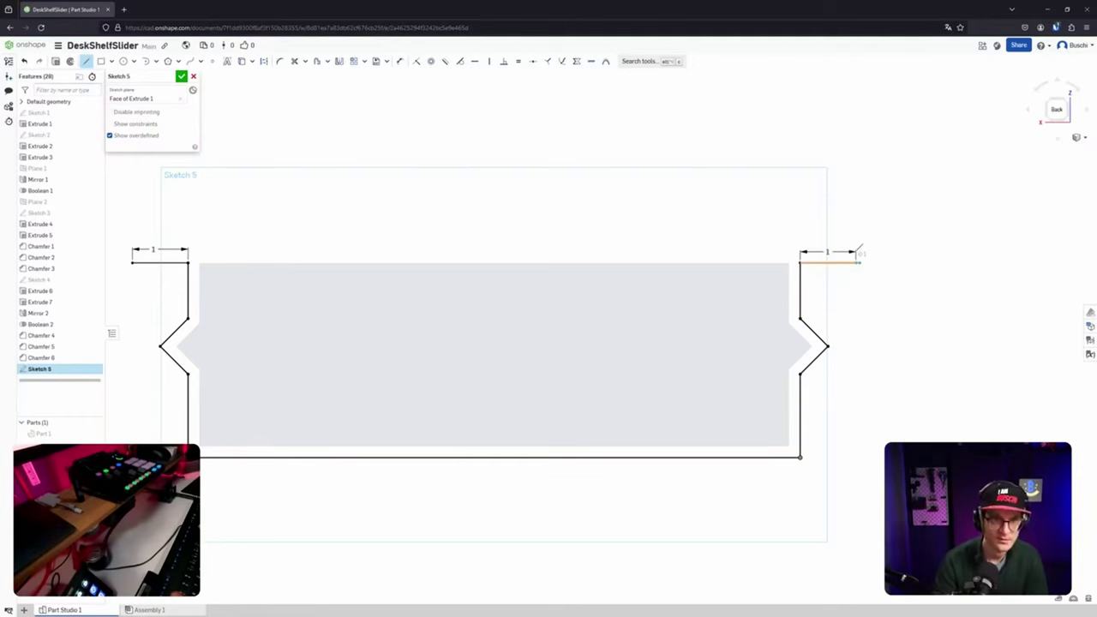
pyautogui.press('t')
pyautogui.click(837, 263)
pyautogui.press('Escape')
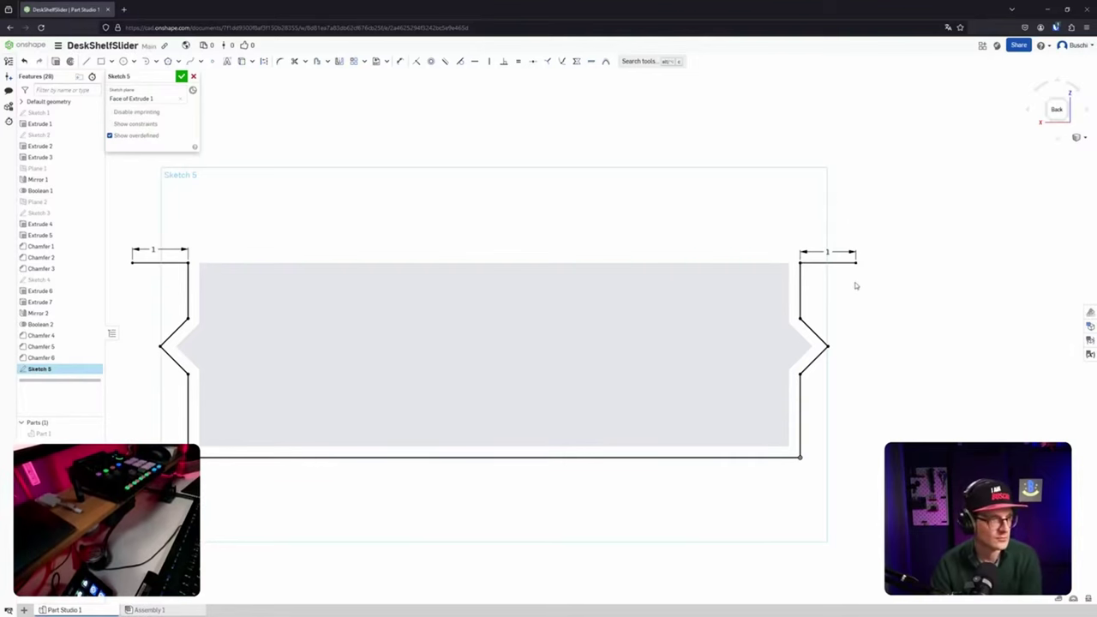
# Try to offset the notched left side of the profile together with its upper horizontal line.
pyautogui.moveTo(840, 274); pyautogui.dragTo(841, 284, button='middle')
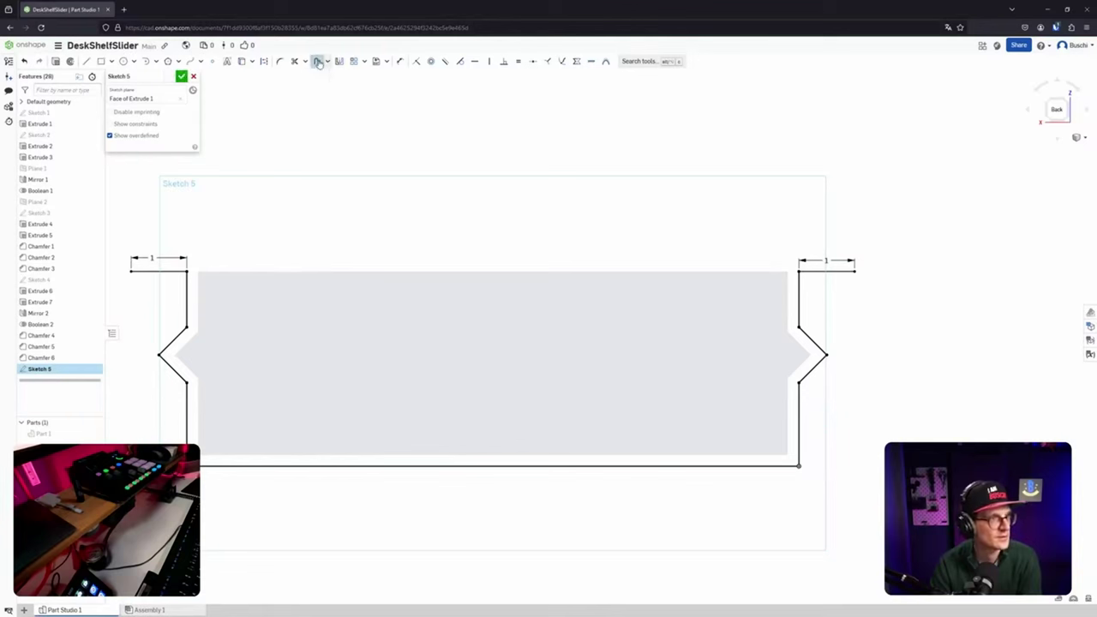
pyautogui.click(185, 278)
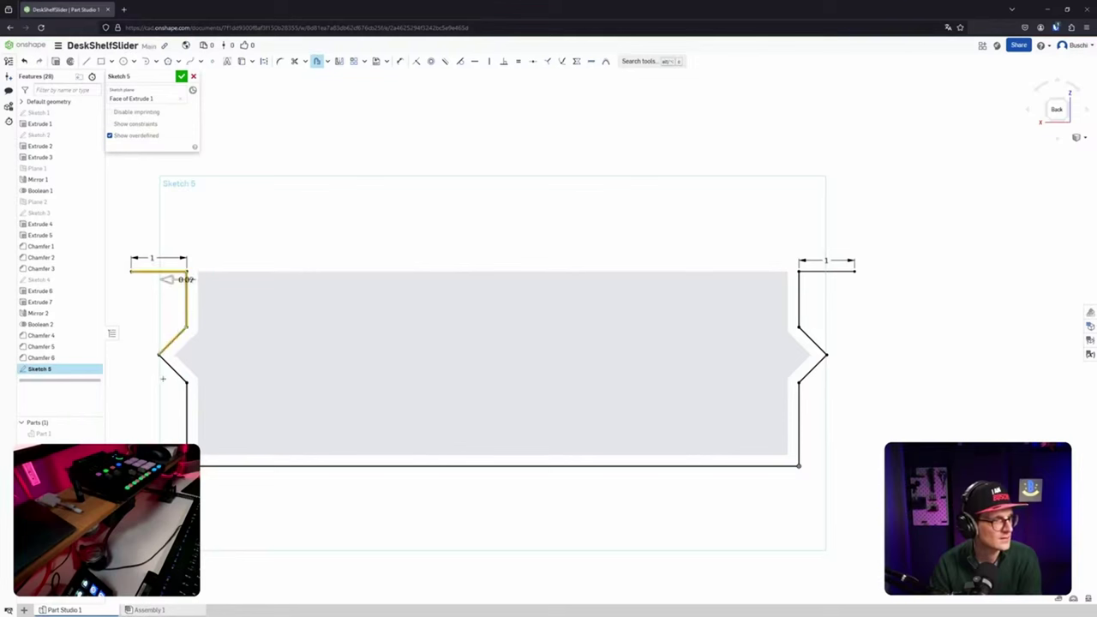
pyautogui.click(183, 399)
pyautogui.click(186, 400)
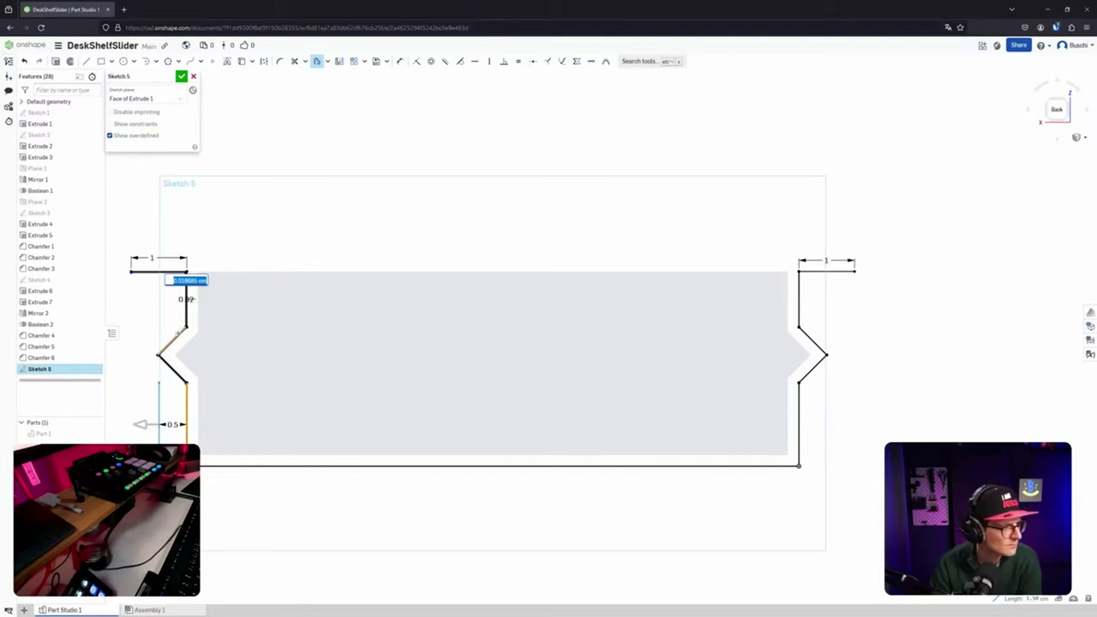
pyautogui.scroll(1, 174, 338)
pyautogui.scroll(-1, 174, 325)
pyautogui.moveTo(177, 320); pyautogui.dragTo(268, 309, button='middle')
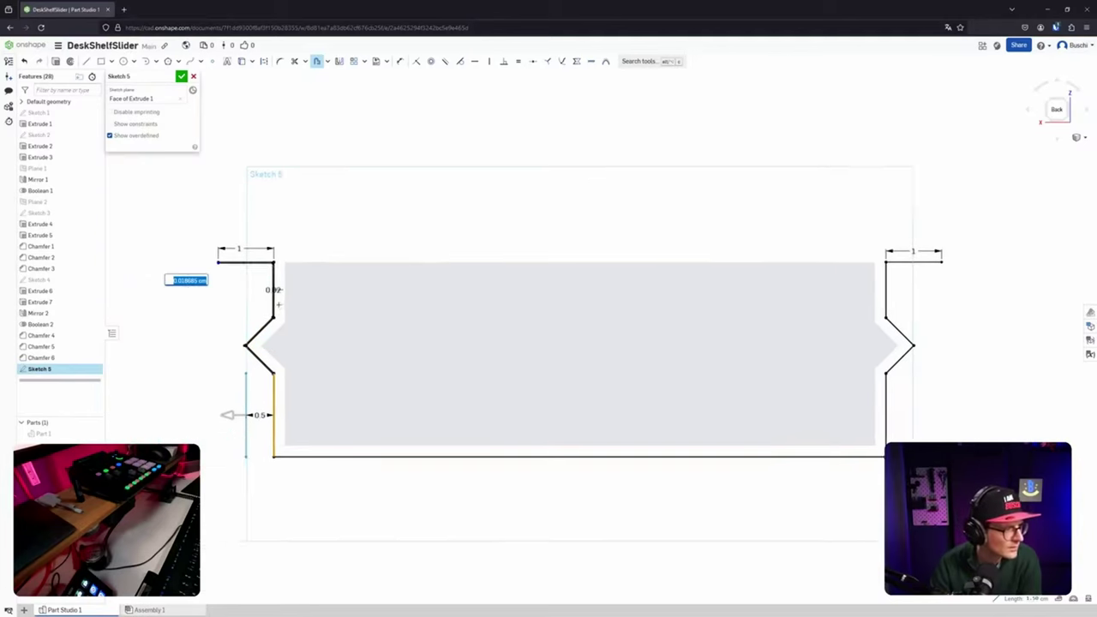
pyautogui.scroll(1, 267, 303)
pyautogui.scroll(3, 266, 303)
pyautogui.scroll(-2, 266, 302)
pyautogui.press('Escape')
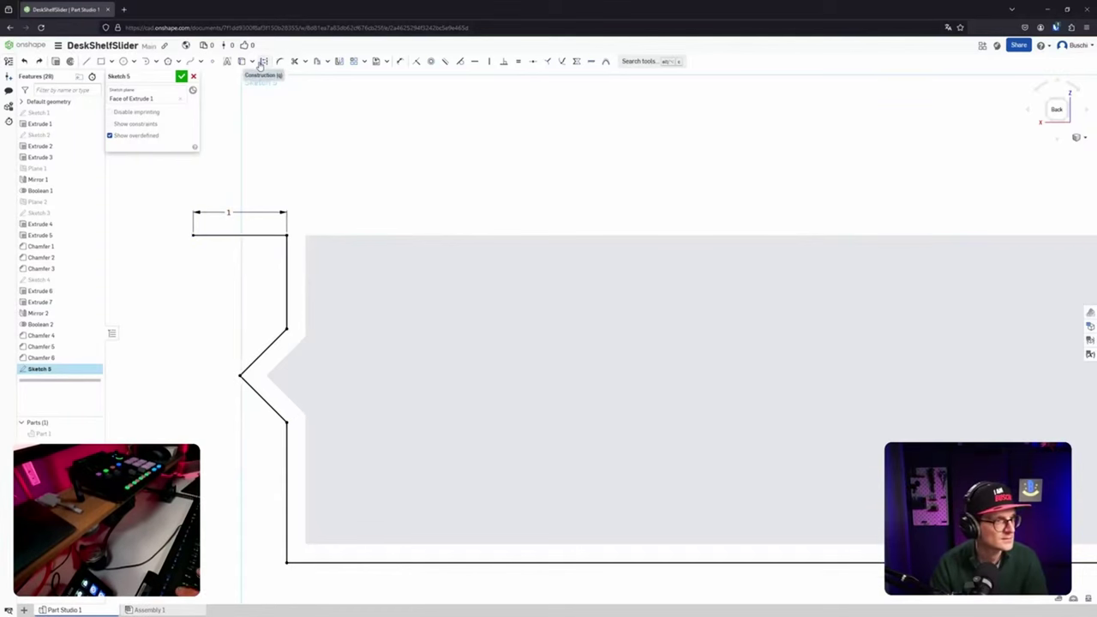
# Try to offset the upper-left horizontal line by 0.5 cm, along with the adjoining vertical and slanted edges.
pyautogui.click(316, 62)
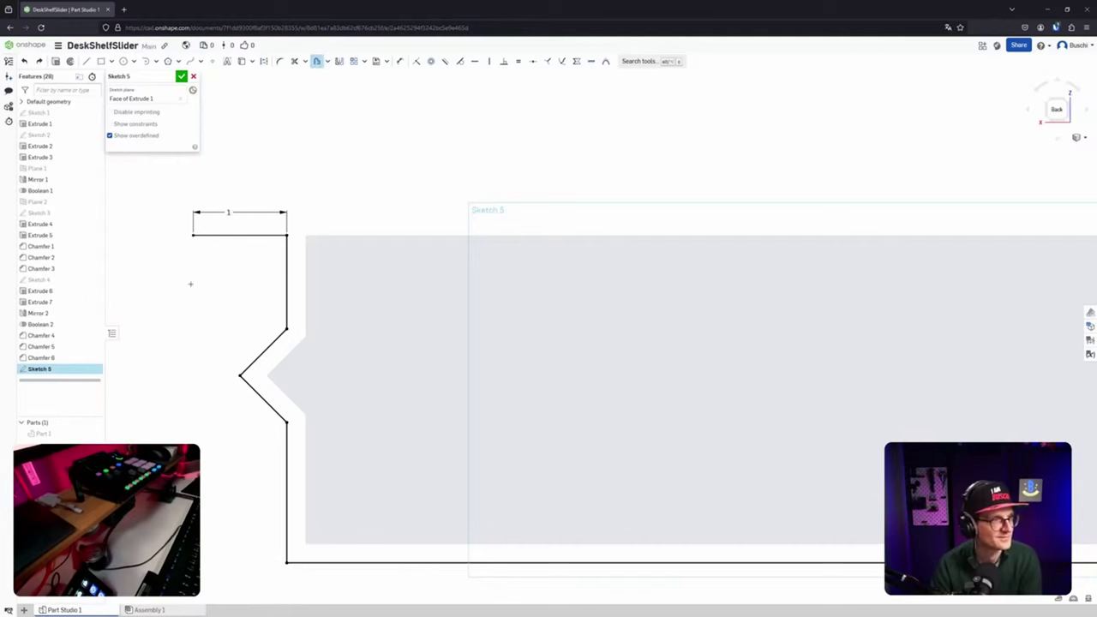
pyautogui.click(227, 235)
pyautogui.click(288, 265)
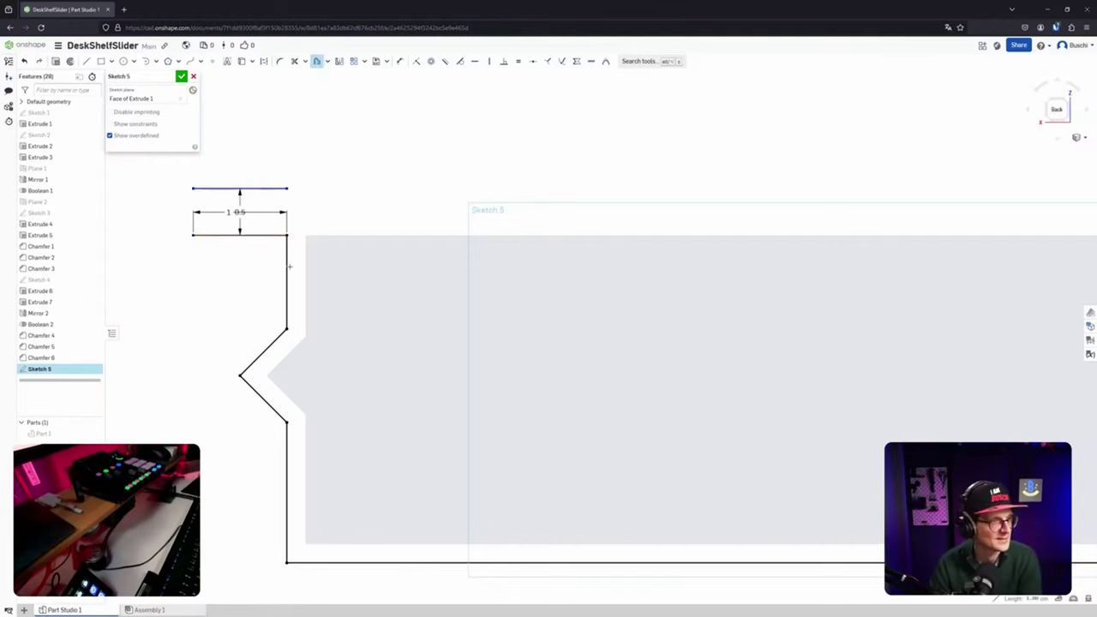
pyautogui.click(273, 344)
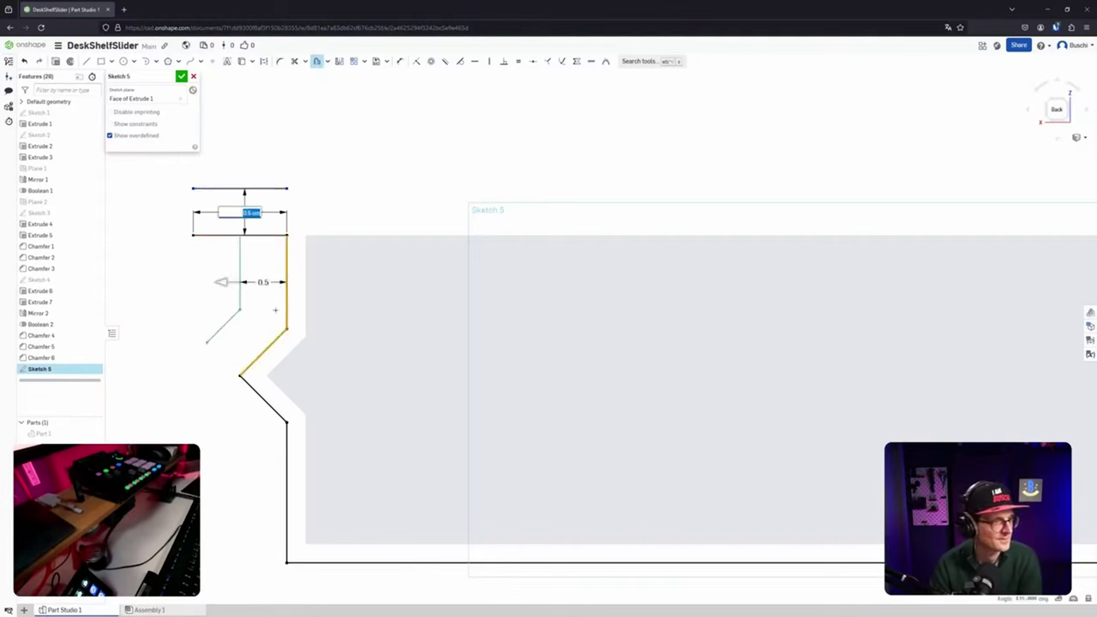
pyautogui.press('Escape')
pyautogui.press('Escape')
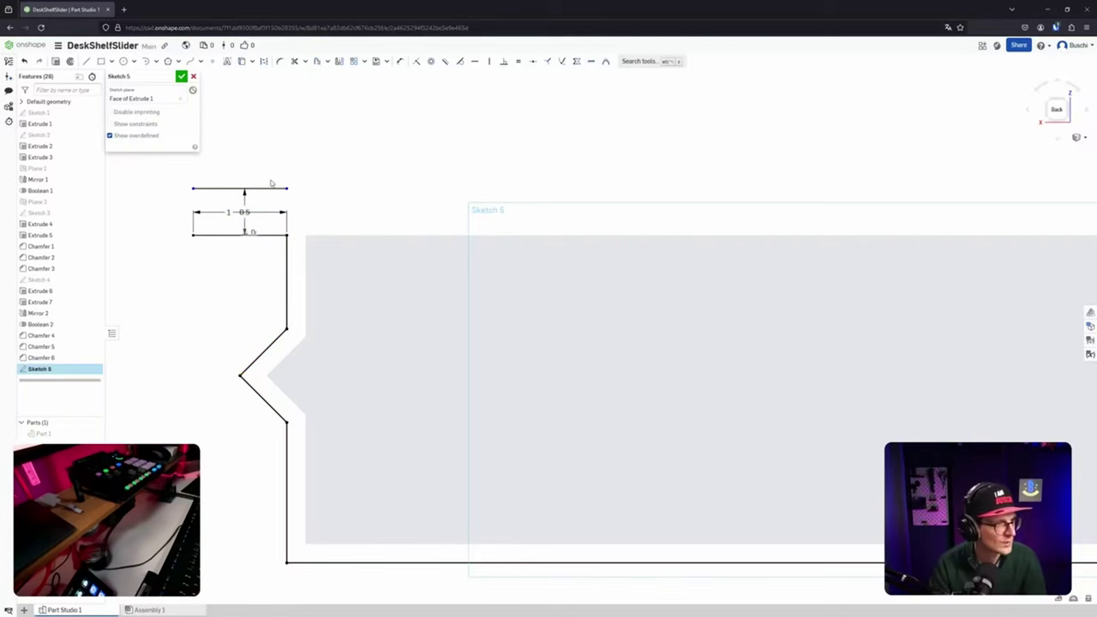
pyautogui.press('Escape')
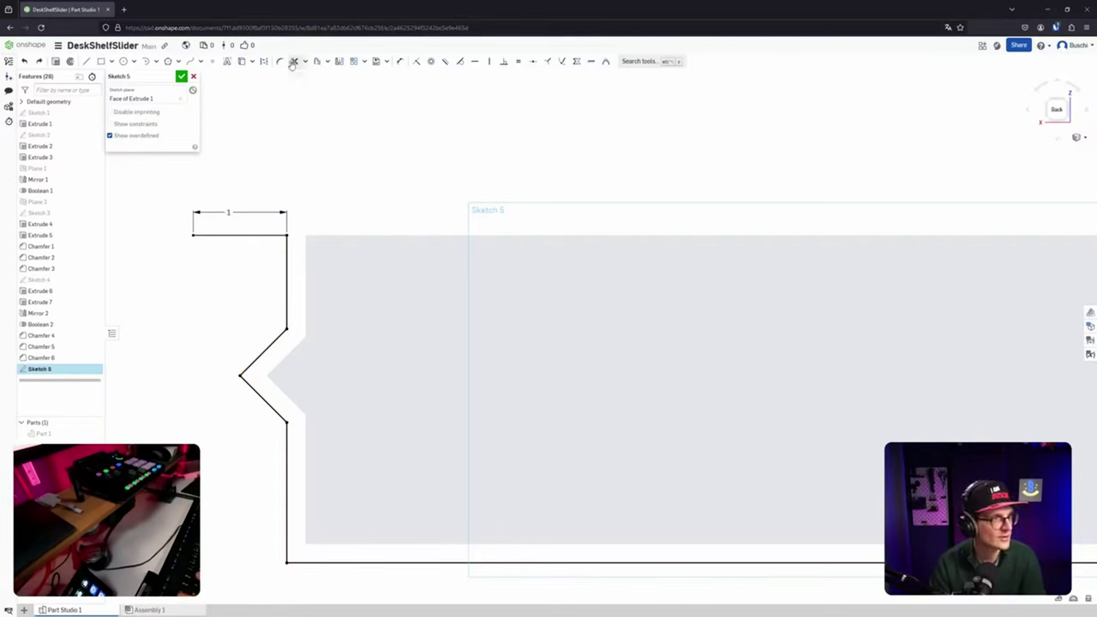
# Try a 0.5 cm inward offset of the chain from the upper-left line through both notch edges, and undo it.
pyautogui.click(317, 61)
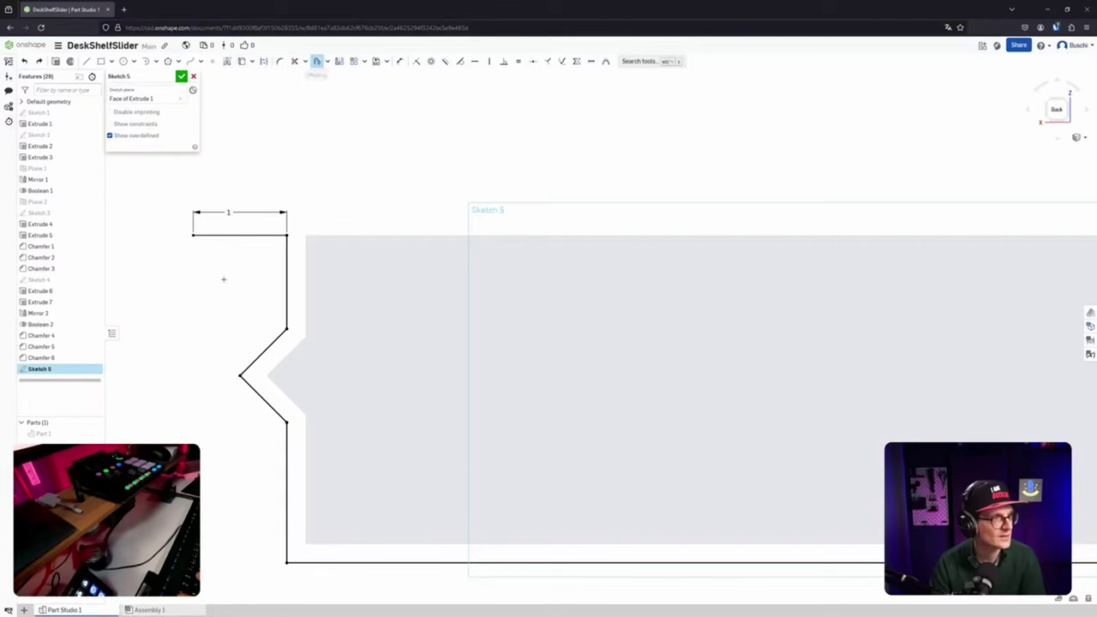
pyautogui.click(251, 234)
pyautogui.click(285, 258)
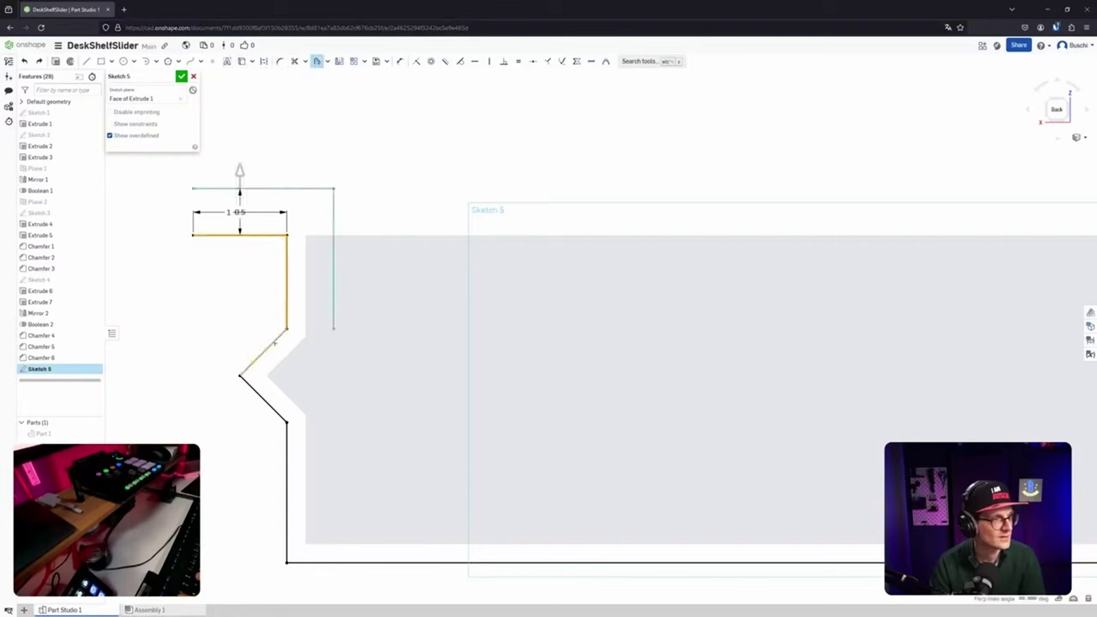
pyautogui.click(254, 392)
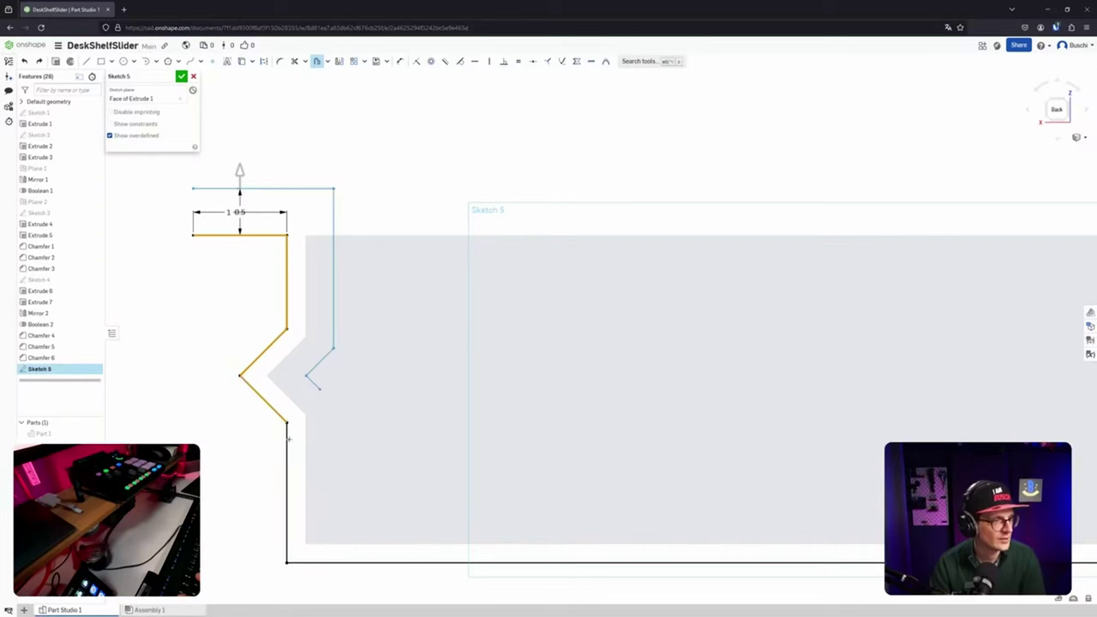
pyautogui.press('Return')
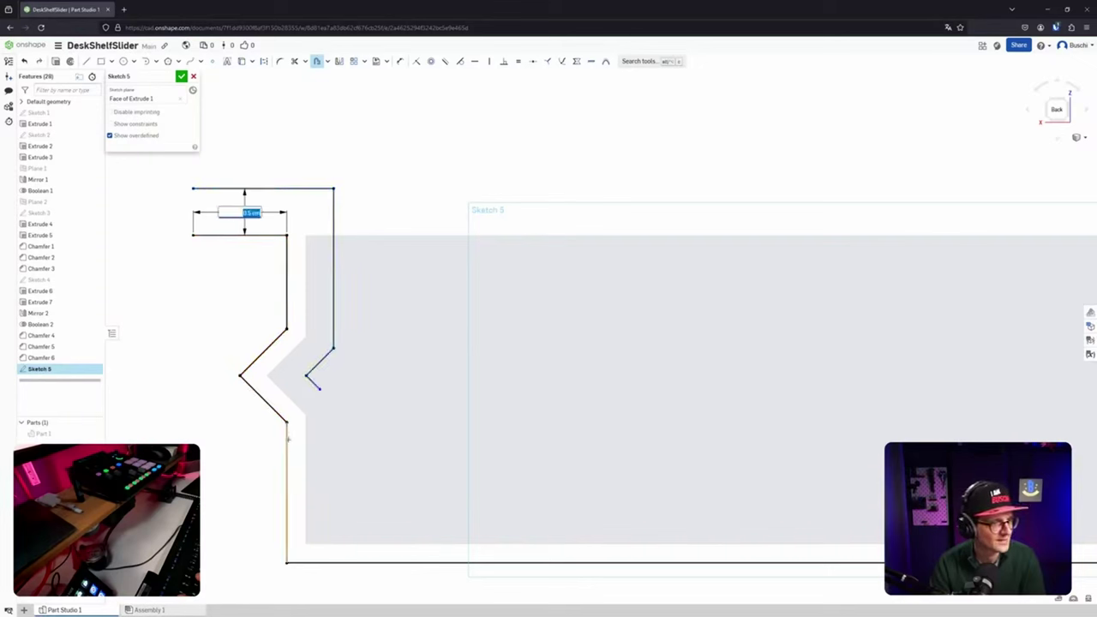
pyautogui.click(288, 439)
pyautogui.press('Escape')
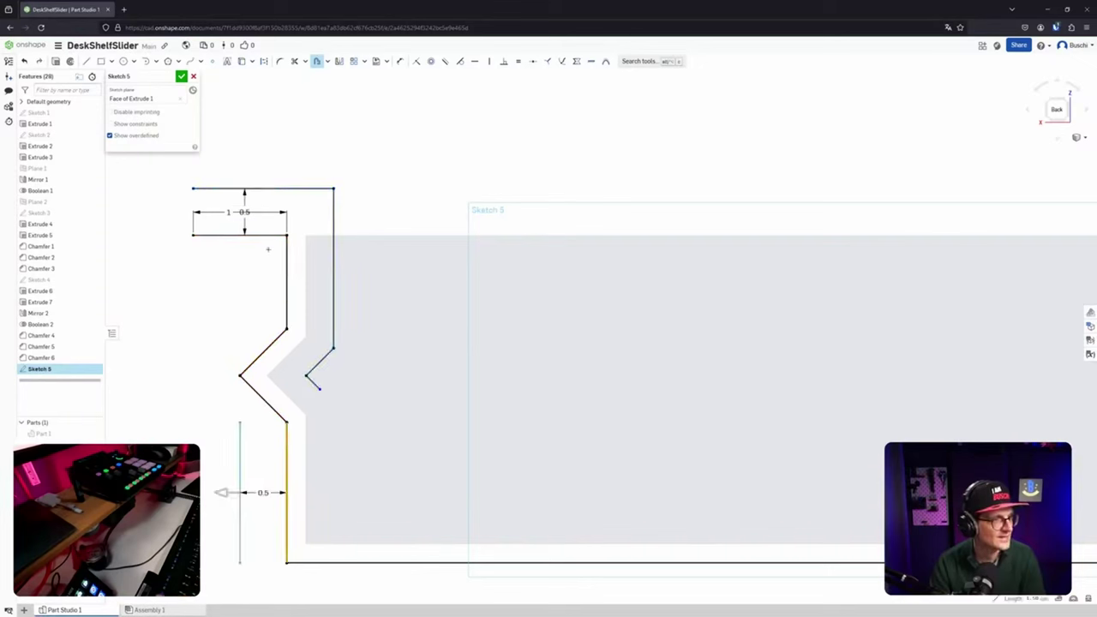
pyautogui.press('Escape')
pyautogui.hotkey('ctrl', 'z')
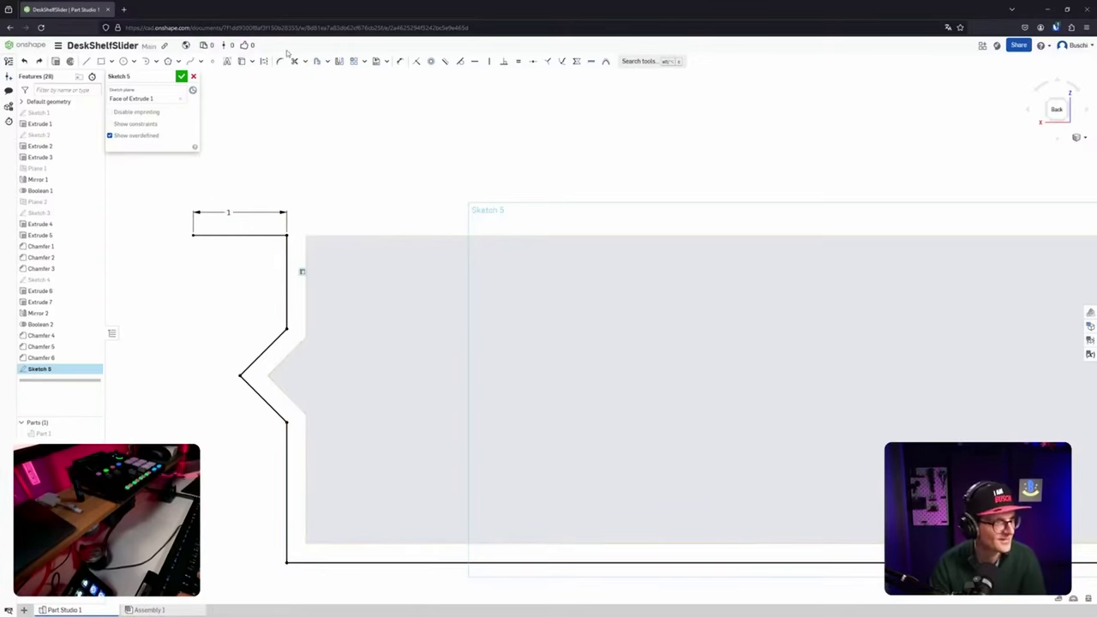
# Try to offset the whole notched profile chain with both upper flanges, reducing the outward offset distance to about 0.13 cm.
pyautogui.click(316, 60)
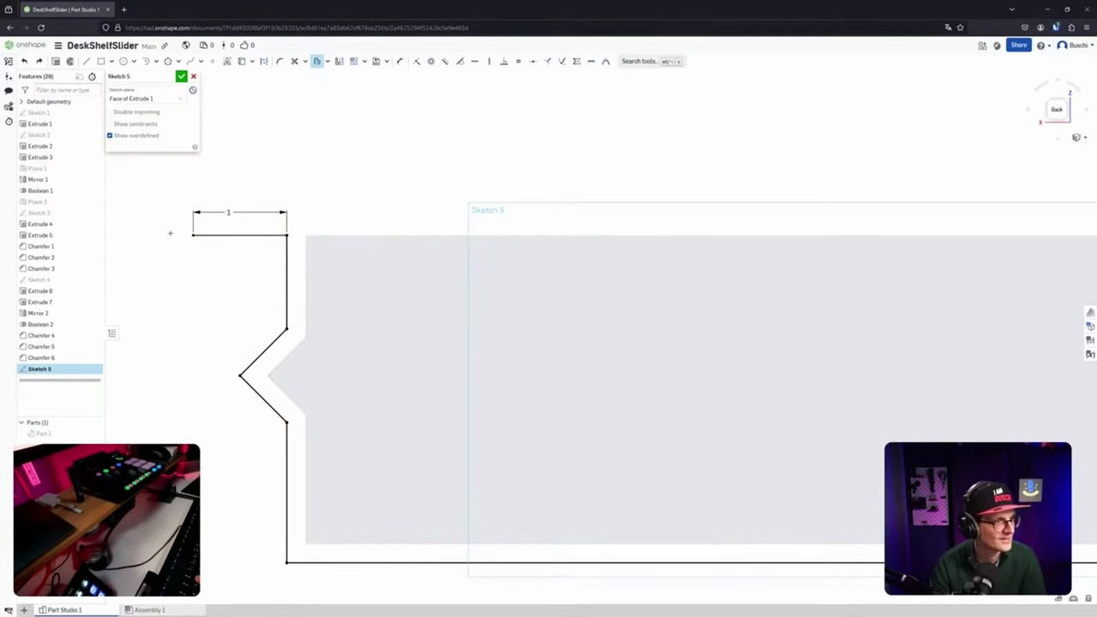
pyautogui.moveTo(166, 230)
pyautogui.mouseDown()
pyautogui.moveTo(403, 443)
pyautogui.moveTo(1096, 526)
pyautogui.moveTo(1096, 600)
pyautogui.mouseUp()
pyautogui.scroll(-5, 763, 385)
pyautogui.moveTo(392, 277)
pyautogui.mouseDown()
pyautogui.moveTo(1071, 489)
pyautogui.moveTo(1076, 512)
pyautogui.mouseUp()
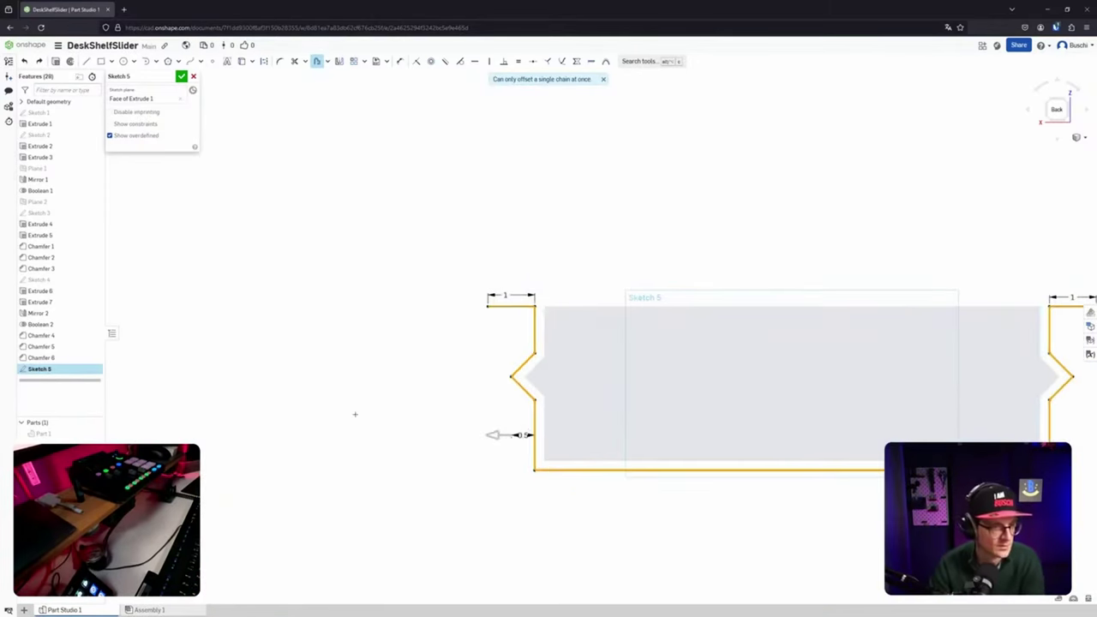
pyautogui.scroll(8, 542, 435)
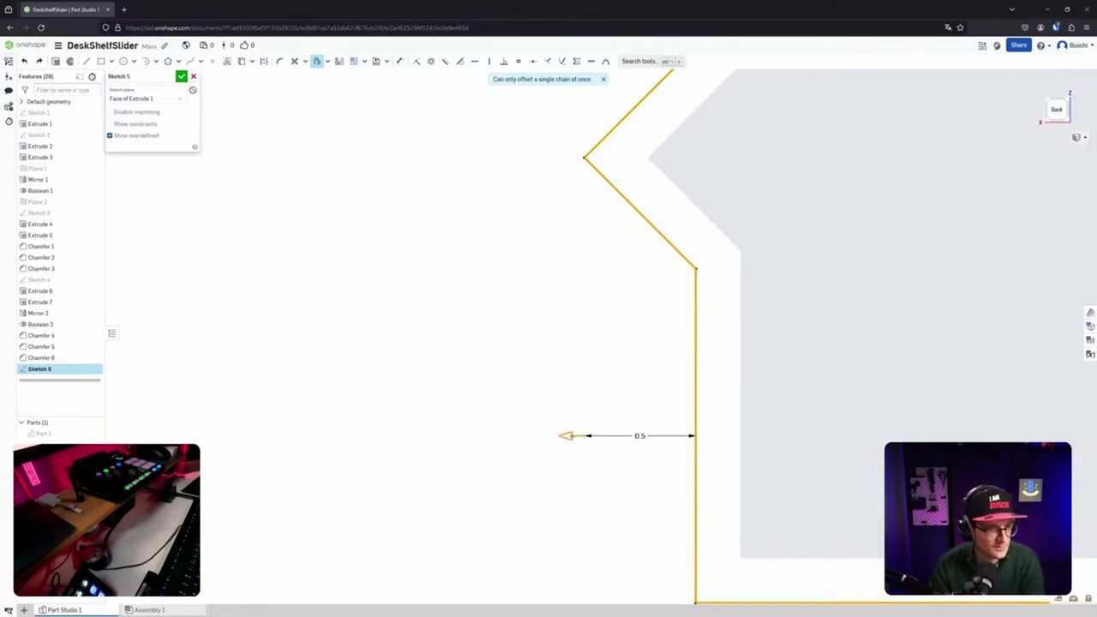
pyautogui.moveTo(566, 435); pyautogui.dragTo(649, 435)
pyautogui.scroll(2, 604, 424)
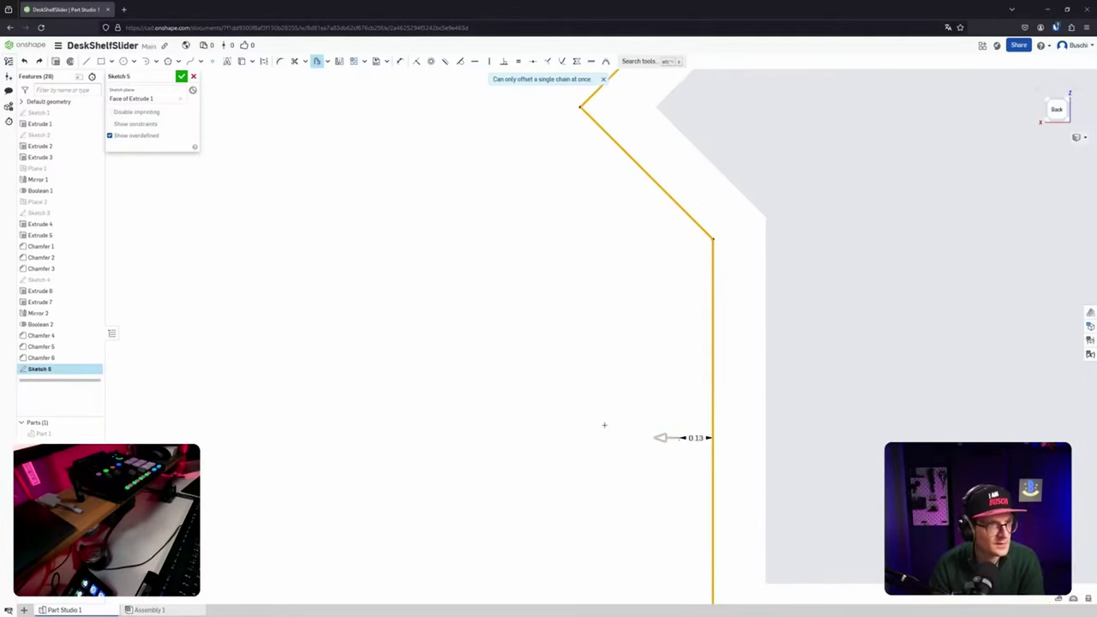
pyautogui.scroll(-5, 605, 424)
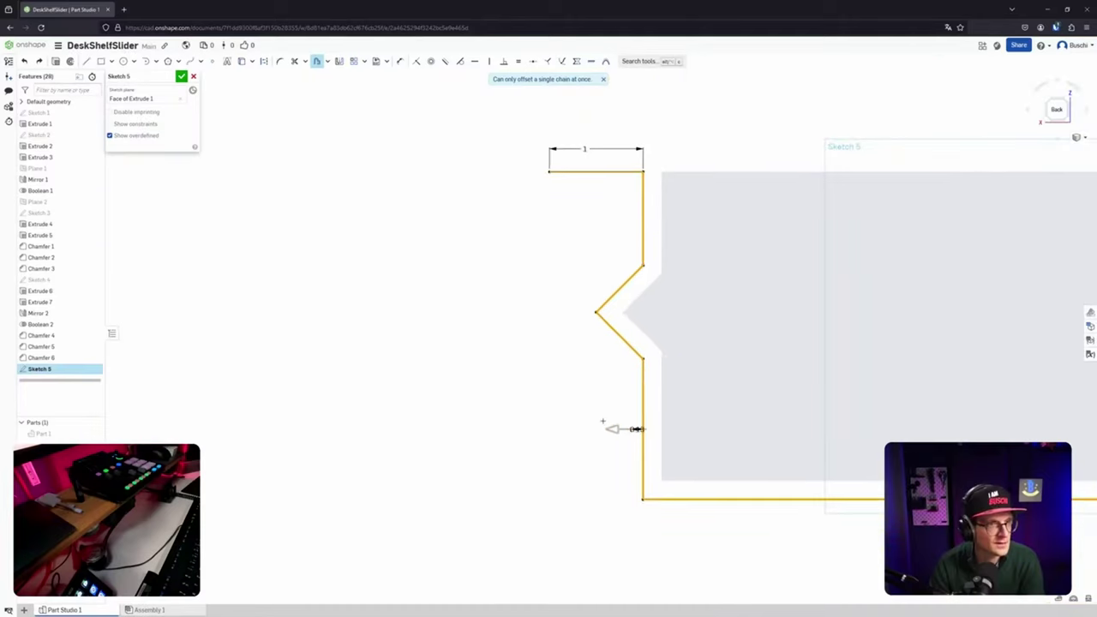
pyautogui.moveTo(603, 421); pyautogui.dragTo(119, 370, button='middle')
pyautogui.scroll(1, 320, 387)
pyautogui.scroll(-3, 321, 386)
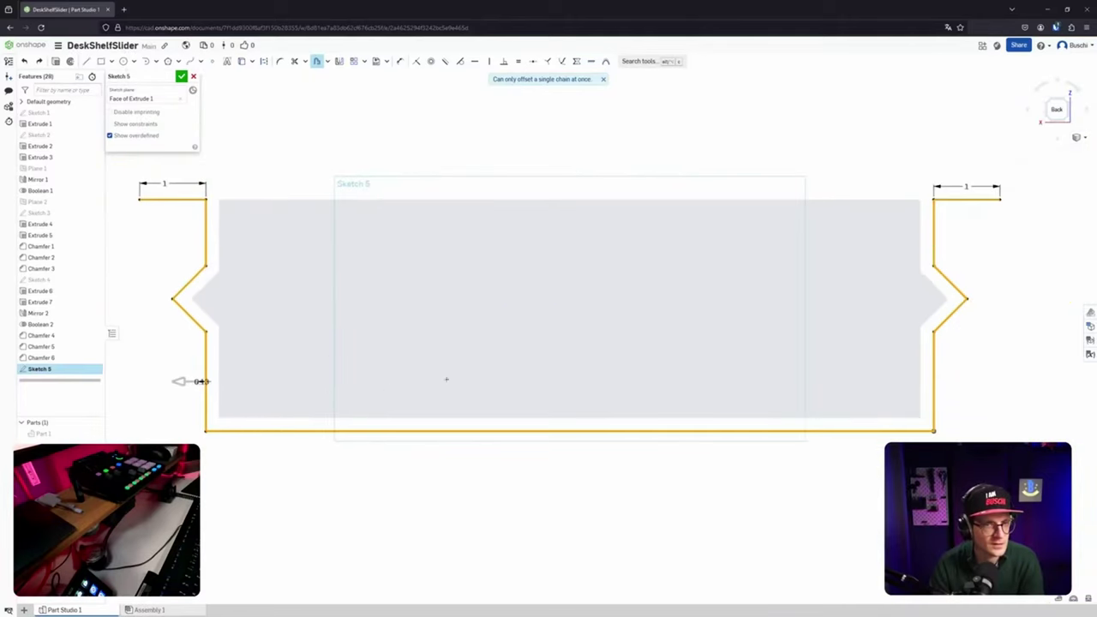
pyautogui.moveTo(447, 379); pyautogui.dragTo(356, 377, button='middle')
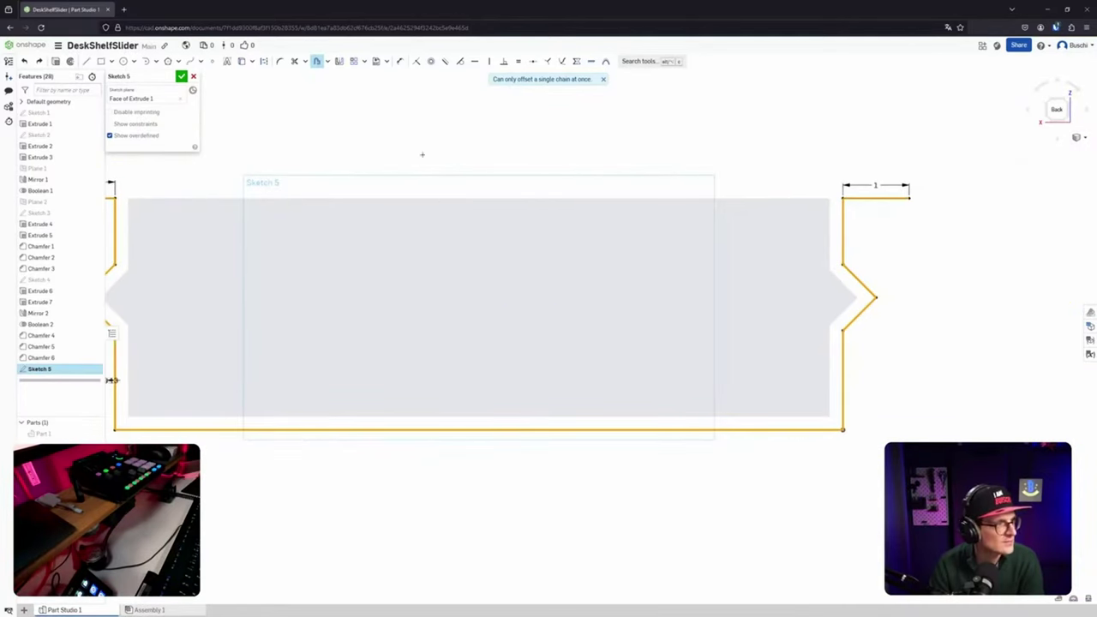
# Clear the plane reference of Sketch 5 and discard the sketch edits.
pyautogui.click(152, 97)
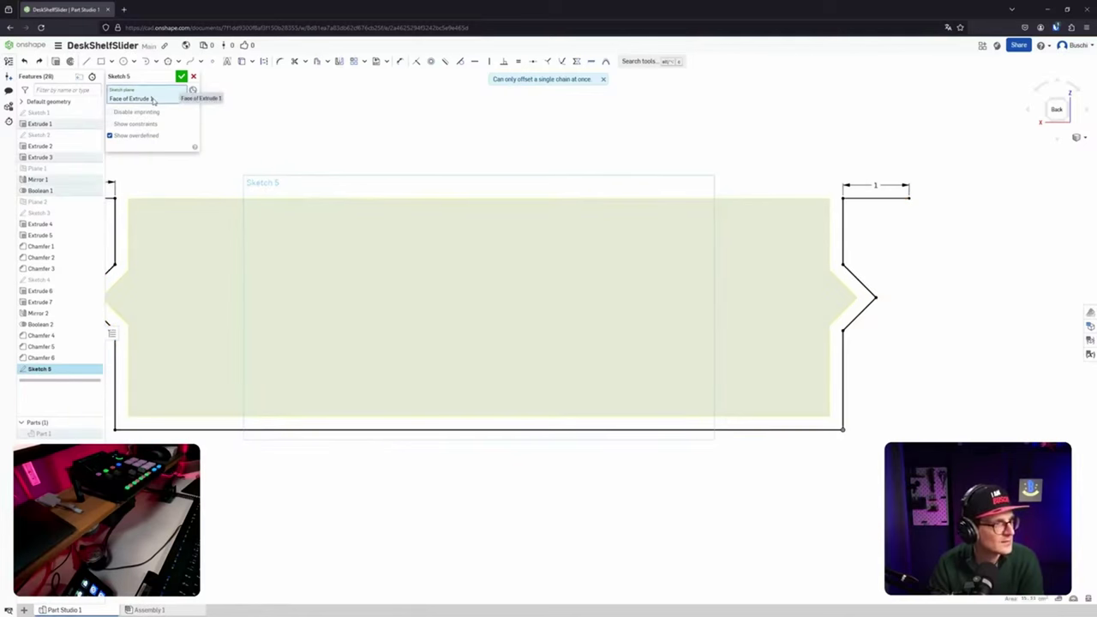
pyautogui.moveTo(417, 231); pyautogui.dragTo(526, 249, button='middle')
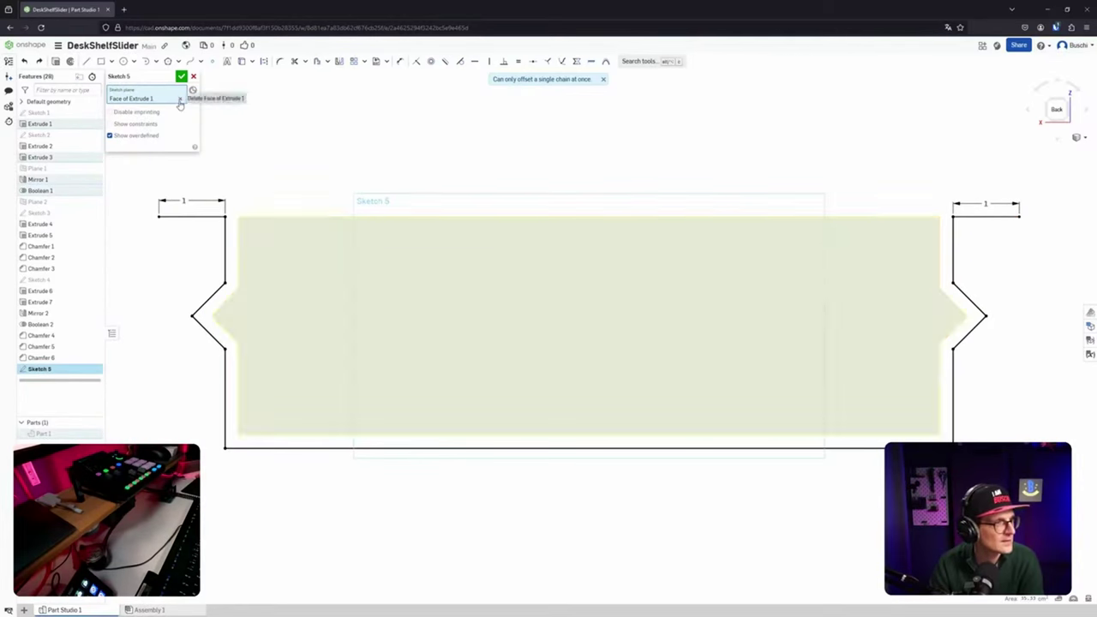
pyautogui.click(180, 100)
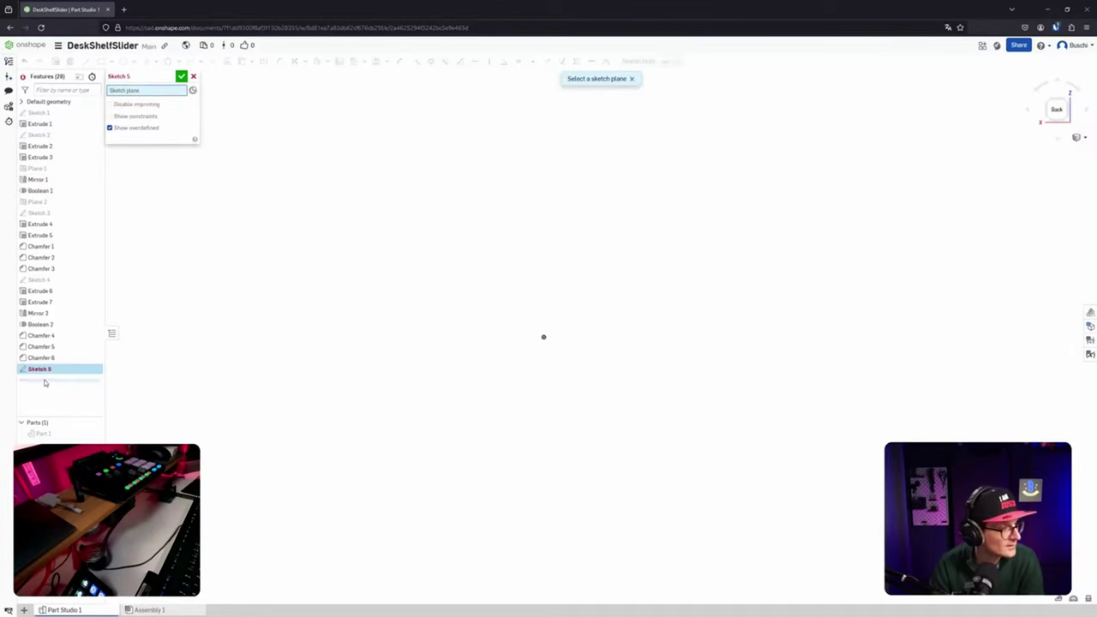
pyautogui.click(193, 77)
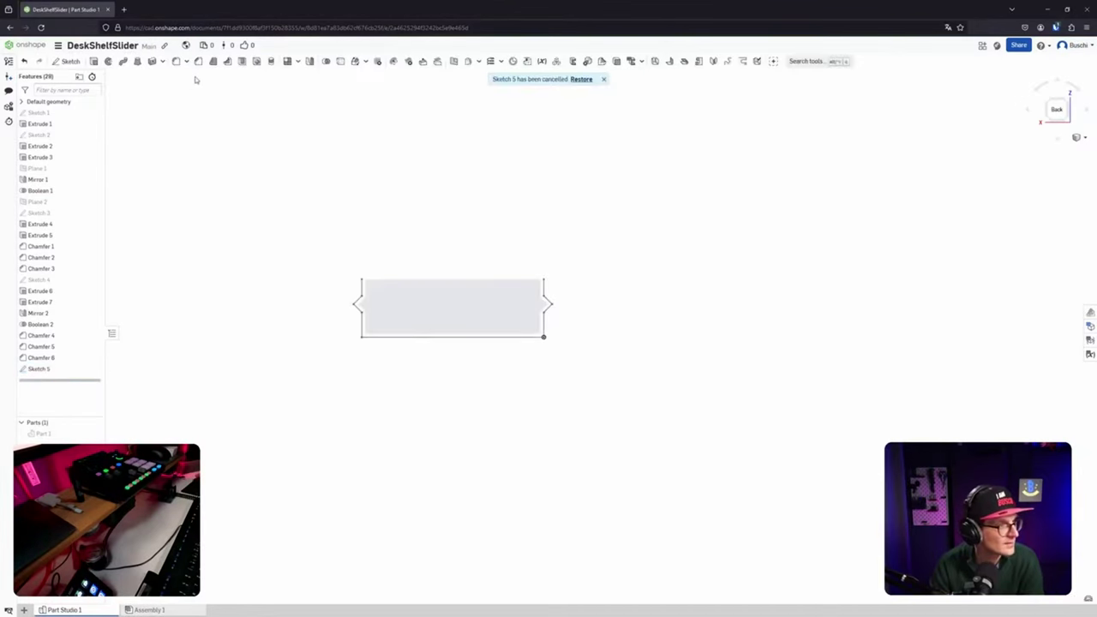
pyautogui.scroll(-3, 397, 268)
pyautogui.scroll(6, 401, 269)
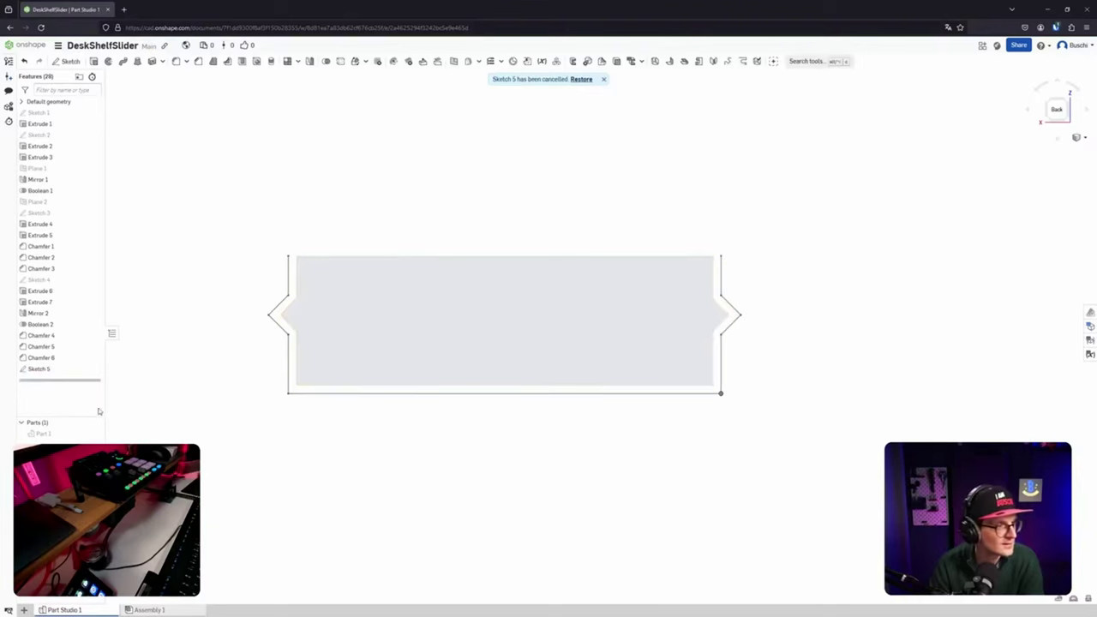
# Reopen Sketch 5 and draw a 1 cm horizontal line outward from the profile's upper-left endpoint.
pyautogui.doubleClick(59, 371)
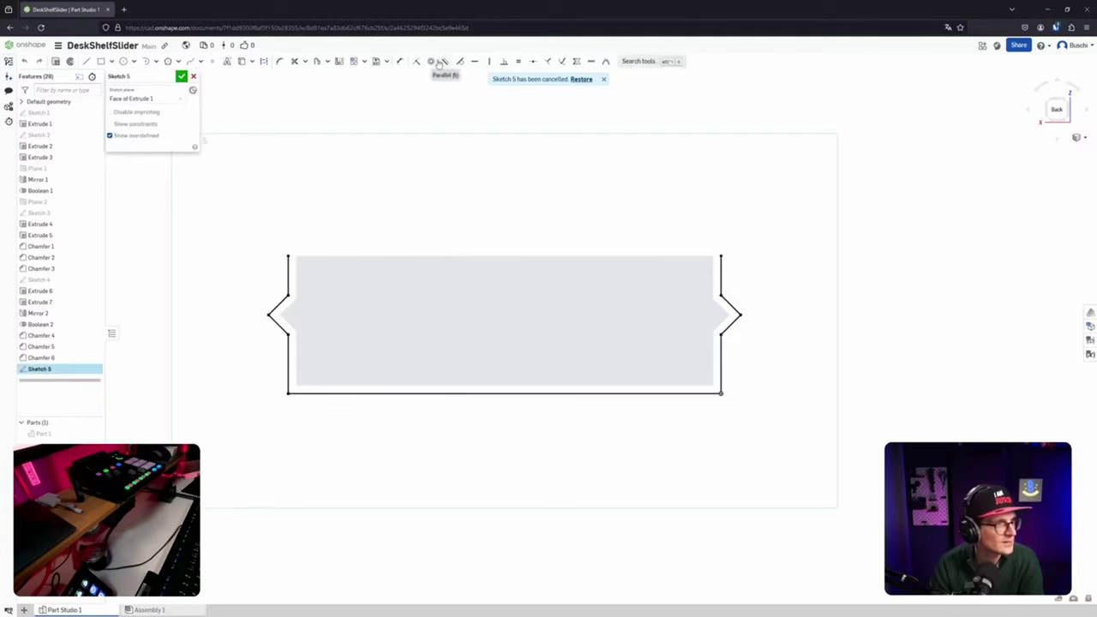
pyautogui.click(87, 63)
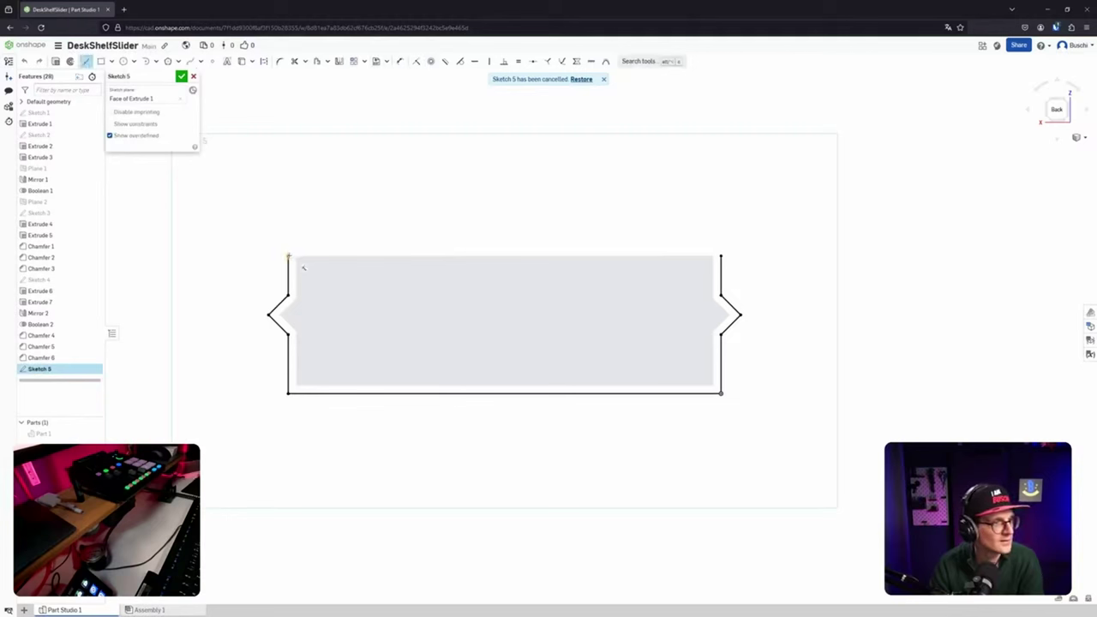
pyautogui.click(289, 256)
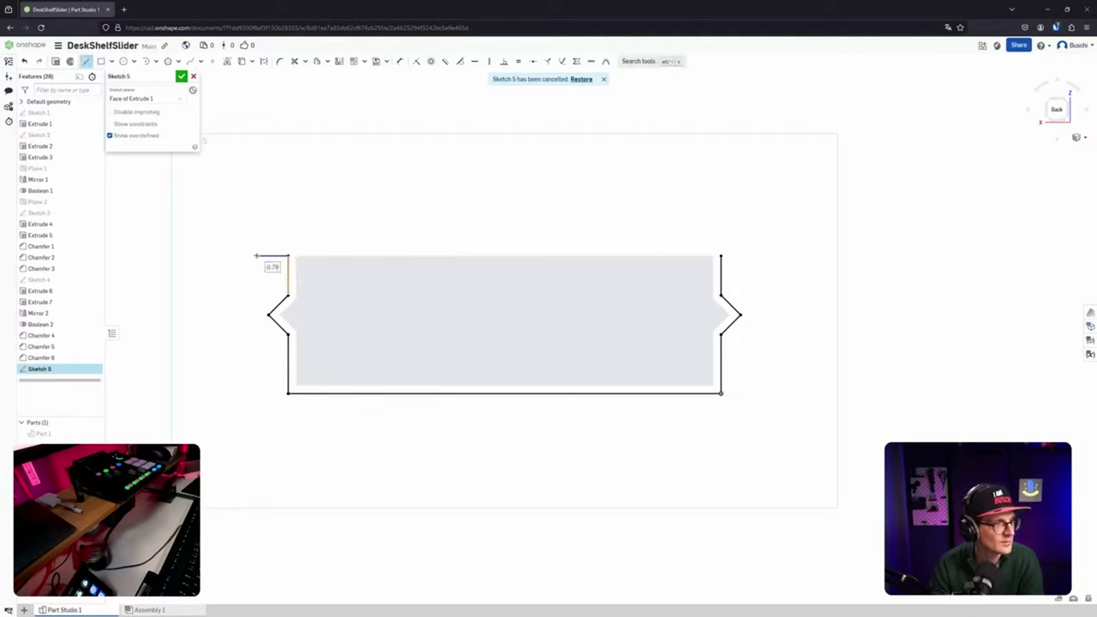
pyautogui.click(256, 255)
pyautogui.press('Escape')
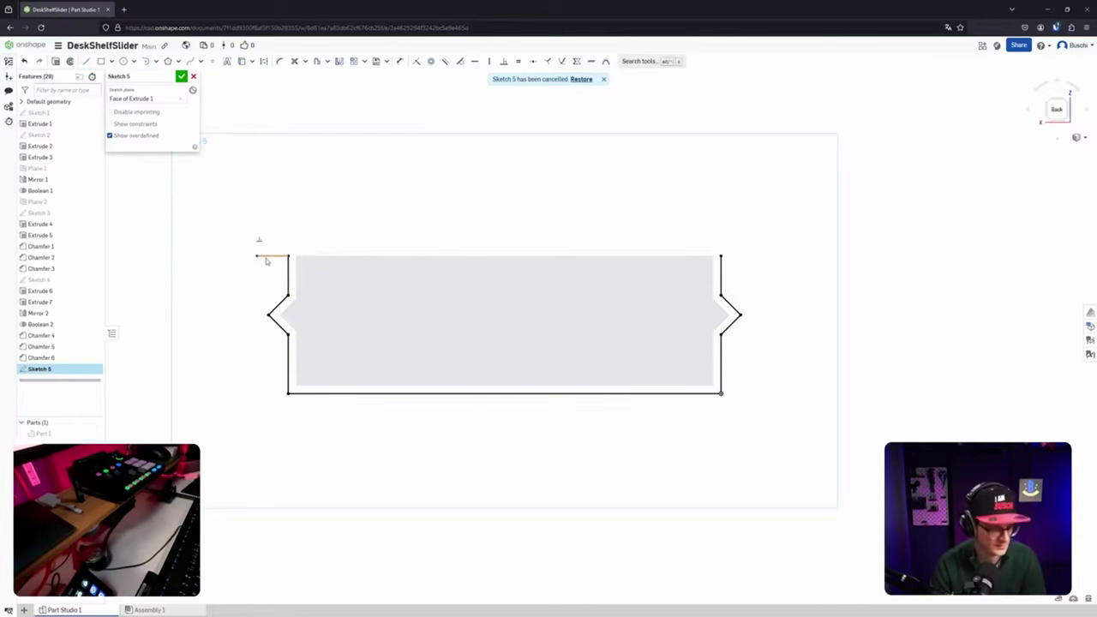
pyautogui.press('d')
pyautogui.click(273, 255)
pyautogui.click(273, 246)
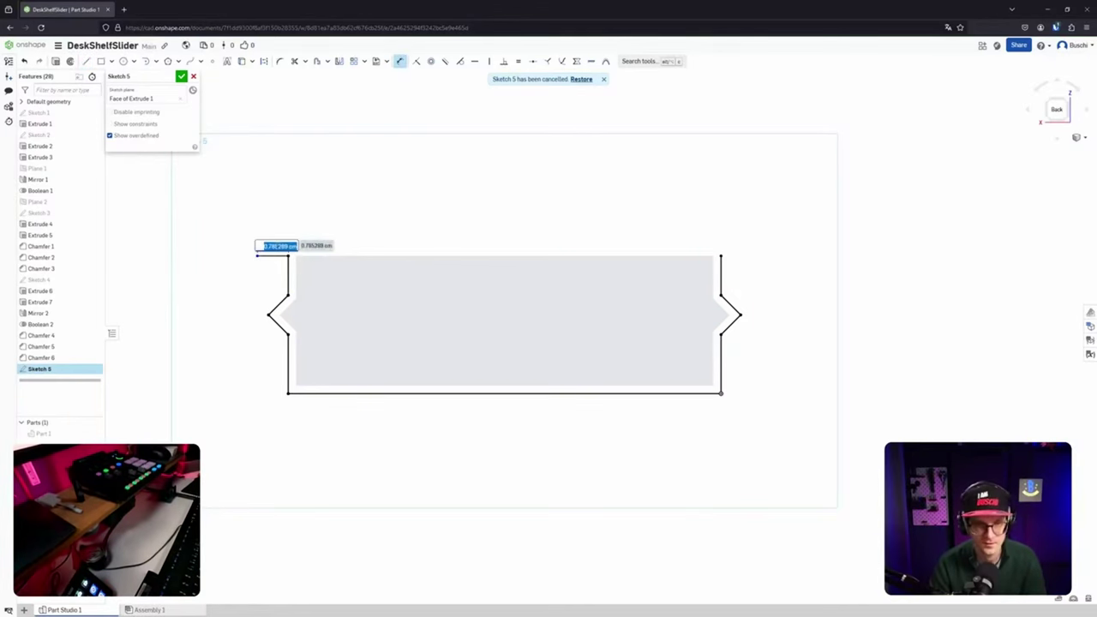
pyautogui.write('1cm')
pyautogui.press('Return')
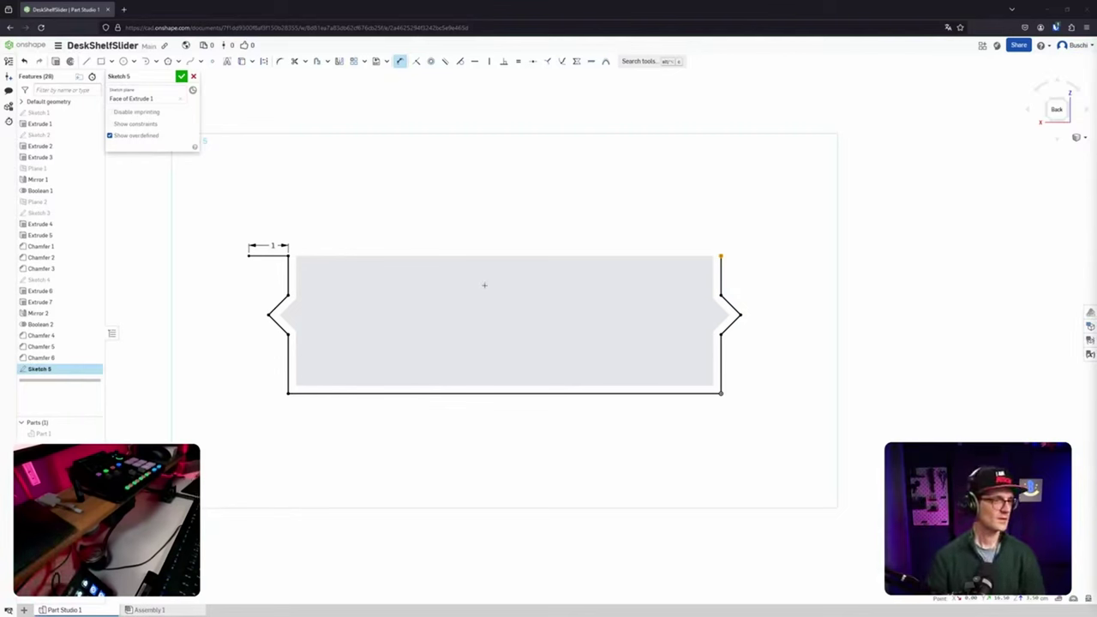
# Draw a 1 cm horizontal line outward from the profile's upper-right endpoint and end the line chain.
pyautogui.click(86, 62)
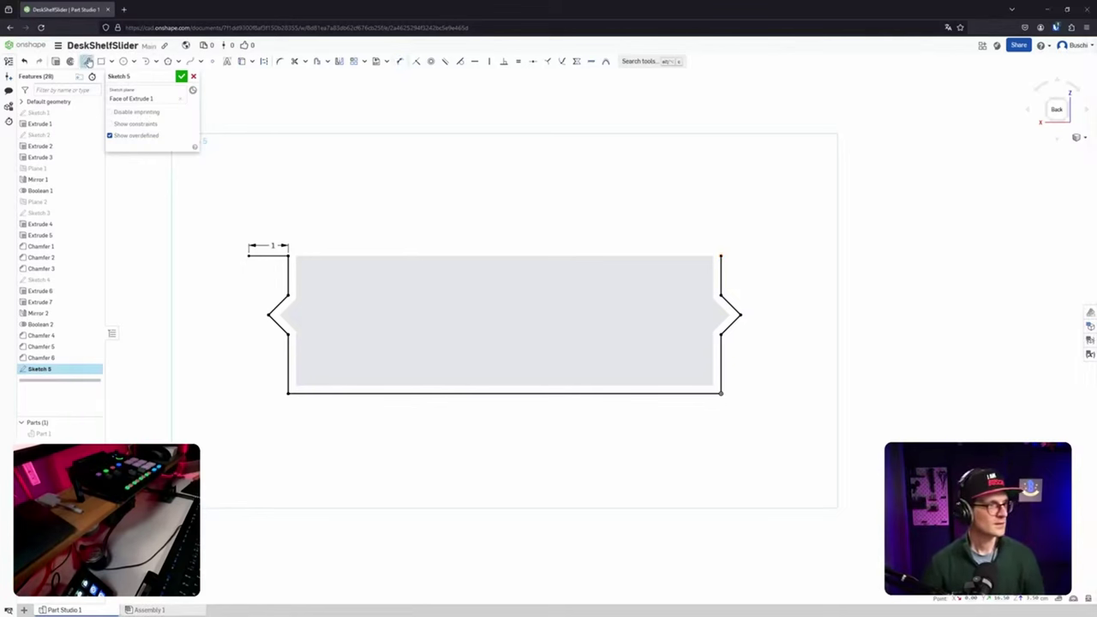
pyautogui.click(754, 256)
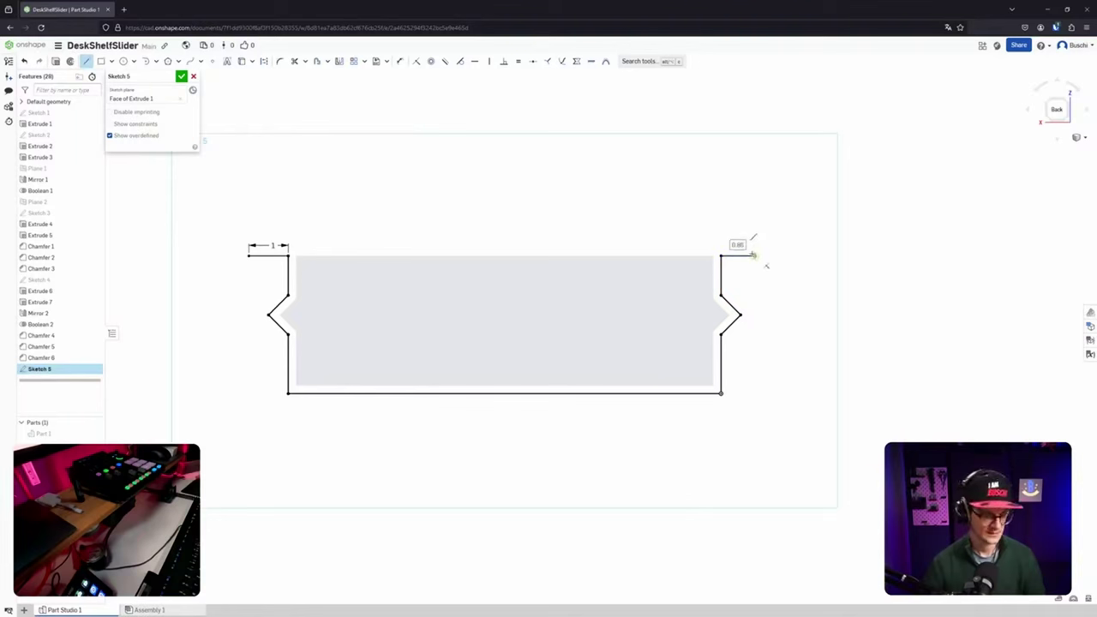
pyautogui.write('1')
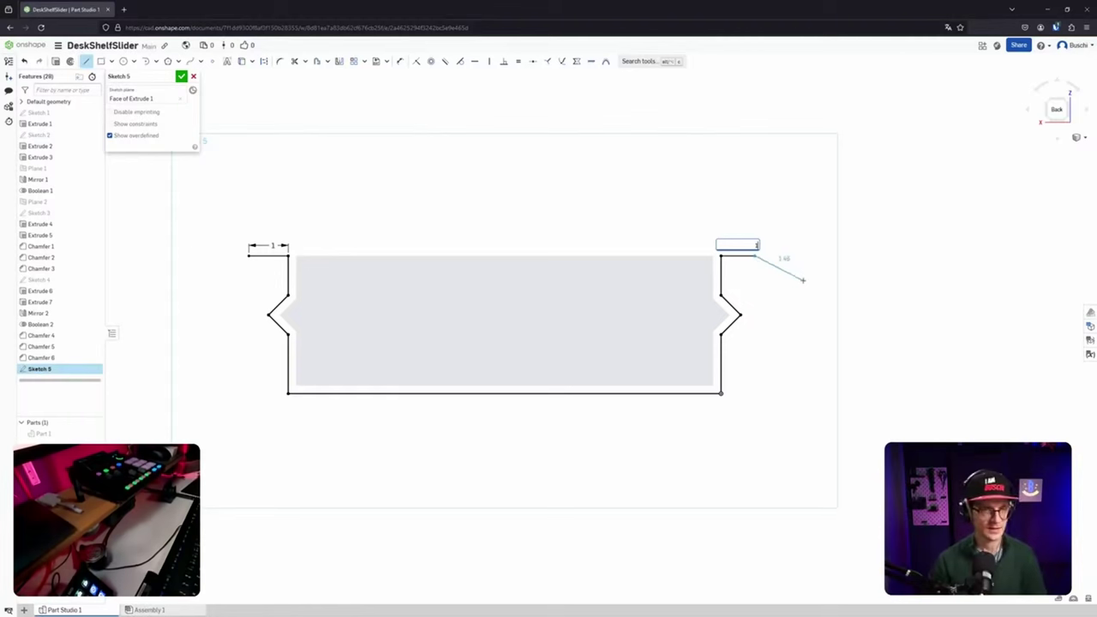
pyautogui.write('1')
pyautogui.press('Return')
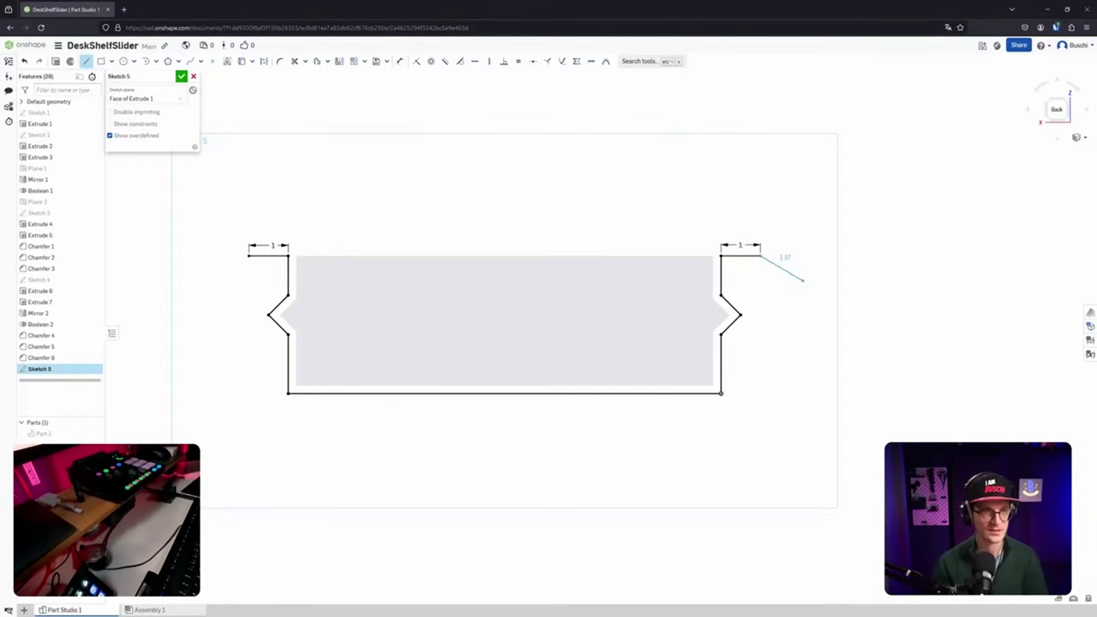
pyautogui.rightClick(787, 258)
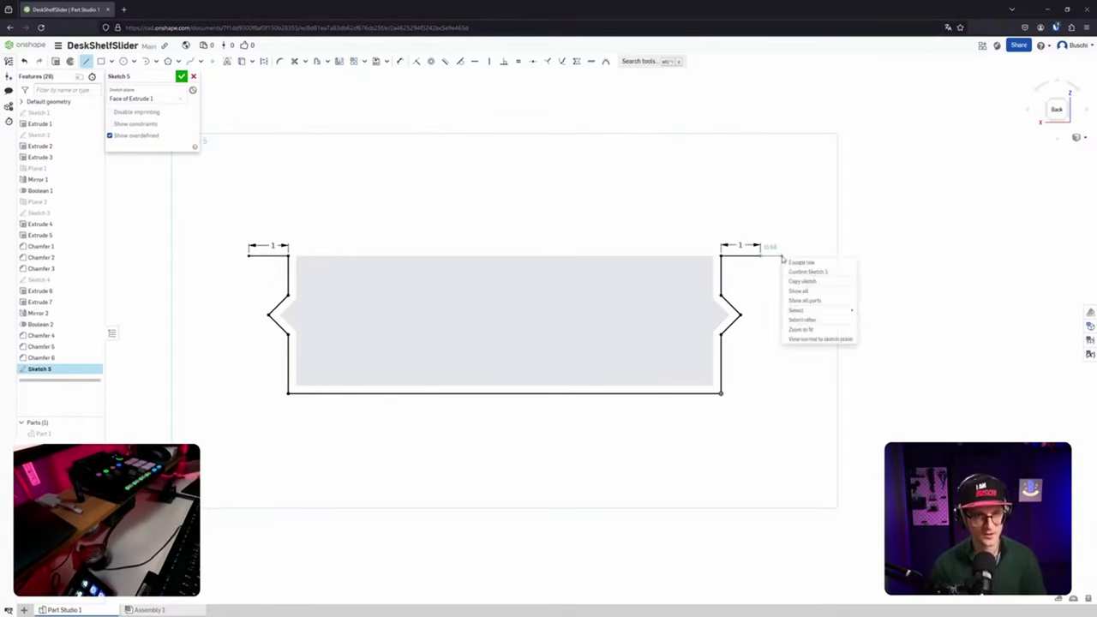
pyautogui.click(793, 263)
pyautogui.moveTo(767, 285); pyautogui.dragTo(797, 294, button='middle')
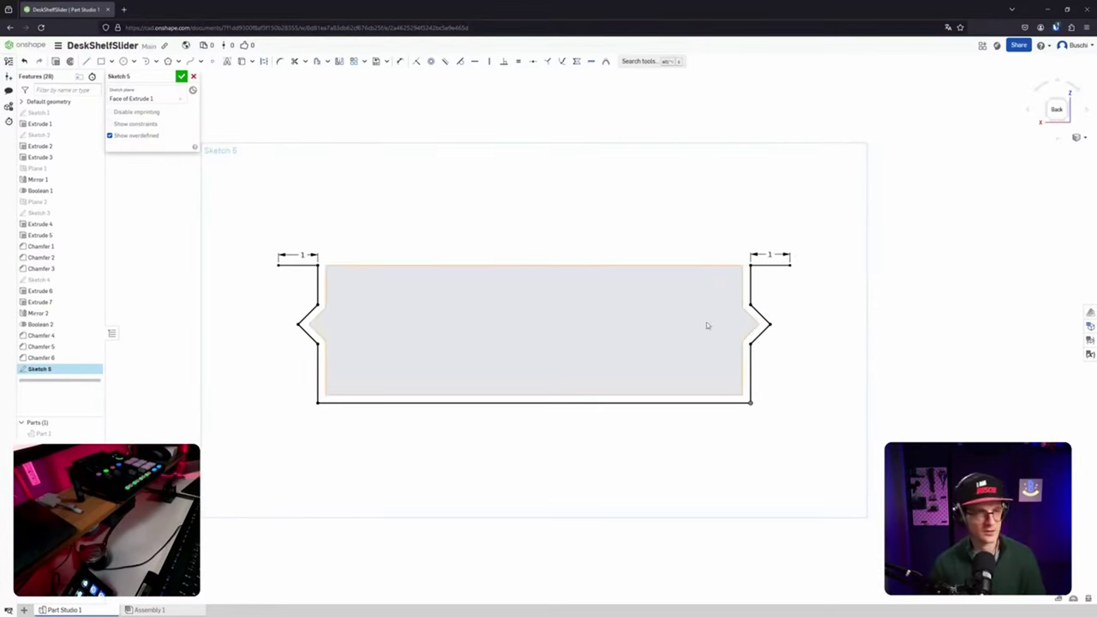
# Offset the entire notched chain, including both flanges, to its outer side by 0.2 cm.
pyautogui.click(317, 60)
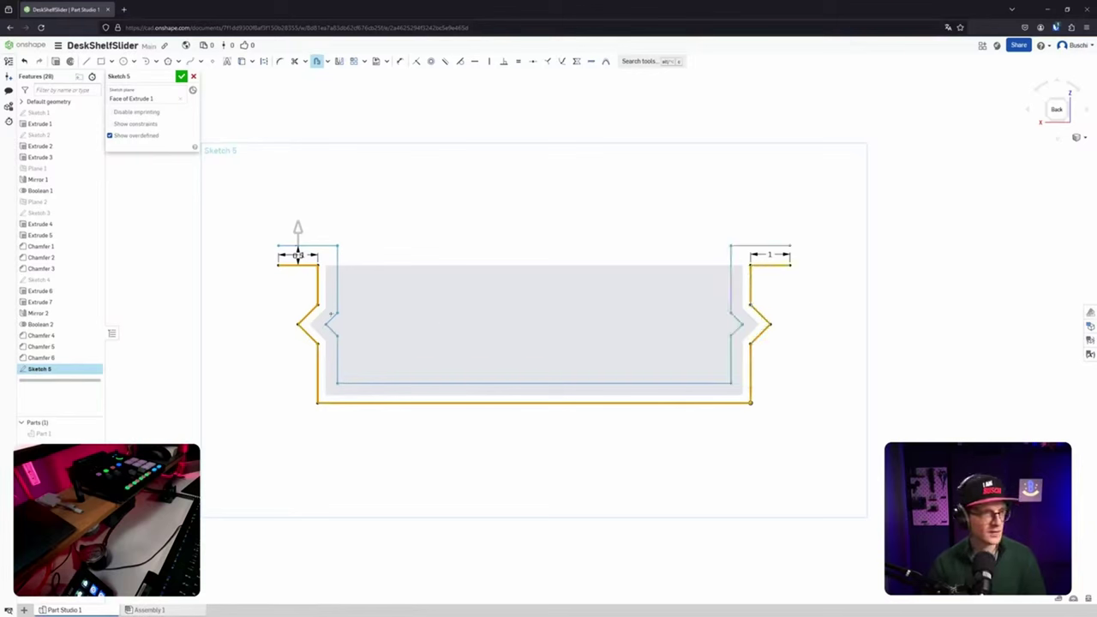
pyautogui.moveTo(297, 230); pyautogui.dragTo(298, 284)
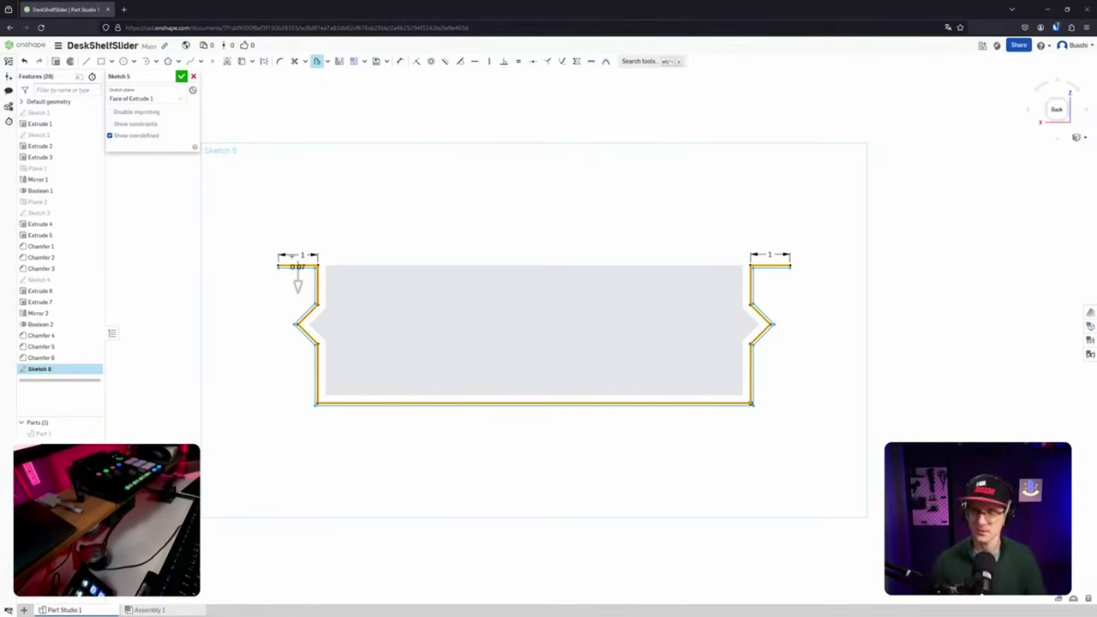
pyautogui.scroll(4, 288, 265)
pyautogui.scroll(6, 289, 264)
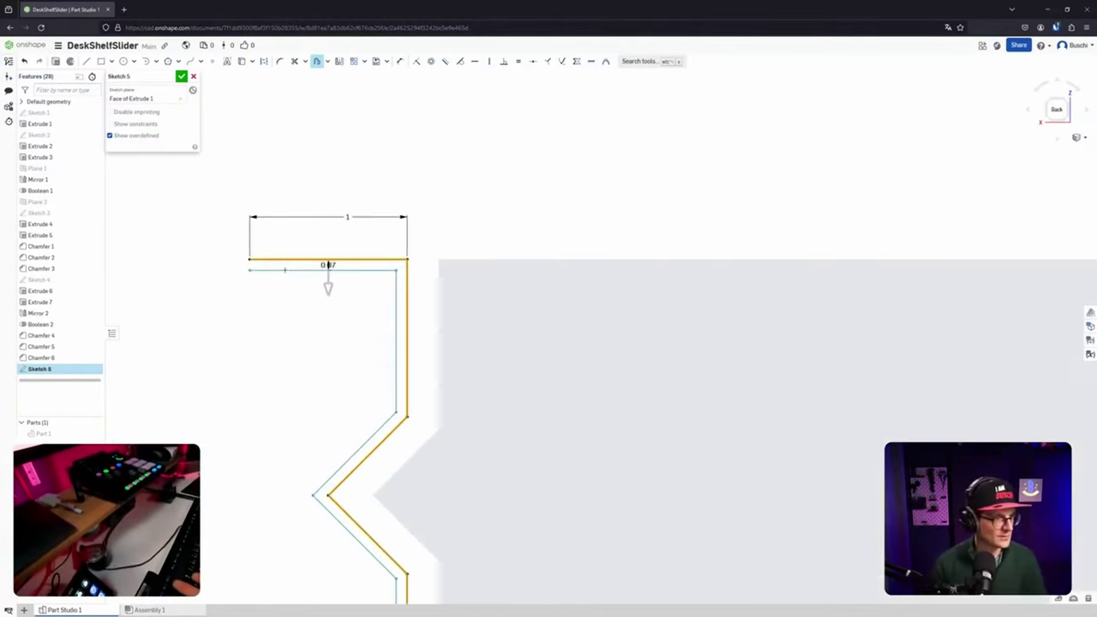
pyautogui.moveTo(386, 280); pyautogui.dragTo(386, 242)
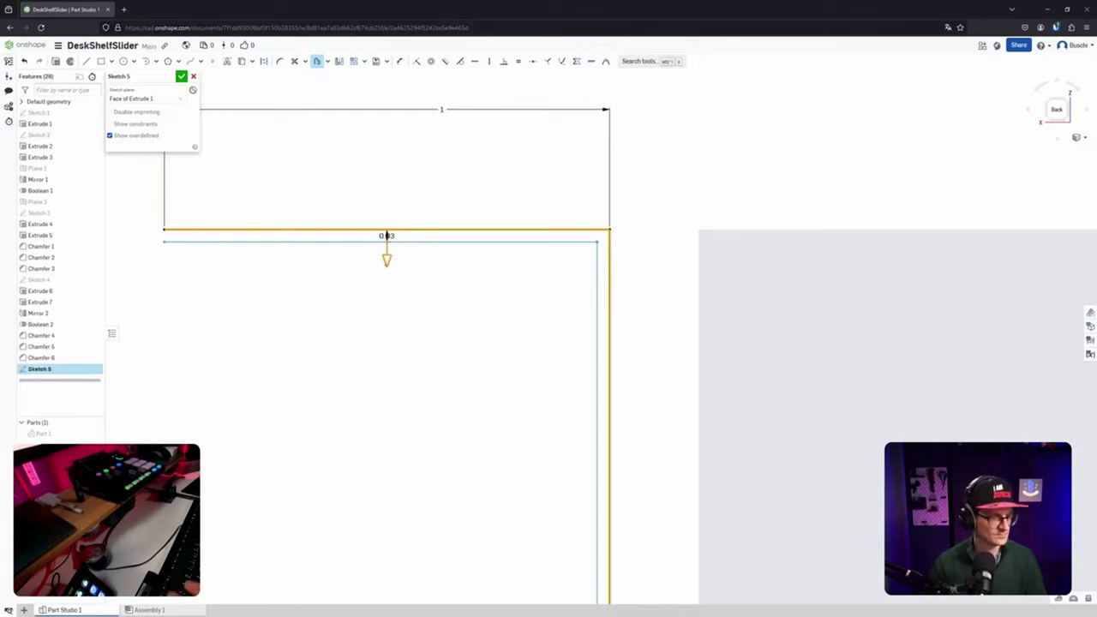
pyautogui.click(386, 236)
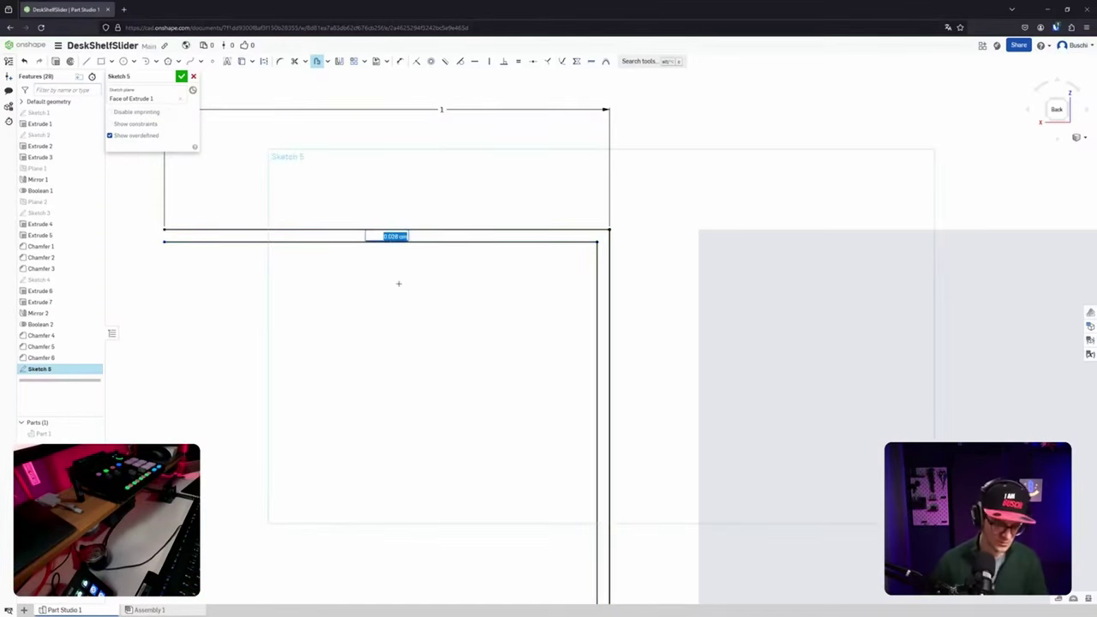
pyautogui.write('0')
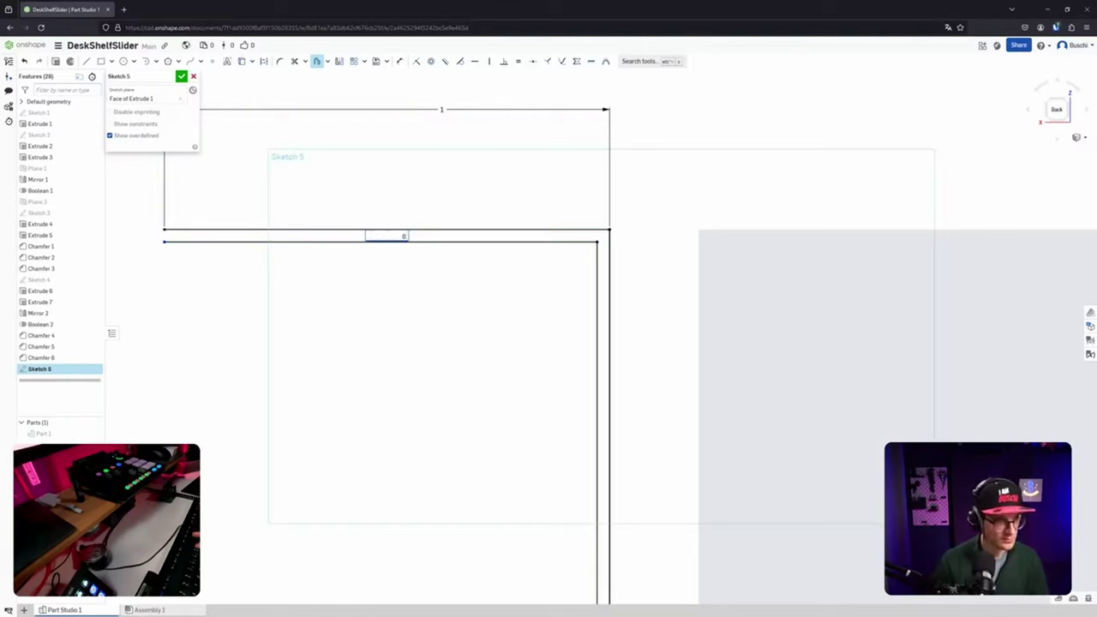
pyautogui.write('.1')
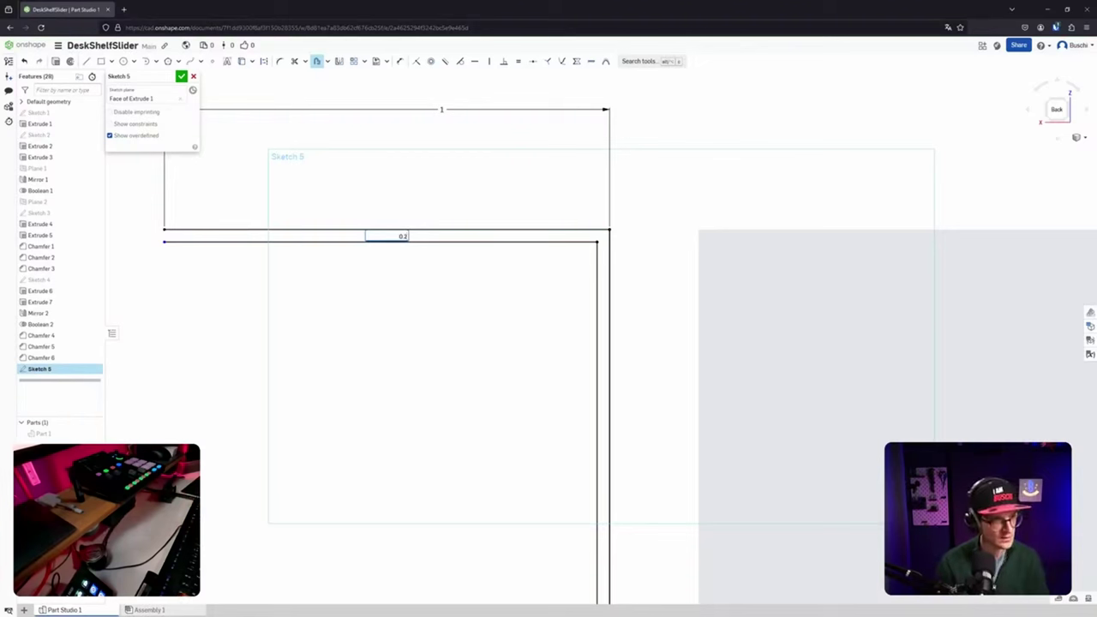
pyautogui.press('Return')
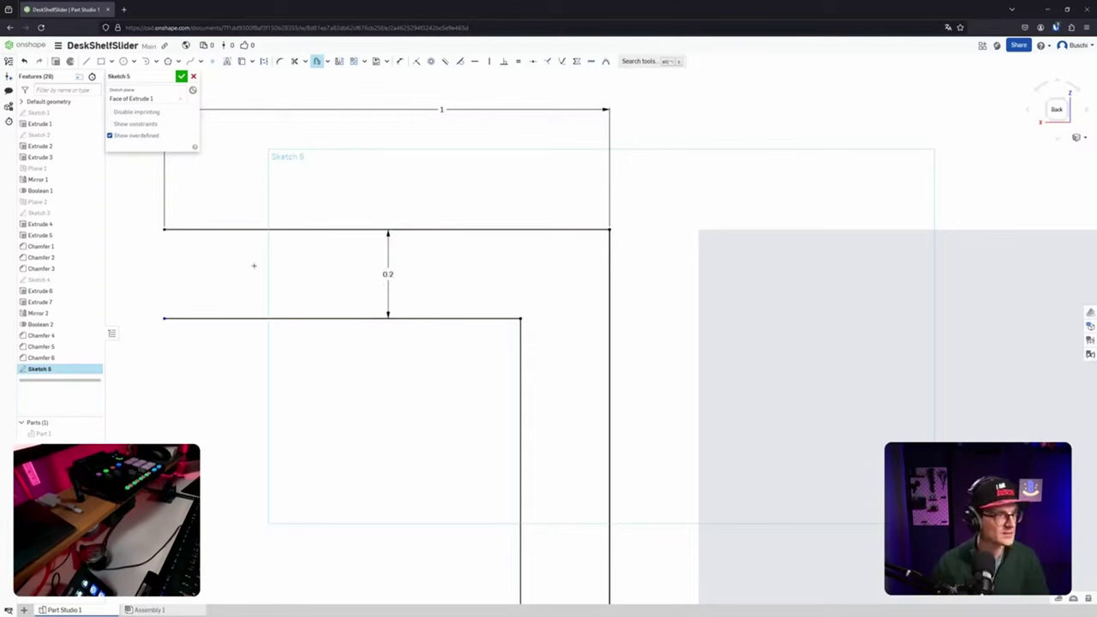
# Set the offset distance between the two profile chains to 0.02 cm.
pyautogui.doubleClick(388, 274)
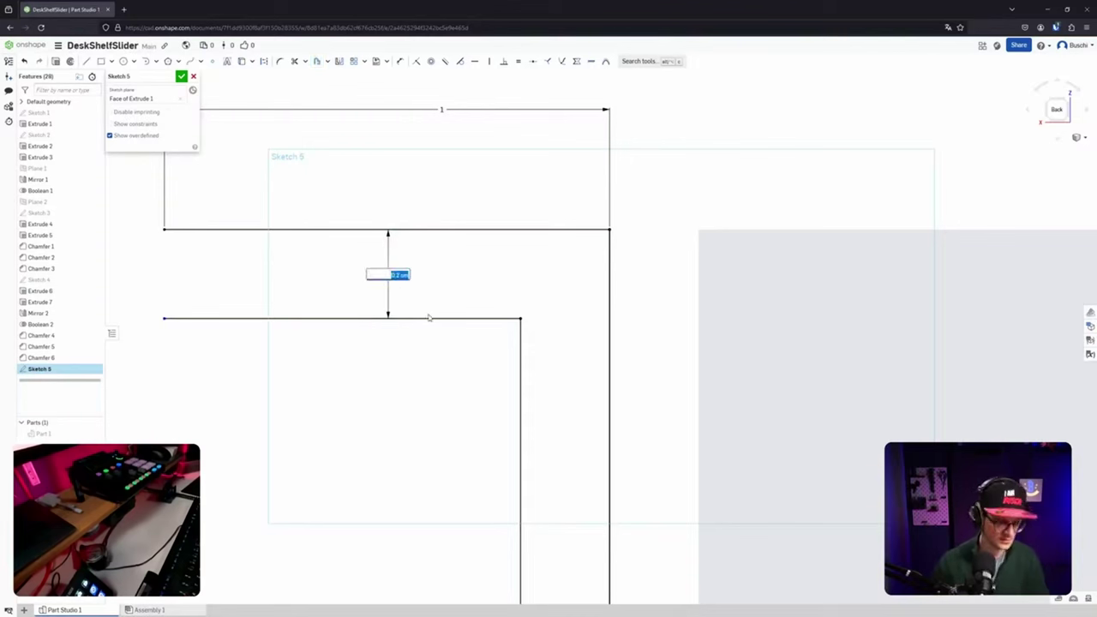
pyautogui.write('0.02')
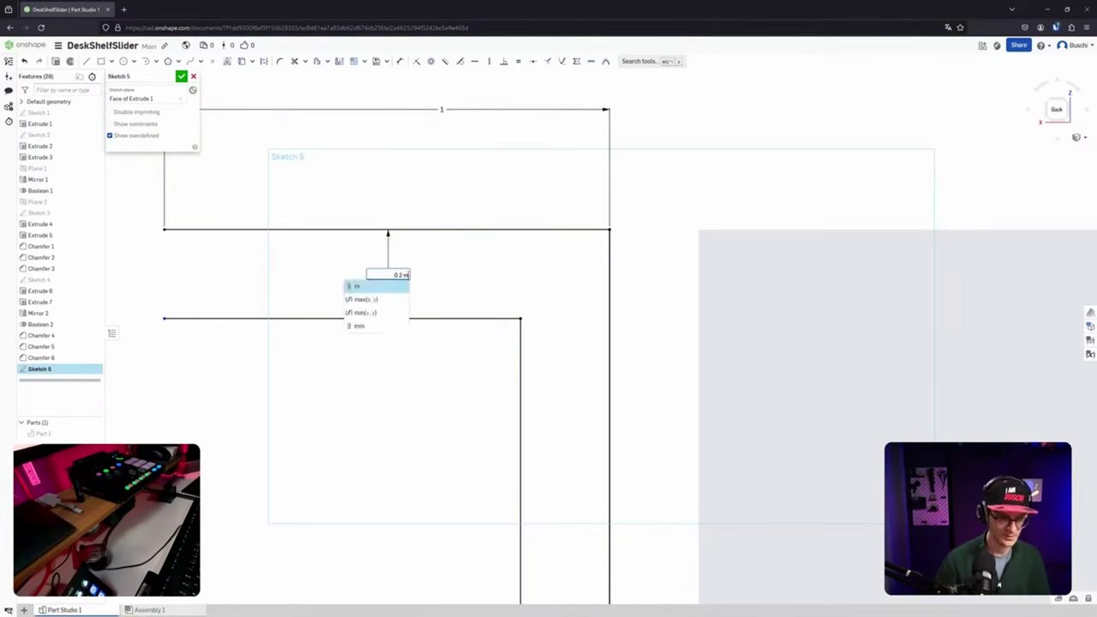
pyautogui.press('Return')
pyautogui.scroll(3, 659, 354)
pyautogui.scroll(-6, 519, 387)
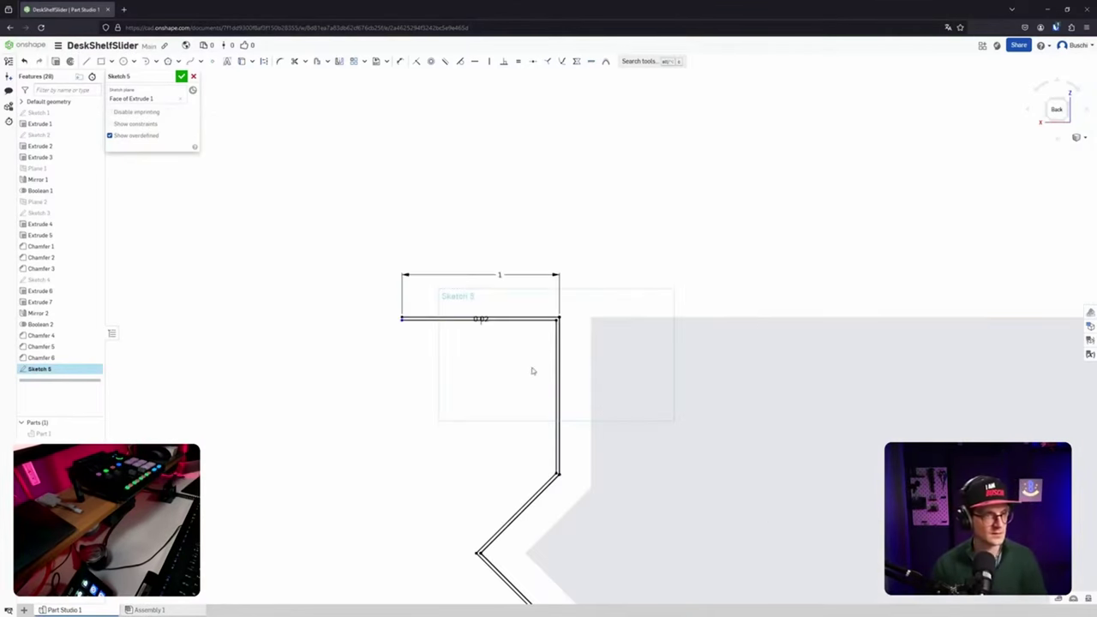
# Check the narrow gap between the two profile chains at the upper-left flange and finish Sketch 5.
pyautogui.moveTo(525, 424); pyautogui.dragTo(451, 294, button='middle')
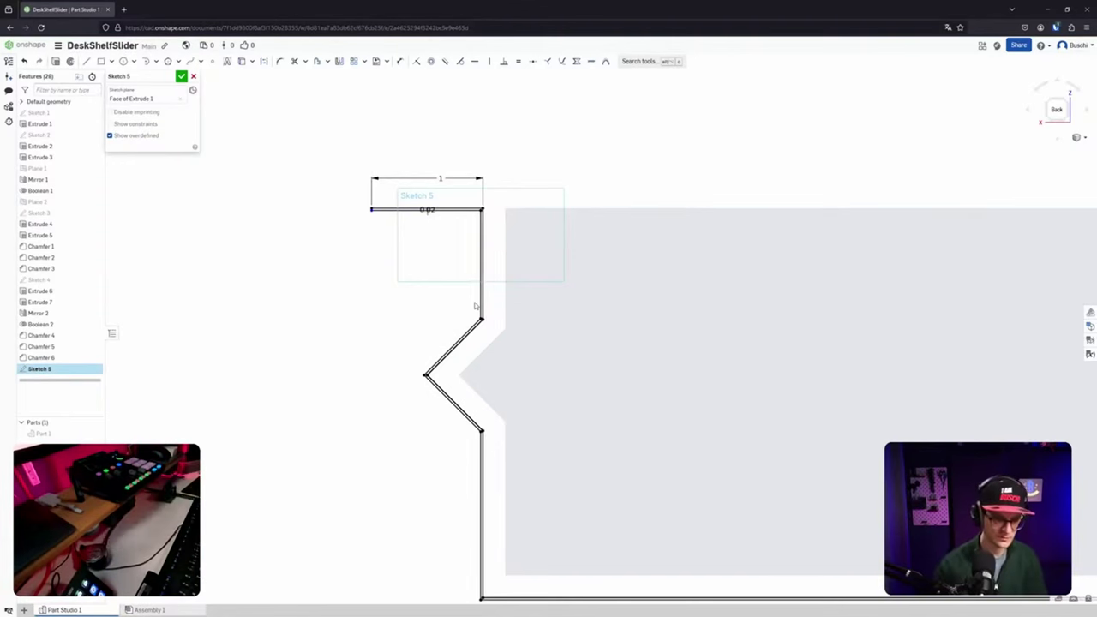
pyautogui.scroll(-3, 356, 237)
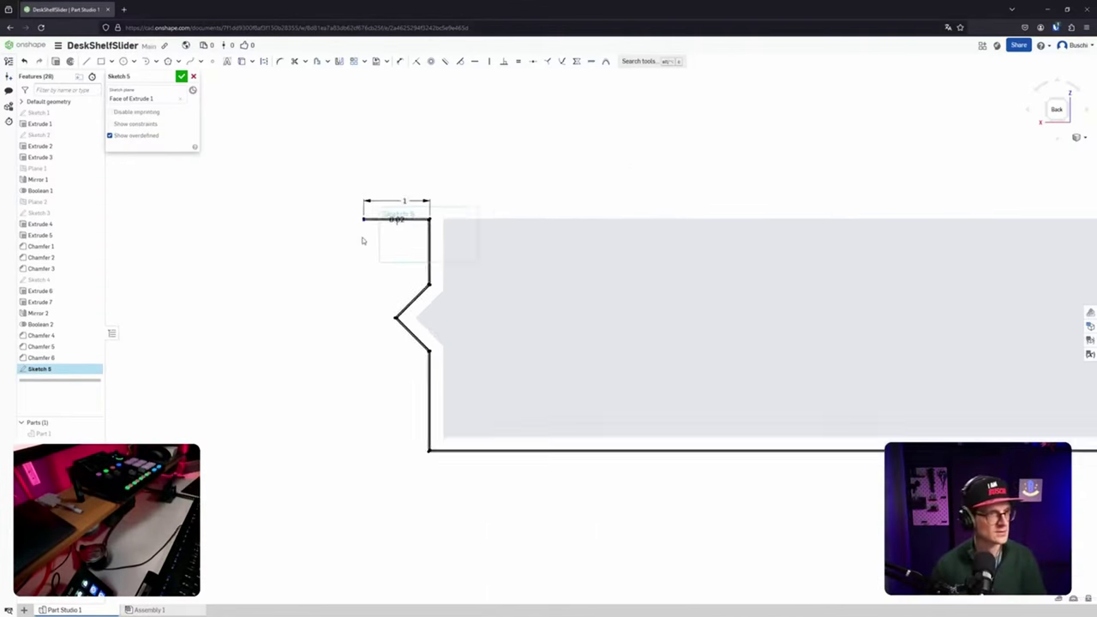
pyautogui.scroll(10, 364, 239)
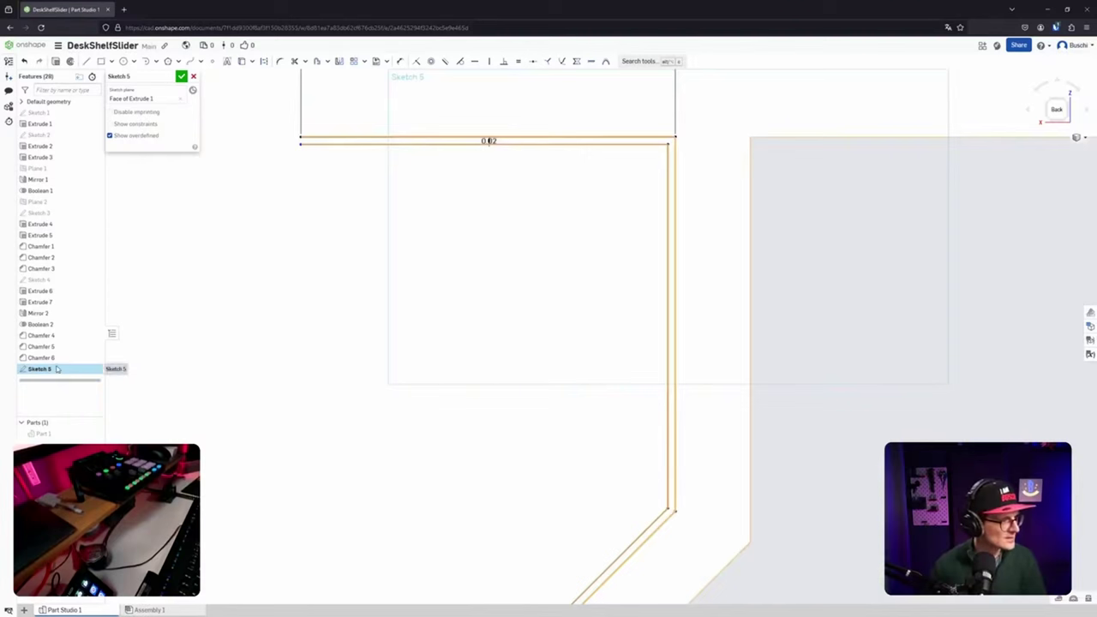
pyautogui.moveTo(369, 288); pyautogui.dragTo(350, 336, button='middle')
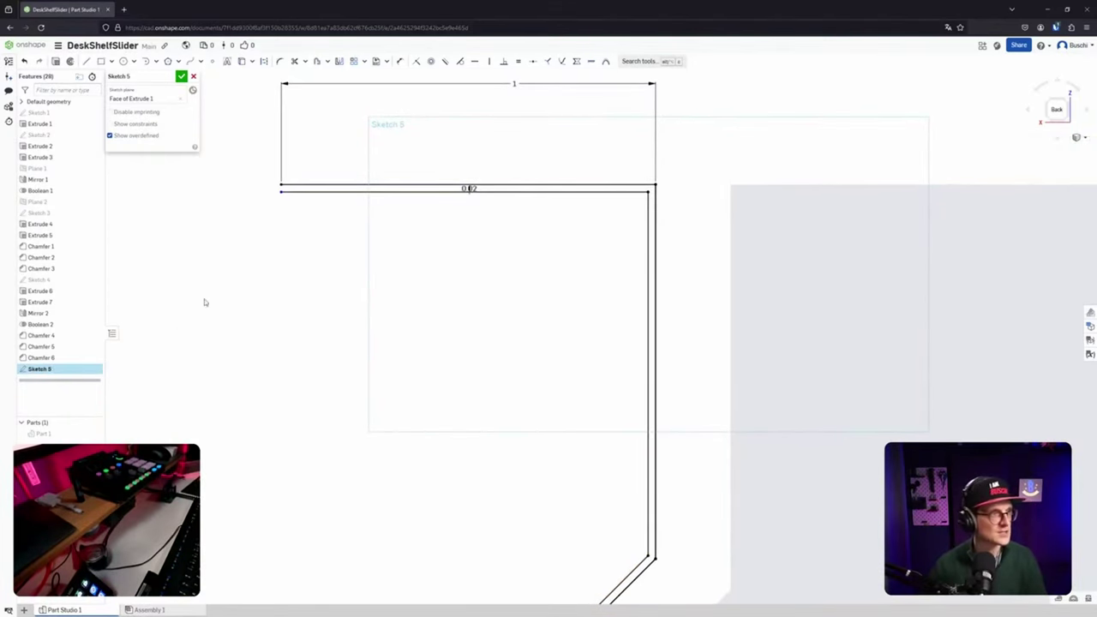
pyautogui.click(181, 76)
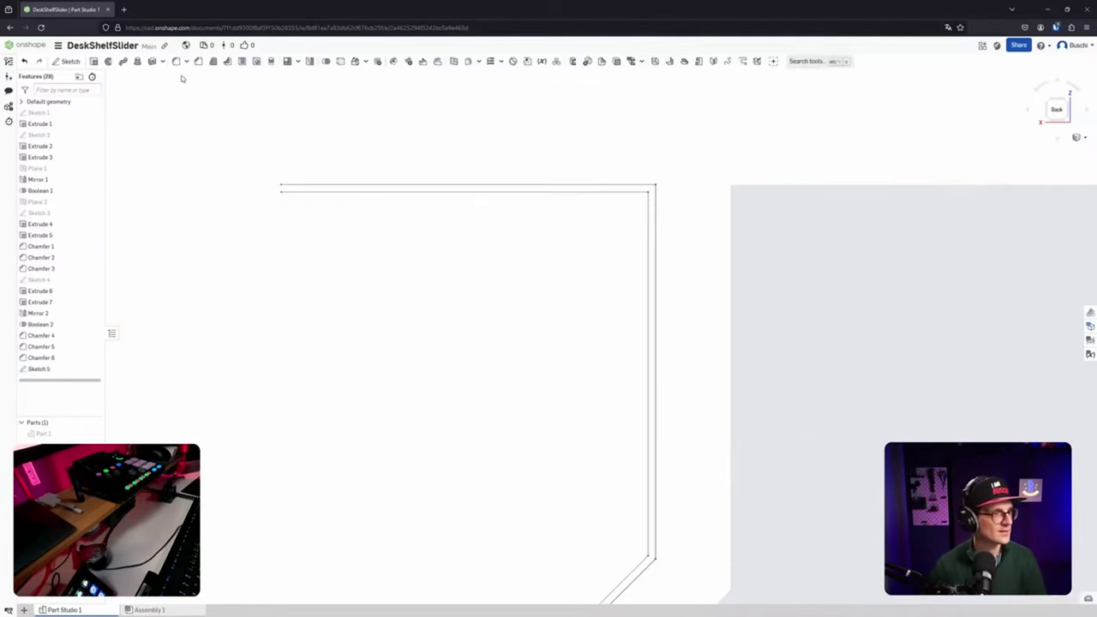
pyautogui.click(294, 192)
pyautogui.scroll(-4, 341, 272)
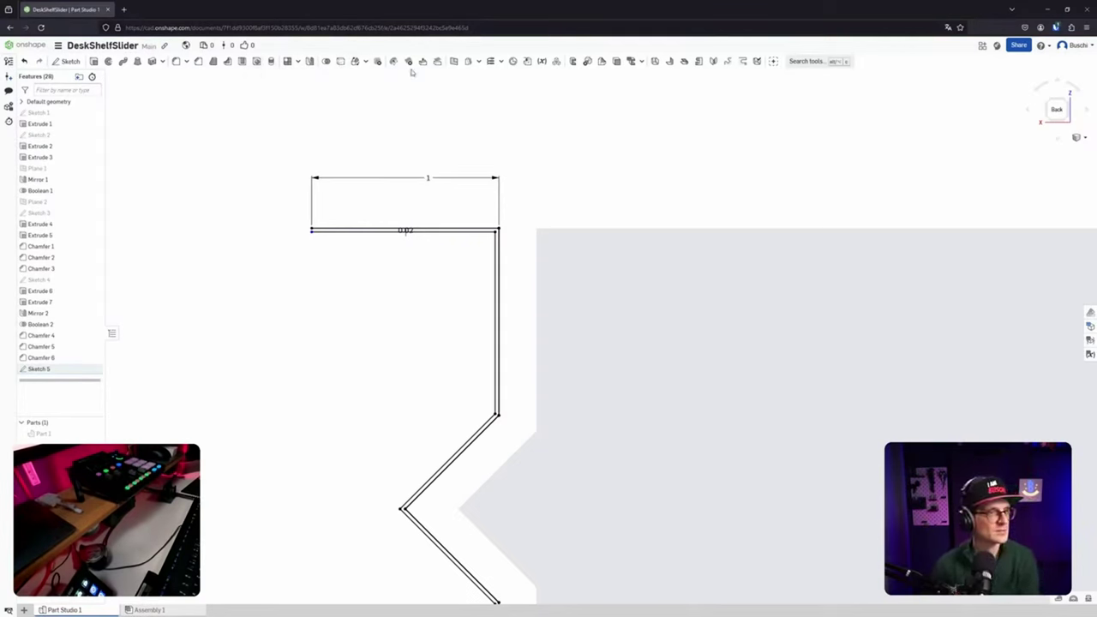
# Reopen Sketch 5 and start an offset of the outer chain, selecting its left flange, left notched side and bottom edge.
pyautogui.doubleClick(44, 369)
pyautogui.click(316, 62)
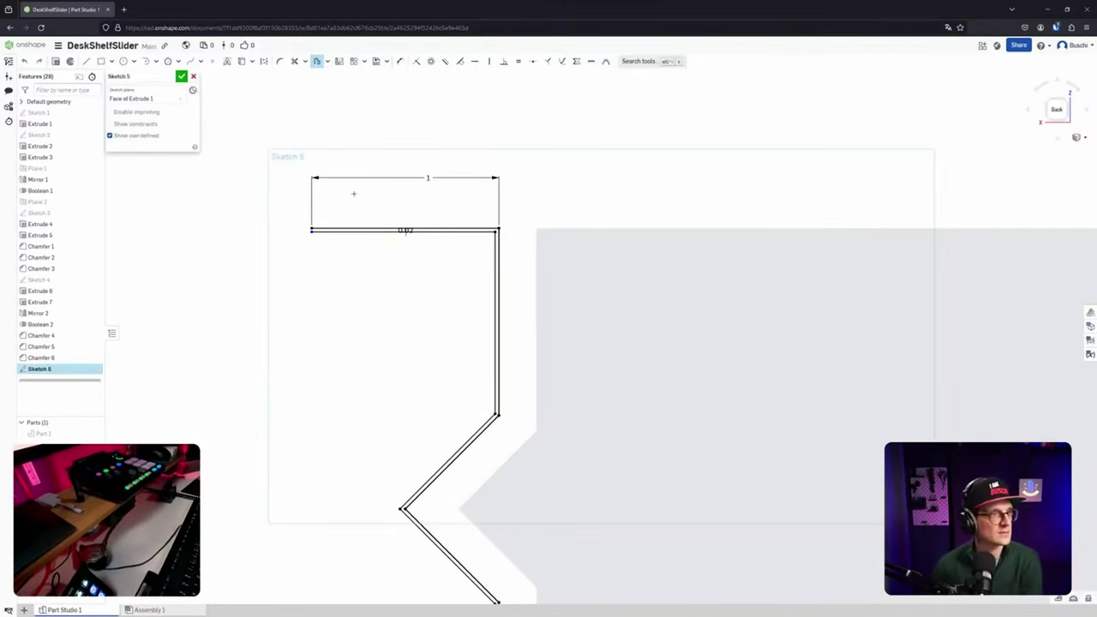
pyautogui.click(396, 230)
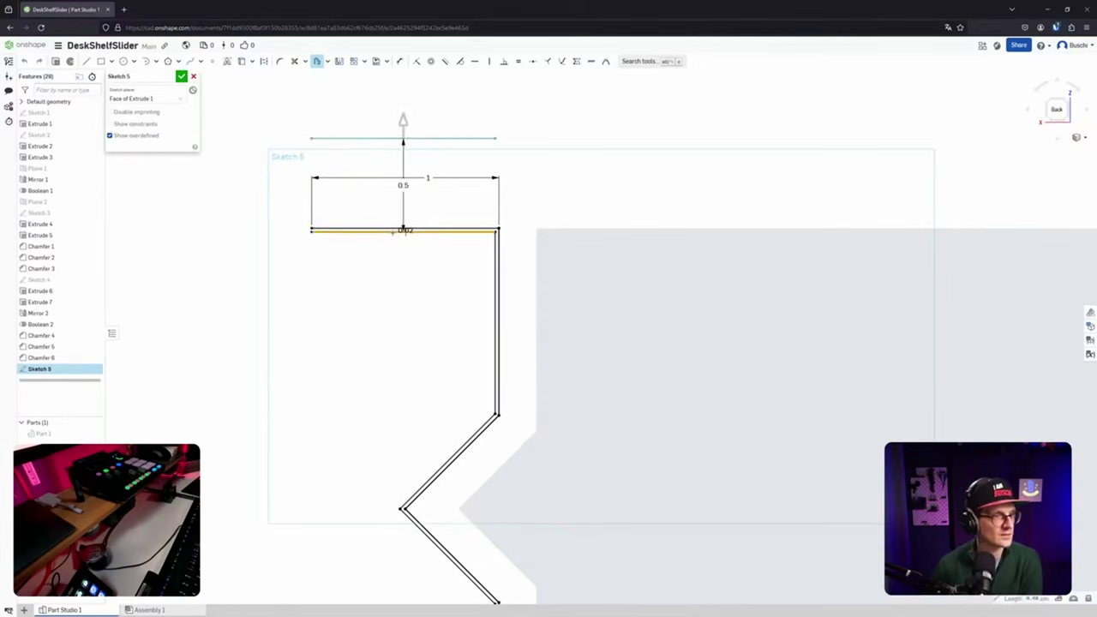
pyautogui.click(494, 255)
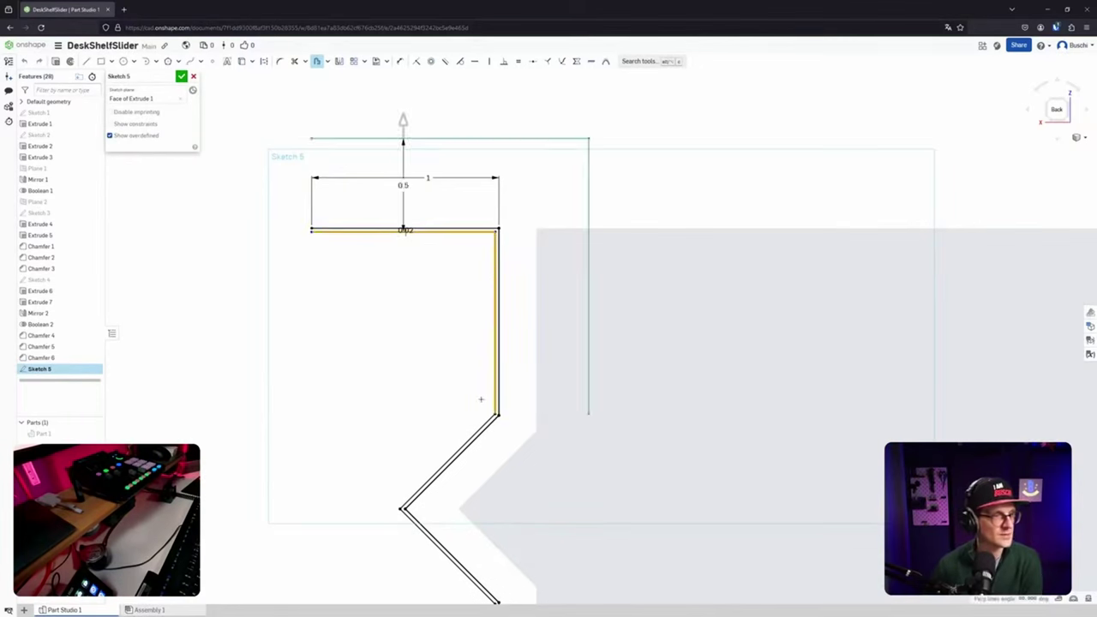
pyautogui.click(484, 429)
pyautogui.moveTo(480, 464); pyautogui.dragTo(469, 306, button='middle')
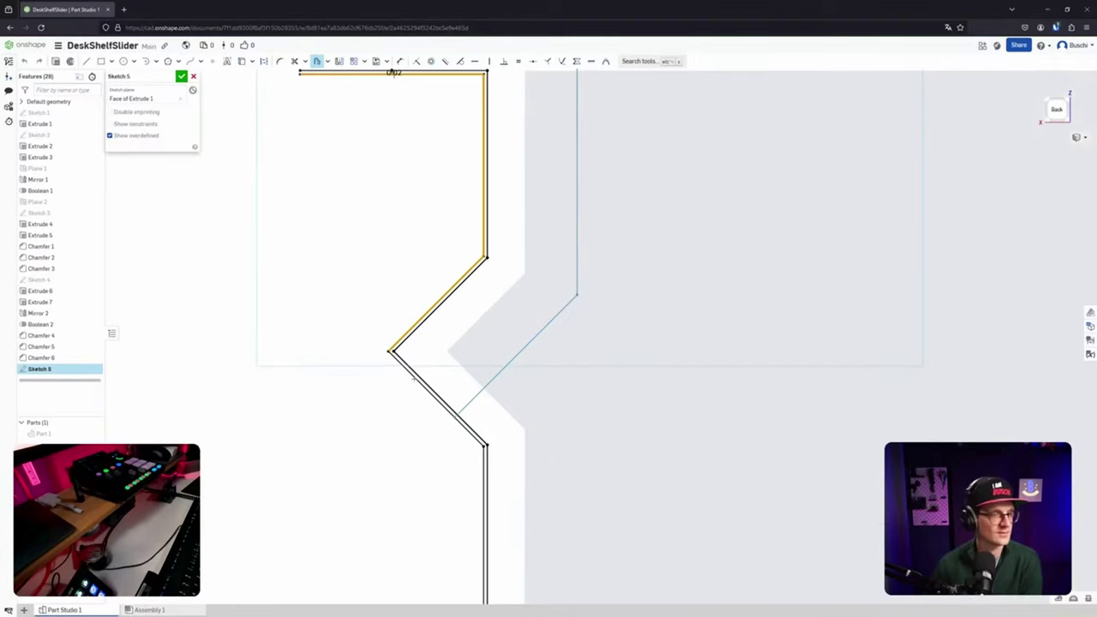
pyautogui.click(442, 405)
pyautogui.click(482, 481)
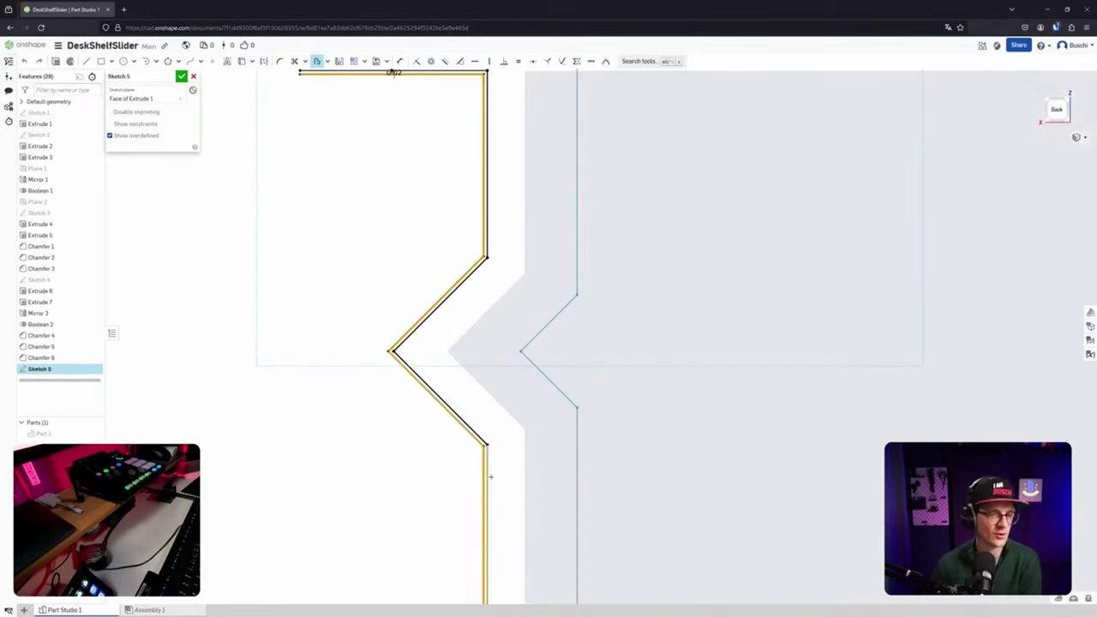
pyautogui.moveTo(515, 463); pyautogui.dragTo(450, 233, button='middle')
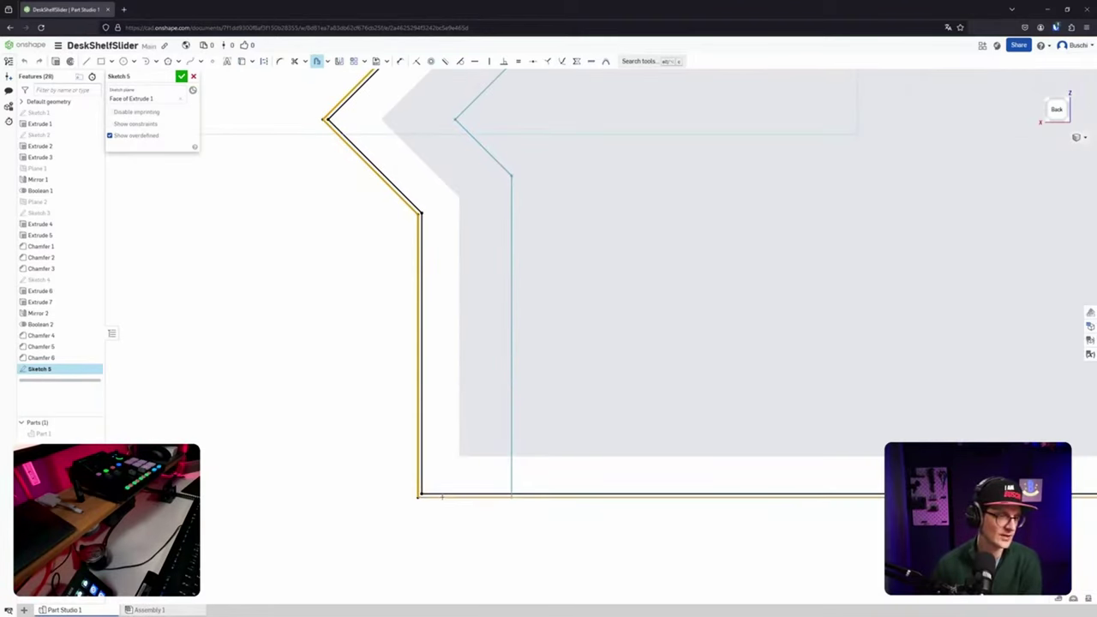
pyautogui.click(440, 496)
# Add the outer chain's right vertical segments, right notch and right flange to the offset selection.
pyautogui.moveTo(821, 420); pyautogui.dragTo(164, 426, button='middle')
pyautogui.moveTo(771, 372); pyautogui.dragTo(225, 401, button='middle')
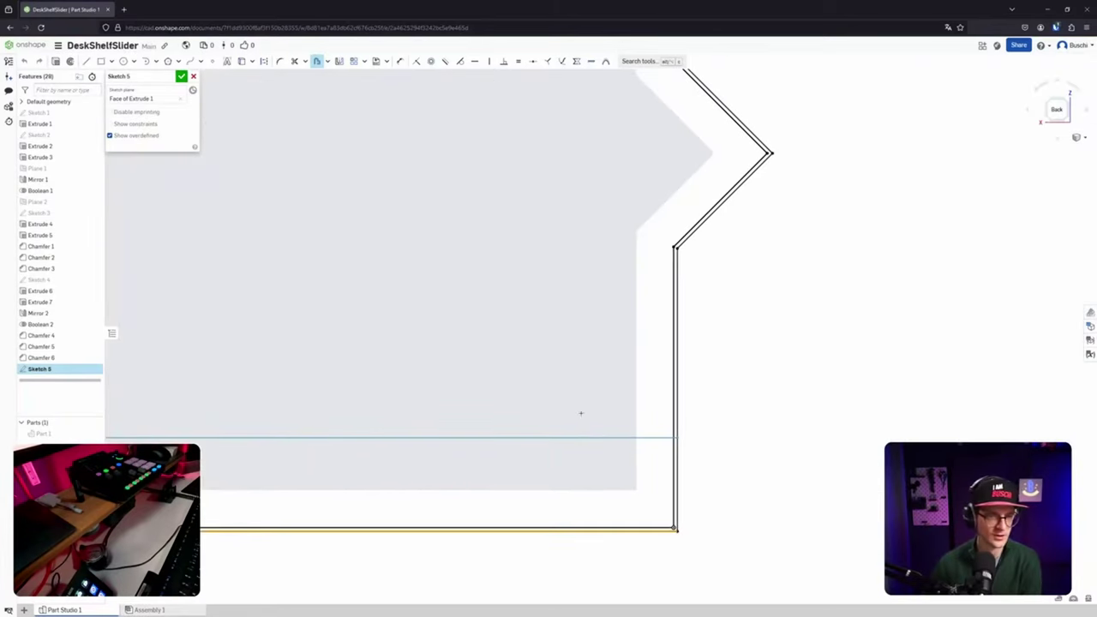
pyautogui.click(677, 474)
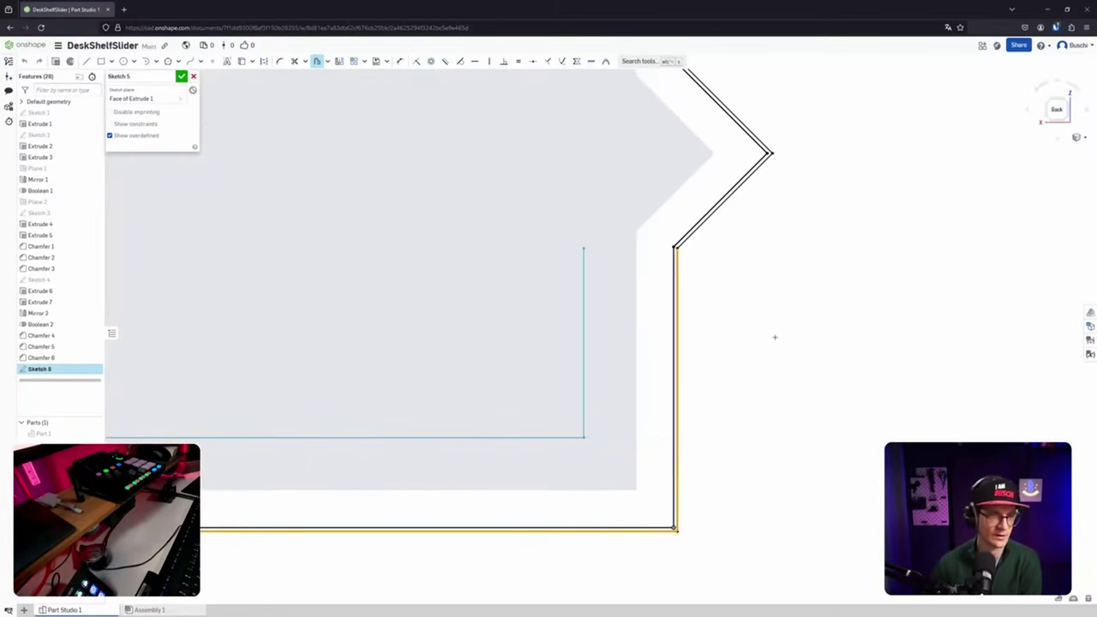
pyautogui.click(710, 219)
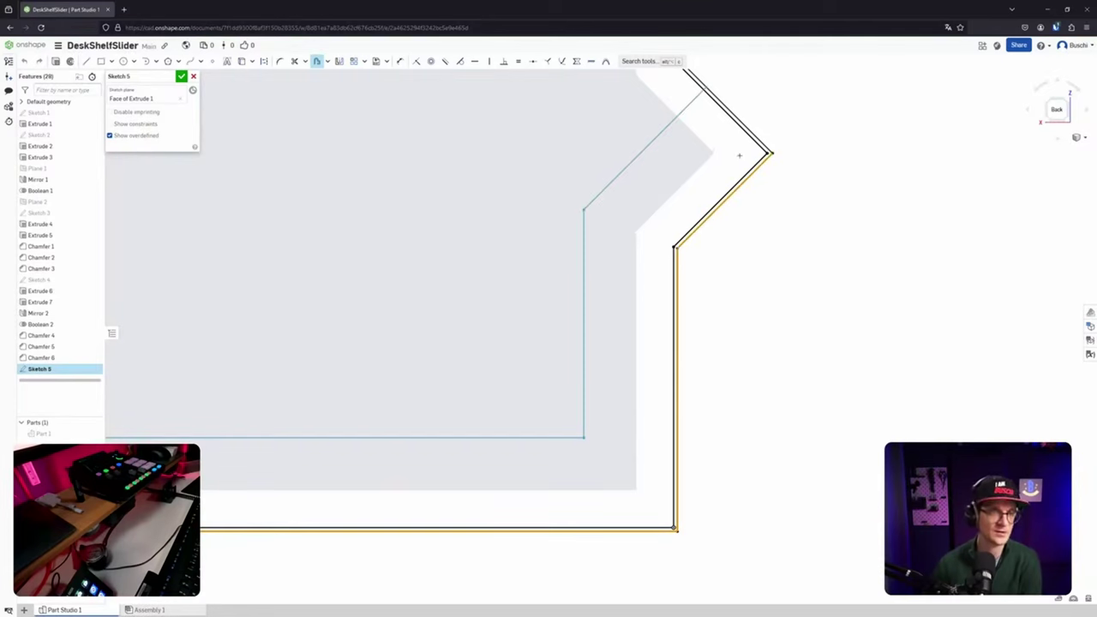
pyautogui.click(755, 134)
pyautogui.moveTo(744, 124)
pyautogui.mouseDown(button='middle')
pyautogui.moveTo(729, 154)
pyautogui.moveTo(687, 445)
pyautogui.mouseUp(button='middle')
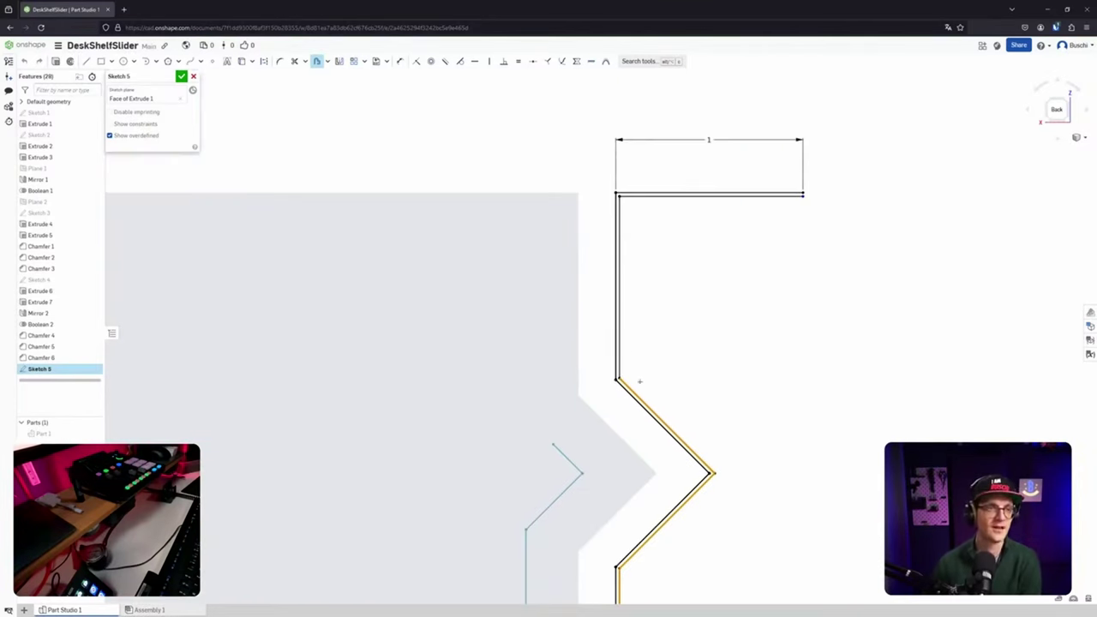
pyautogui.click(621, 348)
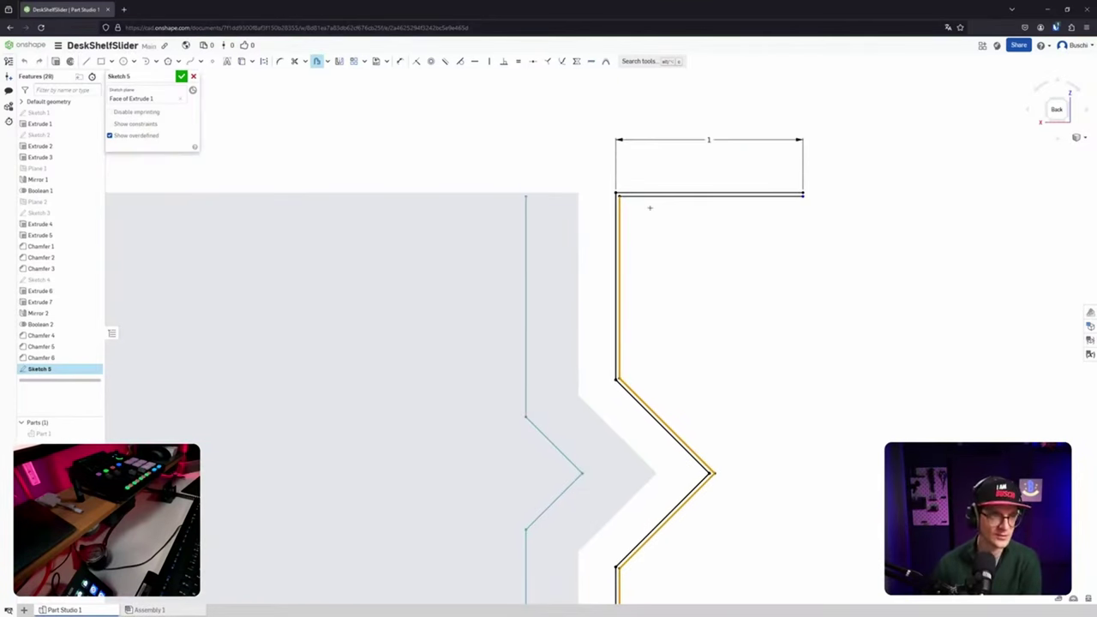
pyautogui.click(637, 198)
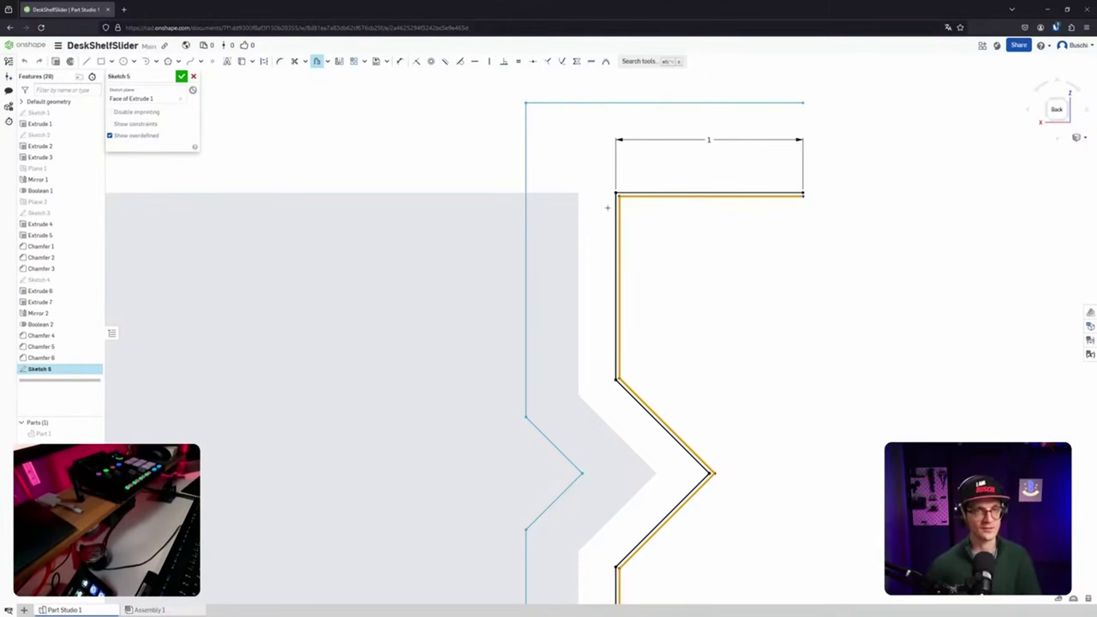
# Flip the offset to the outer side of the profile and set its distance to 0.2 cm.
pyautogui.scroll(-6, 650, 262)
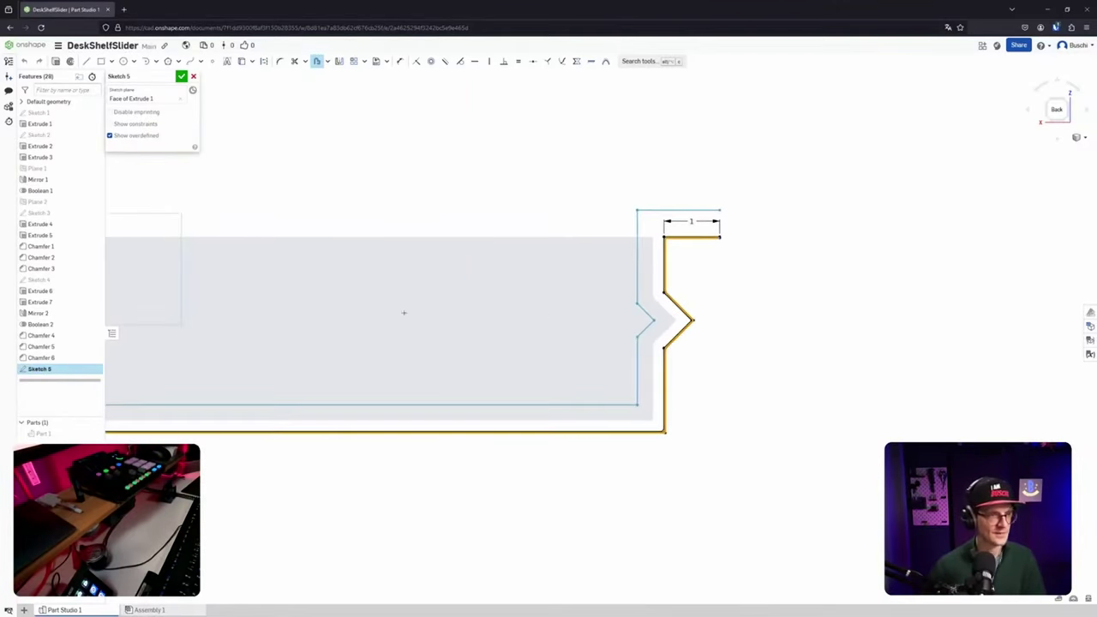
pyautogui.moveTo(315, 322)
pyautogui.mouseDown(button='middle')
pyautogui.moveTo(701, 338)
pyautogui.moveTo(572, 299)
pyautogui.mouseUp(button='middle')
pyautogui.scroll(-1, 572, 299)
pyautogui.scroll(4, 299, 203)
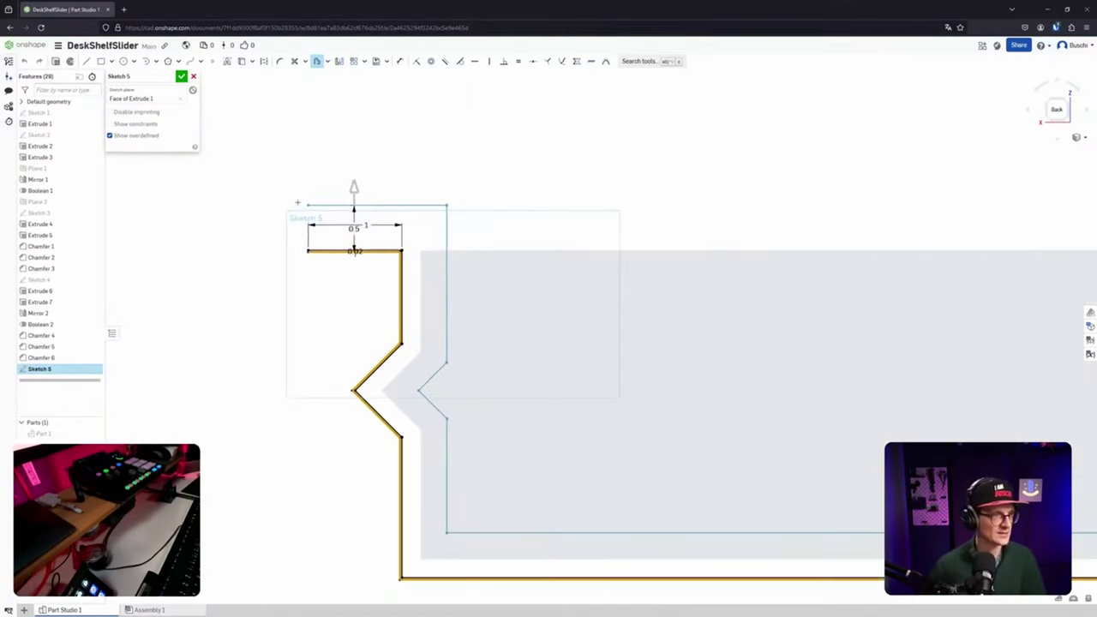
pyautogui.moveTo(366, 281); pyautogui.dragTo(357, 228, button='middle')
pyautogui.scroll(2, 351, 178)
pyautogui.moveTo(343, 124); pyautogui.dragTo(343, 243)
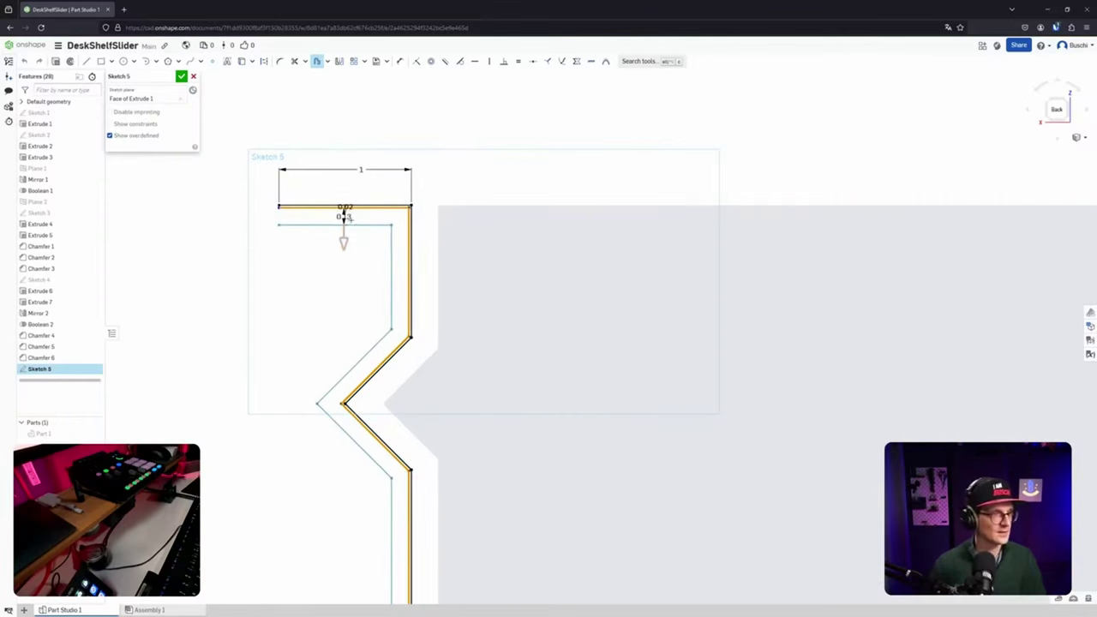
pyautogui.doubleClick(343, 216)
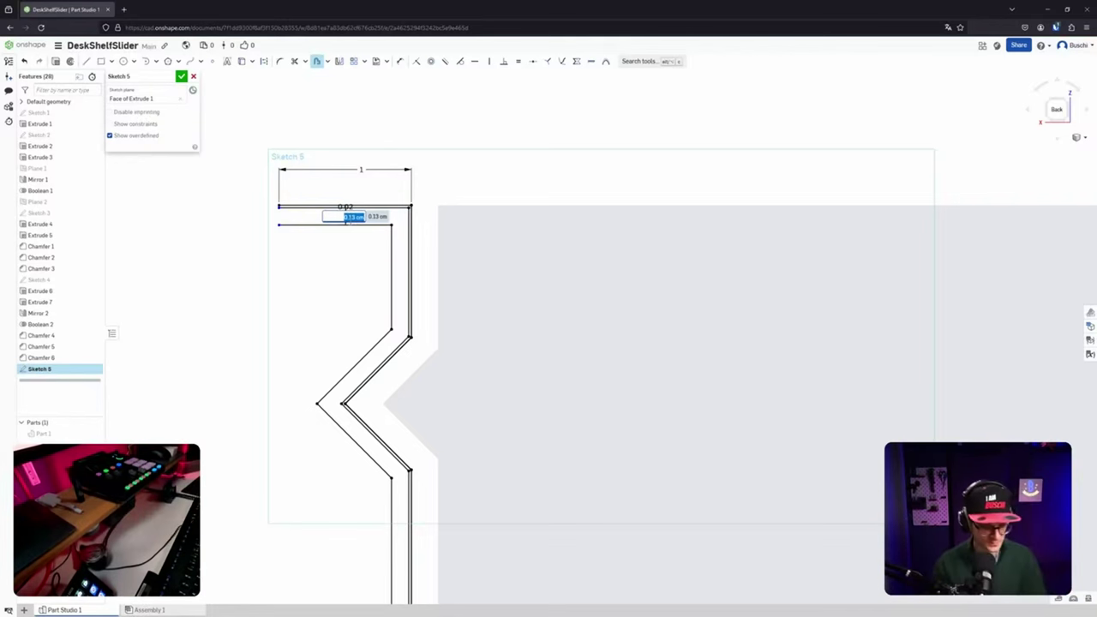
pyautogui.write('3mm')
pyautogui.press('Return')
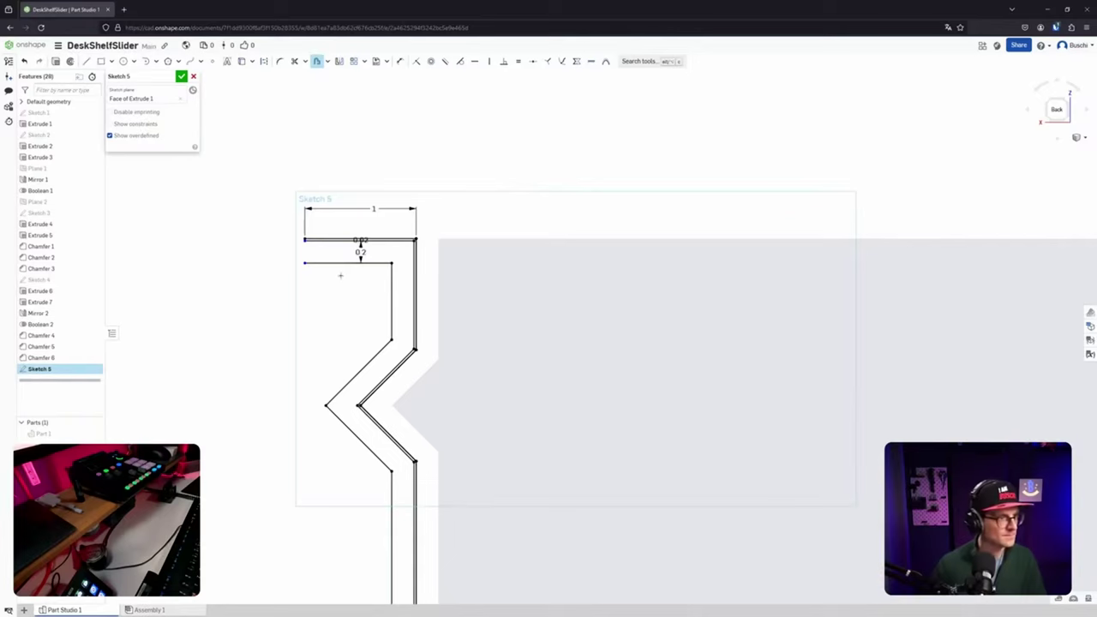
# Examine the spacing of the three chains at the upper-left flange and close the sketch.
pyautogui.scroll(5, 310, 240)
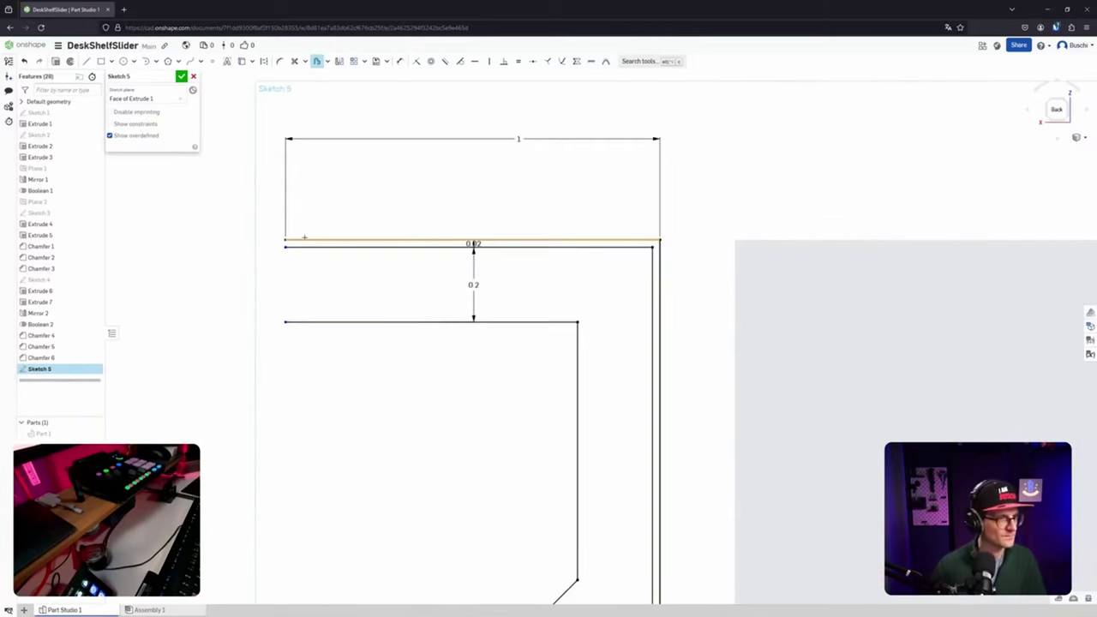
pyautogui.scroll(-1, 329, 283)
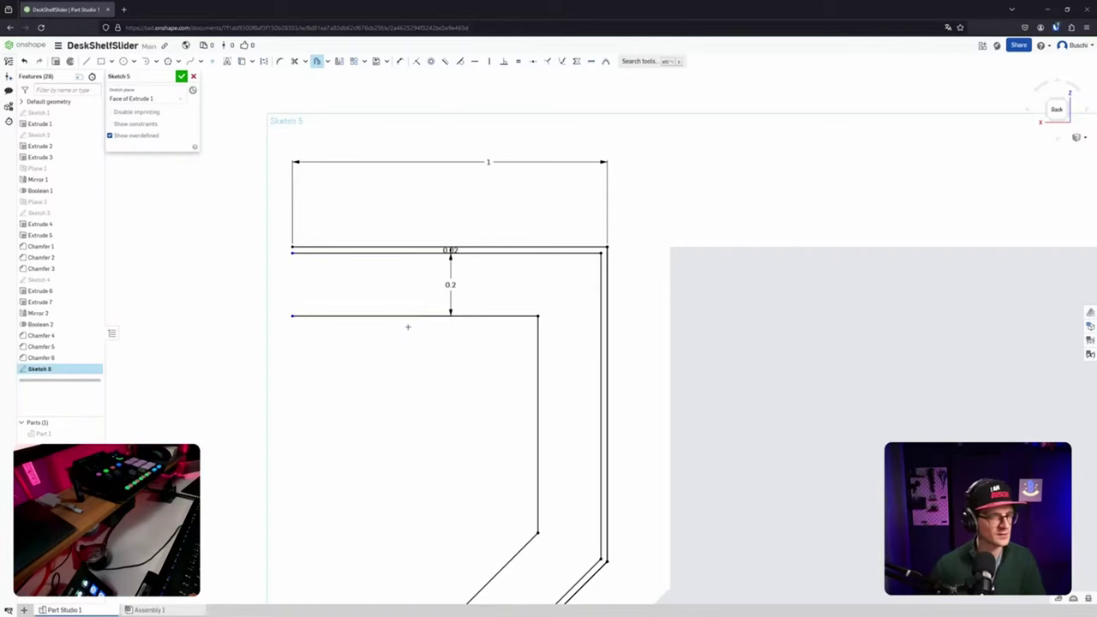
pyautogui.scroll(2, 462, 325)
pyautogui.scroll(-3, 462, 325)
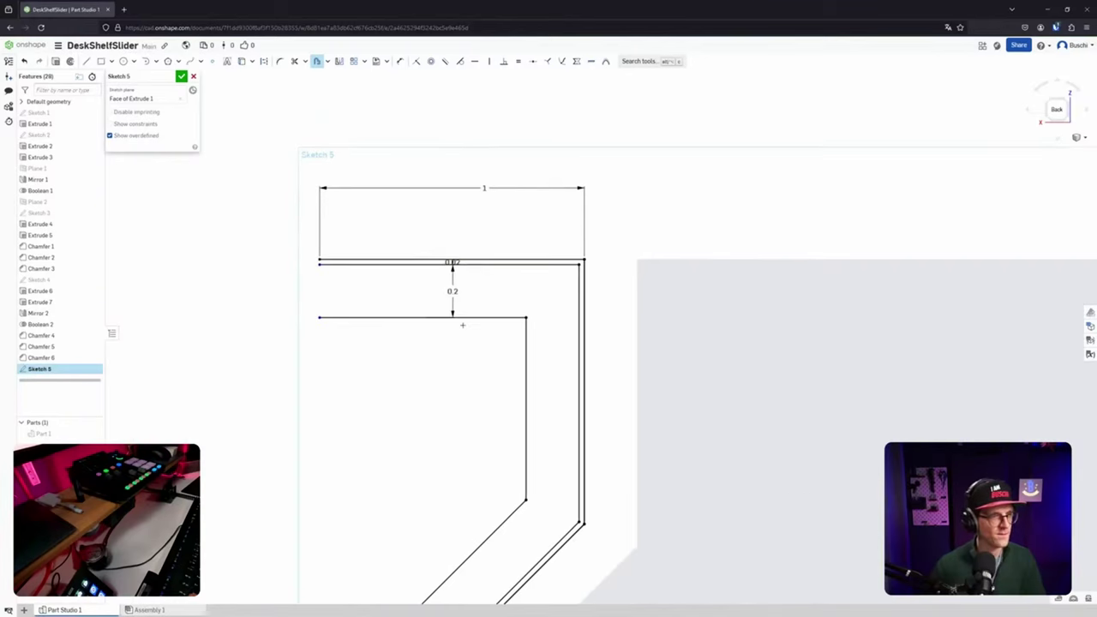
pyautogui.click(180, 76)
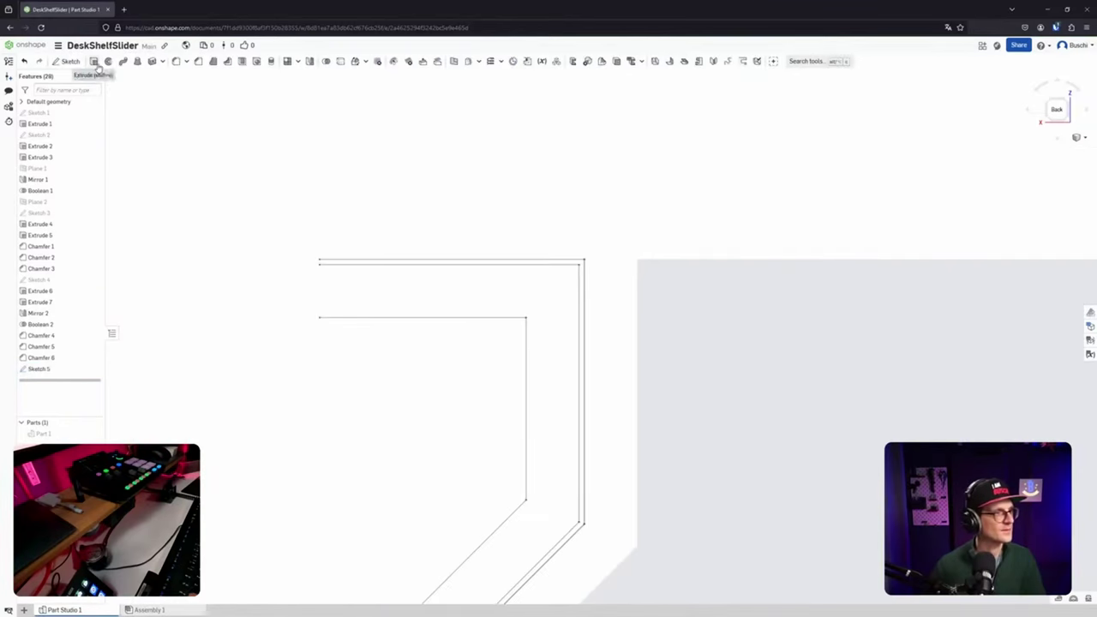
# Reopen Sketch 5 and close both flange ends with vertical lines joining the middle chain to the outermost chain.
pyautogui.doubleClick(41, 368)
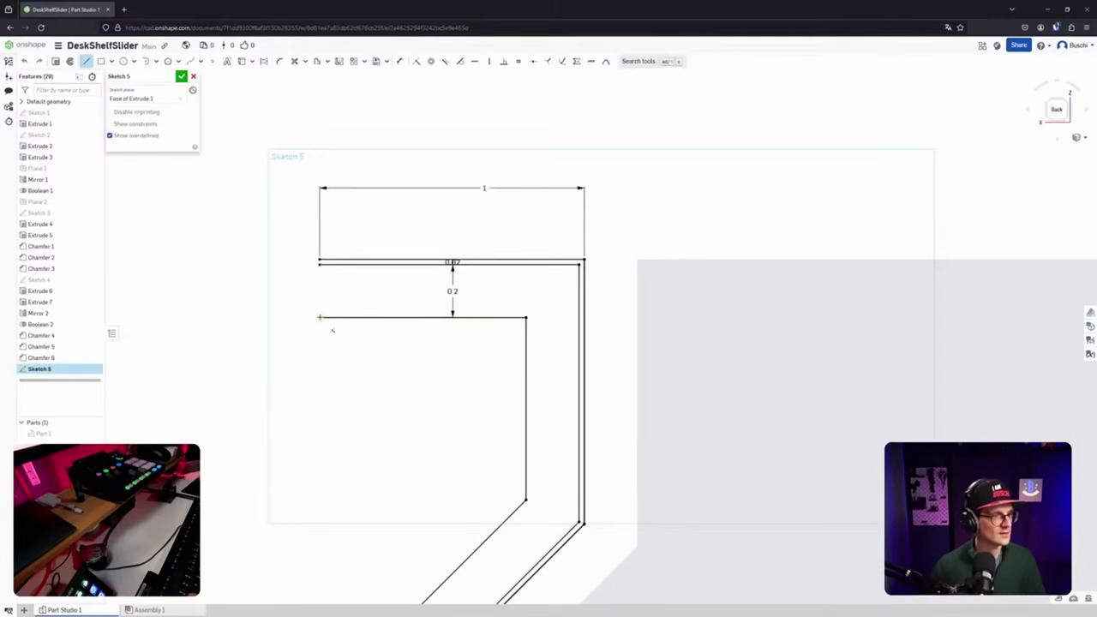
pyautogui.scroll(2, 250, 282)
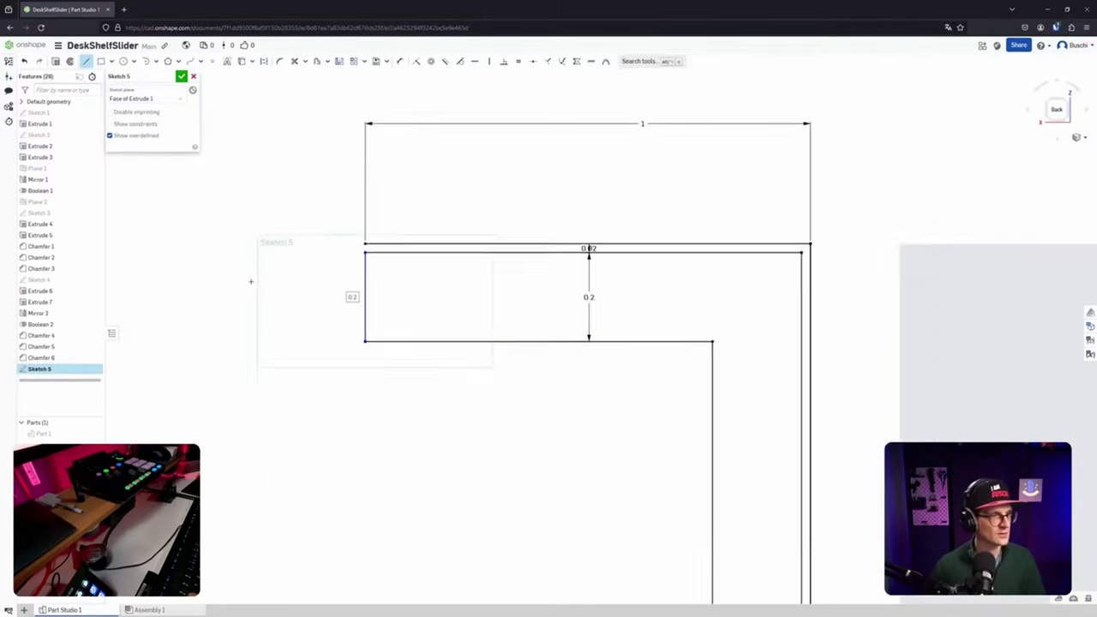
pyautogui.scroll(-6, 250, 282)
pyautogui.moveTo(968, 311); pyautogui.dragTo(417, 304, button='middle')
pyautogui.scroll(-1, 571, 269)
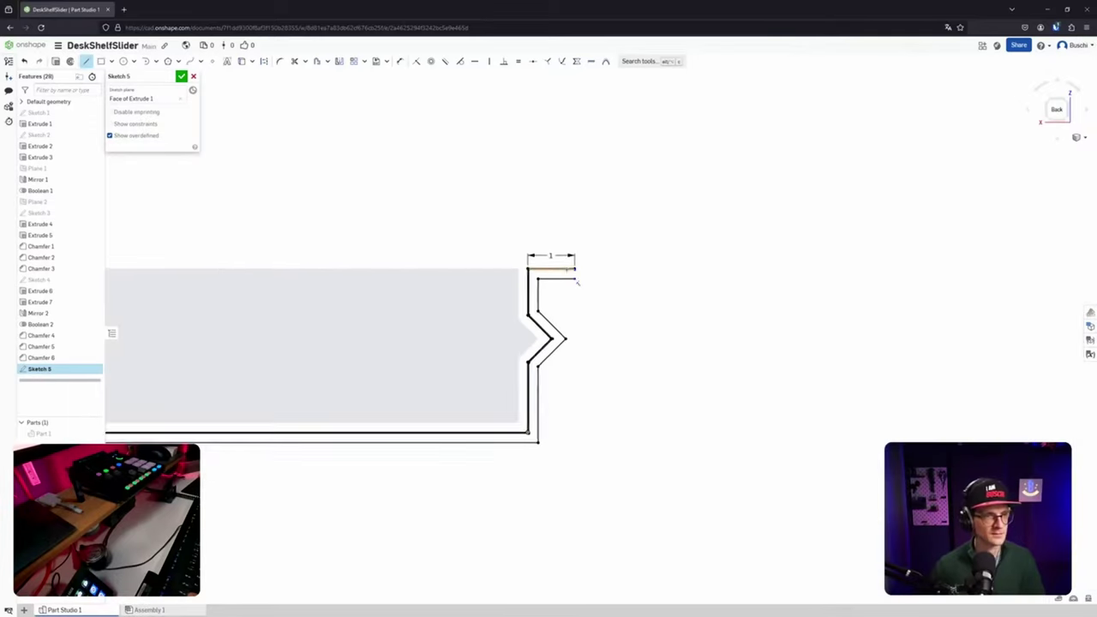
pyautogui.scroll(2, 571, 273)
pyautogui.scroll(-1, 571, 273)
pyautogui.scroll(3, 569, 275)
pyautogui.scroll(1, 568, 275)
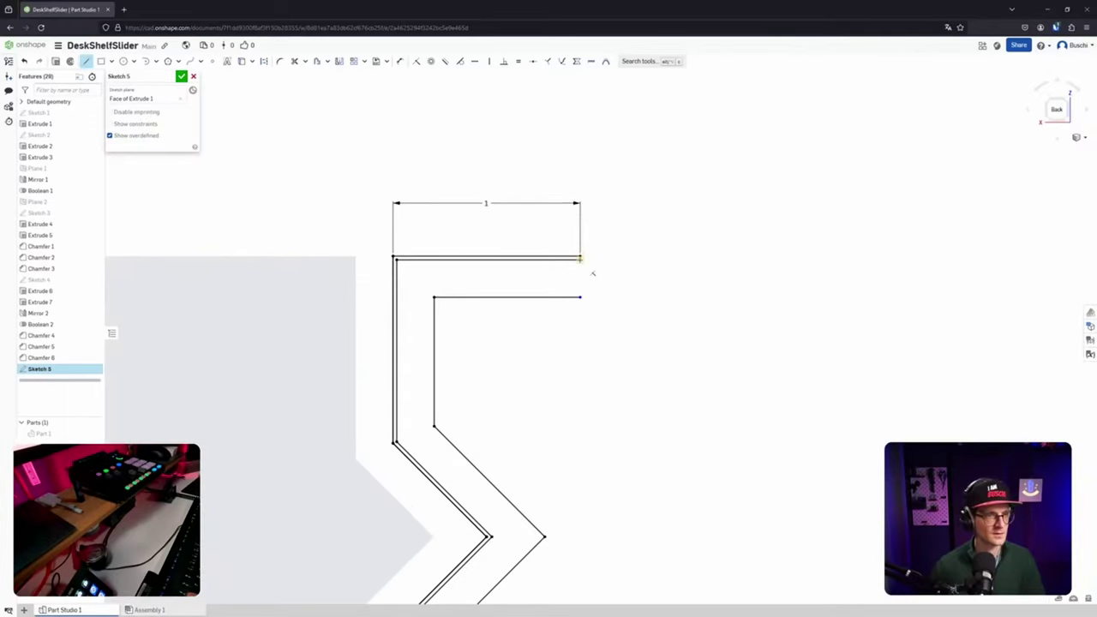
pyautogui.click(580, 297)
pyautogui.scroll(2, 654, 345)
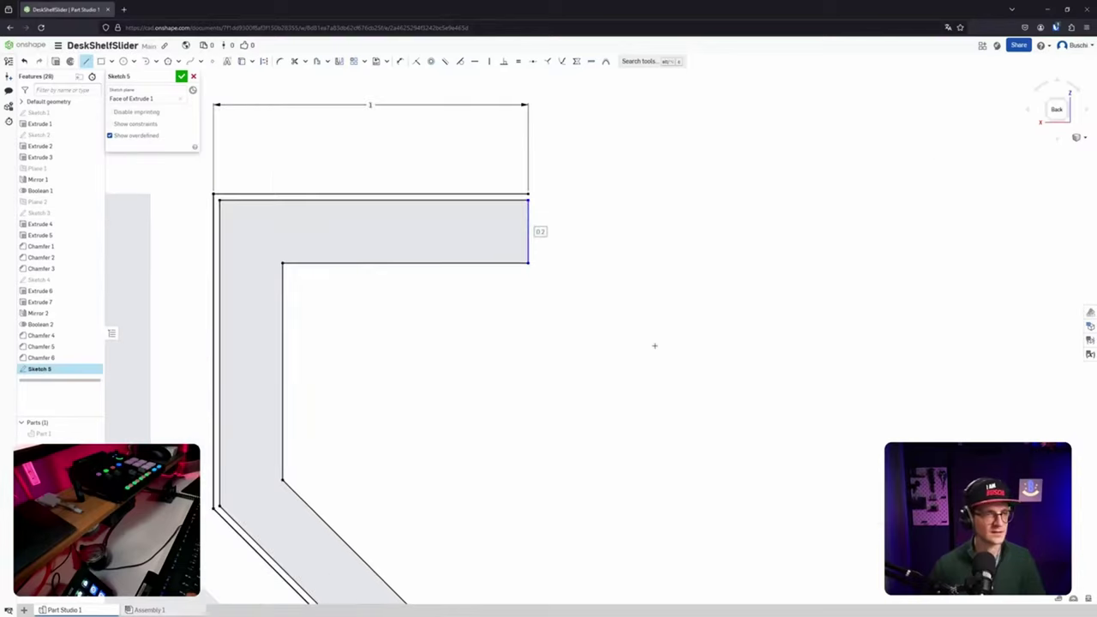
# Check the closed rail profile around the right notch and flange, and finish the sketch.
pyautogui.scroll(-5, 654, 345)
pyautogui.moveTo(650, 347); pyautogui.dragTo(698, 278, button='middle')
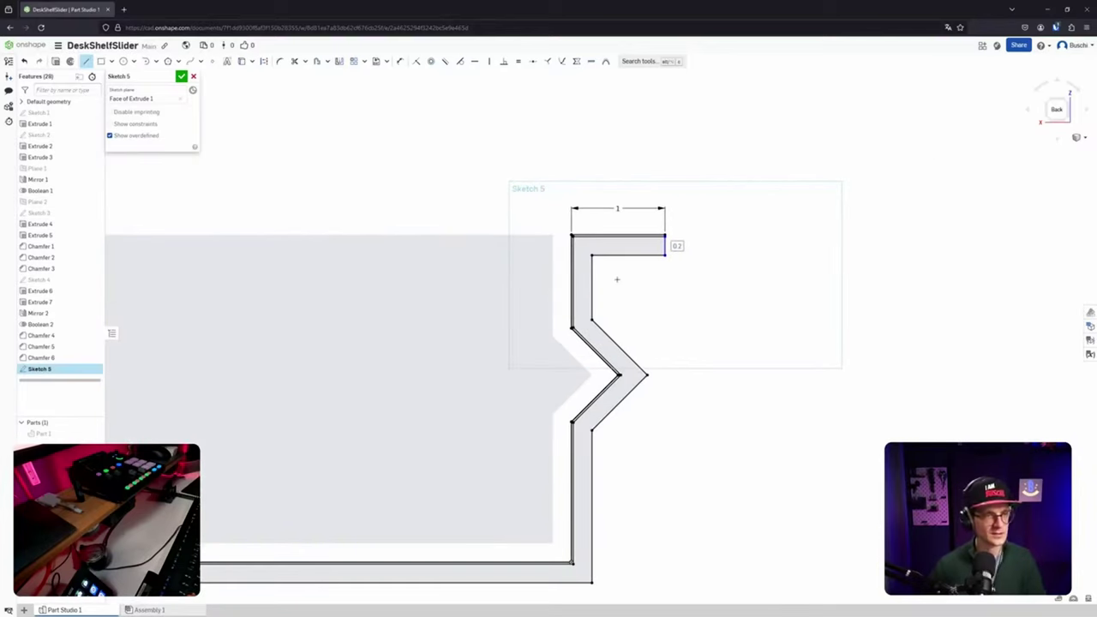
pyautogui.scroll(-3, 578, 241)
pyautogui.scroll(8, 581, 248)
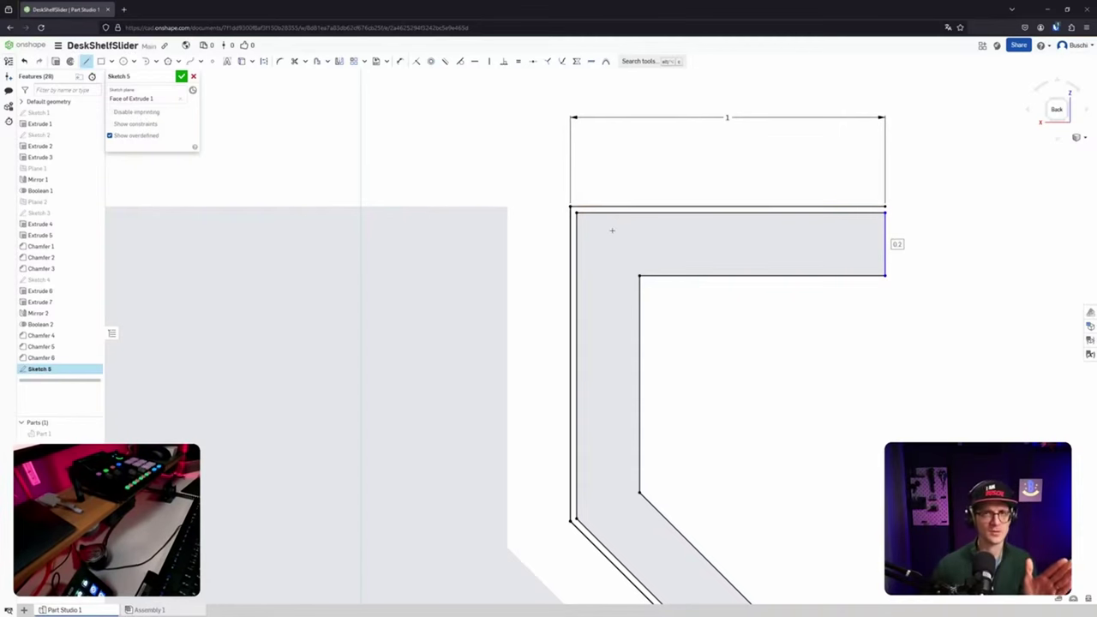
pyautogui.click(181, 77)
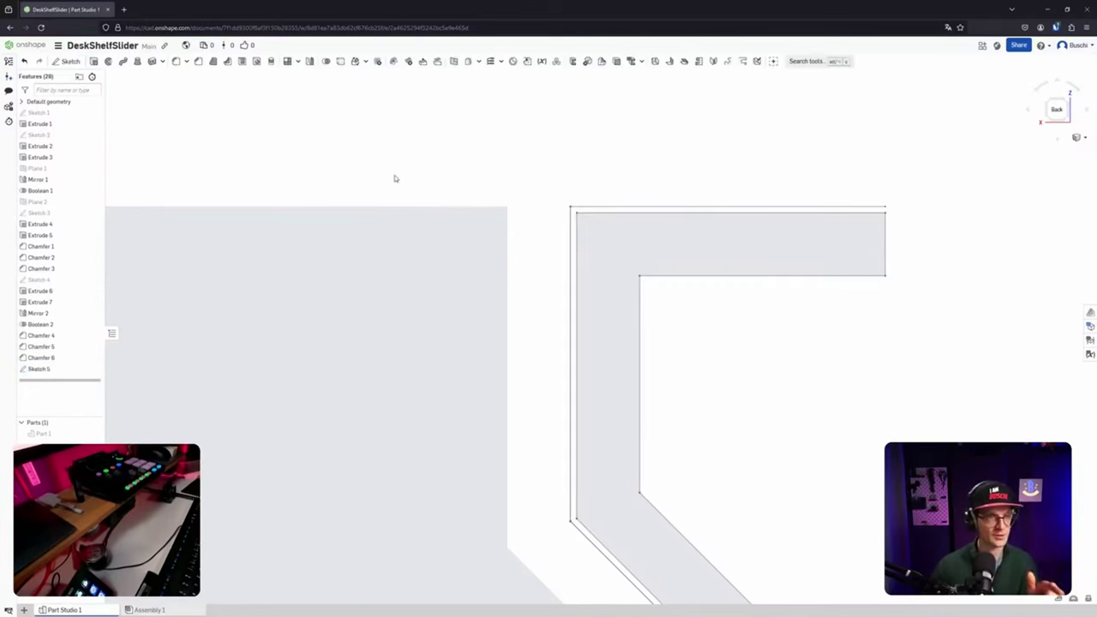
# Show the hidden slider part again behind the rail profile.
pyautogui.scroll(-5, 540, 304)
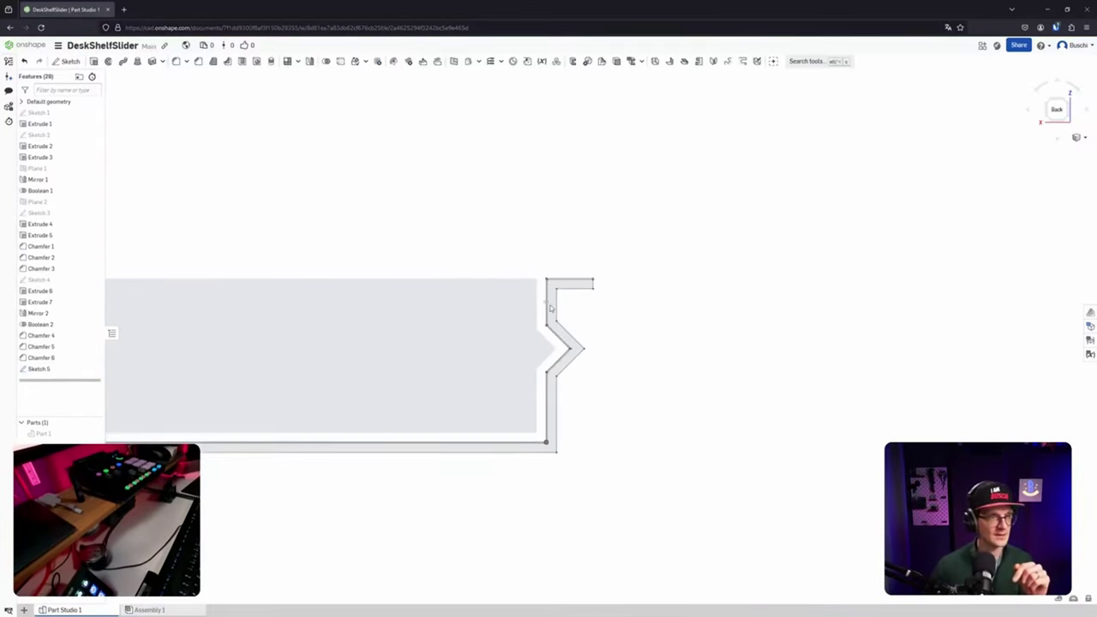
pyautogui.moveTo(504, 350); pyautogui.dragTo(498, 360, button='right')
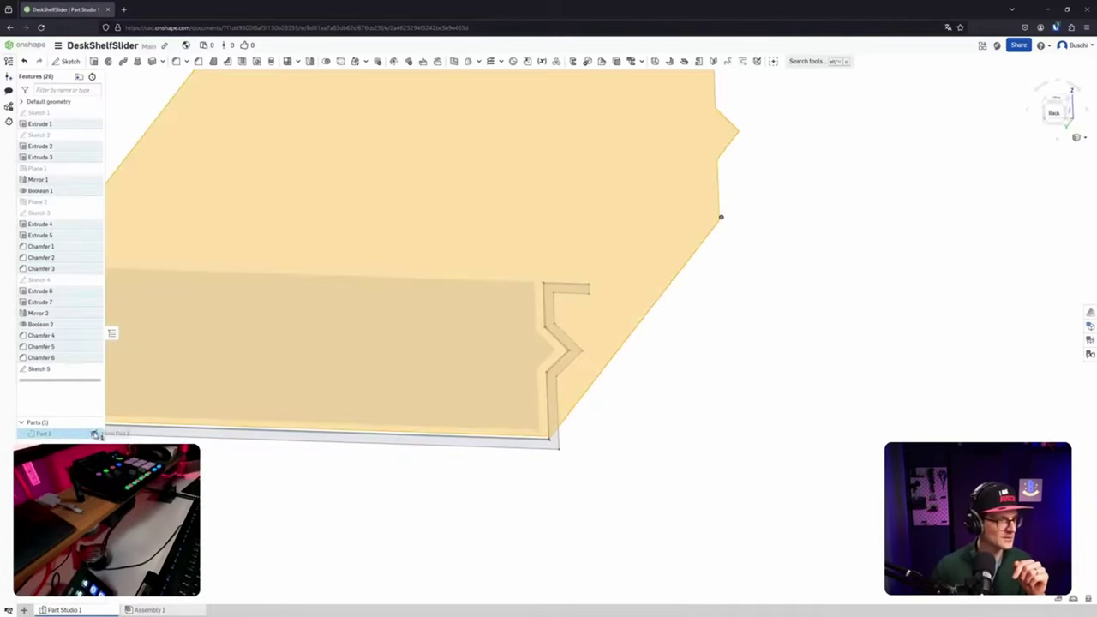
pyautogui.click(94, 434)
# Examine how the rail profile fits around the slider's side notch, top flange and upper corner.
pyautogui.scroll(5, 551, 351)
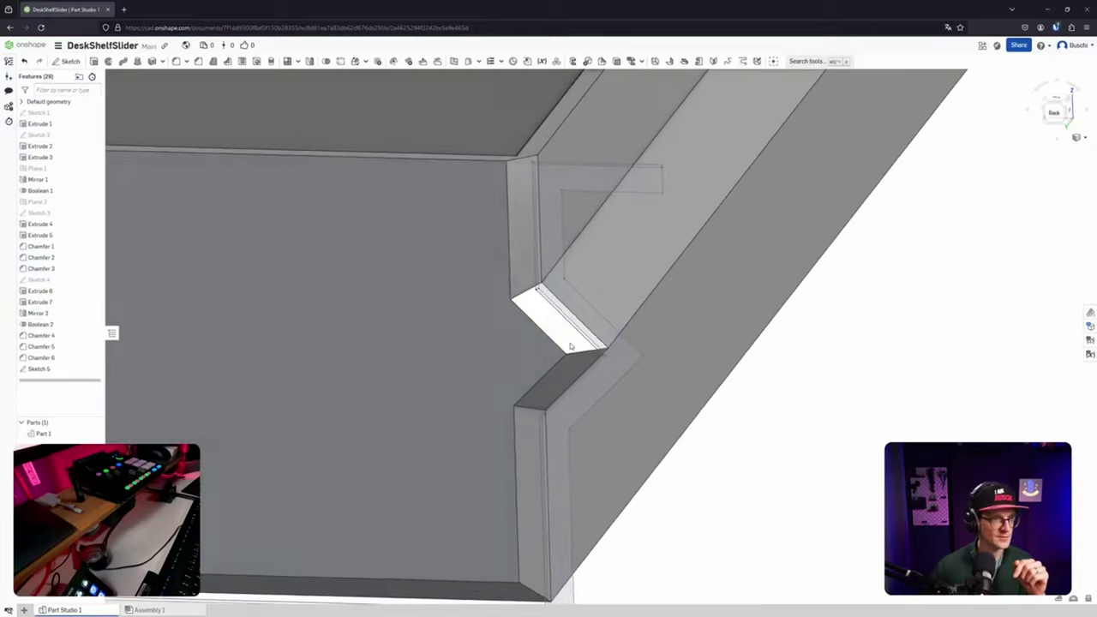
pyautogui.moveTo(568, 344); pyautogui.dragTo(582, 327, button='right')
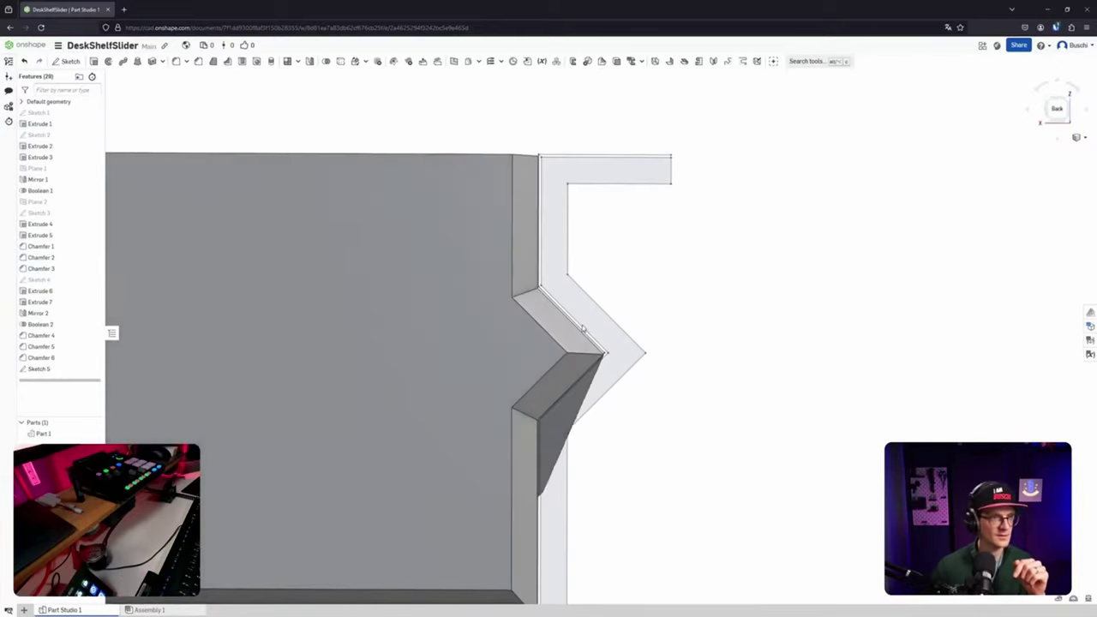
pyautogui.click(1069, 103)
pyautogui.scroll(-3, 1002, 264)
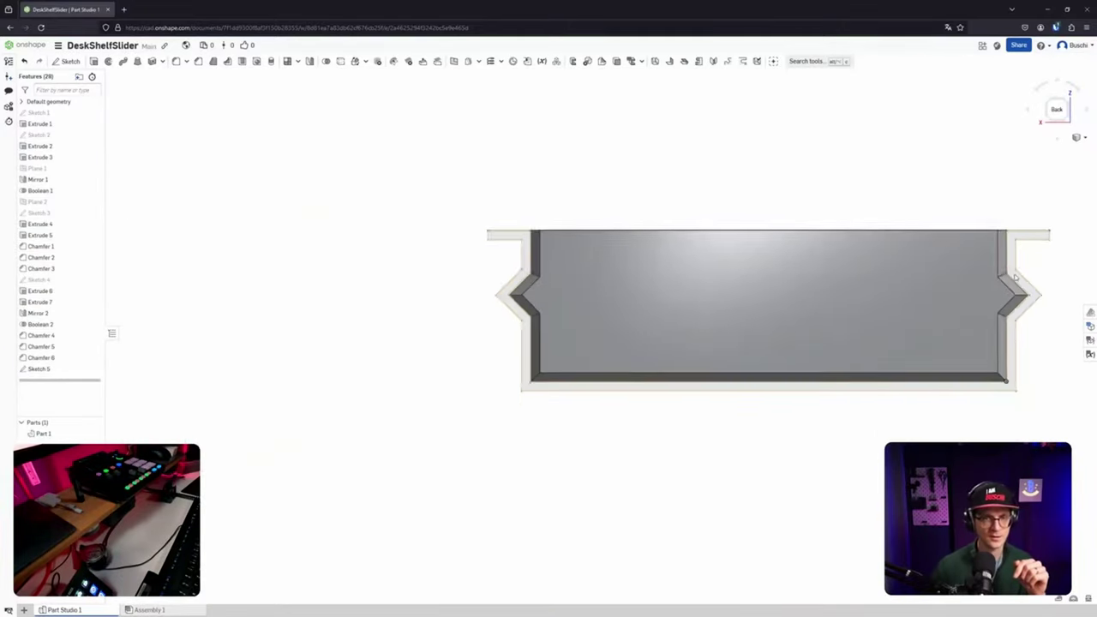
pyautogui.scroll(5, 1048, 336)
pyautogui.moveTo(981, 287); pyautogui.dragTo(860, 295, button='middle')
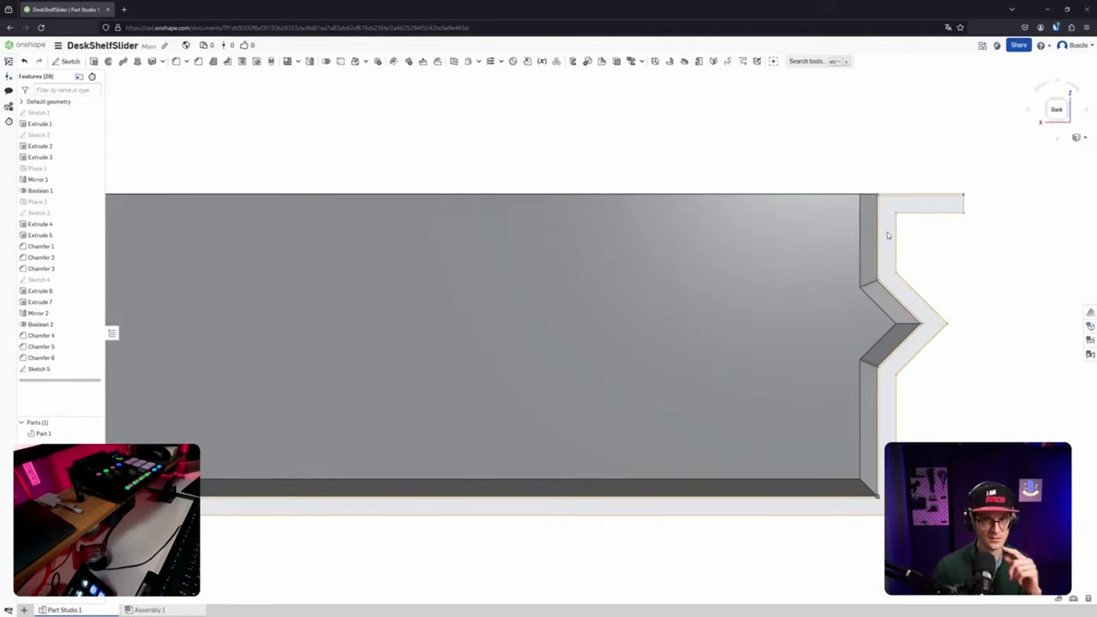
pyautogui.scroll(1, 888, 236)
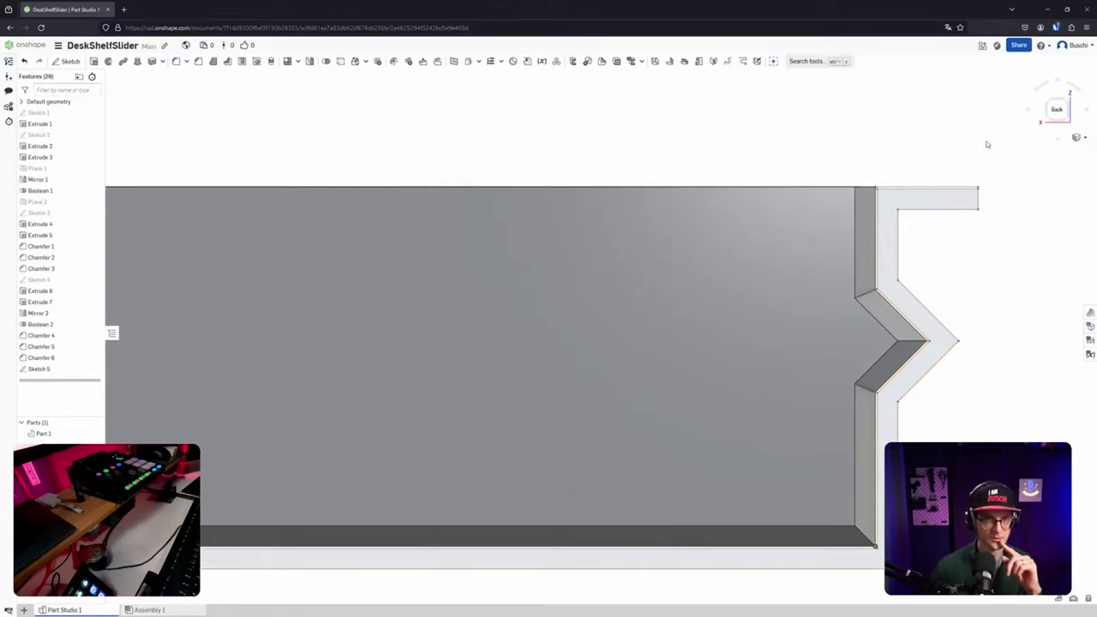
pyautogui.moveTo(934, 127); pyautogui.dragTo(900, 156, button='right')
pyautogui.scroll(2, 875, 184)
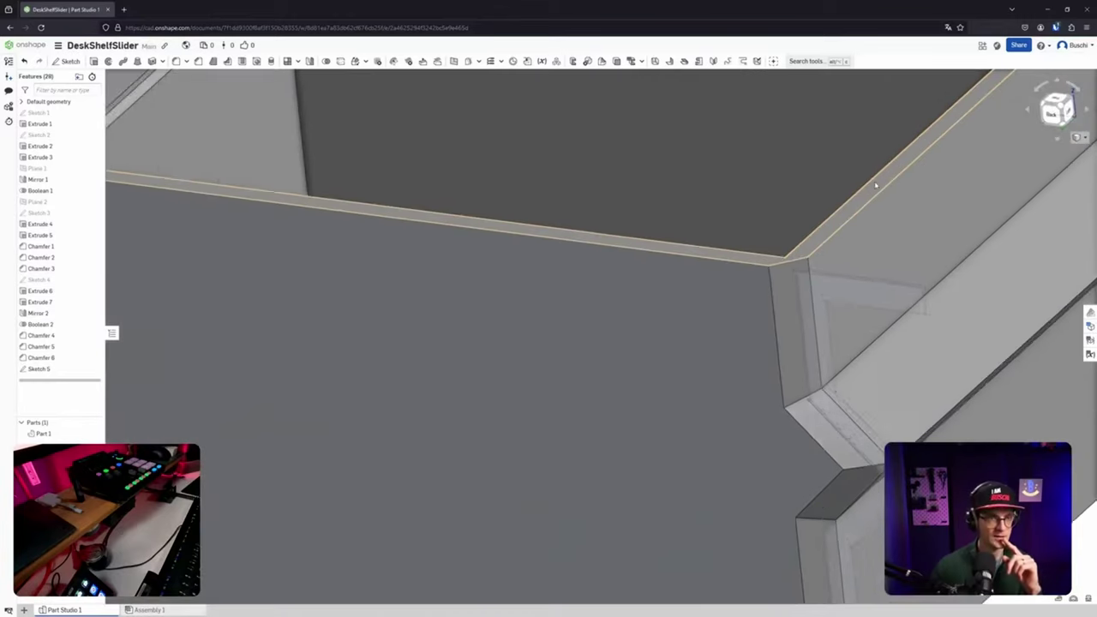
pyautogui.scroll(-6, 874, 185)
pyautogui.press('f')
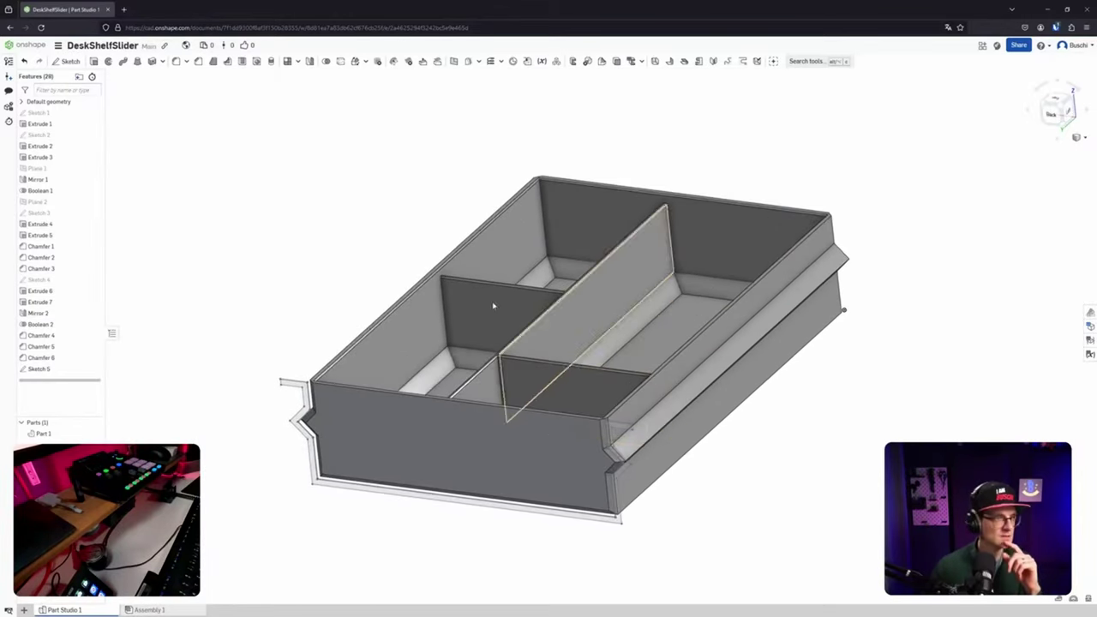
# Reopen Sketch 5 and draw a line across the opening joining the middle chain's two upper corners, and finish the sketch.
pyautogui.click(108, 61)
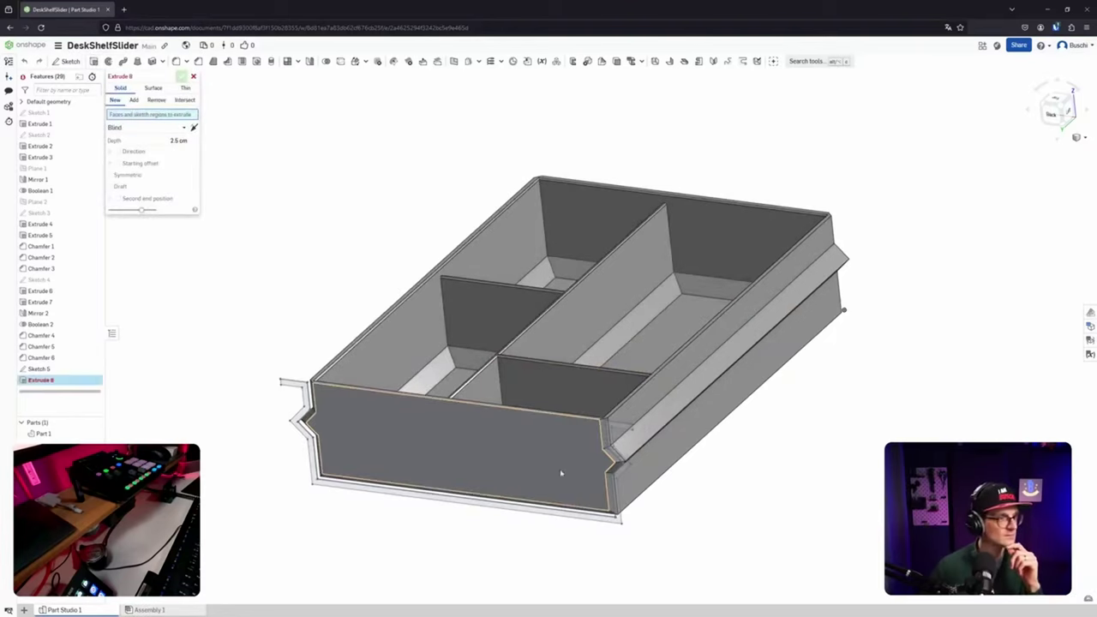
pyautogui.scroll(5, 604, 462)
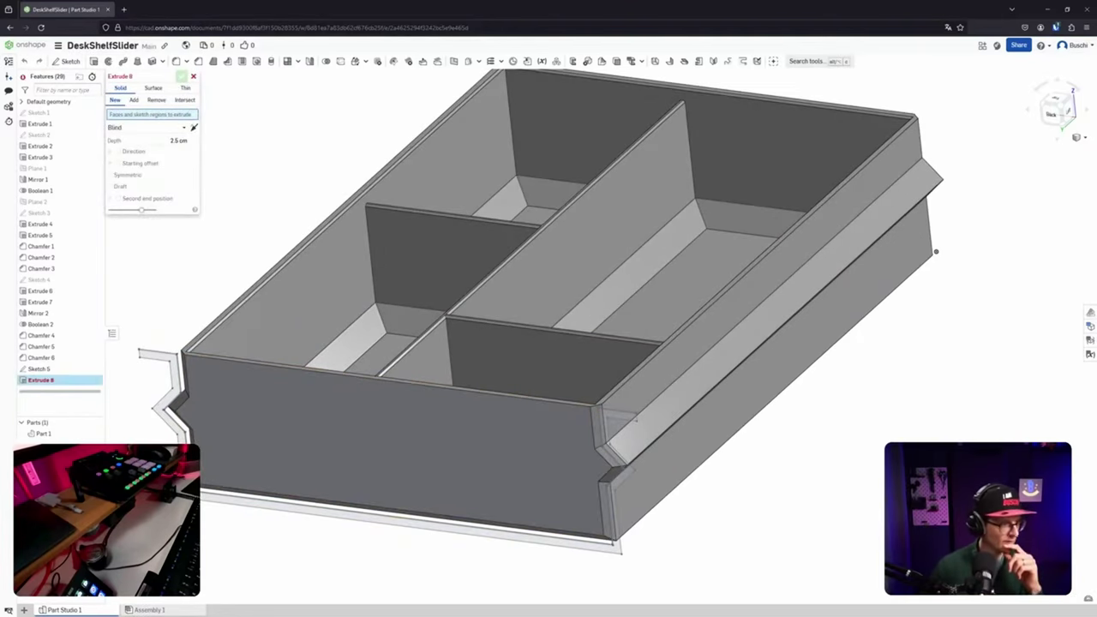
pyautogui.doubleClick(43, 369)
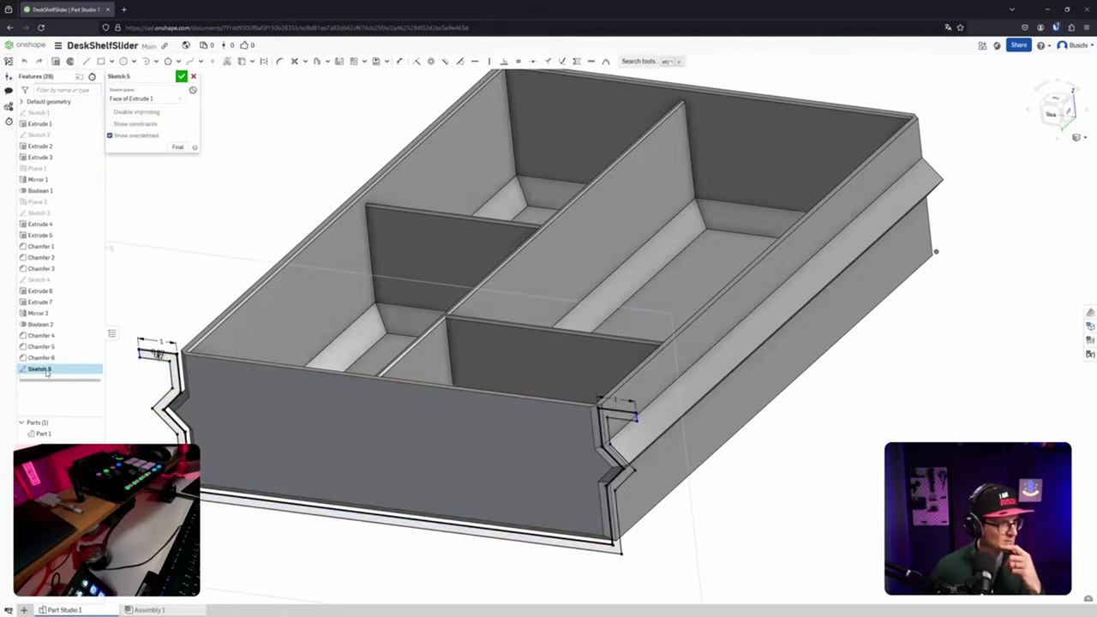
pyautogui.click(86, 62)
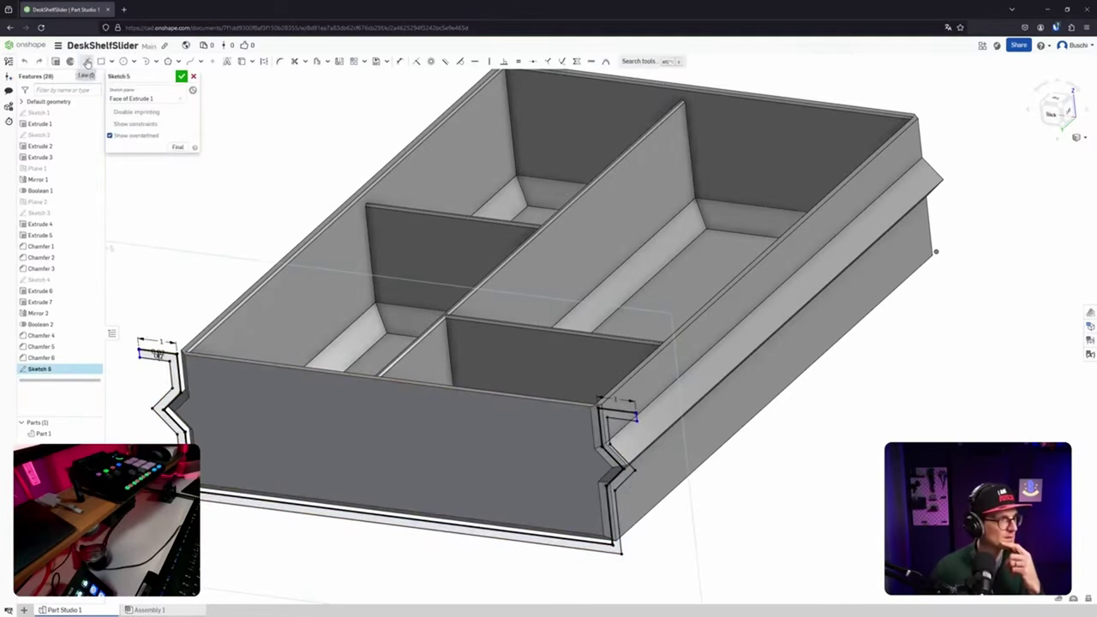
pyautogui.scroll(5, 137, 334)
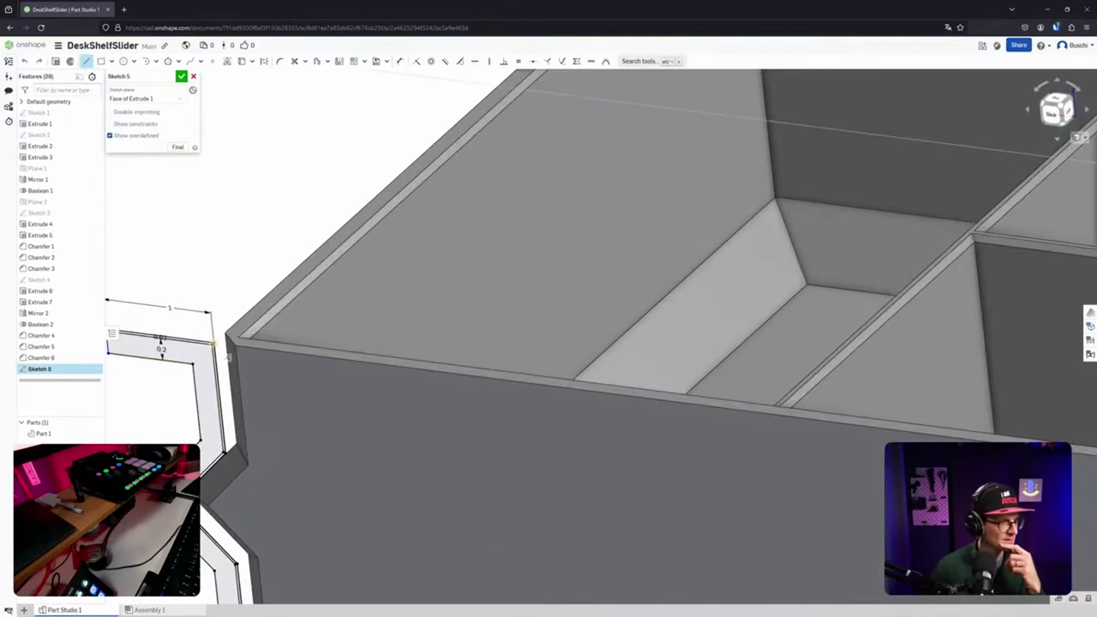
pyautogui.scroll(5, 221, 352)
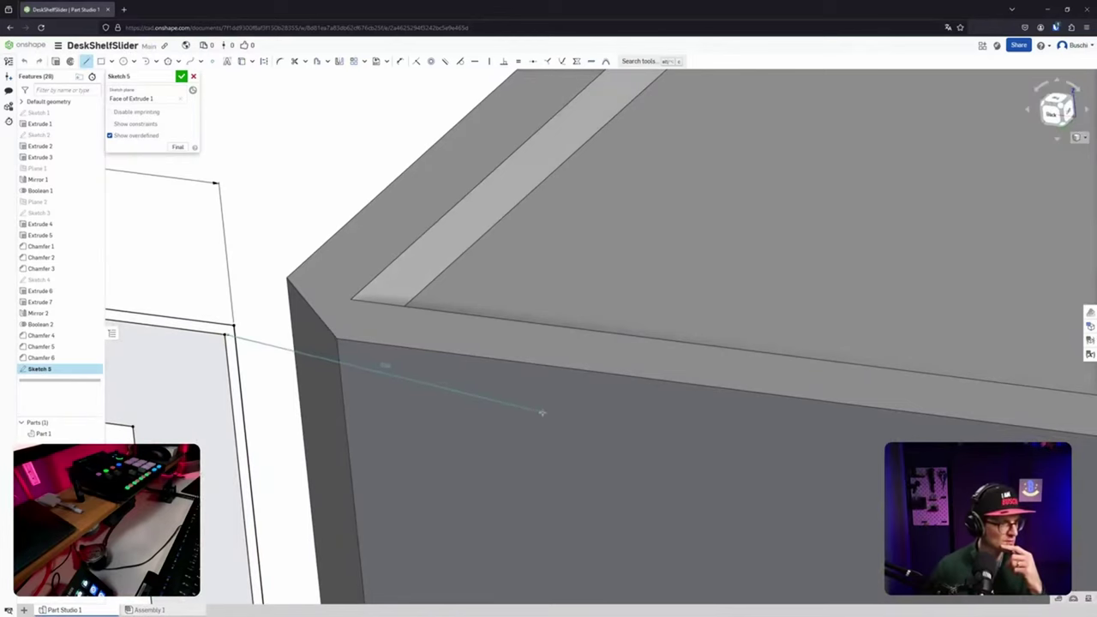
pyautogui.scroll(1, 542, 413)
pyautogui.scroll(-5, 542, 413)
pyautogui.moveTo(705, 421); pyautogui.dragTo(171, 334, button='middle')
pyautogui.moveTo(857, 321); pyautogui.dragTo(206, 279, button='middle')
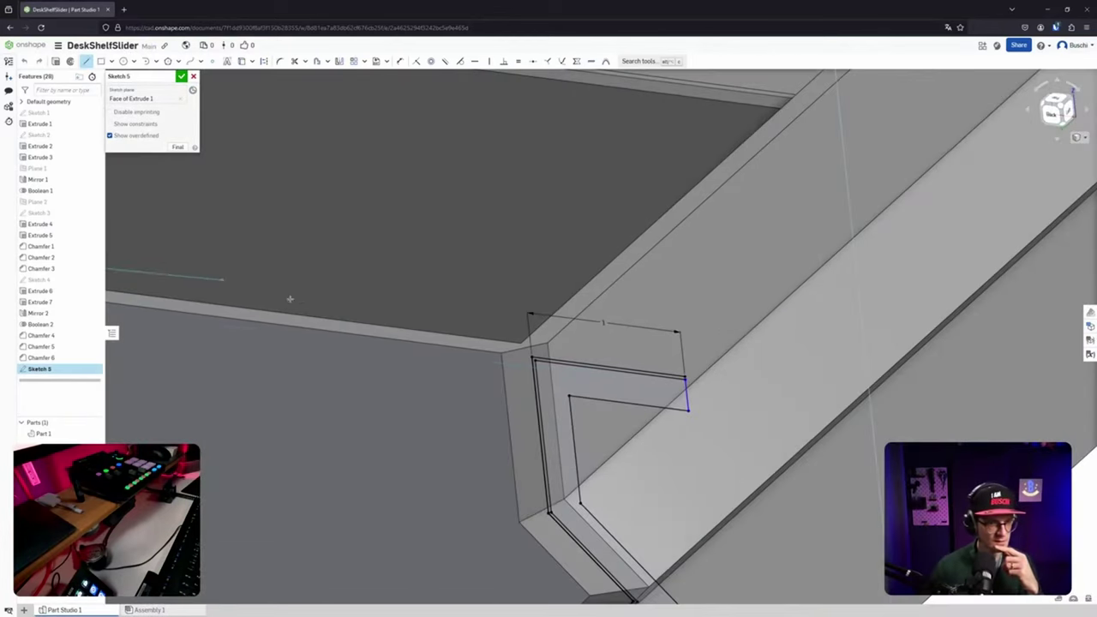
pyautogui.scroll(-2, 557, 364)
pyautogui.scroll(7, 539, 363)
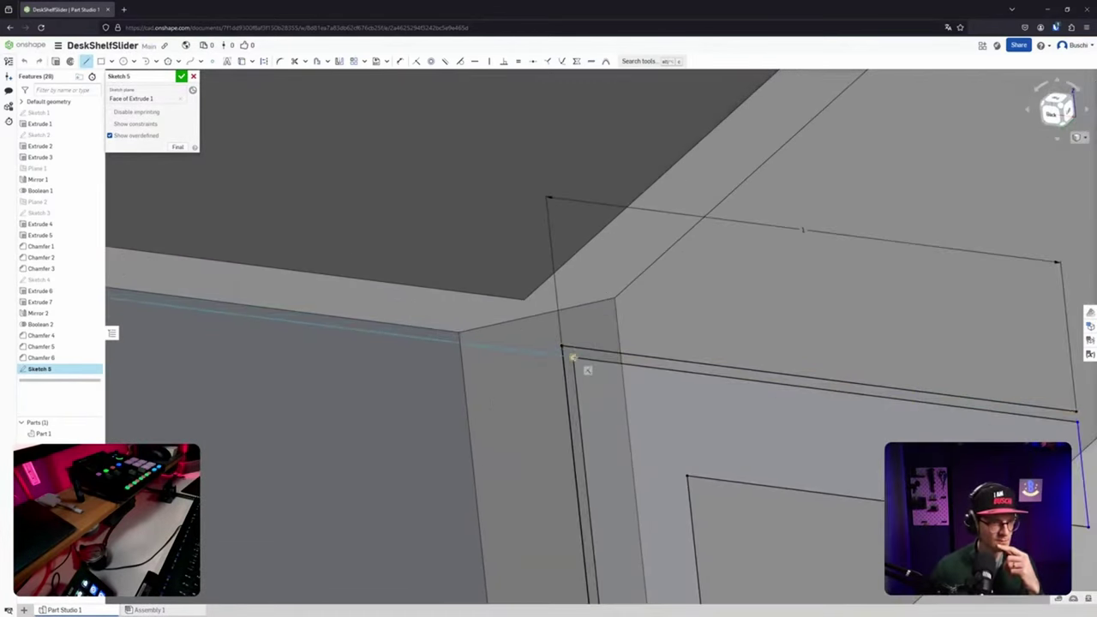
pyautogui.scroll(4, 767, 398)
pyautogui.scroll(-10, 767, 396)
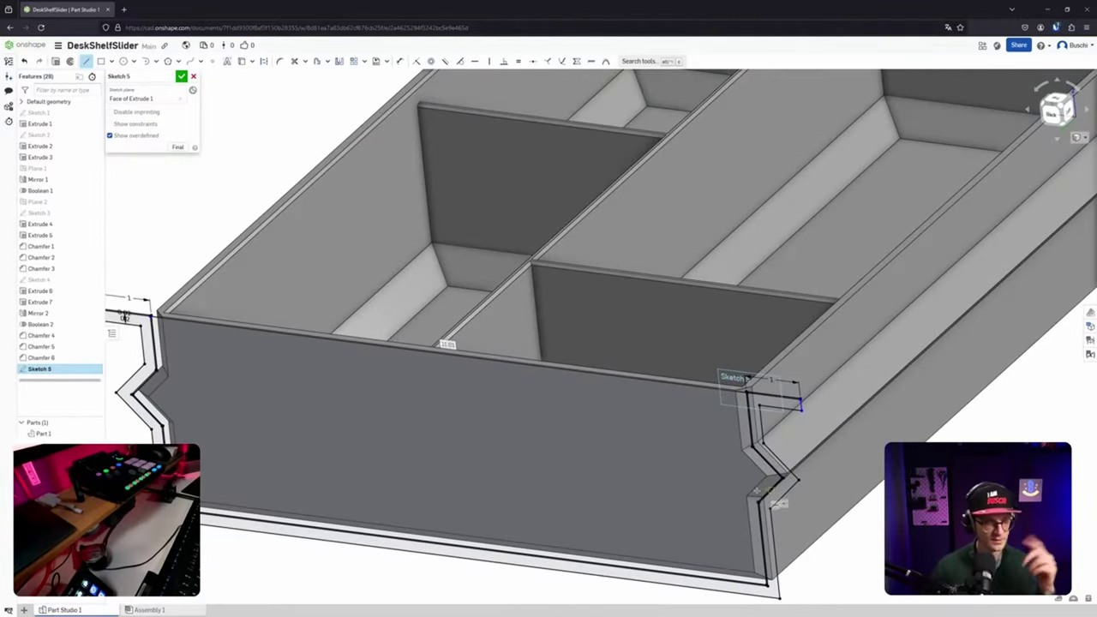
pyautogui.moveTo(585, 429); pyautogui.dragTo(567, 438, button='middle')
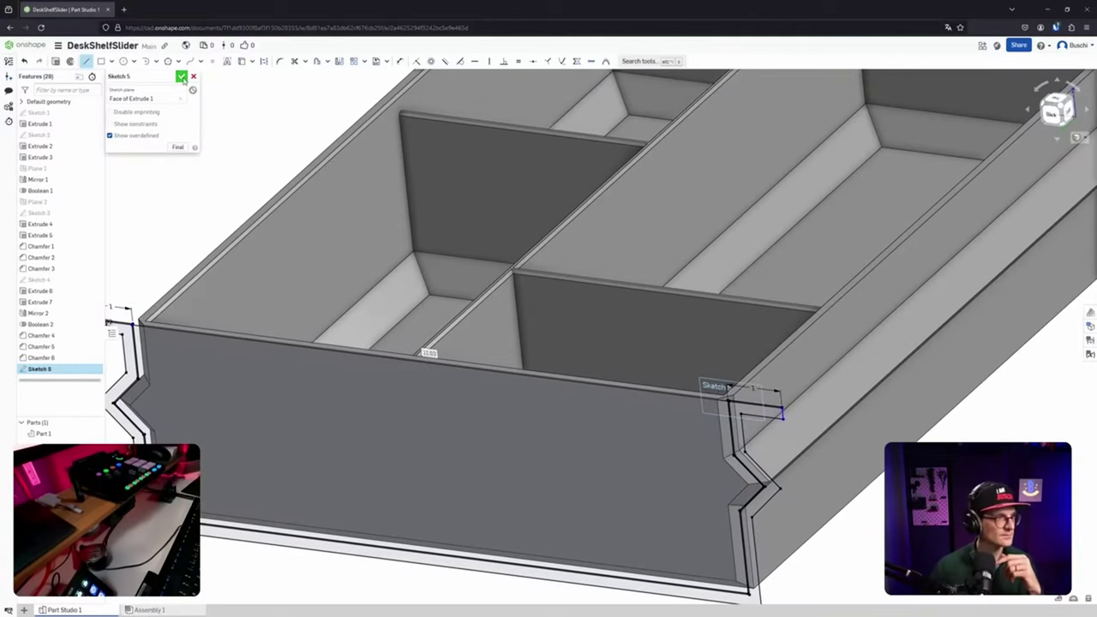
pyautogui.click(182, 78)
# Extrude the closed rail profile region of Sketch 5 as a new solid along the slider.
pyautogui.click(93, 62)
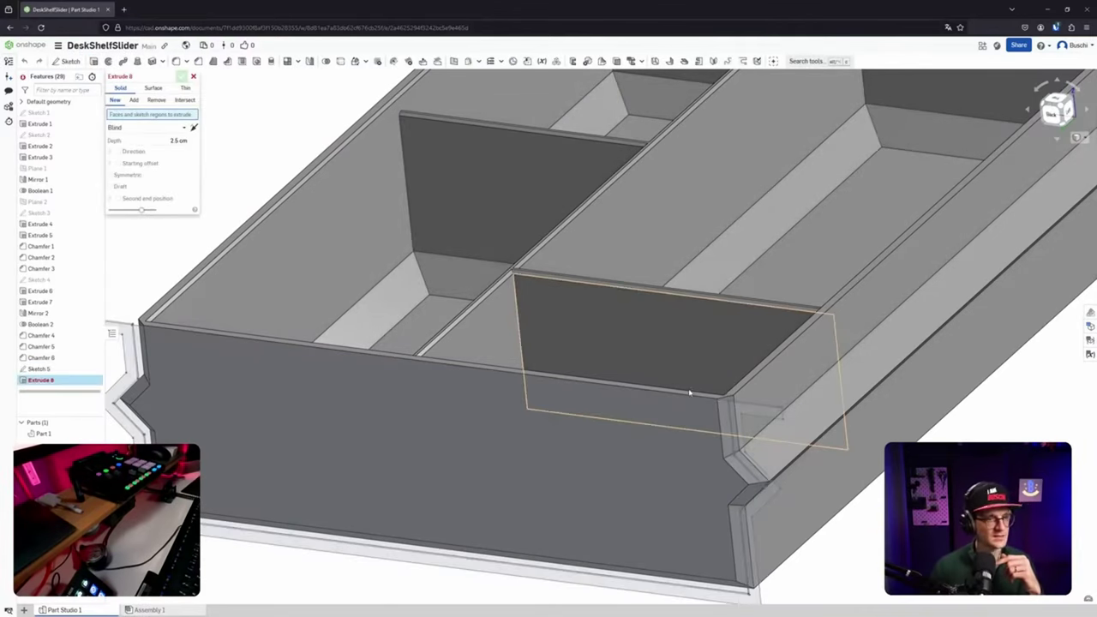
pyautogui.scroll(-5, 747, 418)
pyautogui.scroll(5, 744, 415)
pyautogui.click(744, 415)
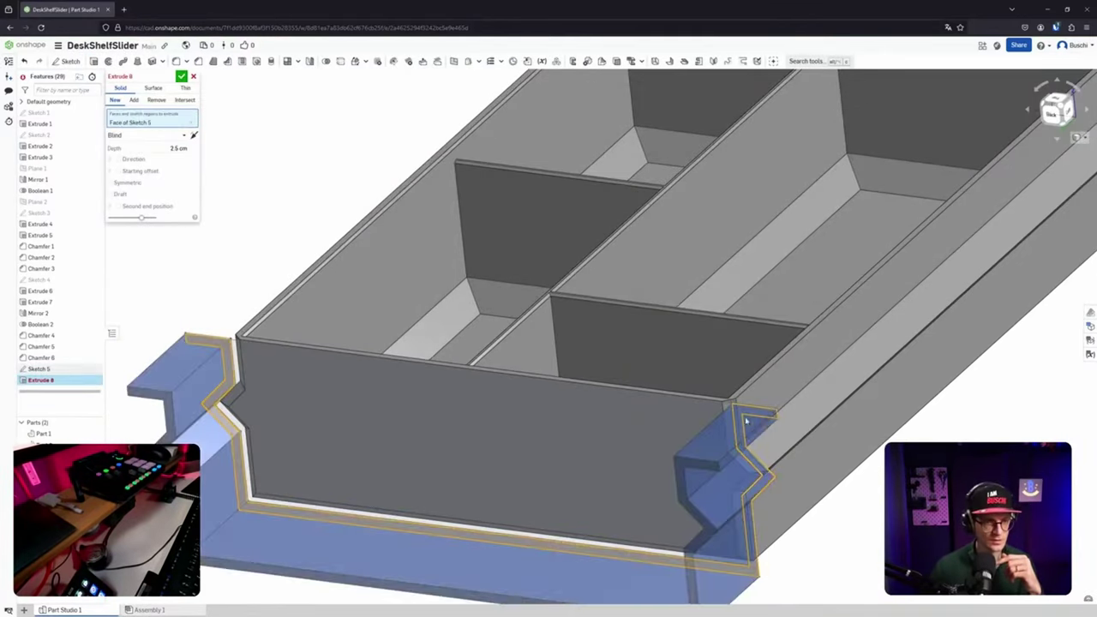
pyautogui.scroll(3, 740, 422)
pyautogui.scroll(-3, 728, 433)
pyautogui.scroll(5, 673, 457)
pyautogui.moveTo(672, 457); pyautogui.dragTo(592, 502, button='right')
pyautogui.click(1061, 102)
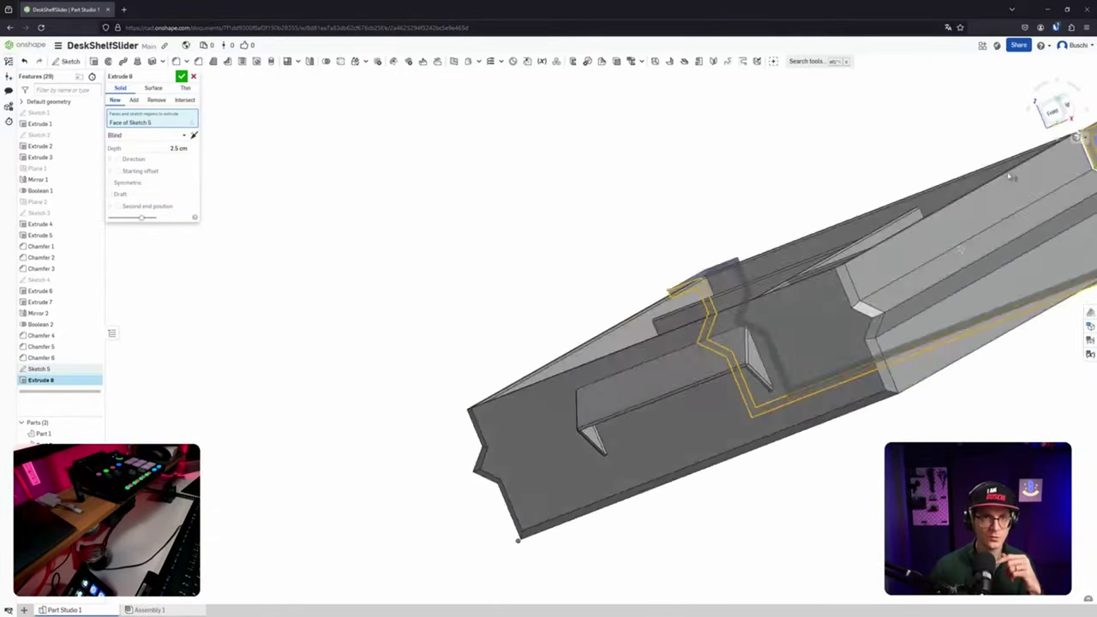
pyautogui.moveTo(528, 515); pyautogui.dragTo(533, 436, button='middle')
pyautogui.scroll(-2, 475, 343)
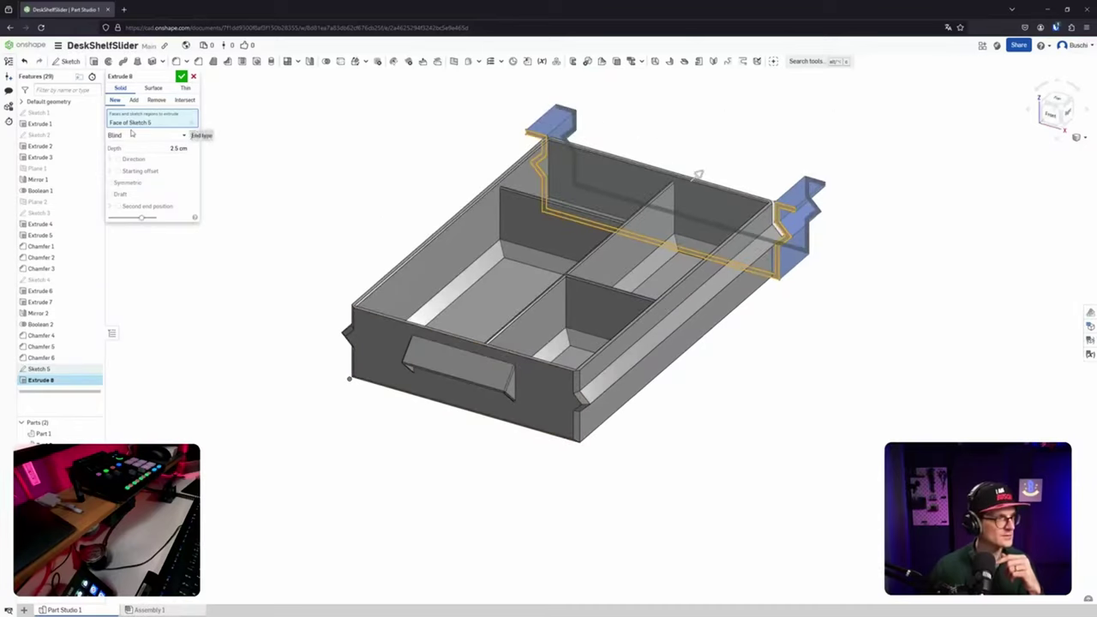
# Set the rail extrusion's end type to Up to face, ending at the slider's front face with the handle, and accept it.
pyautogui.click(129, 138)
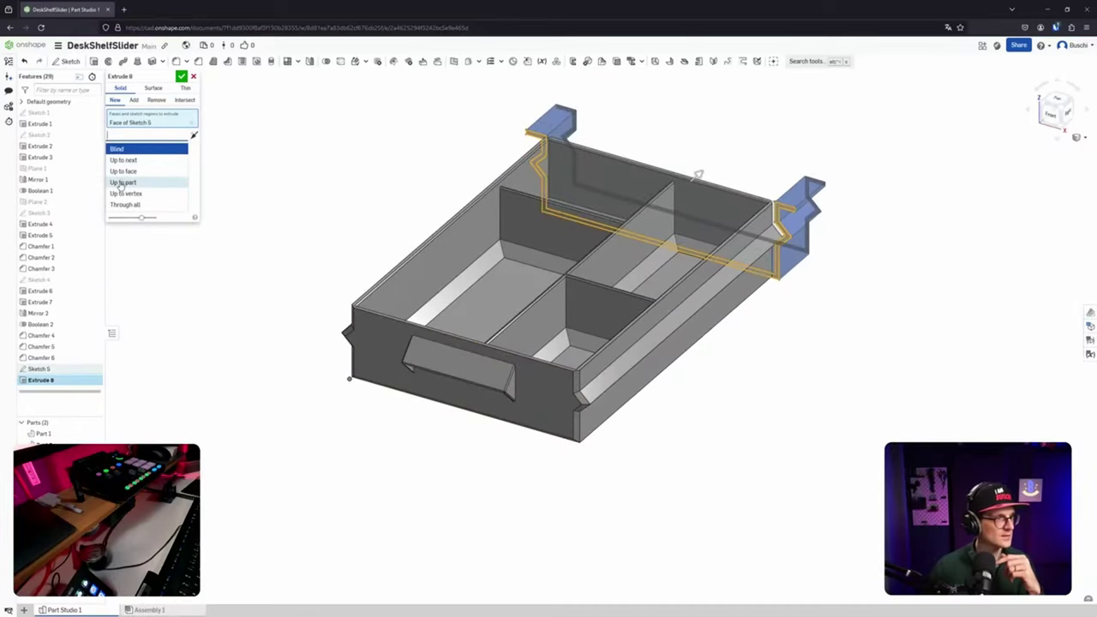
pyautogui.click(122, 170)
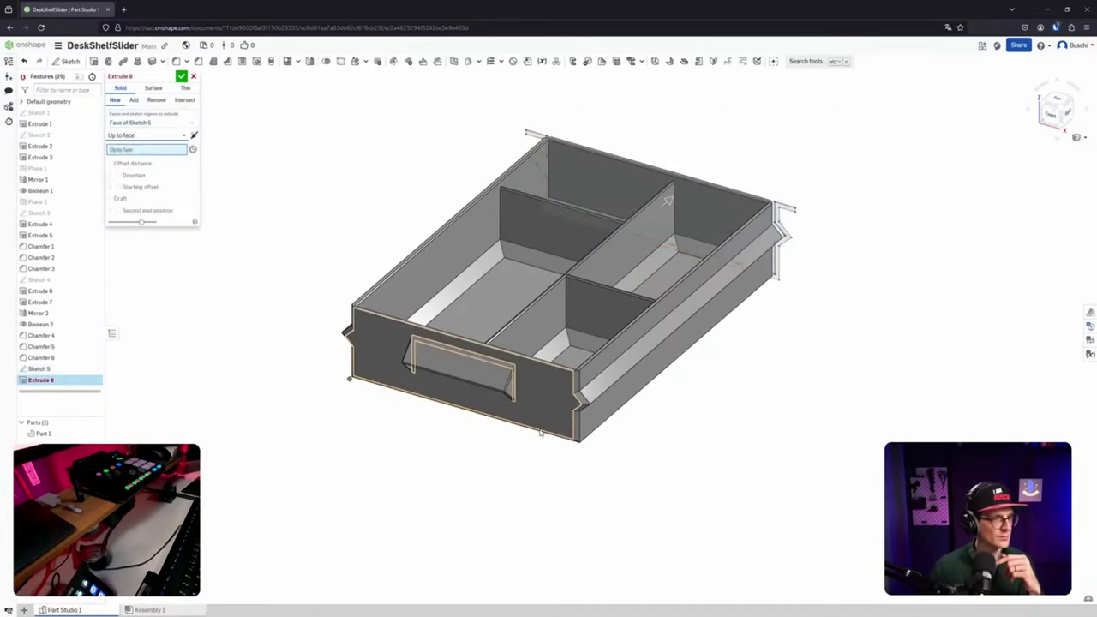
pyautogui.click(540, 410)
pyautogui.scroll(-2, 632, 431)
pyautogui.scroll(8, 624, 412)
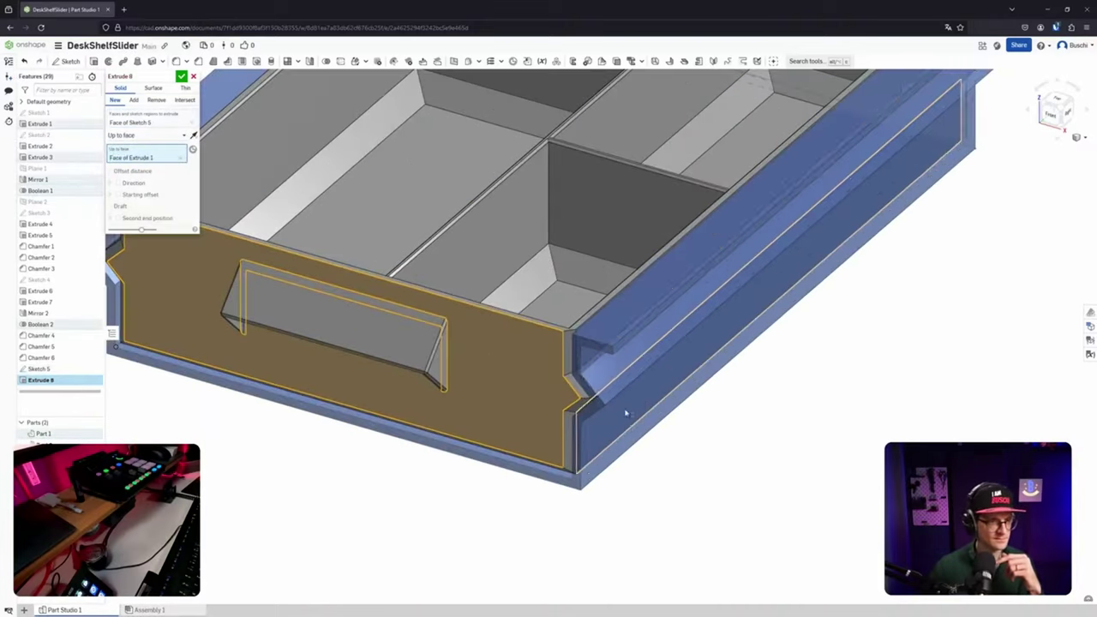
pyautogui.moveTo(608, 375); pyautogui.dragTo(572, 338, button='right')
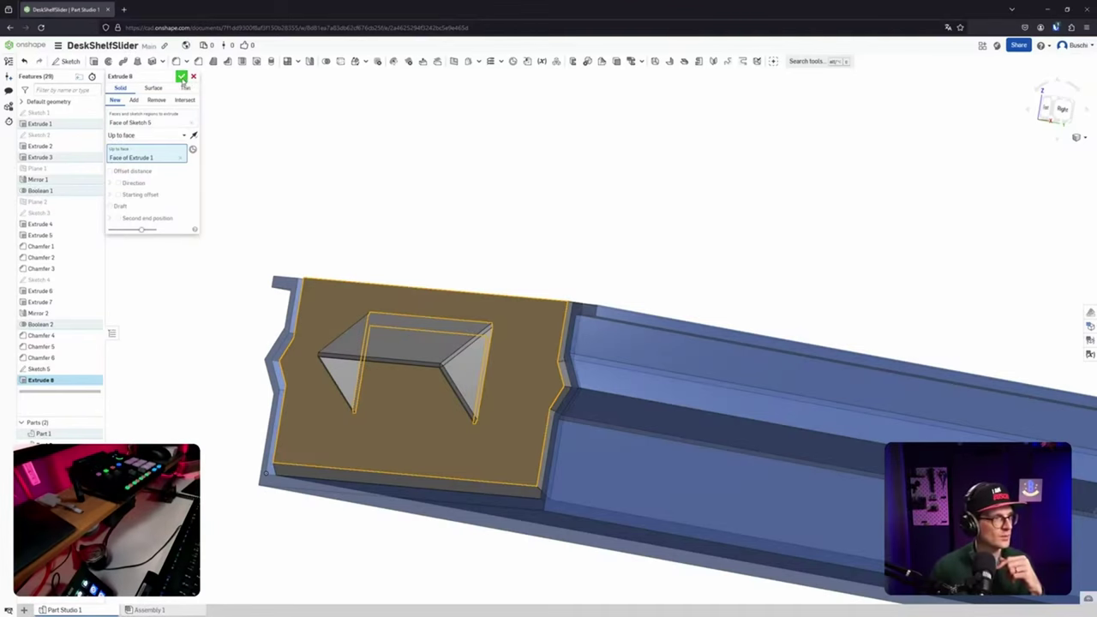
pyautogui.click(182, 77)
# Examine the extruded holder around the slider from the front, the side and the back.
pyautogui.scroll(2, 226, 193)
pyautogui.moveTo(588, 353)
pyautogui.mouseDown(button='right')
pyautogui.moveTo(558, 343)
pyautogui.moveTo(600, 369)
pyautogui.mouseUp(button='right')
pyautogui.scroll(-3, 556, 341)
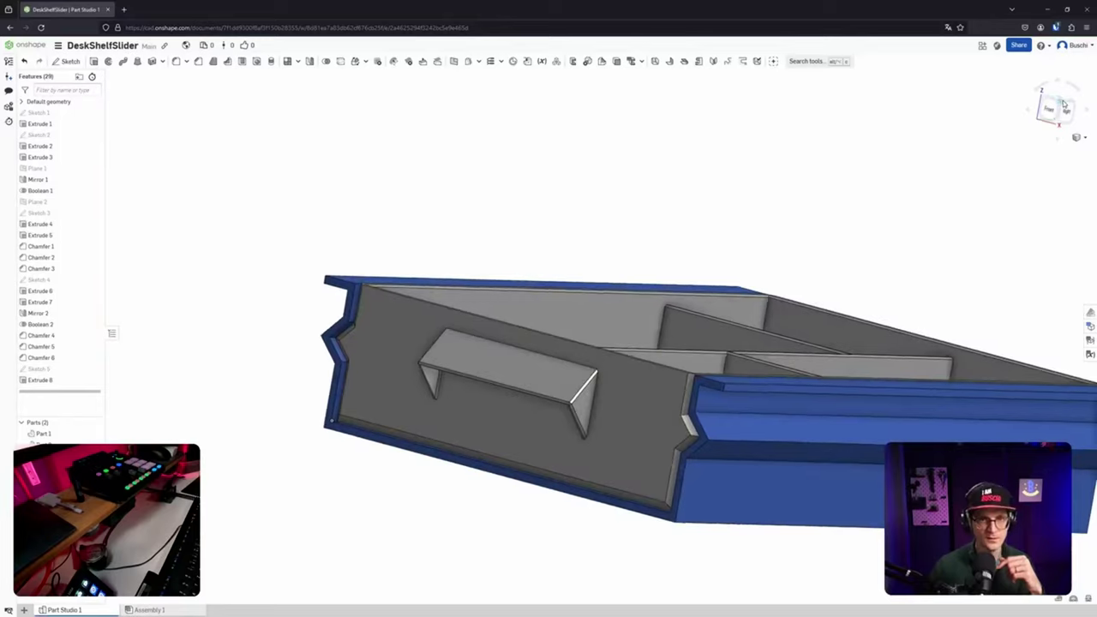
pyautogui.click(1064, 104)
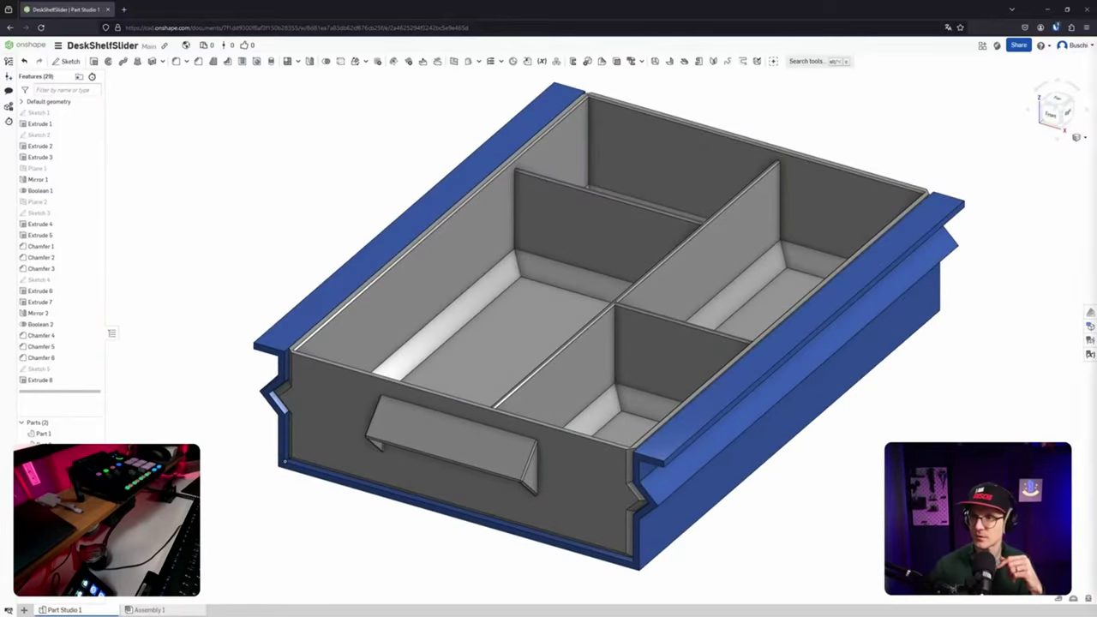
pyautogui.moveTo(659, 520); pyautogui.dragTo(659, 465, button='middle')
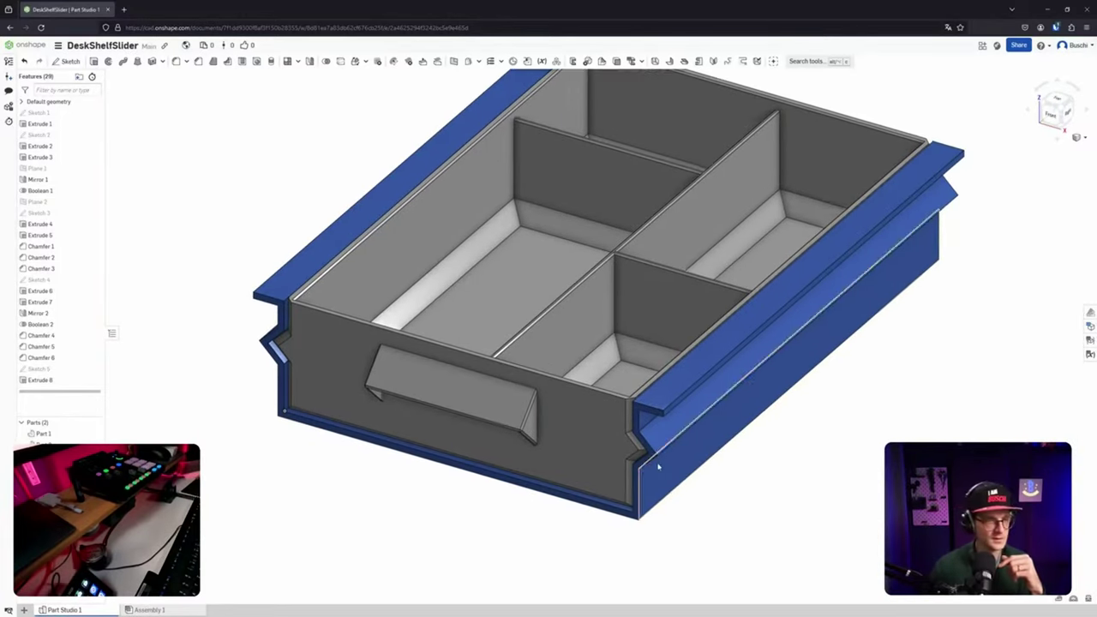
pyautogui.moveTo(659, 465); pyautogui.dragTo(659, 455, button='right')
pyautogui.moveTo(877, 385); pyautogui.dragTo(729, 409, button='right')
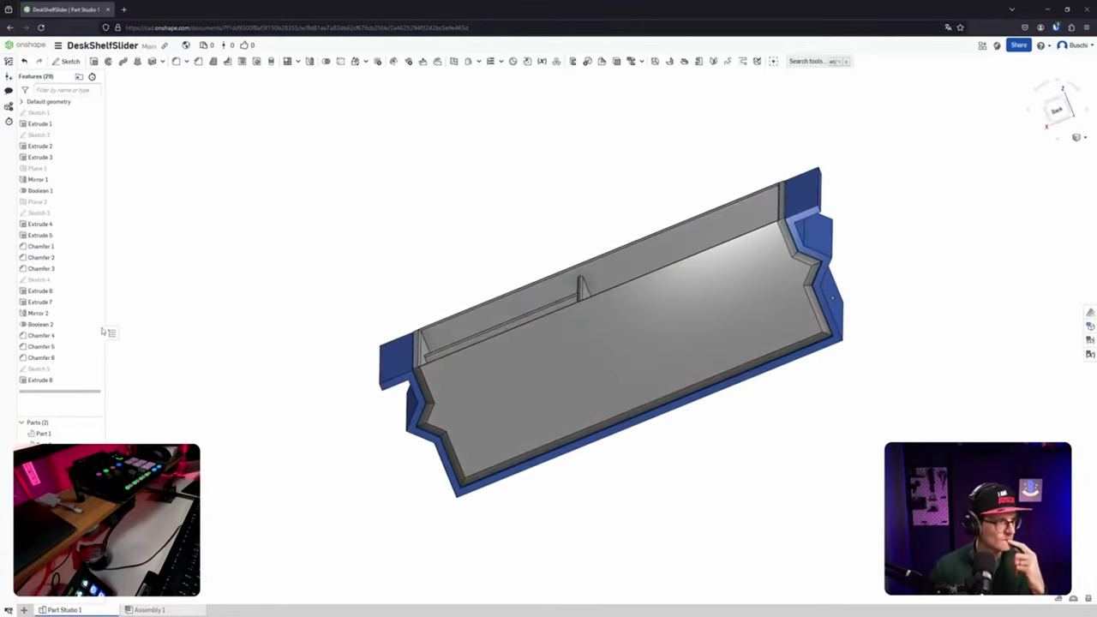
pyautogui.click(95, 61)
pyautogui.scroll(-3, 434, 441)
pyautogui.scroll(2, 435, 441)
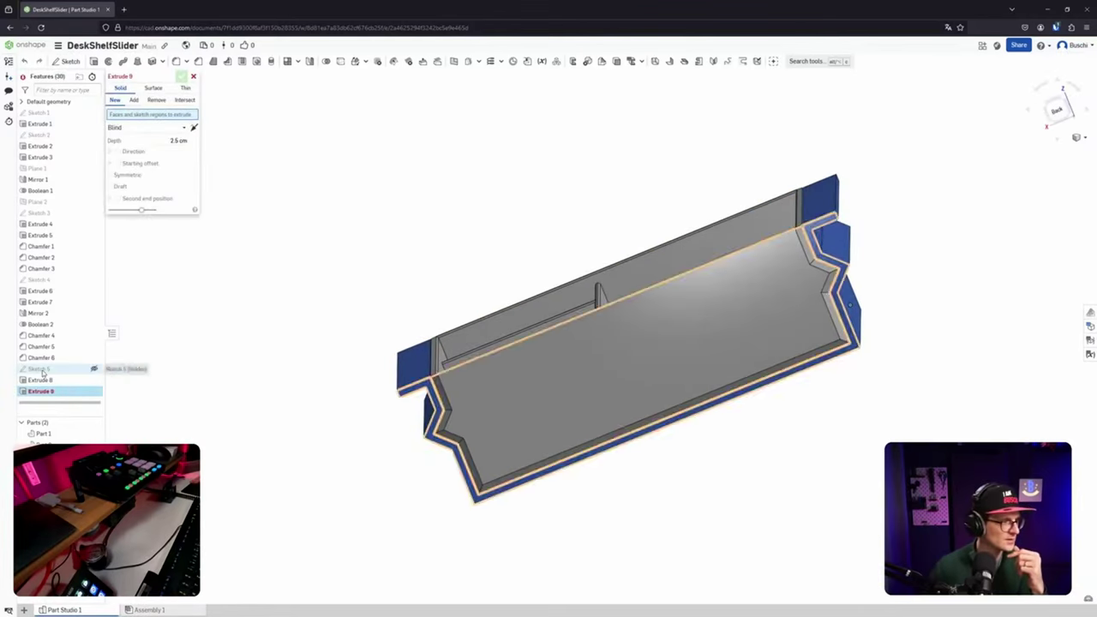
pyautogui.click(93, 370)
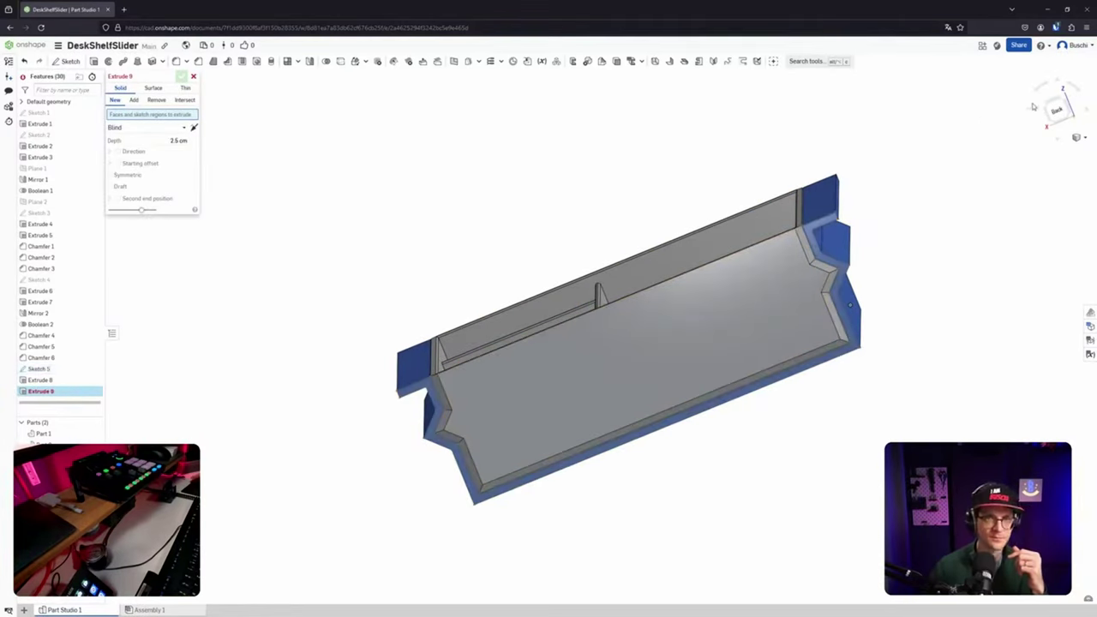
pyautogui.moveTo(850, 305); pyautogui.dragTo(609, 400, button='right')
pyautogui.scroll(-3, 607, 407)
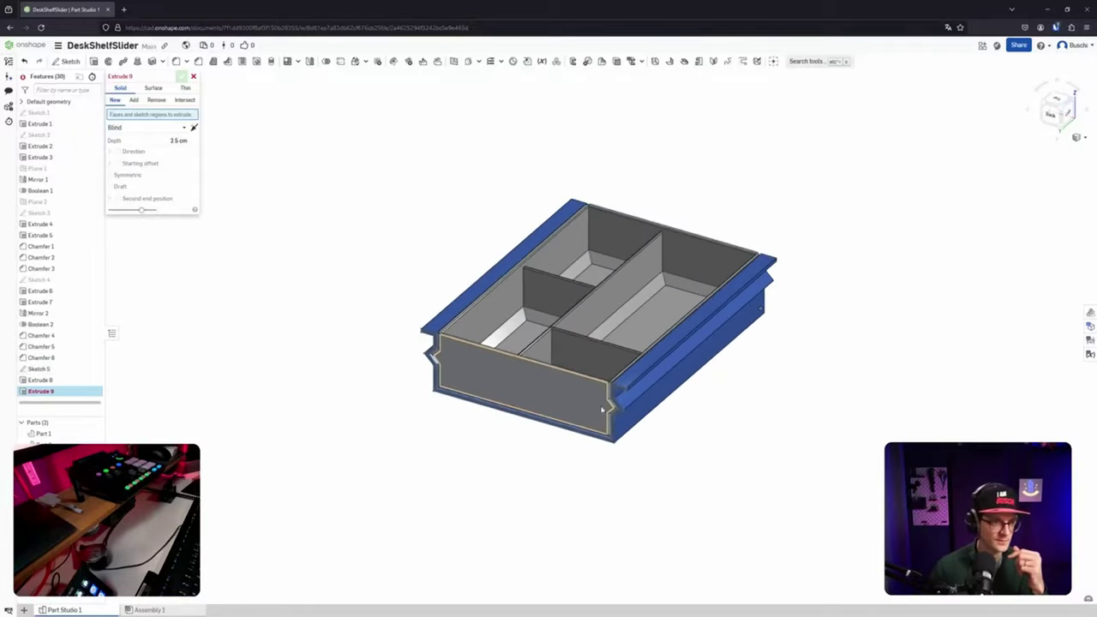
pyautogui.scroll(4, 600, 414)
pyautogui.scroll(4, 589, 389)
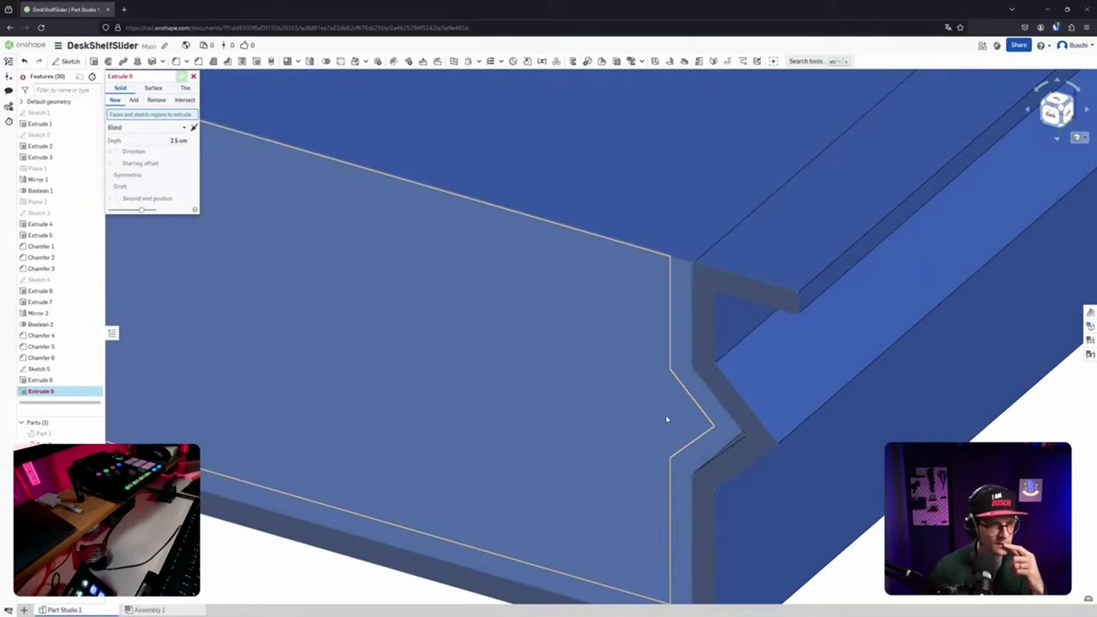
pyautogui.moveTo(667, 420); pyautogui.dragTo(672, 383, button='right')
pyautogui.scroll(-3, 691, 296)
pyautogui.scroll(5, 690, 294)
pyautogui.scroll(5, 688, 193)
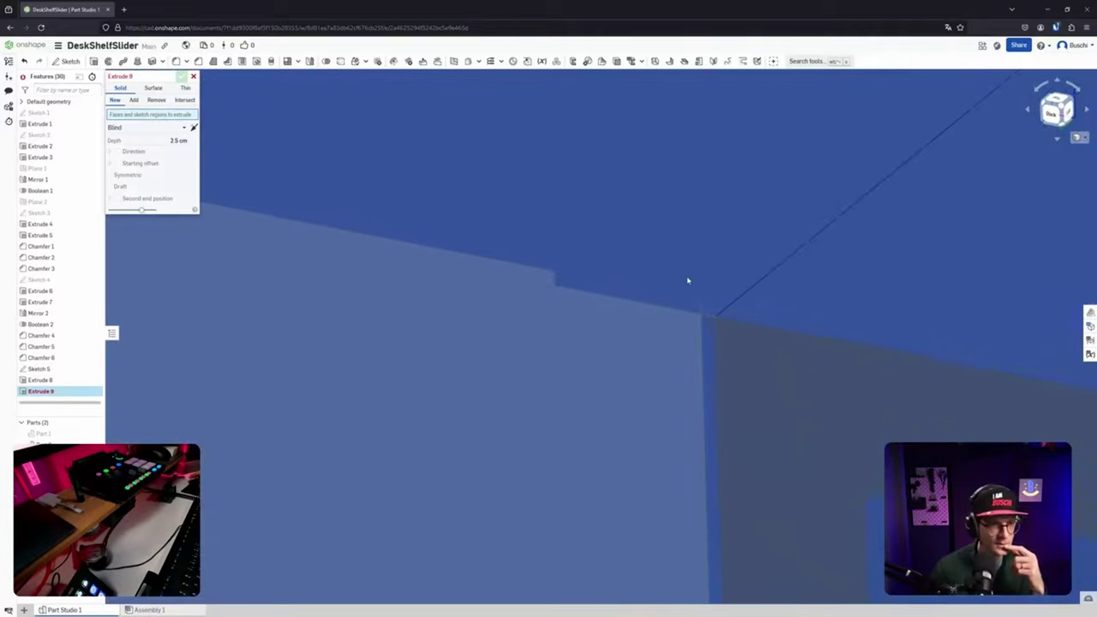
pyautogui.moveTo(687, 280); pyautogui.dragTo(715, 378, button='right')
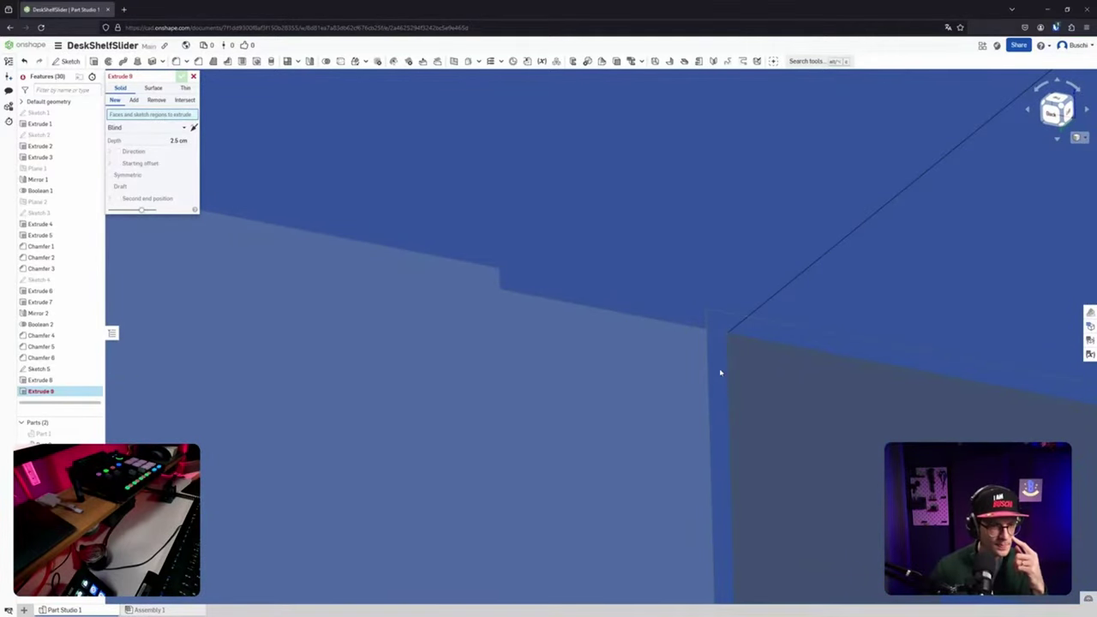
pyautogui.click(720, 373)
pyautogui.scroll(-4, 712, 377)
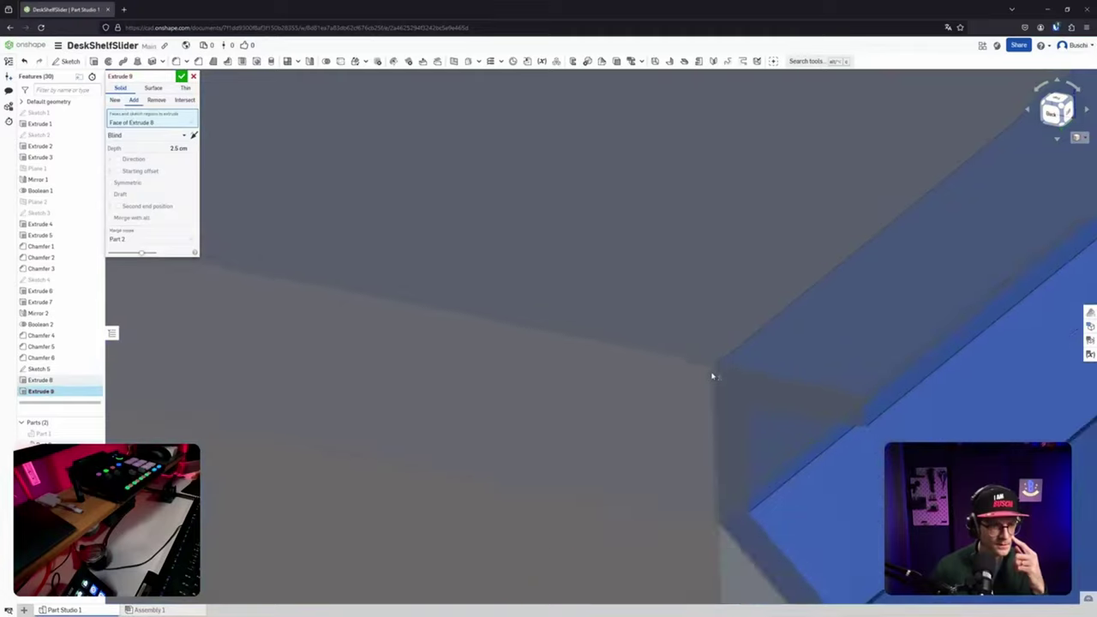
pyautogui.scroll(-2, 710, 375)
pyautogui.moveTo(710, 375); pyautogui.dragTo(699, 337, button='right')
pyautogui.moveTo(344, 355); pyautogui.dragTo(323, 306, button='middle')
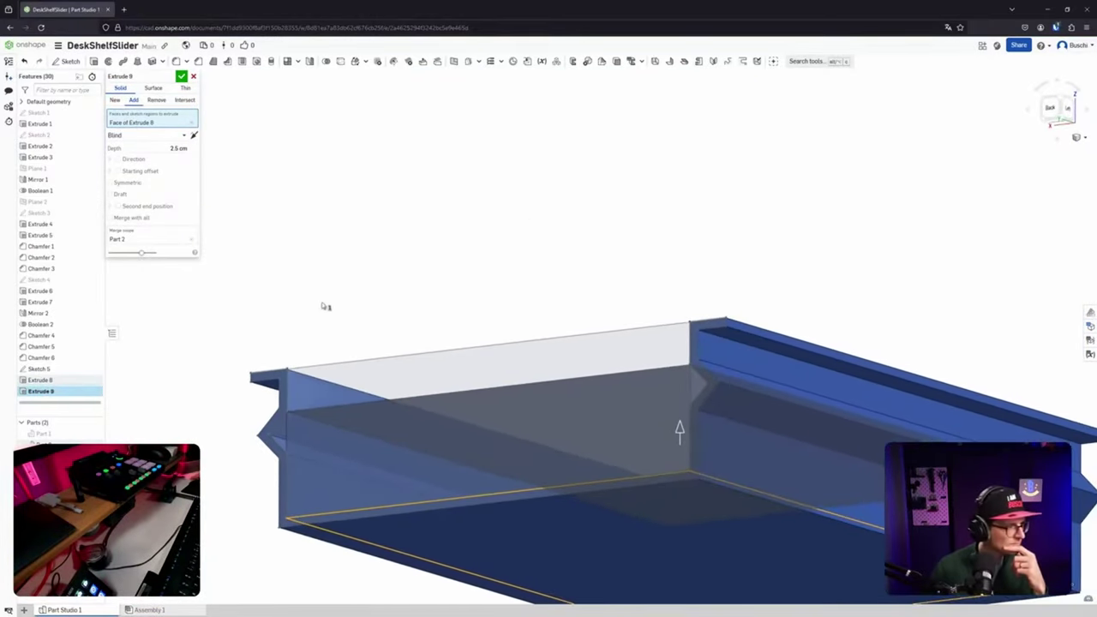
pyautogui.click(94, 444)
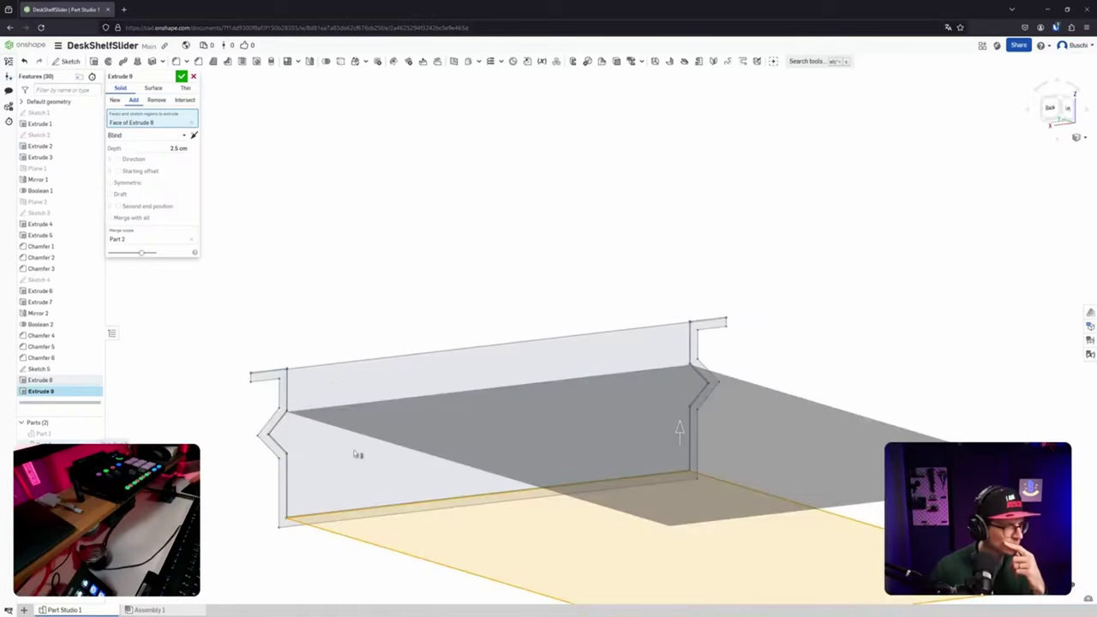
pyautogui.scroll(-1, 551, 437)
pyautogui.scroll(2, 547, 433)
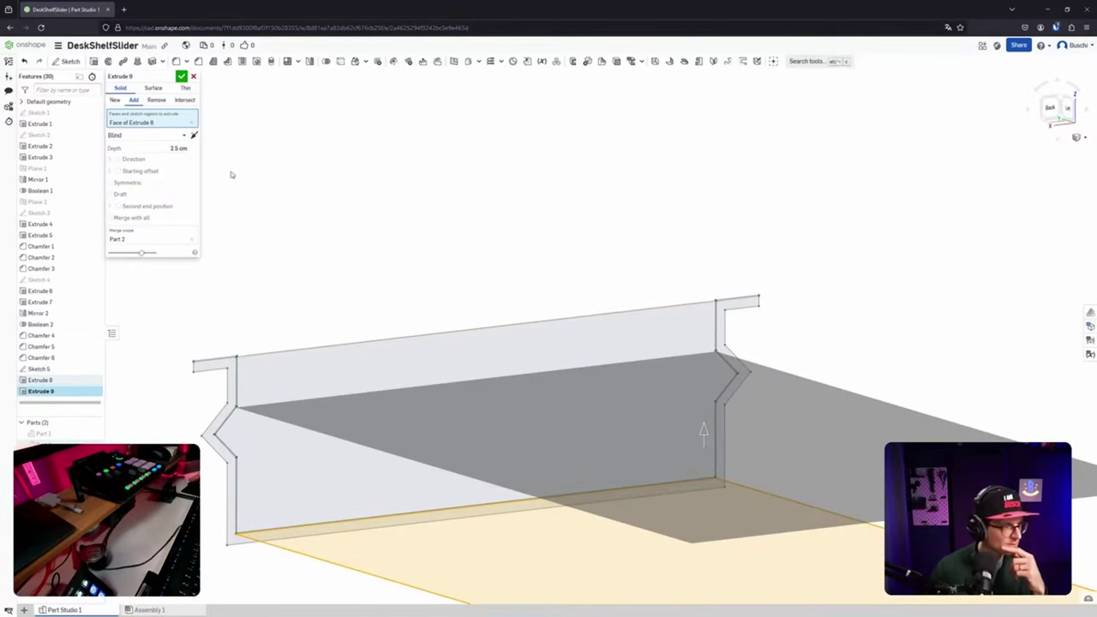
pyautogui.click(193, 77)
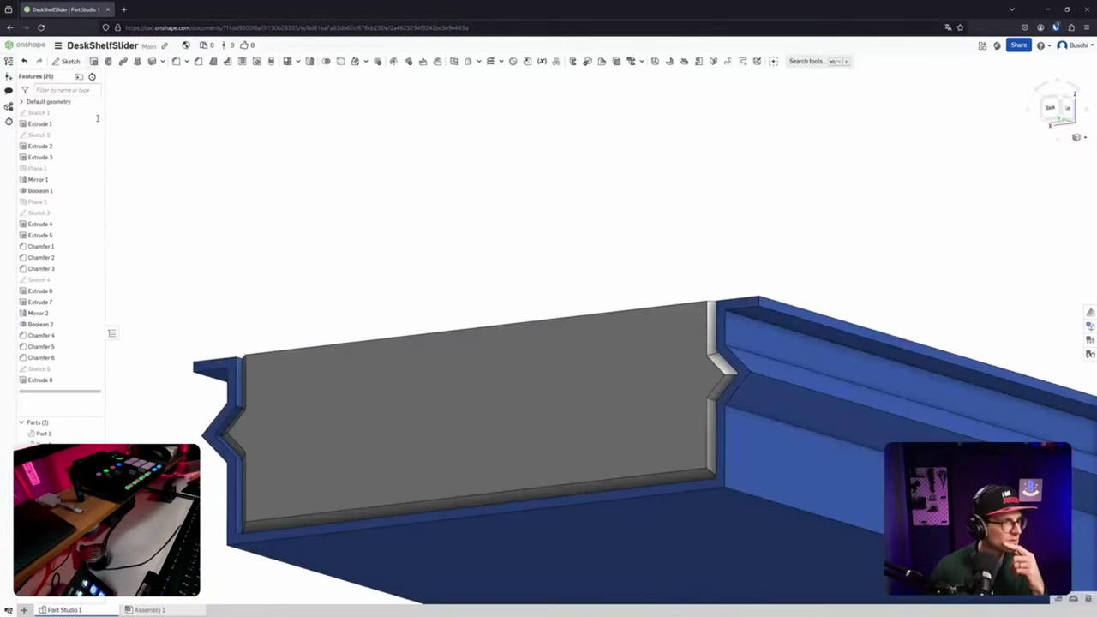
# Try to extrude Sketch 5's gap region along the inside of the rail profile as a new solid, with both parts hidden.
pyautogui.hotkey('shift', 'e')
pyautogui.click(94, 433)
pyautogui.click(94, 444)
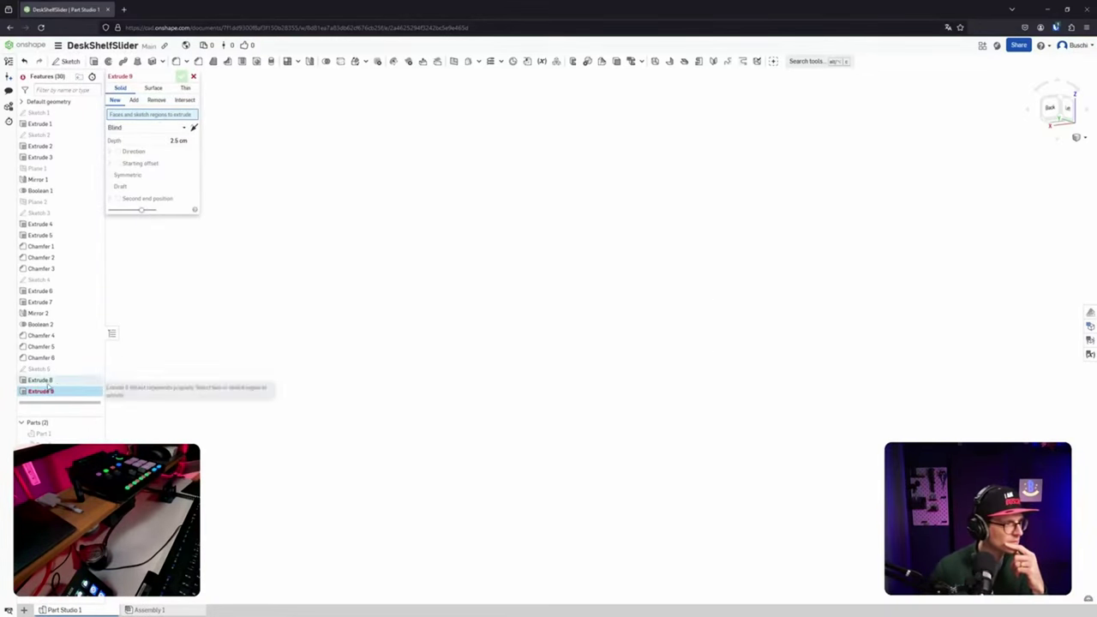
pyautogui.click(95, 369)
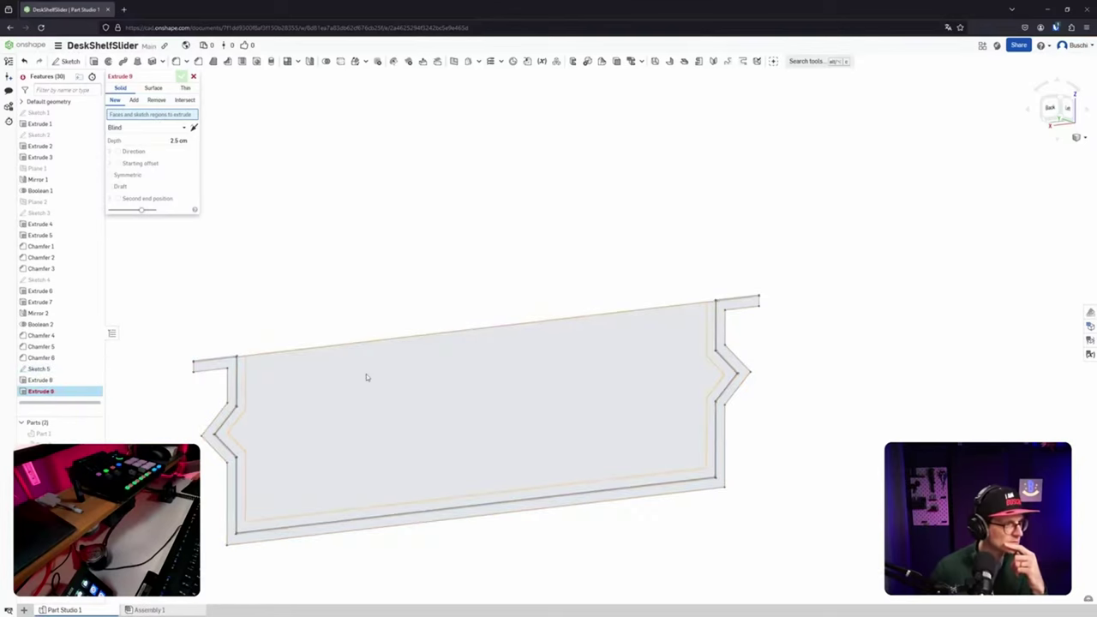
pyautogui.scroll(-2, 665, 335)
pyautogui.scroll(5, 696, 324)
pyautogui.scroll(4, 696, 324)
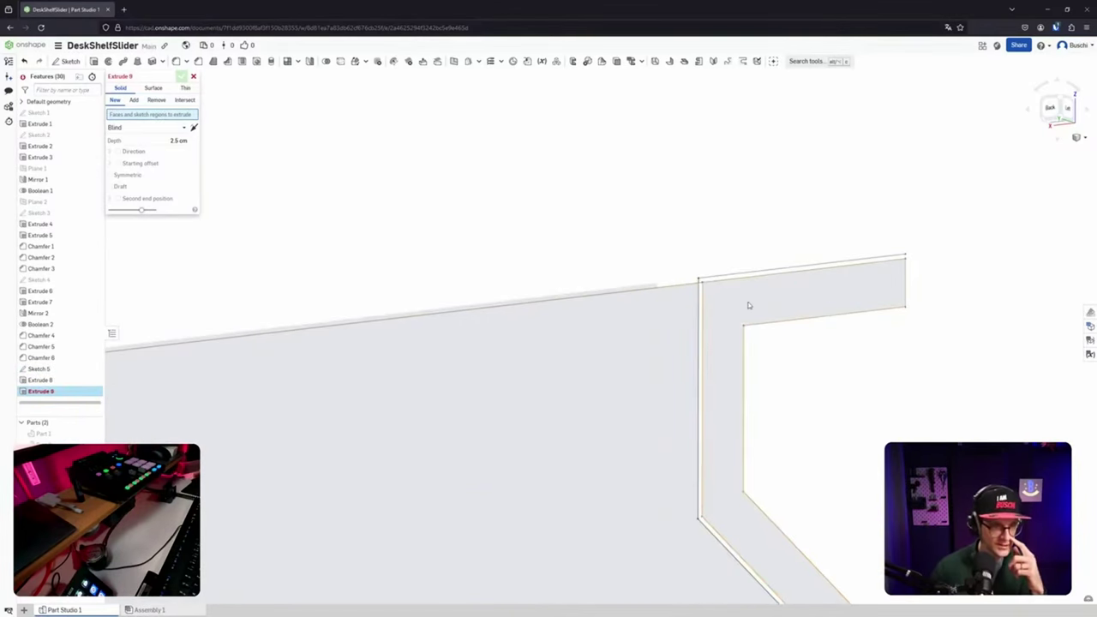
pyautogui.click(740, 311)
pyautogui.click(702, 340)
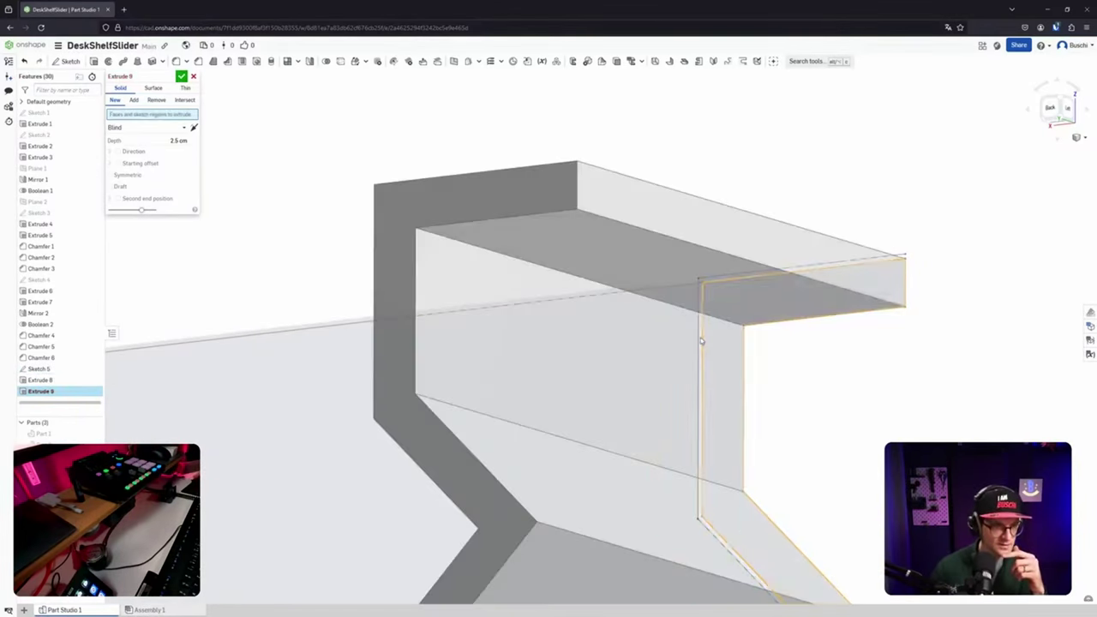
pyautogui.click(692, 311)
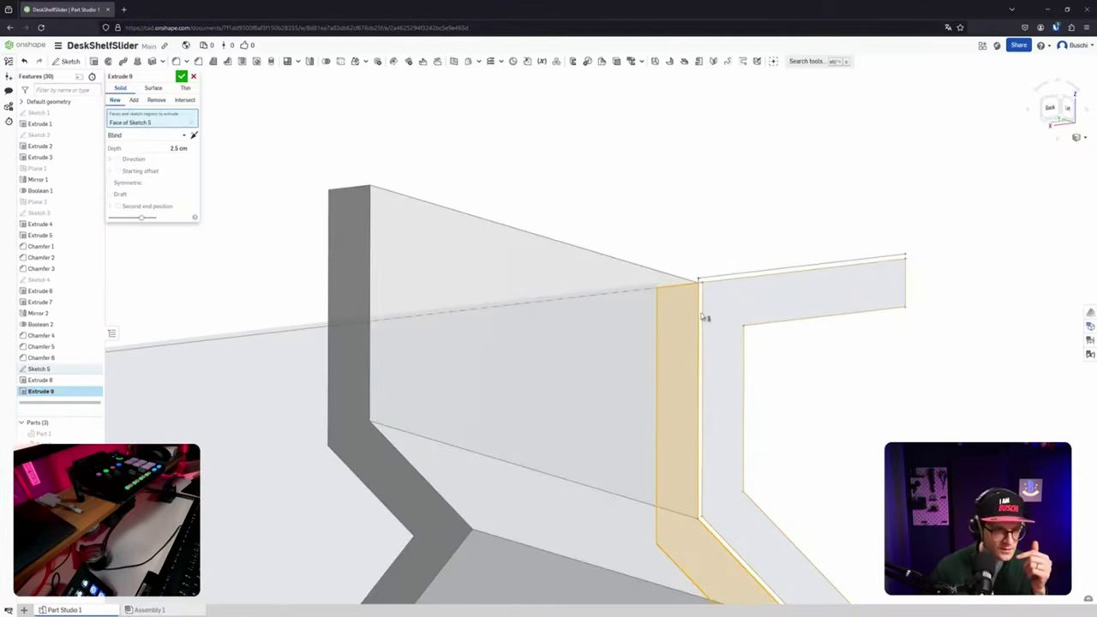
pyautogui.moveTo(705, 317); pyautogui.dragTo(815, 385, button='right')
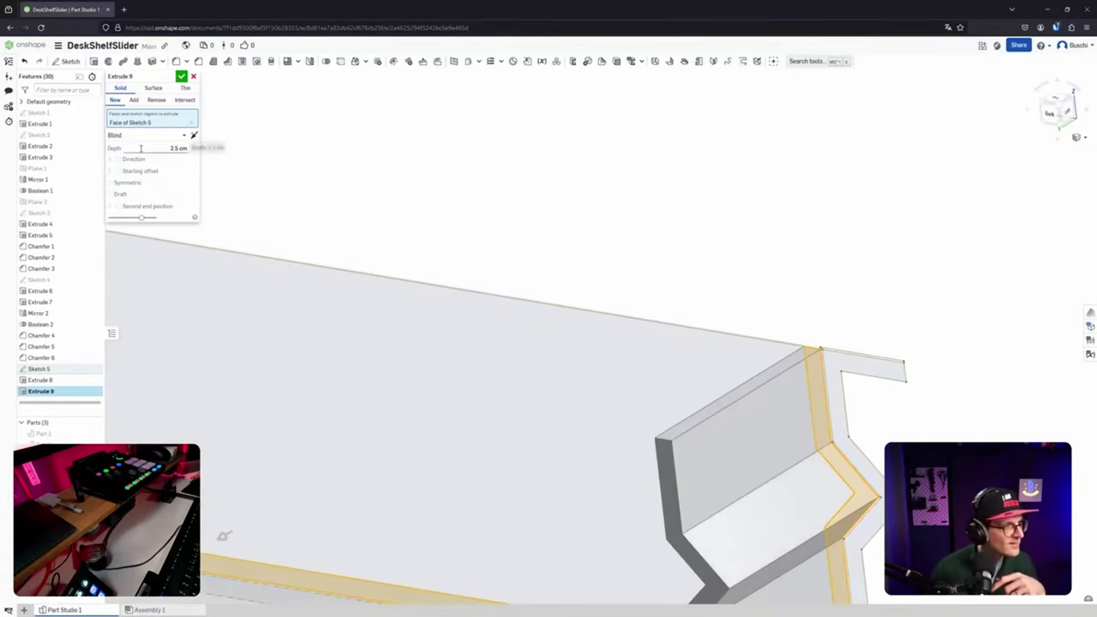
pyautogui.click(194, 77)
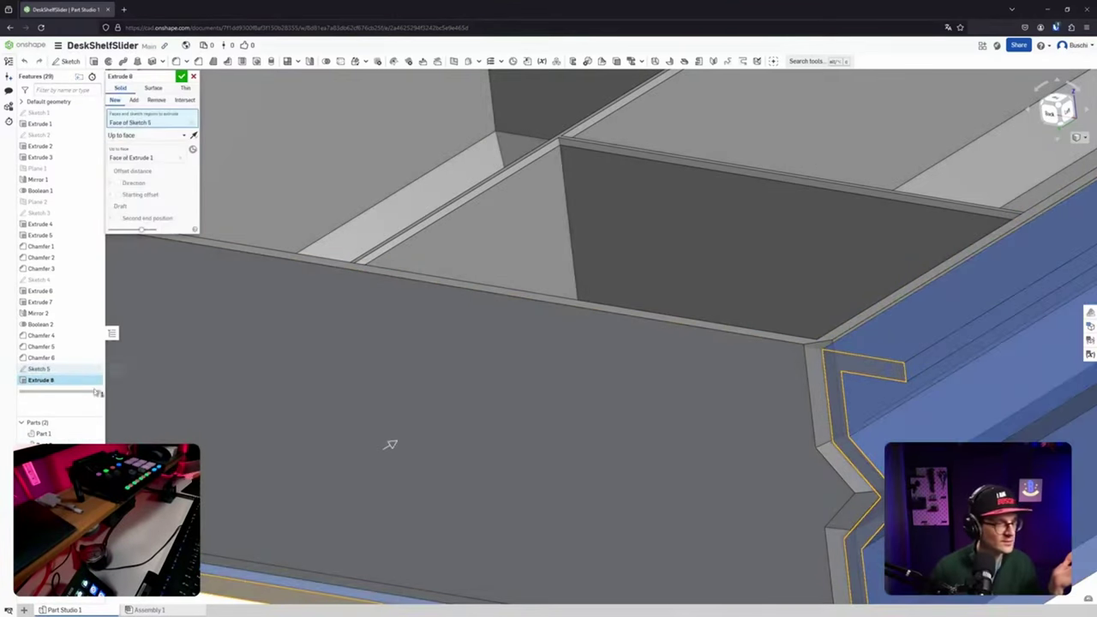
# Close the rail extrusion's settings and hide the slider, leaving only the holder displayed.
pyautogui.moveTo(569, 443); pyautogui.dragTo(428, 255, button='middle')
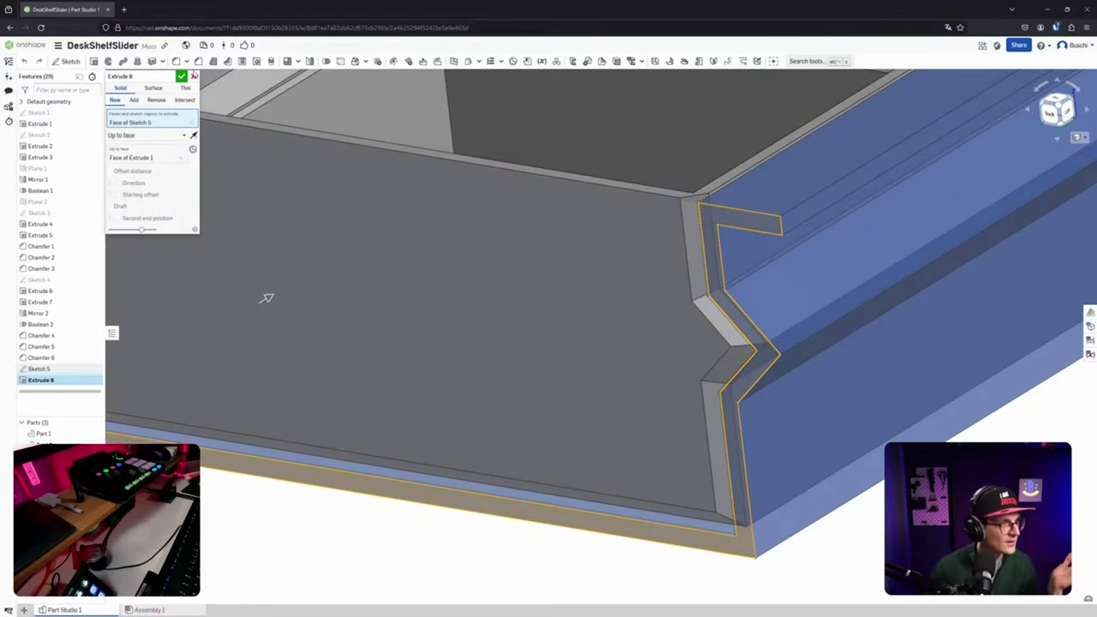
pyautogui.click(181, 77)
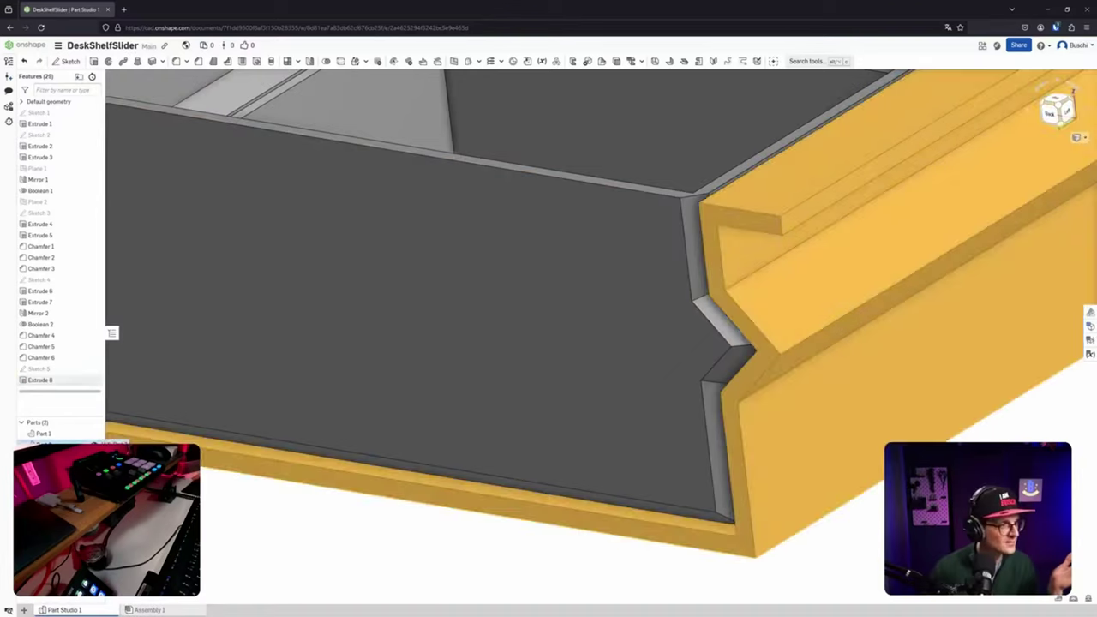
pyautogui.click(94, 443)
pyautogui.click(94, 434)
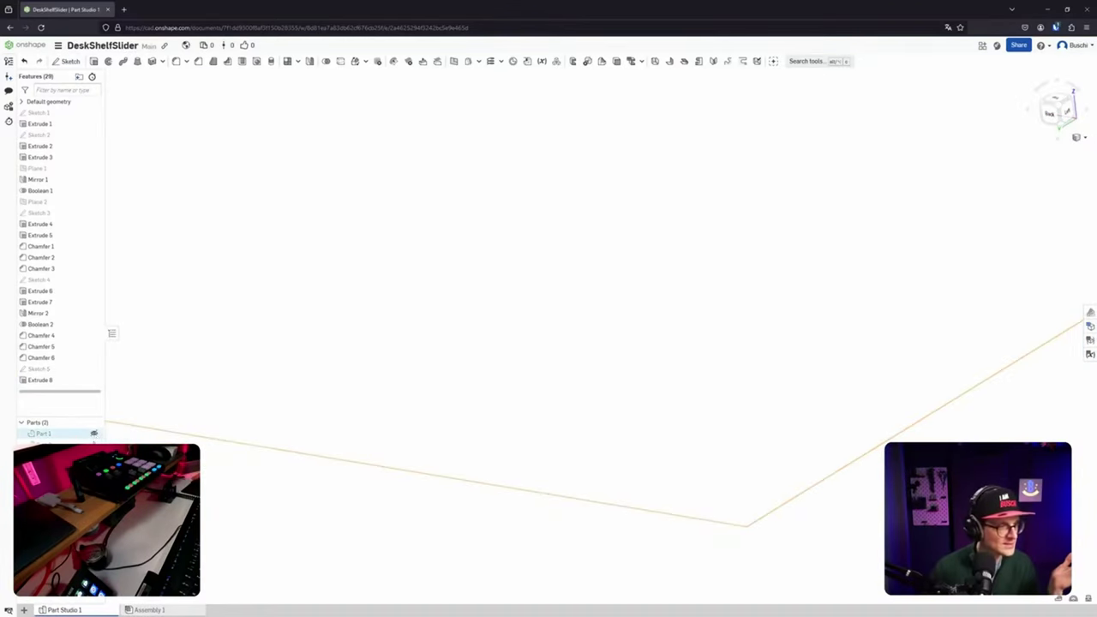
pyautogui.click(94, 443)
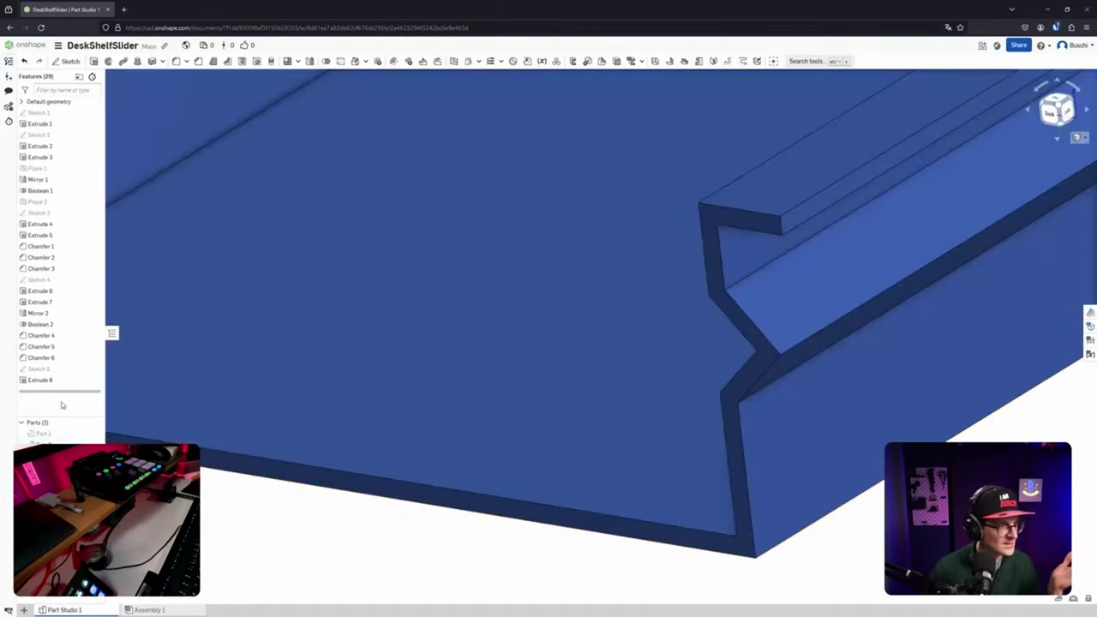
# Reopen the rail extrusion and examine the thin gap between its profile and the neighbouring Sketch 5 chain at the upper corner.
pyautogui.doubleClick(43, 380)
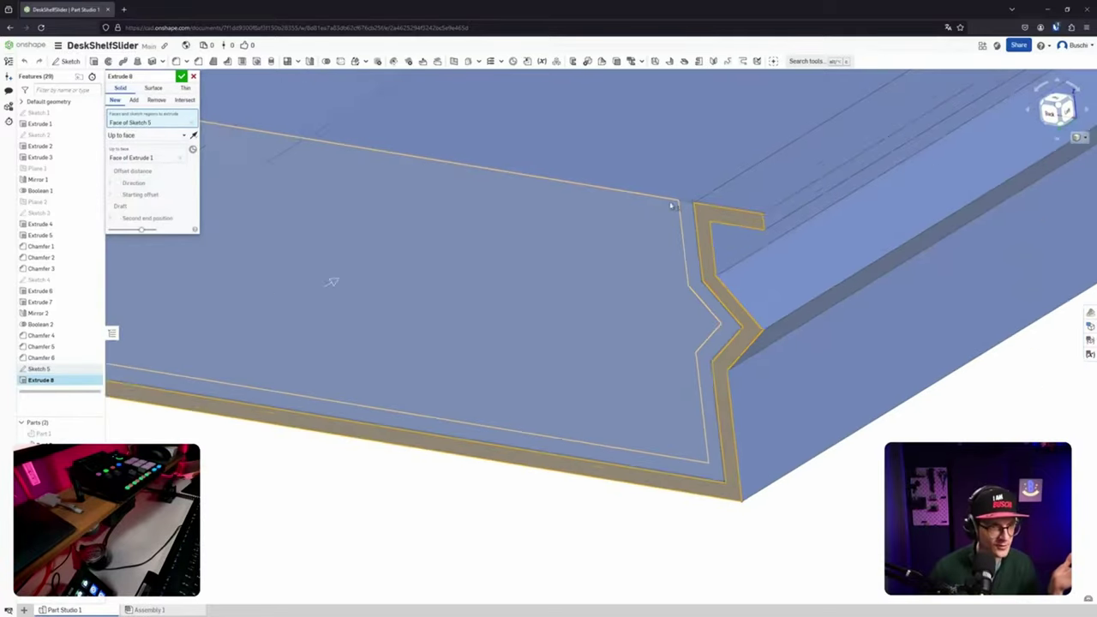
pyautogui.scroll(5, 679, 205)
pyautogui.scroll(2, 685, 209)
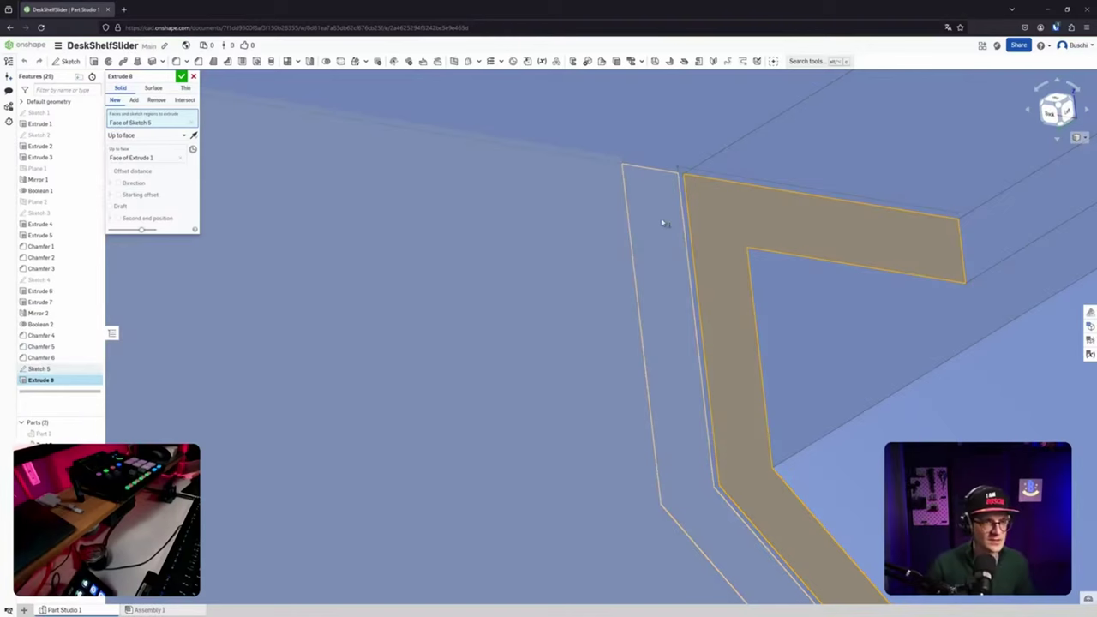
pyautogui.moveTo(668, 257); pyautogui.dragTo(676, 281, button='right')
pyautogui.scroll(5, 689, 315)
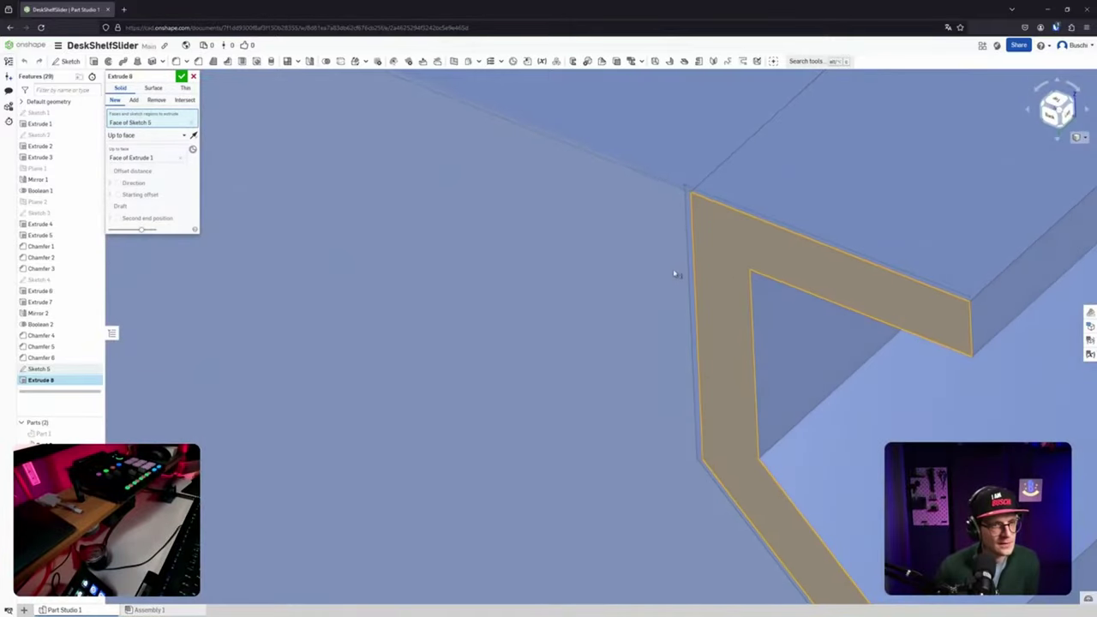
pyautogui.scroll(3, 678, 272)
pyautogui.scroll(-4, 678, 272)
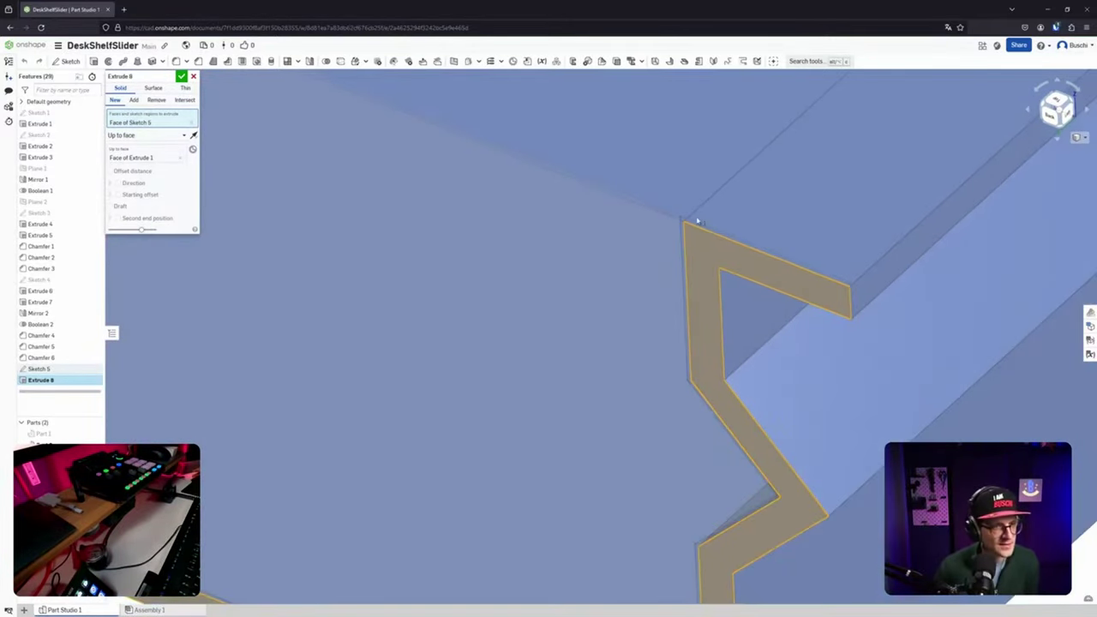
pyautogui.scroll(-5, 658, 231)
pyautogui.scroll(-2, 657, 233)
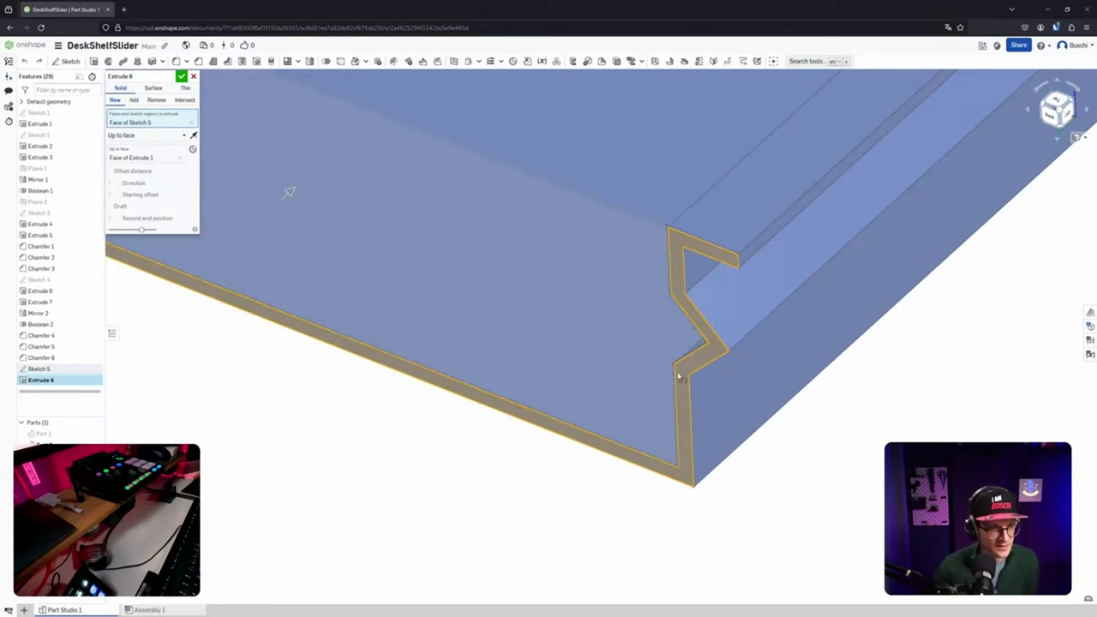
# Examine the clearance between the sketch lines and the rail profile at the V-shaped notch up close.
pyautogui.scroll(5, 678, 374)
pyautogui.scroll(2, 729, 342)
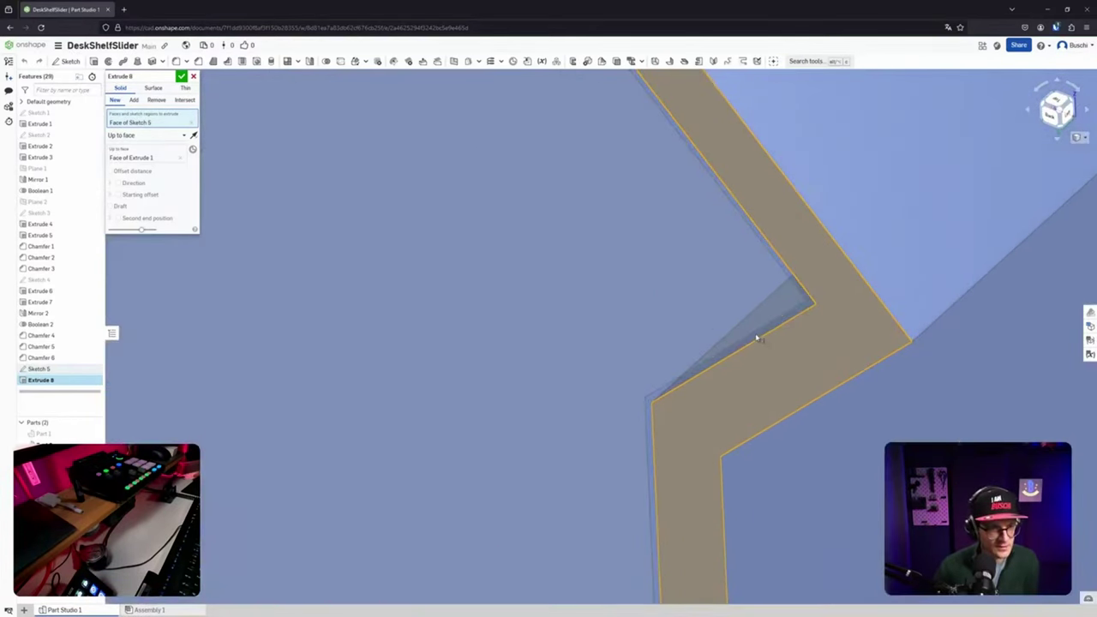
pyautogui.scroll(-1, 767, 326)
pyautogui.scroll(4, 778, 326)
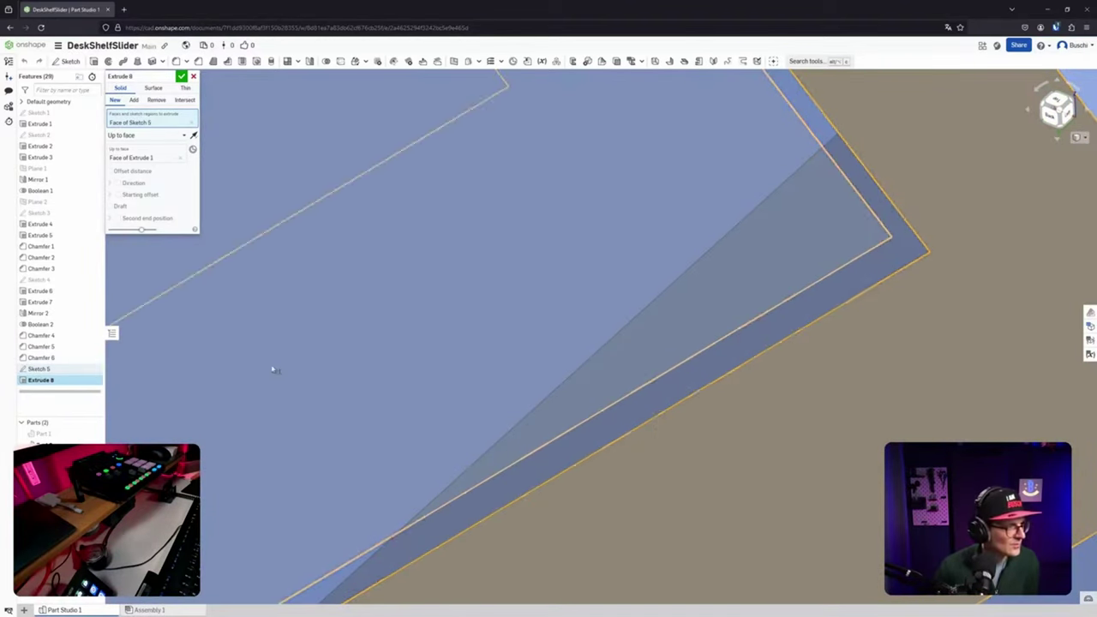
pyautogui.scroll(3, 274, 368)
pyautogui.scroll(-5, 277, 367)
pyautogui.moveTo(291, 302); pyautogui.dragTo(372, 374, button='middle')
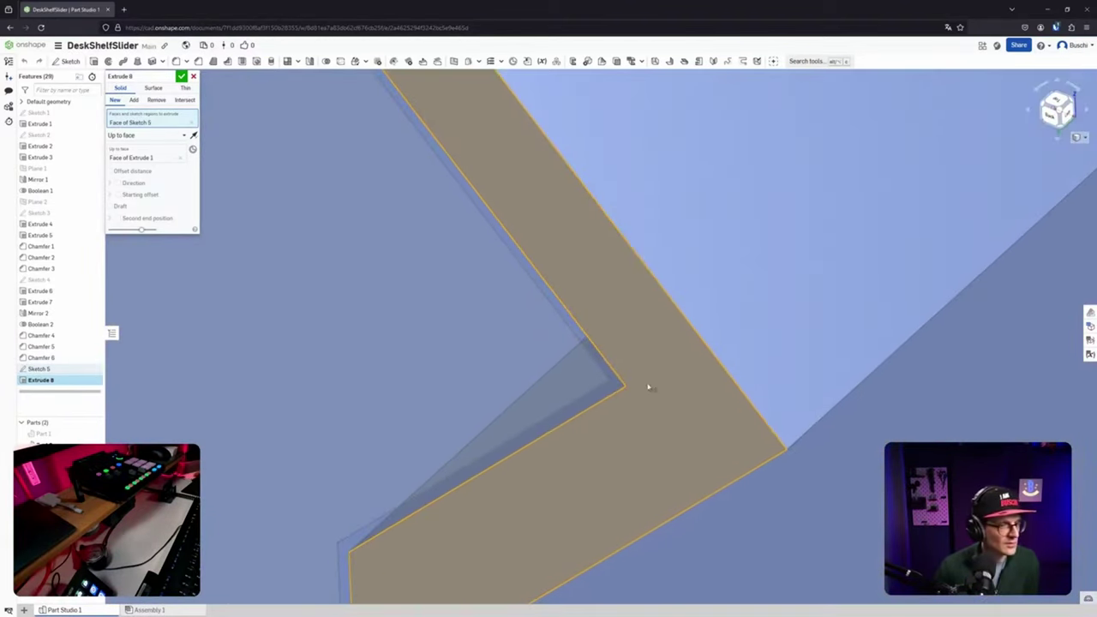
# Examine the rail profile's upper inner corner again, then the opposite side of the holder.
pyautogui.moveTo(446, 249); pyautogui.dragTo(617, 480, button='middle')
pyautogui.moveTo(488, 271); pyautogui.dragTo(688, 541, button='middle')
pyautogui.moveTo(609, 292); pyautogui.dragTo(595, 445, button='middle')
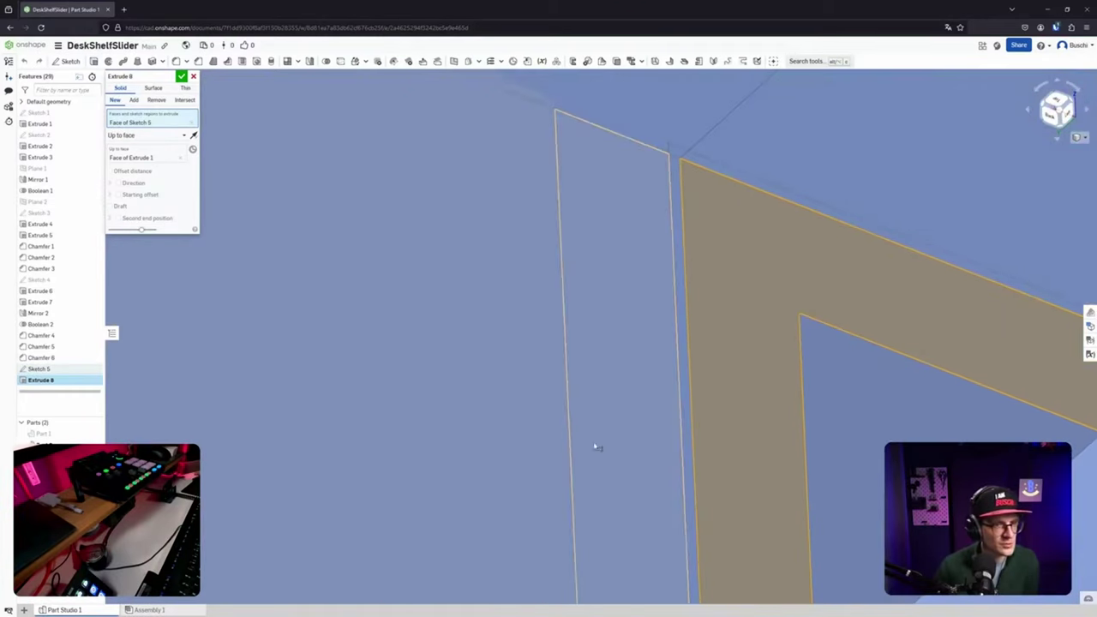
pyautogui.scroll(5, 668, 148)
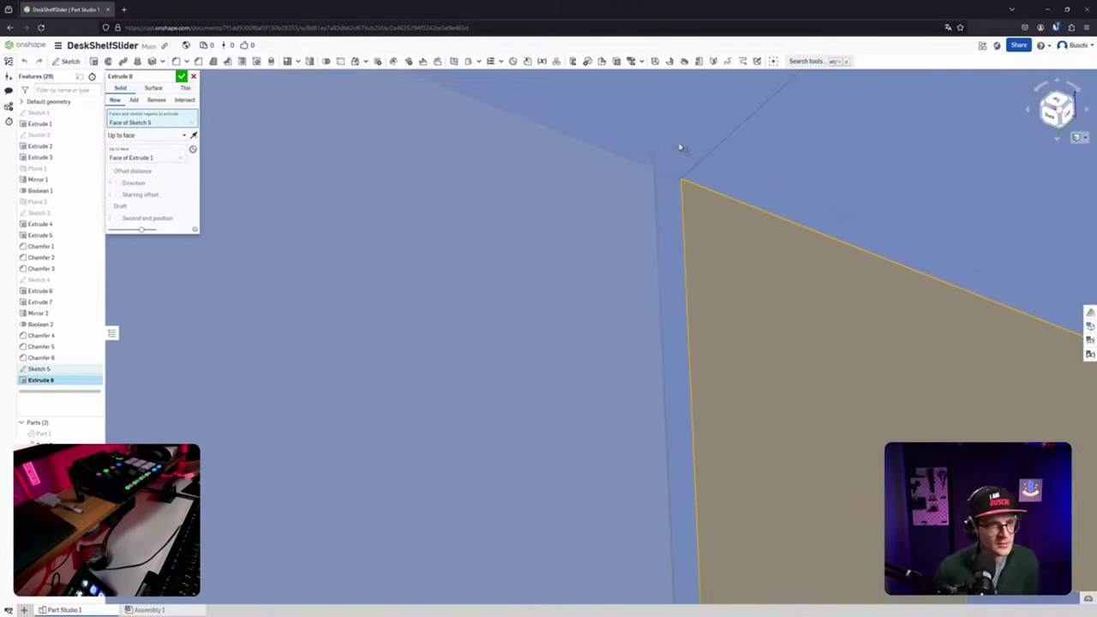
pyautogui.scroll(3, 708, 235)
pyautogui.scroll(-8, 712, 225)
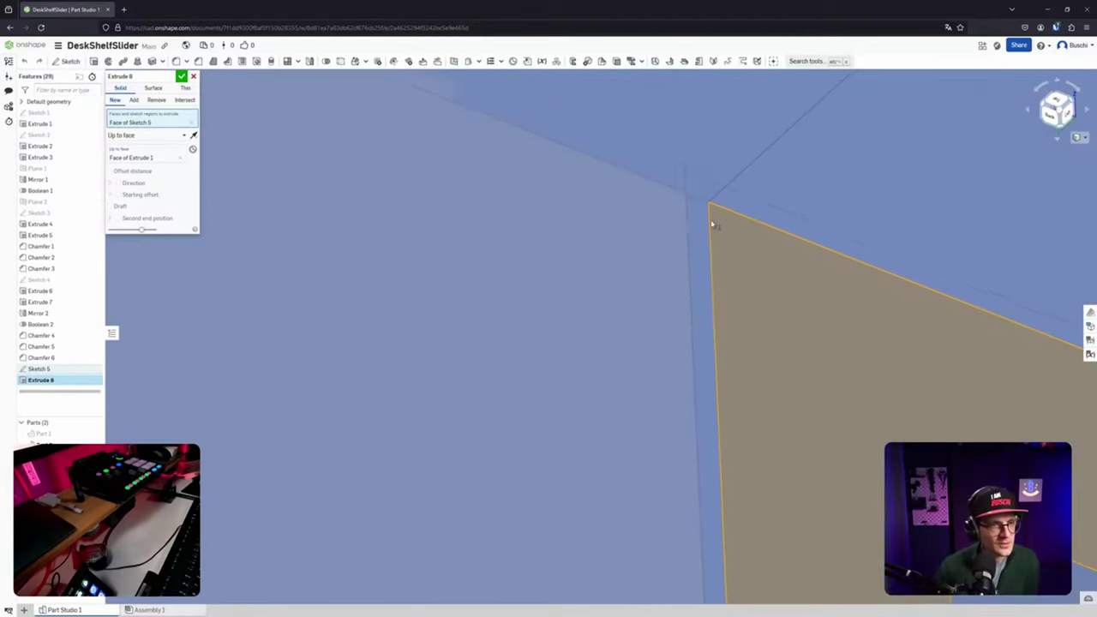
pyautogui.moveTo(573, 218); pyautogui.dragTo(775, 315, button='middle')
pyautogui.scroll(1, 775, 315)
pyautogui.scroll(-1, 775, 312)
pyautogui.moveTo(607, 281); pyautogui.dragTo(900, 311, button='middle')
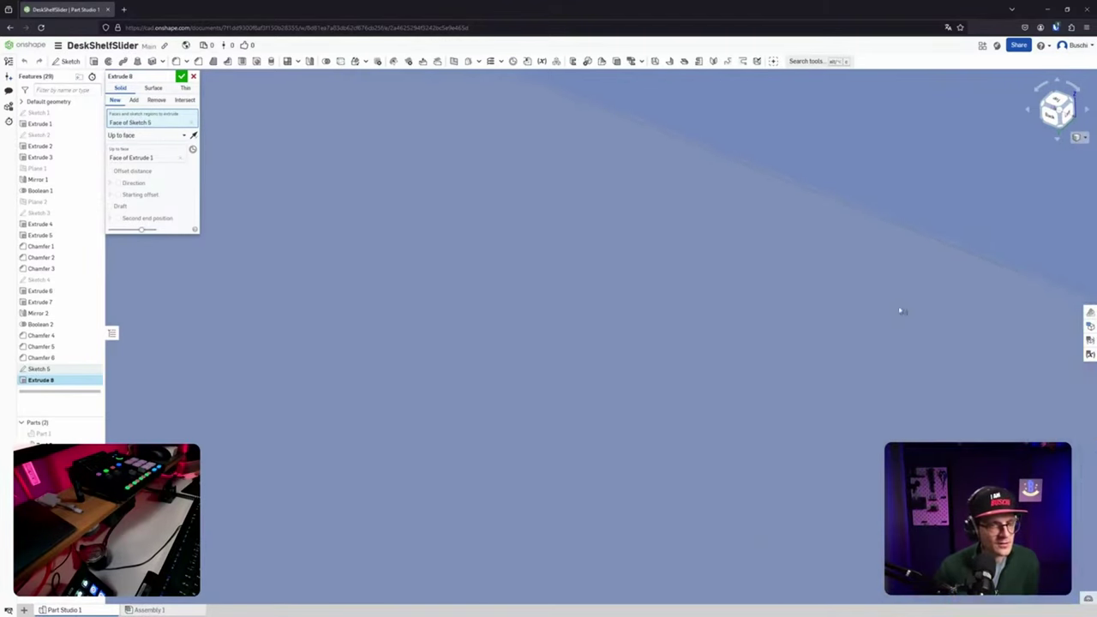
pyautogui.scroll(-5, 899, 304)
pyautogui.moveTo(730, 270); pyautogui.dragTo(662, 426, button='middle')
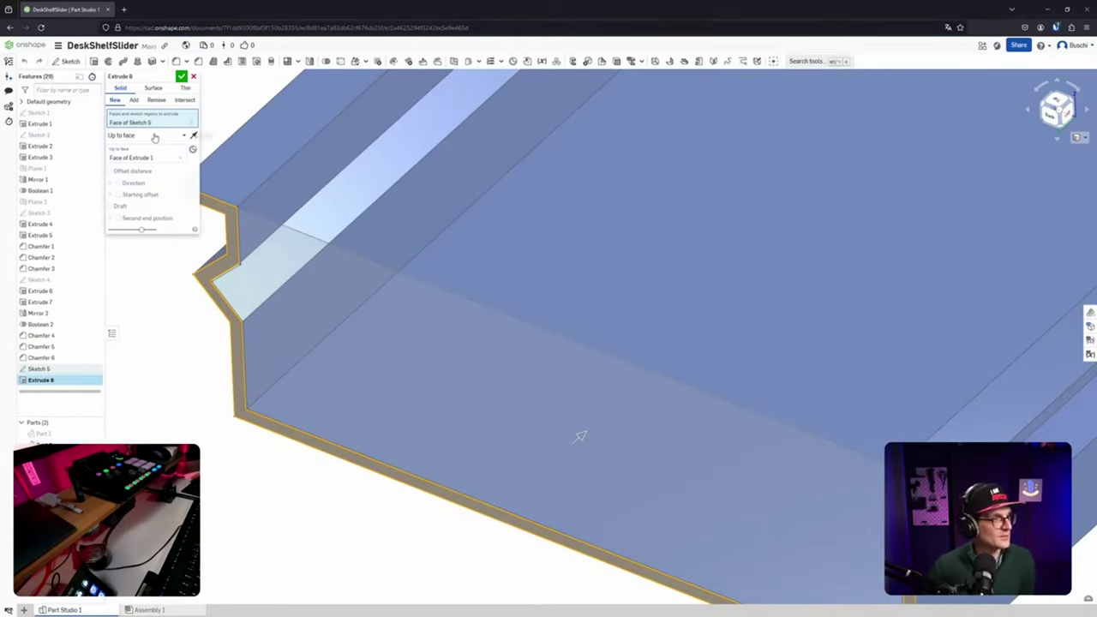
# Close the rail extrusion's settings, show Sketch 5 and hide the holder part.
pyautogui.click(181, 77)
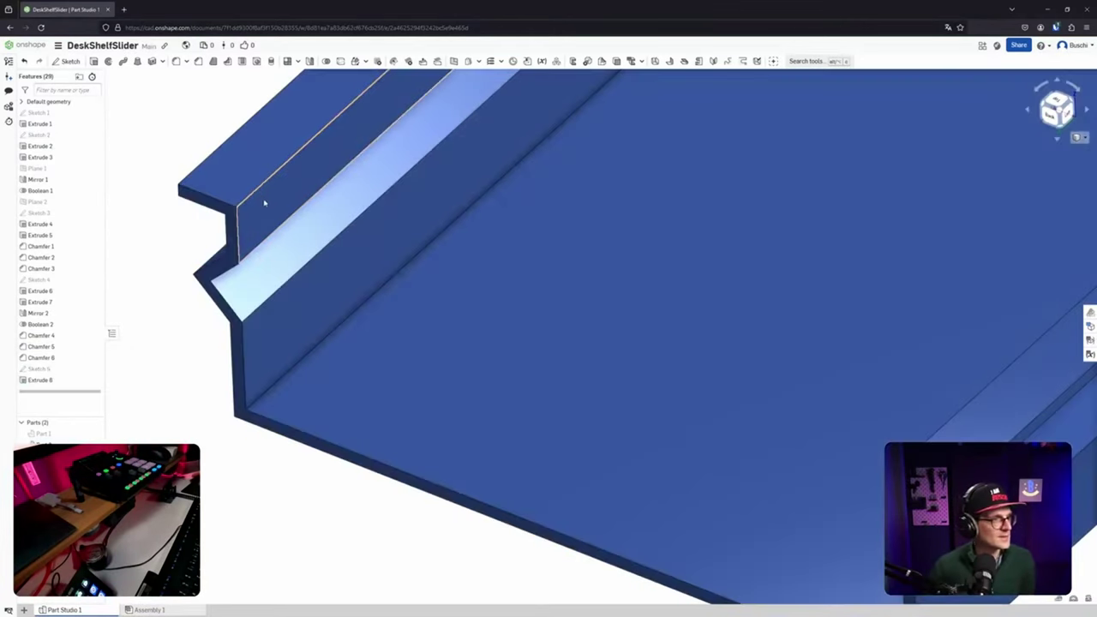
pyautogui.moveTo(251, 248); pyautogui.dragTo(245, 207, button='middle')
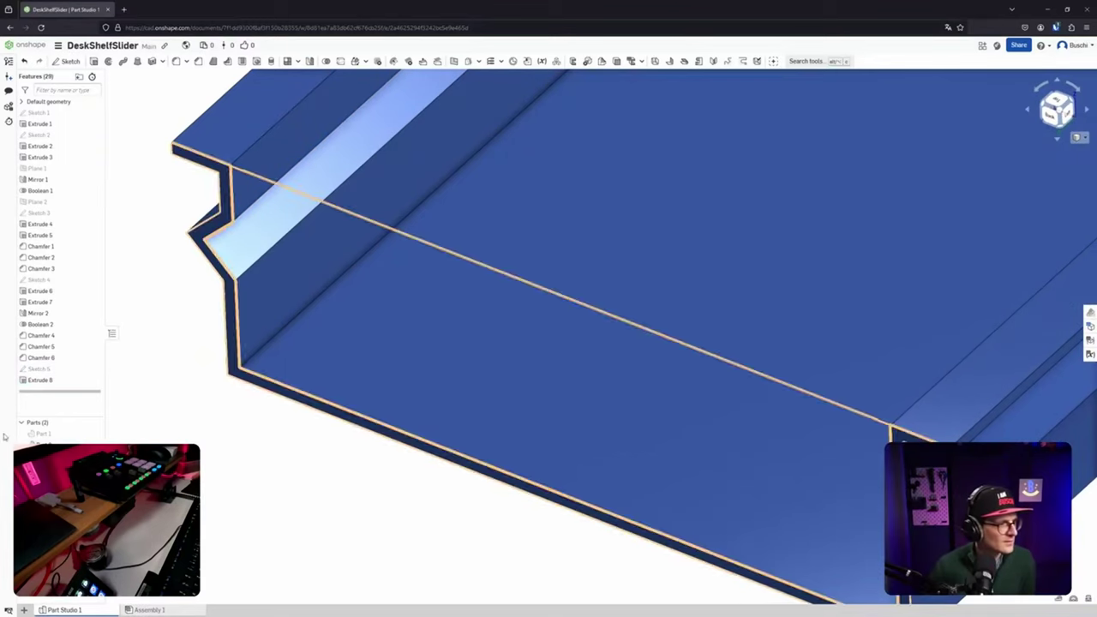
pyautogui.click(93, 370)
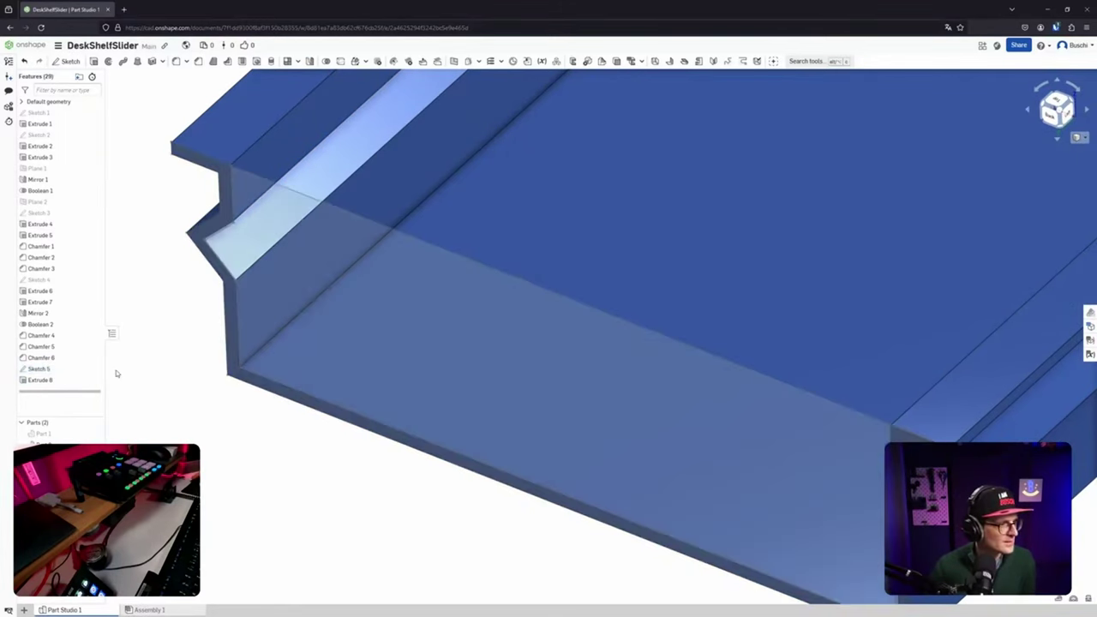
pyautogui.click(95, 444)
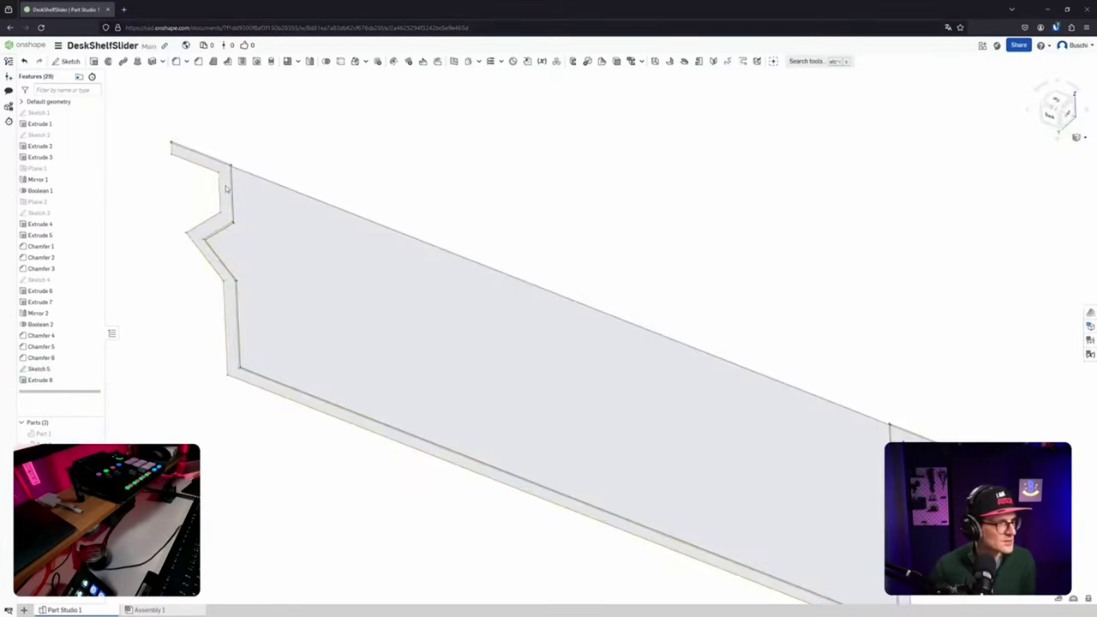
# Edit Sketch 5 and make the long top line's loose end coincident with the rail profile's upper inner corner.
pyautogui.scroll(-5, 235, 152)
pyautogui.scroll(8, 236, 153)
pyautogui.moveTo(210, 190); pyautogui.dragTo(417, 255, button='middle')
pyautogui.scroll(5, 421, 261)
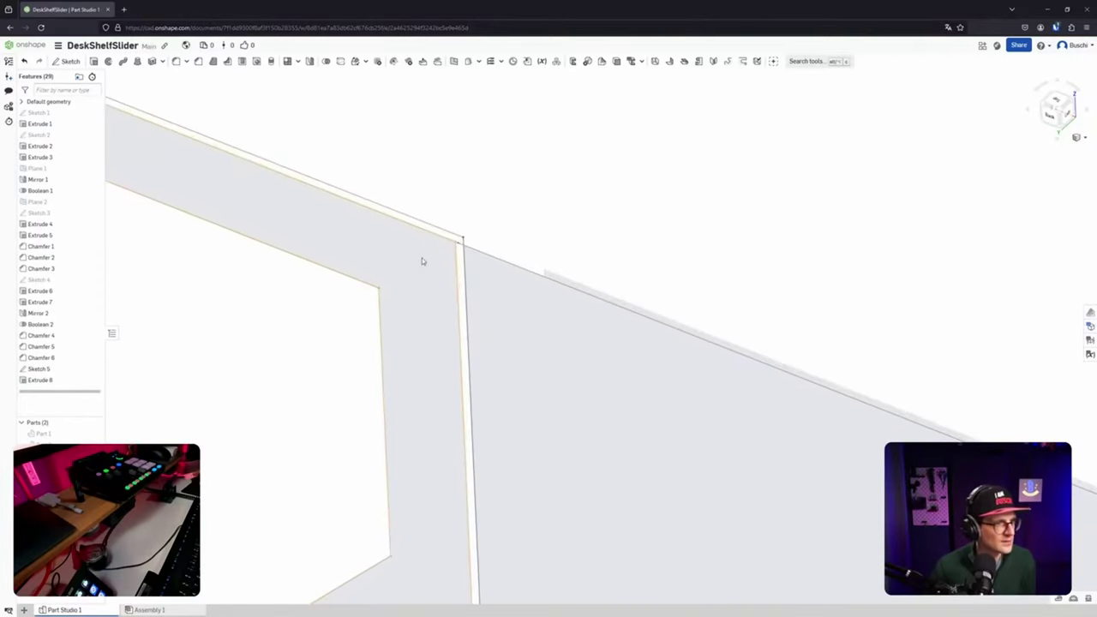
pyautogui.scroll(6, 454, 246)
pyautogui.scroll(4, 473, 234)
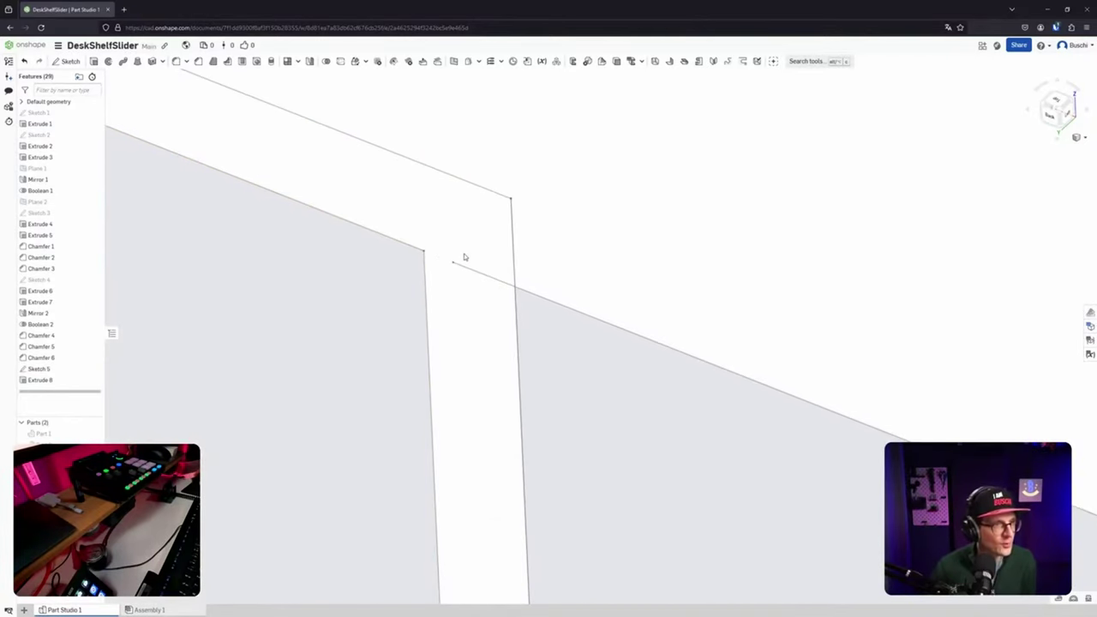
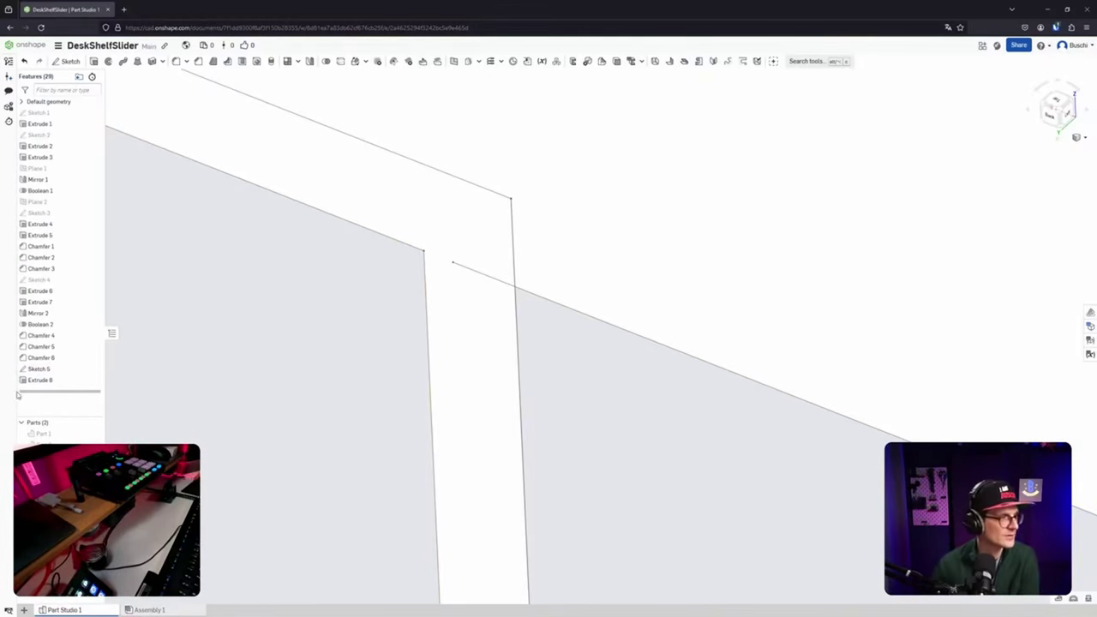
pyautogui.doubleClick(40, 370)
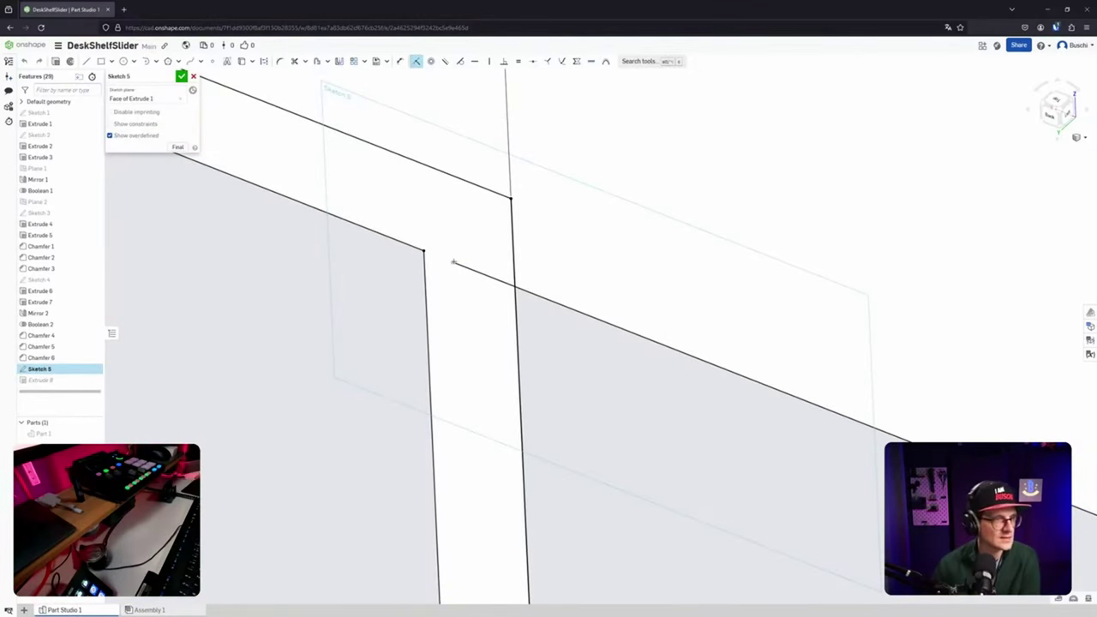
pyautogui.click(425, 251)
pyautogui.scroll(3, 421, 244)
pyautogui.scroll(-12, 416, 232)
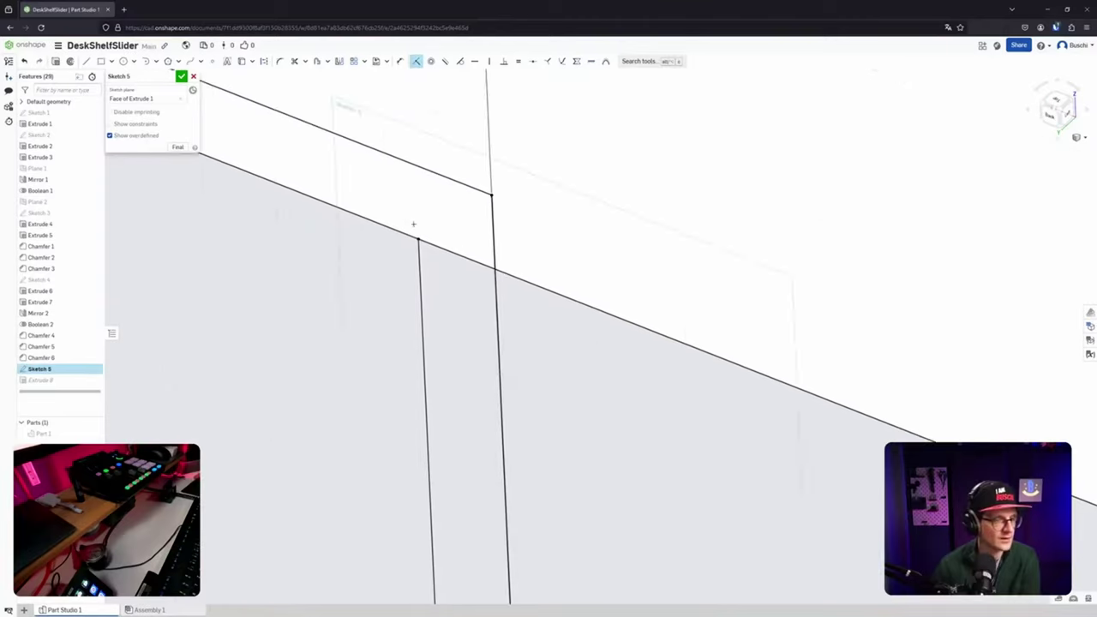
pyautogui.scroll(-2, 418, 206)
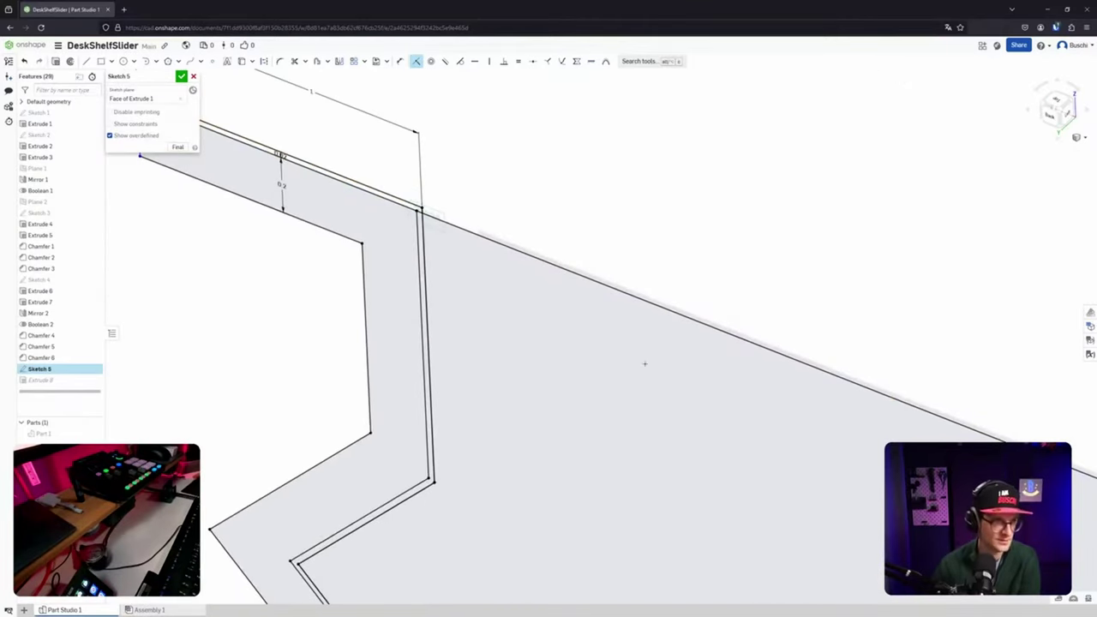
# Examine where the top line meets the rail profile's opposite upper corner, and finish editing Sketch 5.
pyautogui.scroll(10, 369, 172)
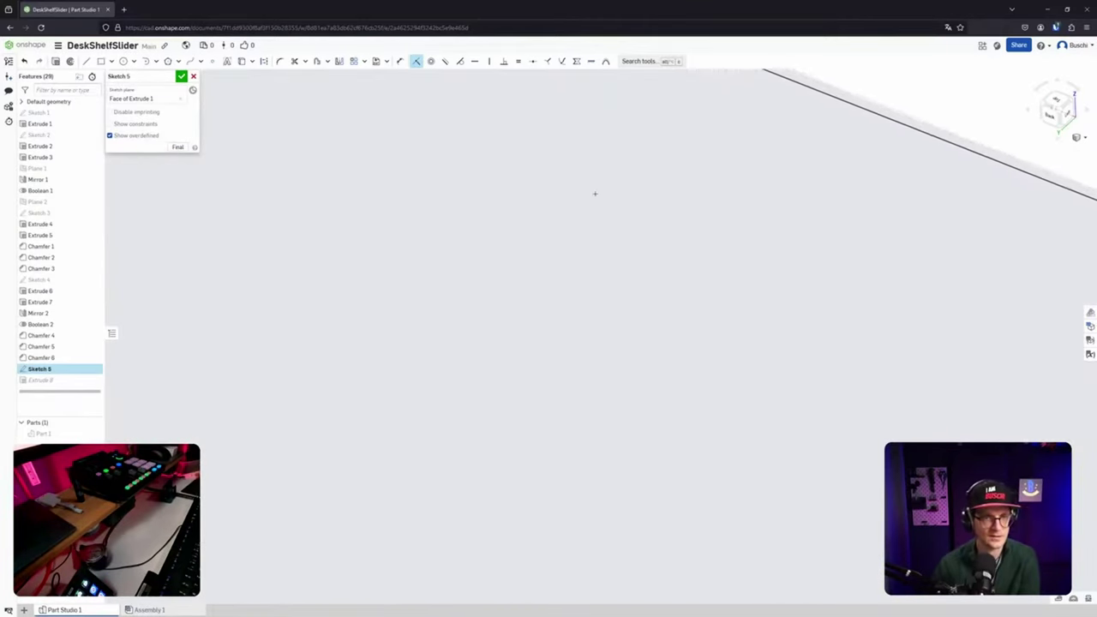
pyautogui.scroll(-5, 595, 194)
pyautogui.scroll(5, 982, 328)
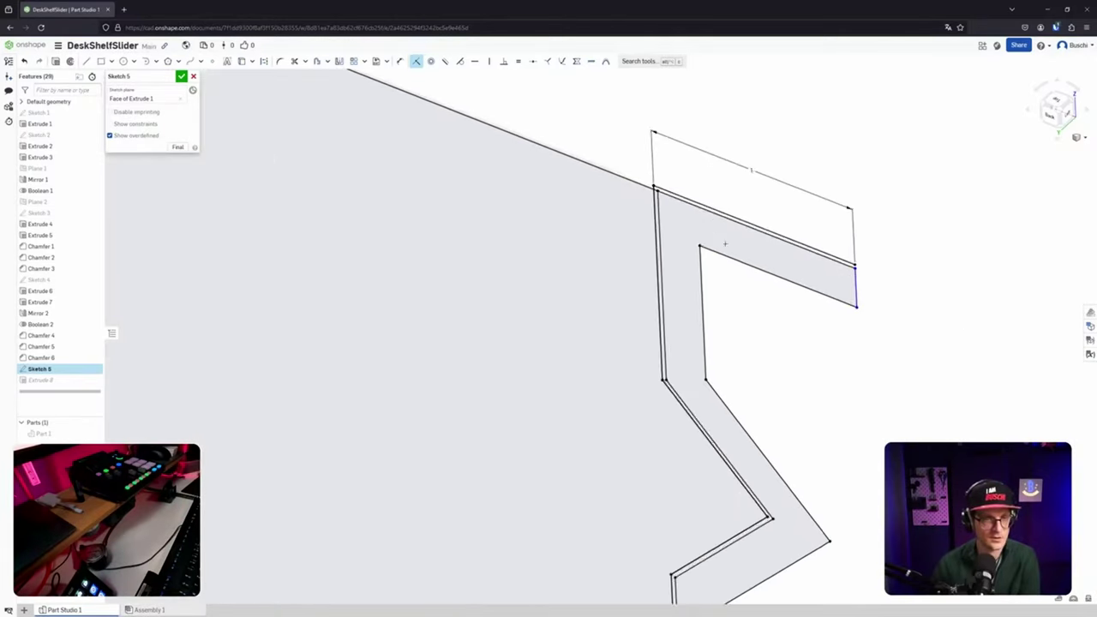
pyautogui.scroll(3, 725, 243)
pyautogui.moveTo(774, 162); pyautogui.dragTo(883, 153, button='middle')
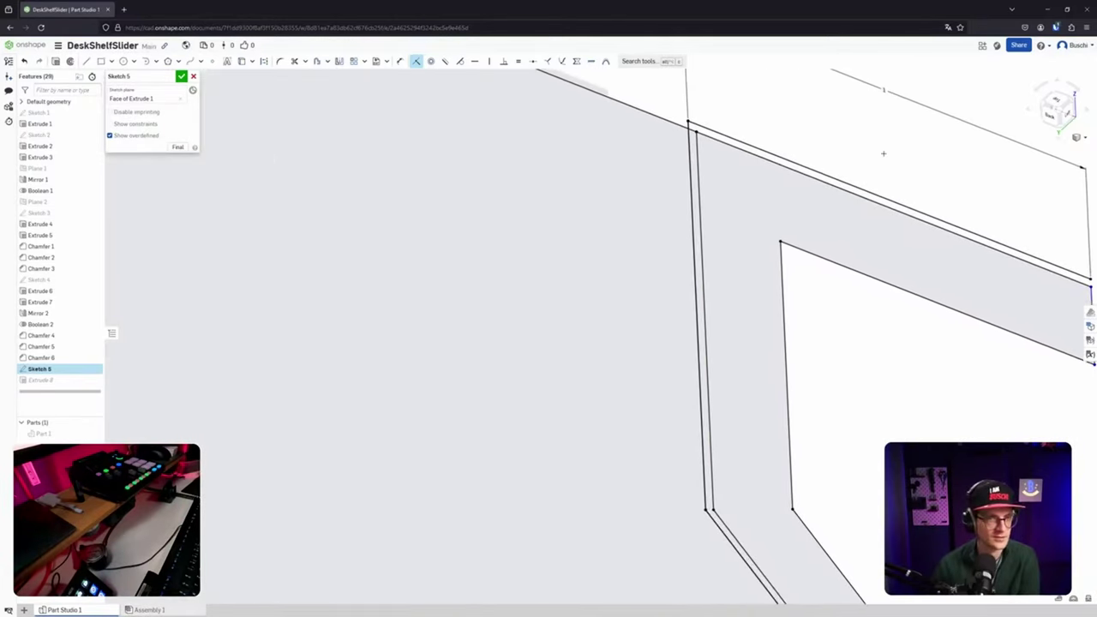
pyautogui.scroll(-4, 883, 153)
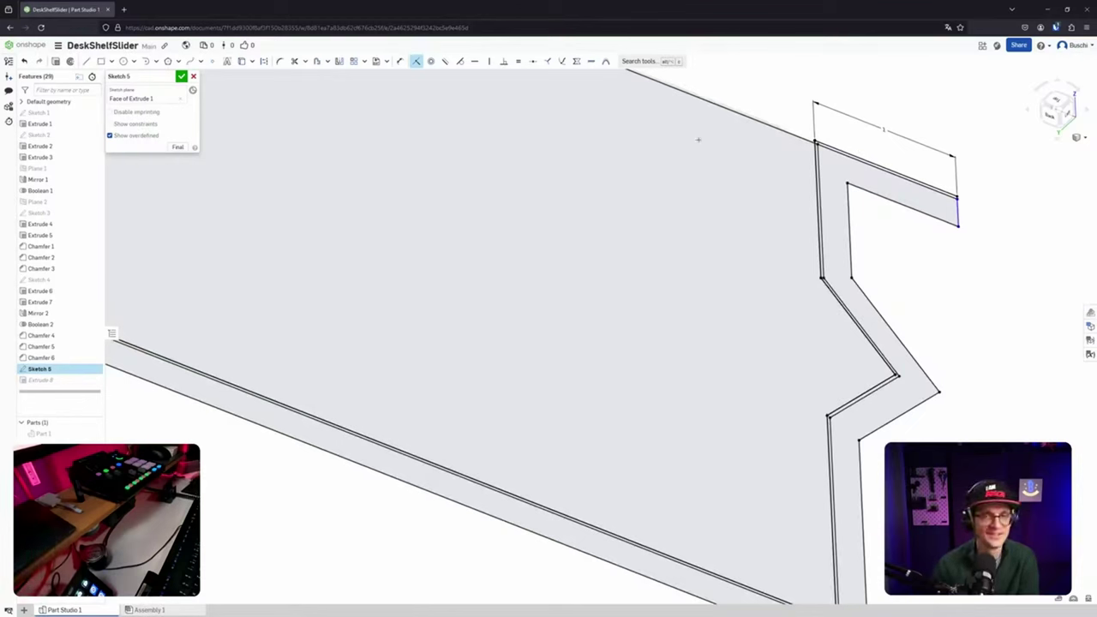
pyautogui.moveTo(579, 171)
pyautogui.mouseDown(button='middle')
pyautogui.moveTo(609, 246)
pyautogui.moveTo(648, 260)
pyautogui.mouseUp(button='middle')
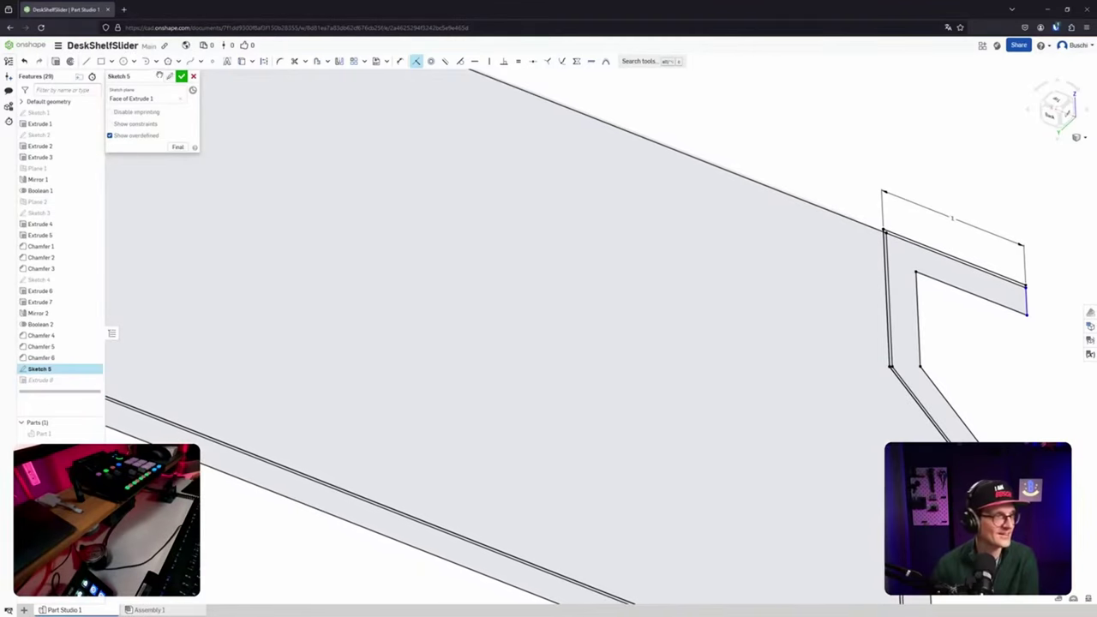
pyautogui.click(182, 78)
pyautogui.scroll(5, 637, 299)
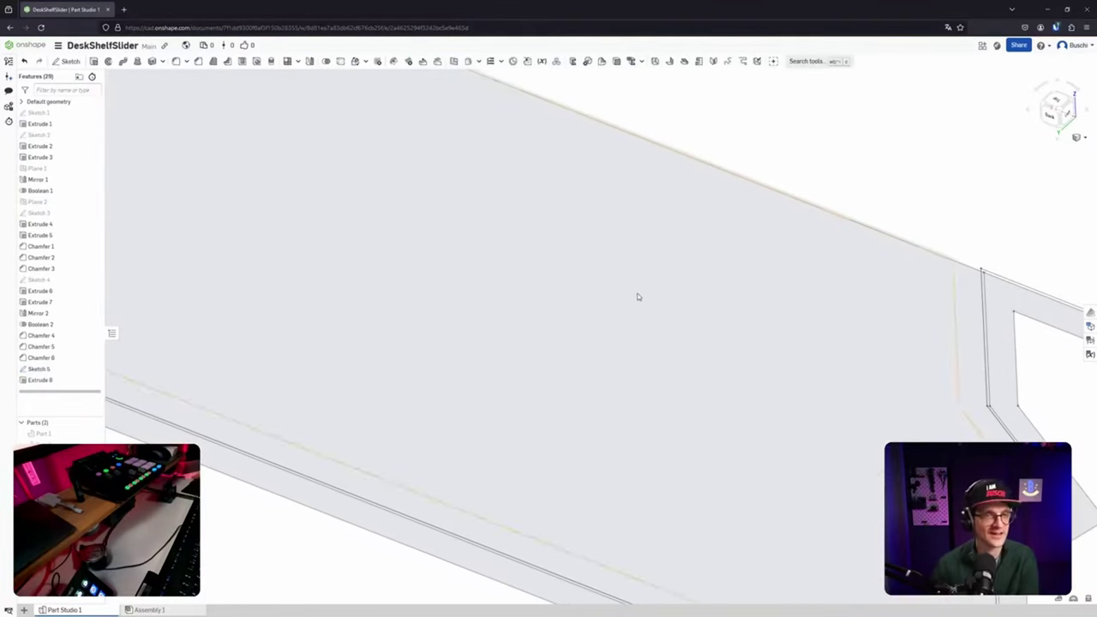
pyautogui.scroll(-6, 637, 300)
pyautogui.scroll(-4, 600, 319)
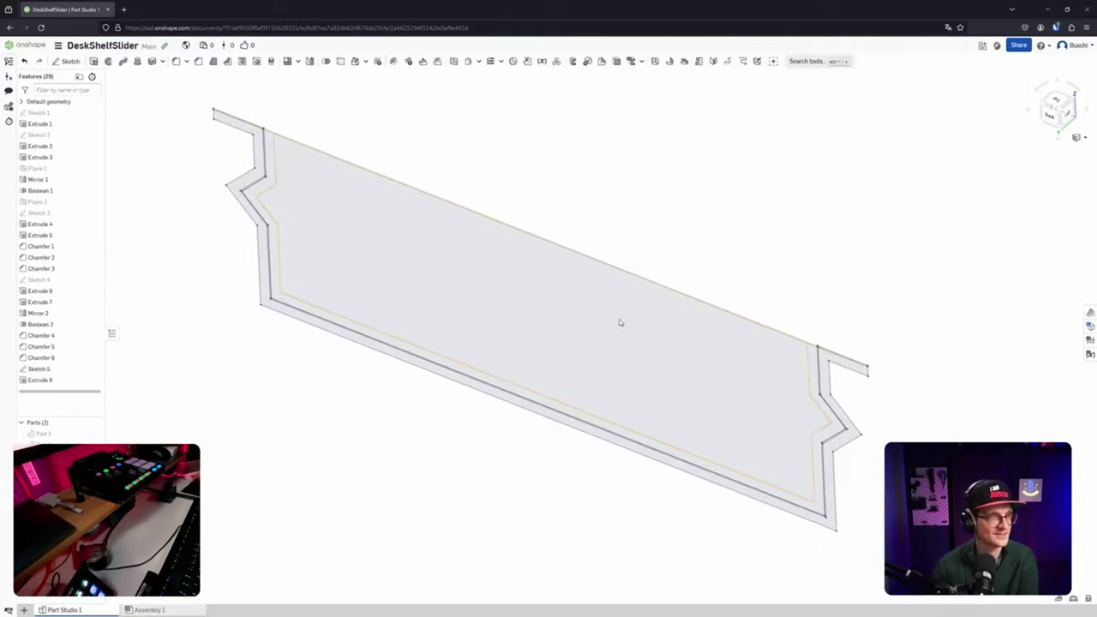
pyautogui.moveTo(383, 207); pyautogui.dragTo(409, 234, button='middle')
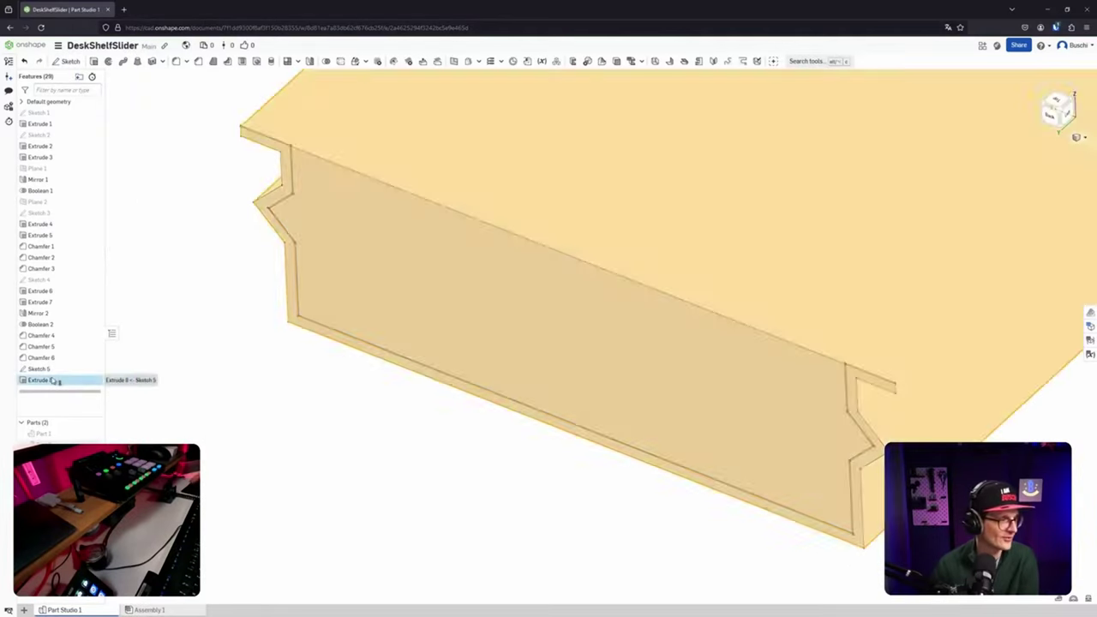
pyautogui.doubleClick(55, 380)
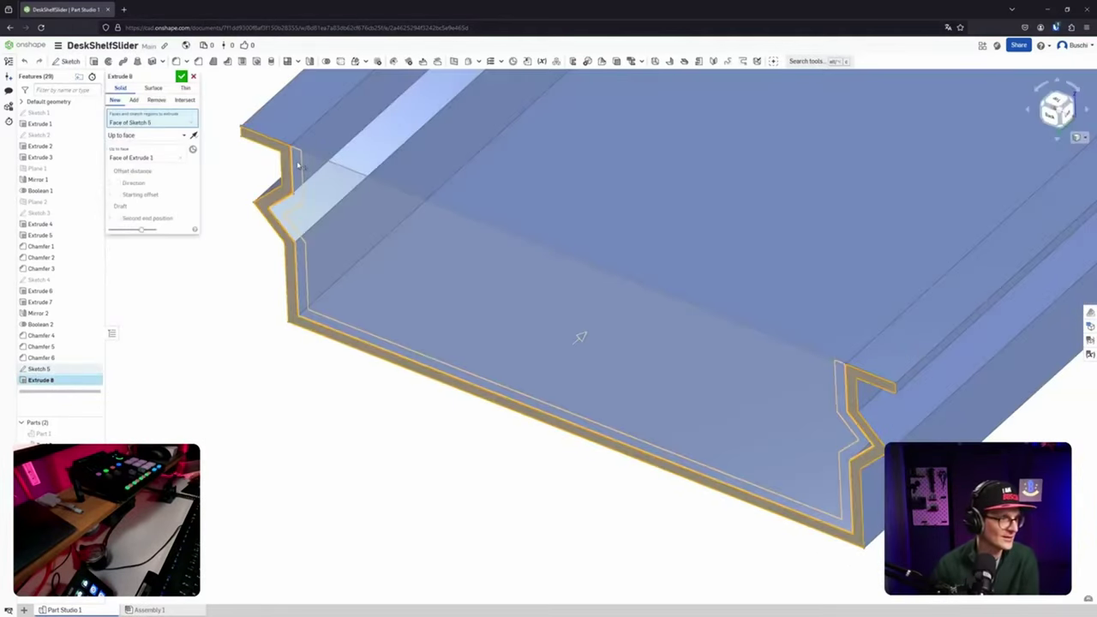
pyautogui.scroll(5, 297, 162)
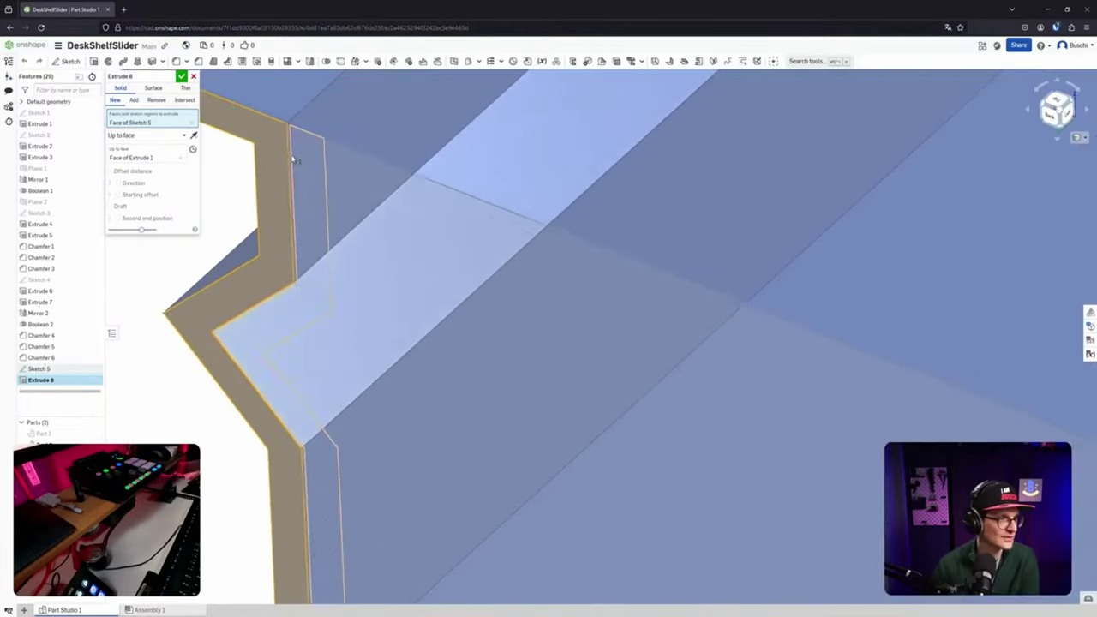
pyautogui.click(288, 118)
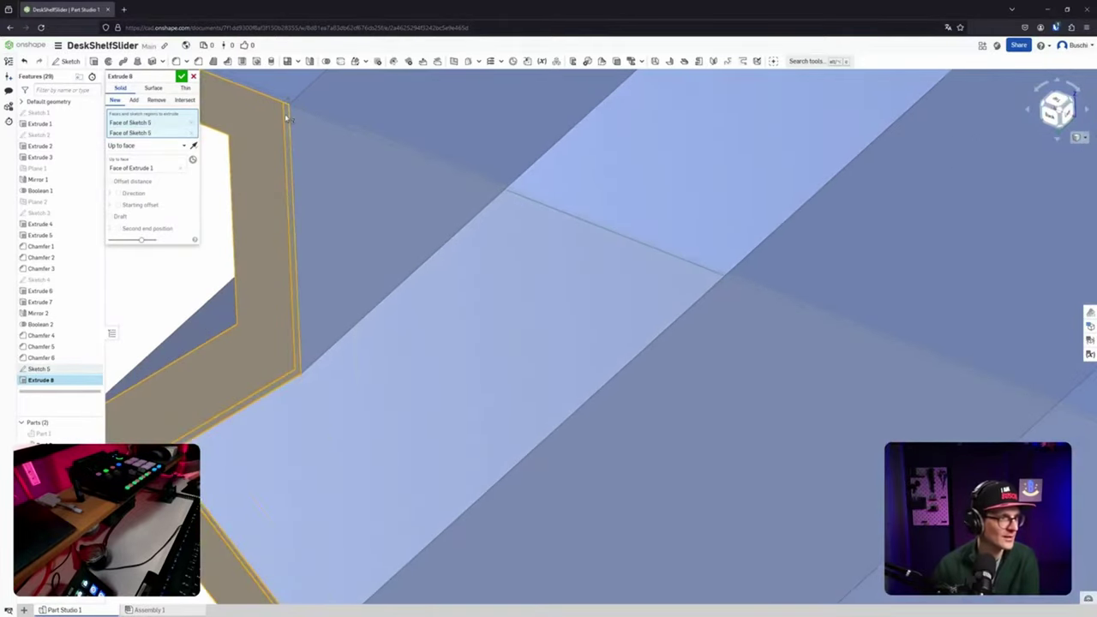
pyautogui.click(326, 165)
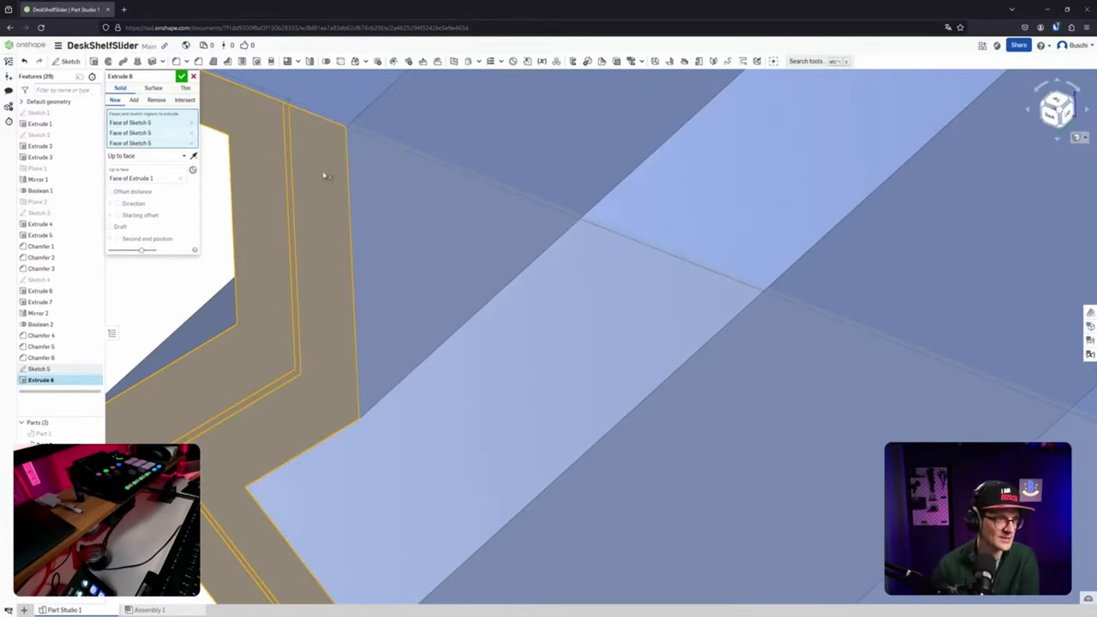
pyautogui.click(392, 281)
pyautogui.scroll(-6, 391, 281)
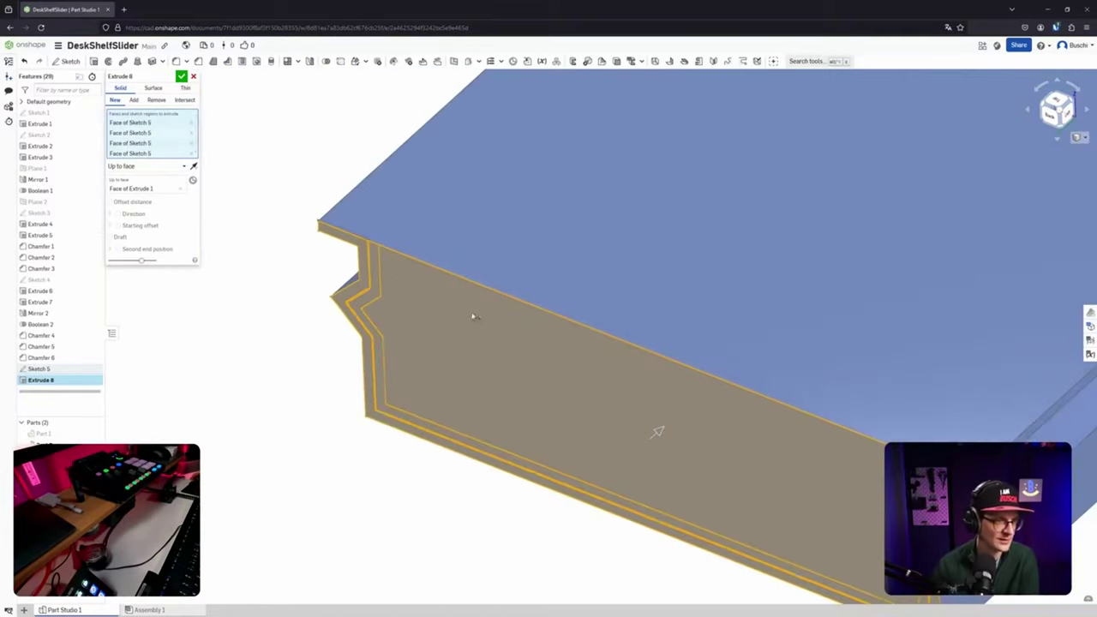
pyautogui.scroll(4, 819, 433)
pyautogui.moveTo(605, 338); pyautogui.dragTo(384, 437, button='right')
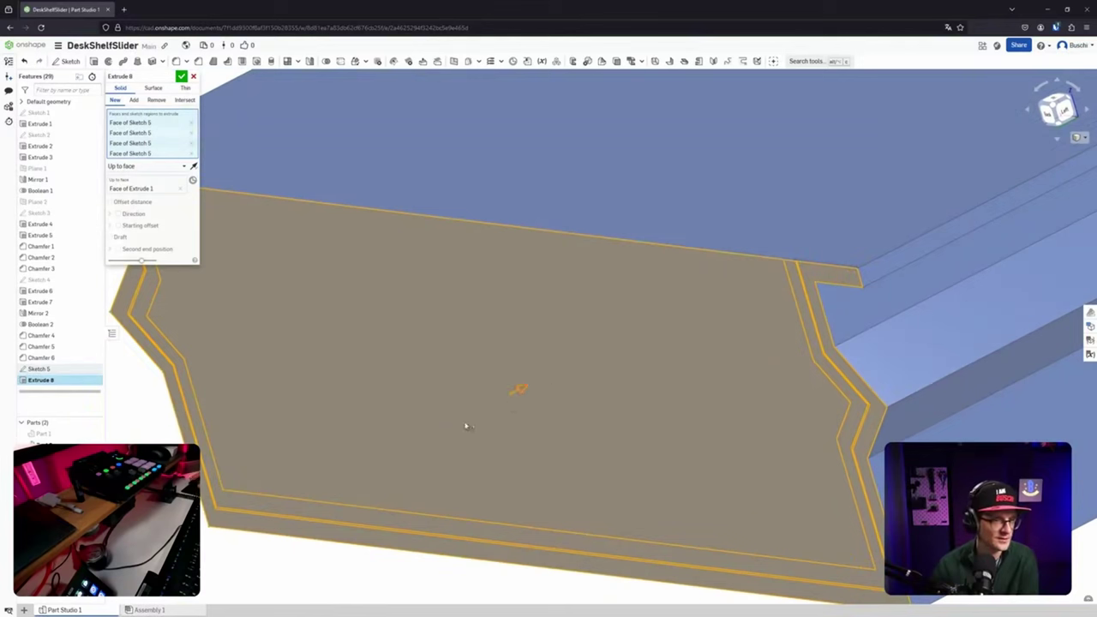
pyautogui.click(179, 174)
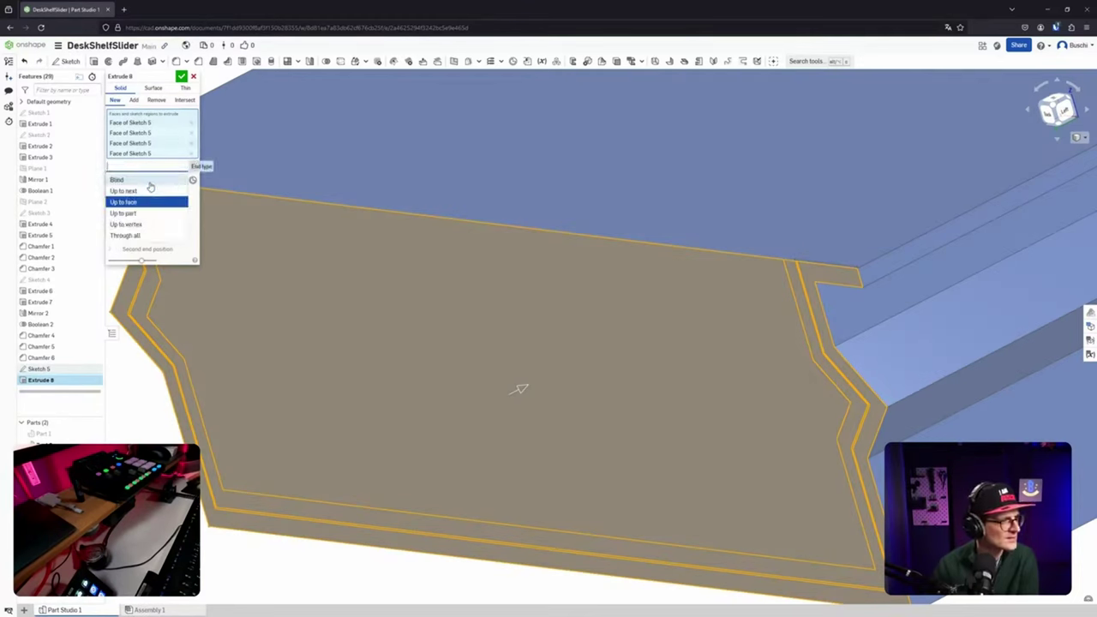
pyautogui.click(148, 180)
pyautogui.moveTo(716, 290); pyautogui.dragTo(500, 377)
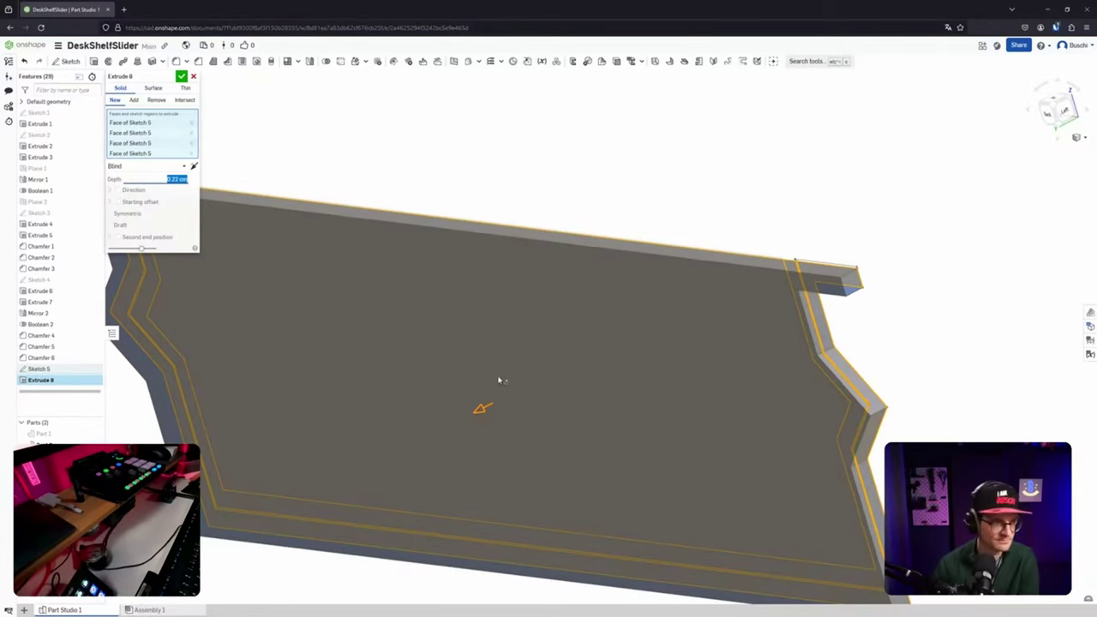
pyautogui.moveTo(500, 380); pyautogui.dragTo(506, 378)
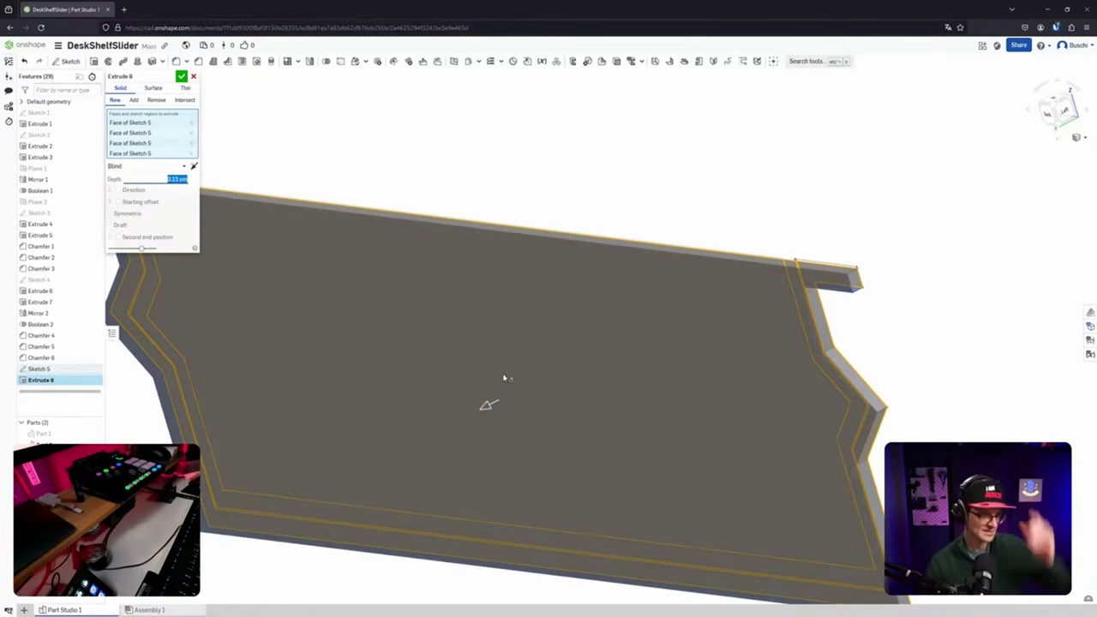
pyautogui.press('Return')
# Show the holder and start a new extrusion with Sketch 5's rail profile and the band along its inner side.
pyautogui.moveTo(461, 365); pyautogui.dragTo(499, 353, button='middle')
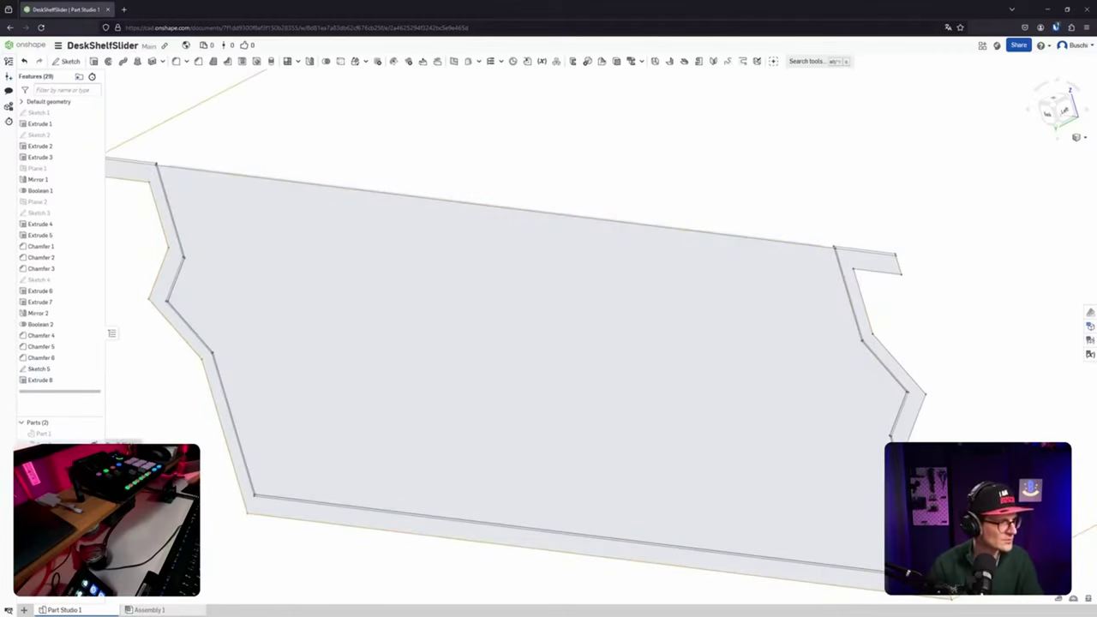
pyautogui.click(94, 444)
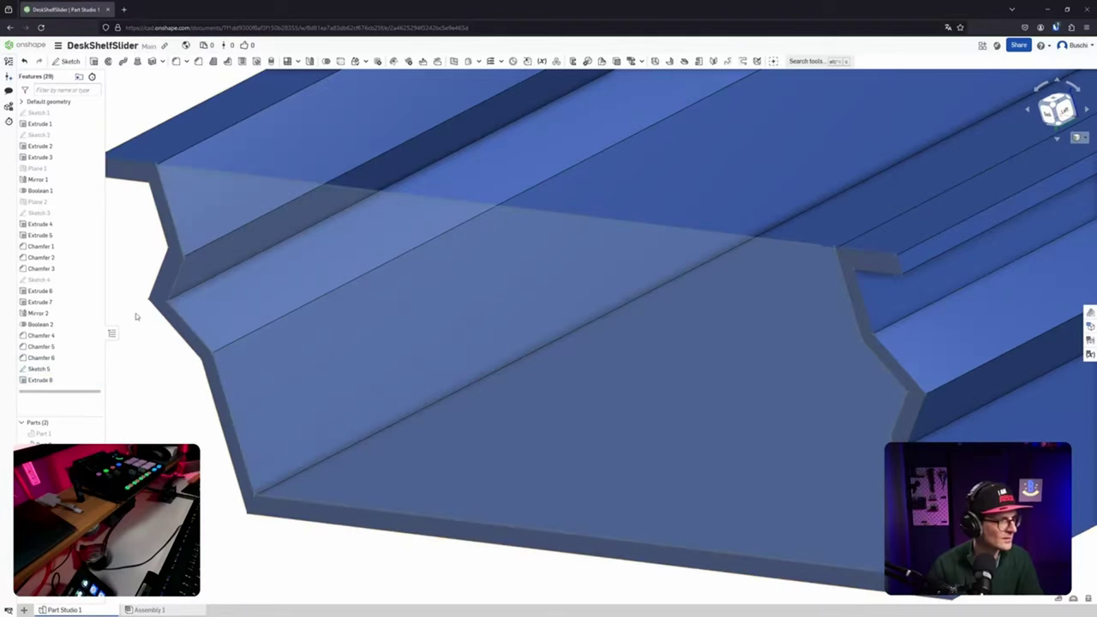
pyautogui.moveTo(135, 317); pyautogui.dragTo(231, 316, button='middle')
pyautogui.click(96, 61)
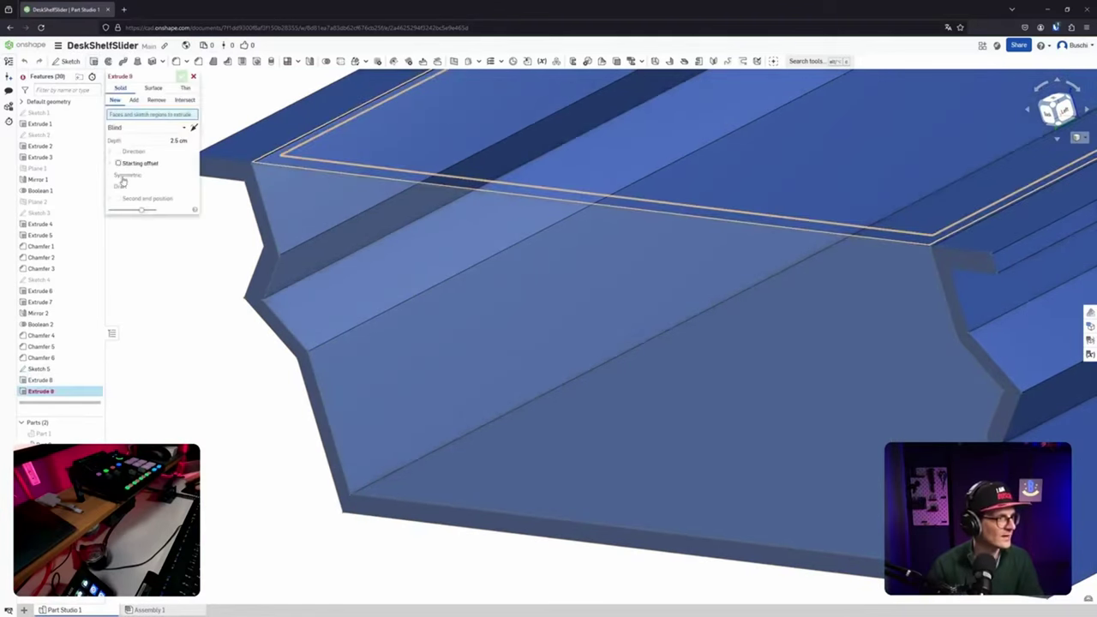
pyautogui.click(253, 175)
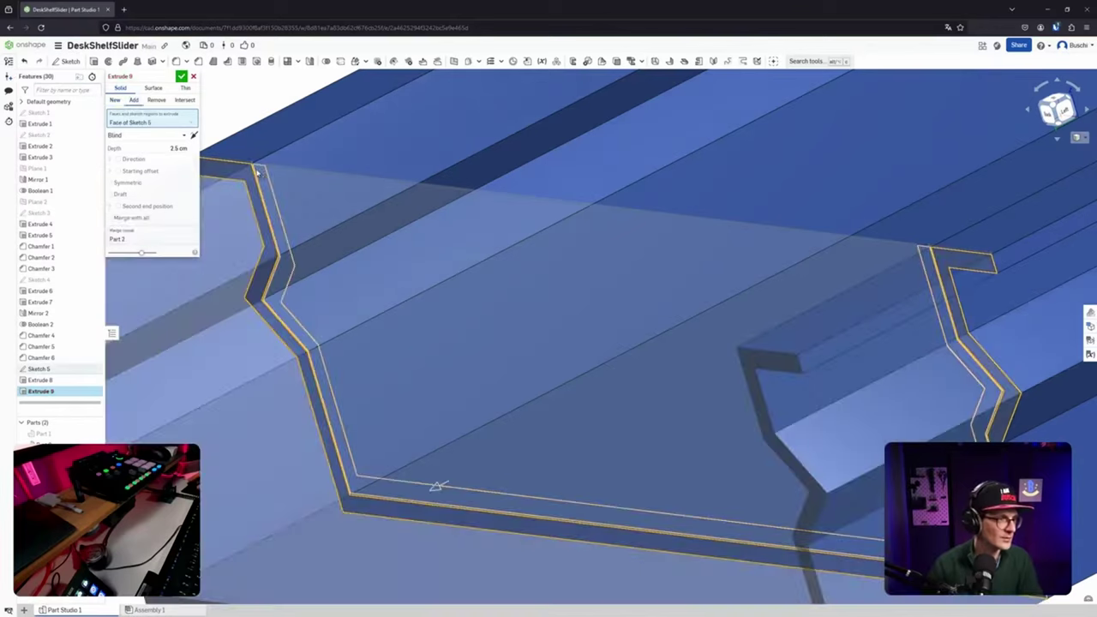
pyautogui.click(436, 486)
pyautogui.scroll(-5, 343, 329)
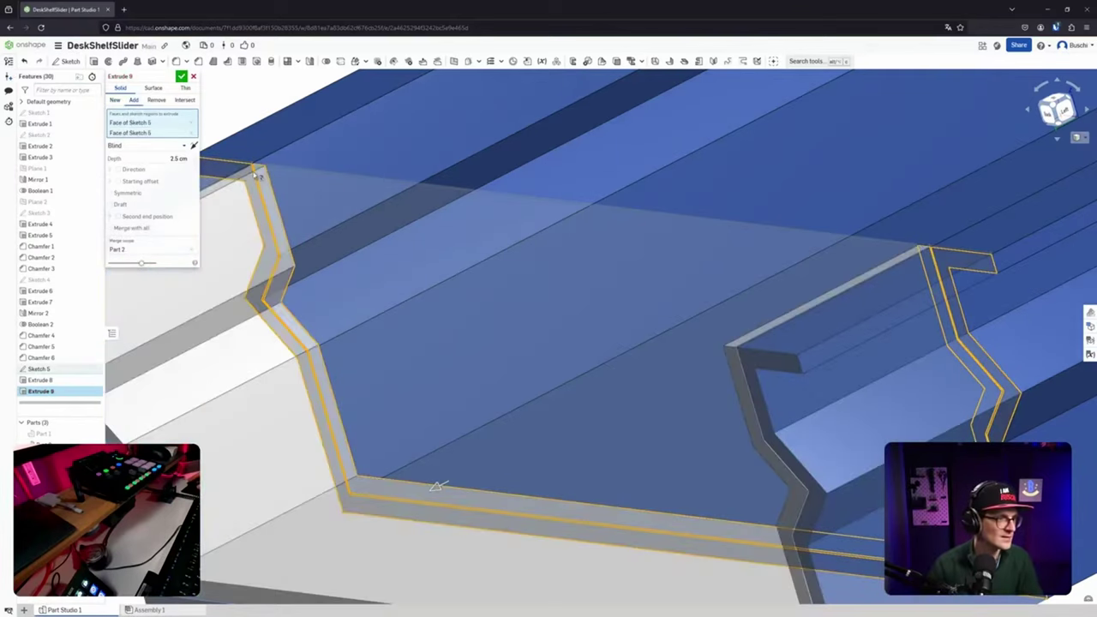
# Include the thin clearance strip and the large central region of Sketch 5 in the new extrusion.
pyautogui.scroll(10, 510, 191)
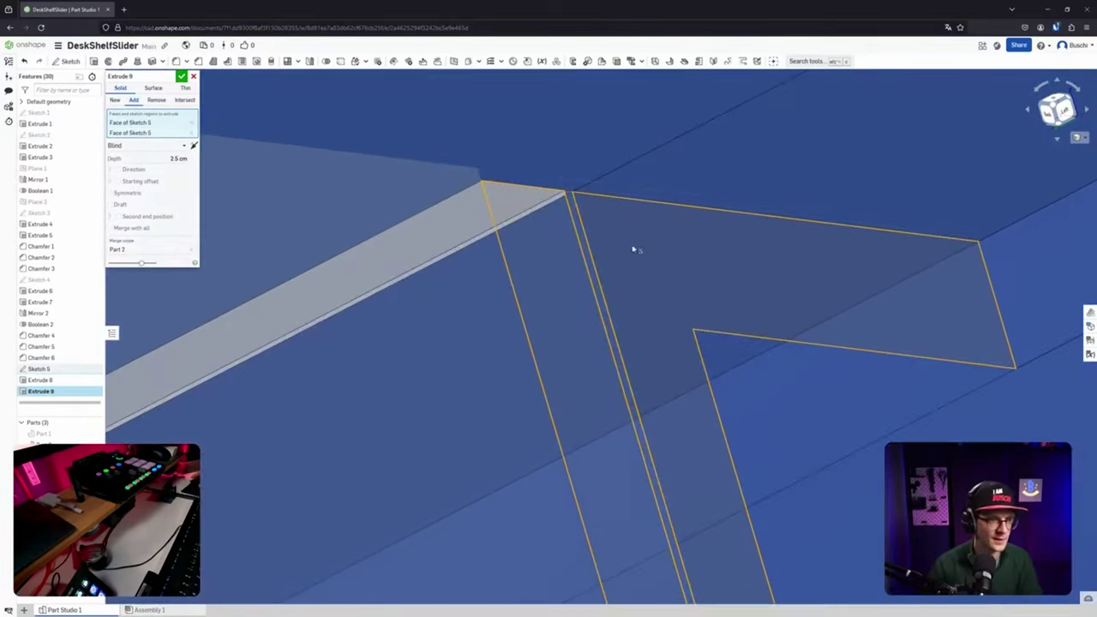
pyautogui.scroll(2, 590, 232)
pyautogui.click(570, 214)
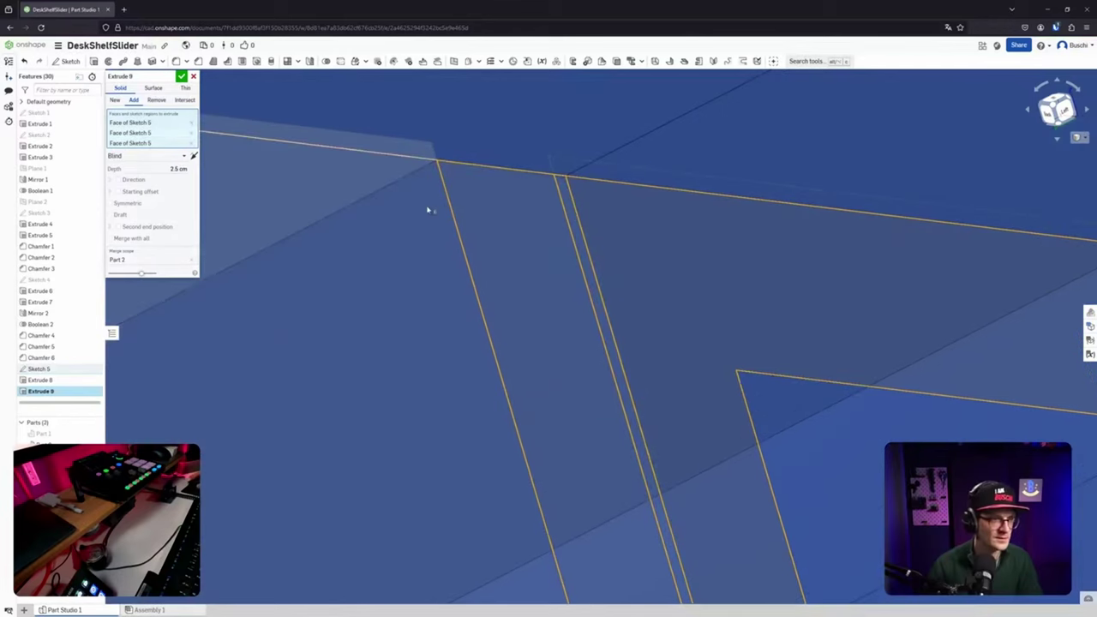
pyautogui.click(409, 212)
pyautogui.scroll(-8, 455, 238)
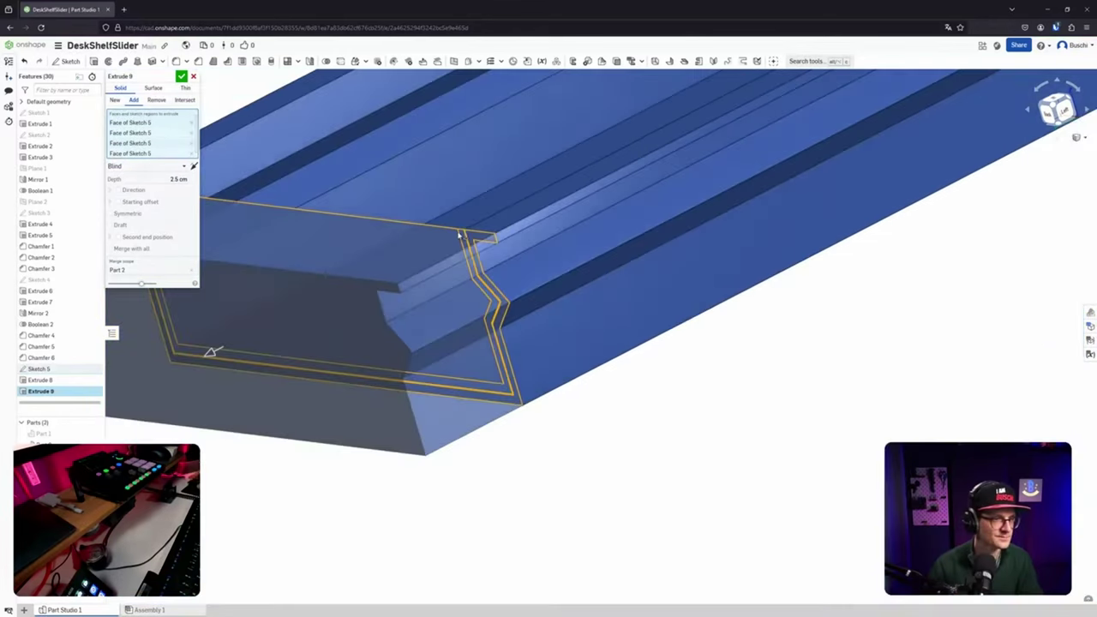
# Set the end wall's extrusion depth to 2 mm and finish the extrusion.
pyautogui.scroll(-5, 894, 333)
pyautogui.scroll(8, 882, 337)
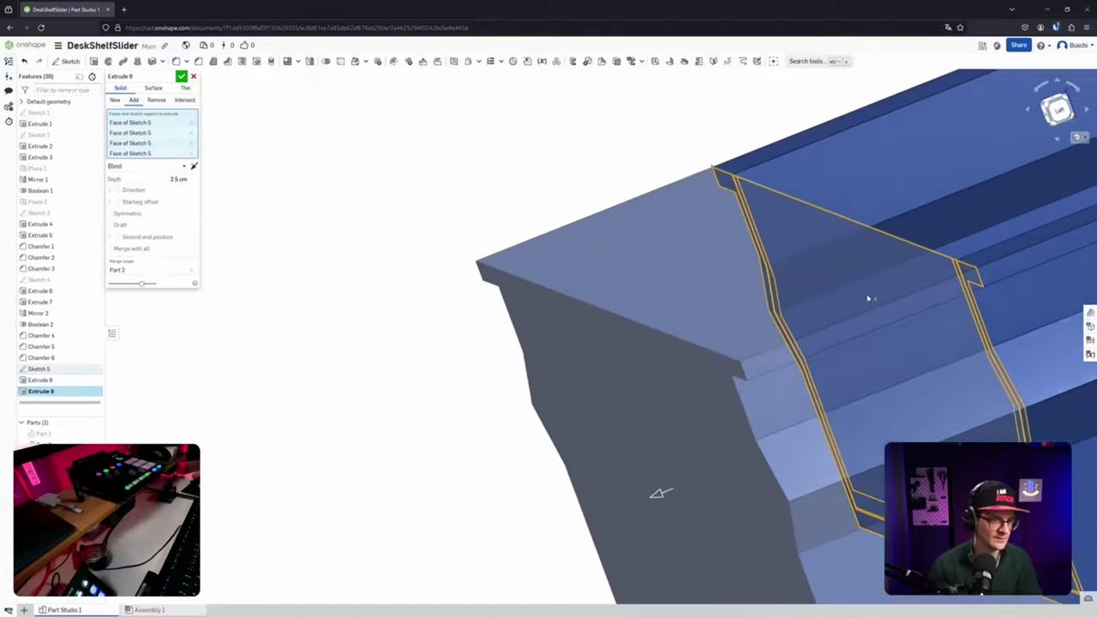
pyautogui.scroll(3, 832, 341)
pyautogui.scroll(-5, 832, 339)
pyautogui.scroll(3, 484, 482)
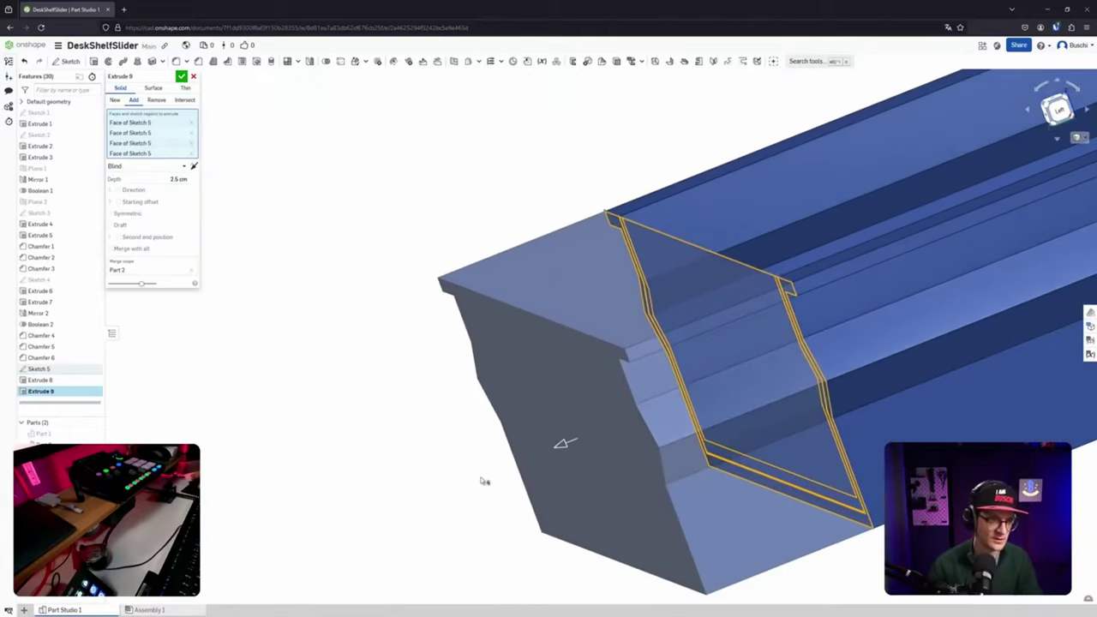
pyautogui.moveTo(551, 453); pyautogui.dragTo(718, 383)
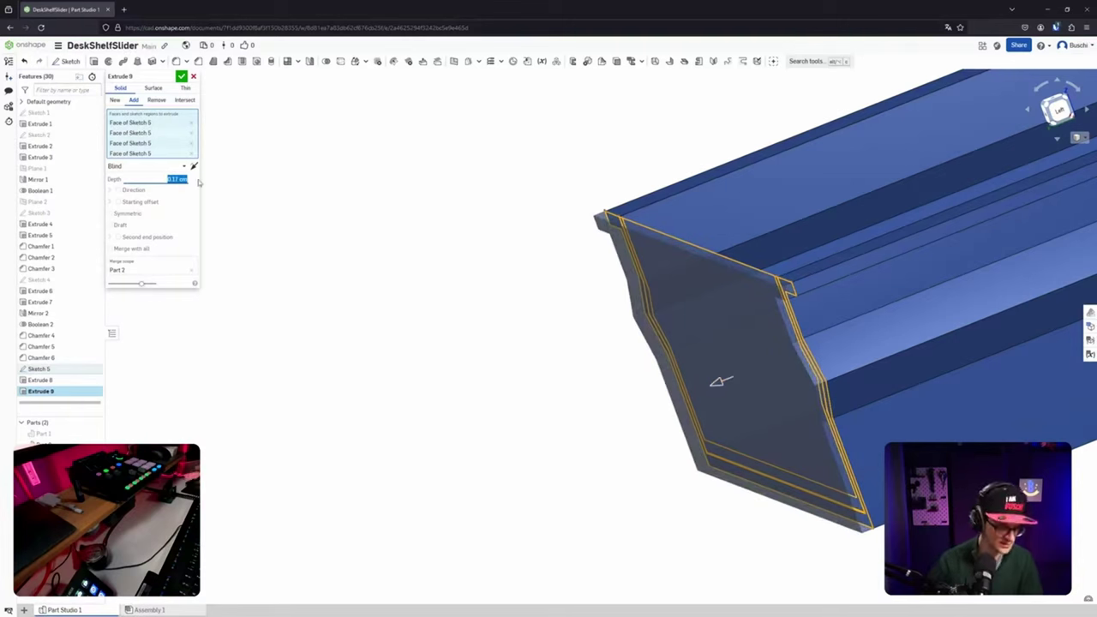
pyautogui.write('2mm')
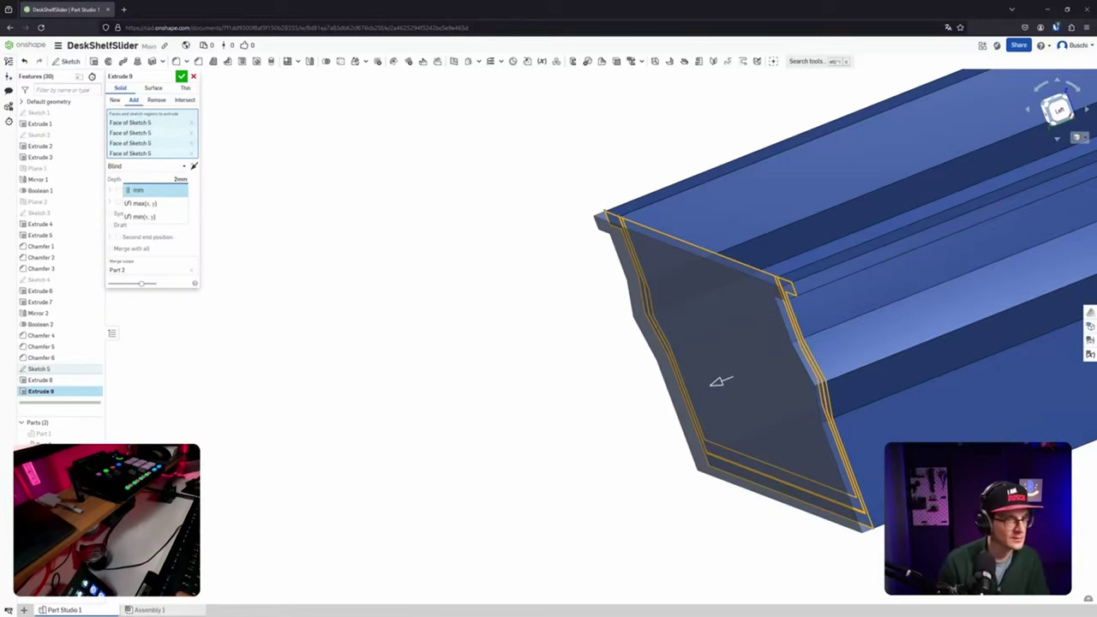
pyautogui.press('Return')
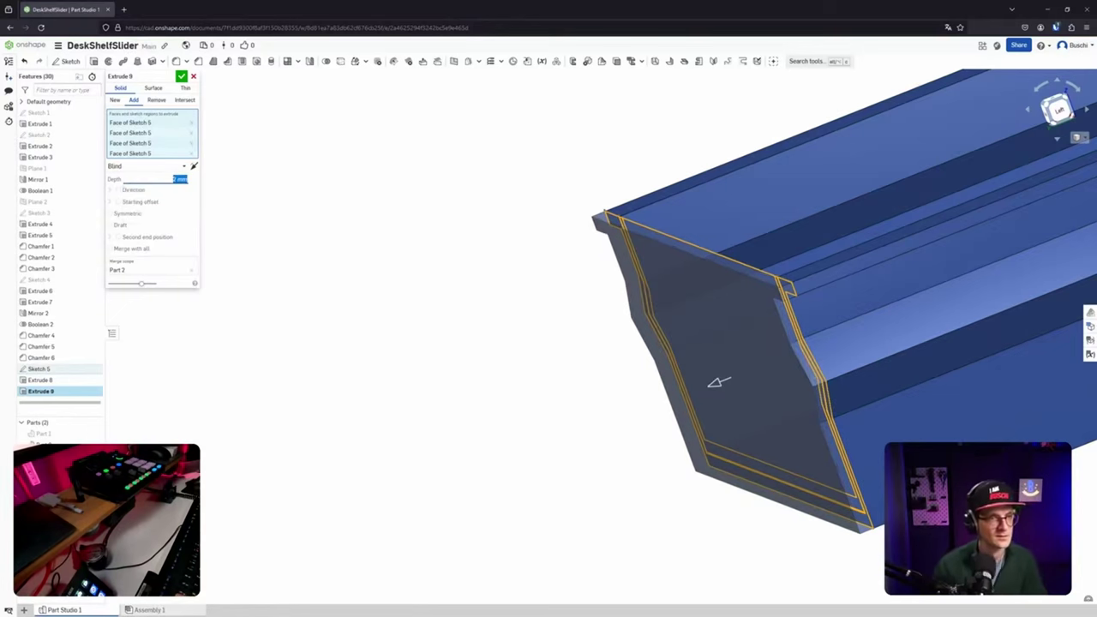
pyautogui.moveTo(610, 279); pyautogui.dragTo(371, 286, button='middle')
pyautogui.click(182, 77)
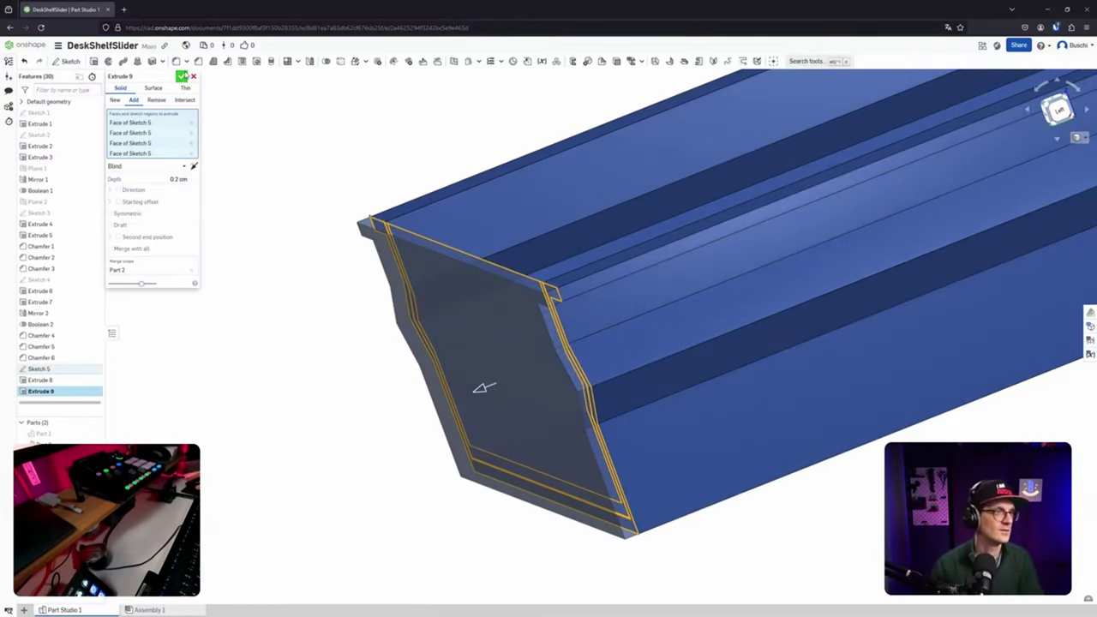
# Hide Sketch 5 to leave only the holder's solid in view.
pyautogui.moveTo(425, 340)
pyautogui.mouseDown(button='right')
pyautogui.moveTo(529, 360)
pyautogui.moveTo(553, 386)
pyautogui.moveTo(536, 406)
pyautogui.moveTo(561, 391)
pyautogui.moveTo(564, 364)
pyautogui.mouseUp(button='right')
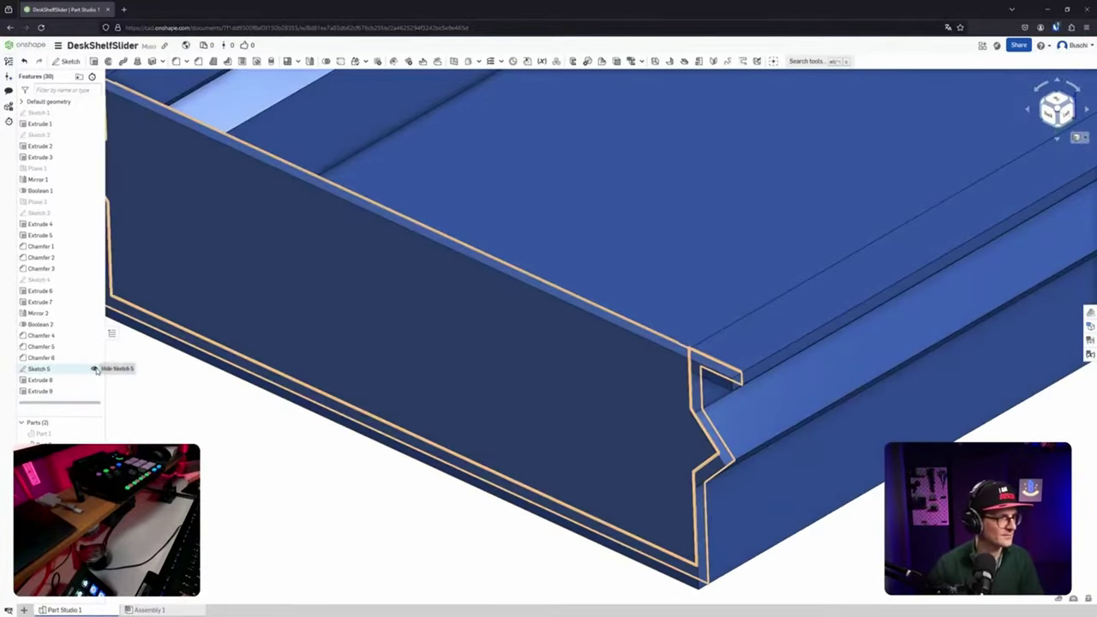
pyautogui.click(96, 369)
pyautogui.moveTo(487, 431); pyautogui.dragTo(521, 424, button='right')
pyautogui.moveTo(529, 408); pyautogui.dragTo(533, 456, button='right')
pyautogui.scroll(-5, 647, 448)
# Examine the holder's interior, side rails and closed end wall from several angles.
pyautogui.moveTo(311, 291); pyautogui.dragTo(376, 358, button='middle')
pyautogui.scroll(-2, 376, 359)
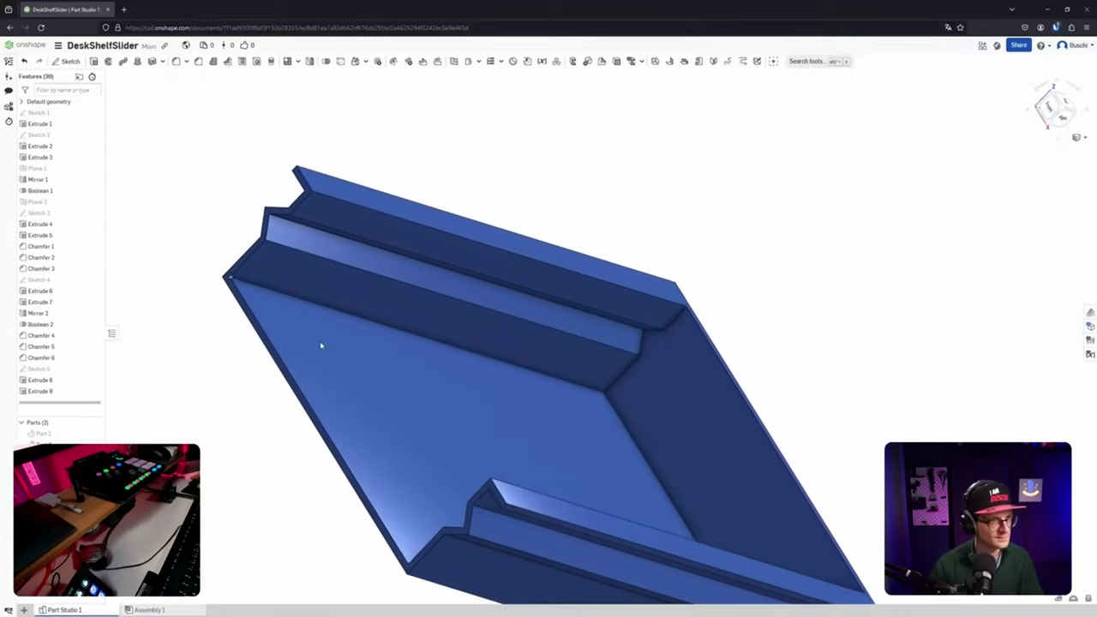
pyautogui.scroll(3, 338, 334)
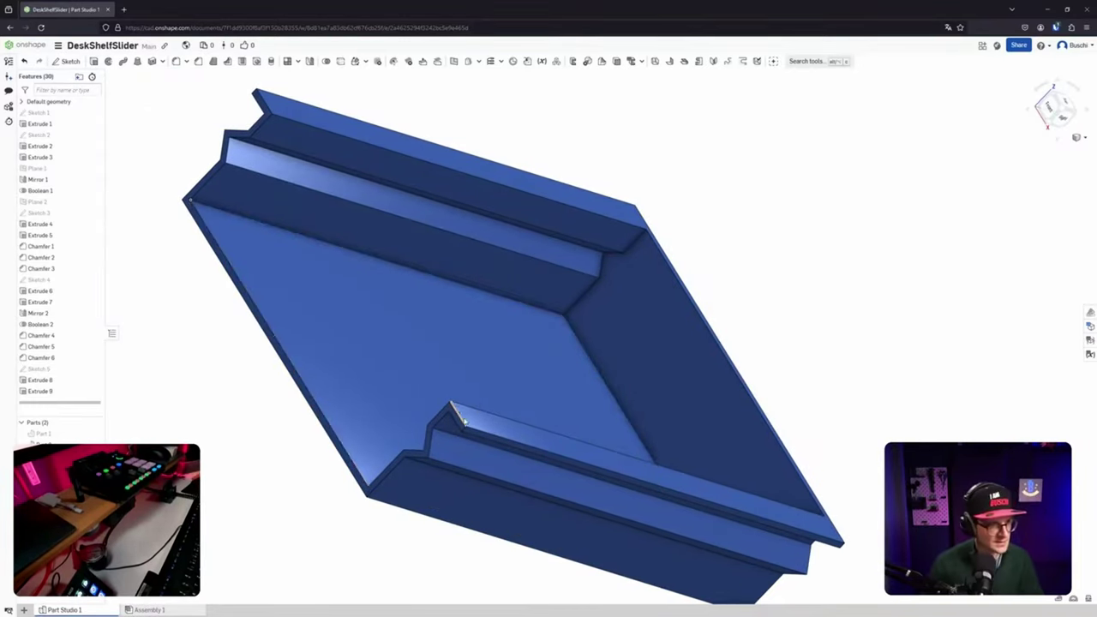
pyautogui.moveTo(481, 432); pyautogui.dragTo(593, 453, button='right')
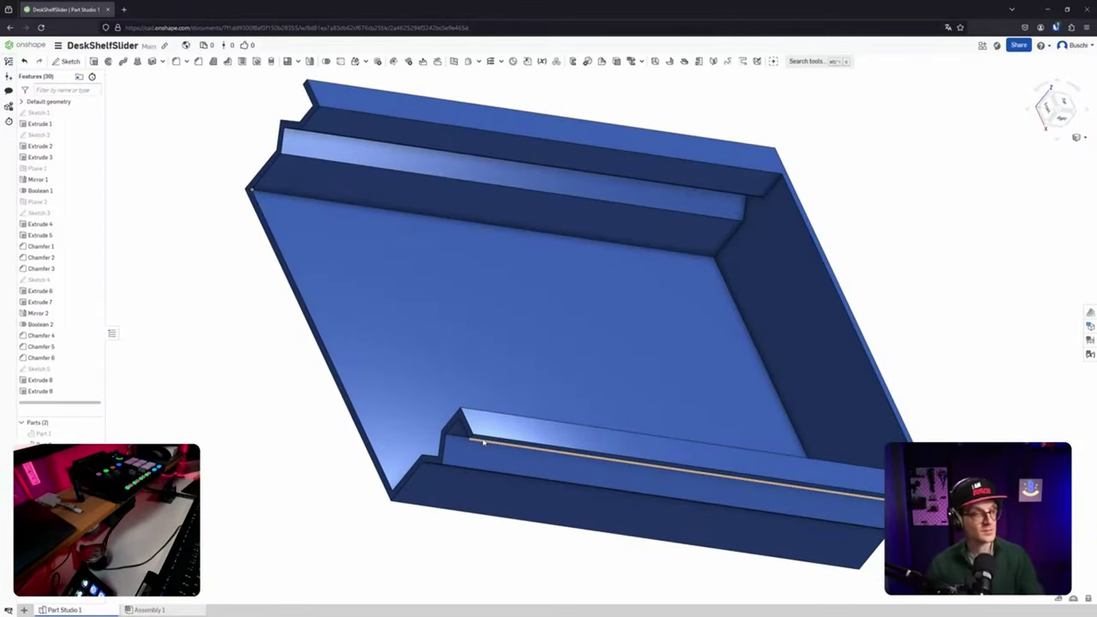
pyautogui.moveTo(483, 442); pyautogui.dragTo(471, 474, button='middle')
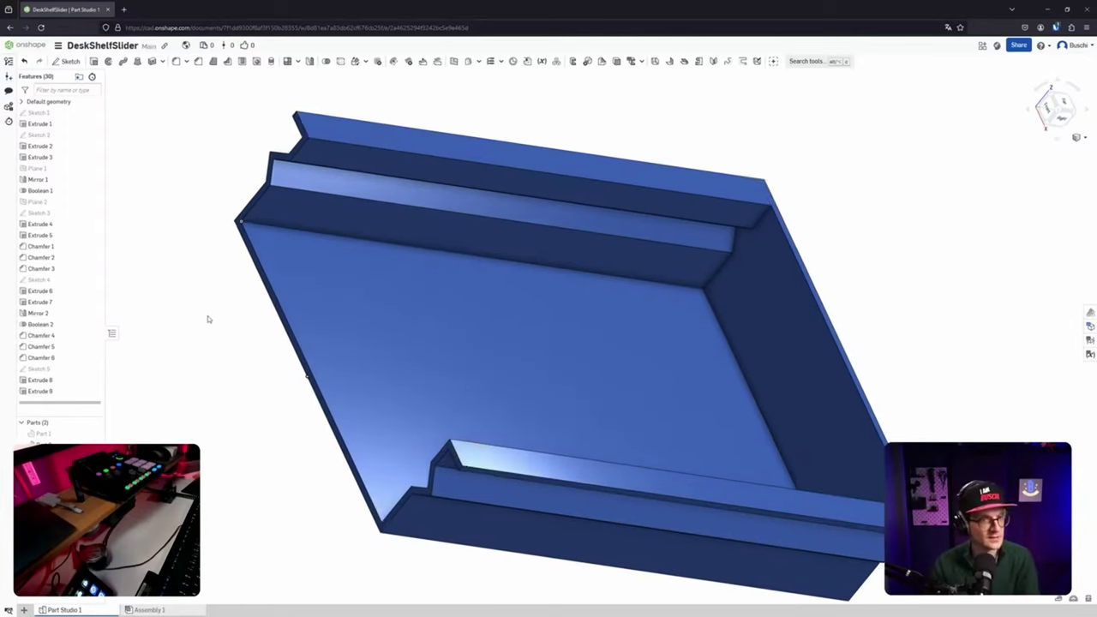
pyautogui.moveTo(208, 318); pyautogui.dragTo(214, 311, button='right')
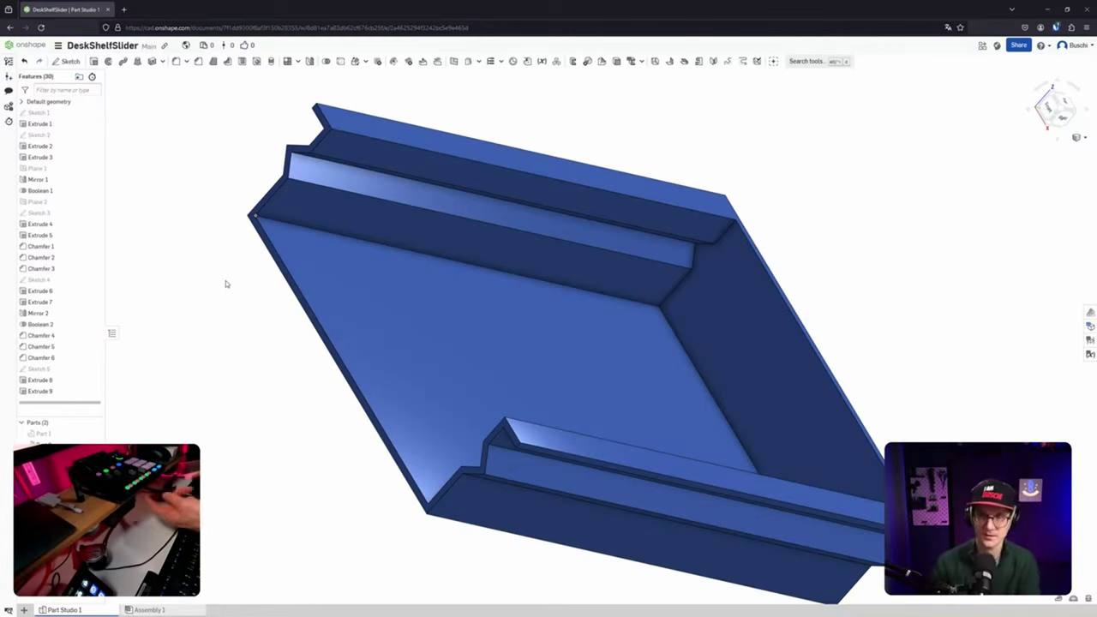
pyautogui.moveTo(242, 280); pyautogui.dragTo(289, 318, button='middle')
pyautogui.moveTo(289, 318); pyautogui.dragTo(312, 323, button='right')
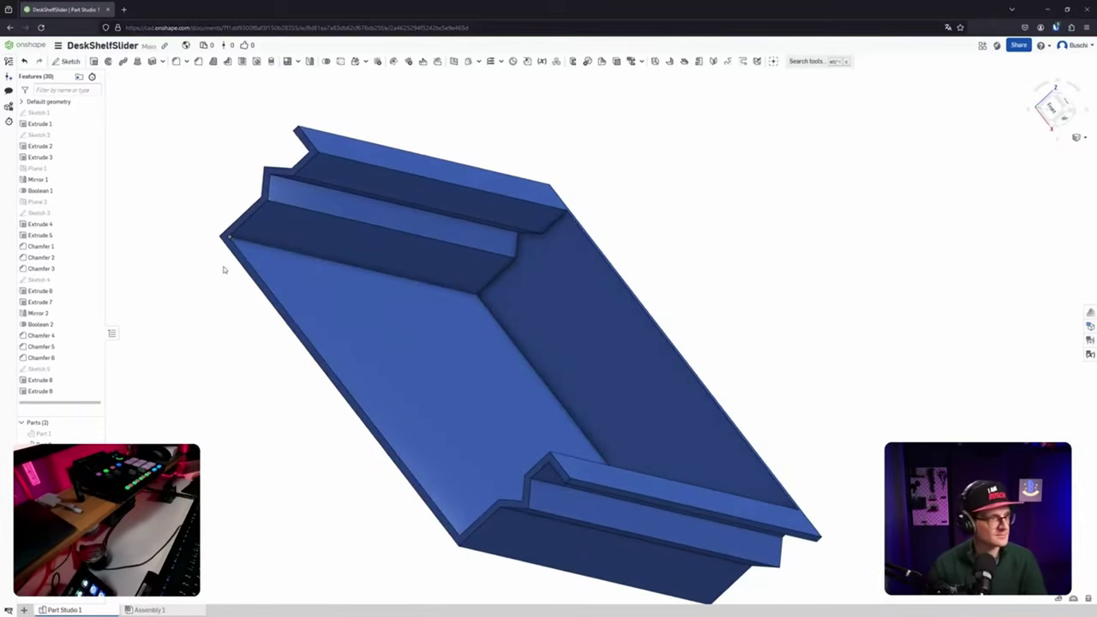
pyautogui.click(1066, 112)
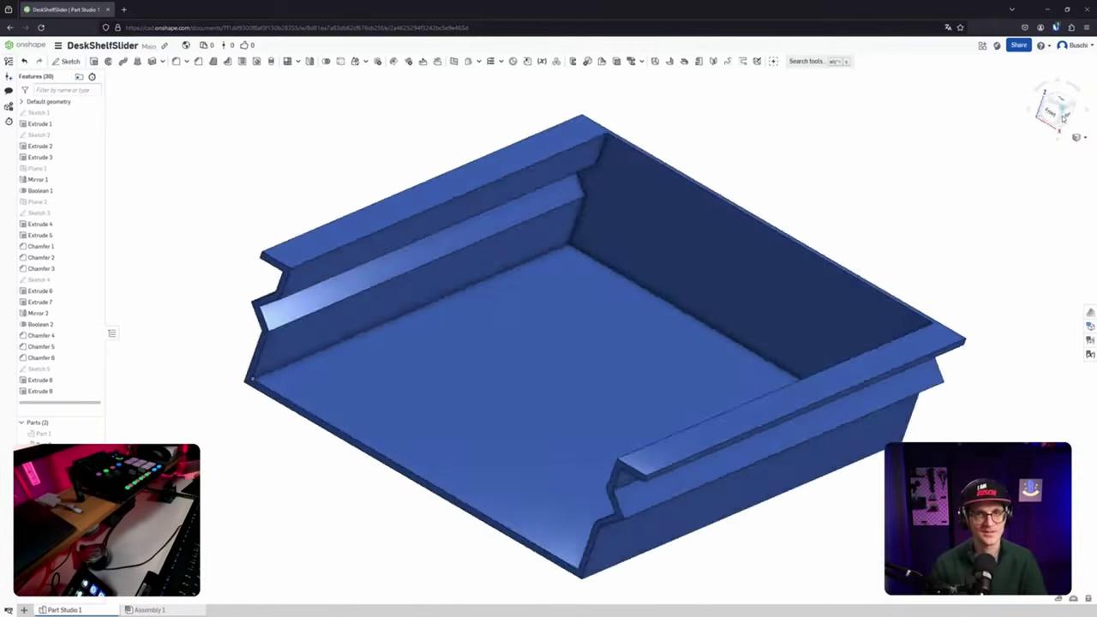
pyautogui.moveTo(928, 184); pyautogui.dragTo(896, 188, button='middle')
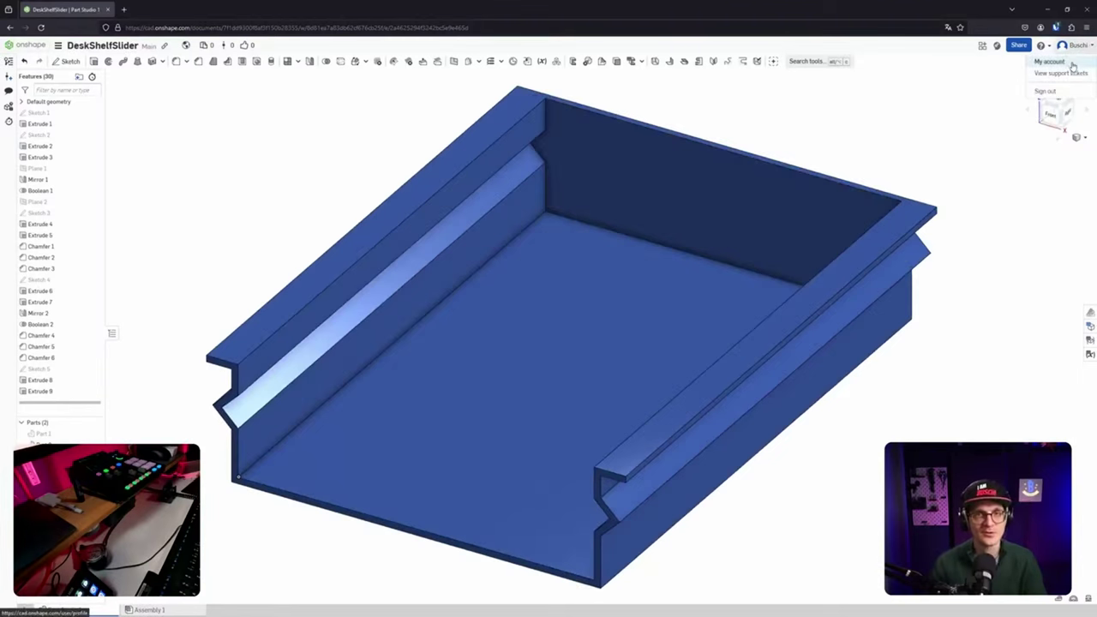
pyautogui.moveTo(745, 208); pyautogui.dragTo(656, 169, button='middle')
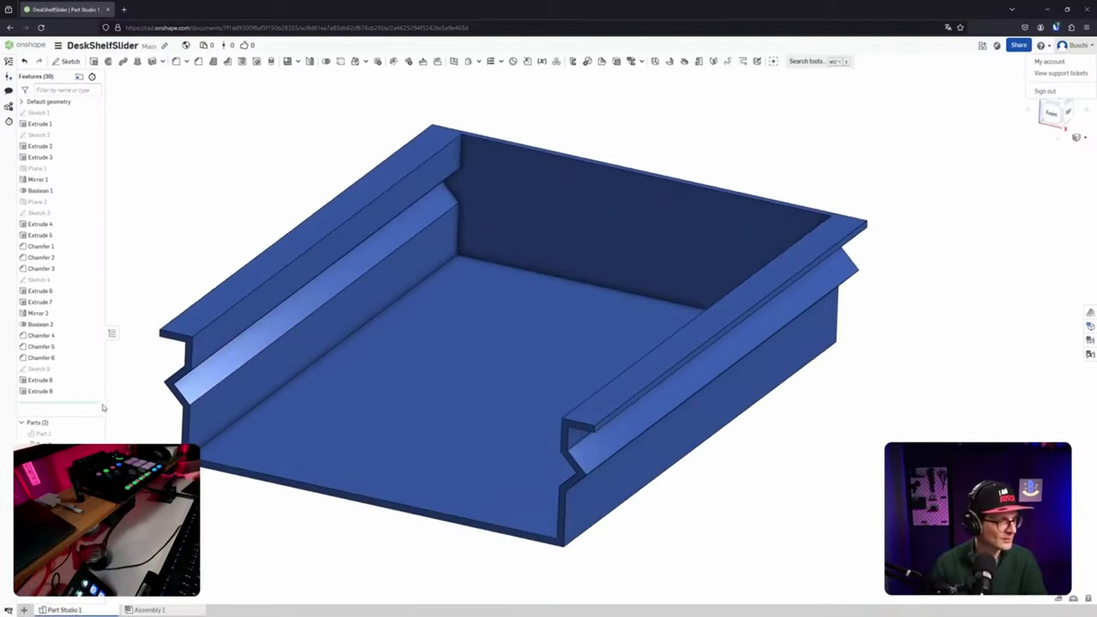
# Set up an equal-distance chamfer of 0.075 cm on the profile face at the holder's open end.
pyautogui.scroll(-3, 169, 387)
pyautogui.scroll(6, 171, 387)
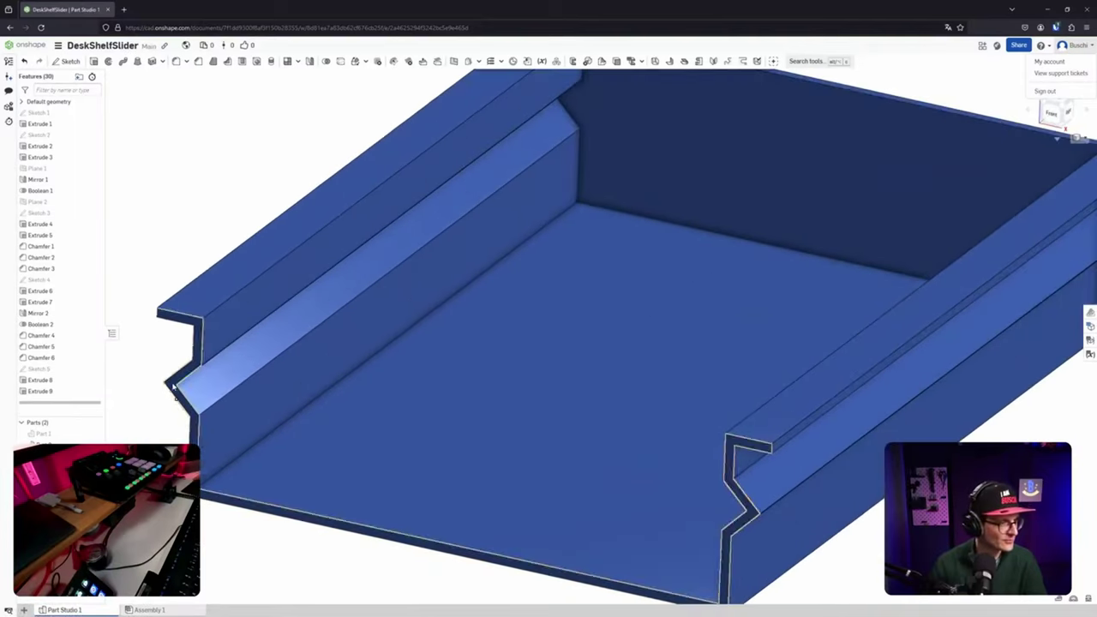
pyautogui.click(199, 61)
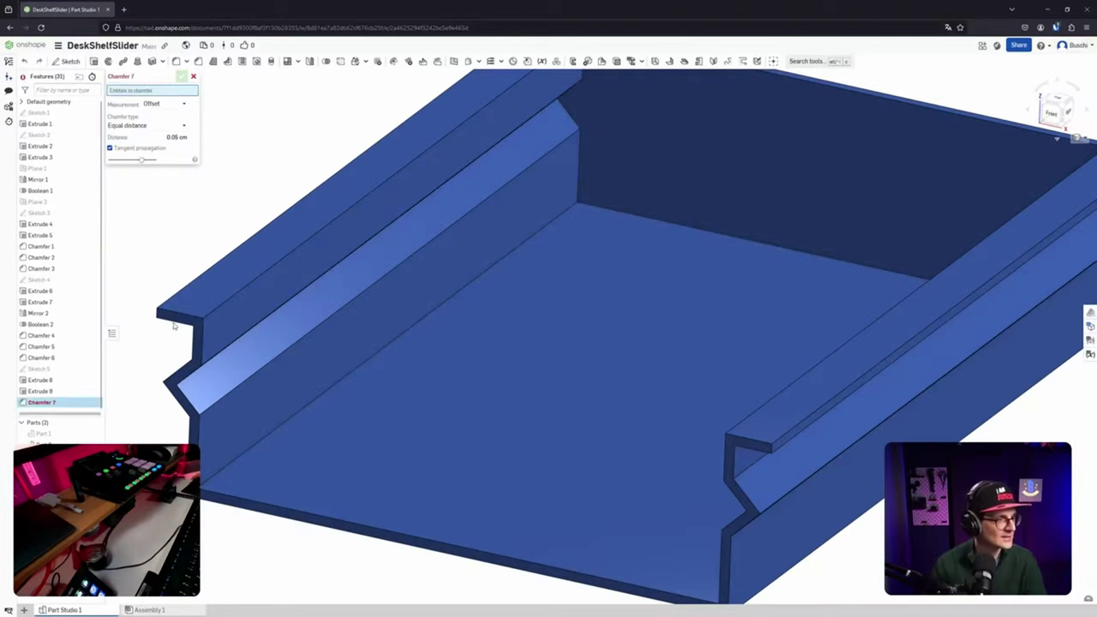
pyautogui.click(191, 369)
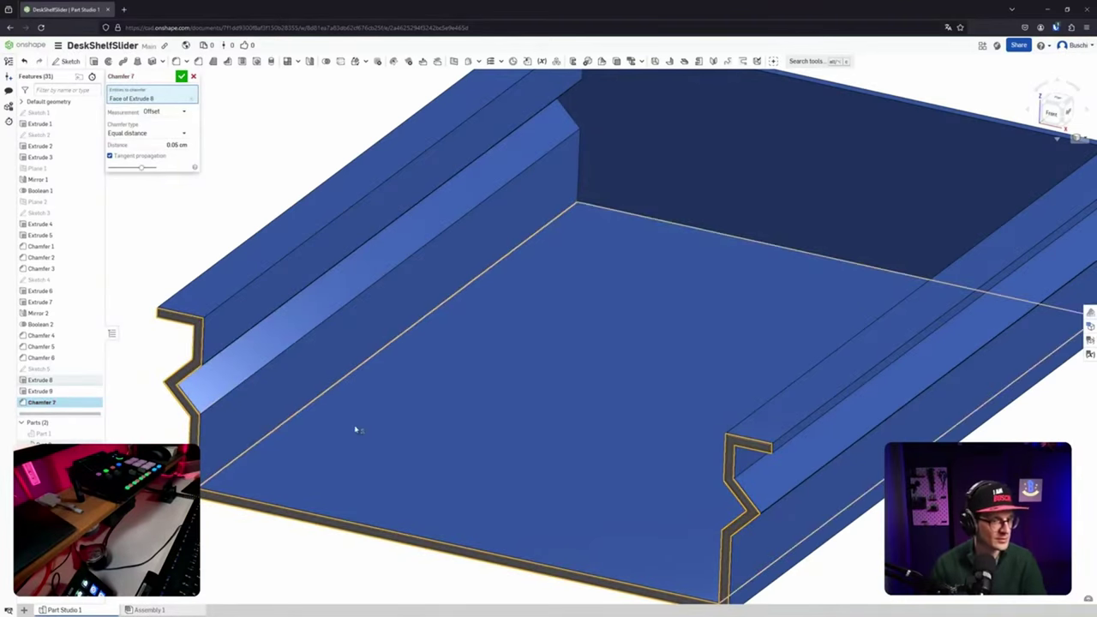
pyautogui.scroll(-2, 359, 423)
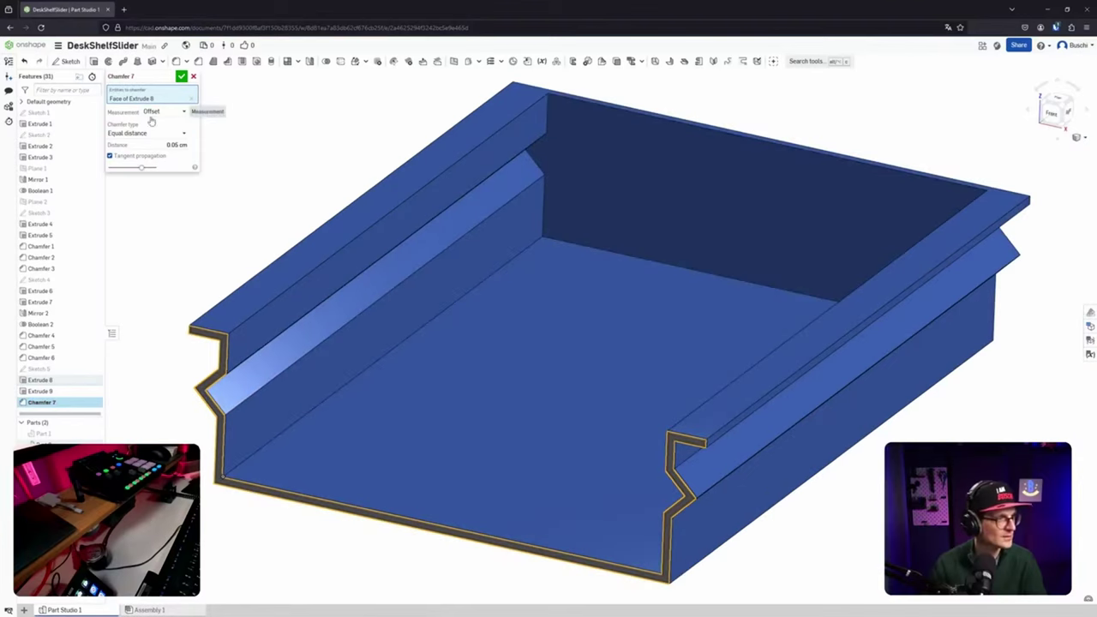
pyautogui.scroll(5, 217, 433)
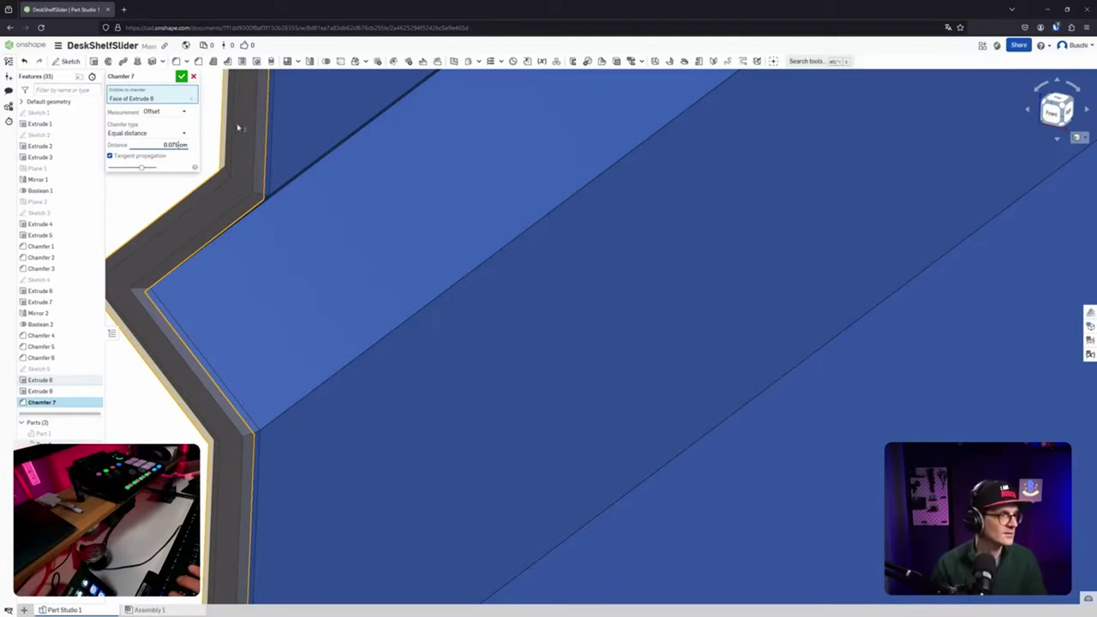
pyautogui.click(171, 134)
pyautogui.scroll(-5, 314, 377)
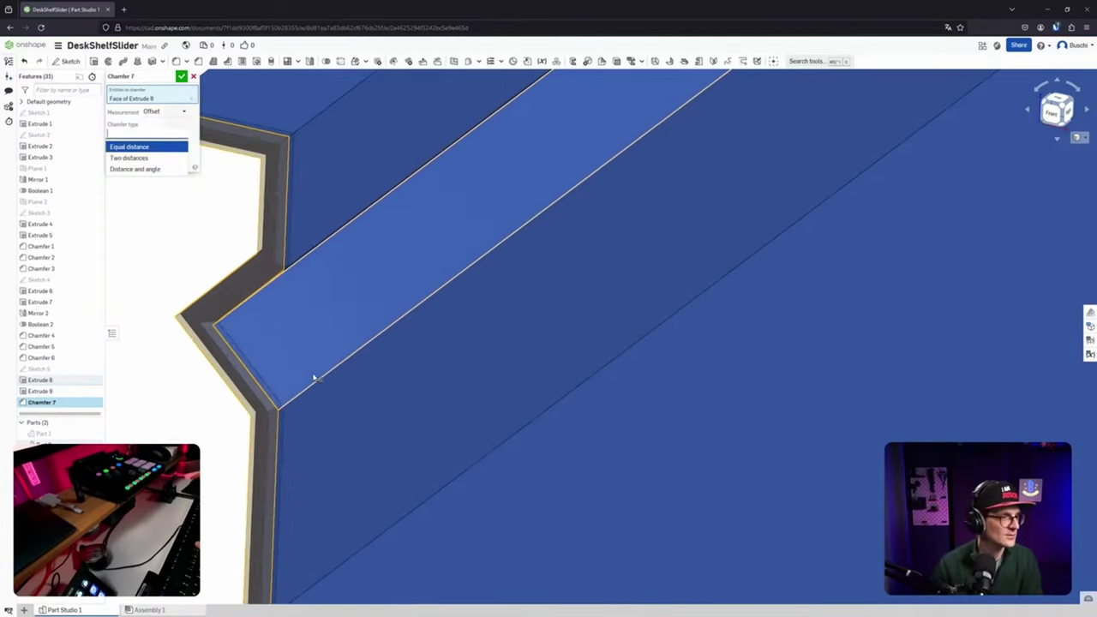
pyautogui.scroll(-5, 360, 418)
pyautogui.scroll(-4, 798, 400)
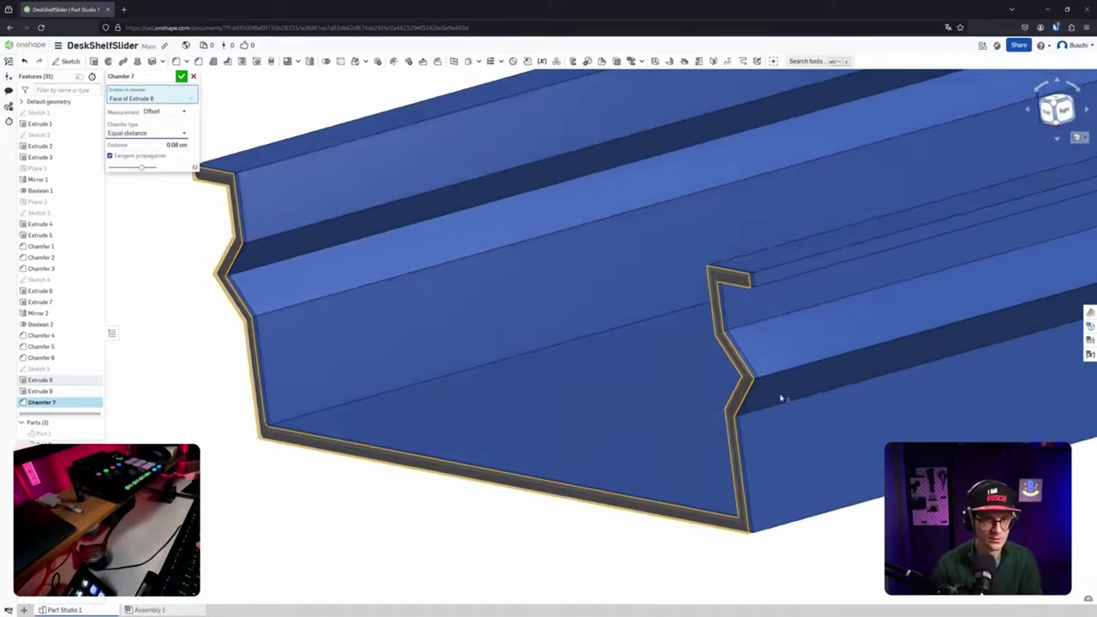
# Add the holder's two long outer bottom edges and the end wall's outer bottom edge to the chamfer.
pyautogui.scroll(1, 793, 419)
pyautogui.scroll(-2, 794, 419)
pyautogui.moveTo(818, 475); pyautogui.dragTo(827, 403, button='right')
pyautogui.click(786, 480)
pyautogui.moveTo(786, 483); pyautogui.dragTo(1074, 367, button='middle')
pyautogui.click(615, 581)
pyautogui.moveTo(706, 578); pyautogui.dragTo(641, 568, button='right')
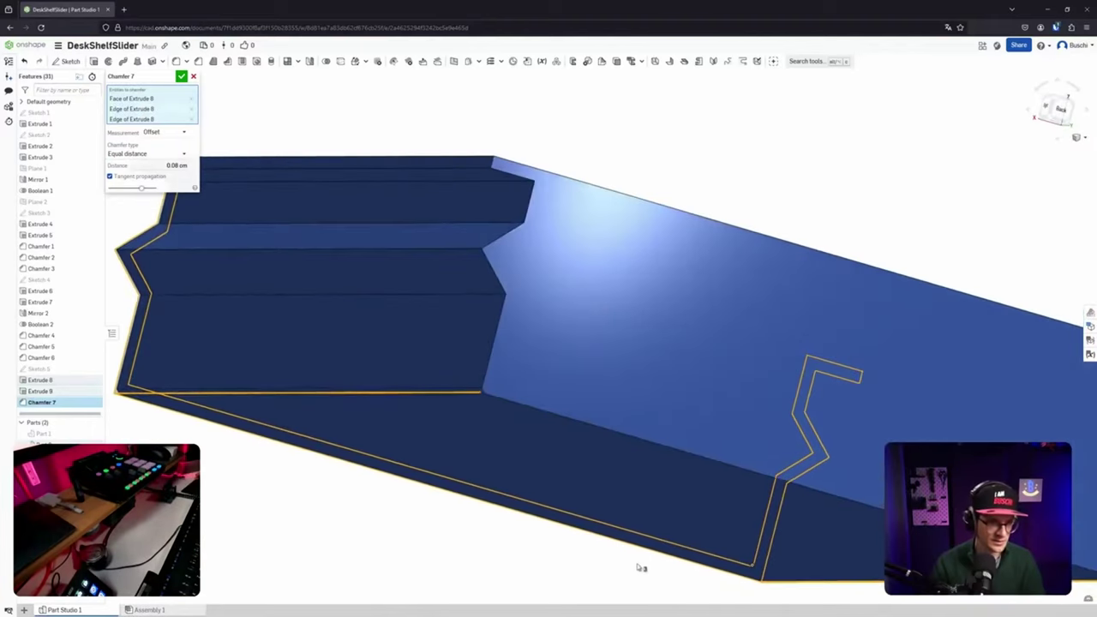
pyautogui.click(566, 419)
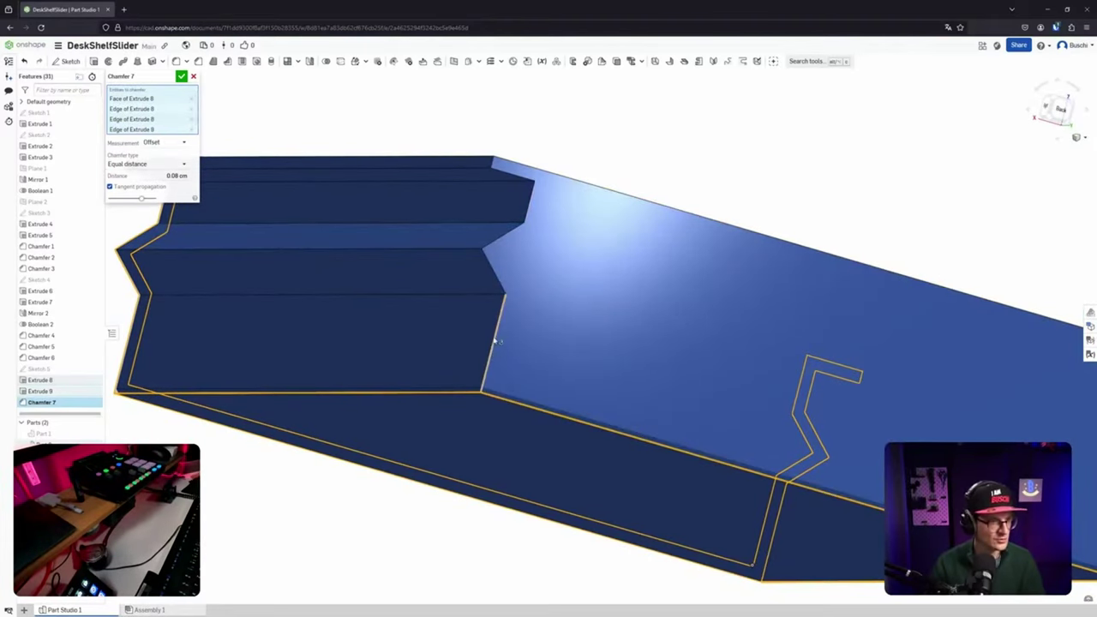
# Check the chamfer selection around the holder's end wall, long sides and open end.
pyautogui.moveTo(715, 378); pyautogui.dragTo(661, 421, button='right')
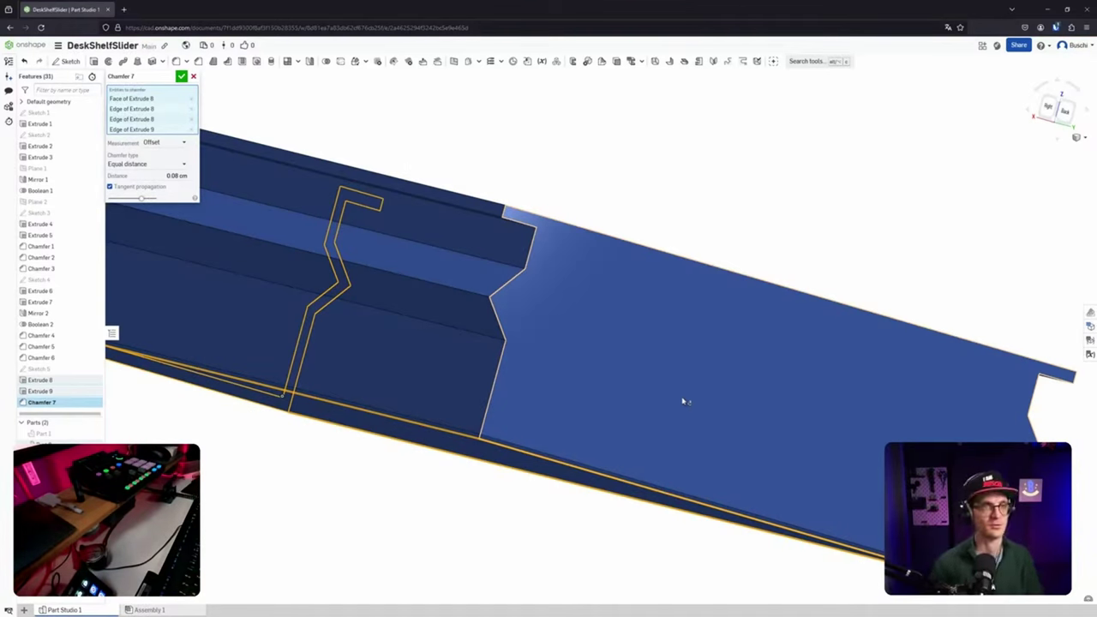
pyautogui.moveTo(658, 373); pyautogui.dragTo(588, 346, button='middle')
pyautogui.moveTo(677, 348)
pyautogui.mouseDown(button='right')
pyautogui.moveTo(600, 343)
pyautogui.moveTo(673, 367)
pyautogui.mouseUp(button='right')
pyautogui.click(1061, 105)
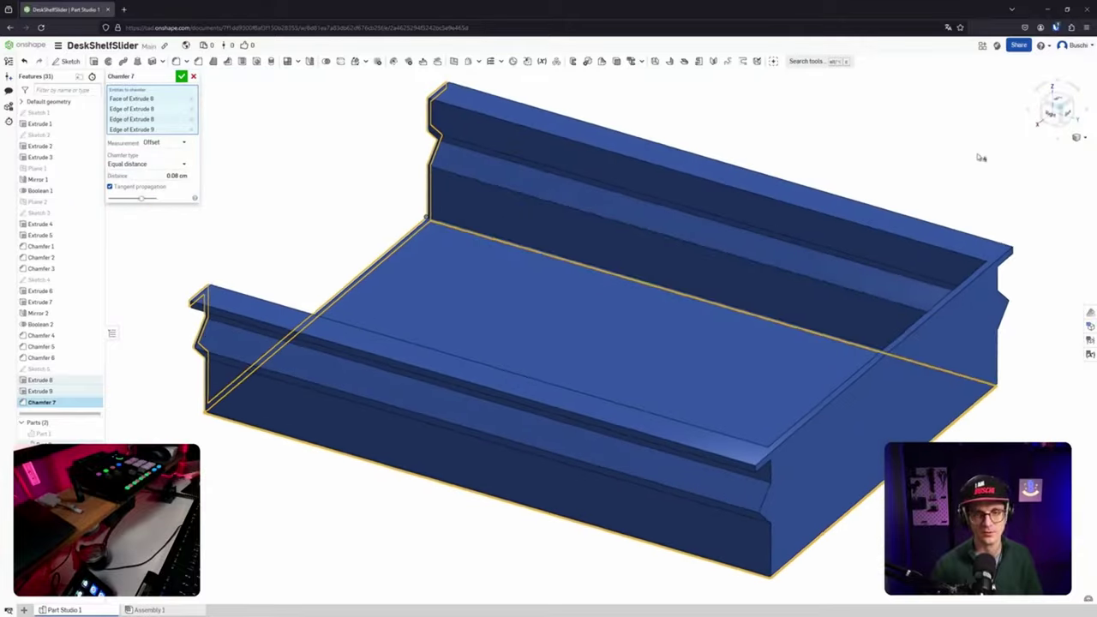
pyautogui.moveTo(867, 330); pyautogui.dragTo(858, 290, button='middle')
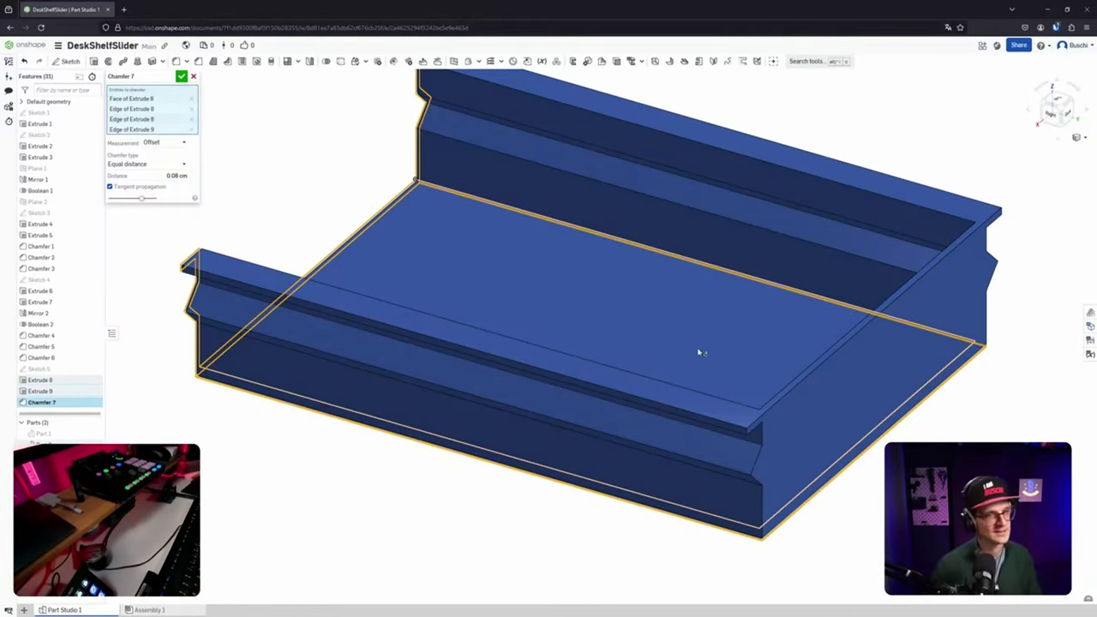
pyautogui.moveTo(698, 352); pyautogui.dragTo(735, 396, button='right')
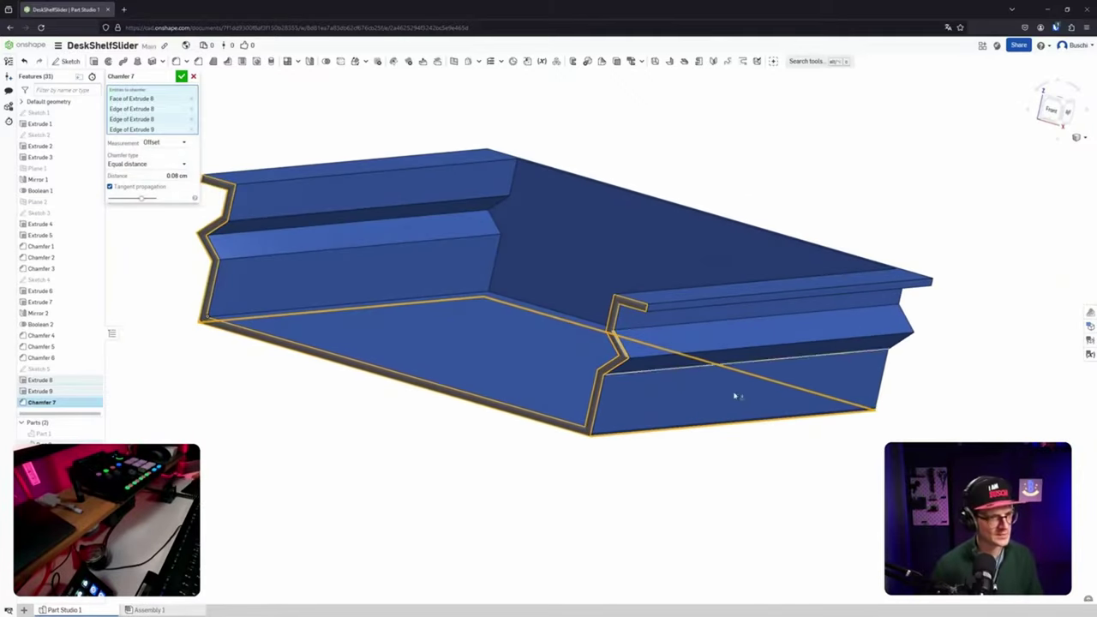
pyautogui.click(1067, 110)
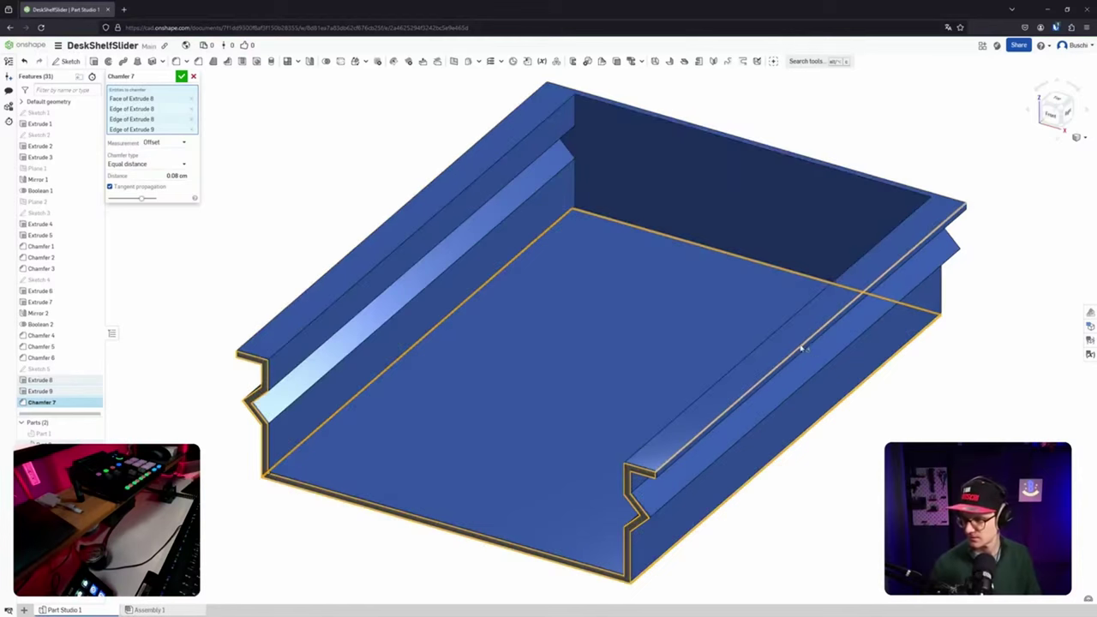
# Add the flange's lower outer edge and the V-shaped rib's outer edge on one side of the holder to the chamfer.
pyautogui.moveTo(801, 345); pyautogui.dragTo(831, 292, button='middle')
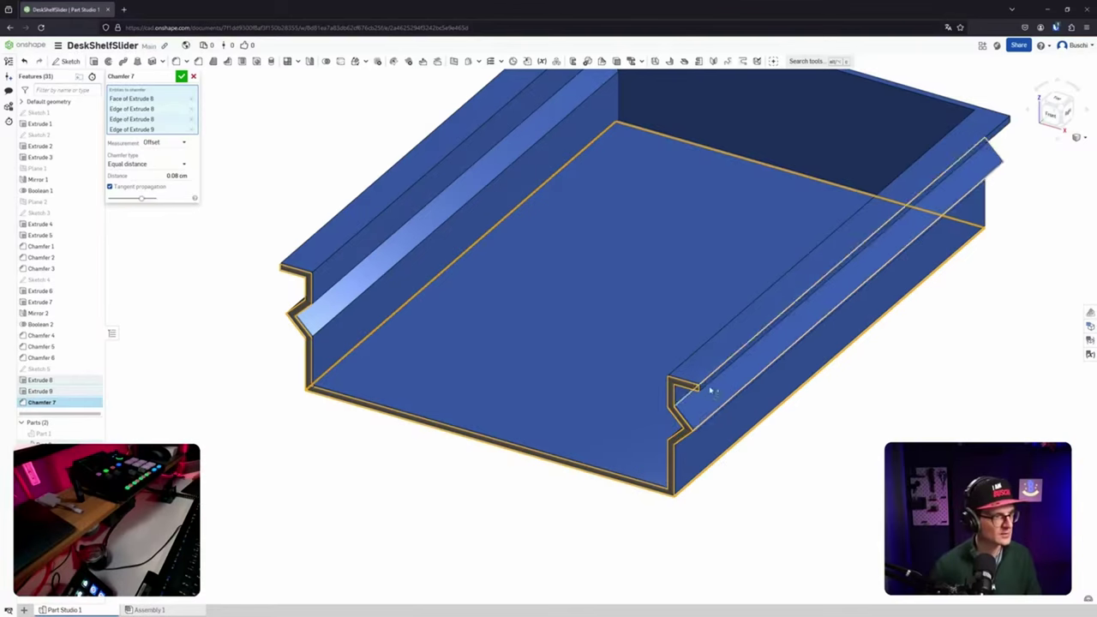
pyautogui.scroll(5, 685, 391)
pyautogui.scroll(-2, 688, 393)
pyautogui.moveTo(688, 393); pyautogui.dragTo(714, 362, button='right')
pyautogui.click(742, 377)
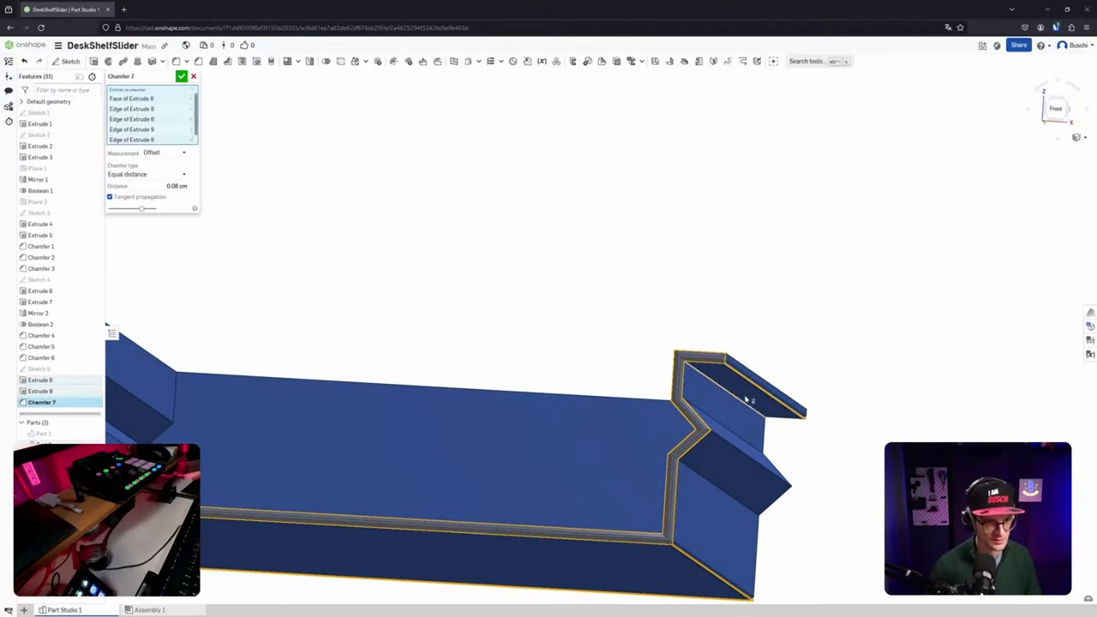
pyautogui.moveTo(747, 400); pyautogui.dragTo(712, 417, button='right')
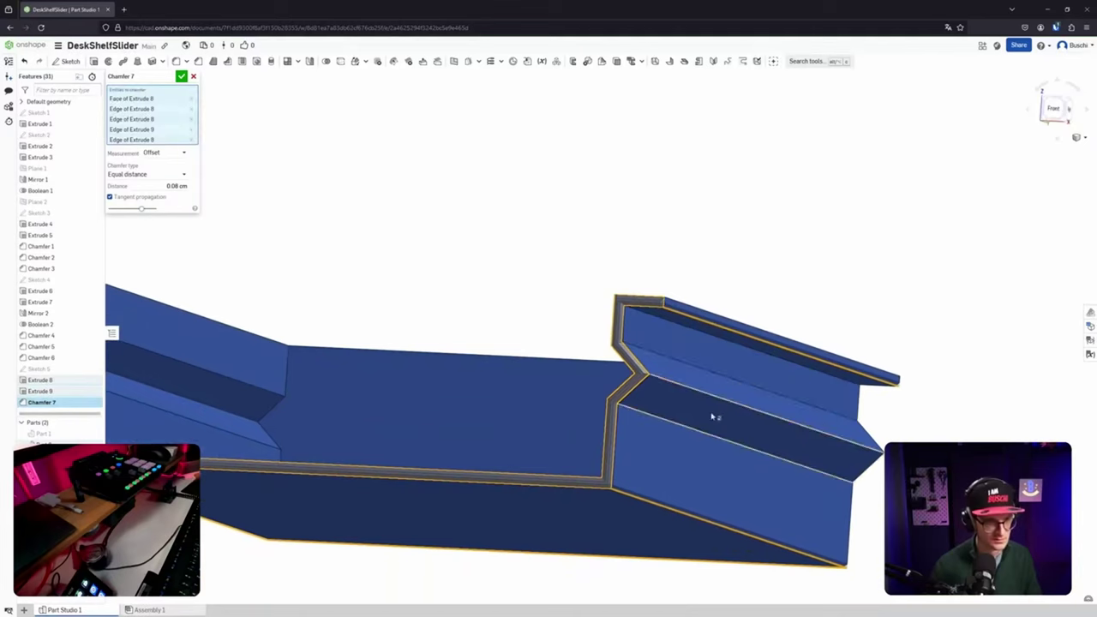
pyautogui.click(700, 399)
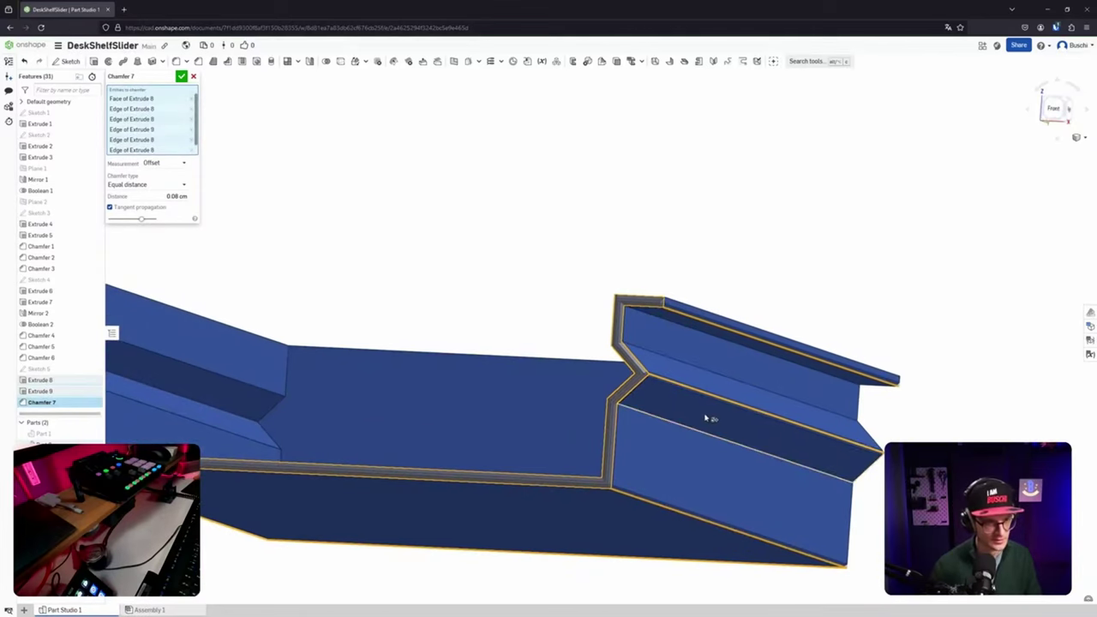
# Add the matching flange edge and V-shaped rib edge on the holder's opposite side to the chamfer.
pyautogui.moveTo(708, 419); pyautogui.dragTo(749, 422, button='middle')
pyautogui.moveTo(749, 421); pyautogui.dragTo(389, 385, button='right')
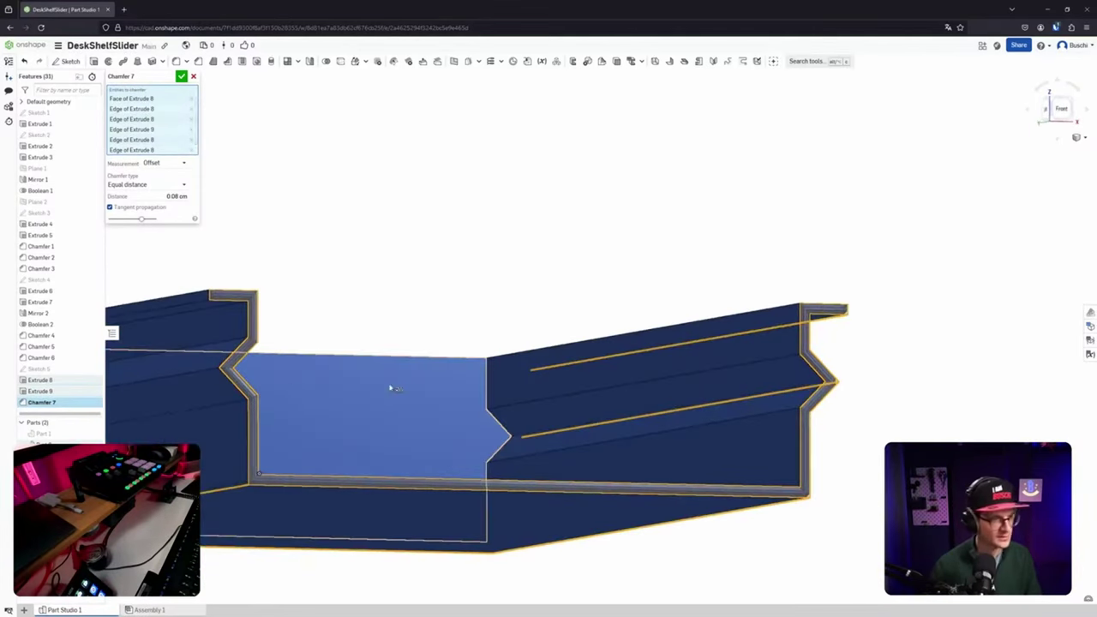
pyautogui.click(206, 372)
pyautogui.click(171, 312)
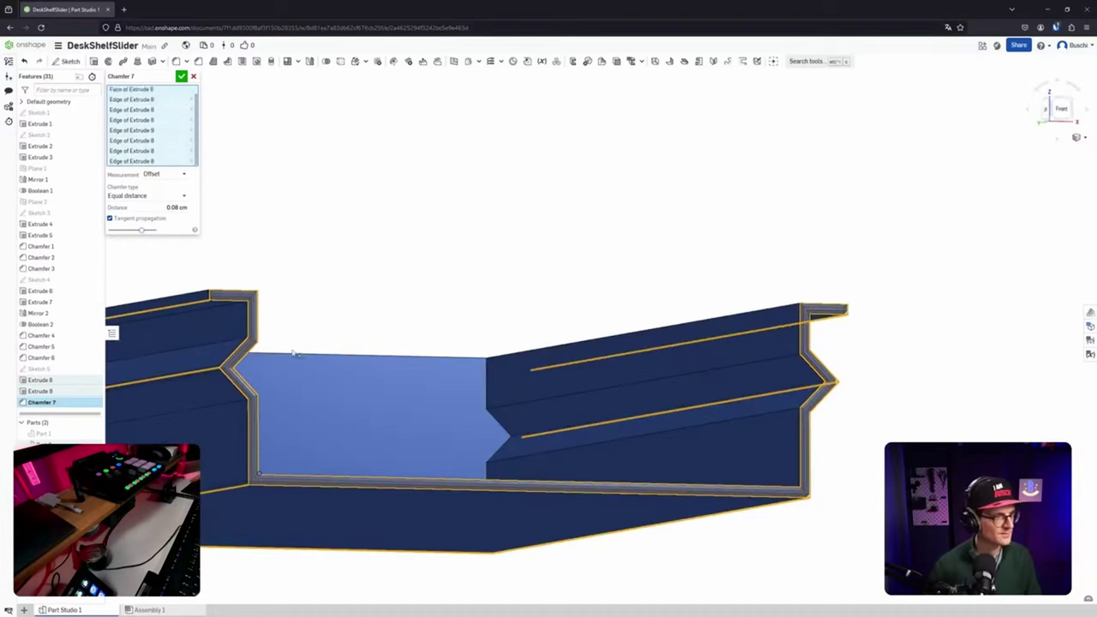
# Add the inside corner edges beneath both flanges, where they meet the side walls, to the chamfer.
pyautogui.moveTo(313, 360); pyautogui.dragTo(277, 357, button='right')
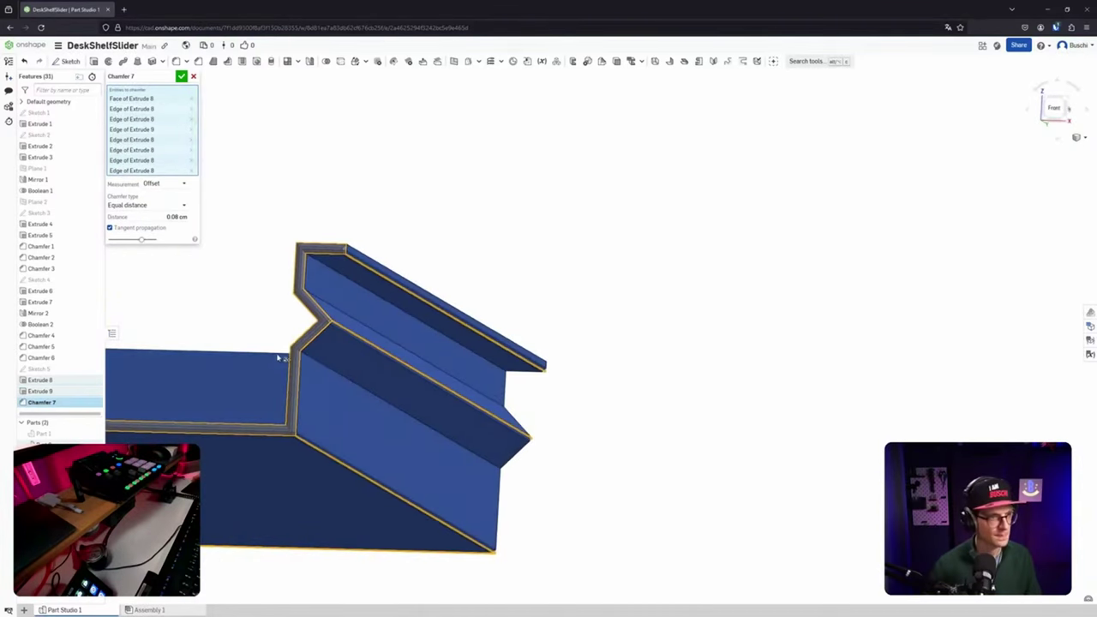
pyautogui.moveTo(278, 357); pyautogui.dragTo(461, 360, button='middle')
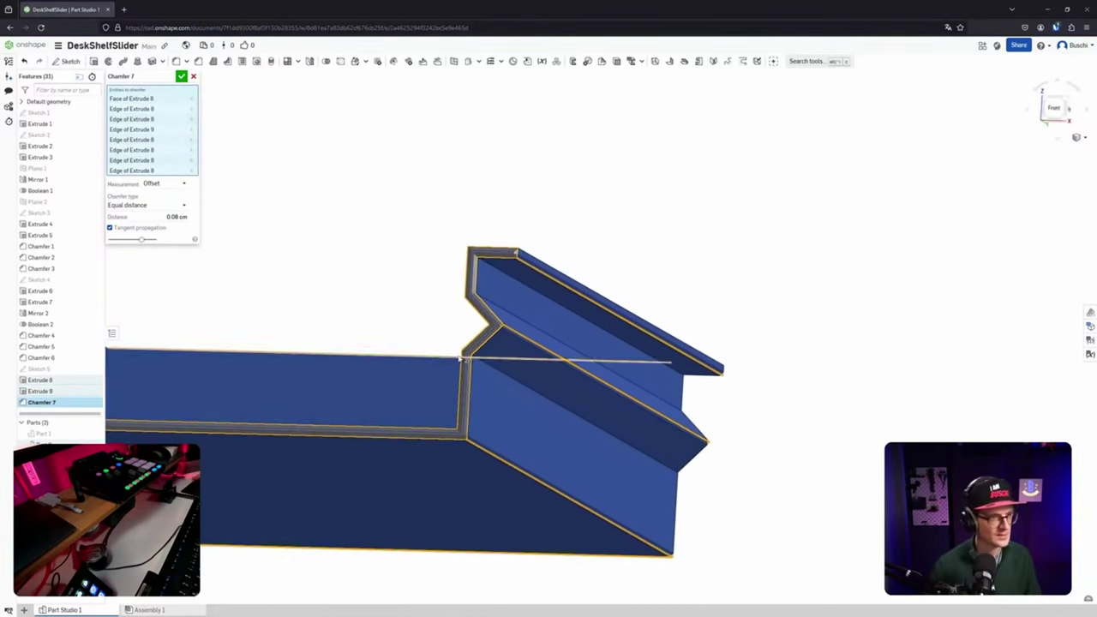
pyautogui.click(495, 268)
pyautogui.moveTo(323, 316); pyautogui.dragTo(343, 299, button='right')
pyautogui.click(247, 261)
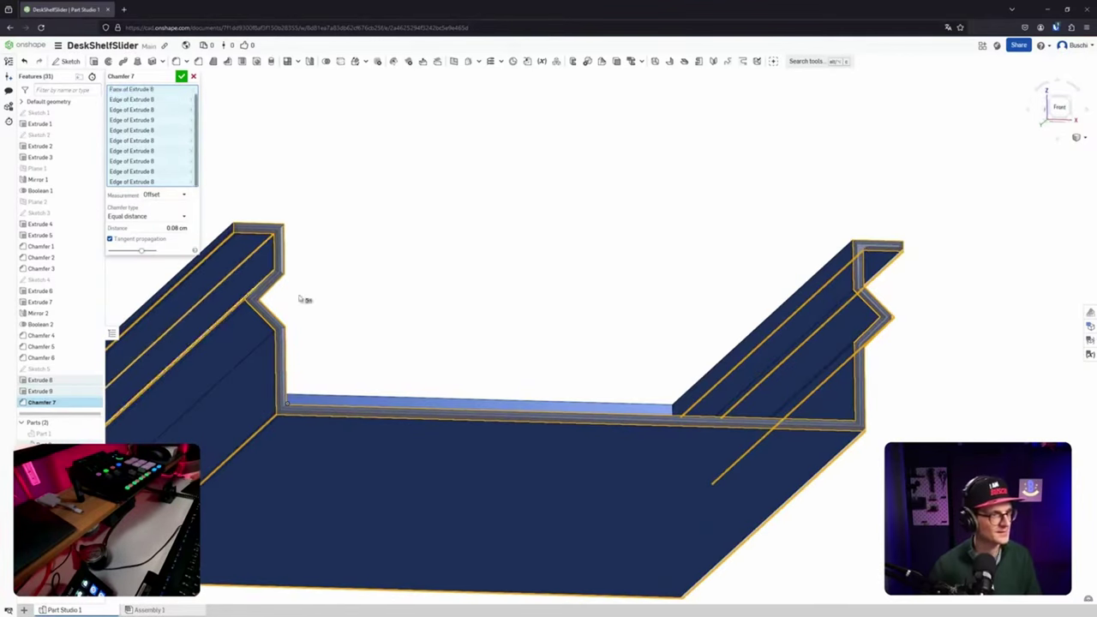
# Examine the chamfer's selected edges along the flanges, ribs, floor and end wall from several angles.
pyautogui.moveTo(375, 355); pyautogui.dragTo(340, 440, button='right')
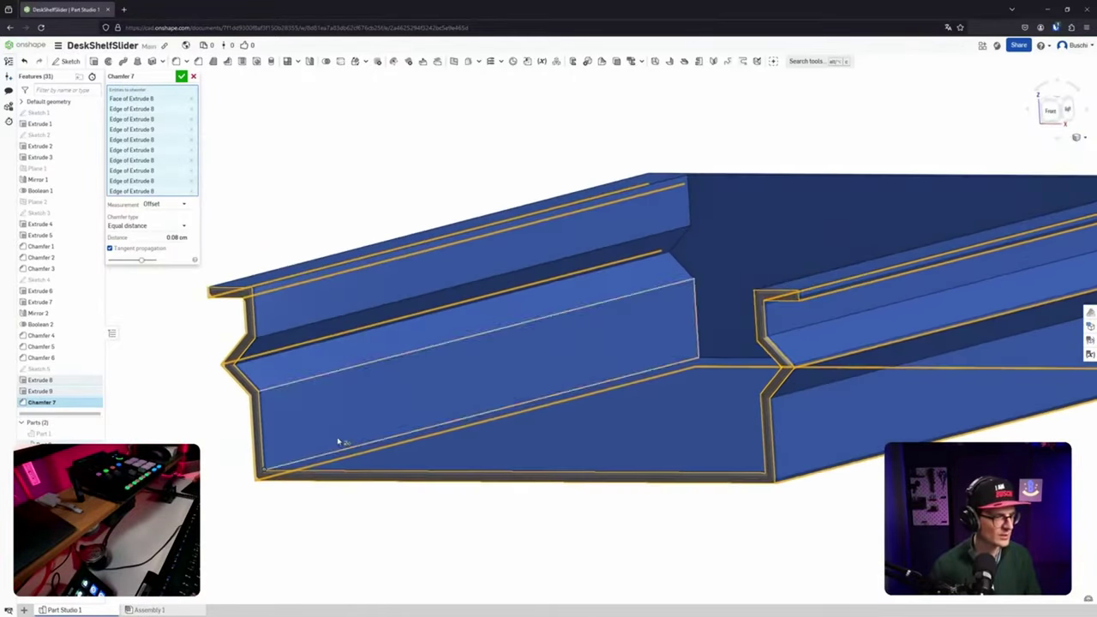
pyautogui.moveTo(341, 440); pyautogui.dragTo(399, 335, button='middle')
pyautogui.scroll(-2, 392, 352)
pyautogui.scroll(5, 392, 354)
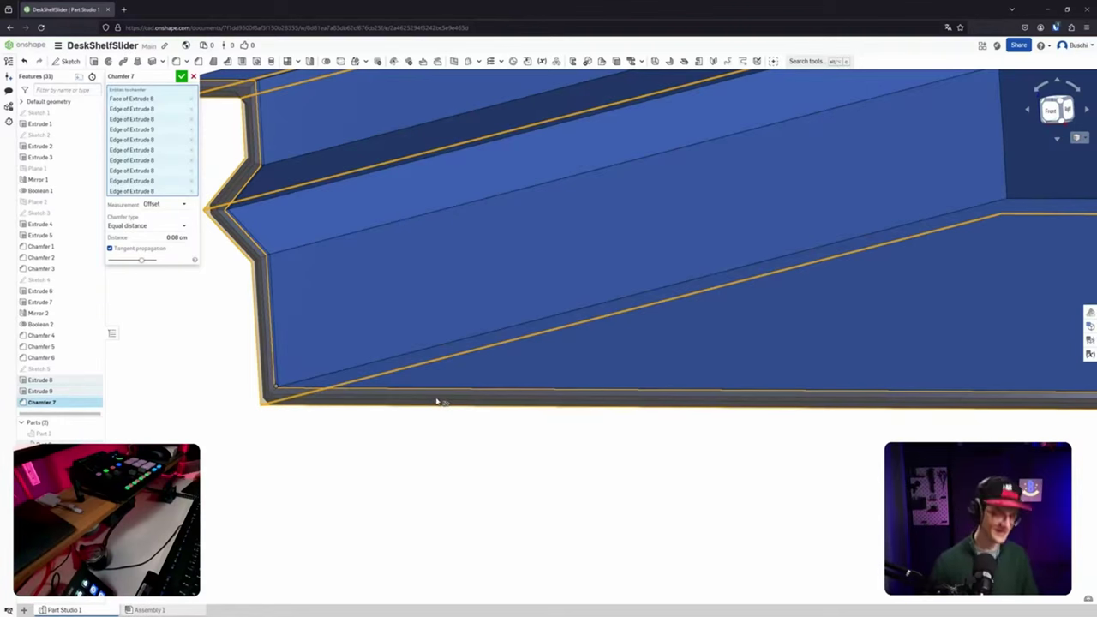
pyautogui.scroll(-10, 446, 398)
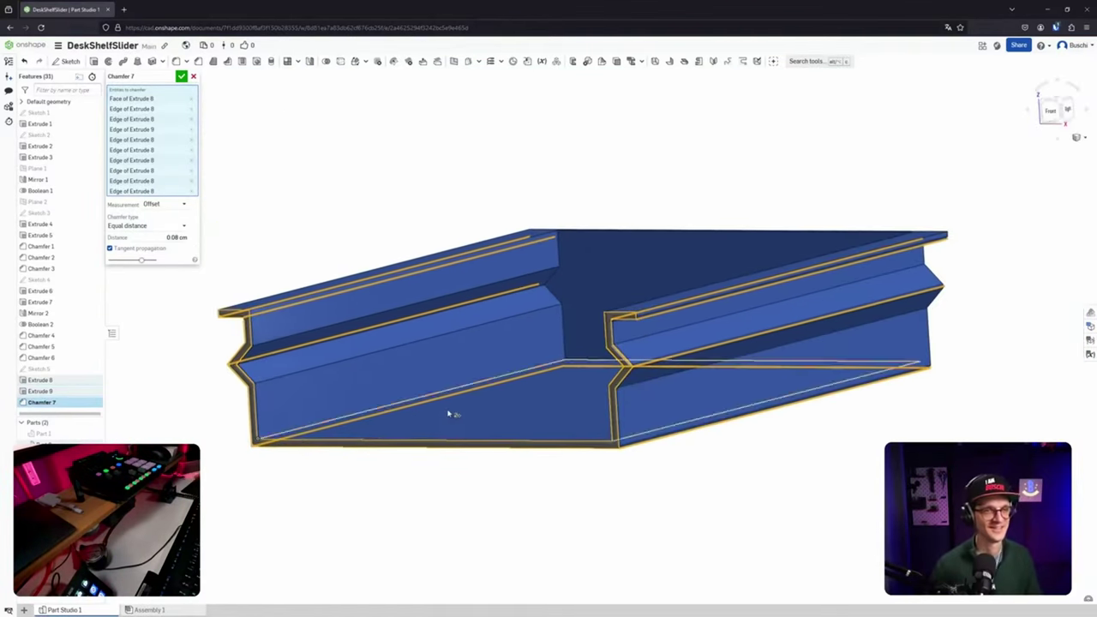
pyautogui.moveTo(444, 420); pyautogui.dragTo(533, 414, button='right')
pyautogui.moveTo(533, 414); pyautogui.dragTo(366, 416, button='middle')
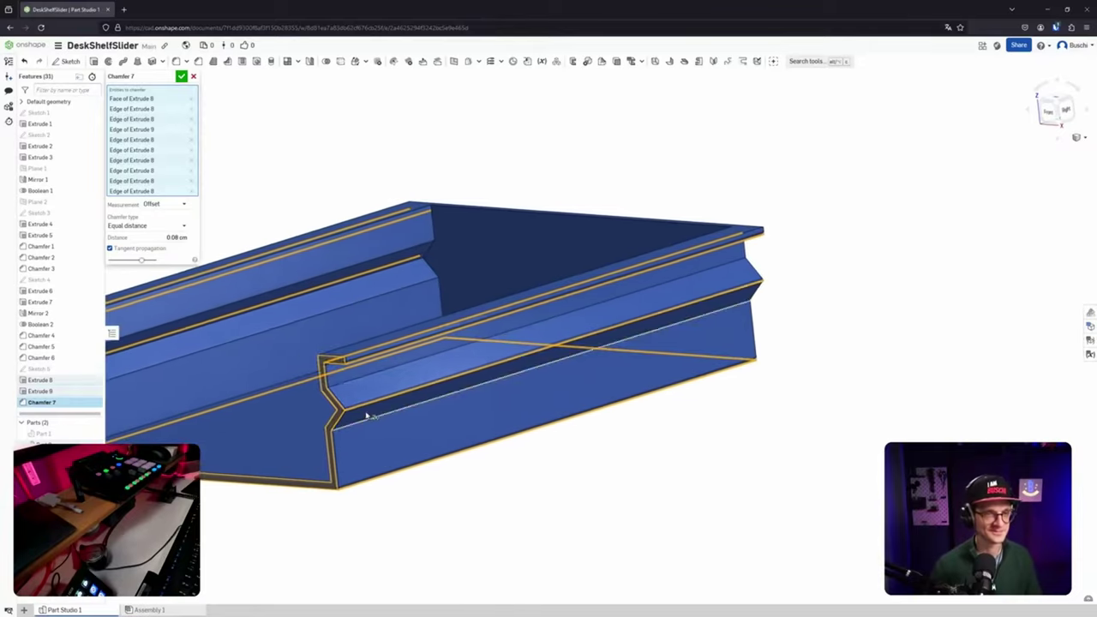
pyautogui.moveTo(366, 416); pyautogui.dragTo(454, 432, button='right')
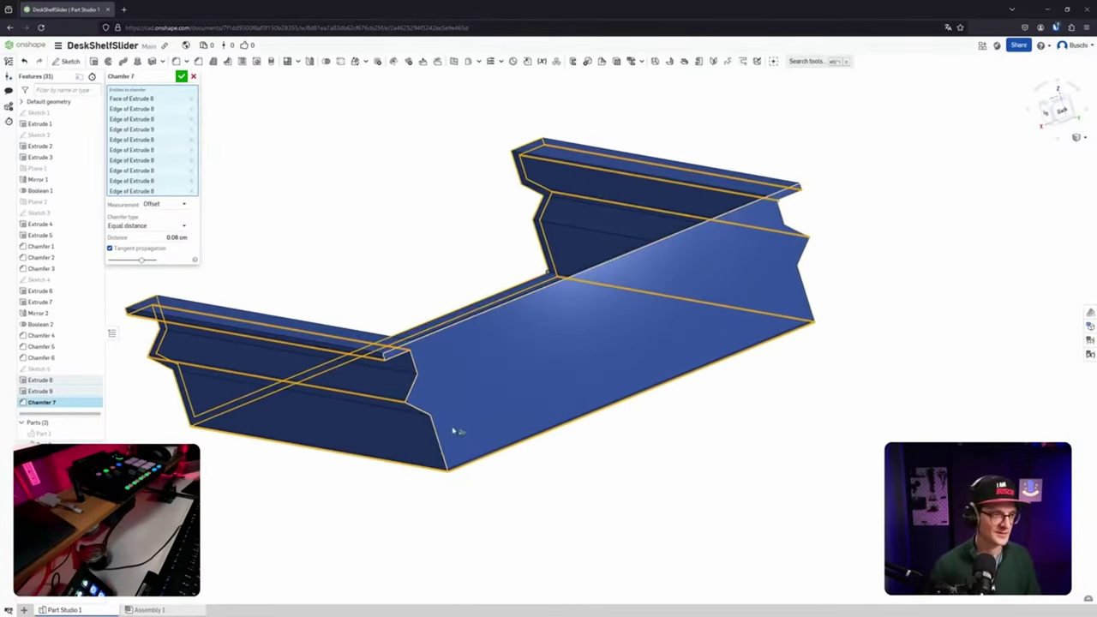
pyautogui.moveTo(608, 361); pyautogui.dragTo(855, 233, button='right')
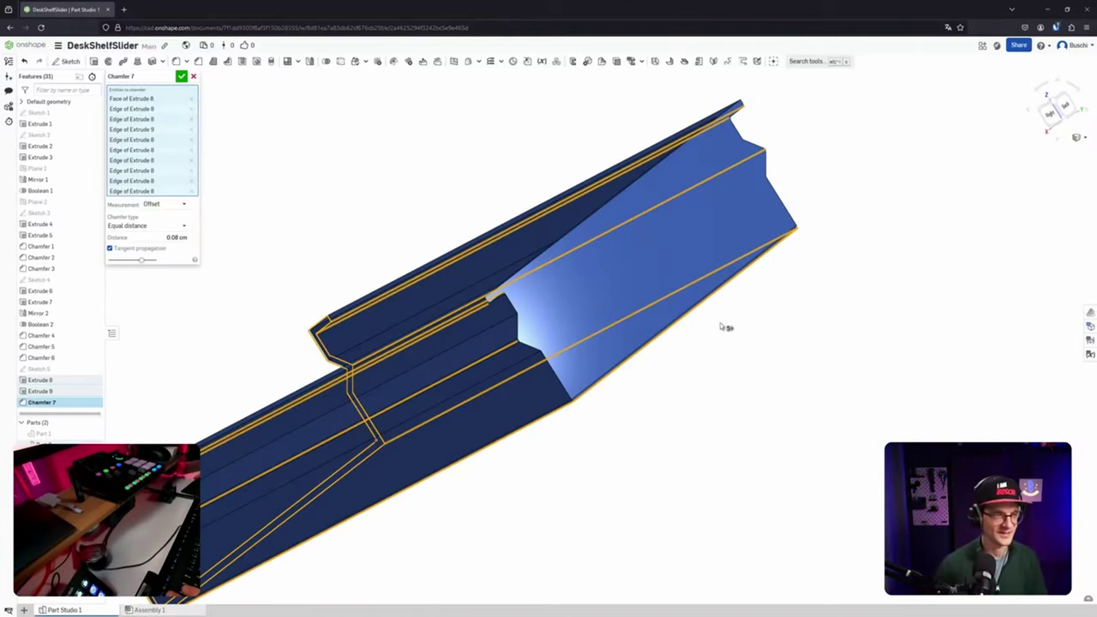
pyautogui.moveTo(721, 326); pyautogui.dragTo(790, 292, button='right')
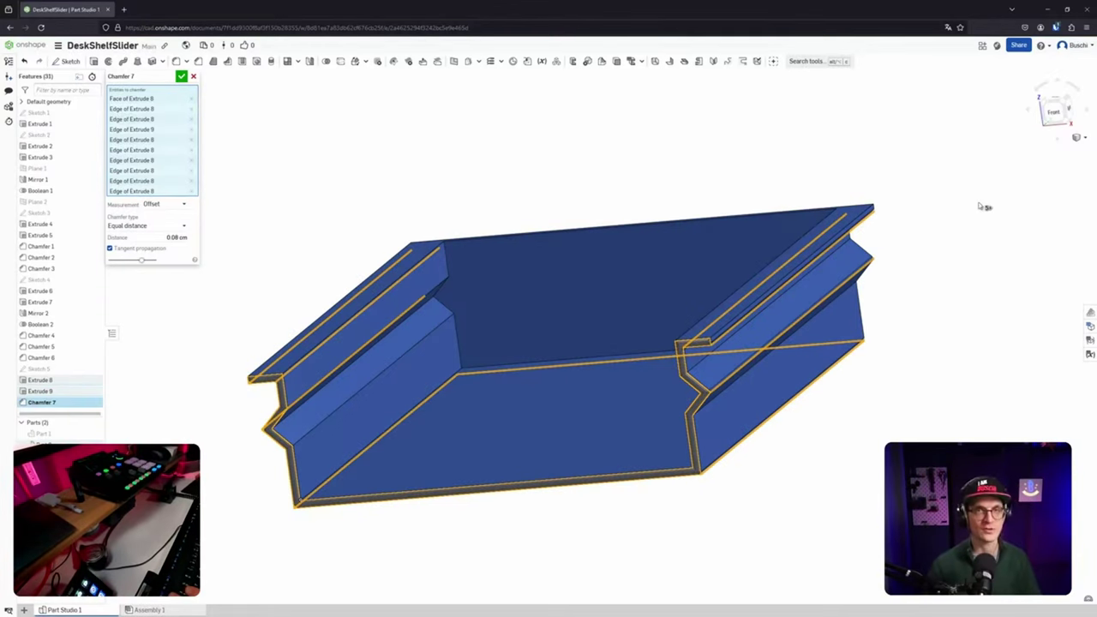
# Apply the chamfer to the holder's open-end face and all selected long edges.
pyautogui.moveTo(978, 207); pyautogui.dragTo(942, 215, button='middle')
pyautogui.moveTo(942, 215); pyautogui.dragTo(935, 221, button='right')
pyautogui.moveTo(810, 257); pyautogui.dragTo(814, 230, button='middle')
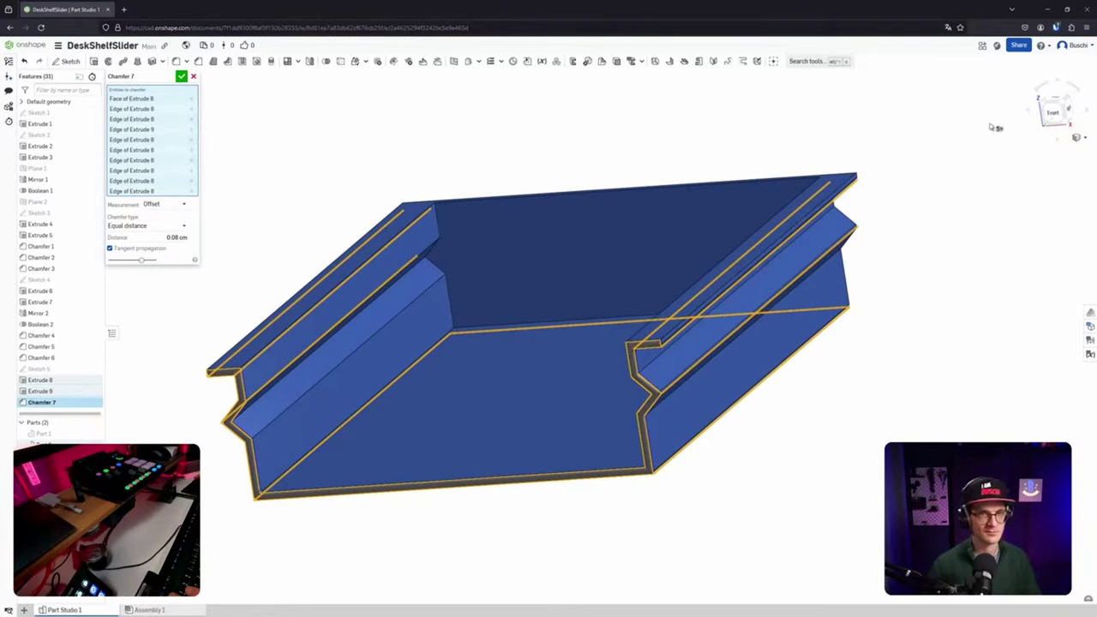
pyautogui.moveTo(953, 157); pyautogui.dragTo(968, 147, button='middle')
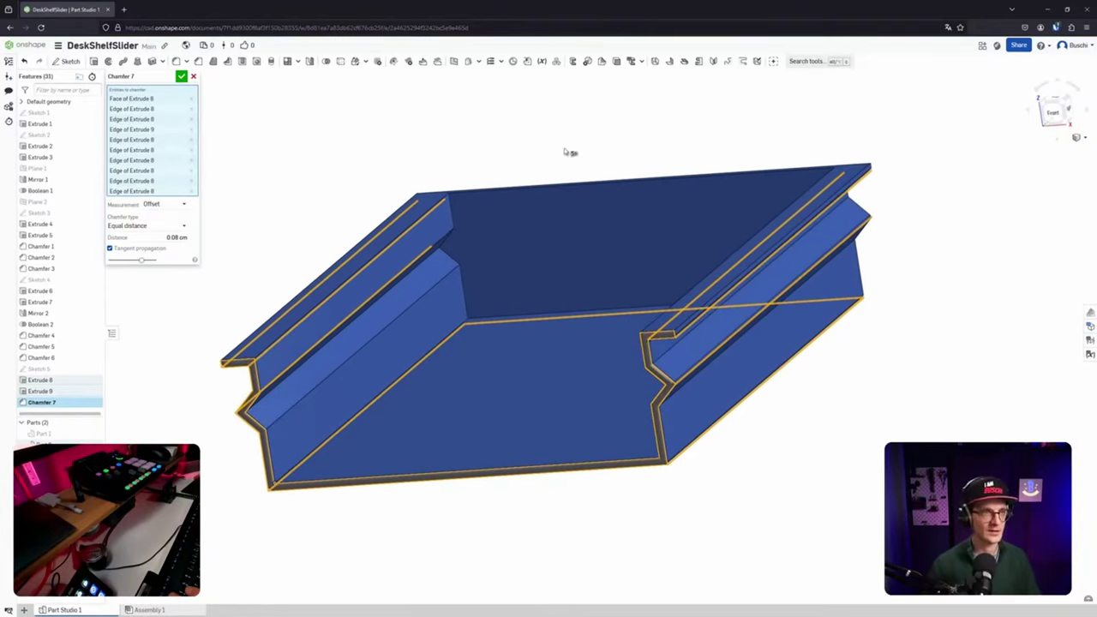
pyautogui.click(181, 76)
# Inspect the chamfered holder's underside, end wall and rails, including straight-on front and back views.
pyautogui.moveTo(223, 147); pyautogui.dragTo(455, 372, button='right')
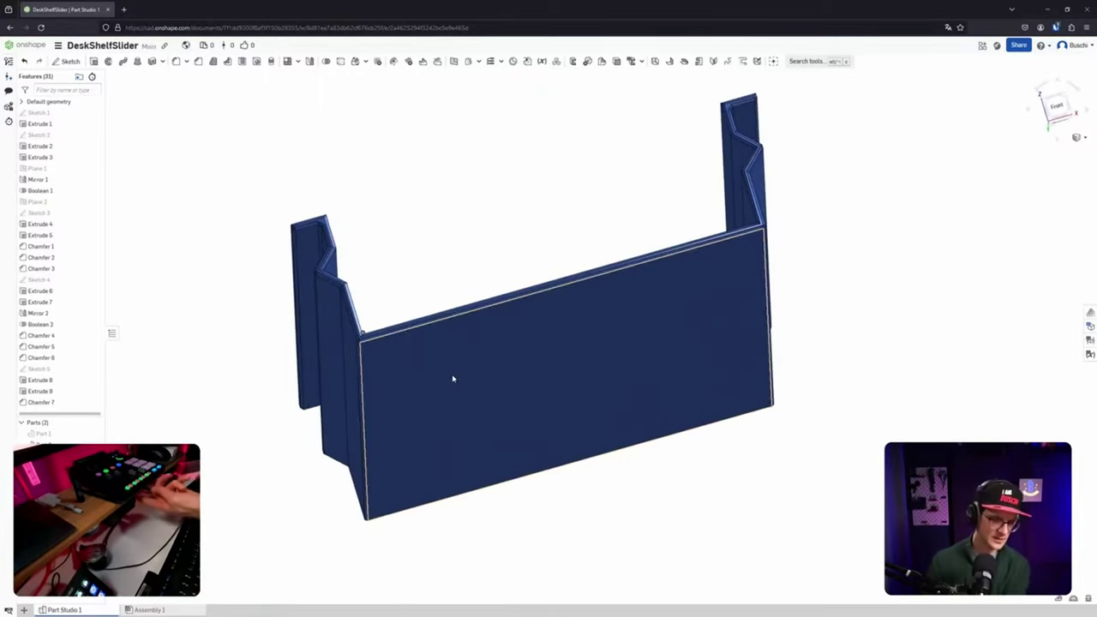
pyautogui.moveTo(358, 234); pyautogui.dragTo(587, 260, button='right')
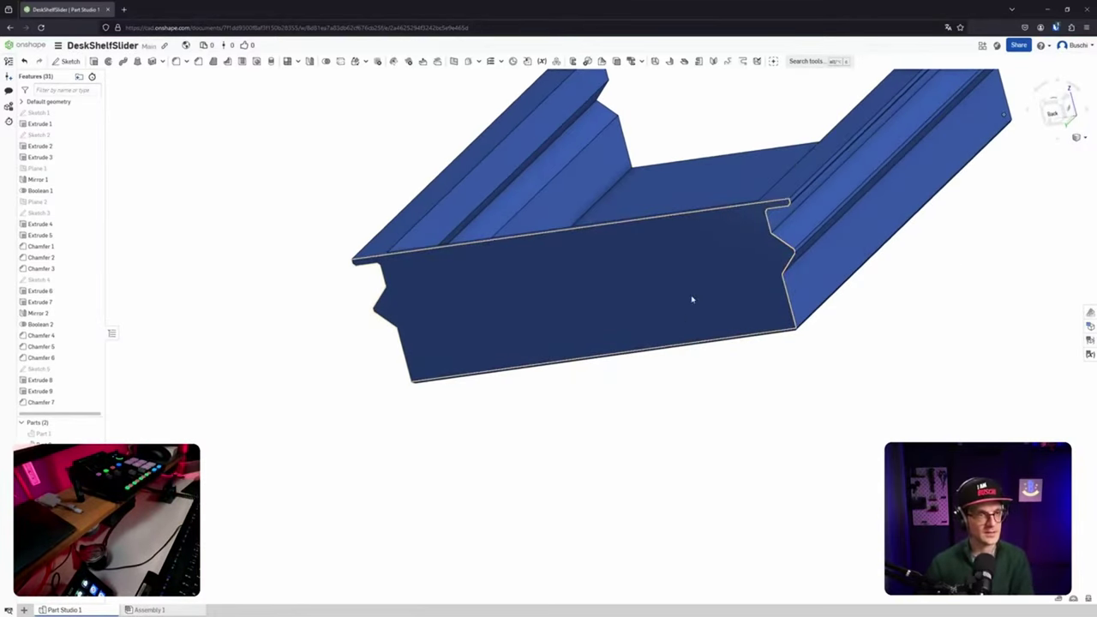
pyautogui.moveTo(755, 259); pyautogui.dragTo(540, 412, button='right')
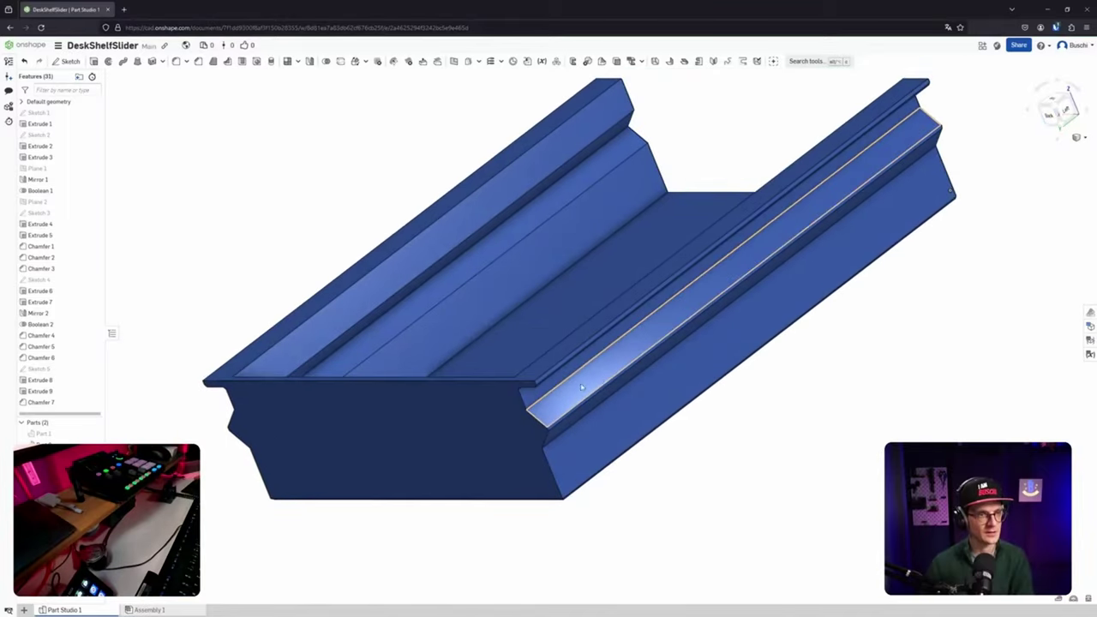
pyautogui.moveTo(915, 159); pyautogui.dragTo(545, 294, button='right')
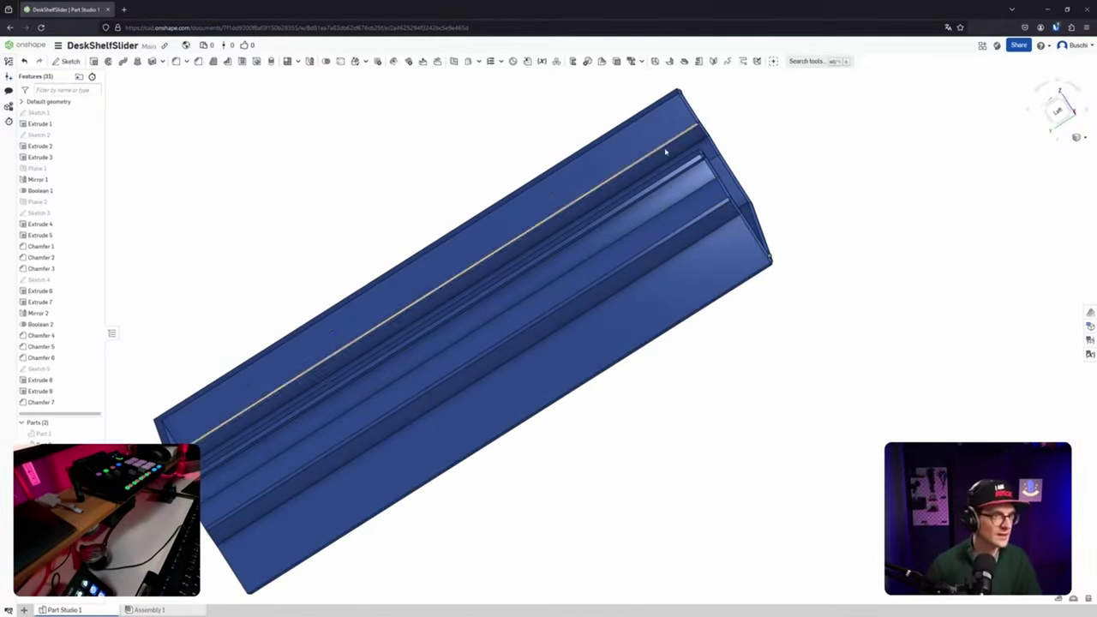
pyautogui.moveTo(745, 126); pyautogui.dragTo(823, 120, button='right')
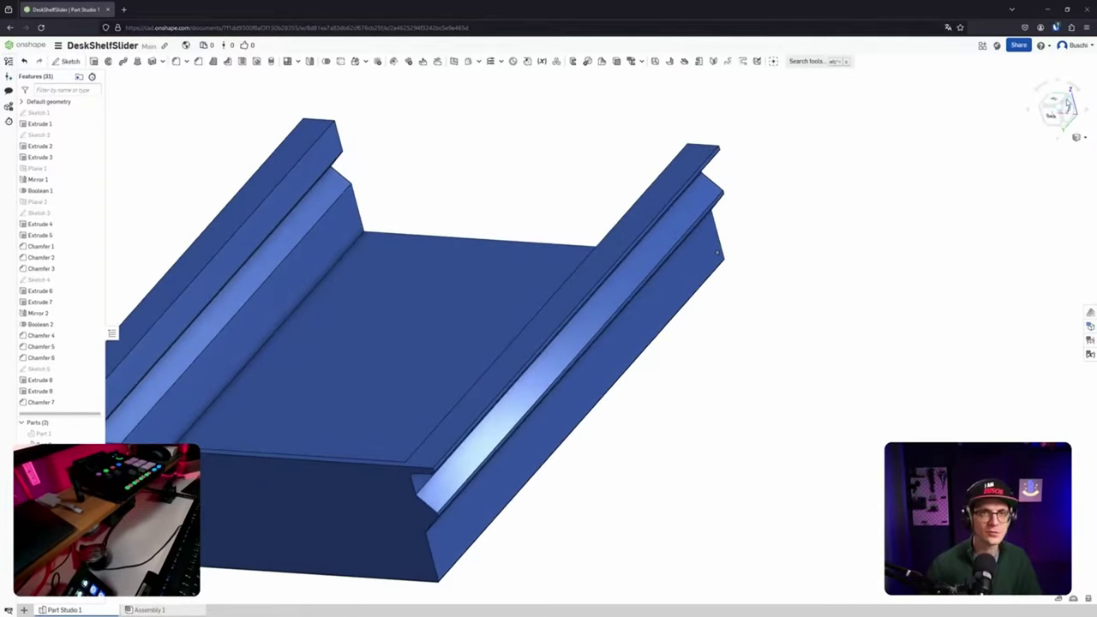
pyautogui.click(1067, 104)
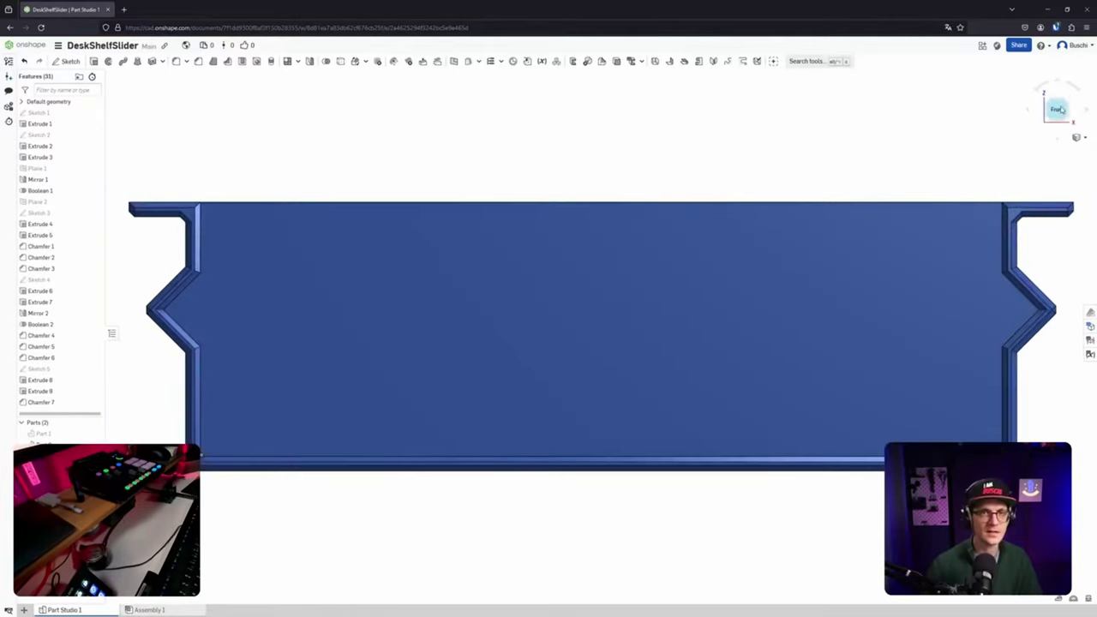
pyautogui.click(1063, 107)
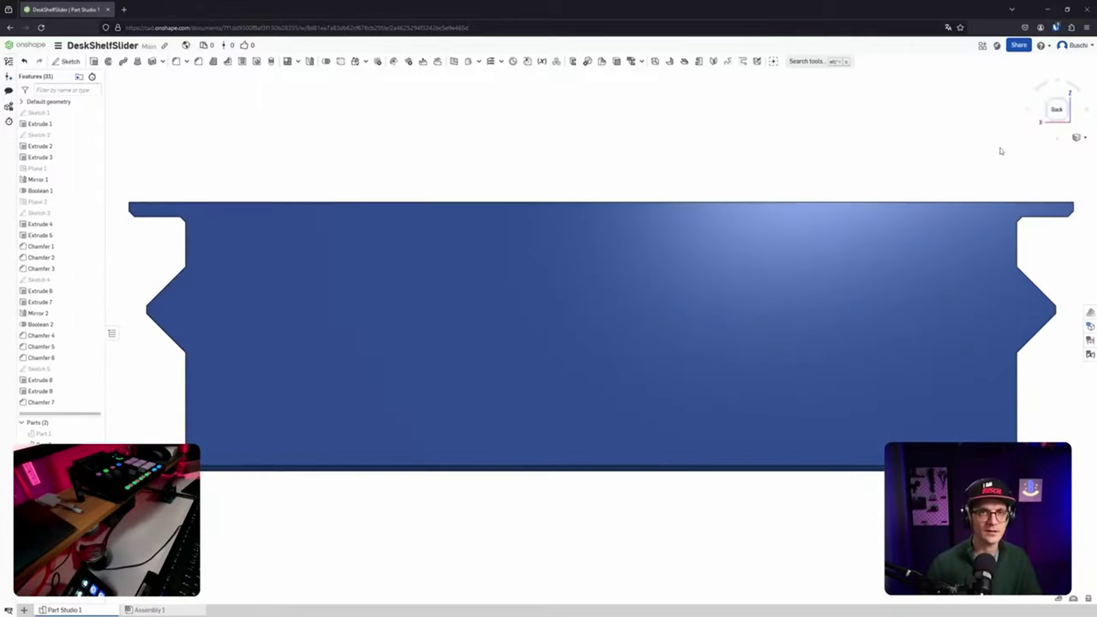
# Move the view cube to the lower middle of the graphics area.
pyautogui.click(1061, 121)
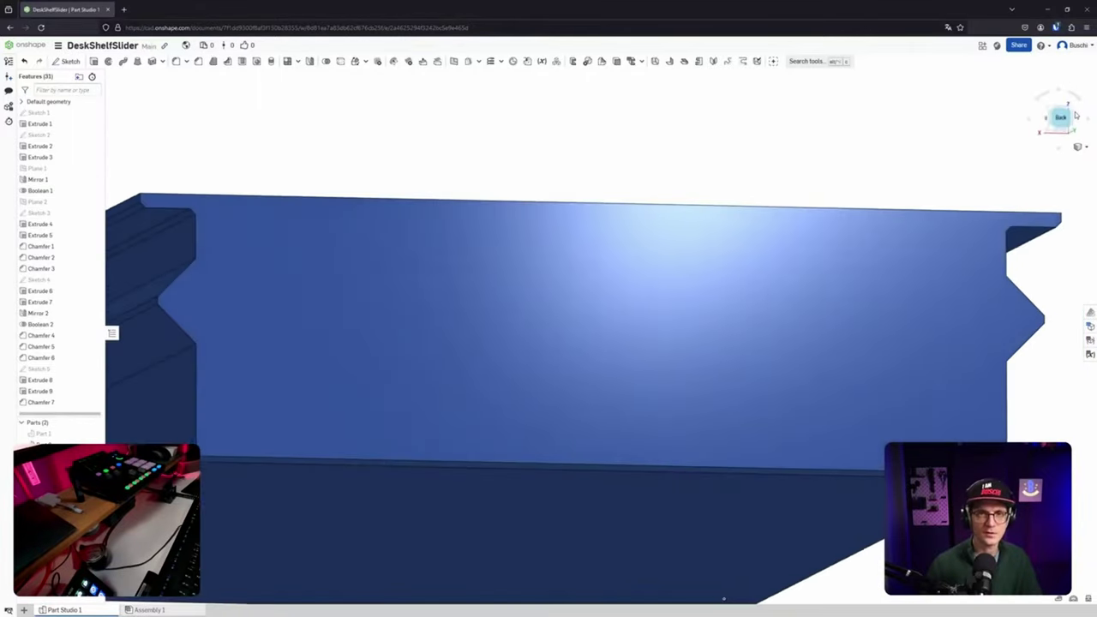
pyautogui.moveTo(1061, 121); pyautogui.dragTo(562, 535)
pyautogui.click(561, 536)
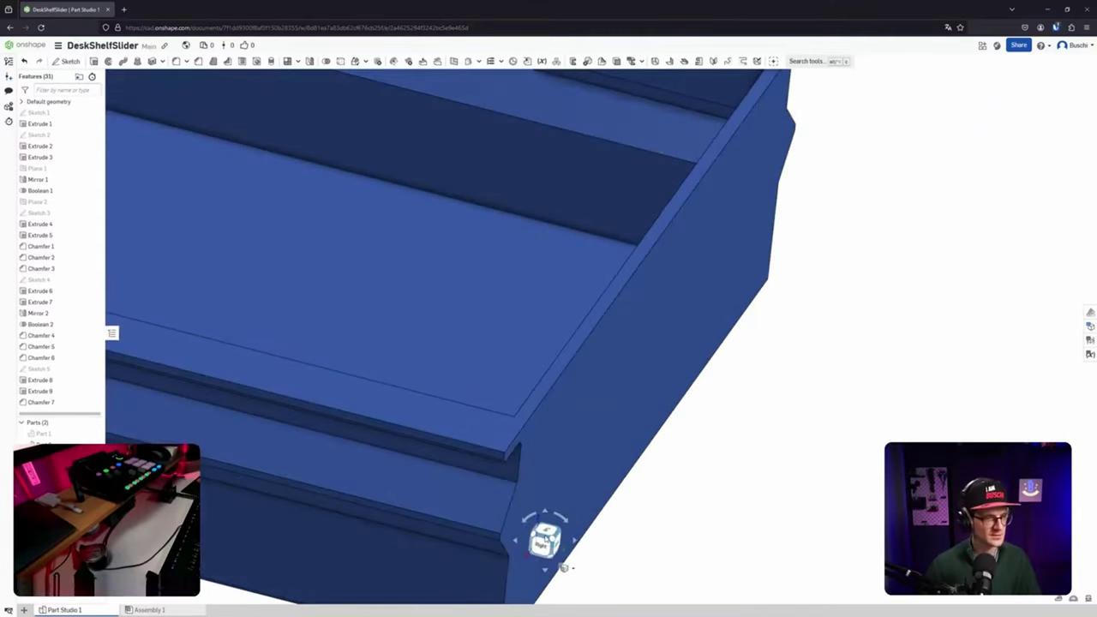
# Examine the holder's side walls and rails in left, right and angled standard views.
pyautogui.click(548, 536)
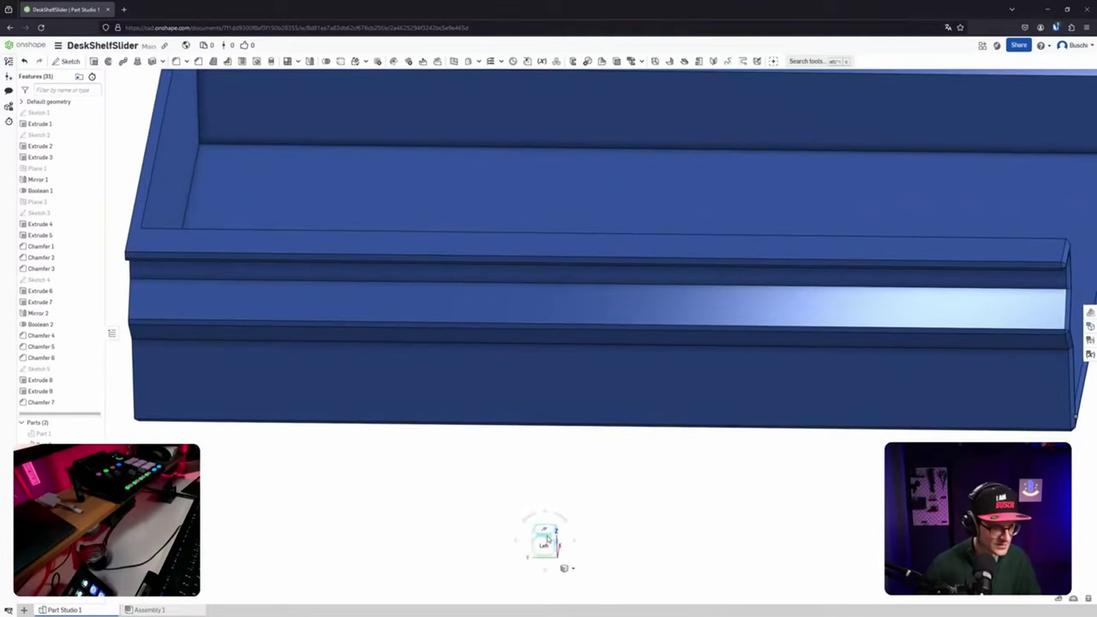
pyautogui.click(542, 546)
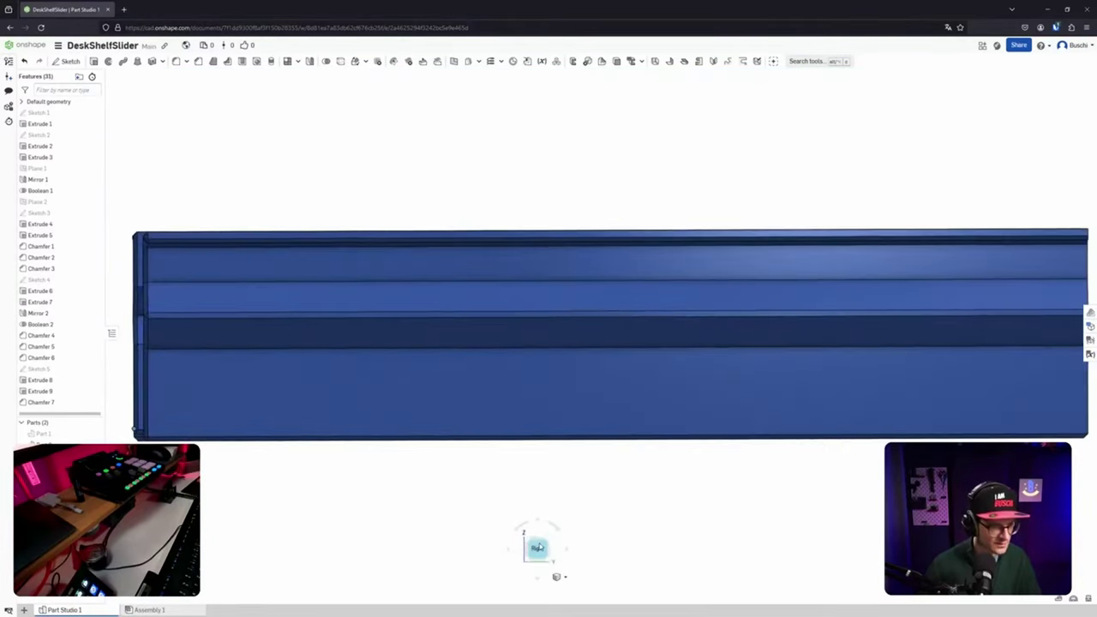
pyautogui.click(534, 534)
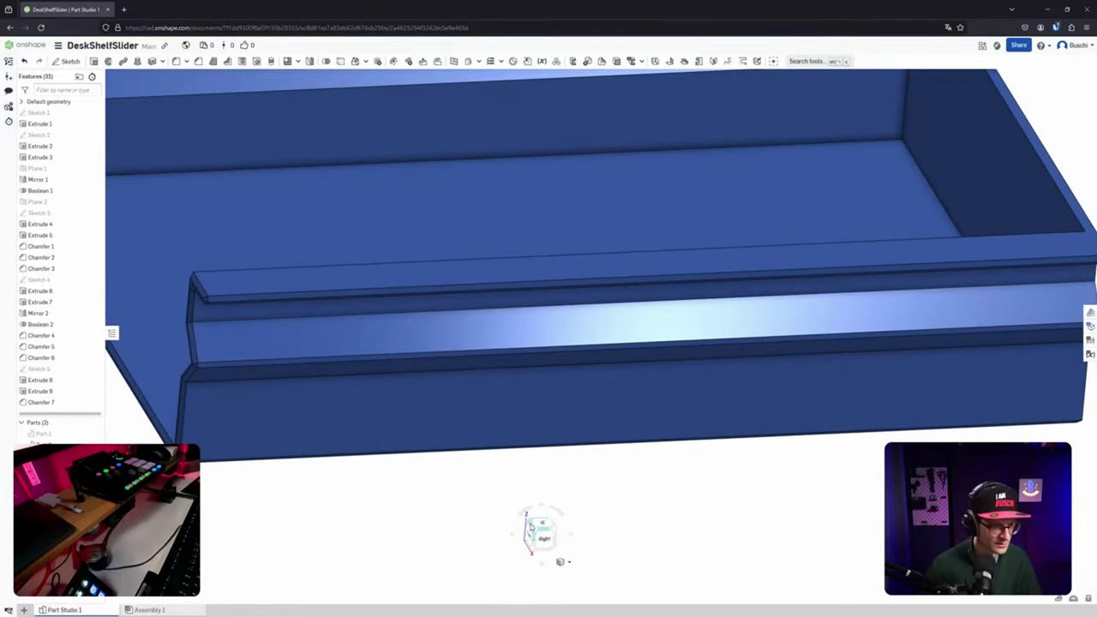
pyautogui.click(532, 528)
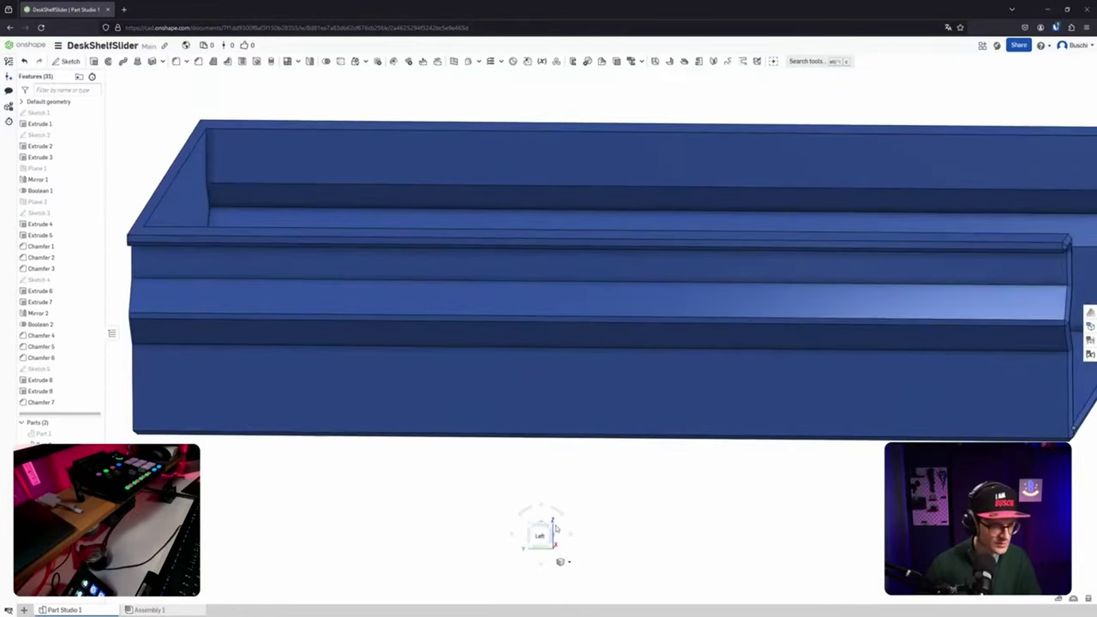
pyautogui.click(554, 527)
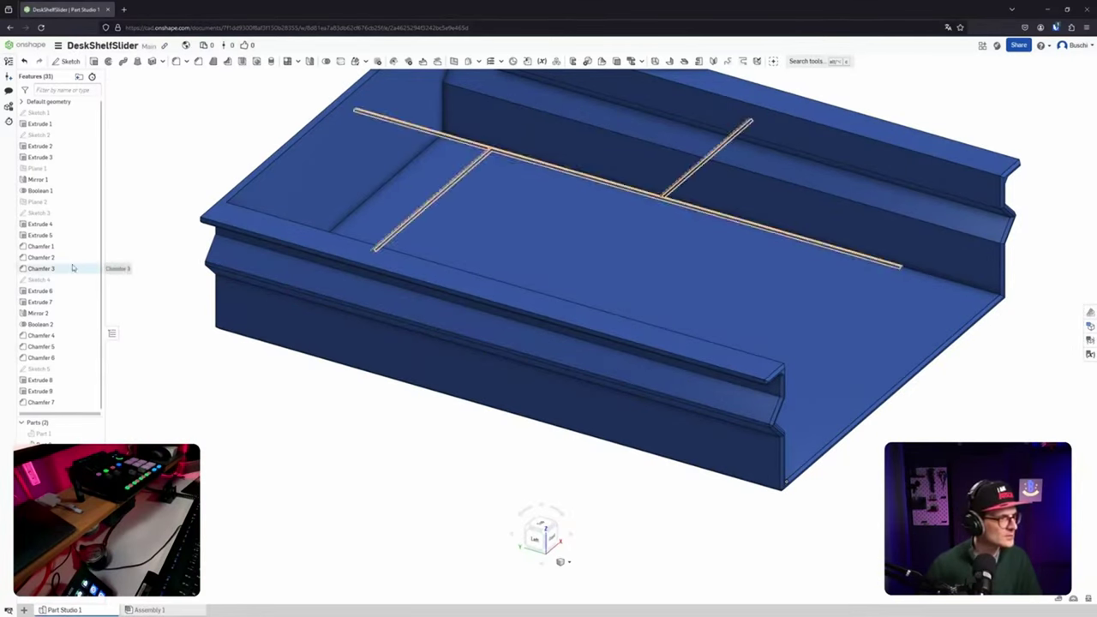
# Review the settings of the base block's extrusion, Extrude 1, and return to the complete holder without changes.
pyautogui.doubleClick(38, 125)
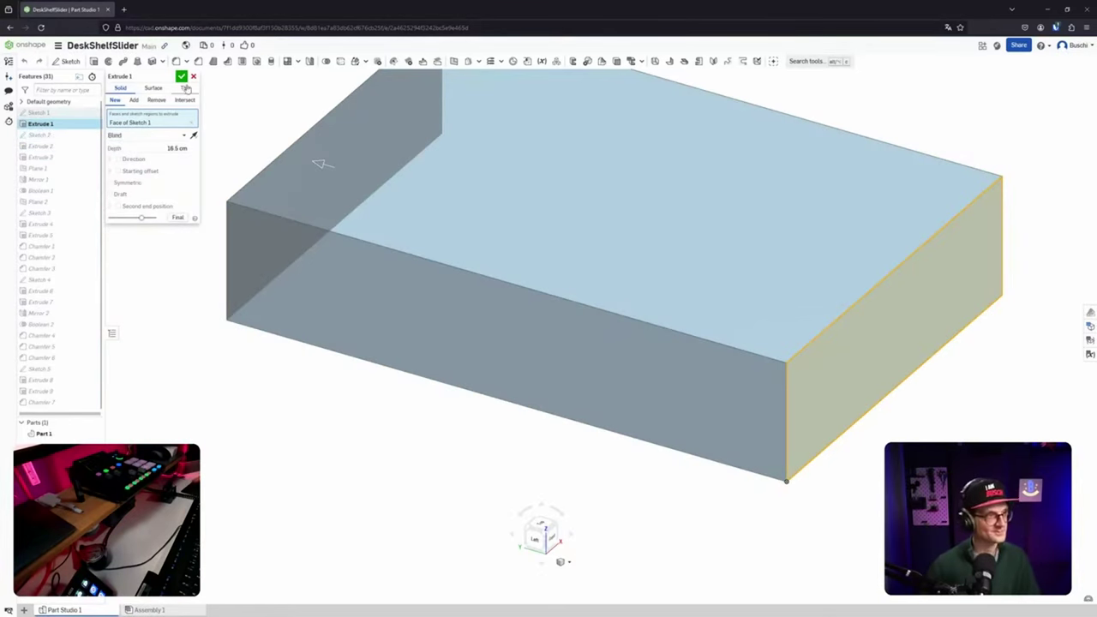
pyautogui.click(193, 76)
pyautogui.moveTo(415, 311); pyautogui.dragTo(401, 339, button='middle')
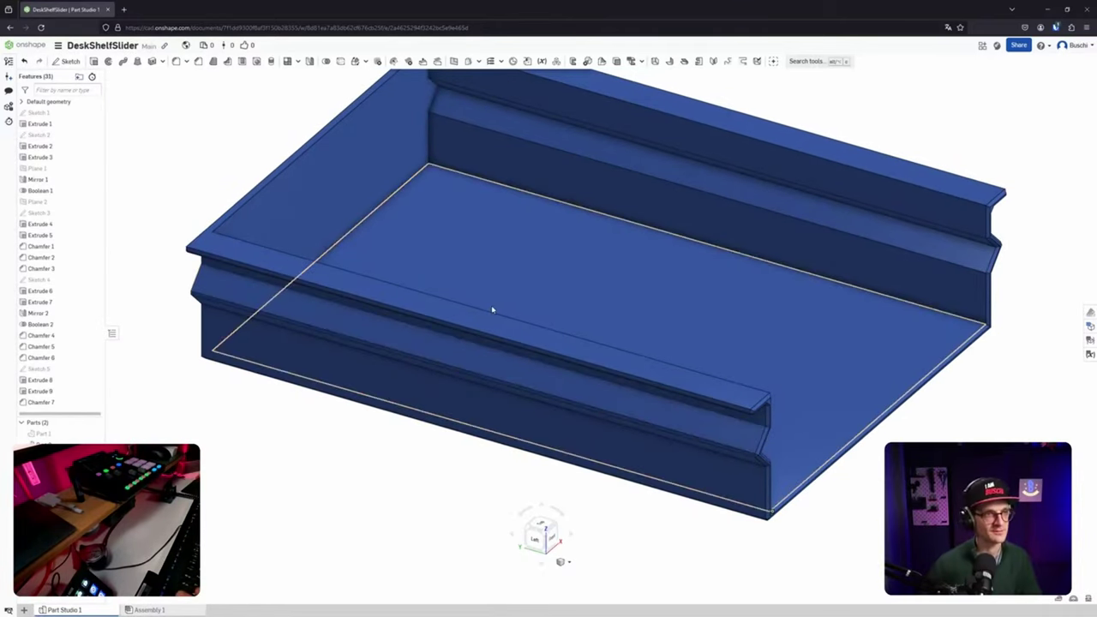
pyautogui.scroll(-3, 491, 310)
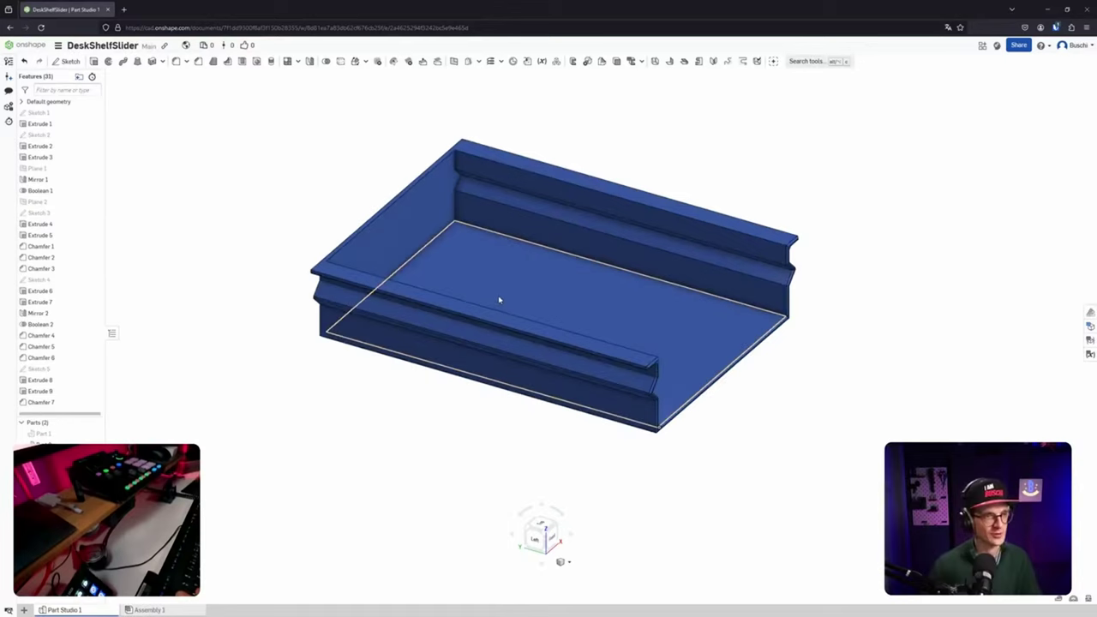
# Show the hidden Part 1, the drawer, inside the holder and view both parts together from the front and below.
pyautogui.moveTo(555, 287); pyautogui.dragTo(502, 296, button='right')
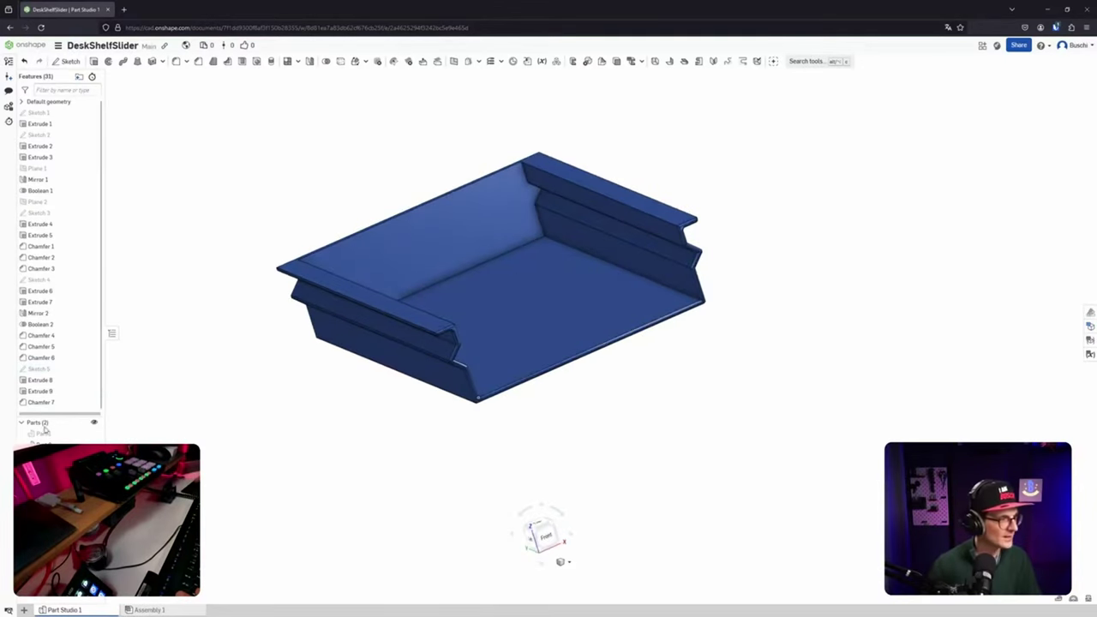
pyautogui.click(94, 434)
pyautogui.moveTo(634, 377); pyautogui.dragTo(840, 214, button='right')
pyautogui.moveTo(1049, 64); pyautogui.dragTo(913, 128, button='right')
pyautogui.moveTo(801, 154); pyautogui.dragTo(688, 214, button='middle')
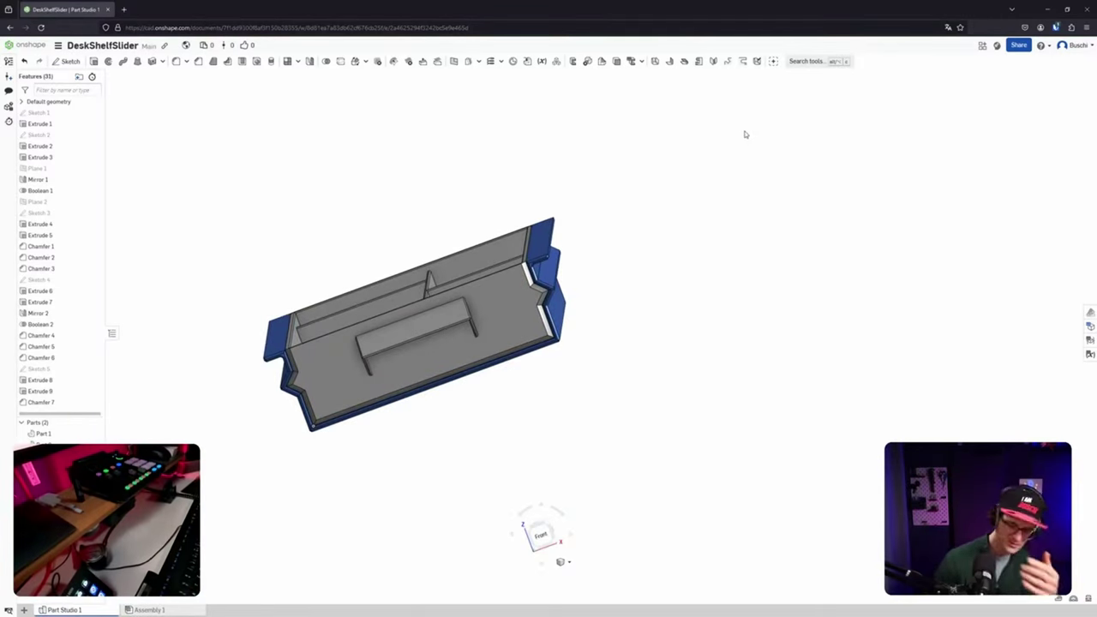
# Move the view cube to the upper corner of the graphics area and switch to the front view.
pyautogui.moveTo(612, 534); pyautogui.dragTo(642, 480, button='right')
pyautogui.moveTo(535, 534); pyautogui.dragTo(1033, 123)
pyautogui.click(1034, 124)
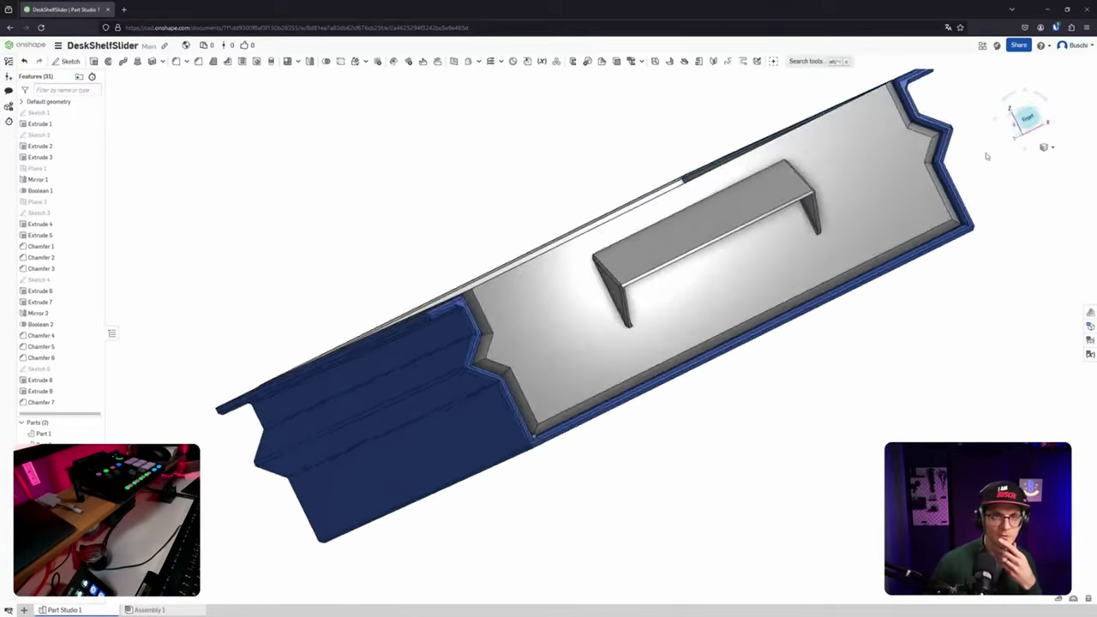
# Examine the gap between drawer and holder at the left rail's V-shaped groove and top edge in front view.
pyautogui.scroll(-2, 179, 288)
pyautogui.scroll(5, 170, 270)
pyautogui.scroll(5, 171, 270)
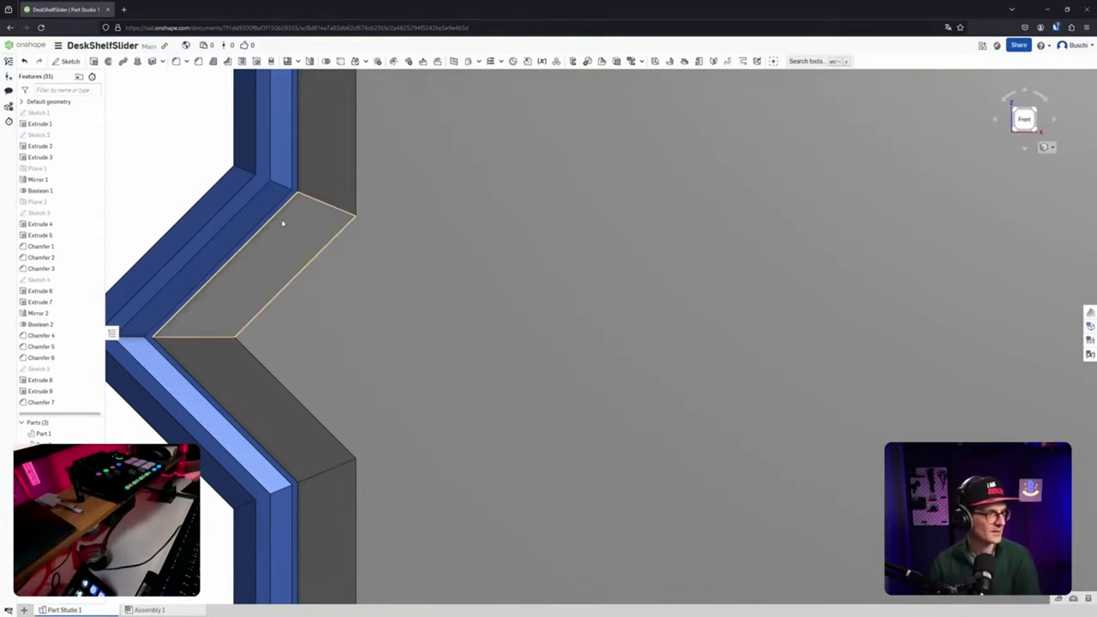
pyautogui.scroll(-5, 309, 253)
pyautogui.scroll(2, 309, 248)
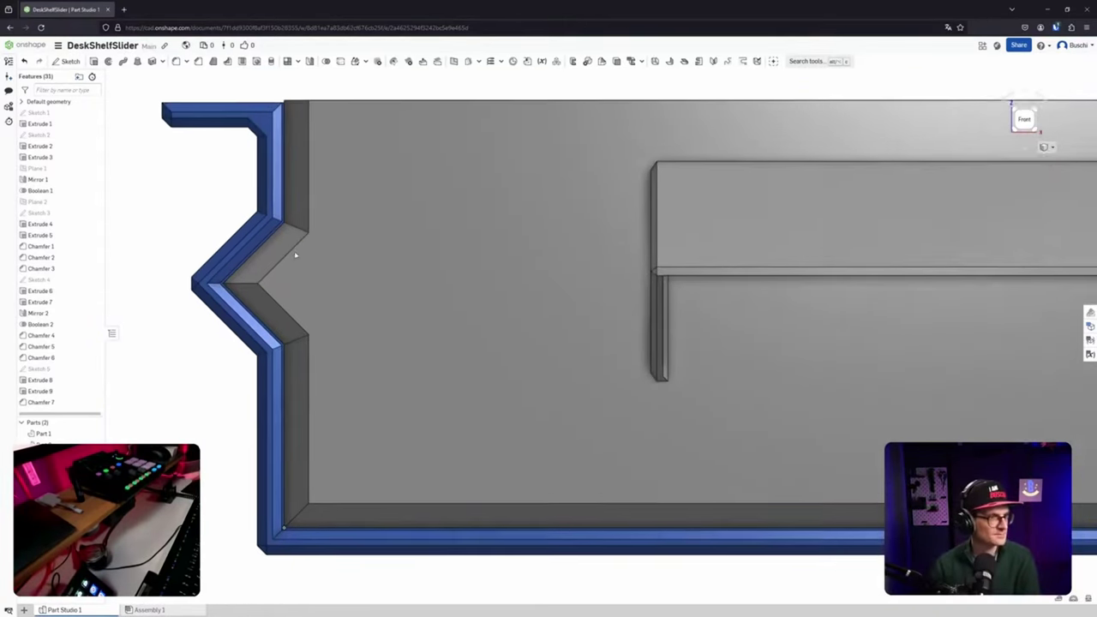
pyautogui.scroll(5, 292, 128)
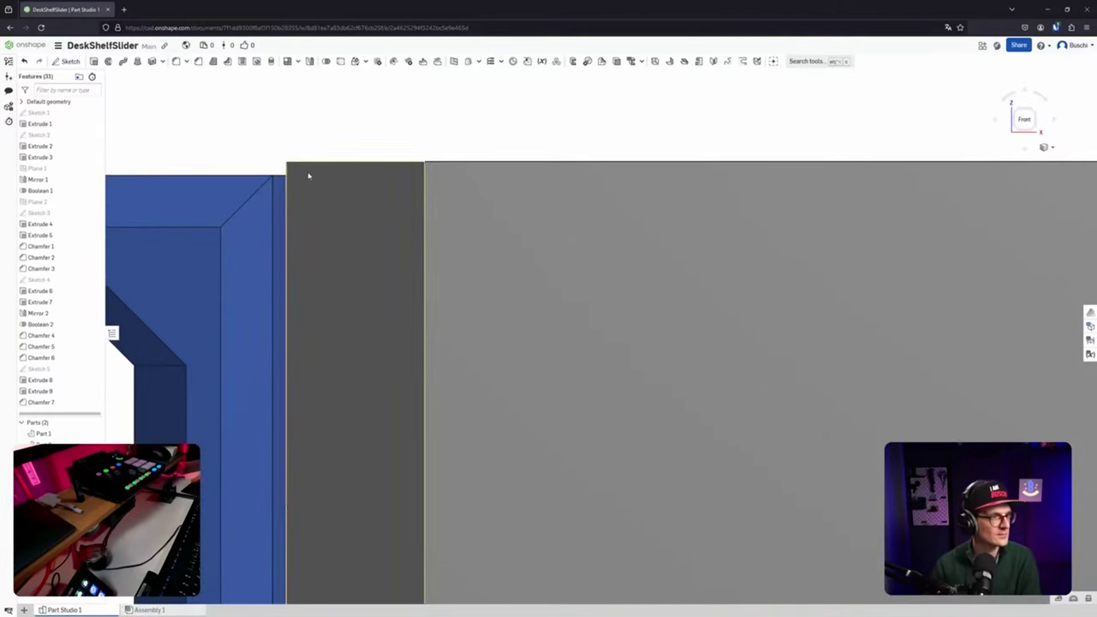
pyautogui.scroll(-5, 251, 152)
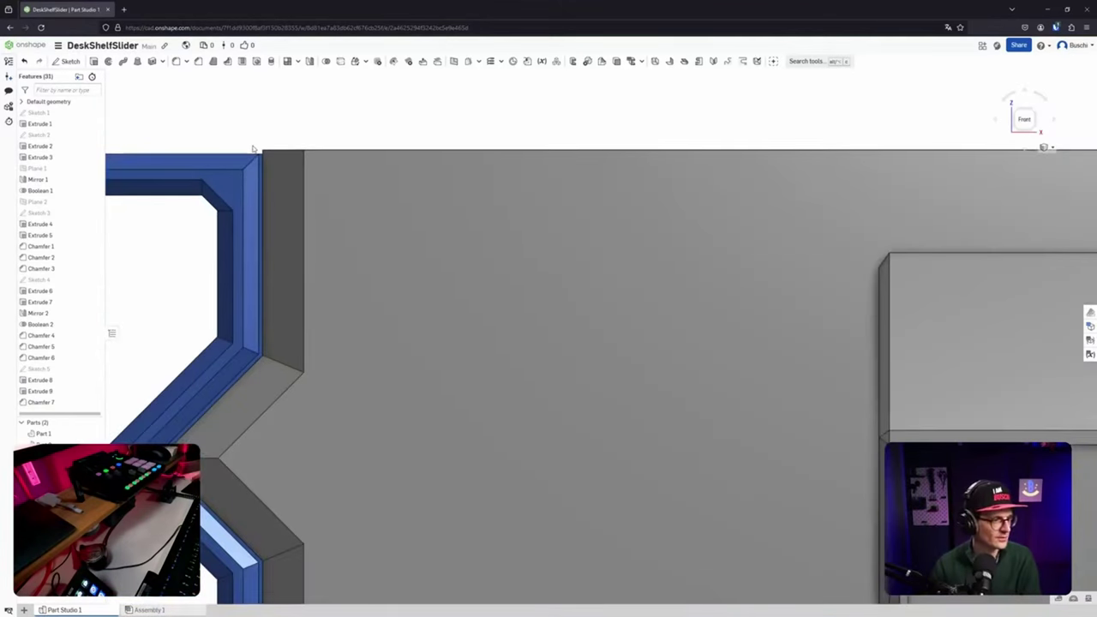
pyautogui.scroll(-4, 253, 149)
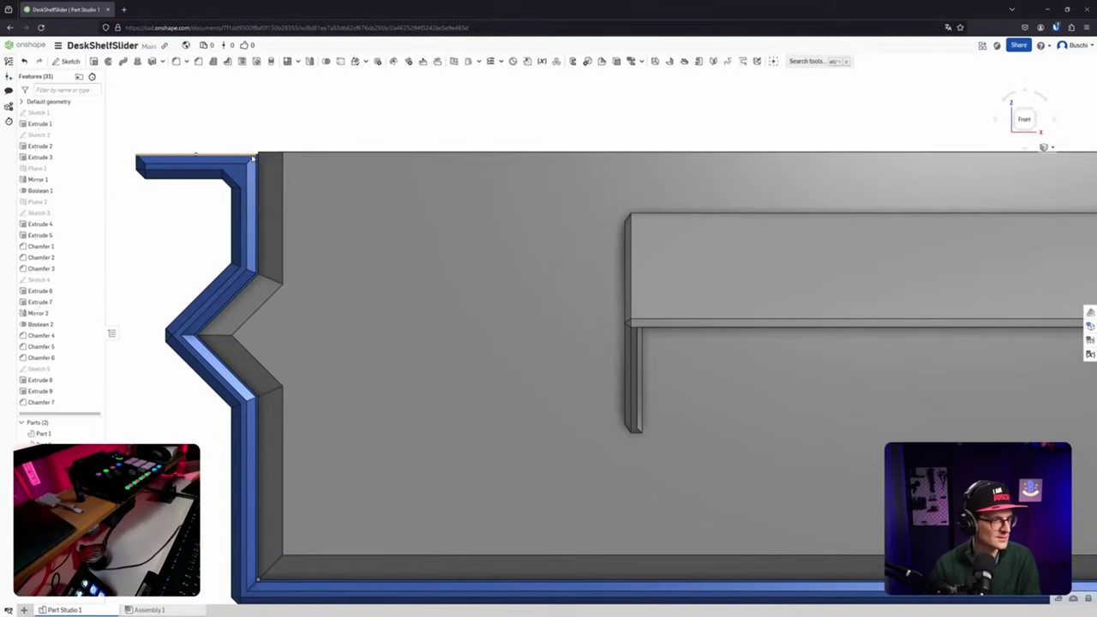
# Examine the height difference between the drawer's top edge and the holder's right flange in front view.
pyautogui.moveTo(449, 262); pyautogui.dragTo(11, 226, button='middle')
pyautogui.moveTo(707, 297); pyautogui.dragTo(341, 300, button='middle')
pyautogui.scroll(-2, 427, 333)
pyautogui.moveTo(623, 348); pyautogui.dragTo(585, 348, button='middle')
pyautogui.scroll(5, 794, 171)
pyautogui.scroll(4, 540, 164)
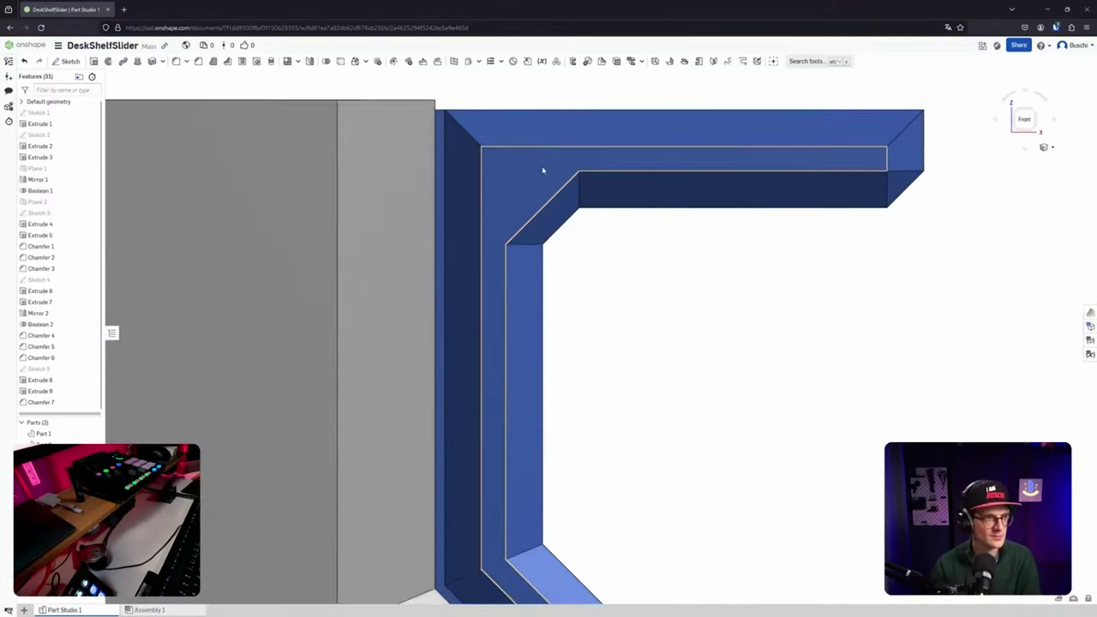
pyautogui.moveTo(482, 129); pyautogui.dragTo(504, 246, button='middle')
pyautogui.scroll(1, 504, 246)
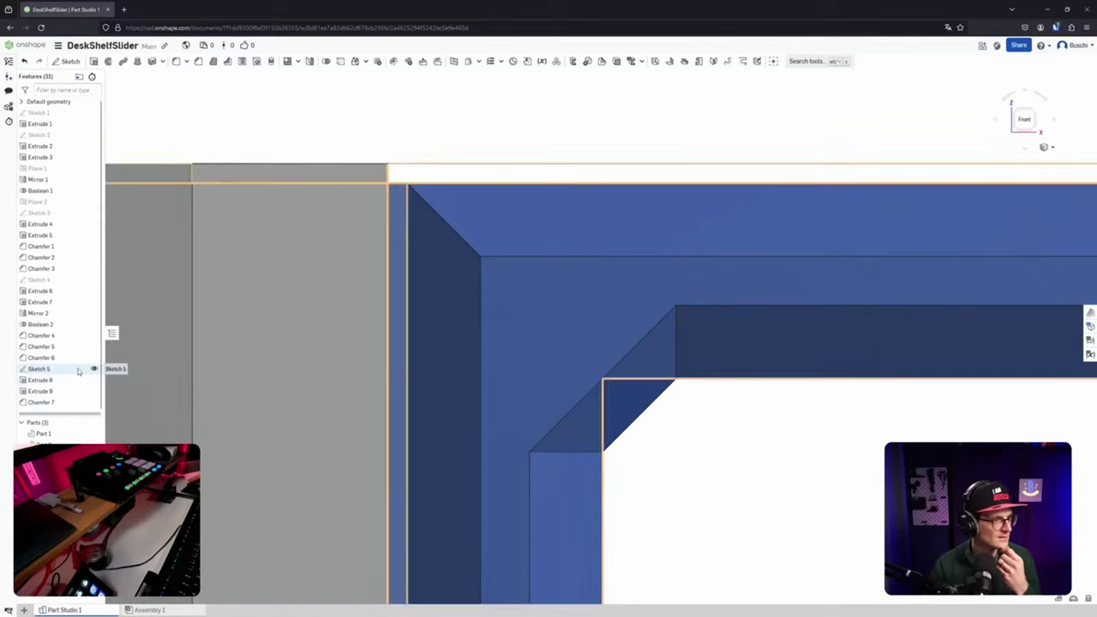
# Review the dimensions of the holder profile in Sketch 5 near the top flange and close the sketch without changes.
pyautogui.doubleClick(78, 370)
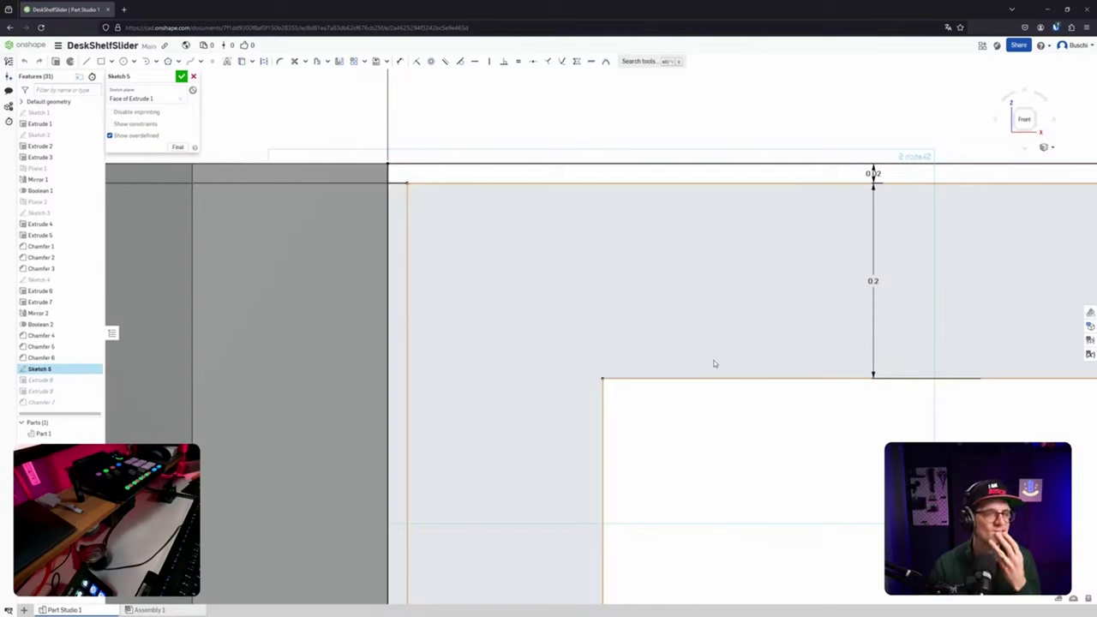
pyautogui.scroll(-5, 673, 350)
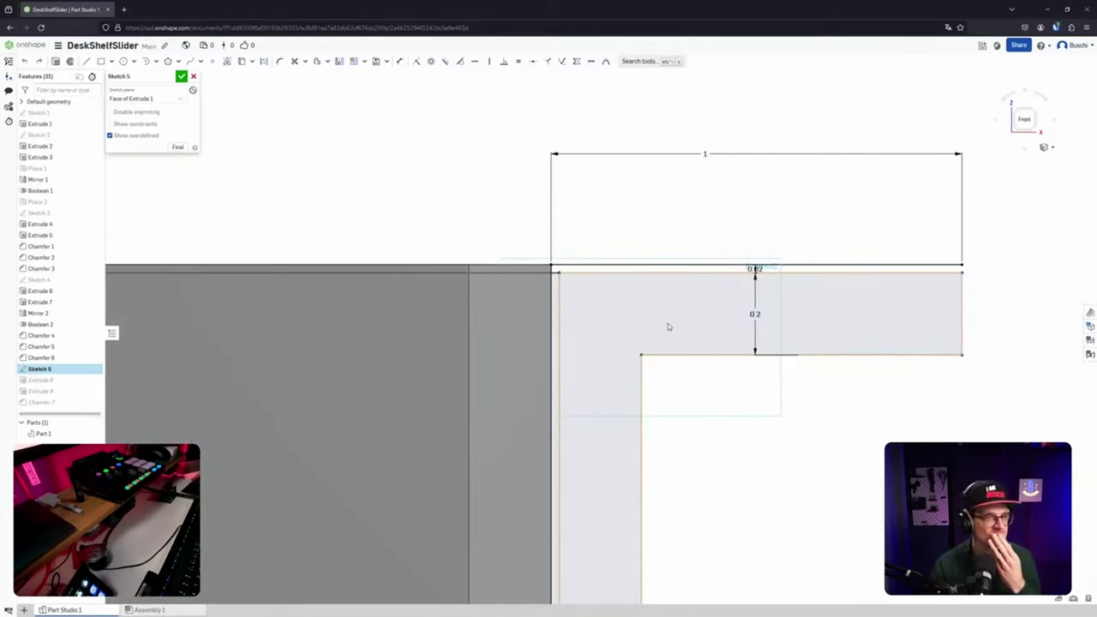
pyautogui.scroll(3, 650, 289)
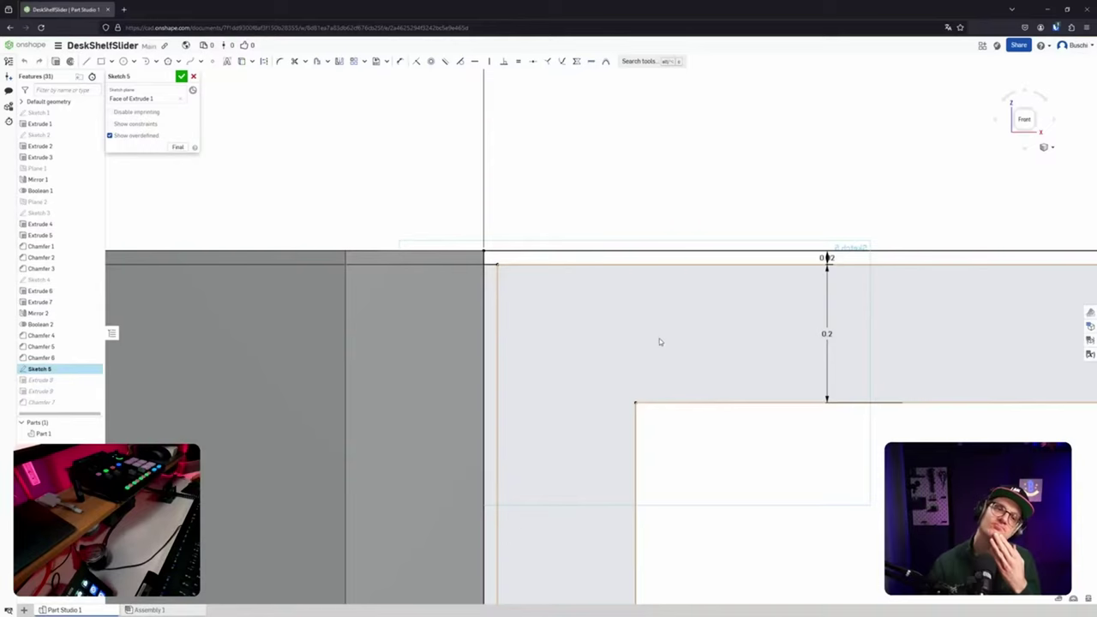
pyautogui.moveTo(659, 340); pyautogui.dragTo(553, 313, button='middle')
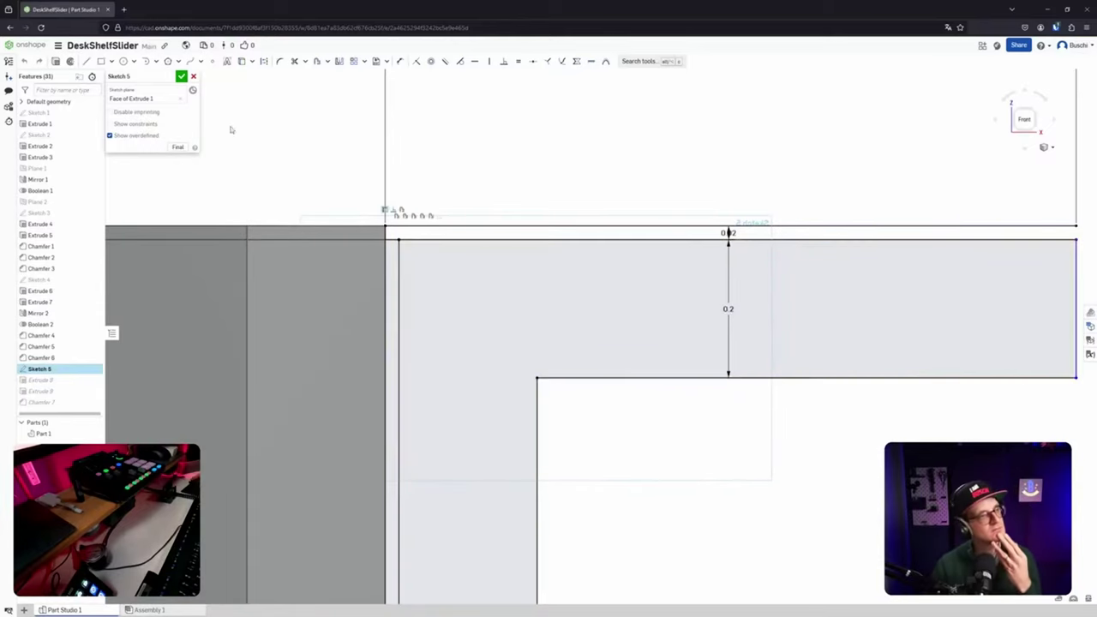
pyautogui.click(194, 77)
pyautogui.moveTo(262, 215)
pyautogui.mouseDown(button='right')
pyautogui.moveTo(286, 232)
pyautogui.moveTo(272, 229)
pyautogui.mouseUp(button='right')
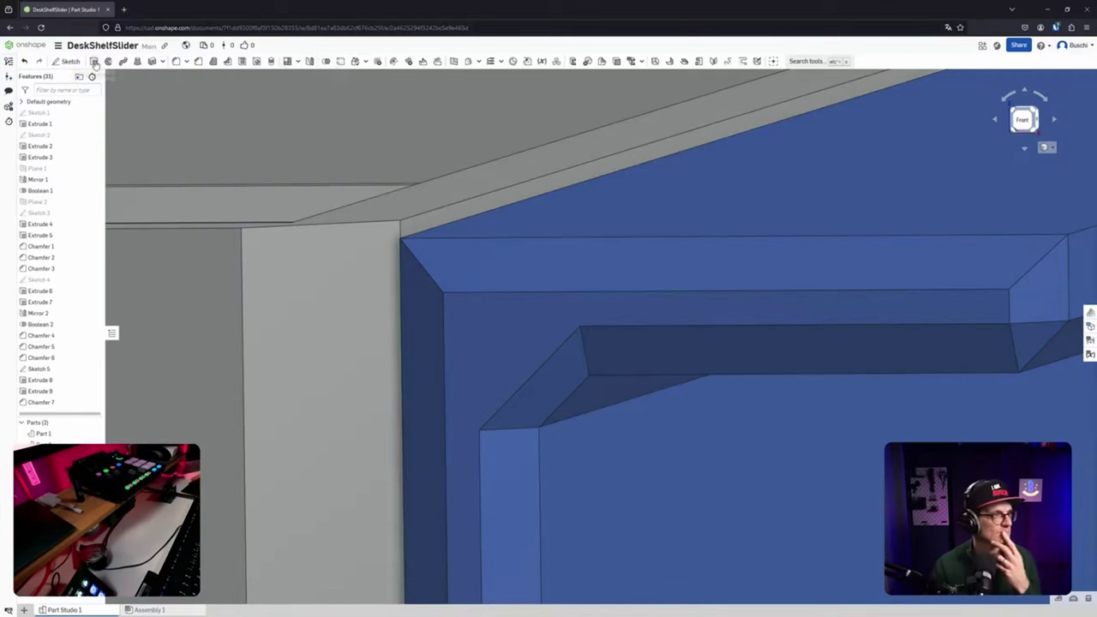
pyautogui.click(708, 203)
pyautogui.scroll(5, 710, 203)
pyautogui.scroll(-3, 719, 205)
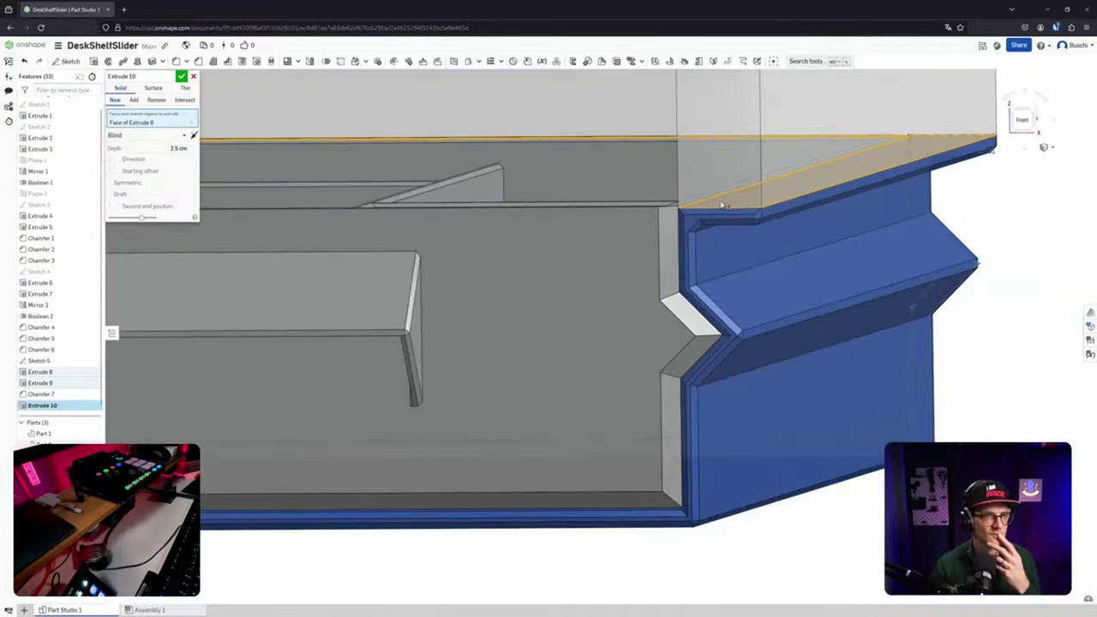
pyautogui.moveTo(719, 204); pyautogui.dragTo(747, 335, button='middle')
pyautogui.scroll(-1, 756, 295)
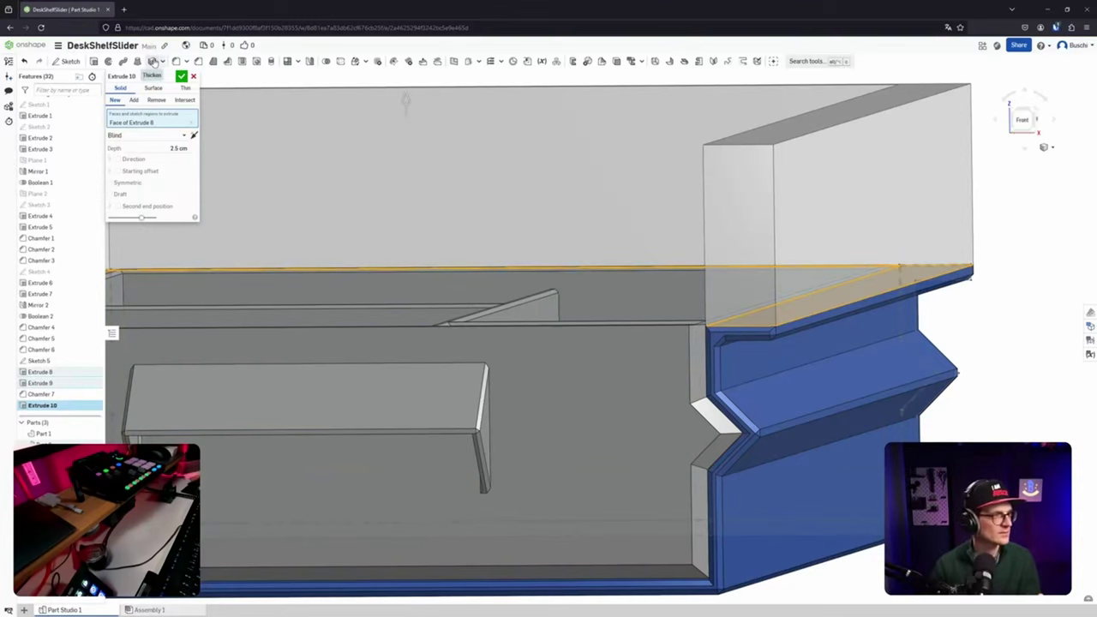
pyautogui.click(193, 77)
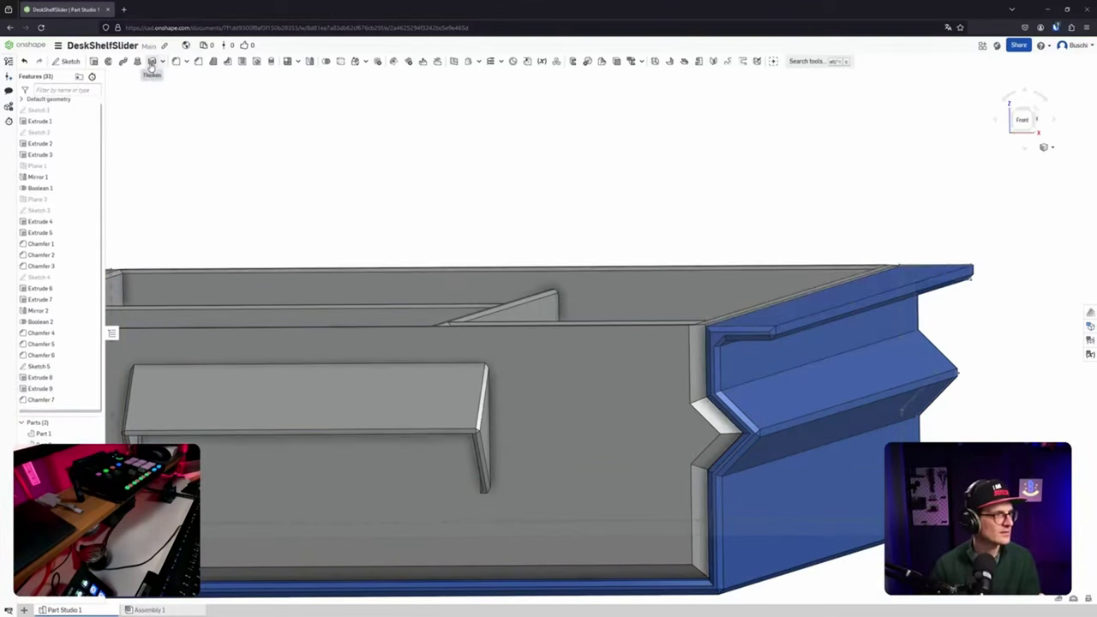
# Start a Thicken on the holder's top rim face, adding the material to Part 2, and check its preview along the rails.
pyautogui.click(152, 63)
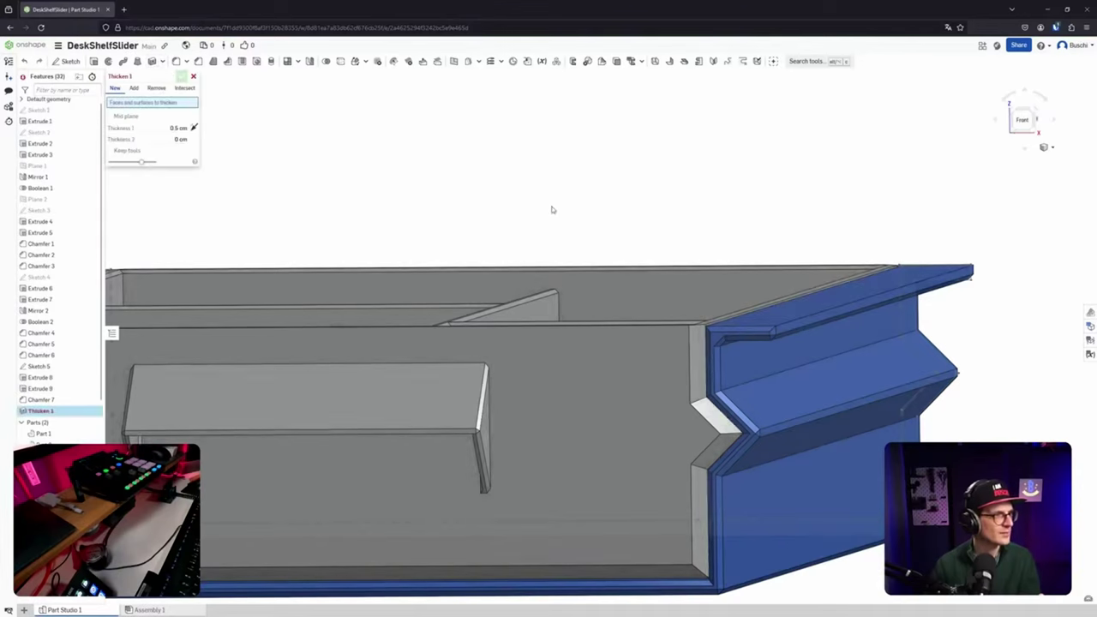
pyautogui.moveTo(553, 211); pyautogui.dragTo(544, 226, button='right')
pyautogui.click(778, 330)
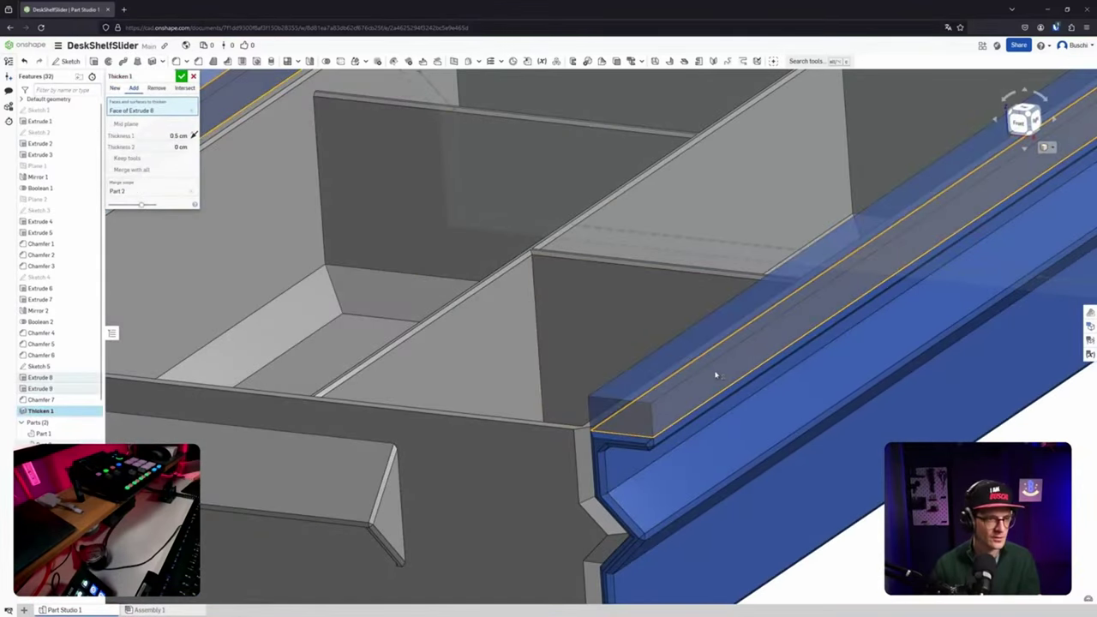
pyautogui.scroll(3, 429, 244)
pyautogui.scroll(-3, 433, 247)
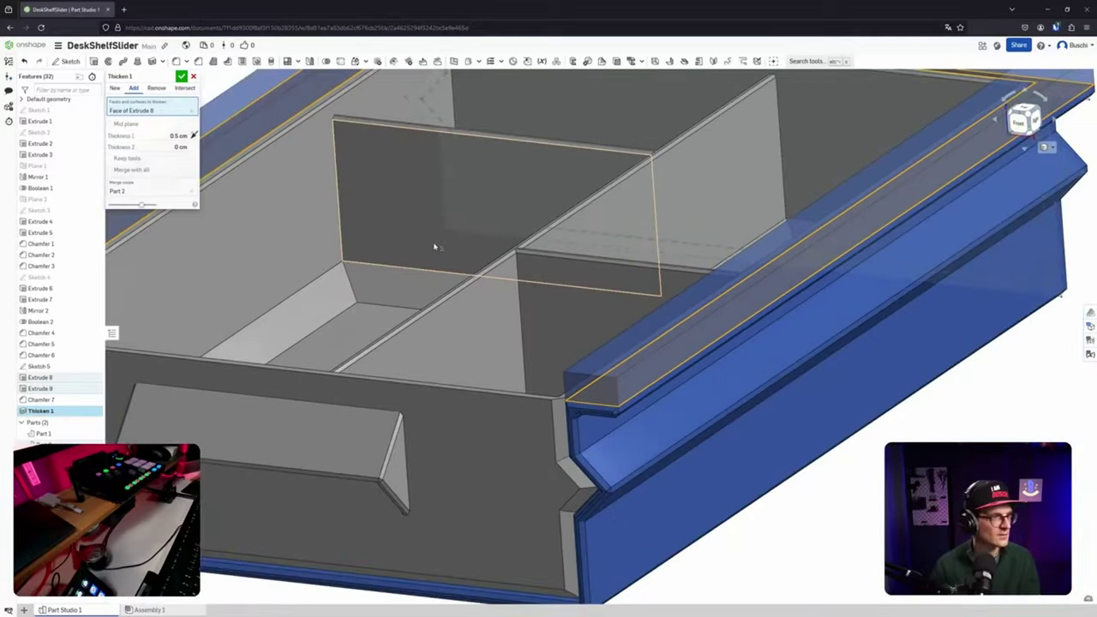
pyautogui.moveTo(433, 246); pyautogui.dragTo(465, 260, button='right')
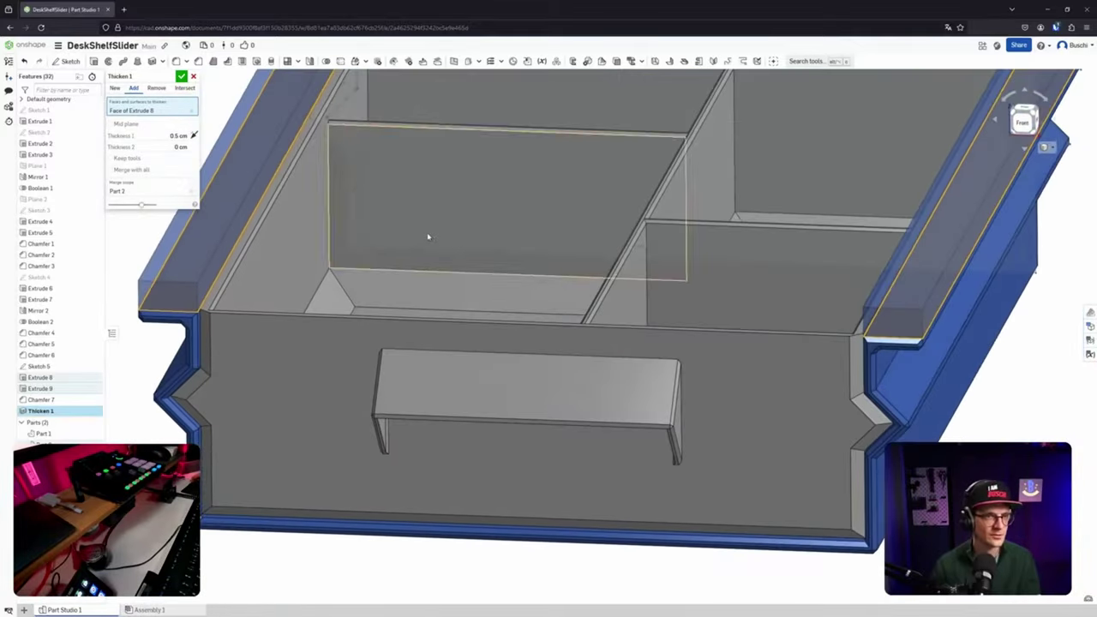
pyautogui.moveTo(429, 237); pyautogui.dragTo(510, 279, button='middle')
pyautogui.moveTo(536, 352); pyautogui.dragTo(453, 352, button='middle')
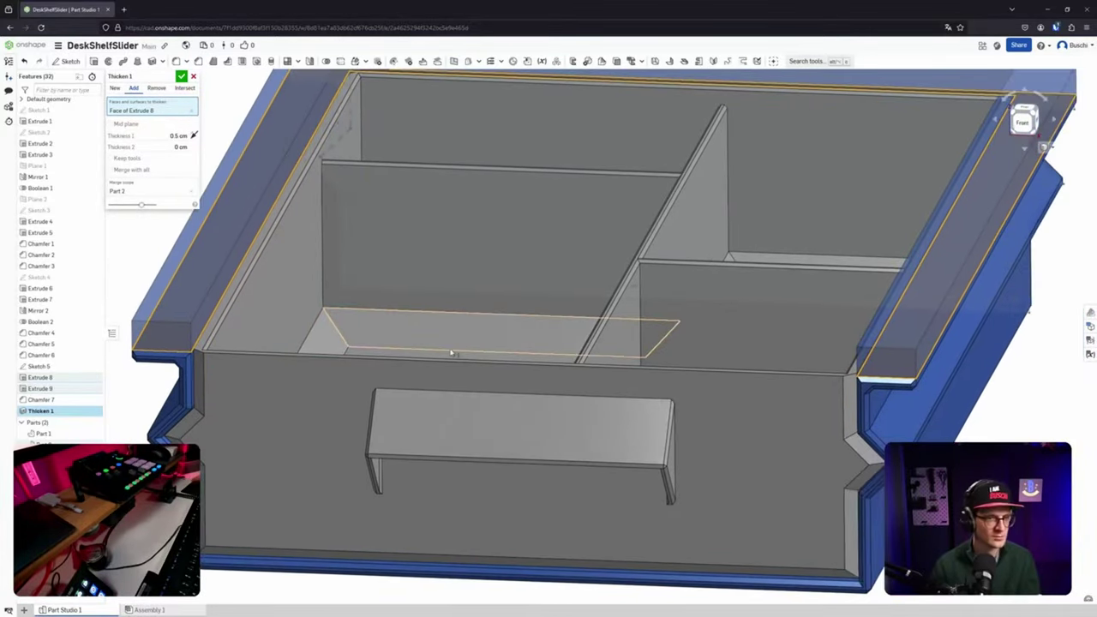
pyautogui.moveTo(455, 353); pyautogui.dragTo(434, 341, button='right')
pyautogui.moveTo(580, 334); pyautogui.dragTo(632, 335, button='right')
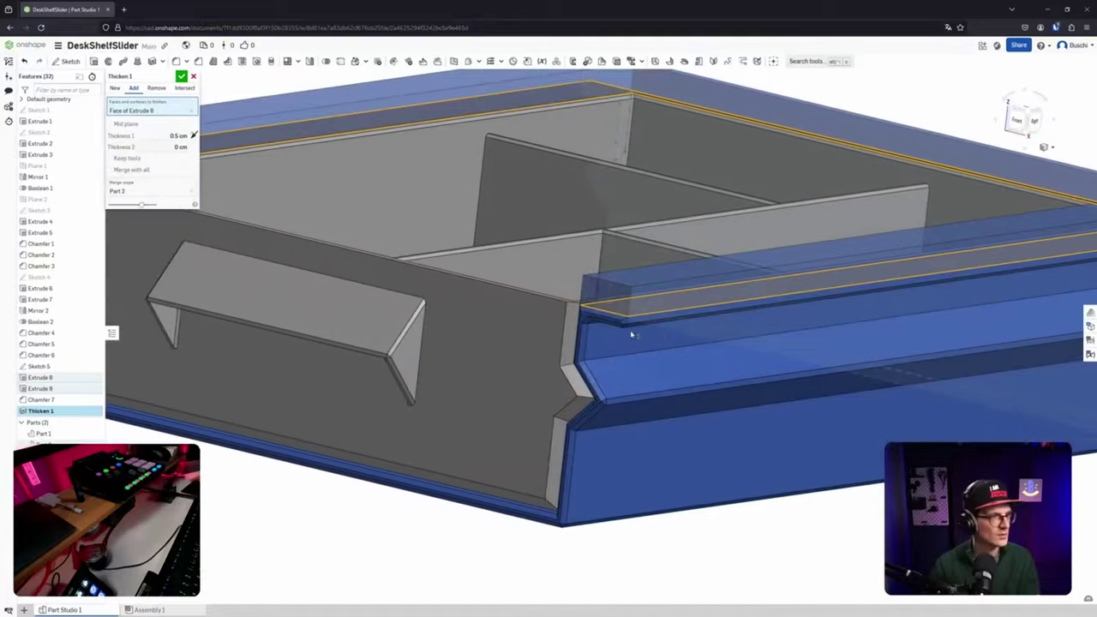
pyautogui.scroll(-3, 631, 335)
pyautogui.scroll(8, 620, 316)
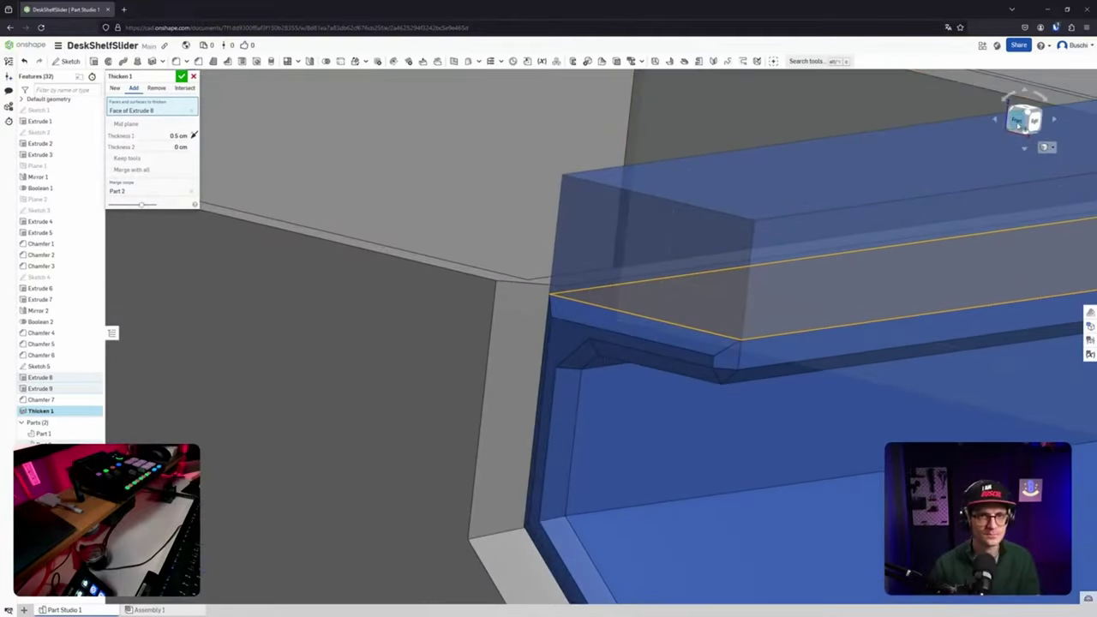
# Set Thickness 1 of the holder's top rim to 0.05 cm, checking it against the drawer's edge from the front.
pyautogui.click(1018, 121)
pyautogui.scroll(-5, 1013, 209)
pyautogui.scroll(10, 1022, 211)
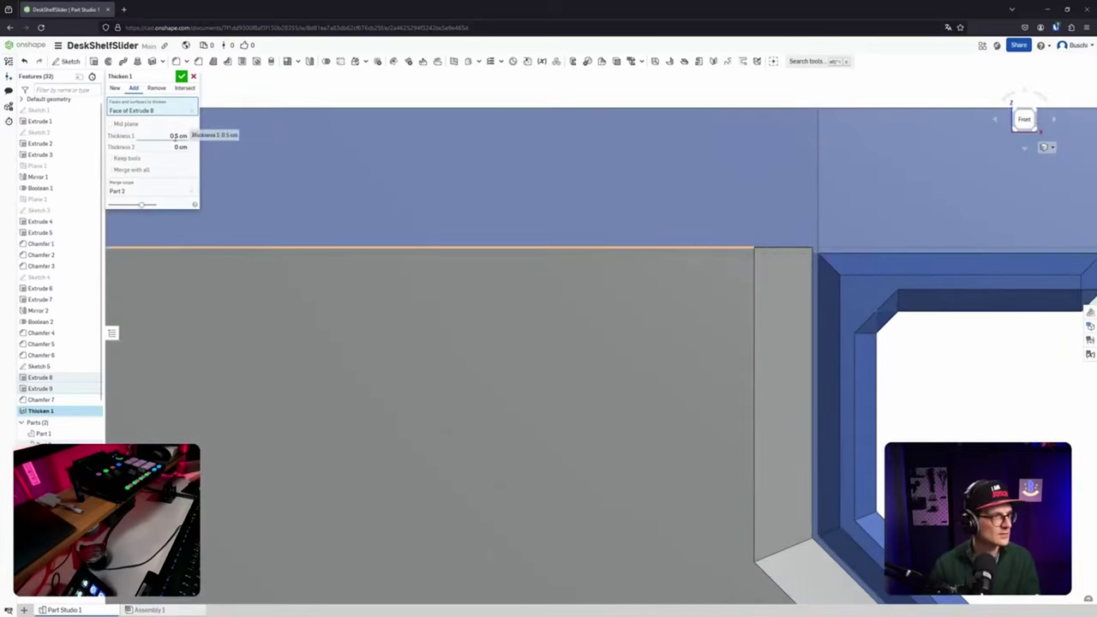
pyautogui.press('Up')
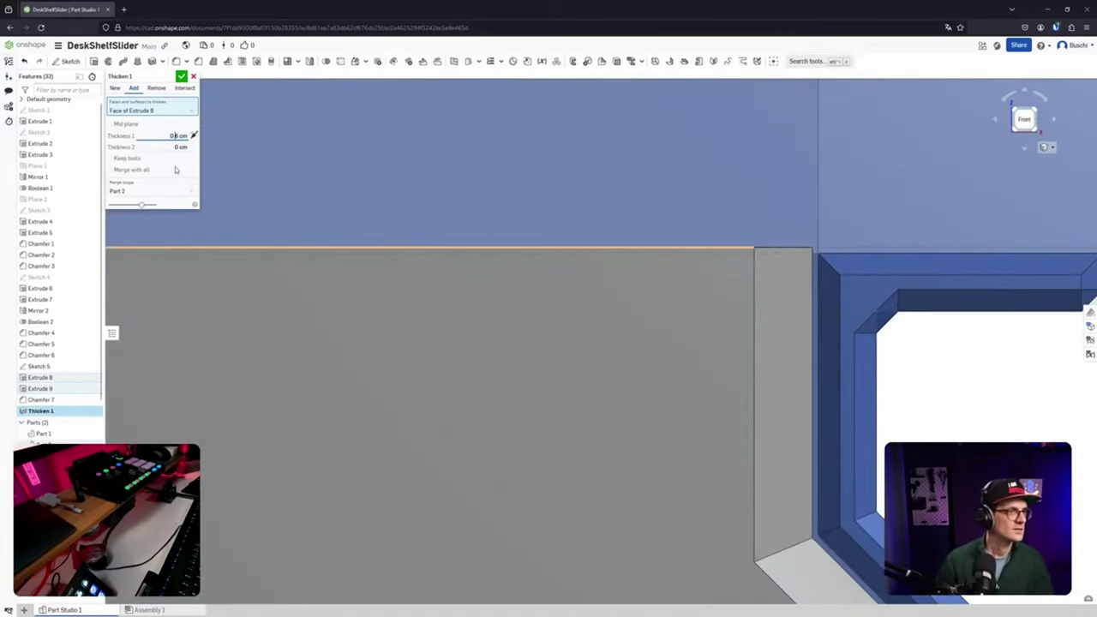
pyautogui.press('Up')
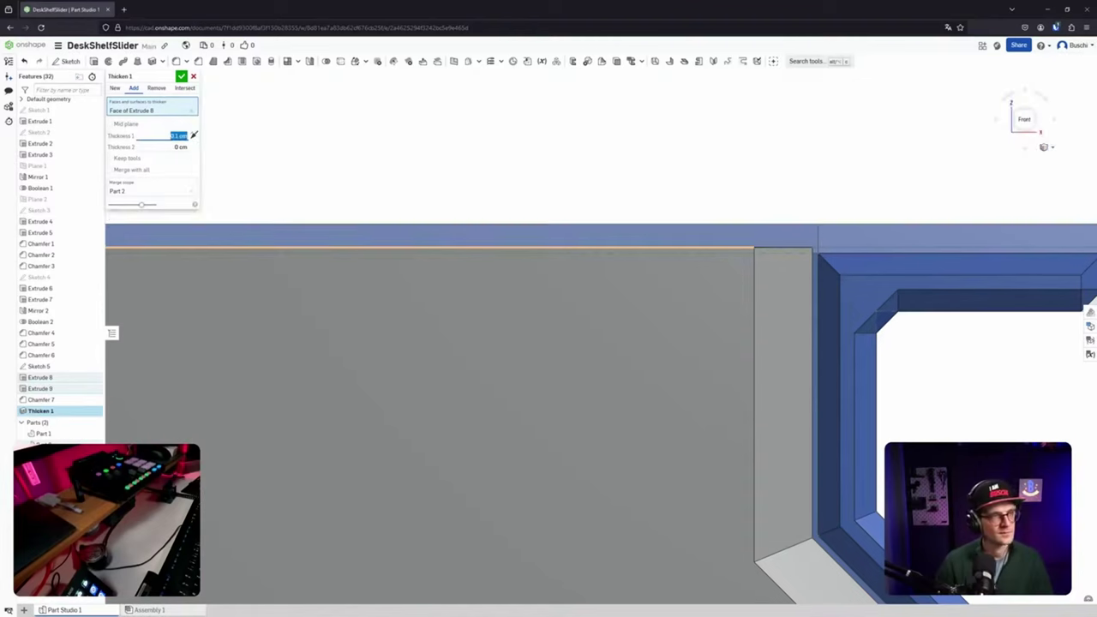
pyautogui.moveTo(889, 349); pyautogui.dragTo(639, 275, button='middle')
pyautogui.scroll(1, 608, 251)
pyautogui.scroll(-1, 607, 251)
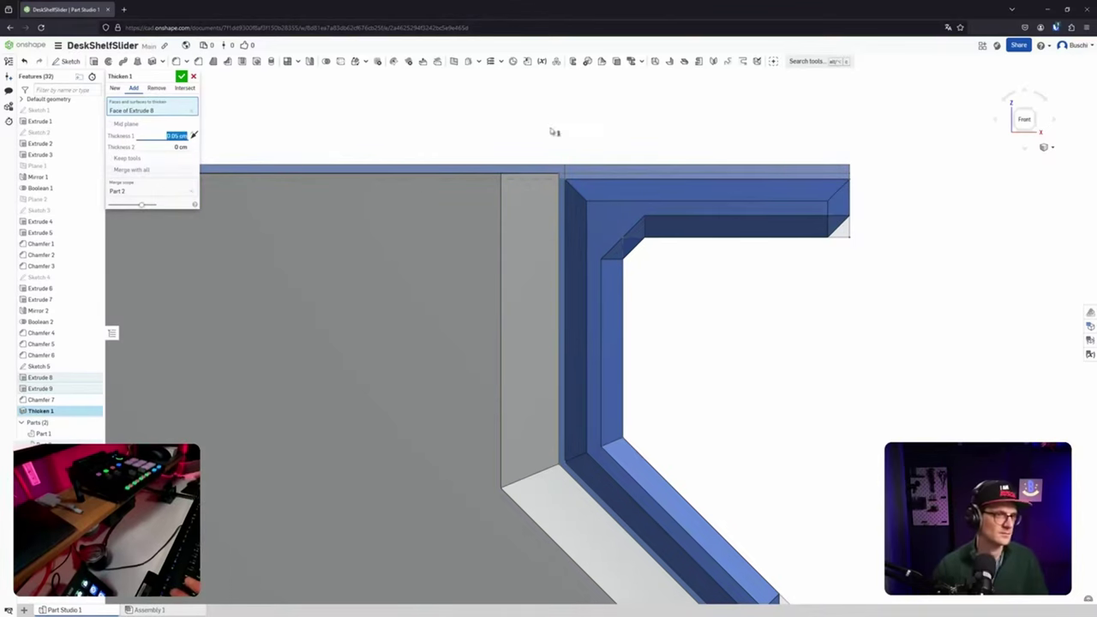
# Check the rim thickening against the drawer's edge from several sides, and accept the Thicken.
pyautogui.moveTo(605, 188); pyautogui.dragTo(590, 190, button='right')
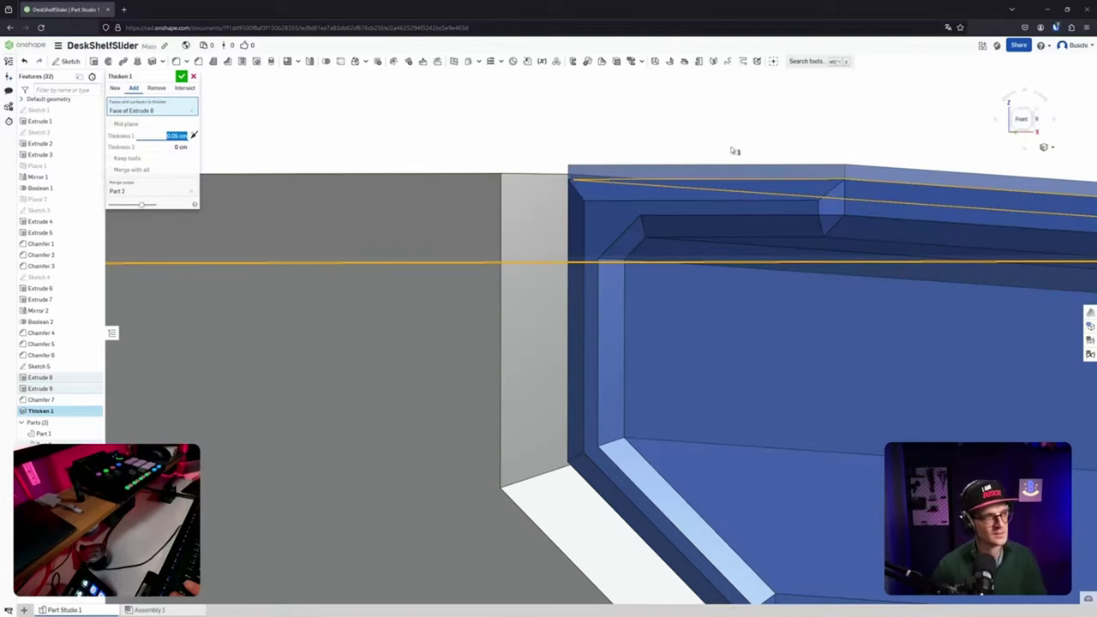
pyautogui.moveTo(816, 297); pyautogui.dragTo(824, 294, button='right')
pyautogui.scroll(-2, 824, 294)
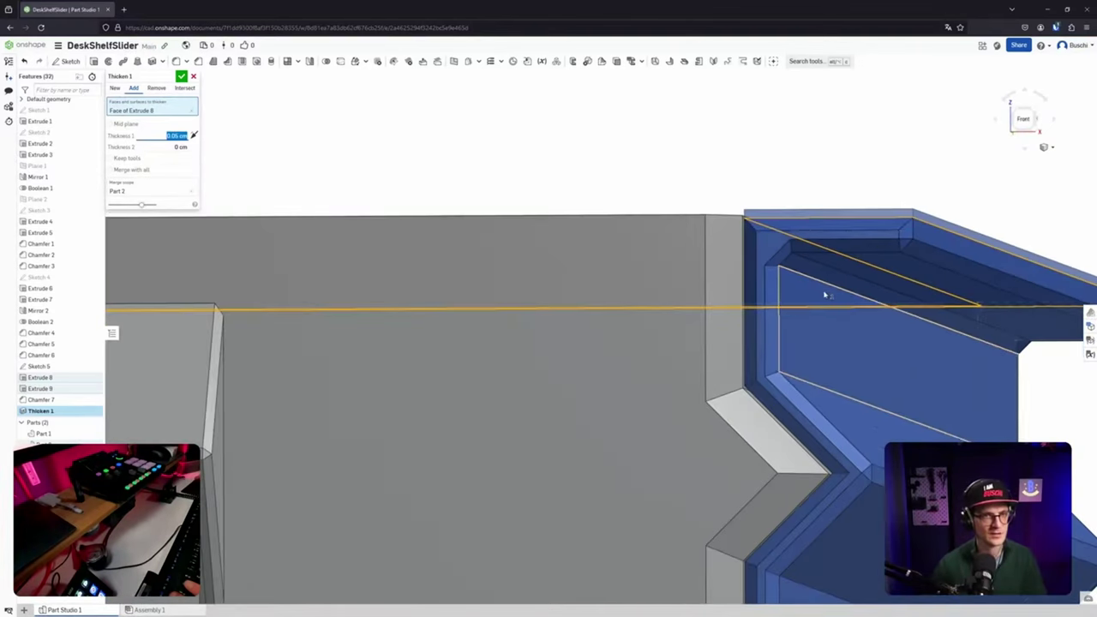
pyautogui.click(1033, 121)
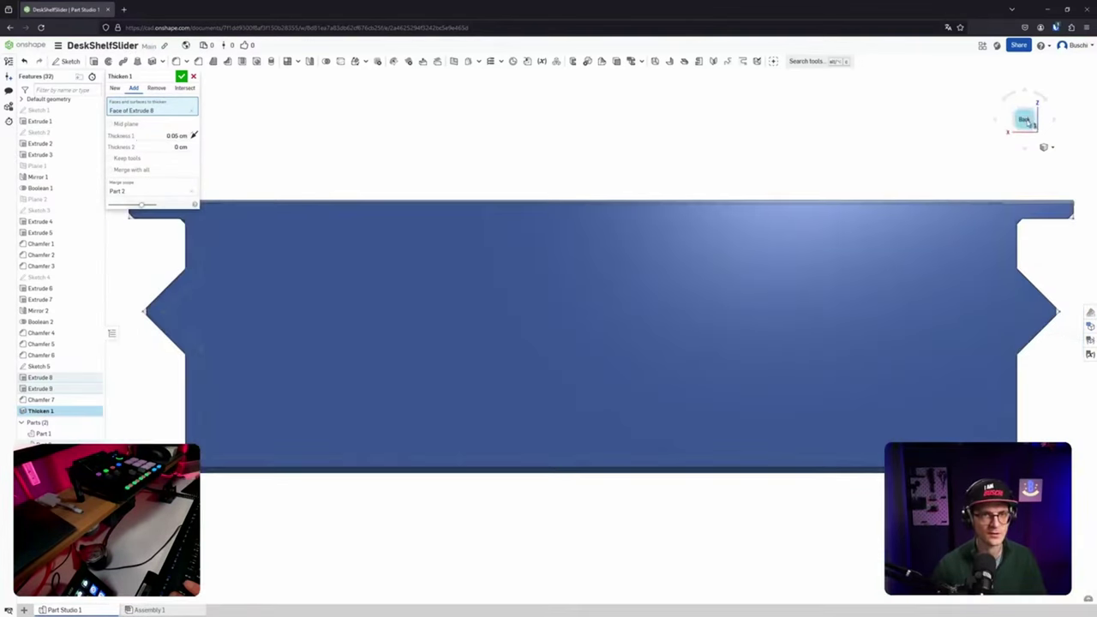
pyautogui.click(991, 121)
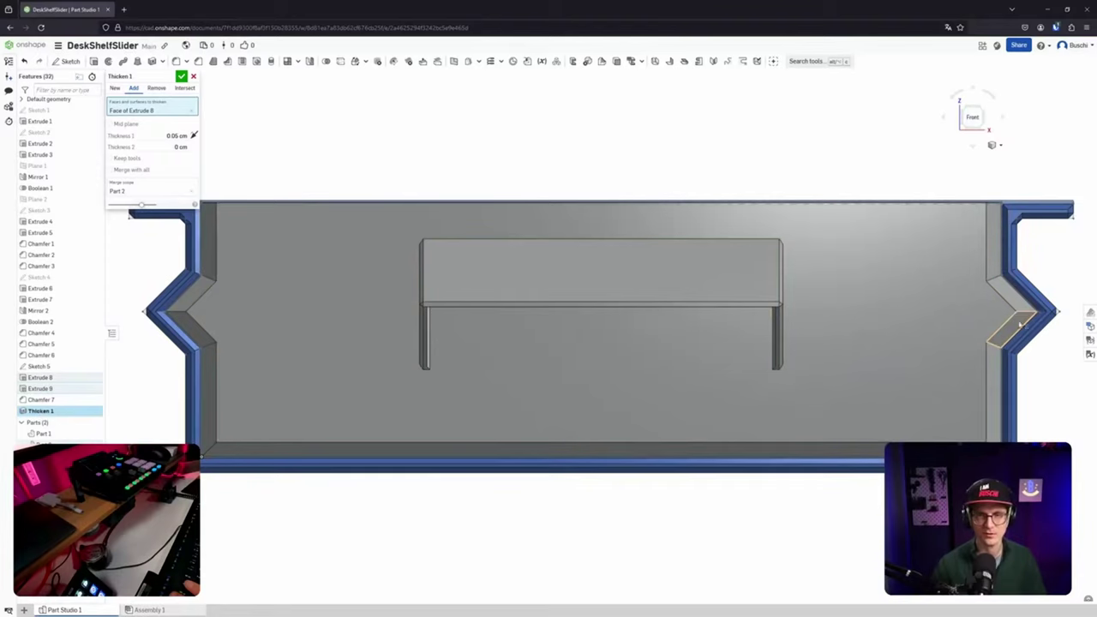
pyautogui.scroll(5, 1017, 249)
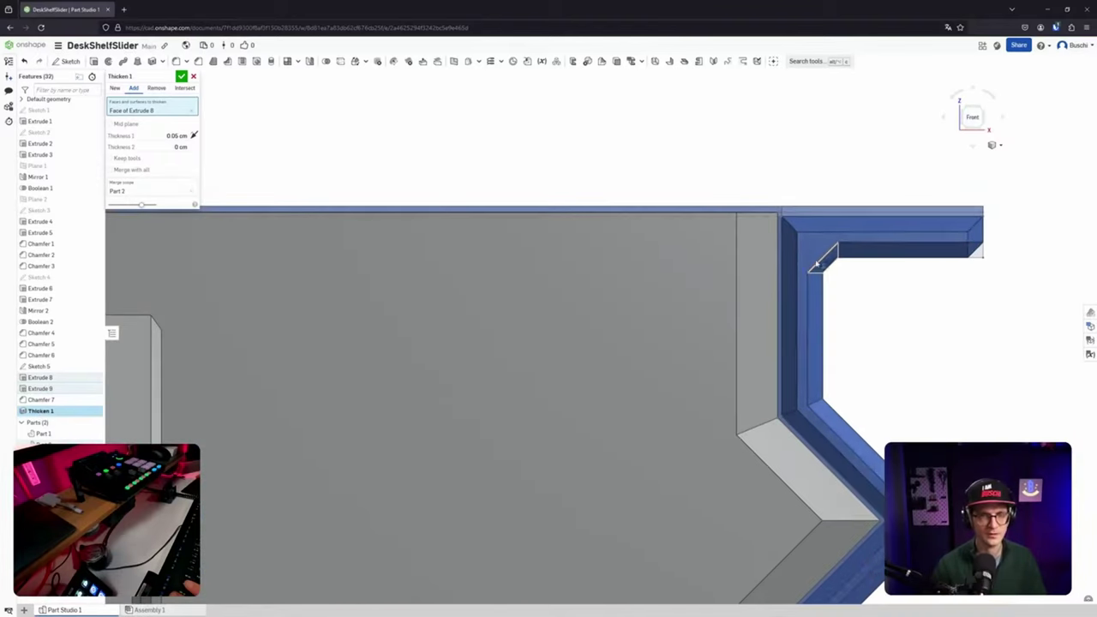
pyautogui.moveTo(818, 216); pyautogui.dragTo(814, 220, button='right')
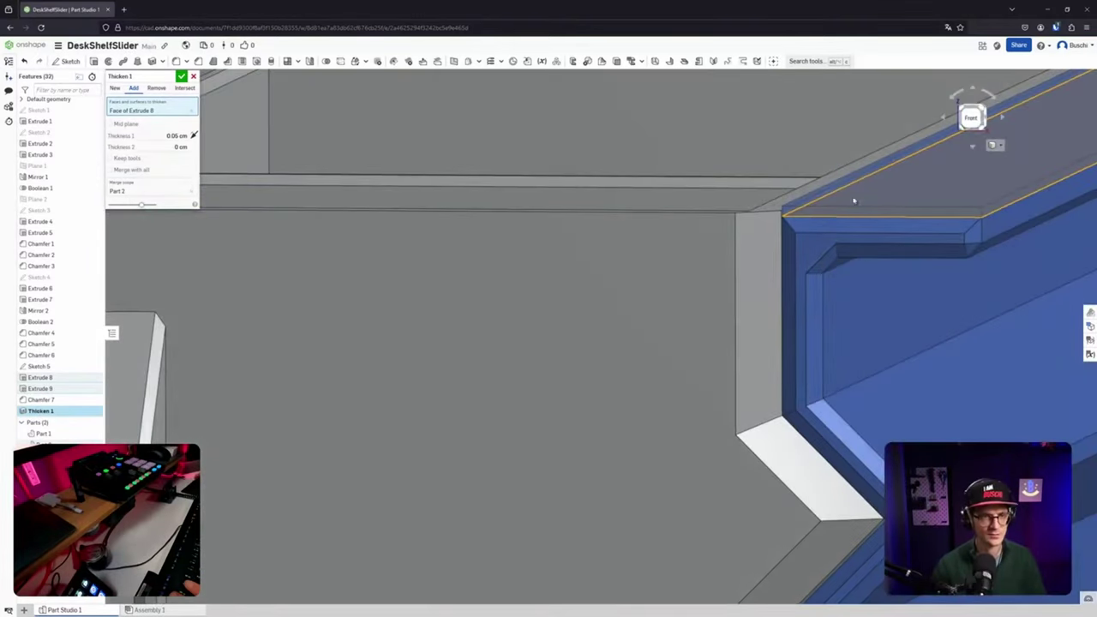
pyautogui.scroll(-4, 926, 257)
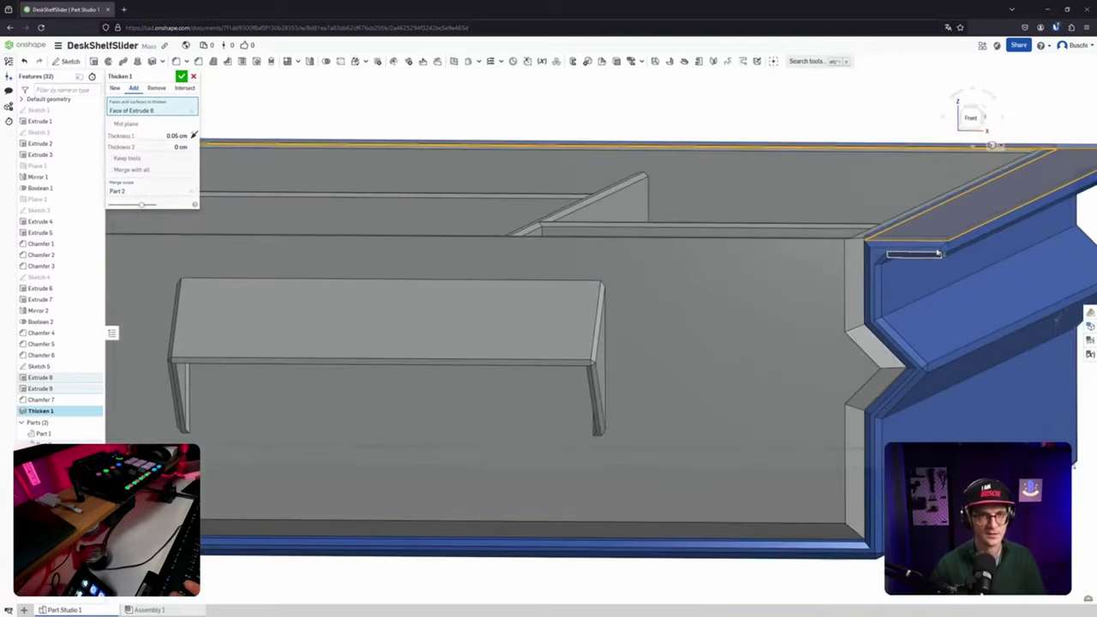
pyautogui.scroll(3, 937, 233)
pyautogui.scroll(2, 937, 233)
pyautogui.moveTo(952, 237); pyautogui.dragTo(896, 235, button='right')
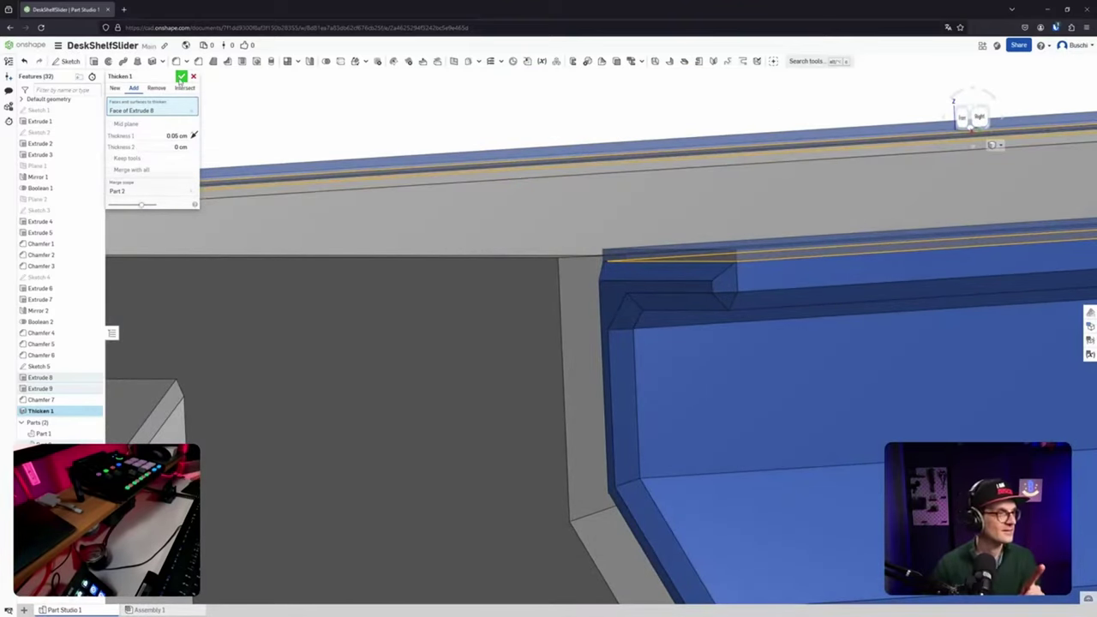
pyautogui.click(181, 77)
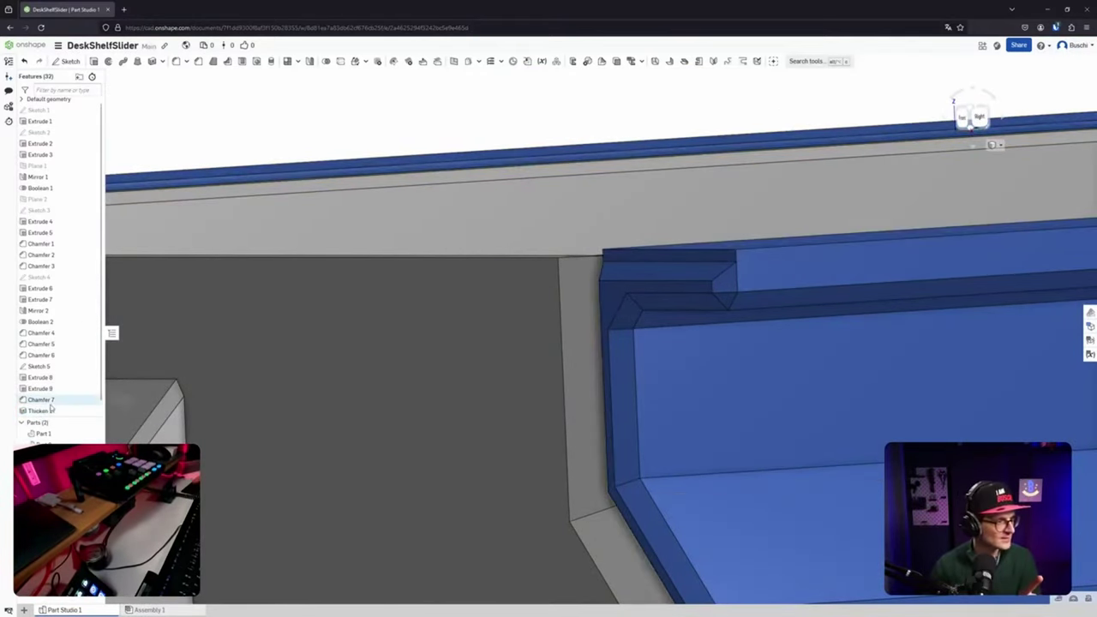
# Reorder Thicken 1 to come before Chamfer 7, and hide Sketch 5.
pyautogui.moveTo(51, 413); pyautogui.dragTo(51, 389)
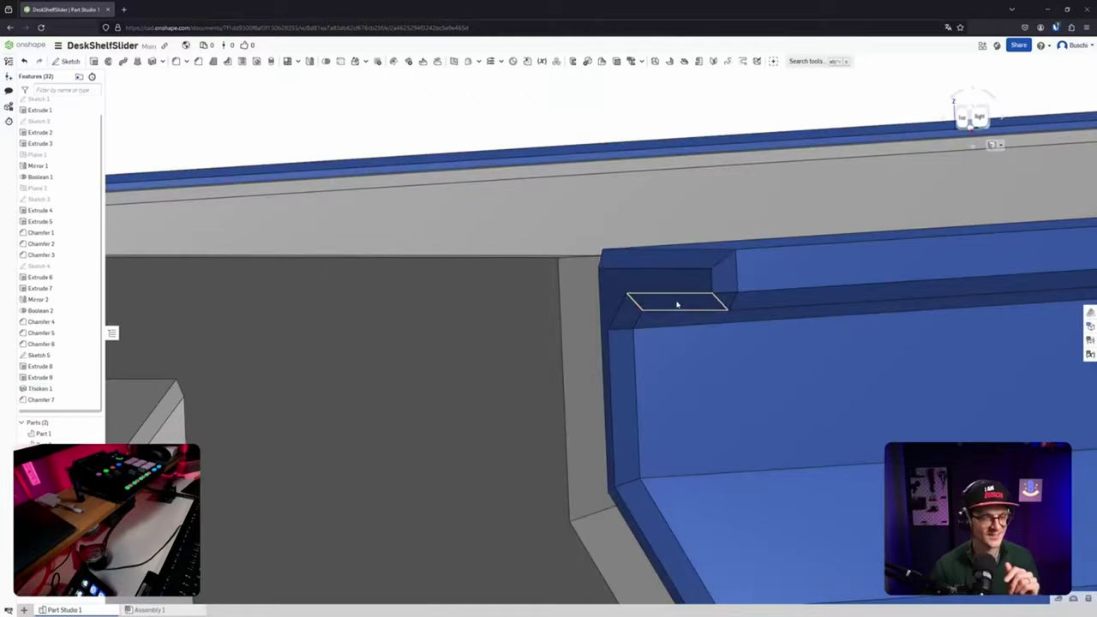
pyautogui.moveTo(677, 305); pyautogui.dragTo(703, 306, button='right')
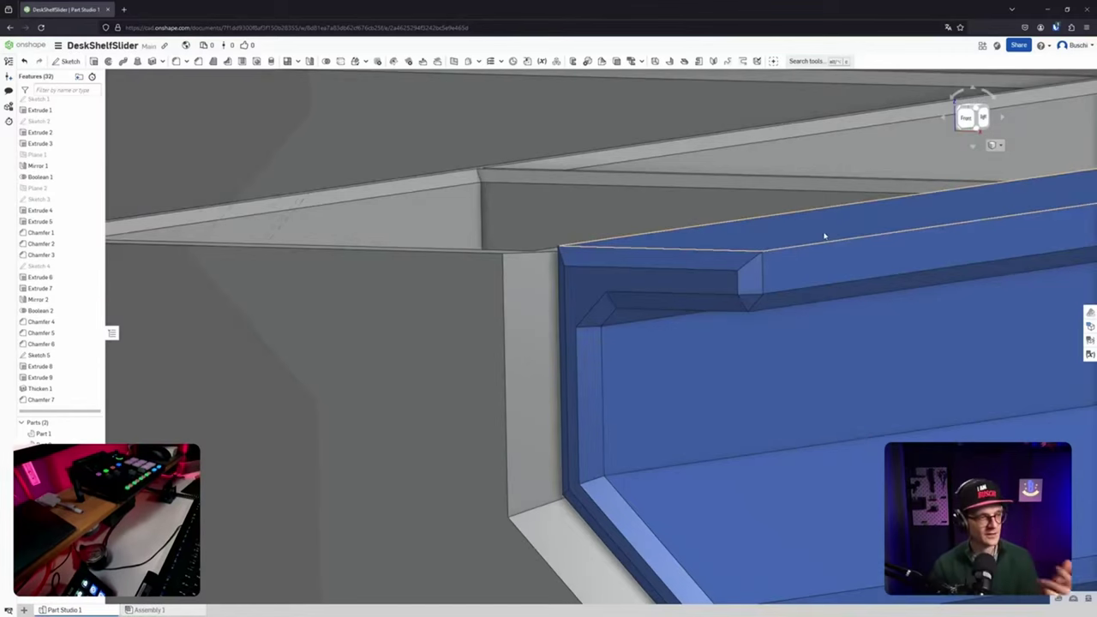
pyautogui.moveTo(783, 323)
pyautogui.mouseDown(button='right')
pyautogui.moveTo(817, 321)
pyautogui.moveTo(636, 335)
pyautogui.moveTo(644, 329)
pyautogui.moveTo(583, 353)
pyautogui.moveTo(654, 343)
pyautogui.moveTo(645, 375)
pyautogui.moveTo(680, 369)
pyautogui.mouseUp(button='right')
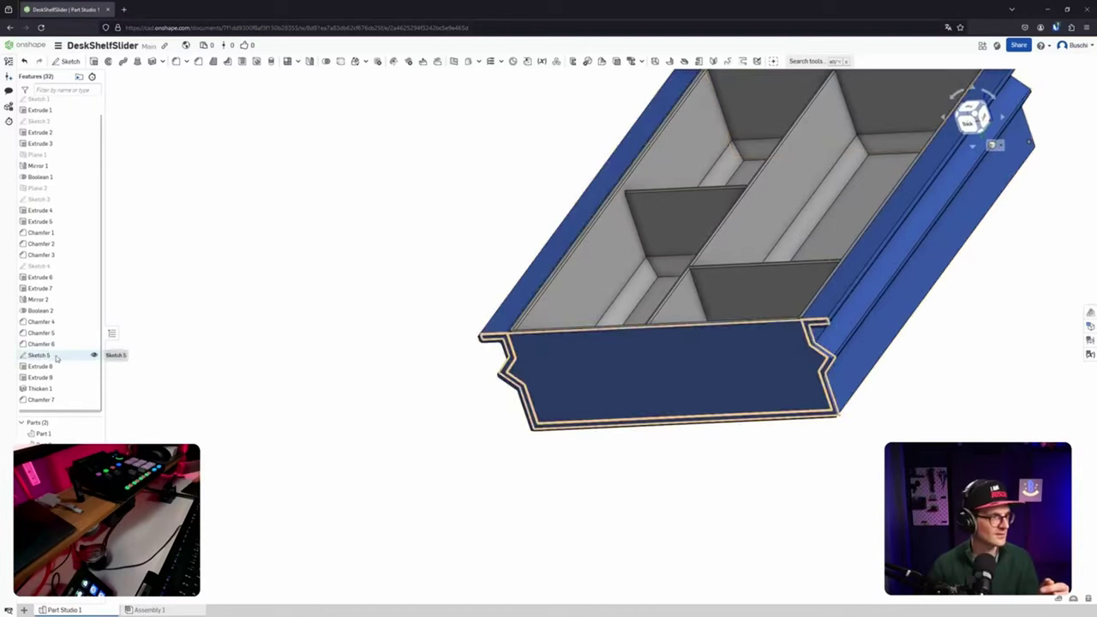
pyautogui.click(95, 355)
# Inspect from directly above the clearance between drawer and holder at the rear and front corners.
pyautogui.moveTo(574, 298); pyautogui.dragTo(462, 313, button='middle')
pyautogui.scroll(3, 520, 323)
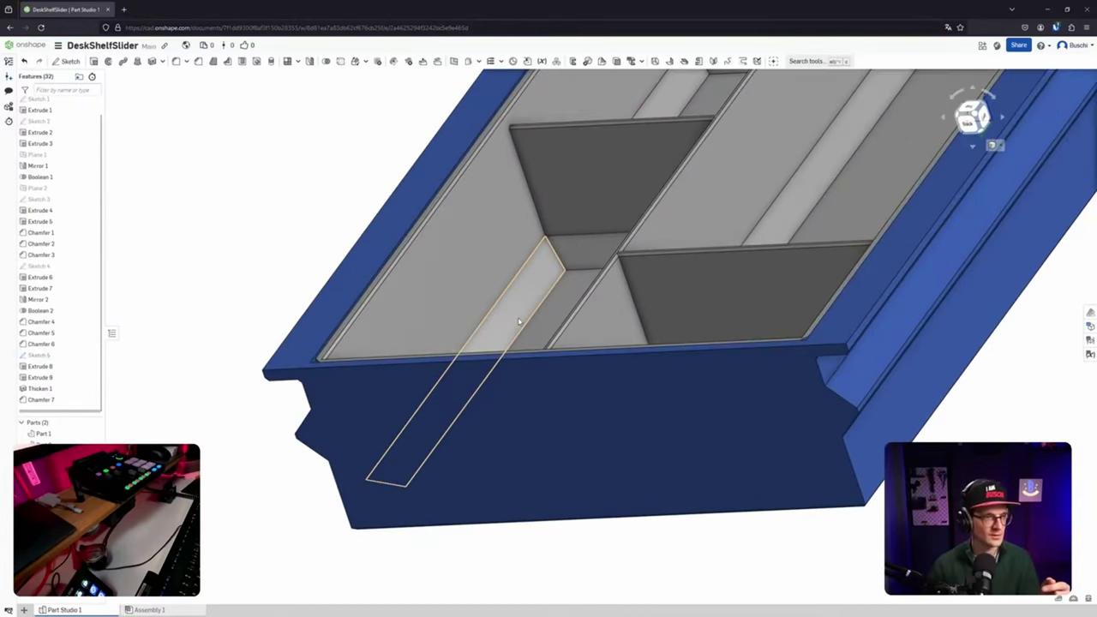
pyautogui.moveTo(520, 328); pyautogui.dragTo(537, 374, button='right')
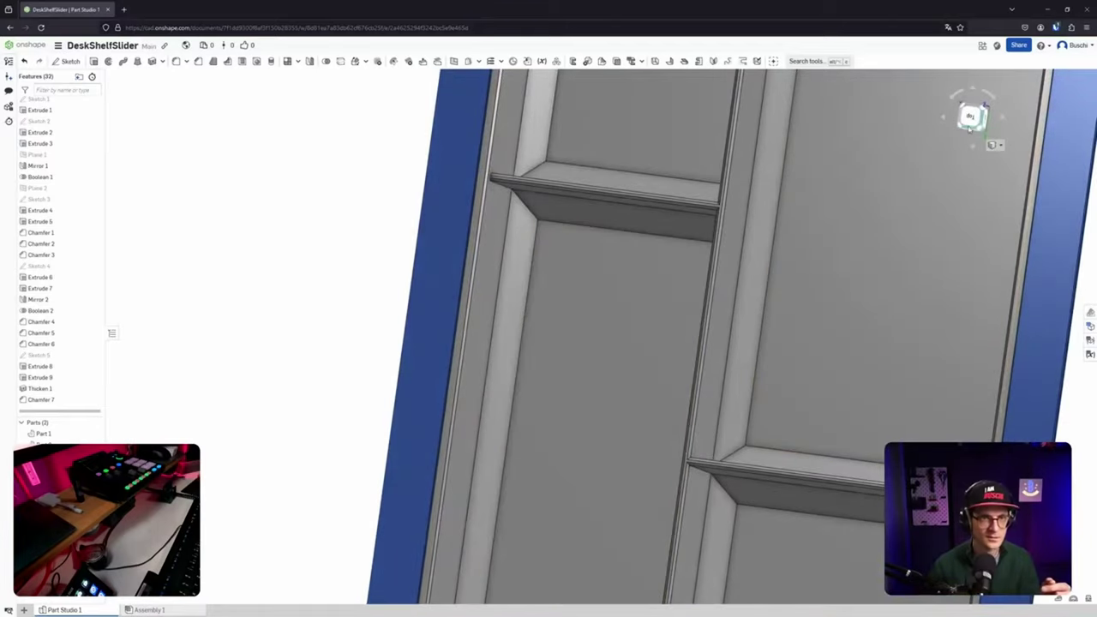
pyautogui.click(971, 119)
pyautogui.scroll(10, 448, 94)
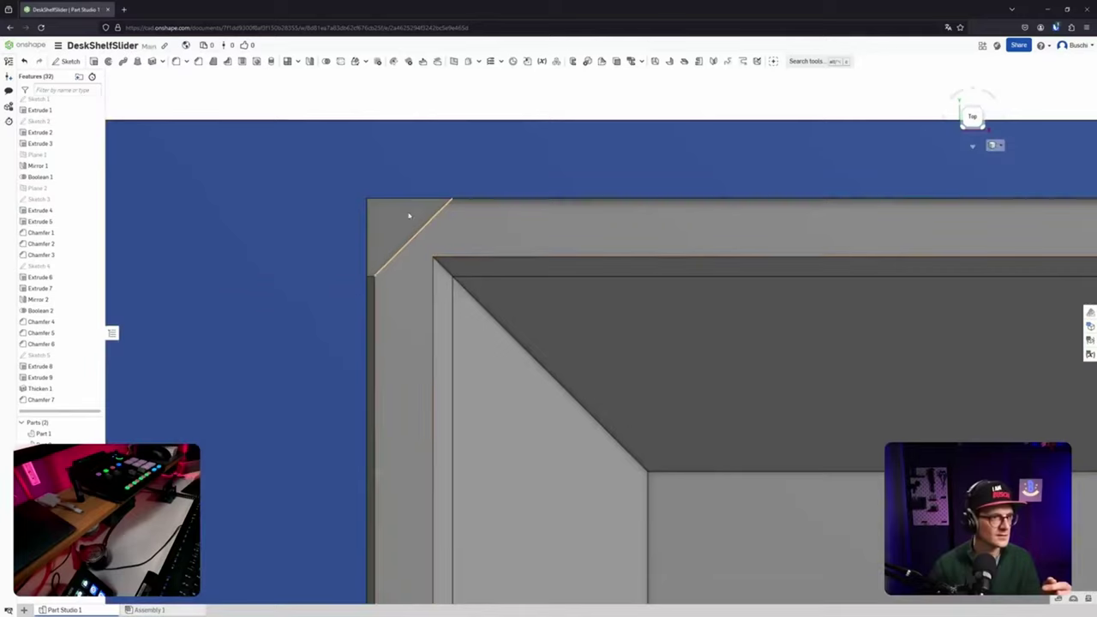
pyautogui.scroll(-8, 521, 191)
pyautogui.moveTo(594, 451); pyautogui.dragTo(514, 159, button='middle')
pyautogui.scroll(-3, 434, 412)
pyautogui.scroll(6, 433, 412)
pyautogui.scroll(4, 444, 355)
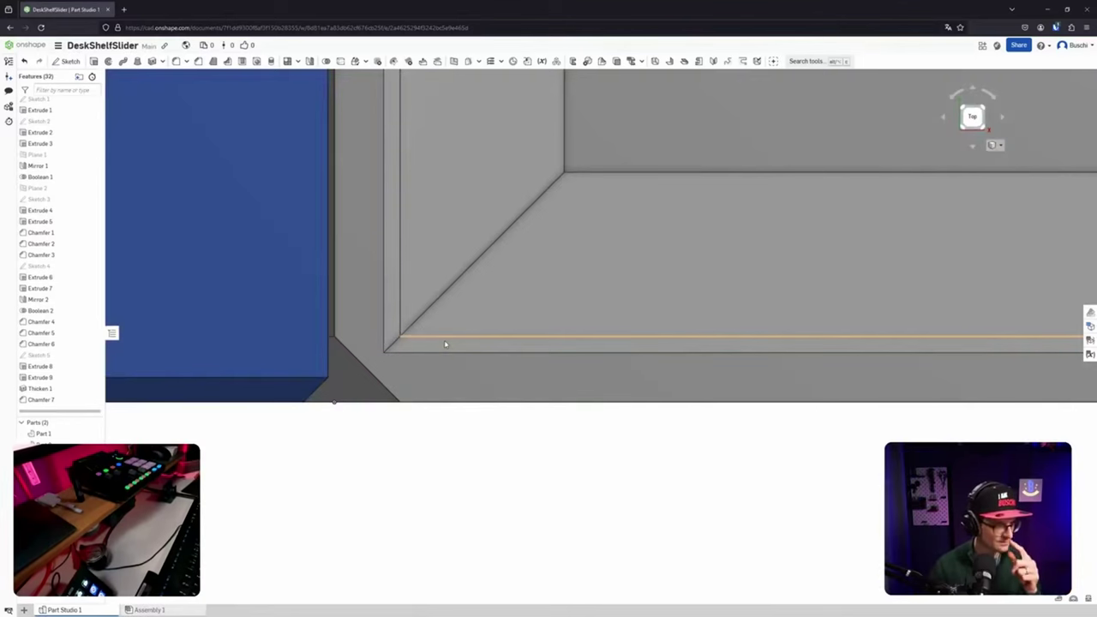
pyautogui.scroll(-5, 458, 380)
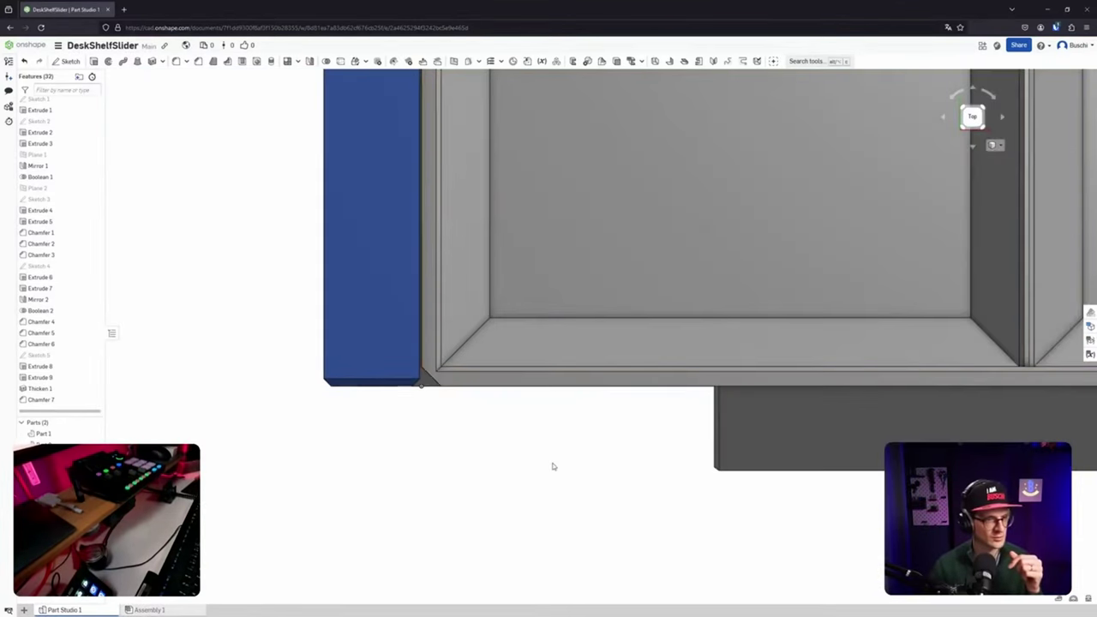
# Examine the holder's fit around the drawer front's notched side profiles and along the right flange to the rear corner.
pyautogui.moveTo(553, 466); pyautogui.dragTo(558, 368, button='right')
pyautogui.moveTo(558, 367); pyautogui.dragTo(434, 484, button='middle')
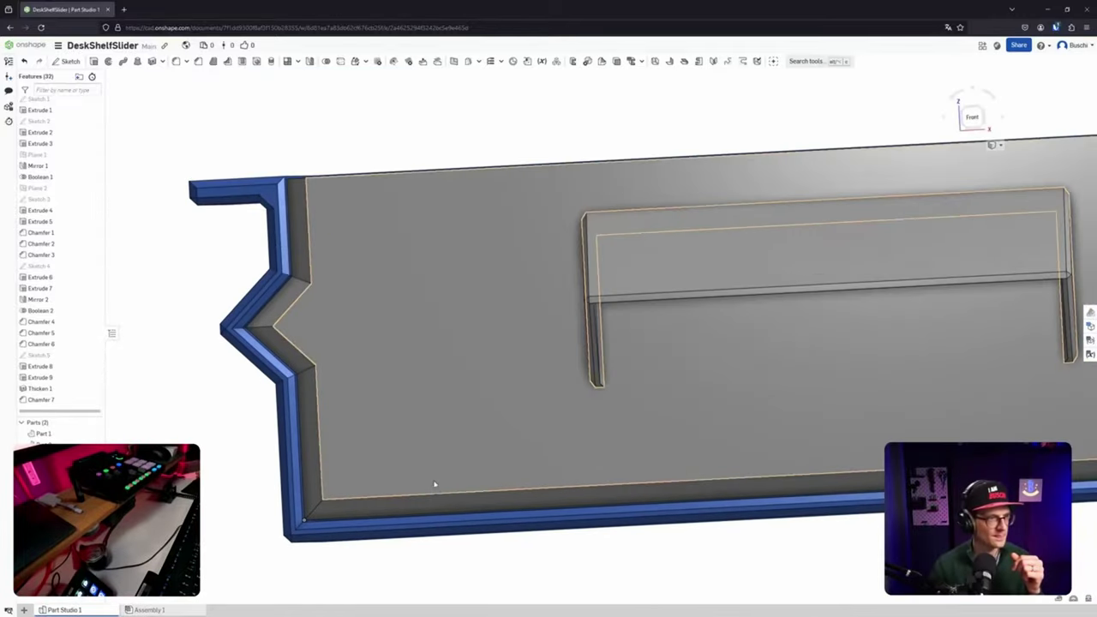
pyautogui.moveTo(435, 485); pyautogui.dragTo(501, 467, button='right')
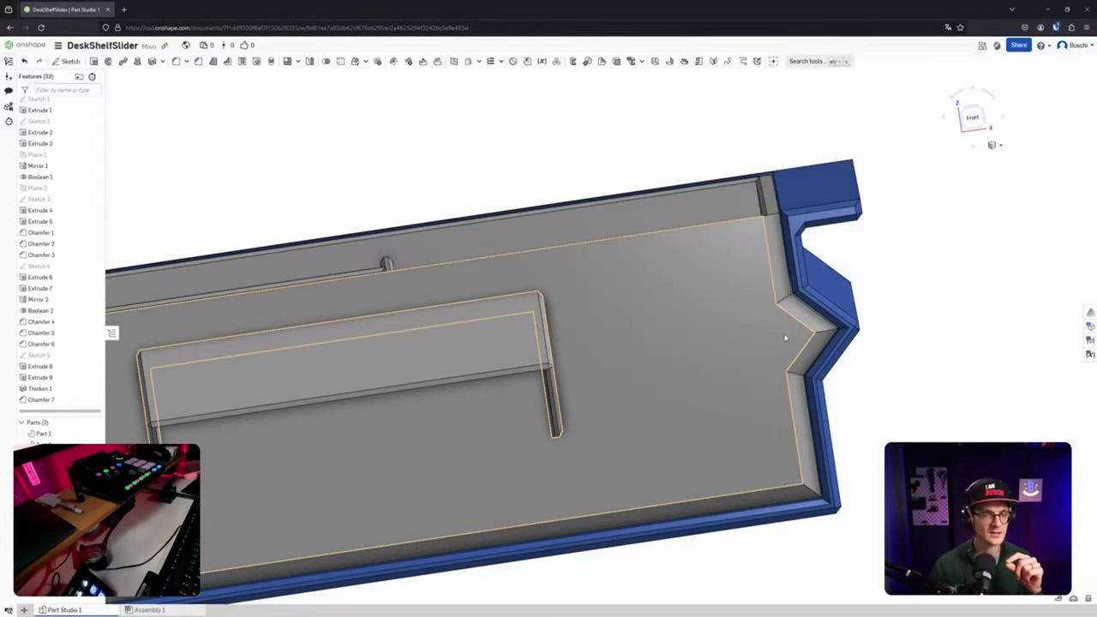
pyautogui.moveTo(785, 338)
pyautogui.mouseDown(button='right')
pyautogui.moveTo(801, 350)
pyautogui.moveTo(788, 320)
pyautogui.mouseUp(button='right')
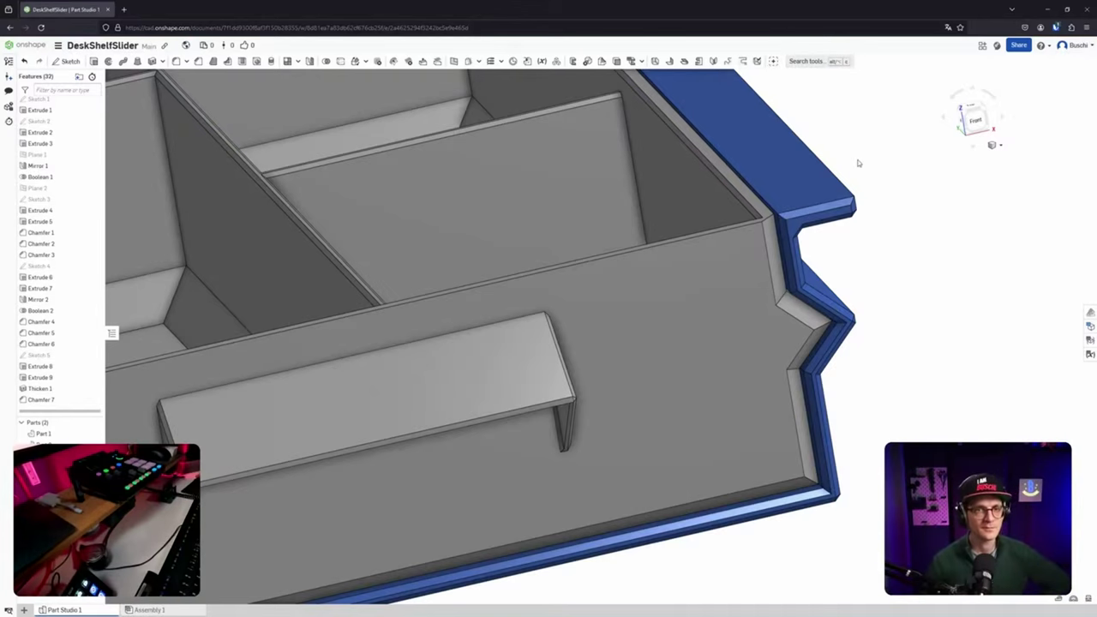
pyautogui.moveTo(858, 163); pyautogui.dragTo(870, 167, button='right')
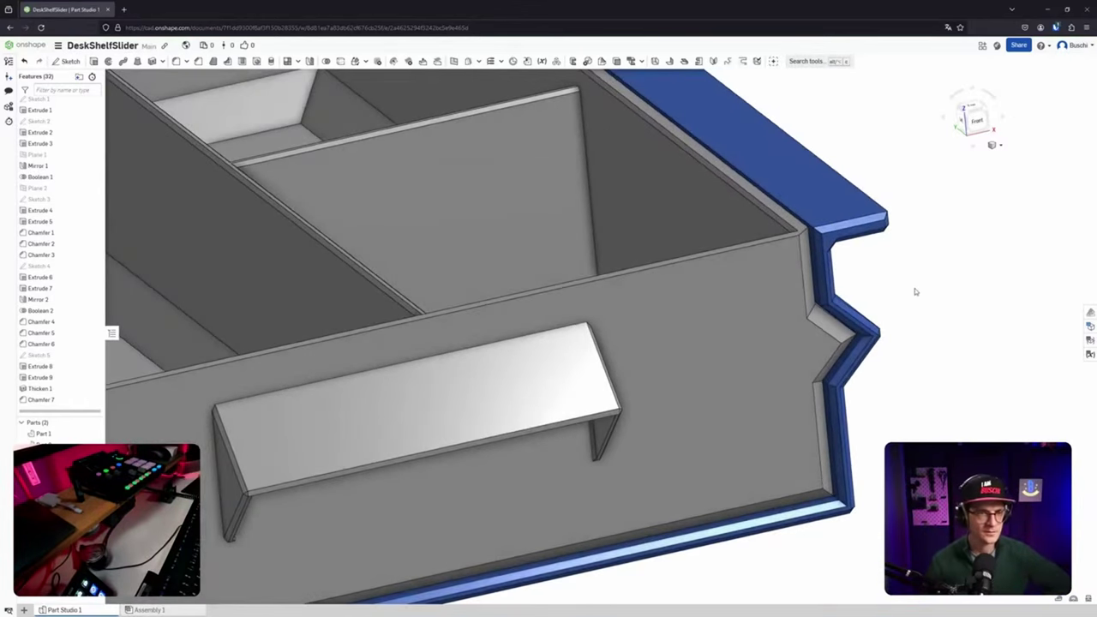
pyautogui.moveTo(915, 292); pyautogui.dragTo(913, 354, button='right')
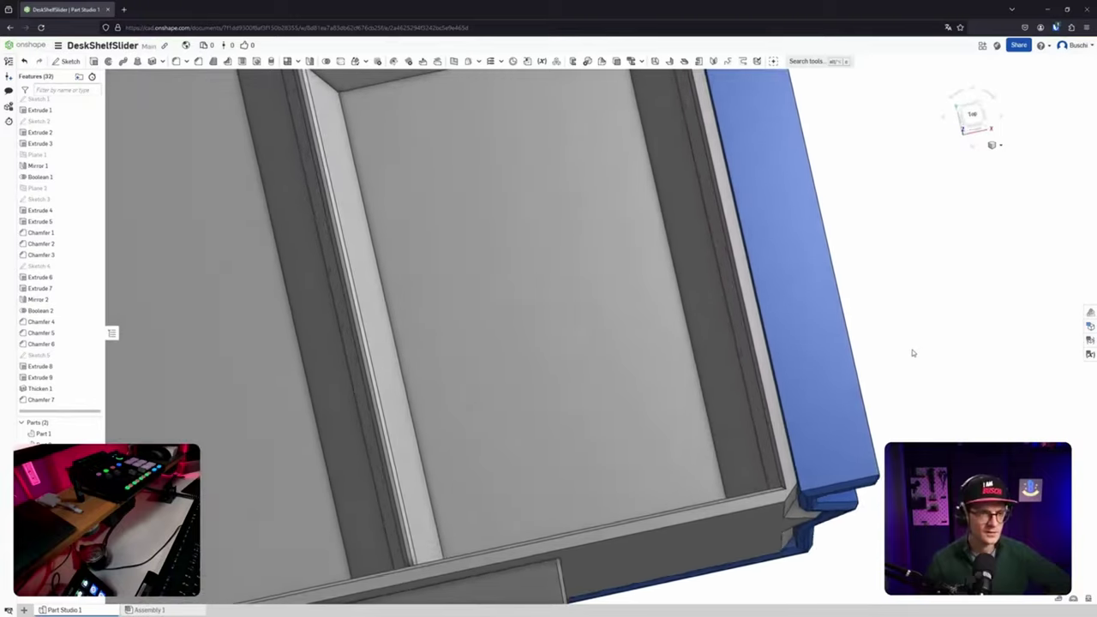
pyautogui.moveTo(669, 145); pyautogui.dragTo(746, 488, button='middle')
pyautogui.moveTo(651, 172); pyautogui.dragTo(737, 407, button='middle')
pyautogui.moveTo(720, 102); pyautogui.dragTo(790, 462, button='middle')
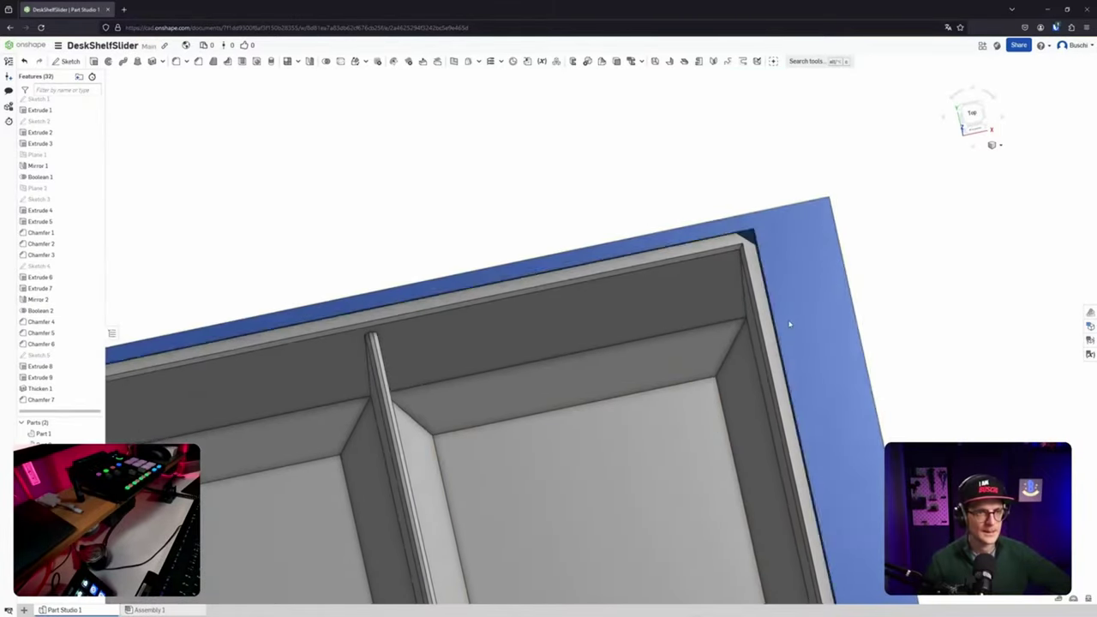
# Review the complete drawer and holder from the front and at an angle, including the handle and side rails.
pyautogui.moveTo(789, 324); pyautogui.dragTo(645, 319, button='right')
pyautogui.scroll(2, 646, 345)
pyautogui.scroll(-5, 650, 343)
pyautogui.moveTo(659, 323); pyautogui.dragTo(607, 305, button='middle')
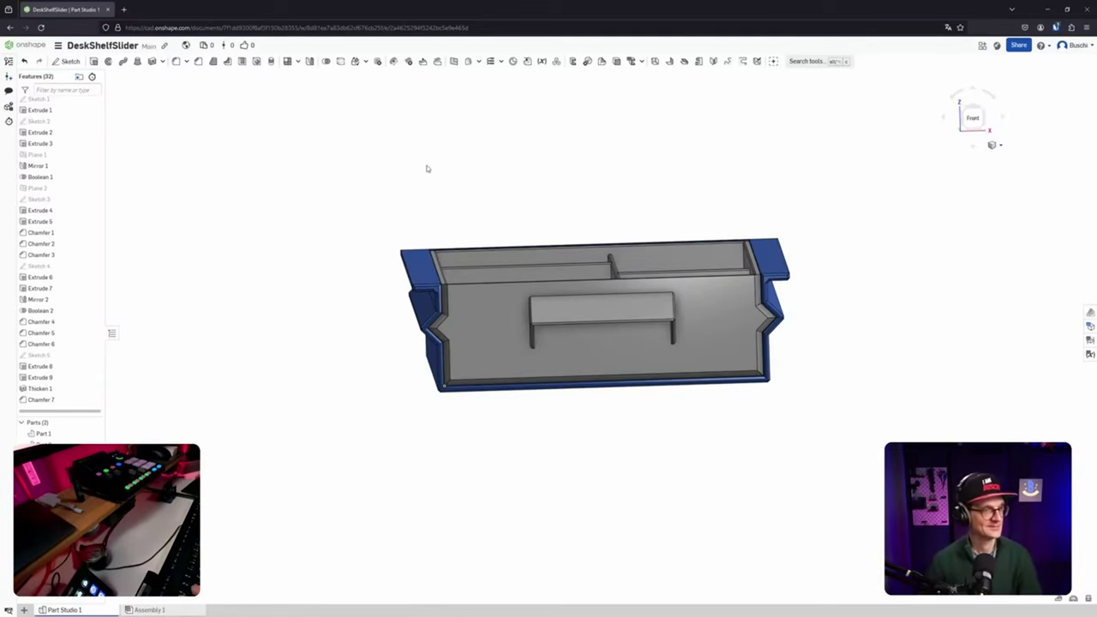
pyautogui.moveTo(427, 168); pyautogui.dragTo(457, 328, button='right')
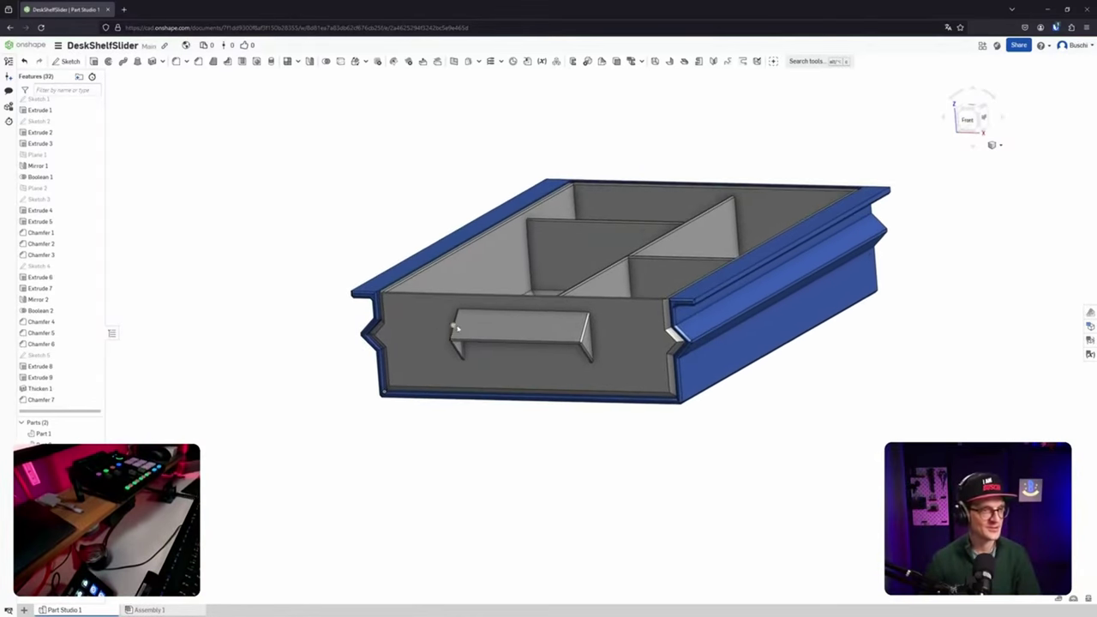
pyautogui.scroll(5, 457, 325)
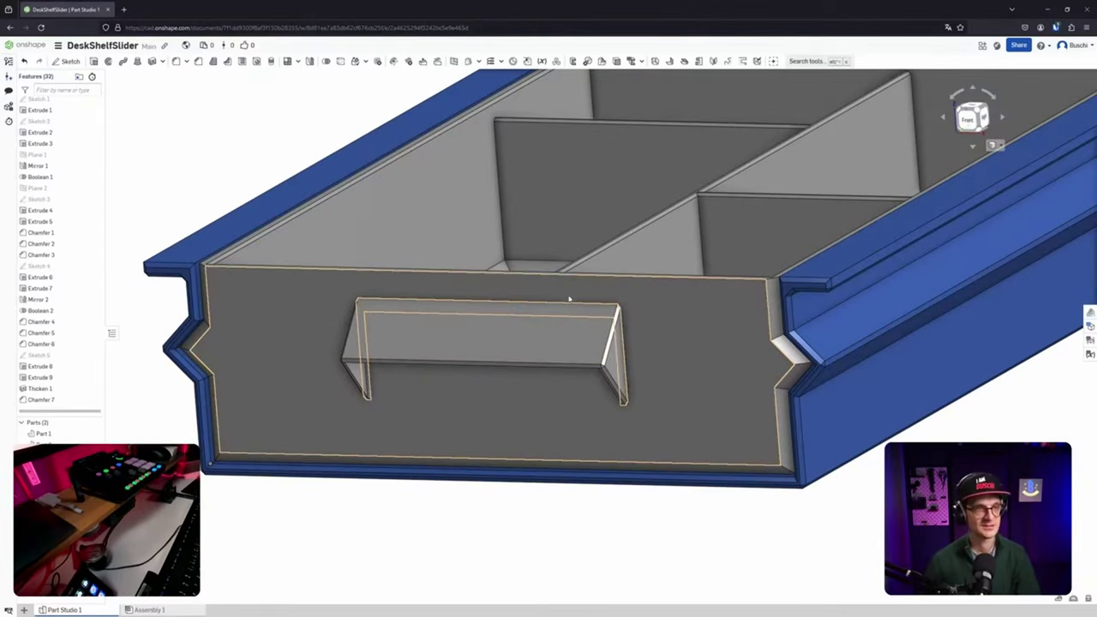
pyautogui.moveTo(569, 298); pyautogui.dragTo(458, 374, button='middle')
pyautogui.scroll(3, 457, 375)
pyautogui.scroll(-5, 458, 375)
pyautogui.moveTo(458, 375); pyautogui.dragTo(164, 217, button='right')
# Export both parts together as a 3MF file named StreamDrawer231226 with Medium resolution and the Download option.
pyautogui.click(43, 434)
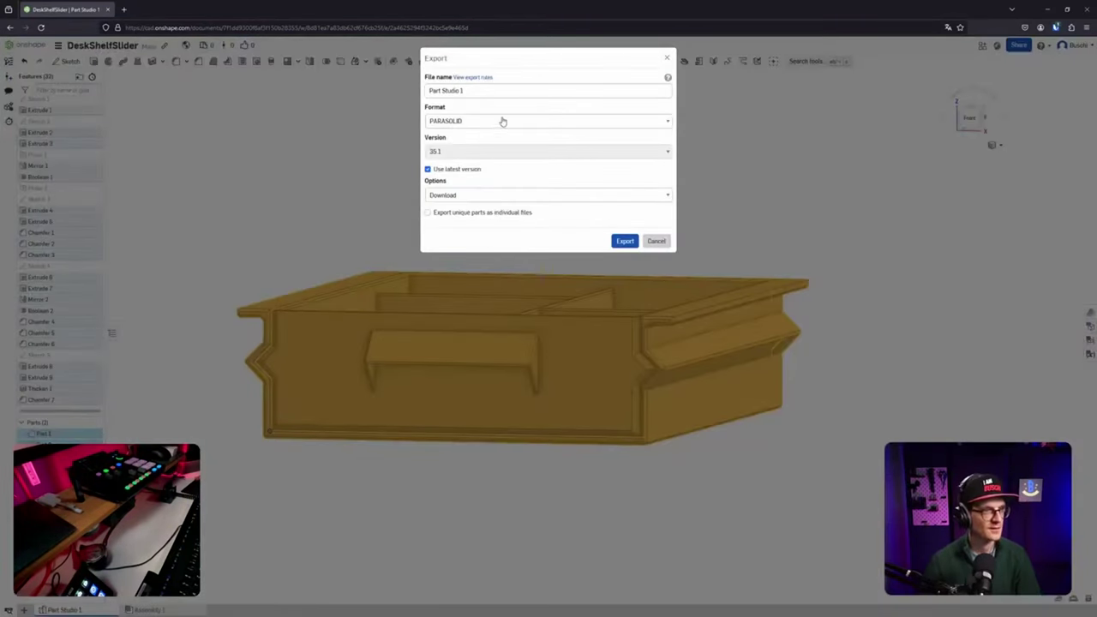
pyautogui.click(503, 121)
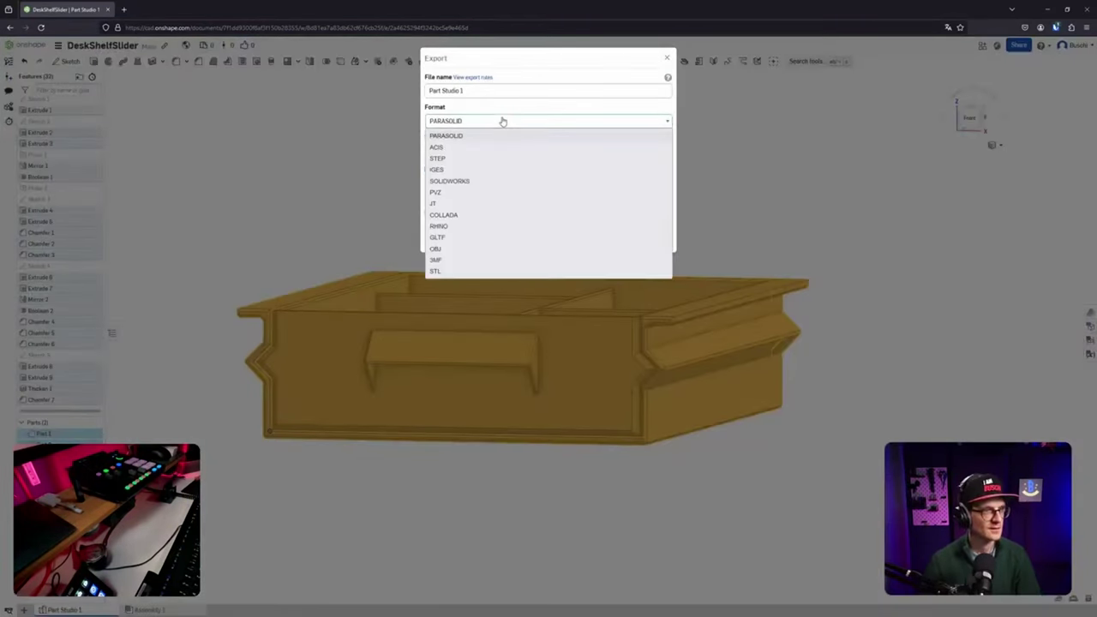
pyautogui.click(512, 261)
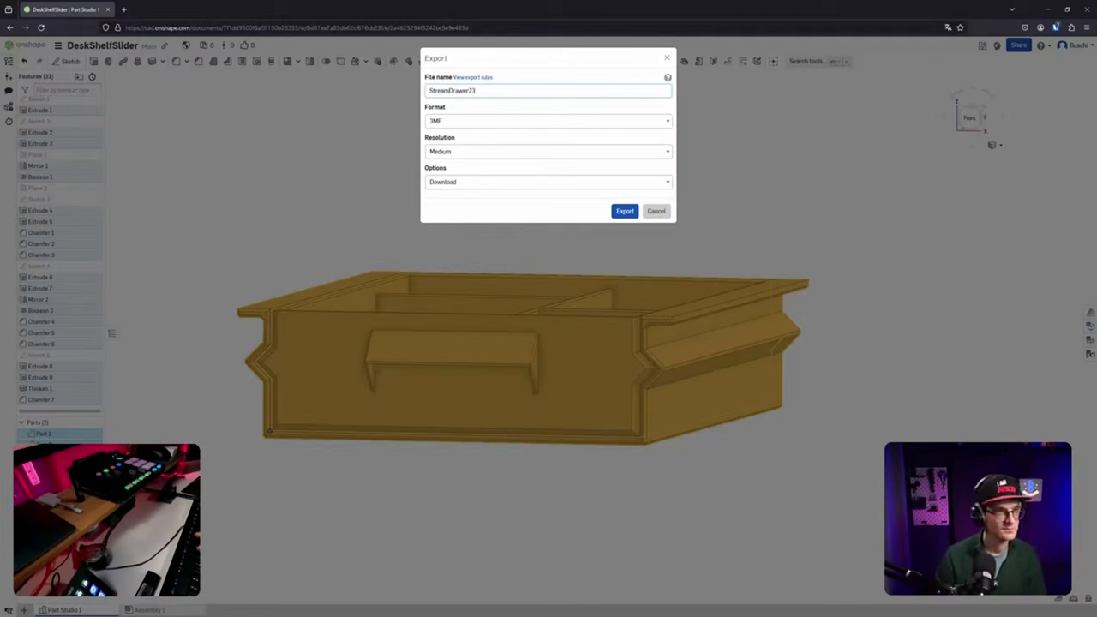
pyautogui.write('26')
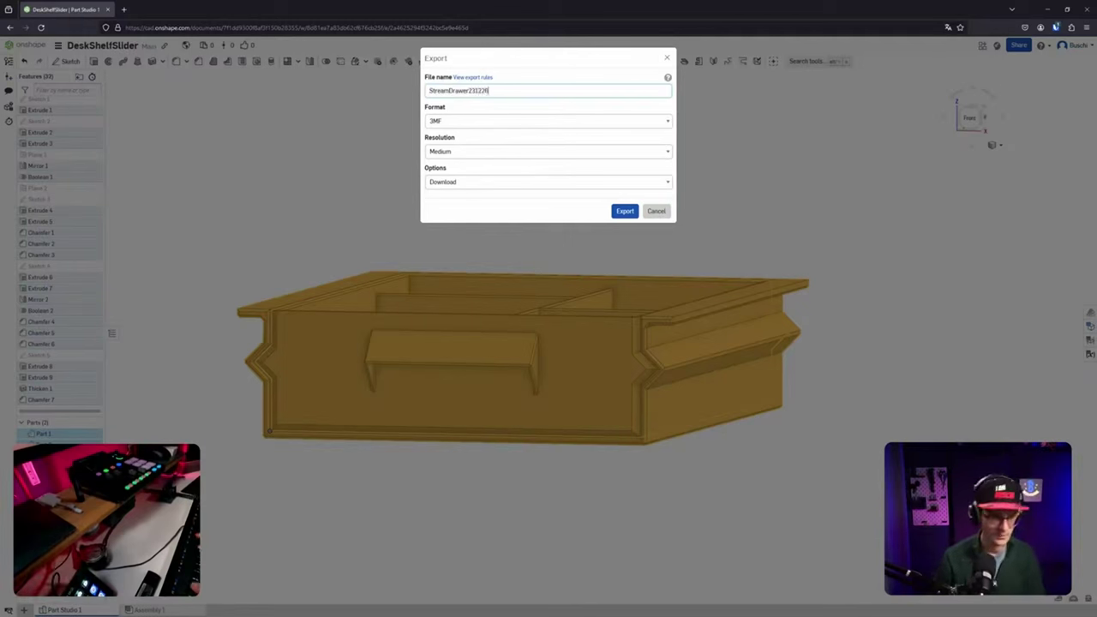
pyautogui.click(620, 153)
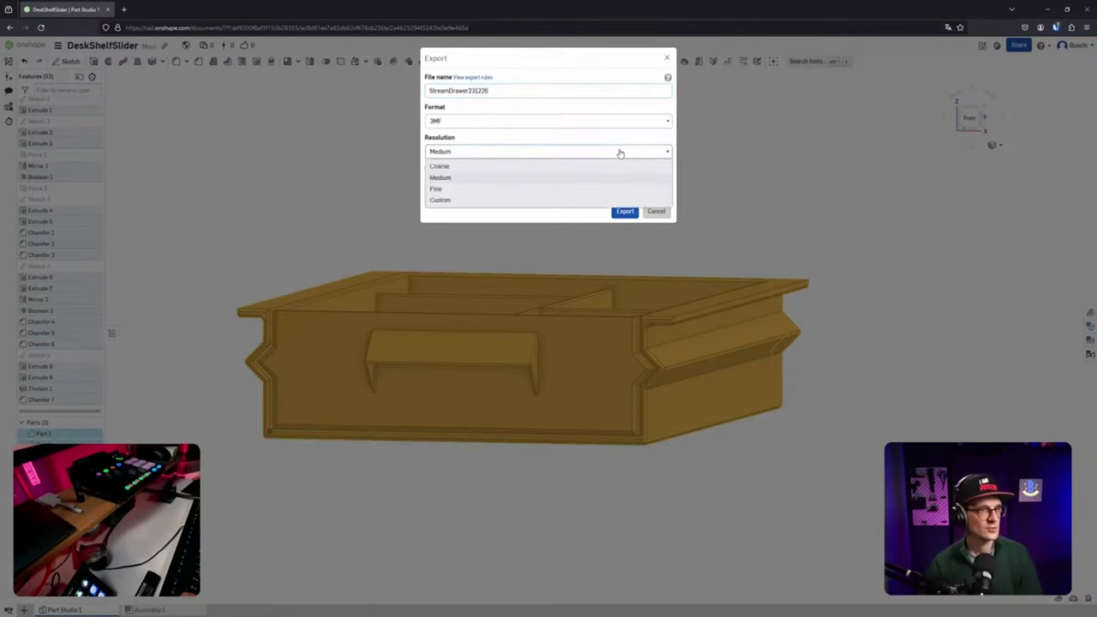
pyautogui.click(602, 141)
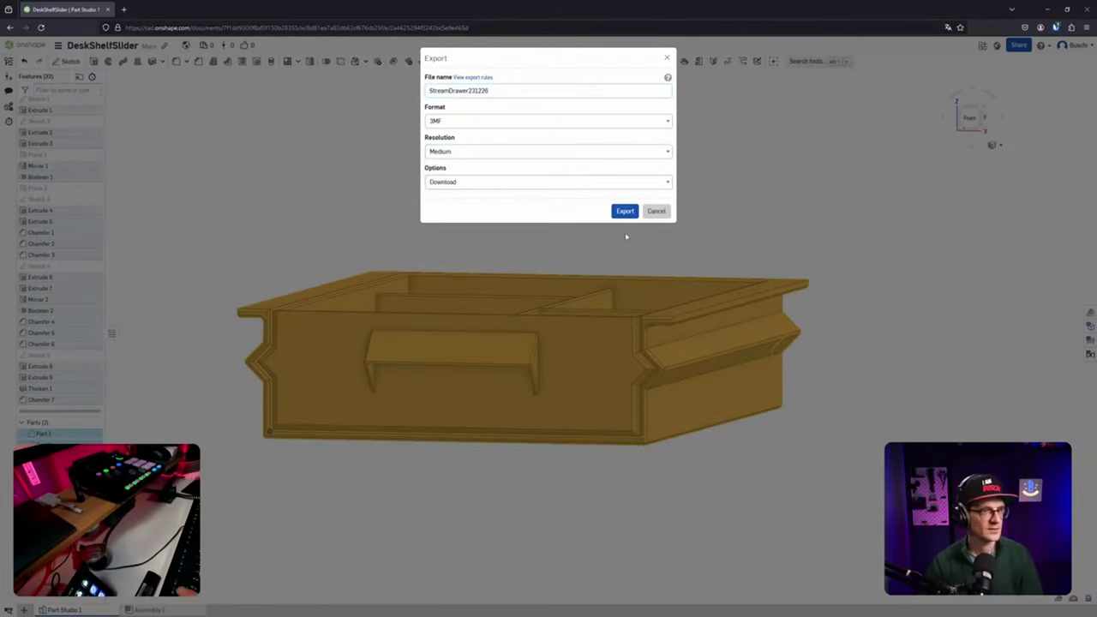
pyautogui.click(625, 211)
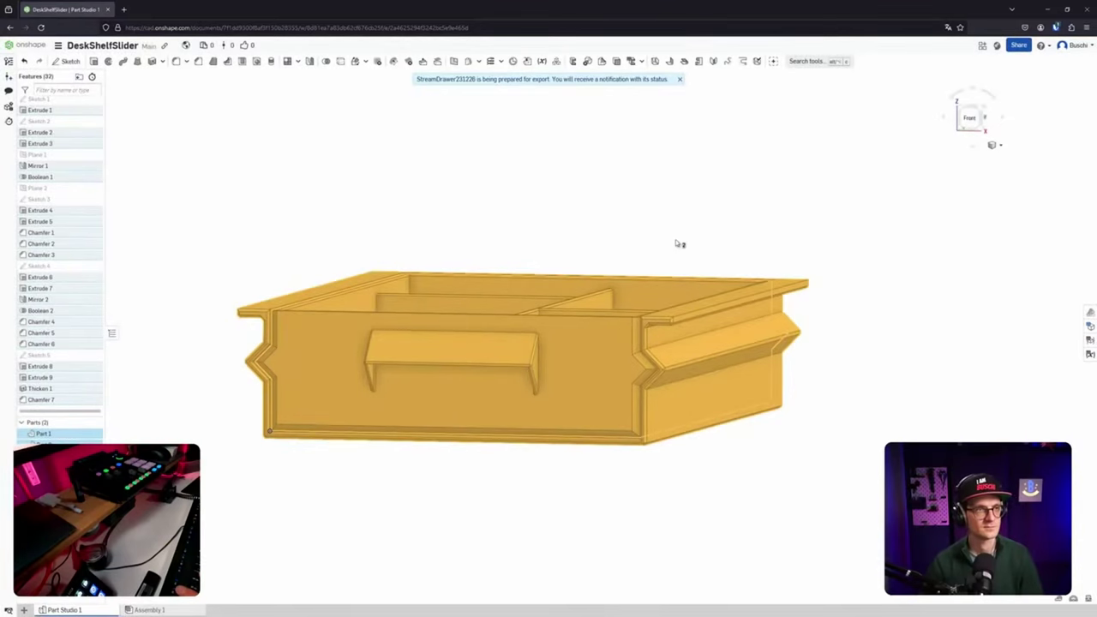